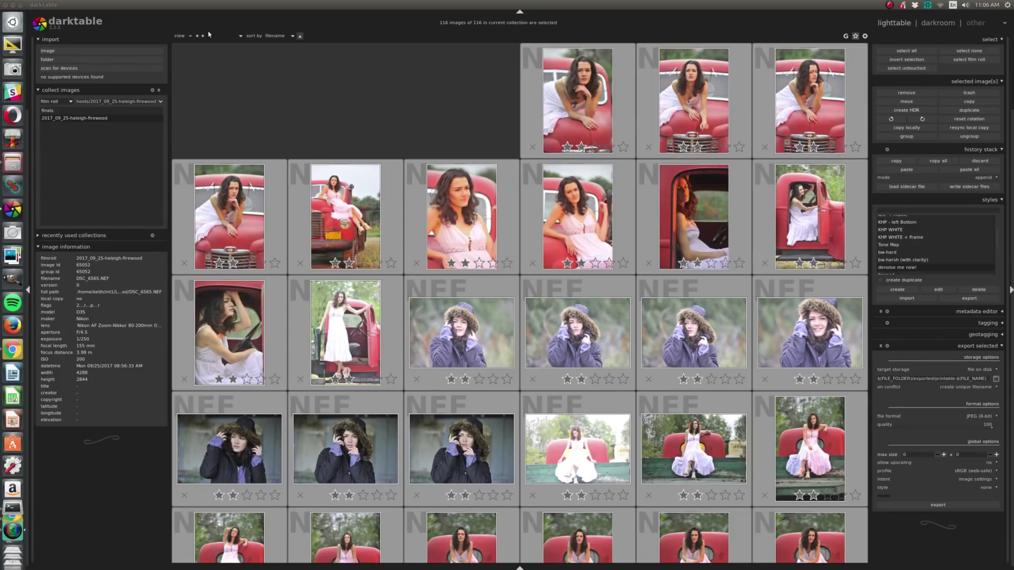
Step: Filter the film roll to one-star images and preview the distant truck photo DSC_6533.NEF full-size
{"action": "scroll", "coordinate": [209, 35], "scroll_direction": "up", "scroll_amount": 1}
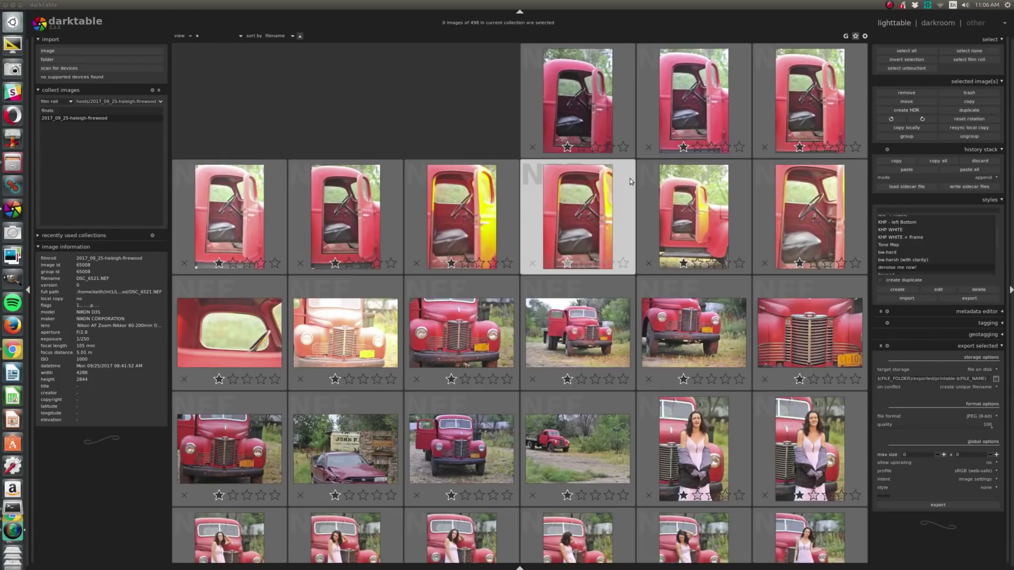
{"action": "scroll", "coordinate": [625, 172], "scroll_direction": "down", "scroll_amount": 1}
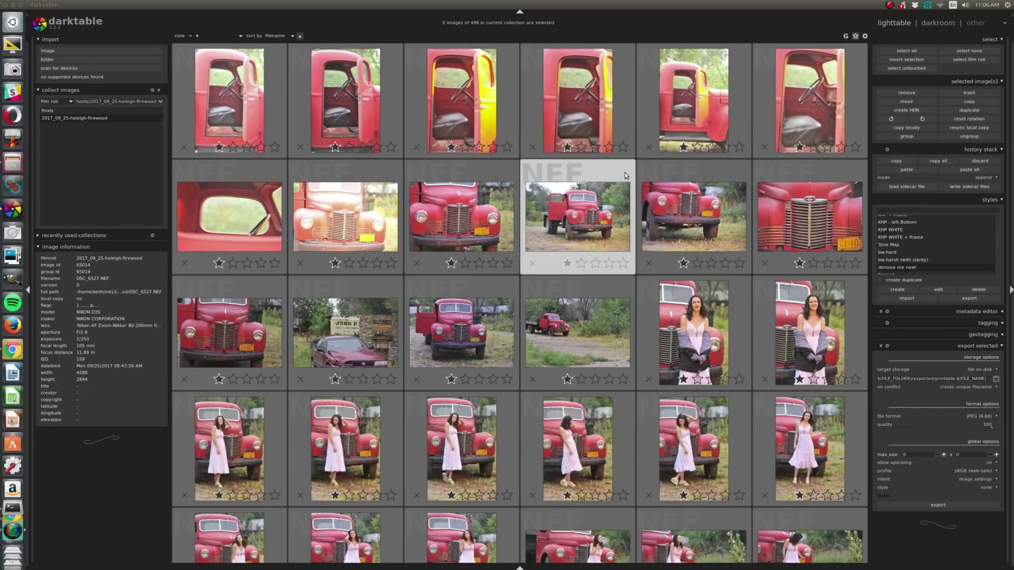
{"action": "scroll", "coordinate": [594, 334], "scroll_direction": "up", "scroll_amount": 4, "text": "ctrl"}
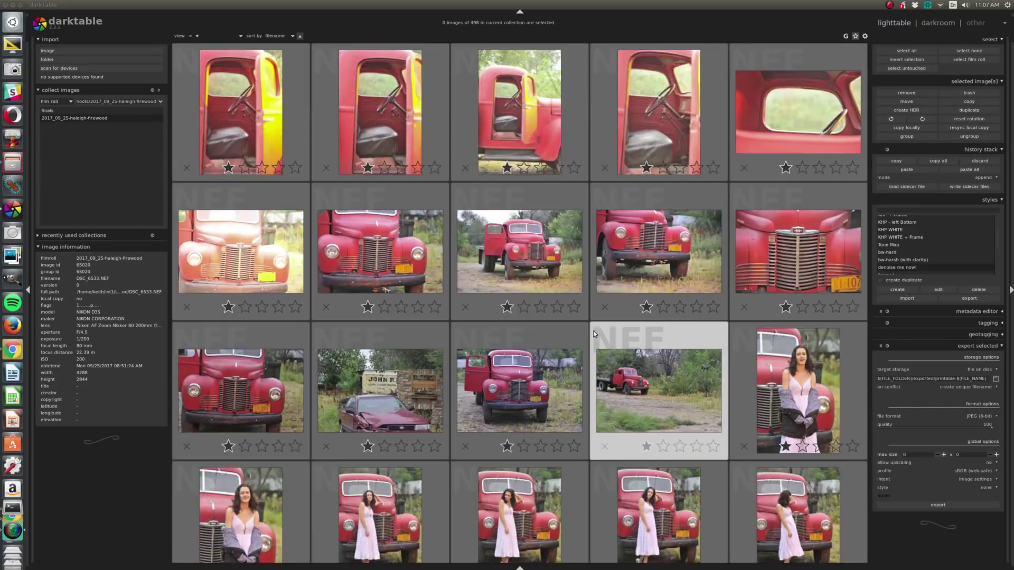
{"action": "key", "text": "w"}
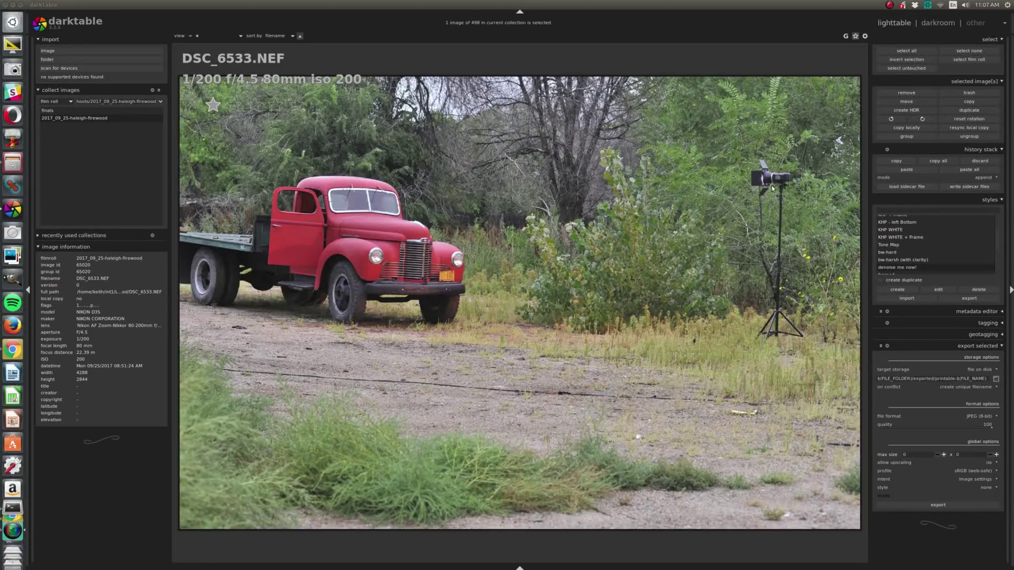
Step: Examine the one-star images around DSC_6531 to DSC_6541 one by one in full-size preview
{"action": "scroll", "coordinate": [428, 266], "scroll_direction": "down", "scroll_amount": 1}
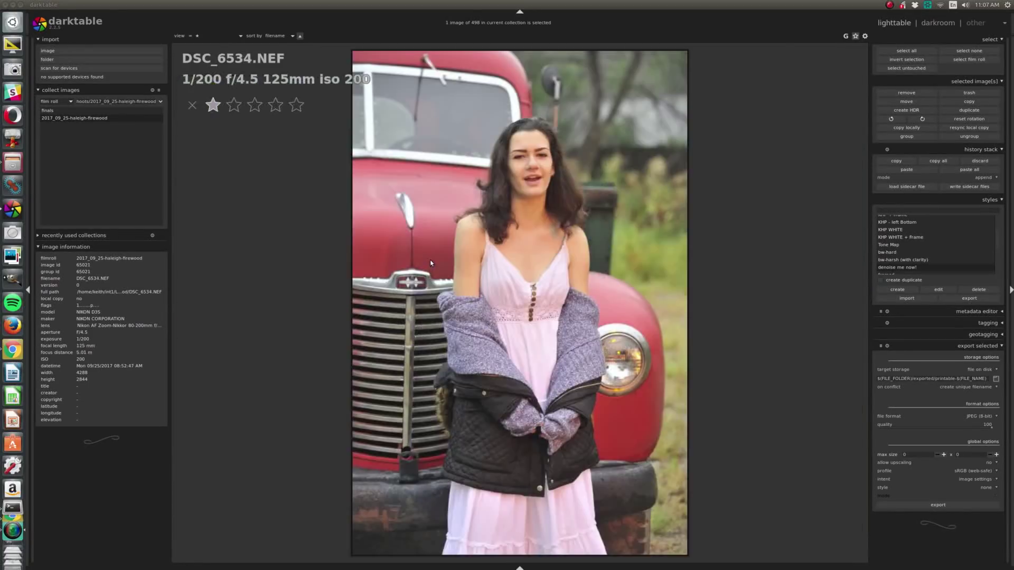
{"action": "scroll", "coordinate": [429, 264], "scroll_direction": "up", "scroll_amount": 2}
{"action": "scroll", "coordinate": [430, 263], "scroll_direction": "up", "scroll_amount": 1}
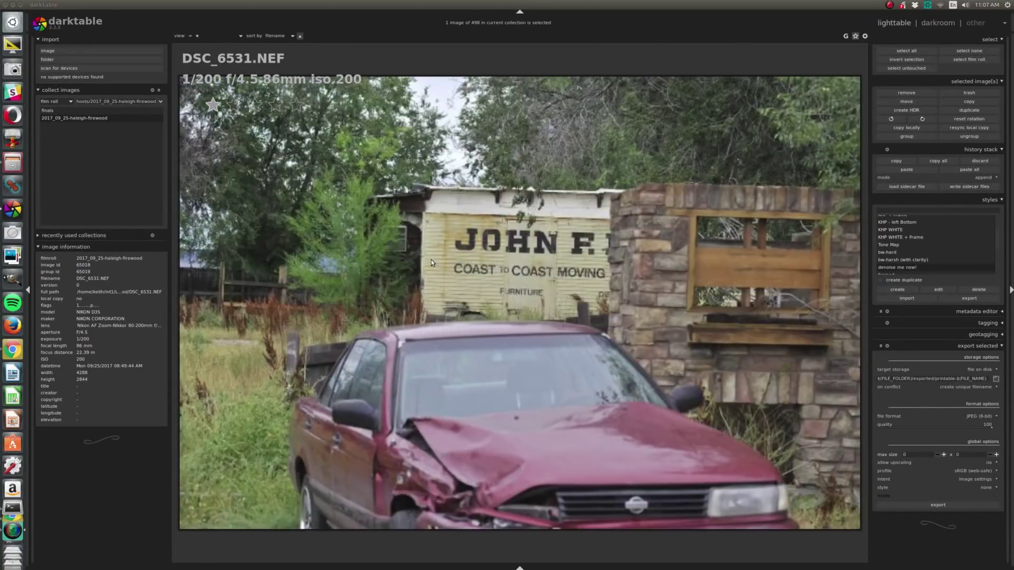
{"action": "scroll", "coordinate": [431, 263], "scroll_direction": "down", "scroll_amount": 1}
{"action": "scroll", "coordinate": [431, 262], "scroll_direction": "up", "scroll_amount": 1}
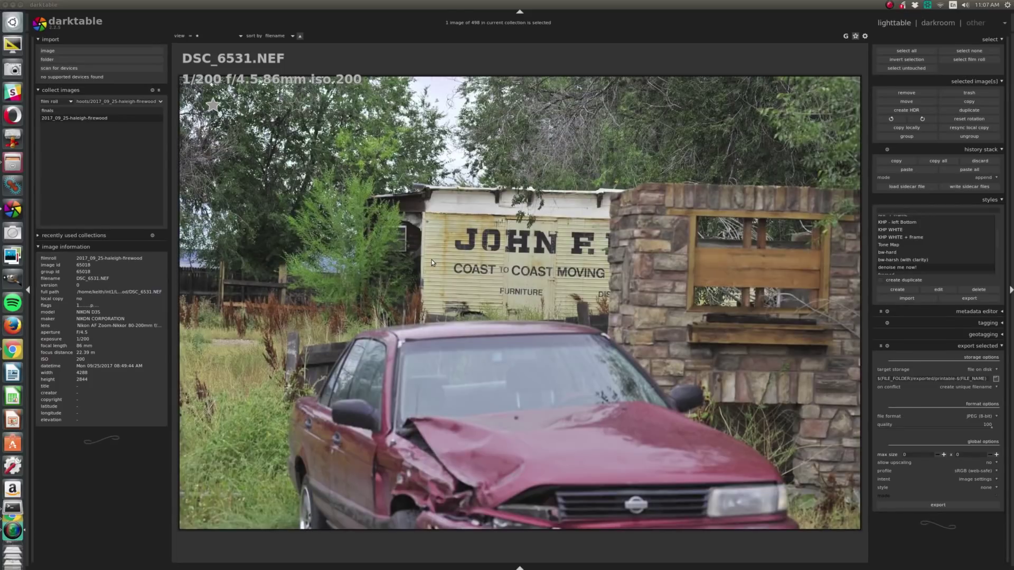
{"action": "scroll", "coordinate": [343, 172], "scroll_direction": "down", "scroll_amount": 3}
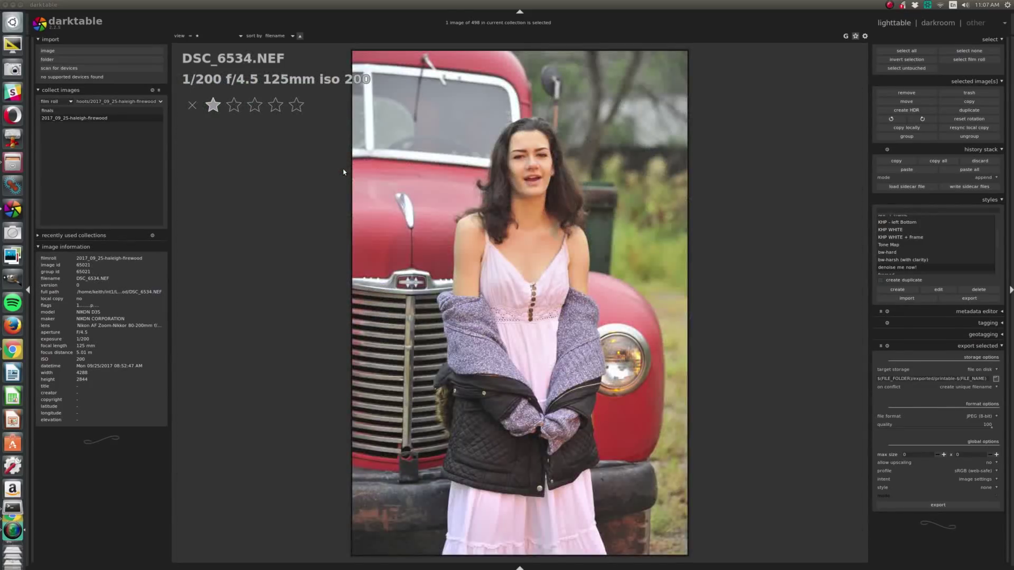
{"action": "scroll", "coordinate": [343, 172], "scroll_direction": "down", "scroll_amount": 3}
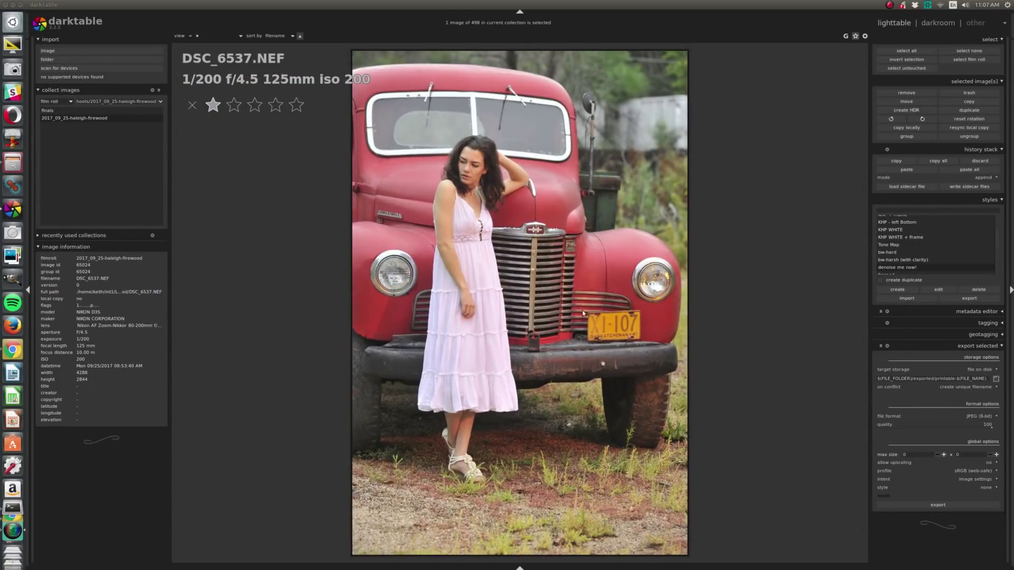
{"action": "scroll", "coordinate": [585, 313], "scroll_direction": "down", "scroll_amount": 1}
{"action": "scroll", "coordinate": [624, 306], "scroll_direction": "down", "scroll_amount": 1}
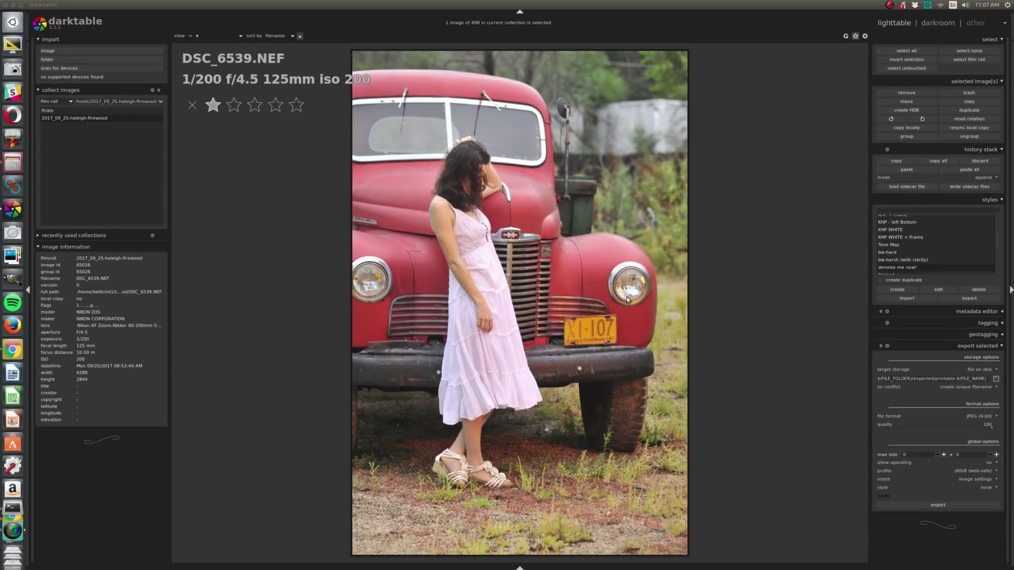
{"action": "scroll", "coordinate": [626, 300], "scroll_direction": "down", "scroll_amount": 1}
{"action": "scroll", "coordinate": [627, 300], "scroll_direction": "down", "scroll_amount": 1}
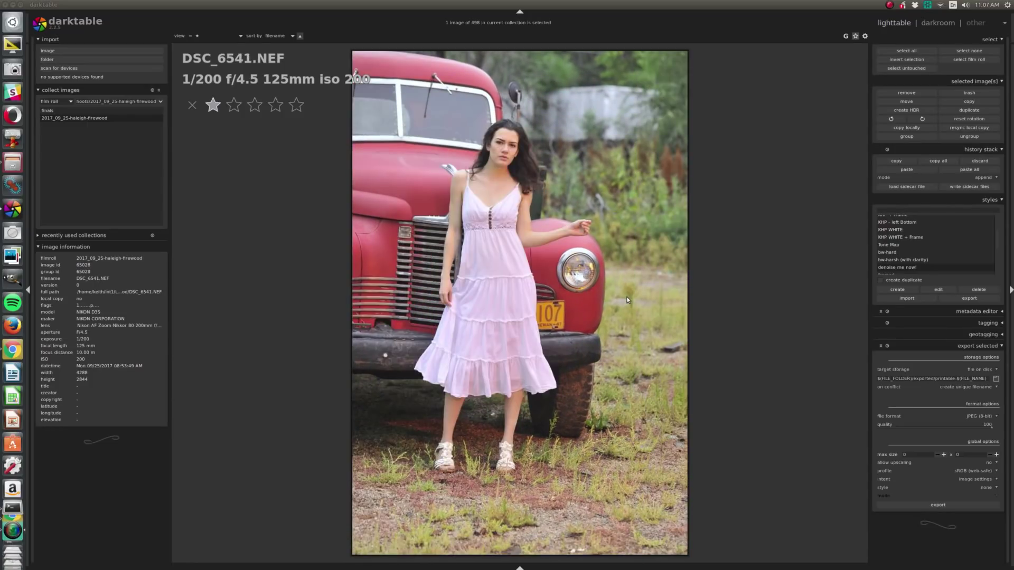
{"action": "scroll", "coordinate": [627, 300], "scroll_direction": "down", "scroll_amount": 1}
{"action": "scroll", "coordinate": [628, 299], "scroll_direction": "up", "scroll_amount": 2}
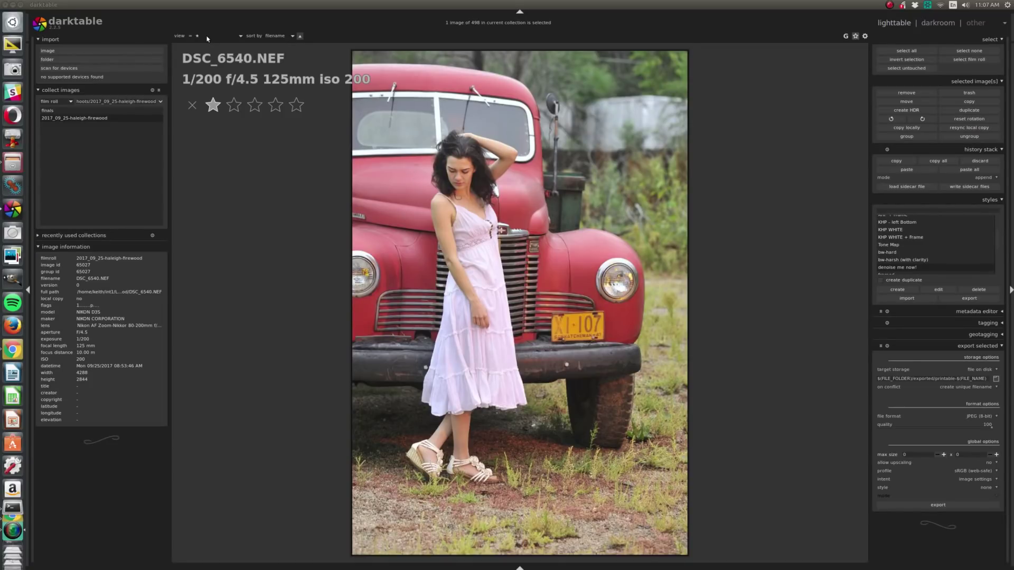
Step: Filter the film roll to two-star images and look through them in a three-column thumbnail grid
{"action": "scroll", "coordinate": [208, 38], "scroll_direction": "down", "scroll_amount": 1}
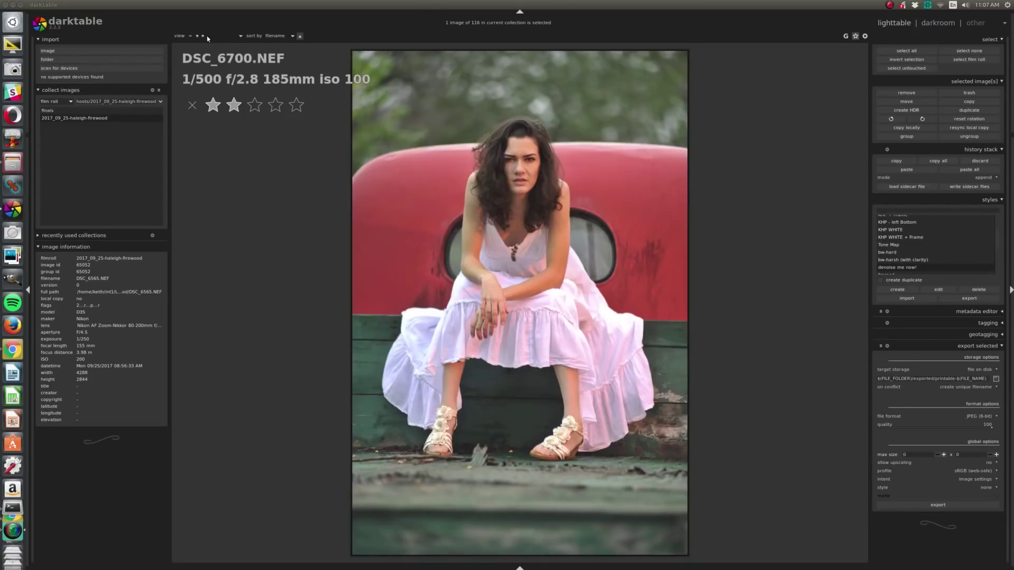
{"action": "scroll", "coordinate": [463, 125], "scroll_direction": "up", "scroll_amount": 1}
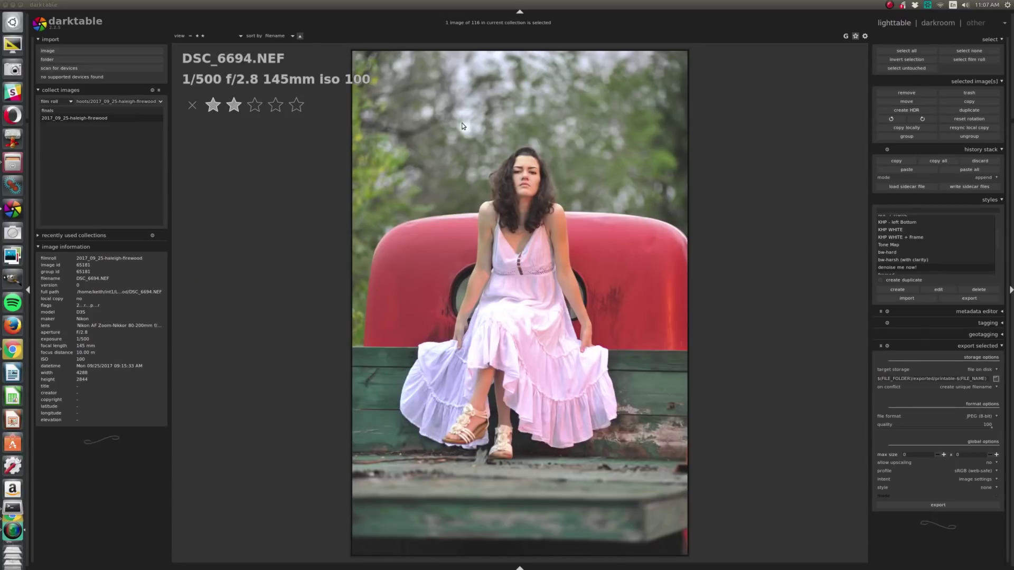
{"action": "key", "text": "w"}
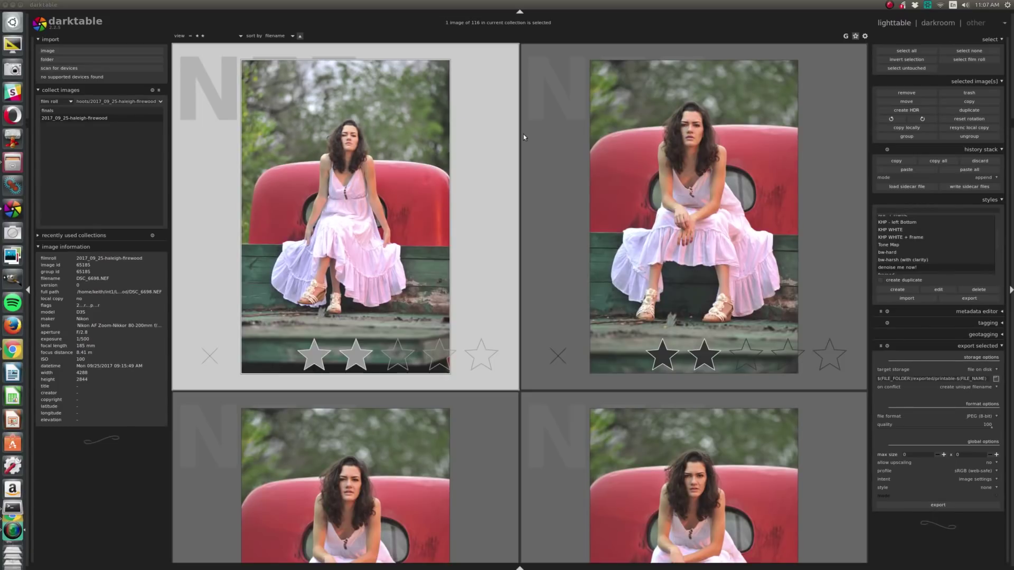
{"action": "scroll", "coordinate": [523, 134], "scroll_direction": "down", "scroll_amount": 1, "text": "ctrl"}
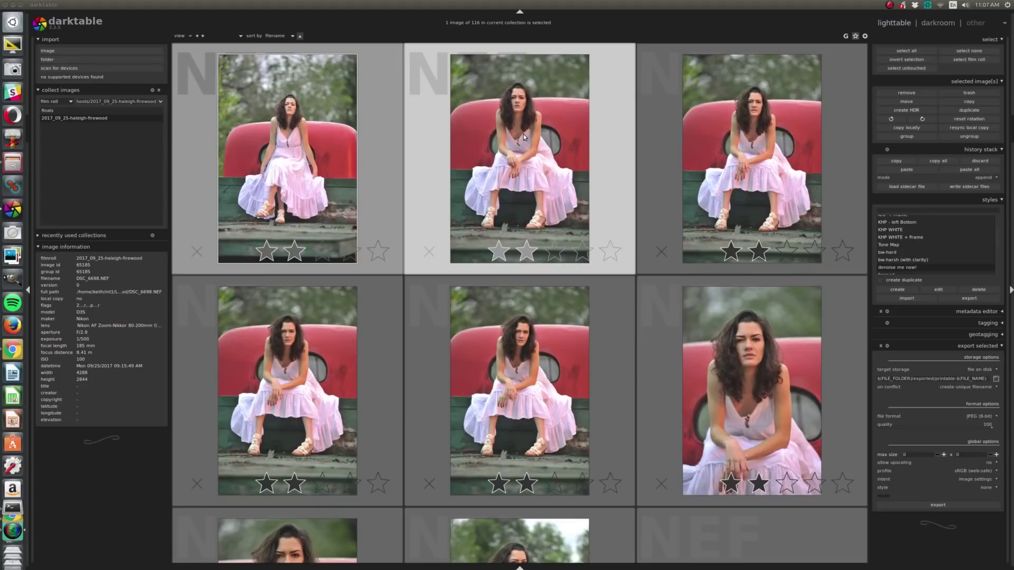
{"action": "scroll", "coordinate": [523, 134], "scroll_direction": "up", "scroll_amount": 1}
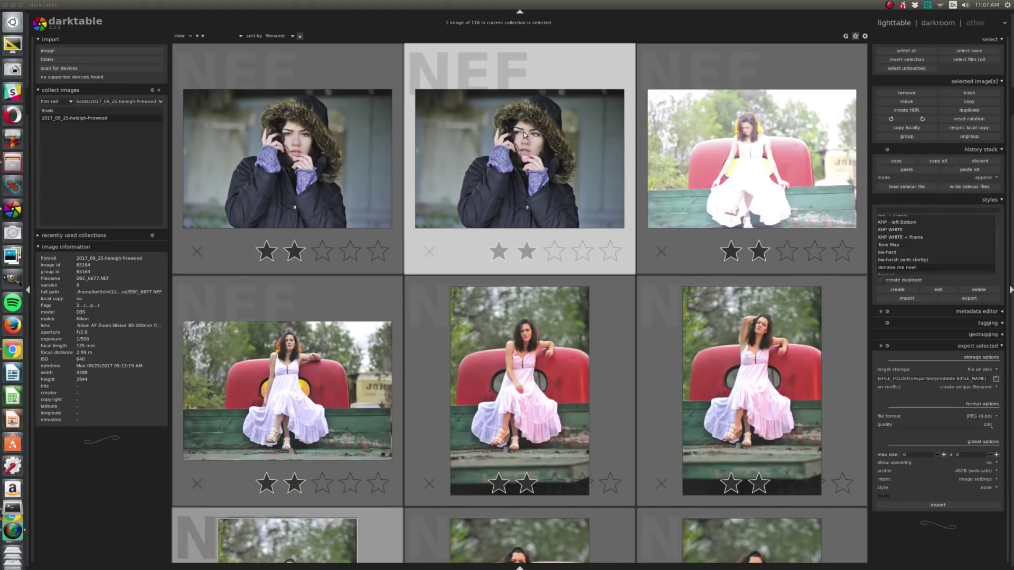
{"action": "scroll", "coordinate": [524, 134], "scroll_direction": "up", "scroll_amount": 3}
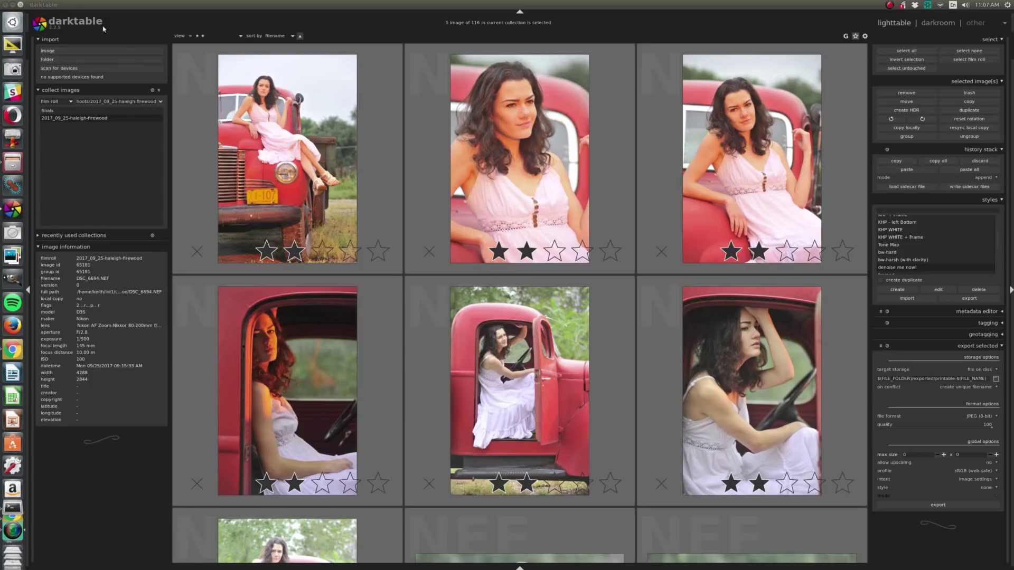
Step: Filter the film roll to five-star images and preview the edited photos full-size, starting with DSC_6606.NEF
{"action": "scroll", "coordinate": [215, 37], "scroll_direction": "down", "scroll_amount": 3}
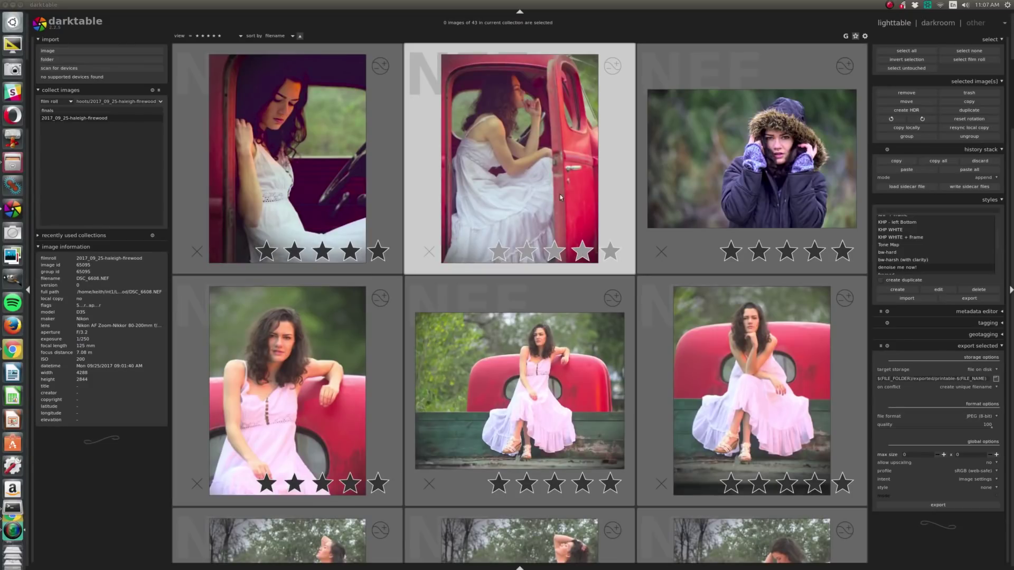
{"action": "scroll", "coordinate": [575, 233], "scroll_direction": "up", "scroll_amount": 1}
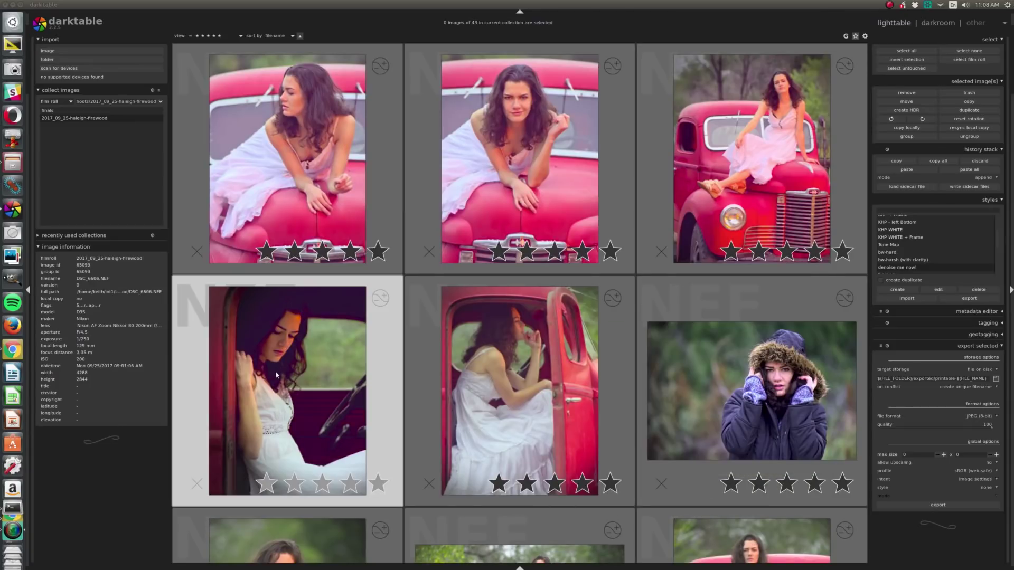
{"action": "key", "text": "w"}
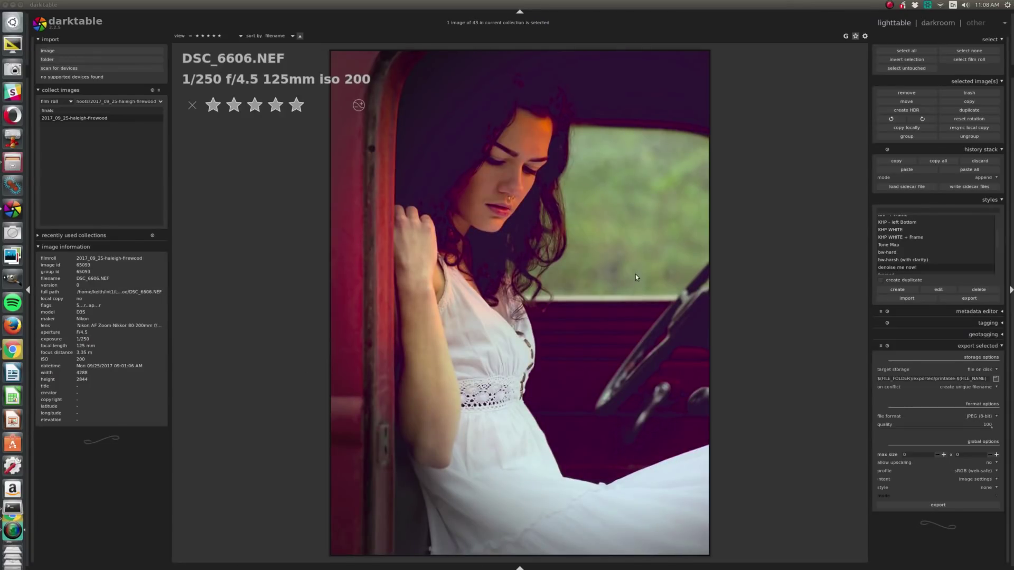
{"action": "scroll", "coordinate": [635, 274], "scroll_direction": "up", "scroll_amount": 1}
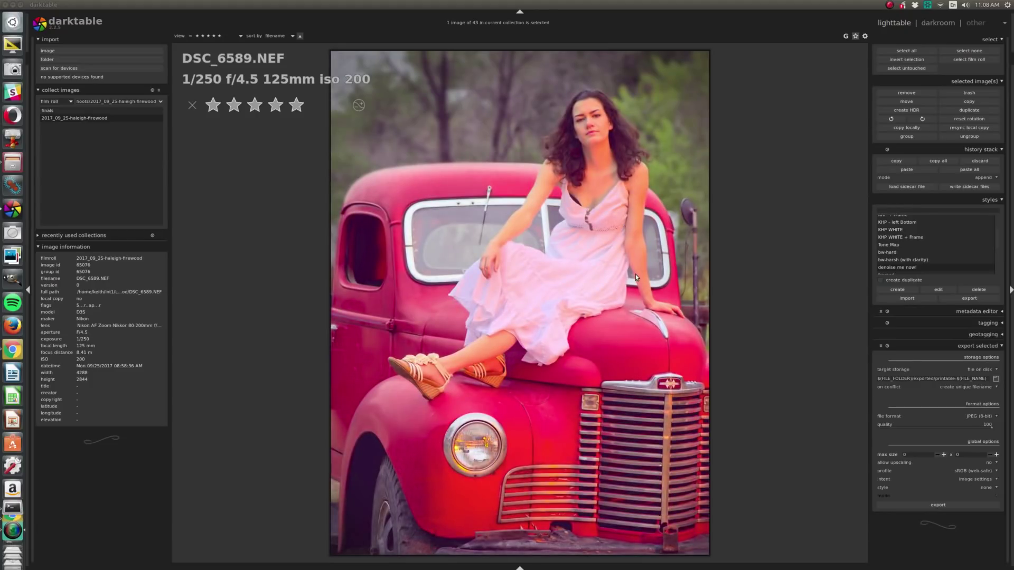
{"action": "scroll", "coordinate": [635, 274], "scroll_direction": "up", "scroll_amount": 1}
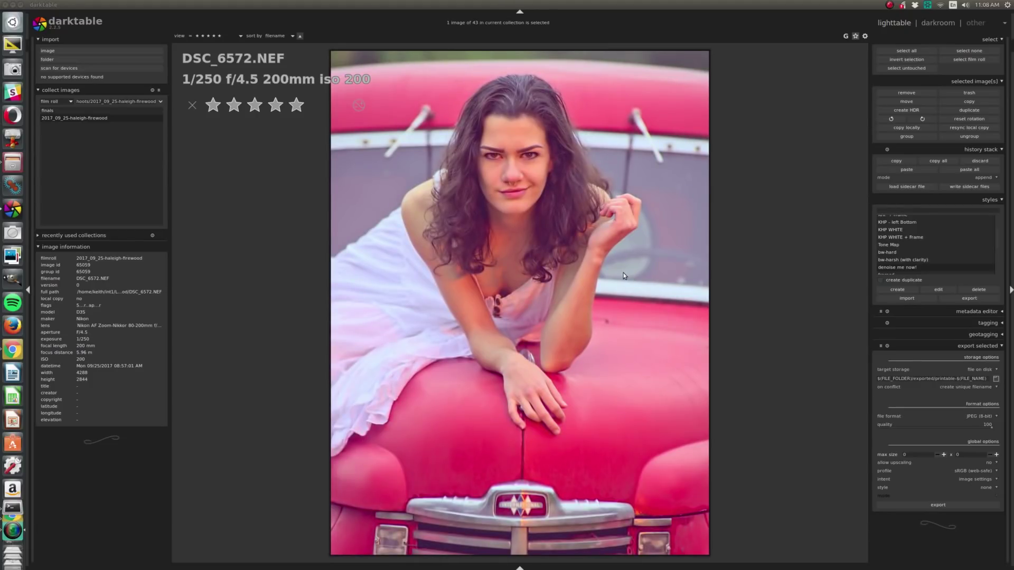
{"action": "scroll", "coordinate": [624, 273], "scroll_direction": "up", "scroll_amount": 1}
{"action": "scroll", "coordinate": [625, 272], "scroll_direction": "down", "scroll_amount": 1}
Step: Set the rating filter to one star, raise it to two stars, and return to the thumbnail grid
{"action": "scroll", "coordinate": [225, 37], "scroll_direction": "up", "scroll_amount": 4}
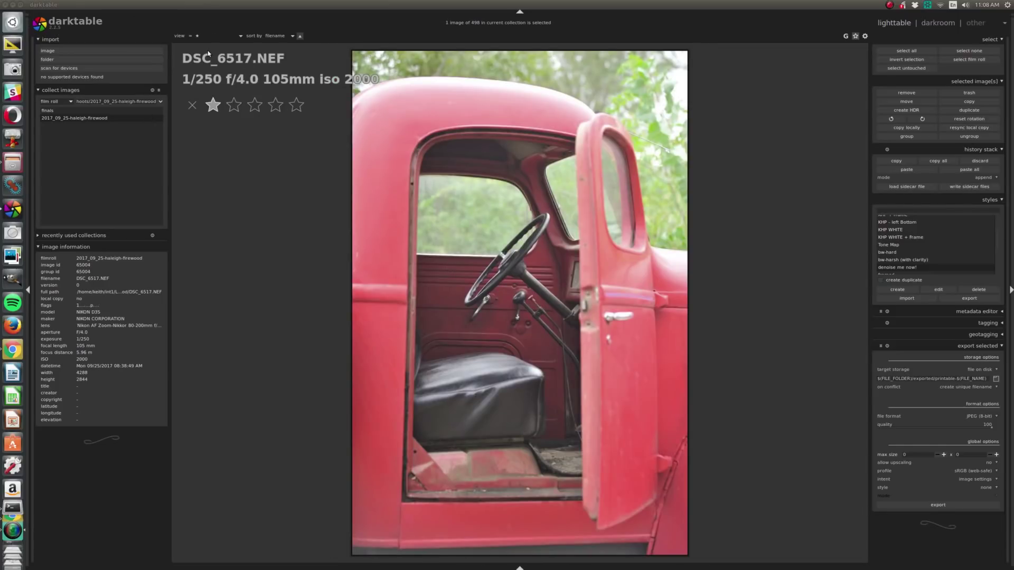
{"action": "scroll", "coordinate": [208, 38], "scroll_direction": "down", "scroll_amount": 1}
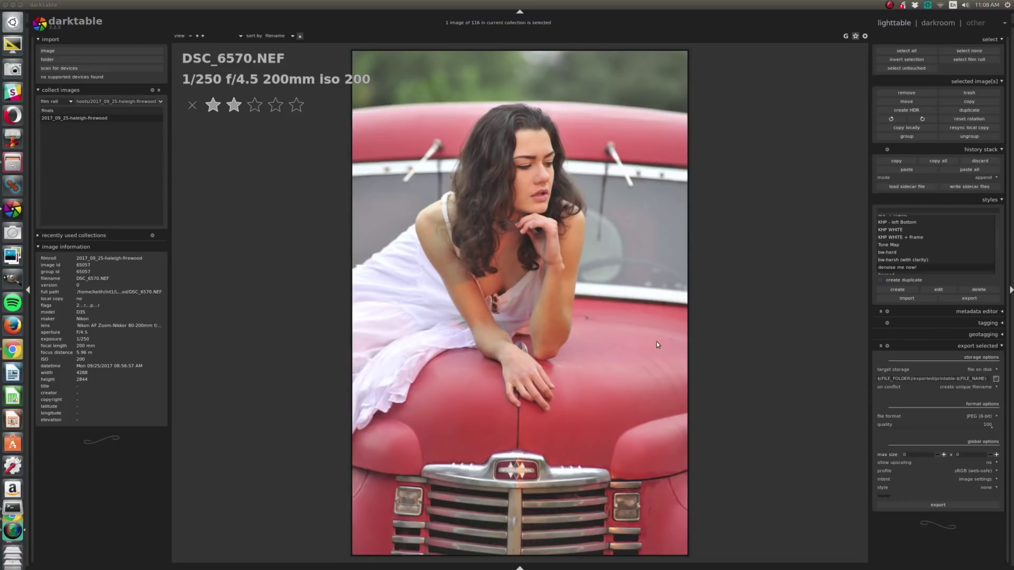
{"action": "key", "text": "w"}
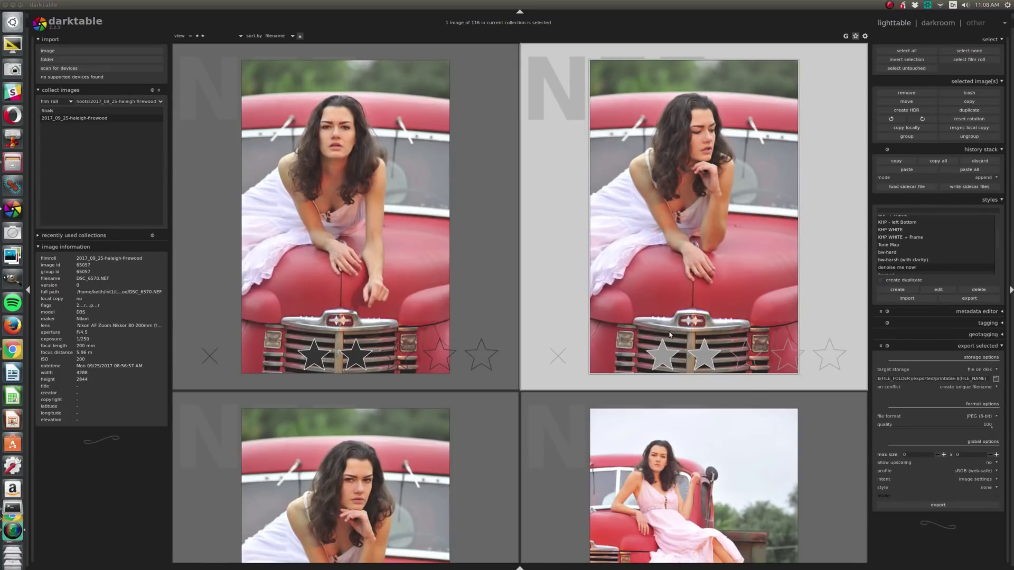
Step: Examine the two-star photos taken on the truck's hood and in its cab in the two-column grid
{"action": "scroll", "coordinate": [665, 338], "scroll_direction": "down", "scroll_amount": 2}
{"action": "scroll", "coordinate": [670, 334], "scroll_direction": "down", "scroll_amount": 1}
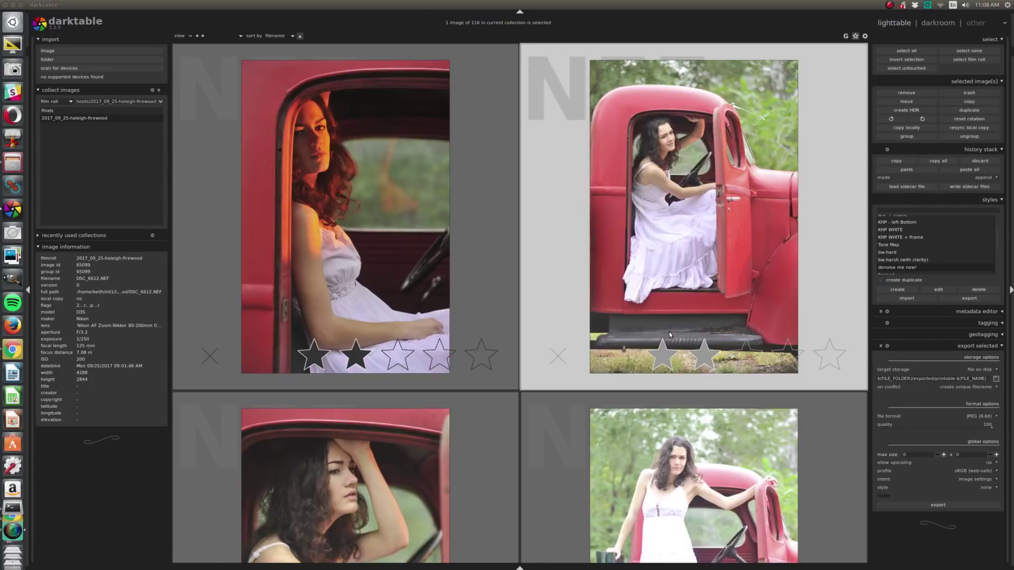
{"action": "scroll", "coordinate": [669, 334], "scroll_direction": "down", "scroll_amount": 1}
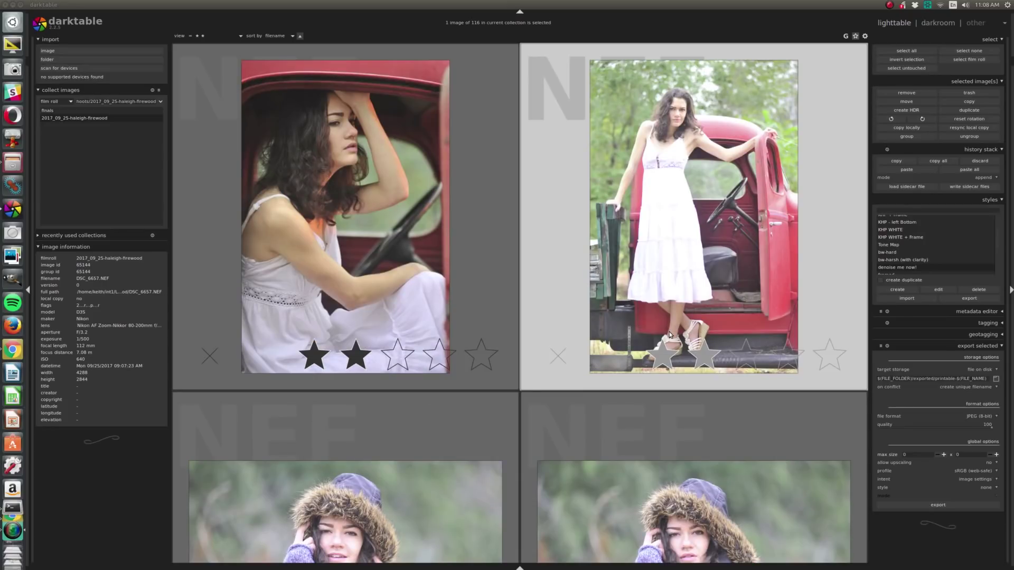
{"action": "scroll", "coordinate": [670, 334], "scroll_direction": "up", "scroll_amount": 1}
{"action": "scroll", "coordinate": [669, 335], "scroll_direction": "up", "scroll_amount": 2}
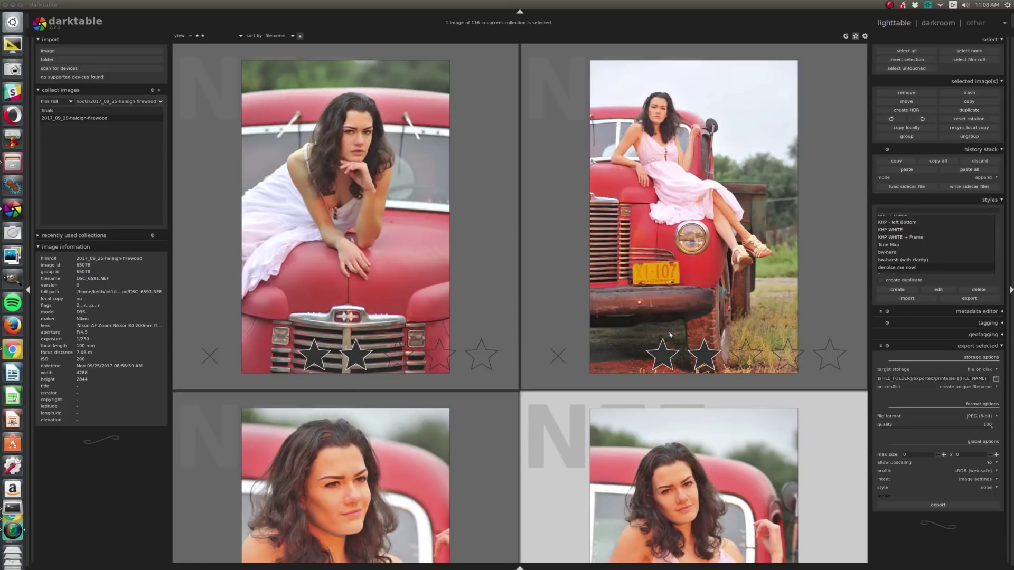
{"action": "scroll", "coordinate": [670, 334], "scroll_direction": "down", "scroll_amount": 2}
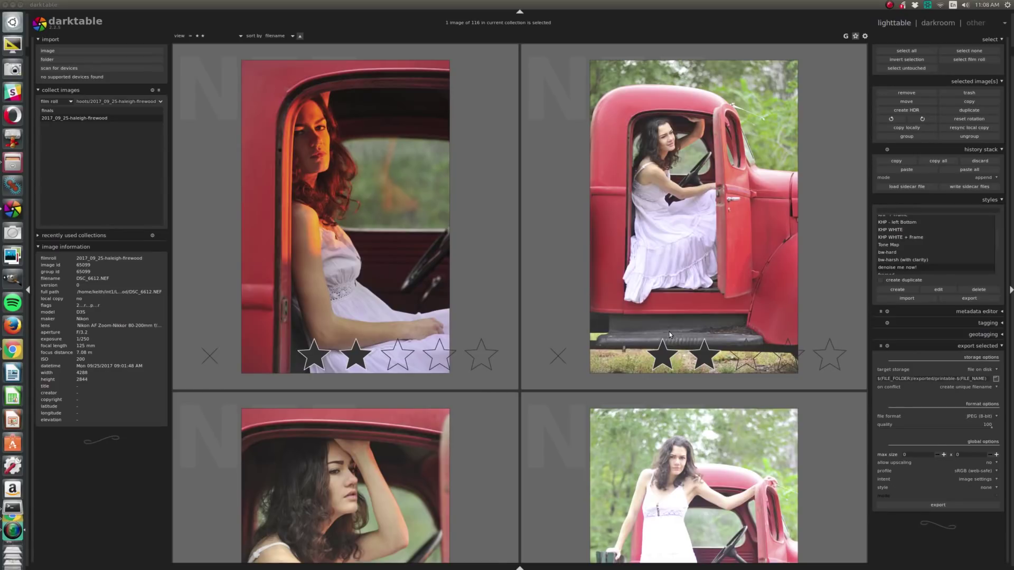
{"action": "scroll", "coordinate": [670, 334], "scroll_direction": "down", "scroll_amount": 1}
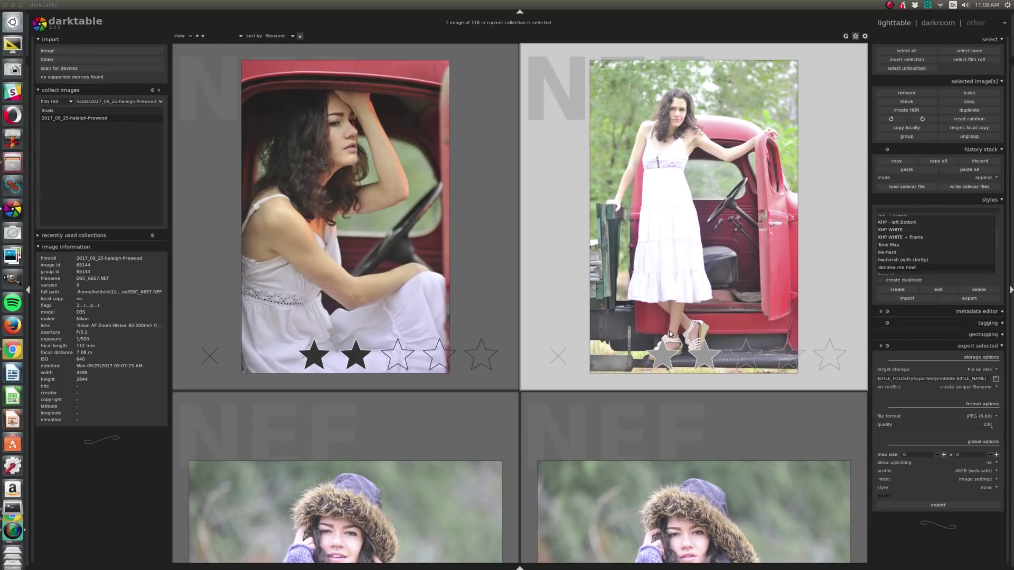
{"action": "scroll", "coordinate": [669, 334], "scroll_direction": "up", "scroll_amount": 1}
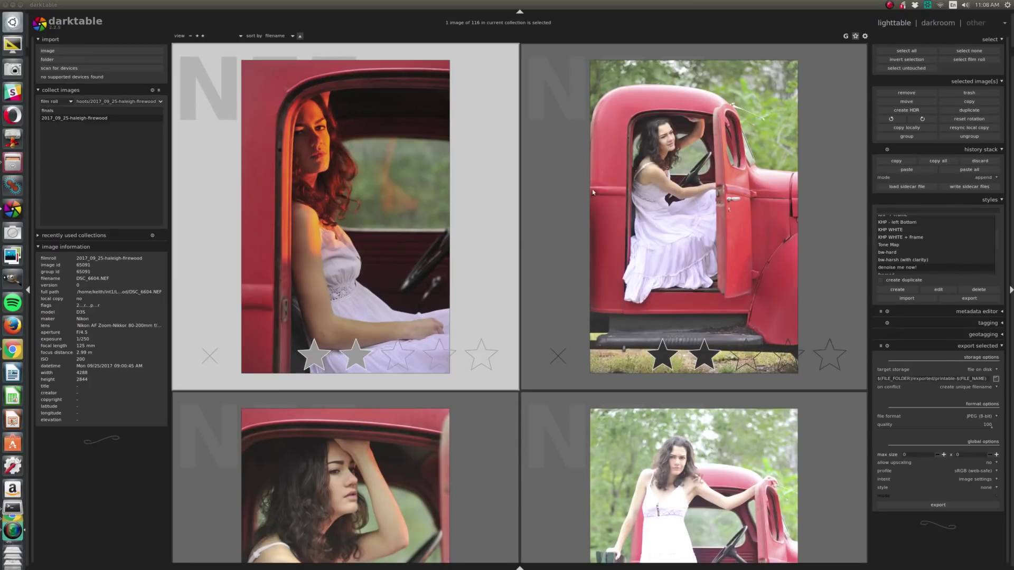
Step: Preview the two-star cab photo DSC_6612.NEF full-size, and return to a three-column thumbnail grid
{"action": "key", "text": "w"}
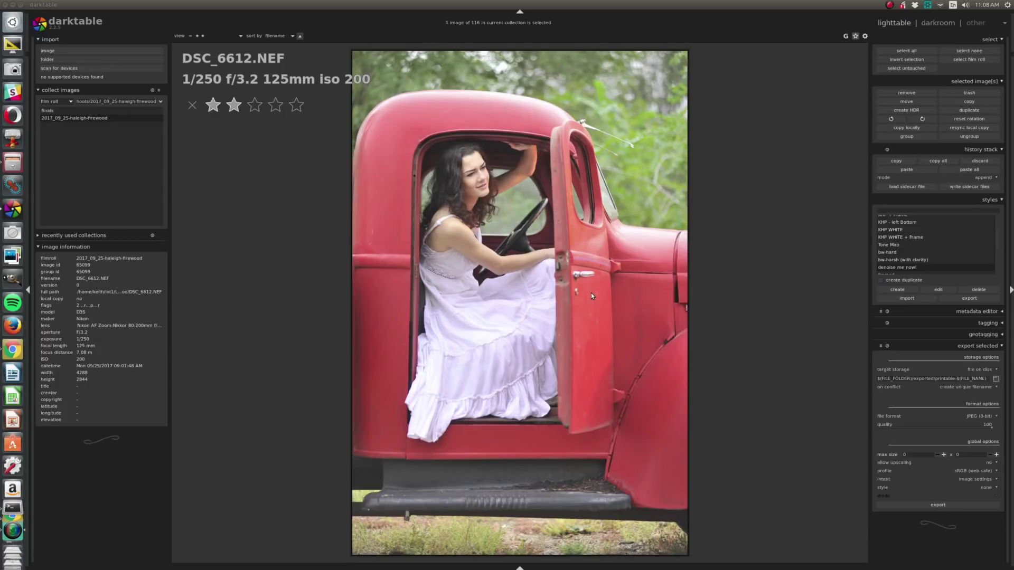
{"action": "key", "text": "w"}
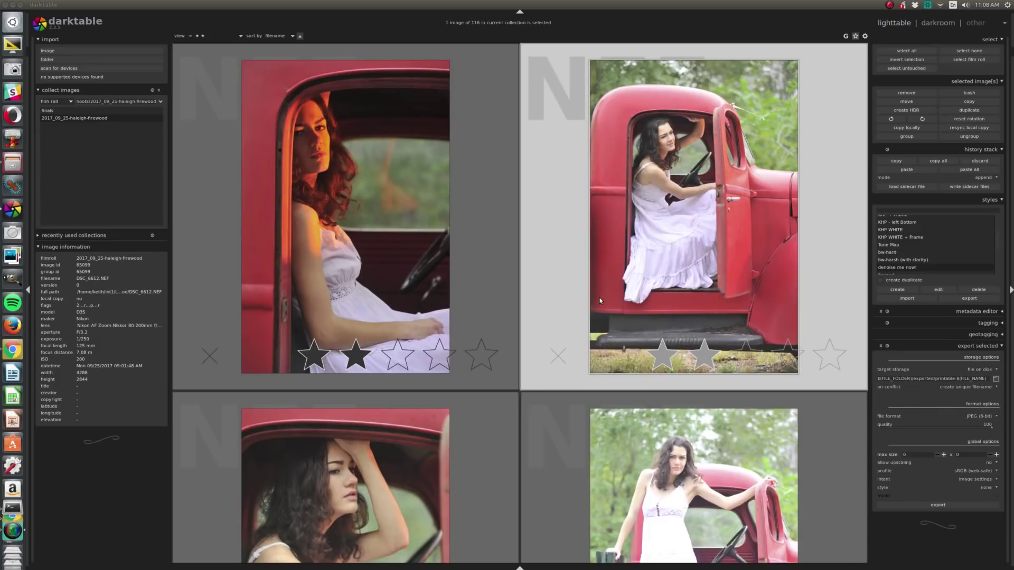
{"action": "scroll", "coordinate": [599, 300], "scroll_direction": "down", "scroll_amount": 1}
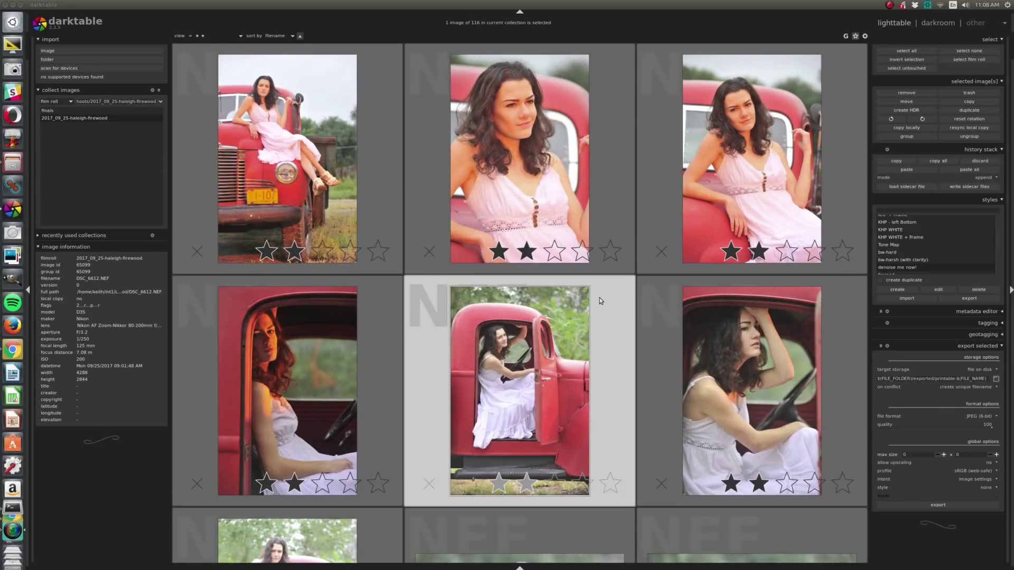
Step: Edit the first two-star photo, DSC_6565.NEF, in the darkroom and enable the monochrome module
{"action": "scroll", "coordinate": [599, 297], "scroll_direction": "up", "scroll_amount": 15}
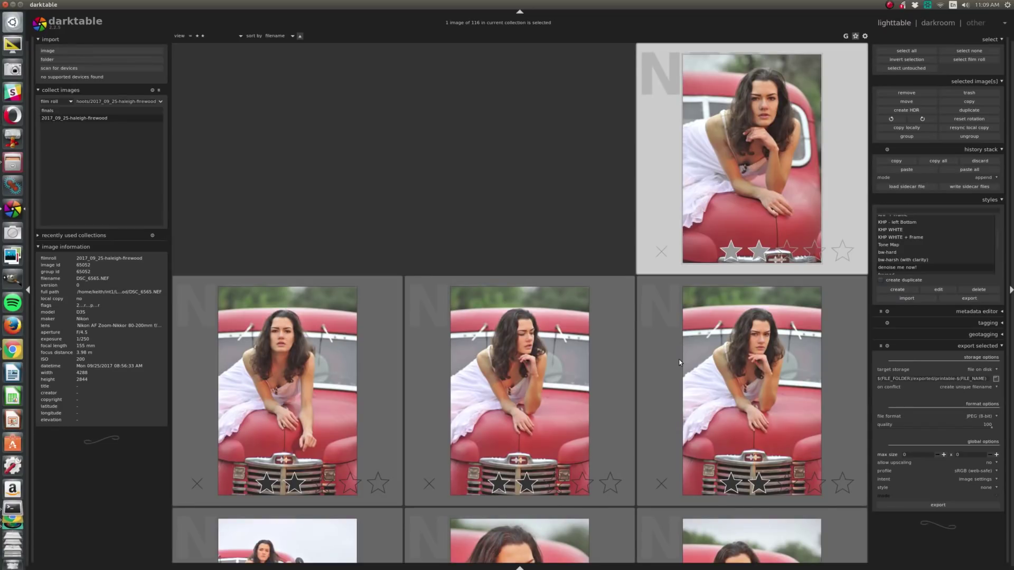
{"action": "key", "text": "d"}
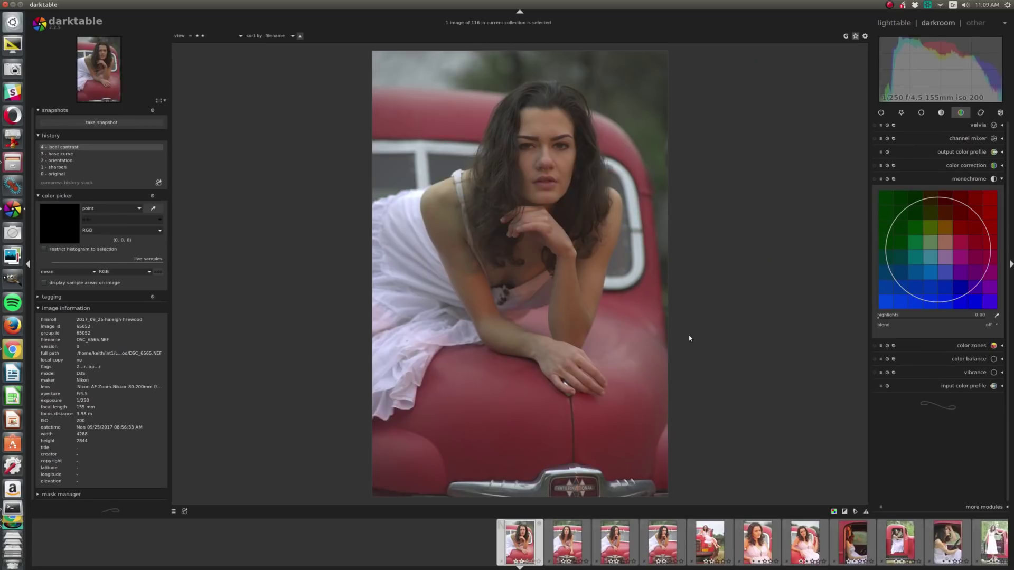
{"action": "left_click", "coordinate": [874, 179]}
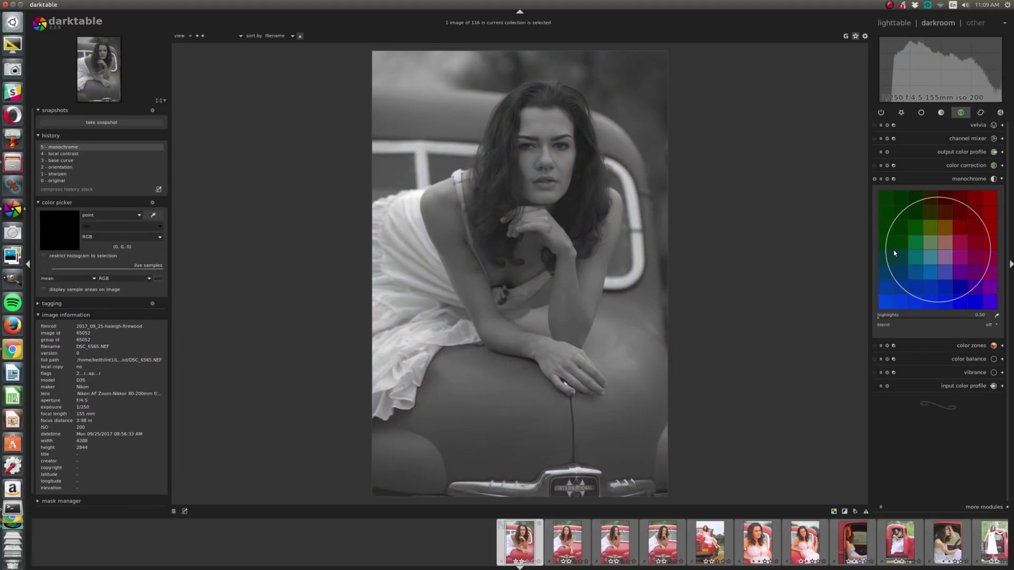
Step: Apply the "nikon like alternate" base curve preset to DSC_6565.NEF, and list only its active modules
{"action": "left_click", "coordinate": [904, 113]}
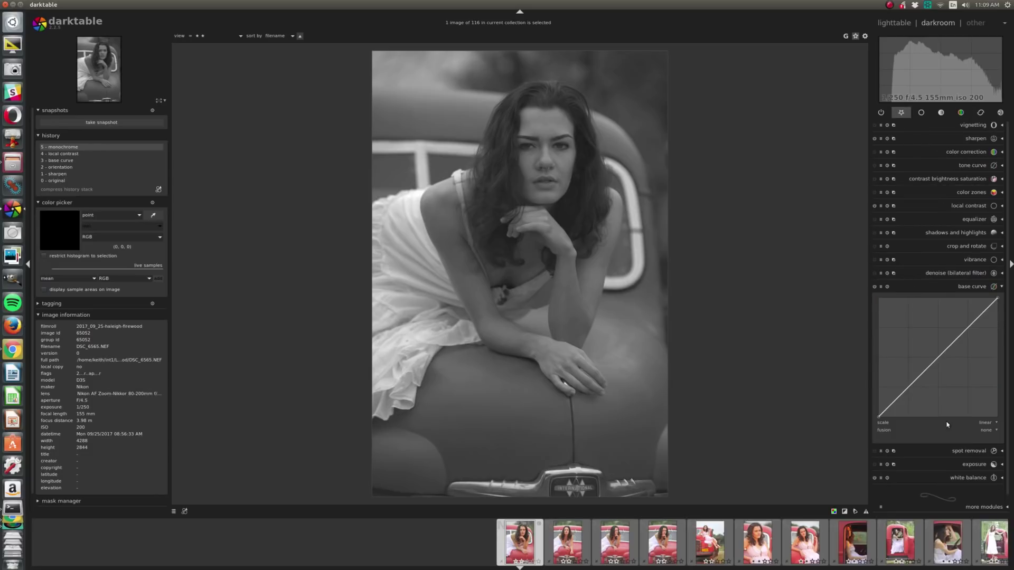
{"action": "left_click", "coordinate": [880, 288]}
{"action": "left_click", "coordinate": [967, 291]}
{"action": "left_click", "coordinate": [882, 288]}
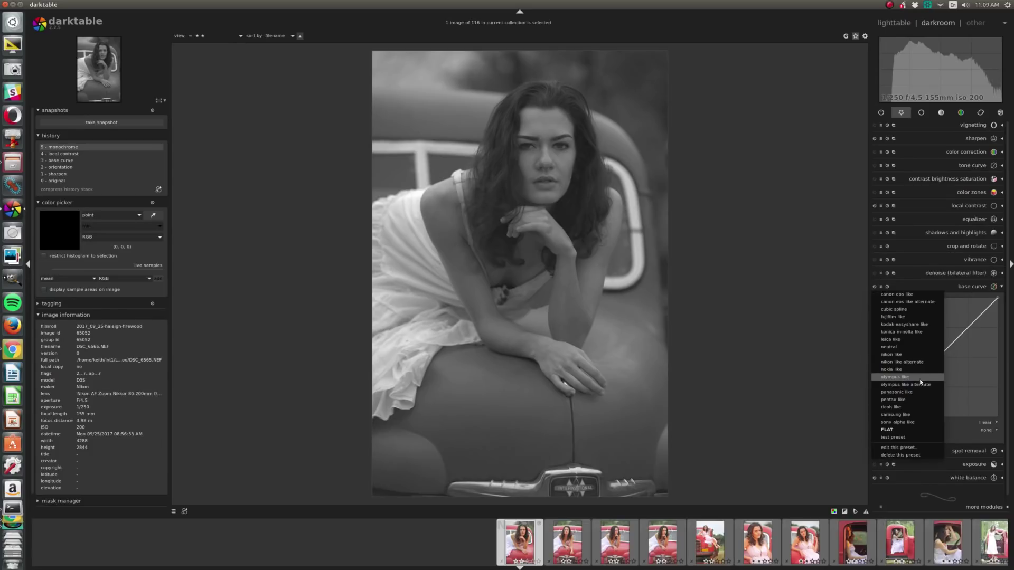
{"action": "left_click", "coordinate": [901, 361]}
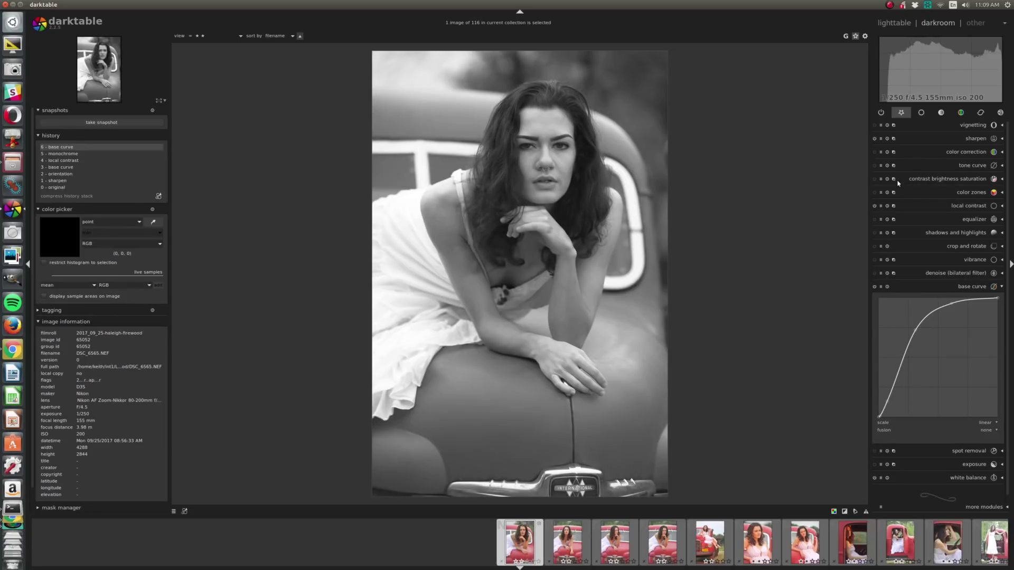
{"action": "left_click", "coordinate": [881, 113]}
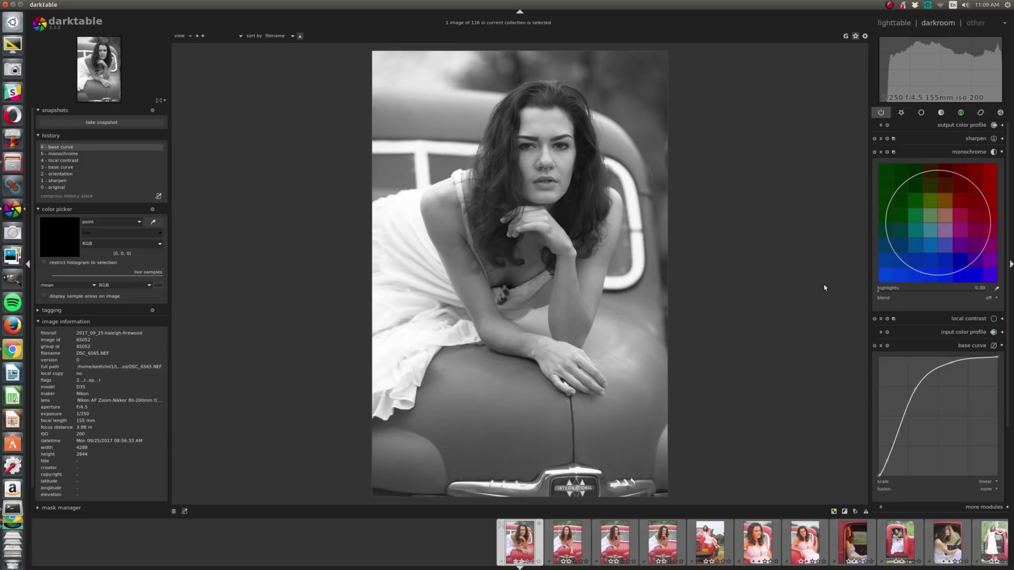
Step: Back in the lighttable, copy the history stack of DSC_6565.NEF and paste it onto all images in the two-star collection
{"action": "key", "text": "l"}
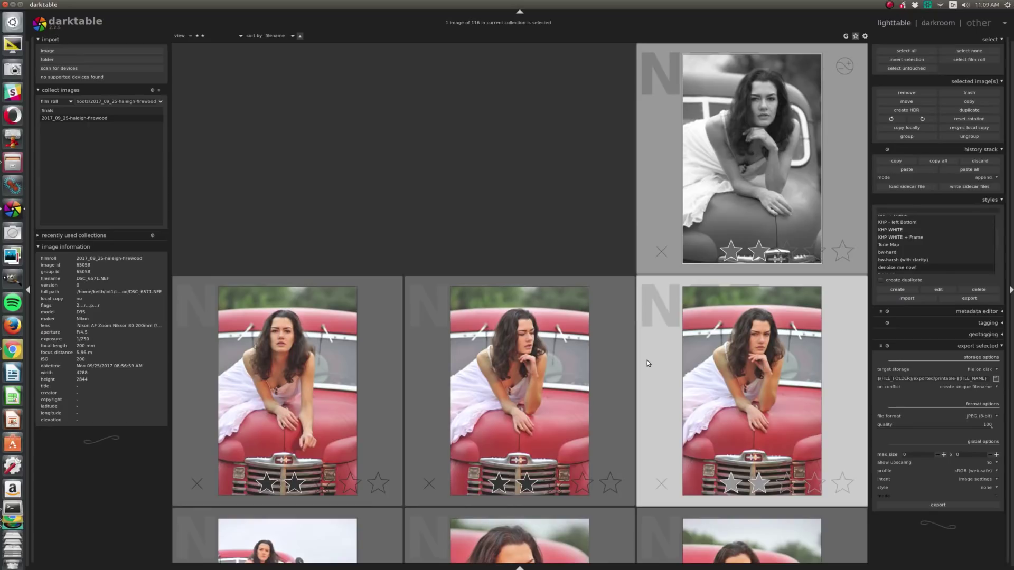
{"action": "key", "text": "ctrl+a"}
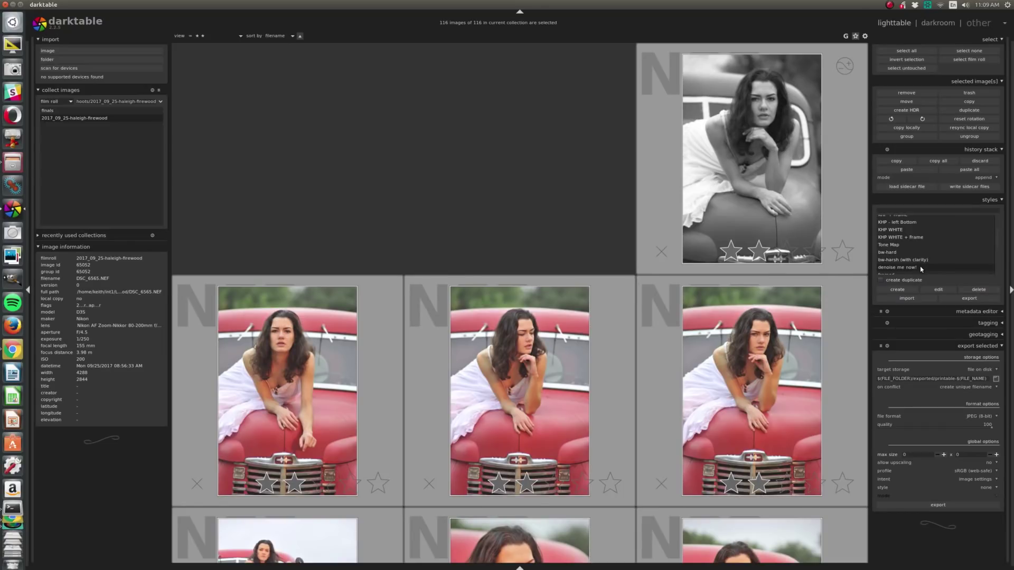
{"action": "left_click", "coordinate": [969, 170]}
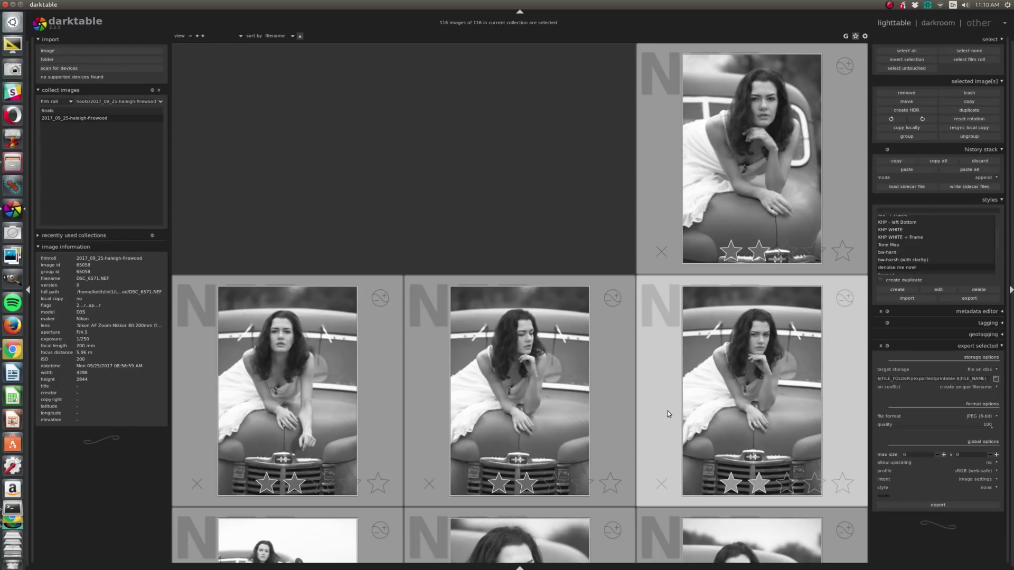
Step: Examine the black-and-white truck photos, and preview the cab photo DSC_6612.NEF full-size
{"action": "scroll", "coordinate": [663, 405], "scroll_direction": "down", "scroll_amount": 1}
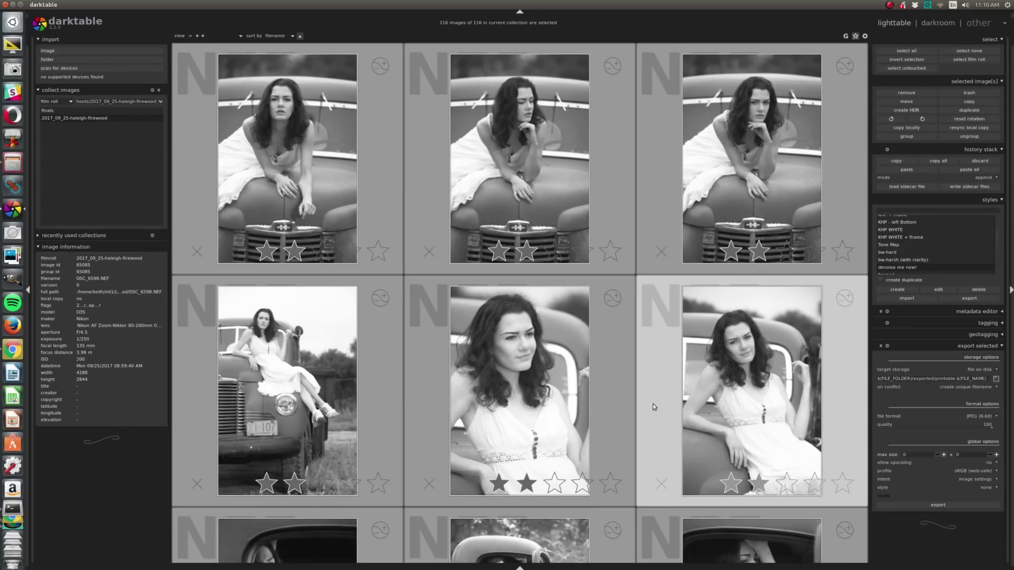
{"action": "scroll", "coordinate": [652, 403], "scroll_direction": "down", "scroll_amount": 1}
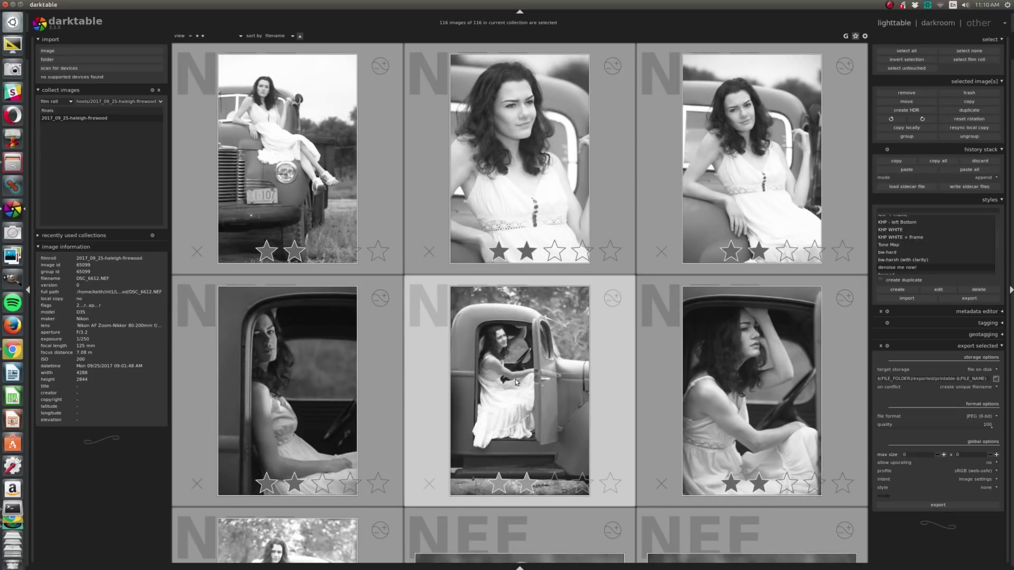
{"action": "scroll", "coordinate": [540, 381], "scroll_direction": "up", "scroll_amount": 1, "text": "ctrl"}
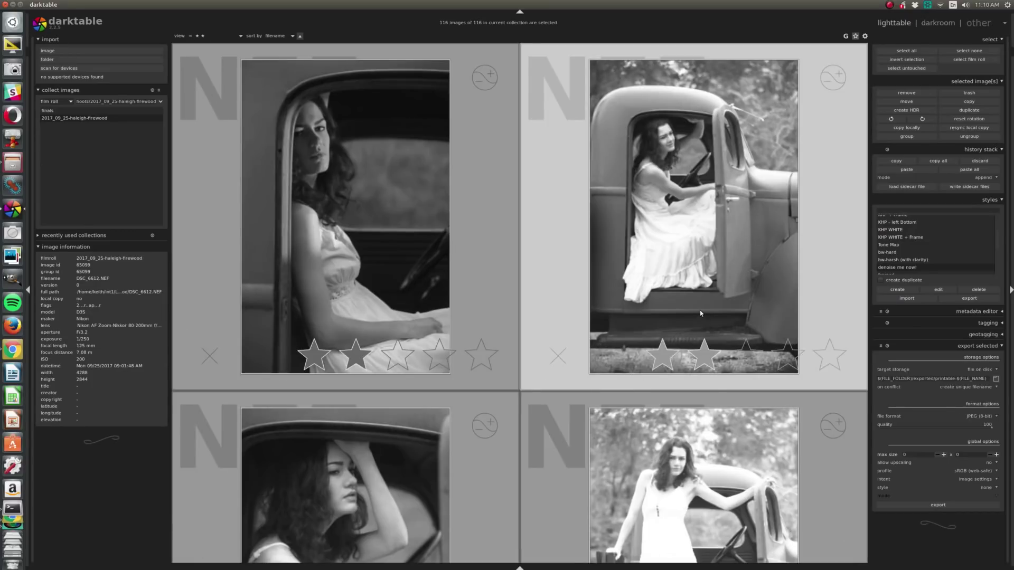
{"action": "scroll", "coordinate": [698, 309], "scroll_direction": "up", "scroll_amount": 1, "text": "ctrl"}
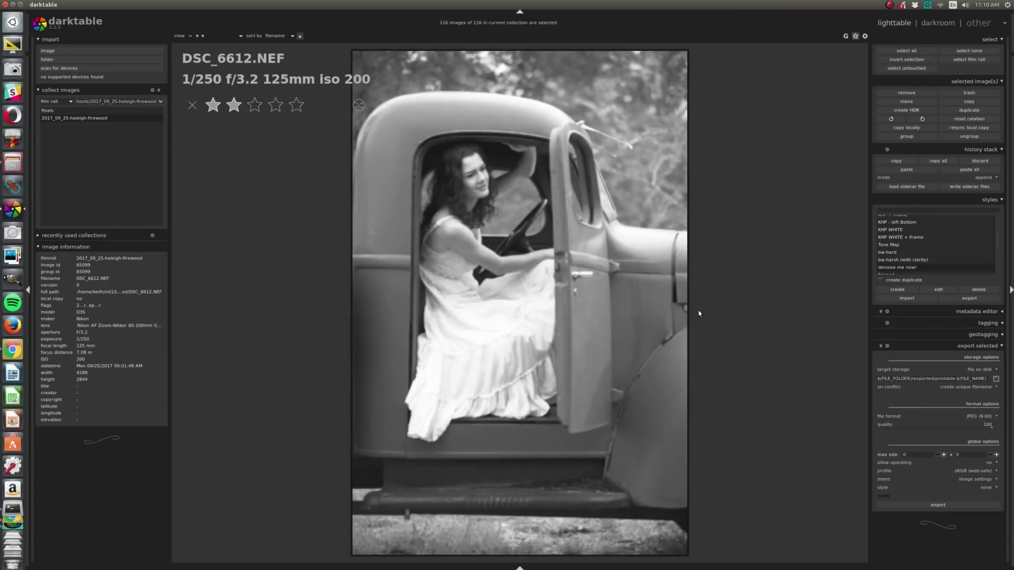
{"action": "left_click", "coordinate": [609, 354]}
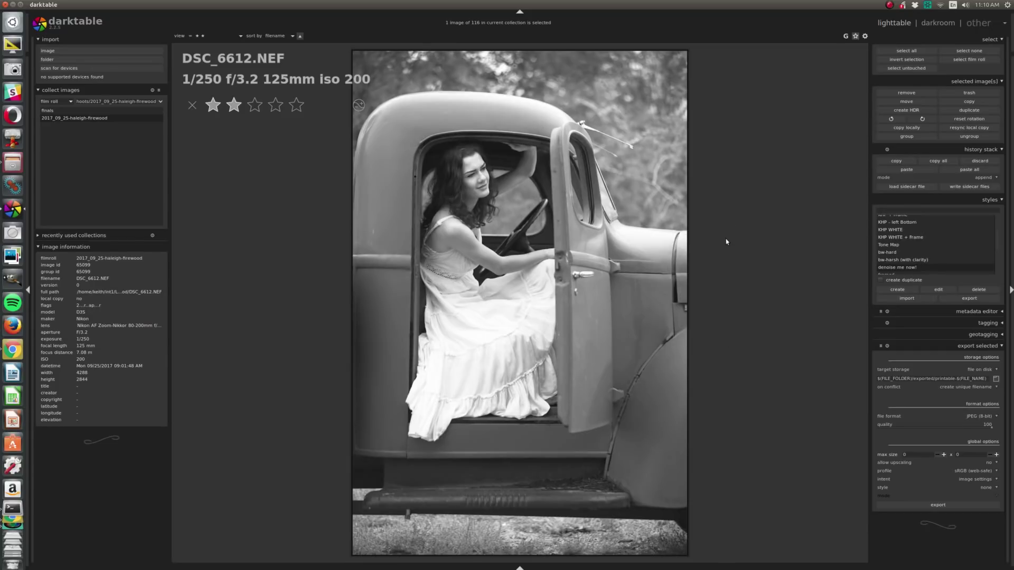
{"action": "key", "text": "w"}
Step: Find the hooded-coat photo DSC_6660.NEF in the thumbnail grid and preview it full-size
{"action": "scroll", "coordinate": [726, 238], "scroll_direction": "down", "scroll_amount": 1}
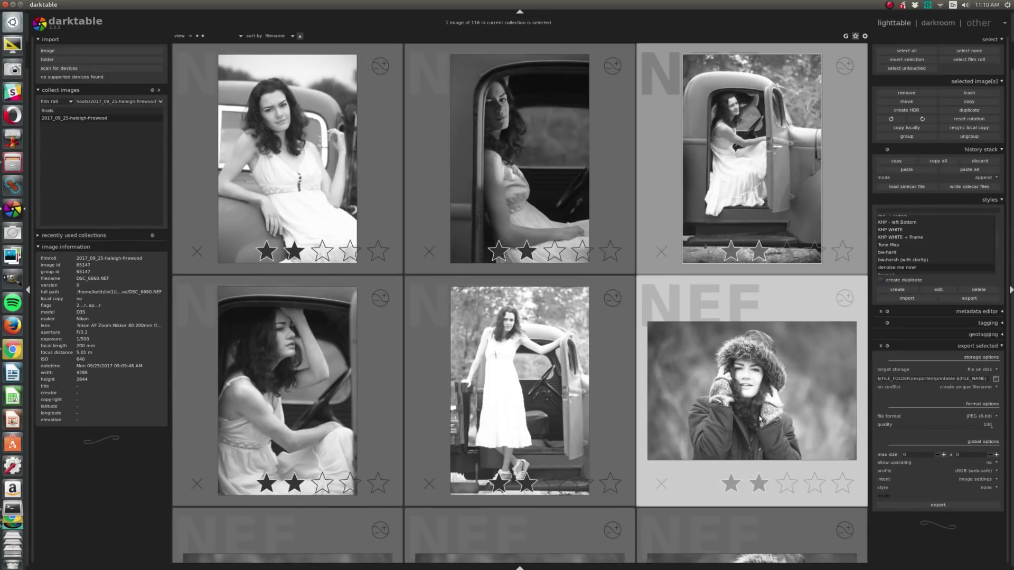
{"action": "scroll", "coordinate": [762, 410], "scroll_direction": "up", "scroll_amount": 1}
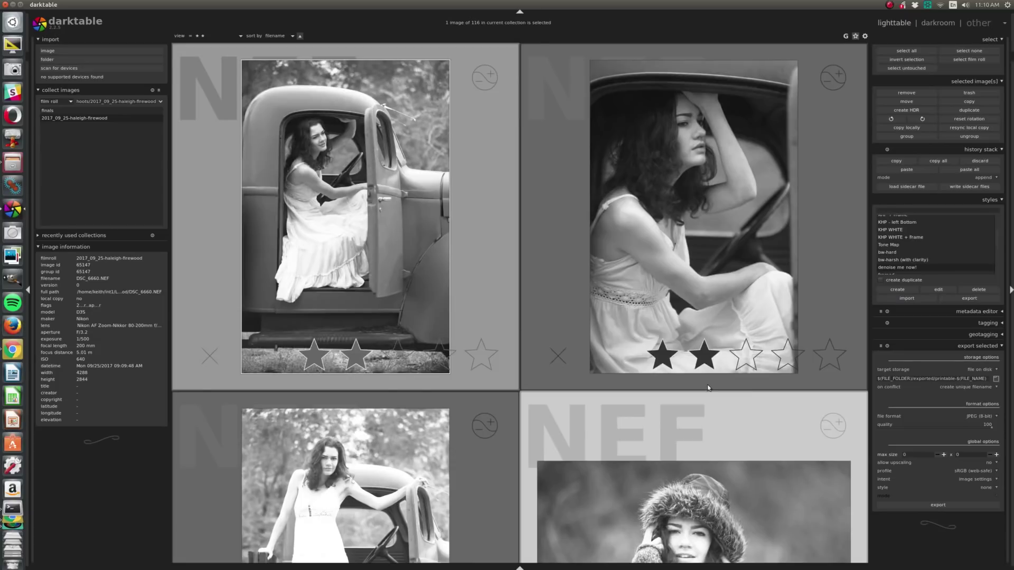
{"action": "scroll", "coordinate": [712, 437], "scroll_direction": "down", "scroll_amount": 1}
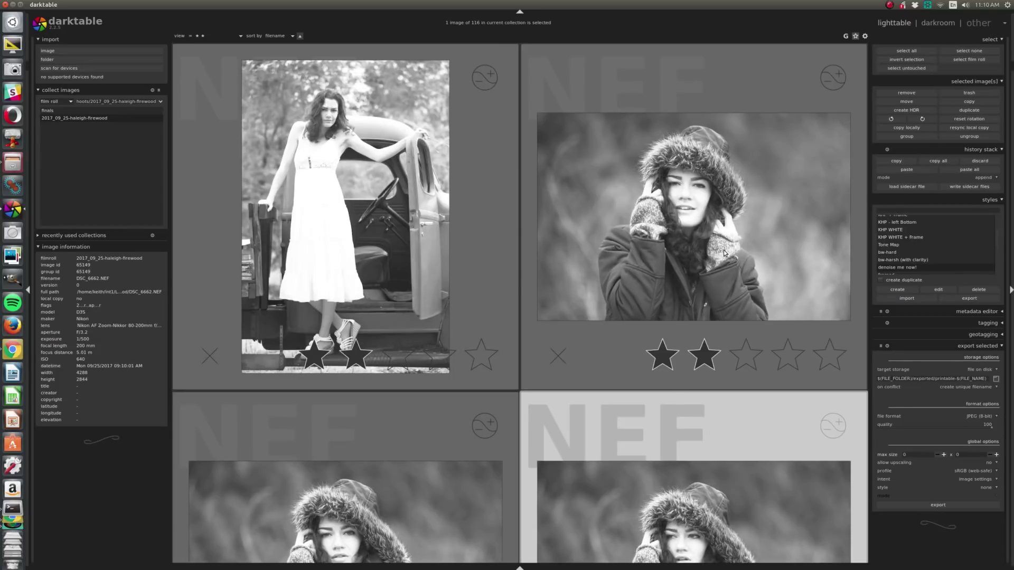
{"action": "key", "text": "w"}
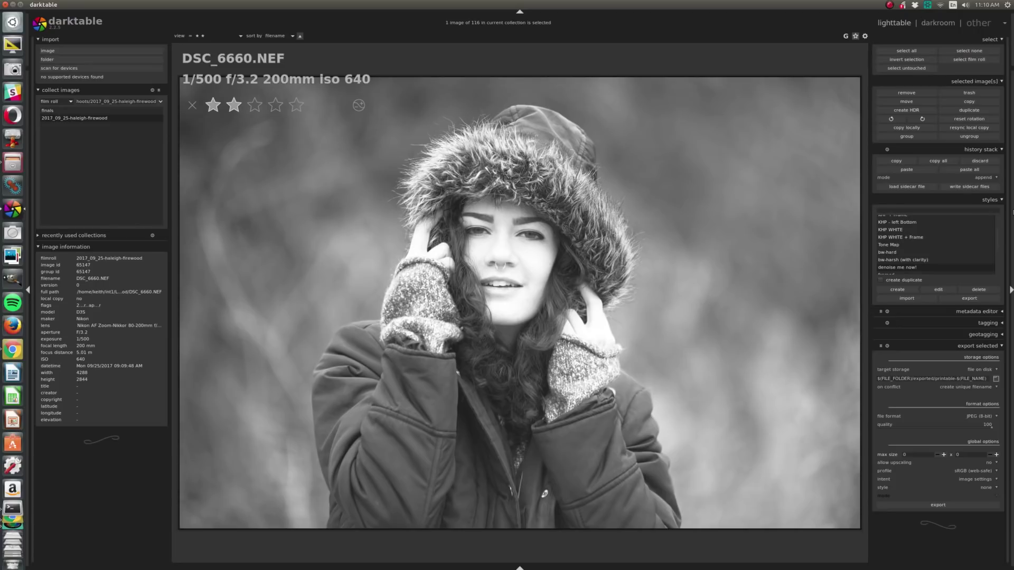
Step: Discard the history stack of DSC_6660.NEF, and paste the copied black-and-white edits back onto it
{"action": "left_click", "coordinate": [980, 160]}
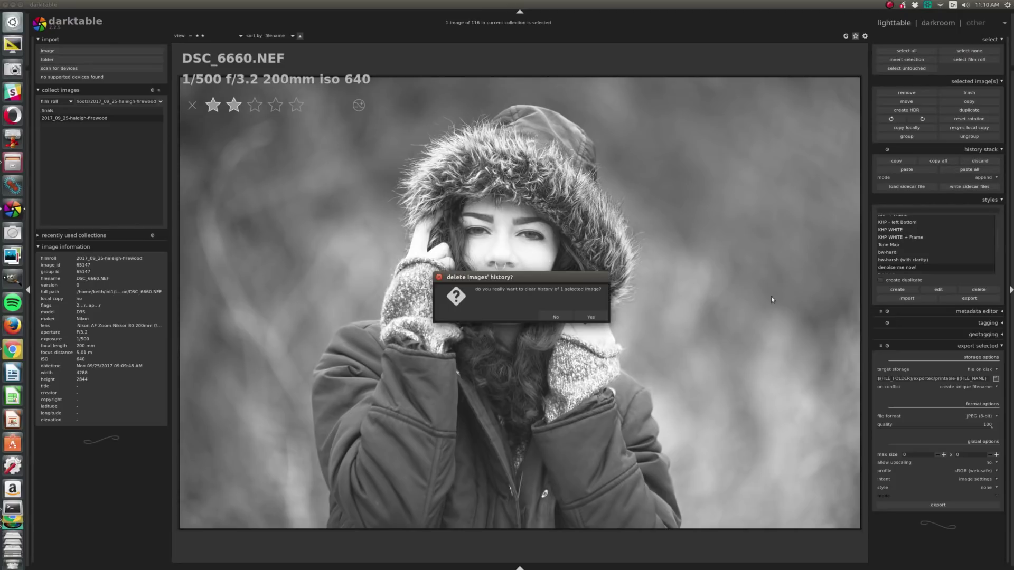
{"action": "left_click", "coordinate": [590, 316]}
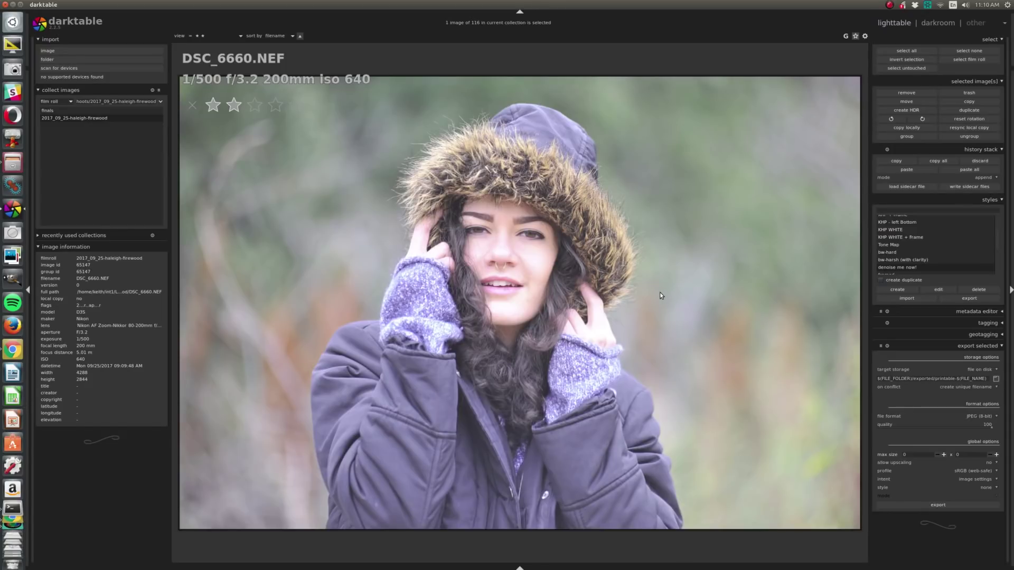
{"action": "left_click", "coordinate": [977, 169]}
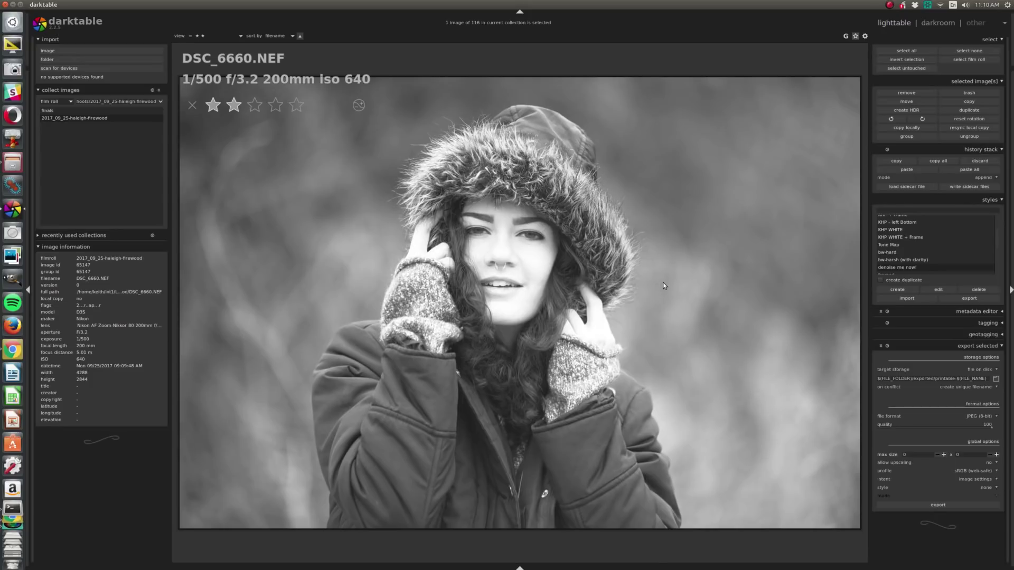
{"action": "key", "text": "w"}
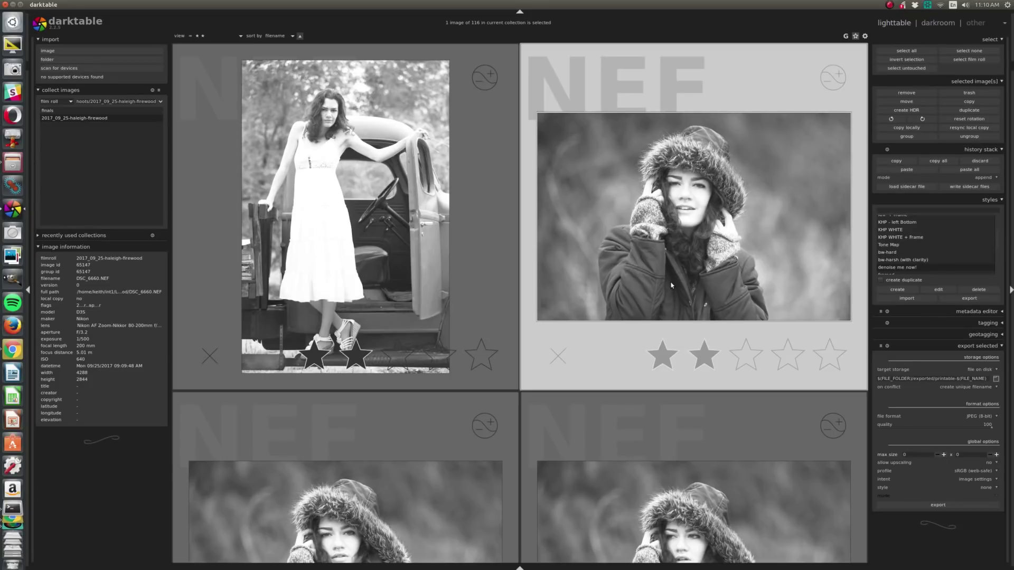
Step: Examine the black-and-white hooded-coat and truck-bed photos for shots that work in monochrome
{"action": "scroll", "coordinate": [673, 284], "scroll_direction": "down", "scroll_amount": 1}
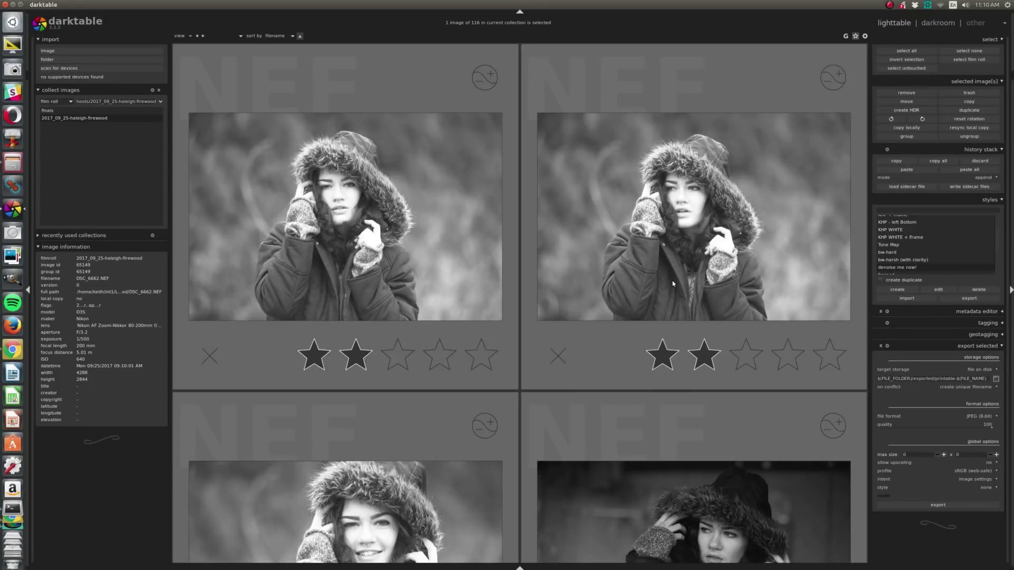
{"action": "scroll", "coordinate": [643, 283], "scroll_direction": "down", "scroll_amount": 1}
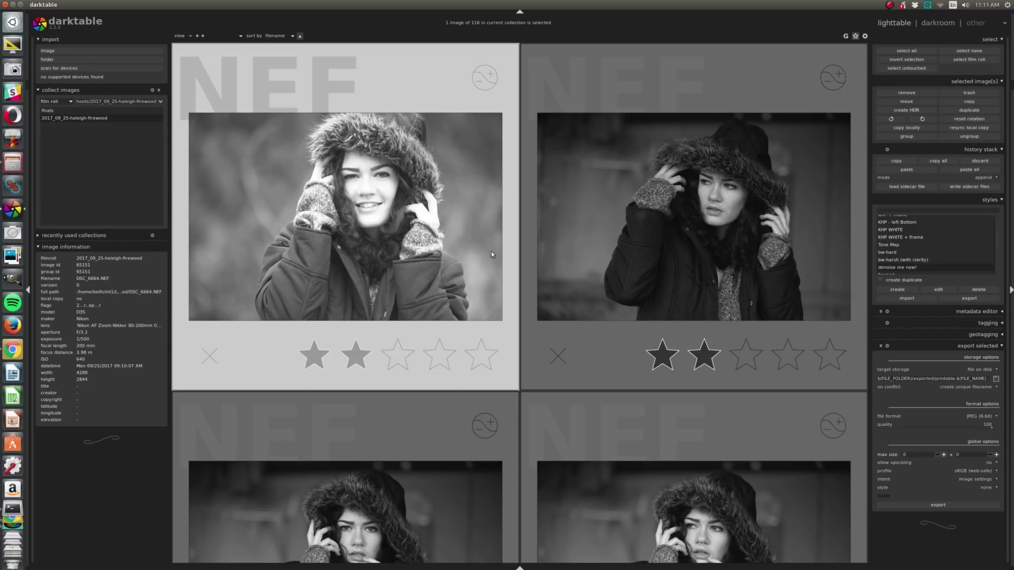
{"action": "scroll", "coordinate": [701, 225], "scroll_direction": "down", "scroll_amount": 1}
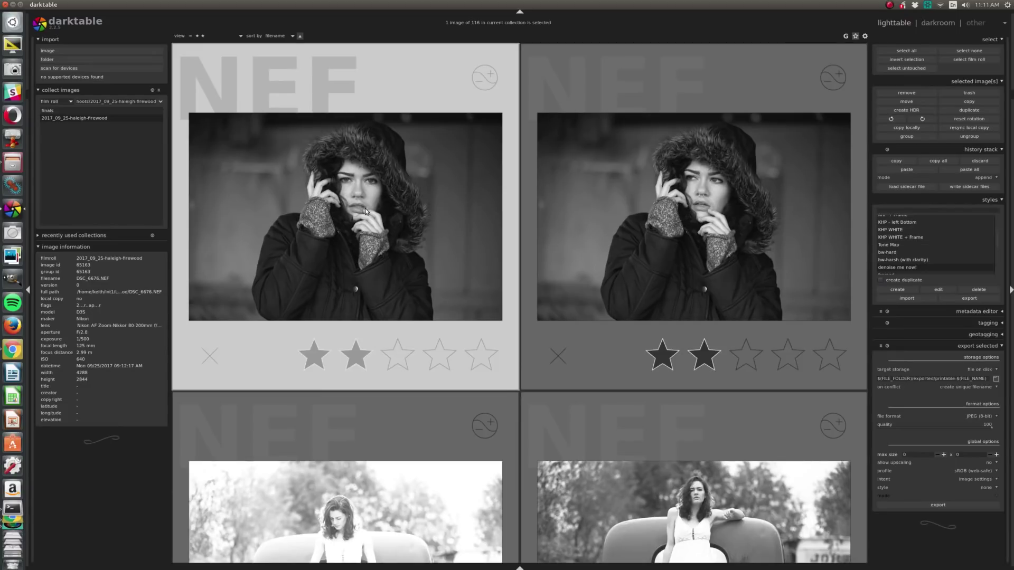
{"action": "scroll", "coordinate": [366, 211], "scroll_direction": "up", "scroll_amount": 1}
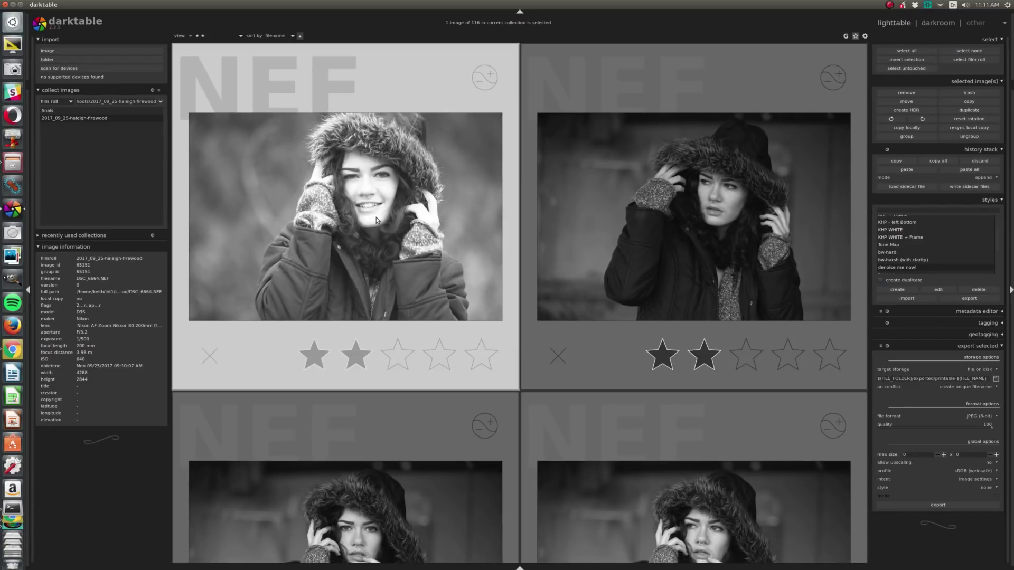
{"action": "scroll", "coordinate": [375, 217], "scroll_direction": "down", "scroll_amount": 1}
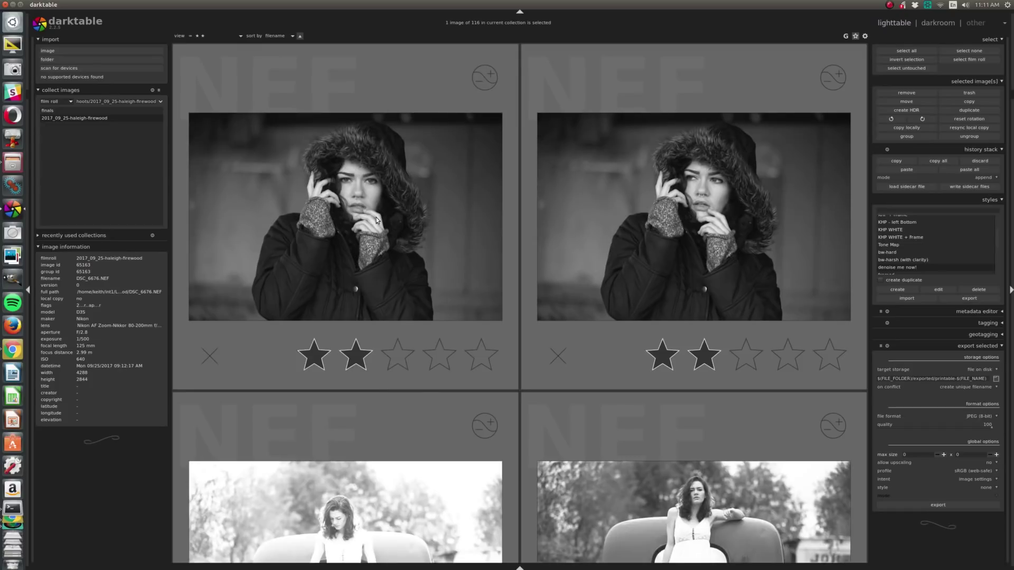
{"action": "scroll", "coordinate": [376, 217], "scroll_direction": "down", "scroll_amount": 1}
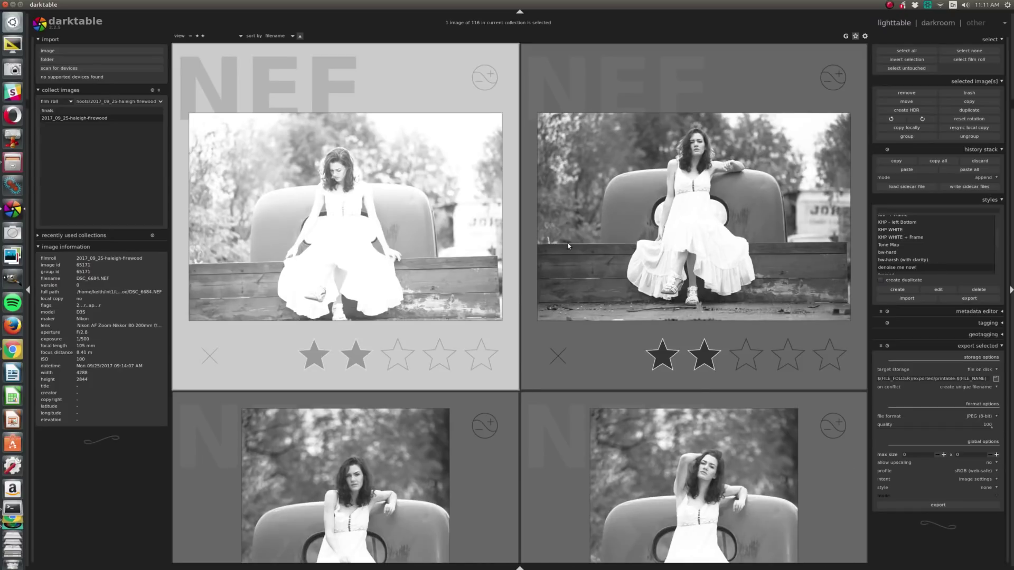
{"action": "scroll", "coordinate": [737, 253], "scroll_direction": "down", "scroll_amount": 2}
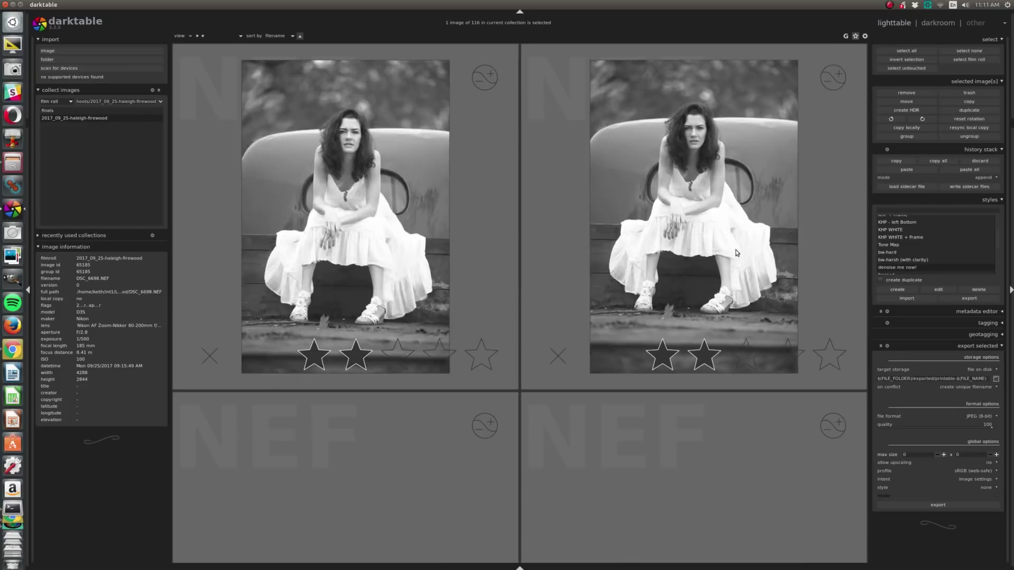
{"action": "scroll", "coordinate": [737, 253], "scroll_direction": "down", "scroll_amount": 1}
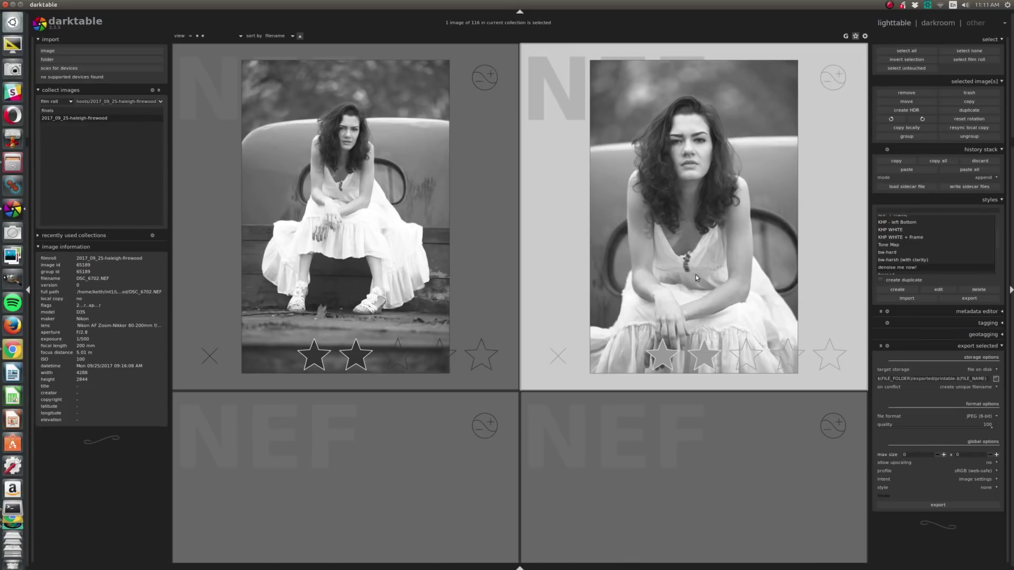
{"action": "scroll", "coordinate": [696, 275], "scroll_direction": "down", "scroll_amount": 1}
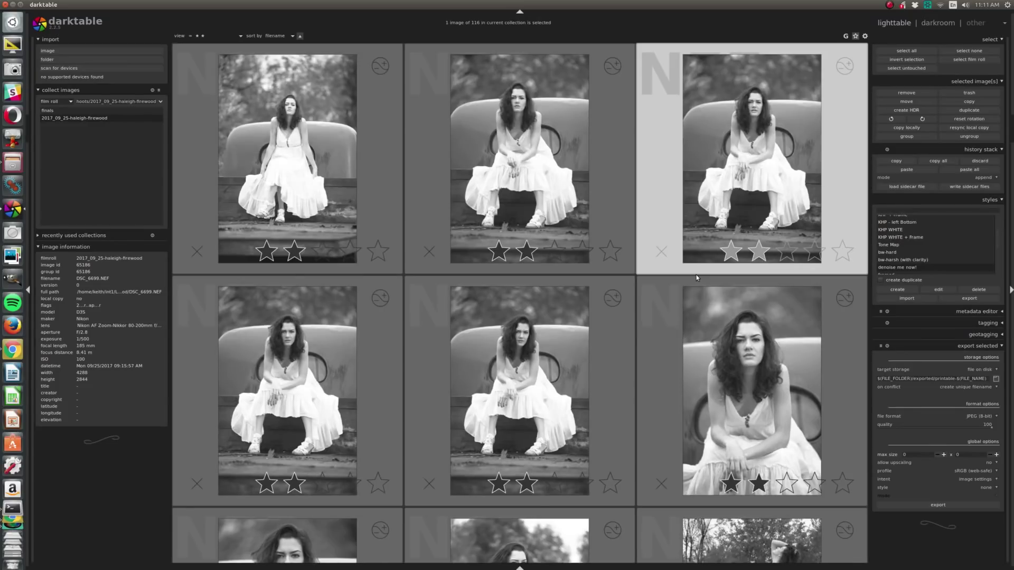
Step: Discard the history stack of DSC_6745.NEF, the wide shot of the model leaning on the old car
{"action": "scroll", "coordinate": [696, 275], "scroll_direction": "down", "scroll_amount": 1}
{"action": "scroll", "coordinate": [696, 275], "scroll_direction": "down", "scroll_amount": 1}
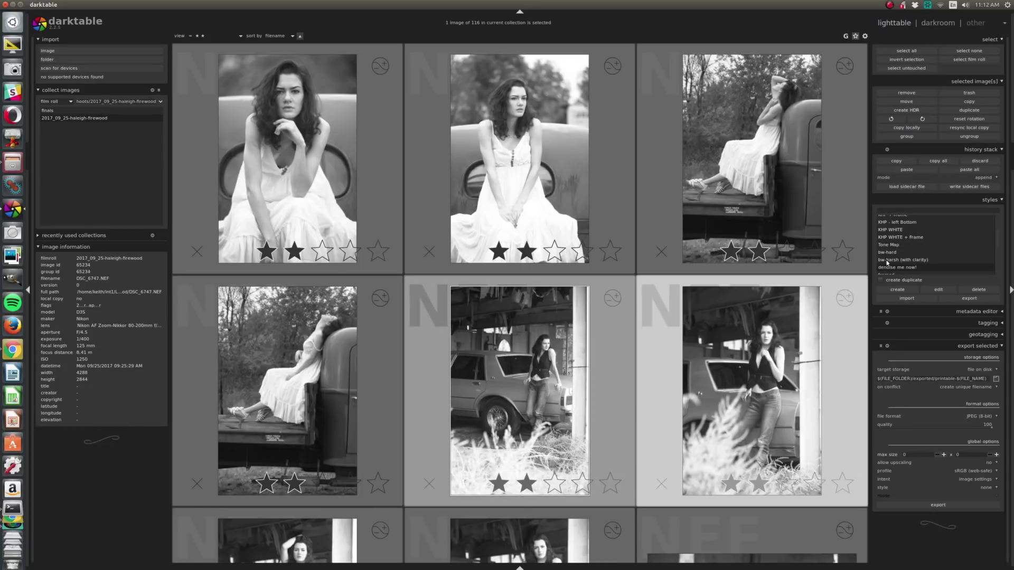
{"action": "left_click", "coordinate": [979, 161]}
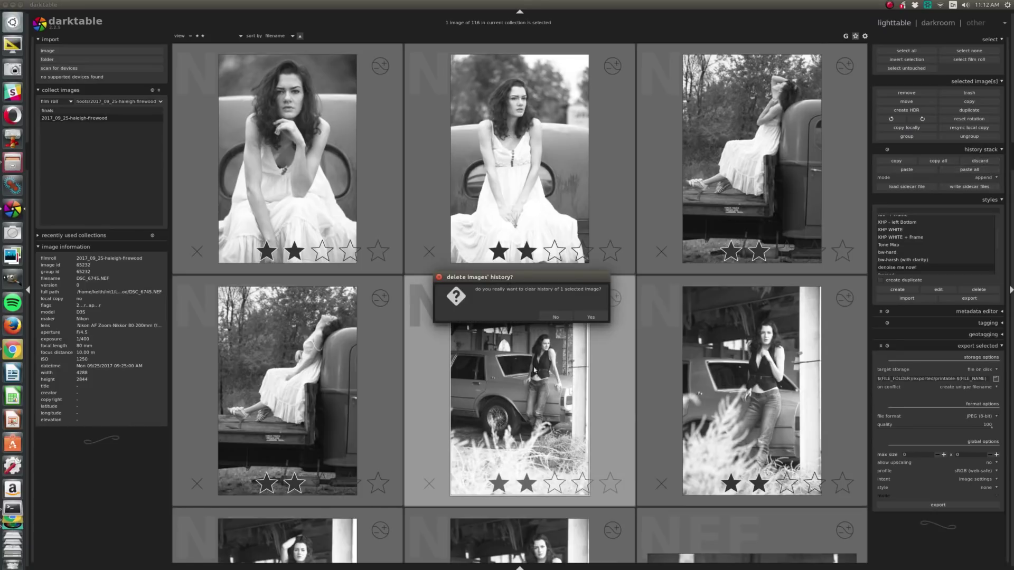
{"action": "left_click", "coordinate": [590, 317]}
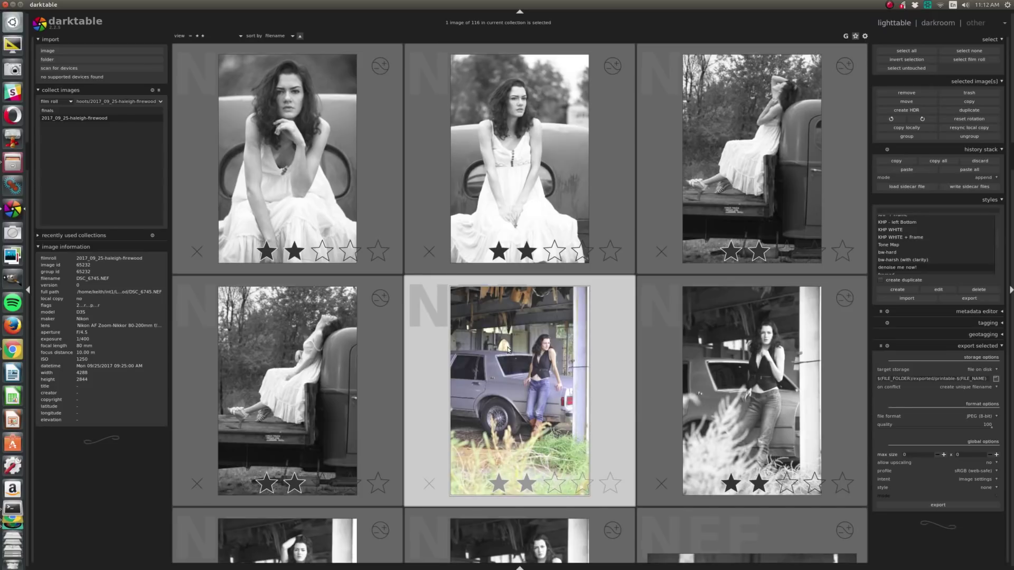
Step: Discard the history stack of DSC_6774.NEF, the model leaning over the car with both hands on it, and preview the photo full-size
{"action": "scroll", "coordinate": [513, 361], "scroll_direction": "down", "scroll_amount": 1}
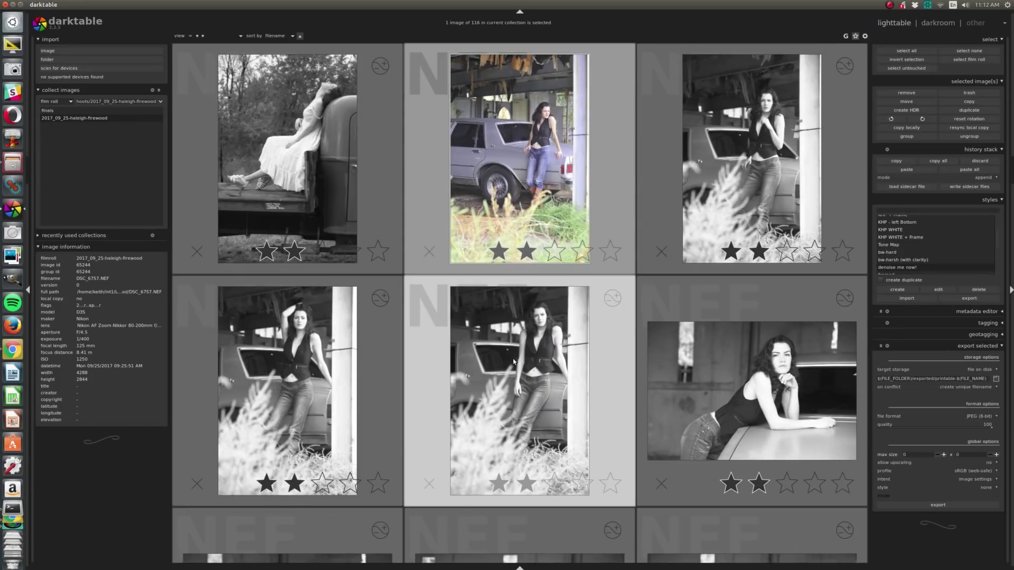
{"action": "scroll", "coordinate": [538, 361], "scroll_direction": "down", "scroll_amount": 1}
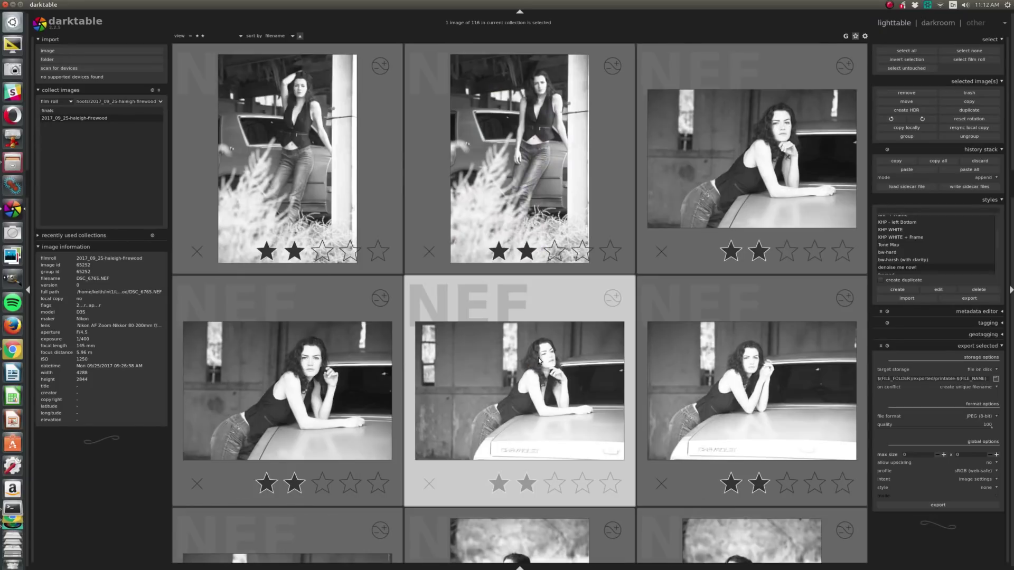
{"action": "scroll", "coordinate": [538, 362], "scroll_direction": "down", "scroll_amount": 1}
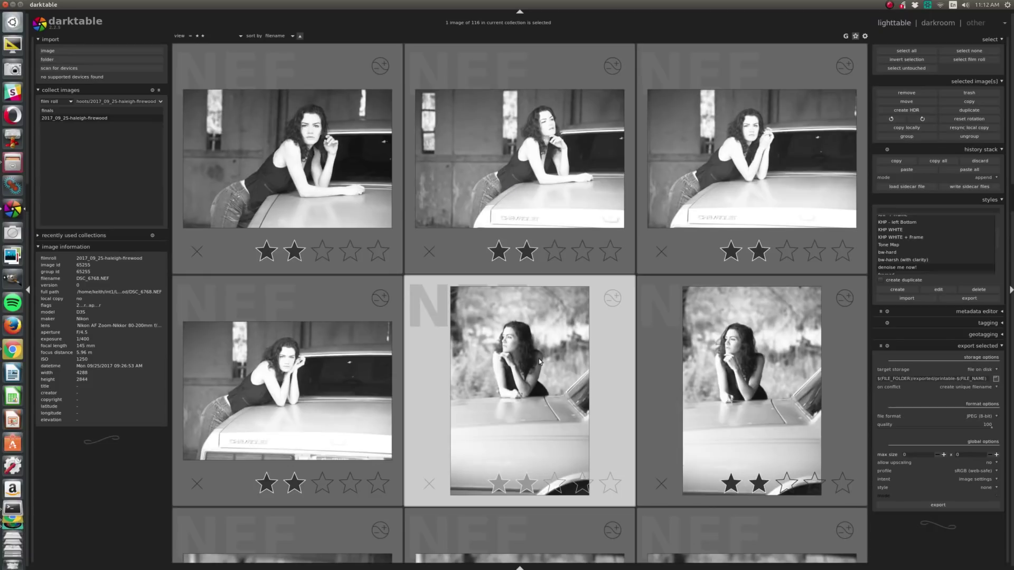
{"action": "scroll", "coordinate": [539, 359], "scroll_direction": "down", "scroll_amount": 1}
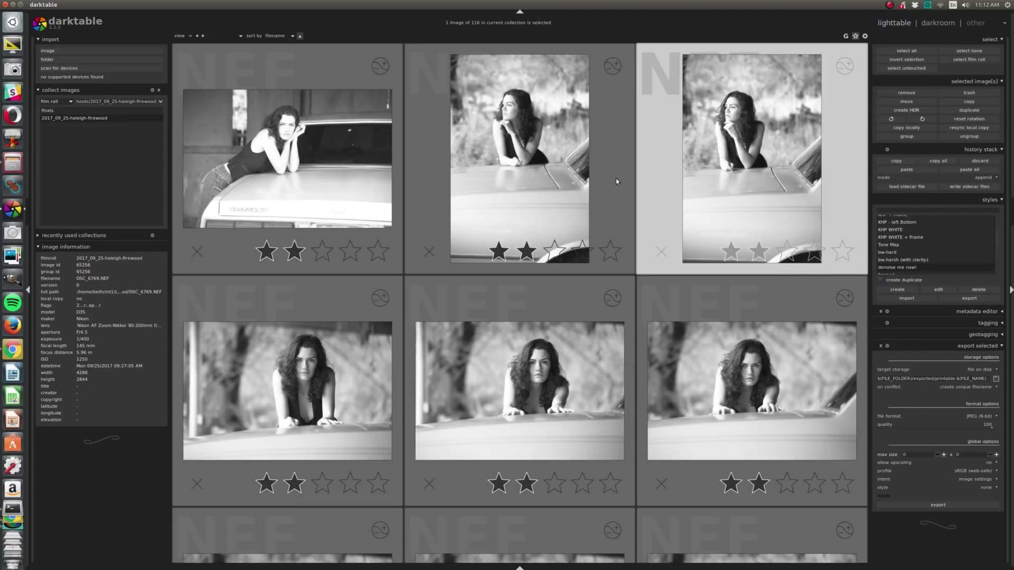
{"action": "left_click", "coordinate": [784, 384]}
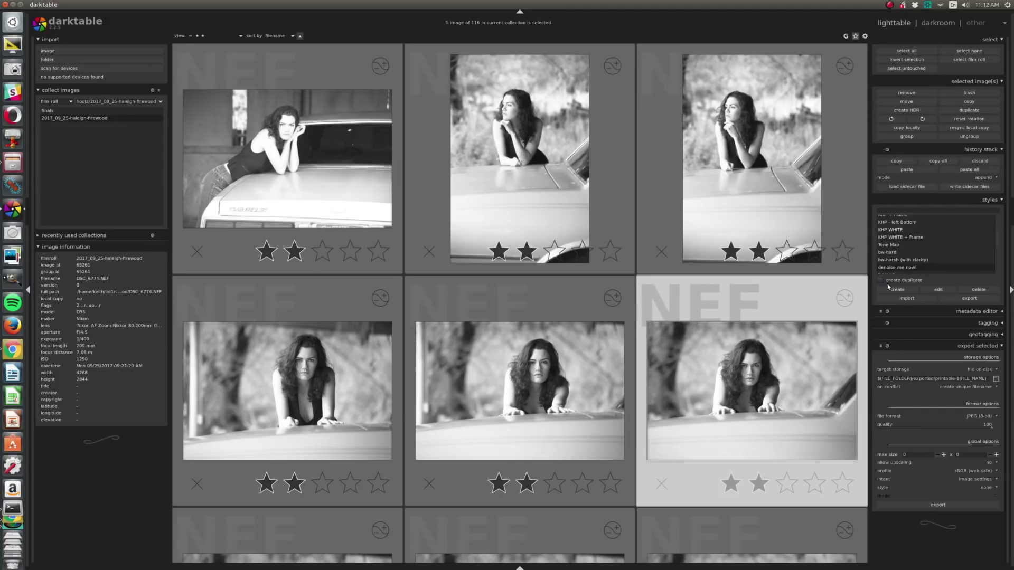
{"action": "left_click", "coordinate": [979, 161]}
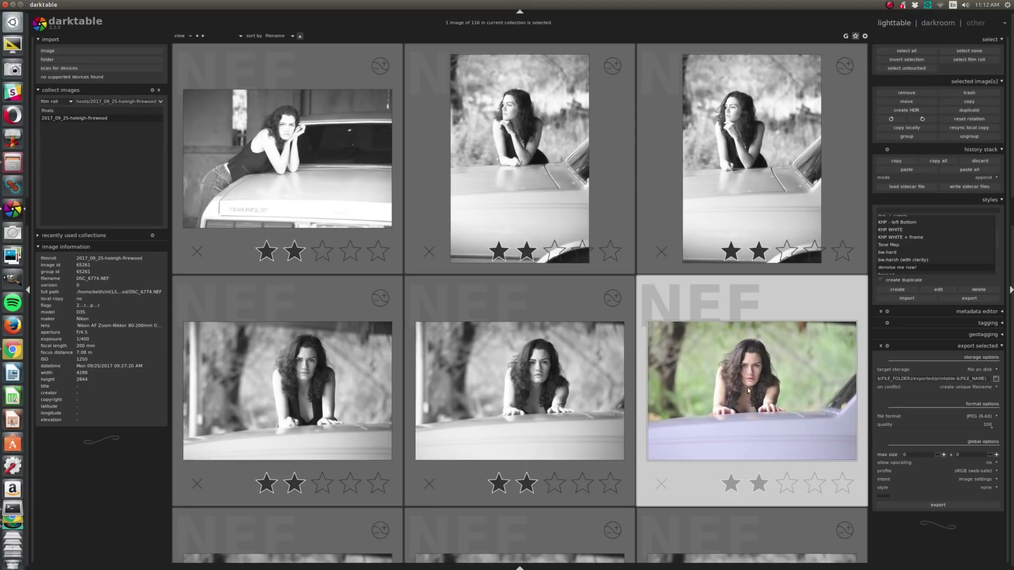
{"action": "scroll", "coordinate": [754, 389], "scroll_direction": "up", "scroll_amount": 2}
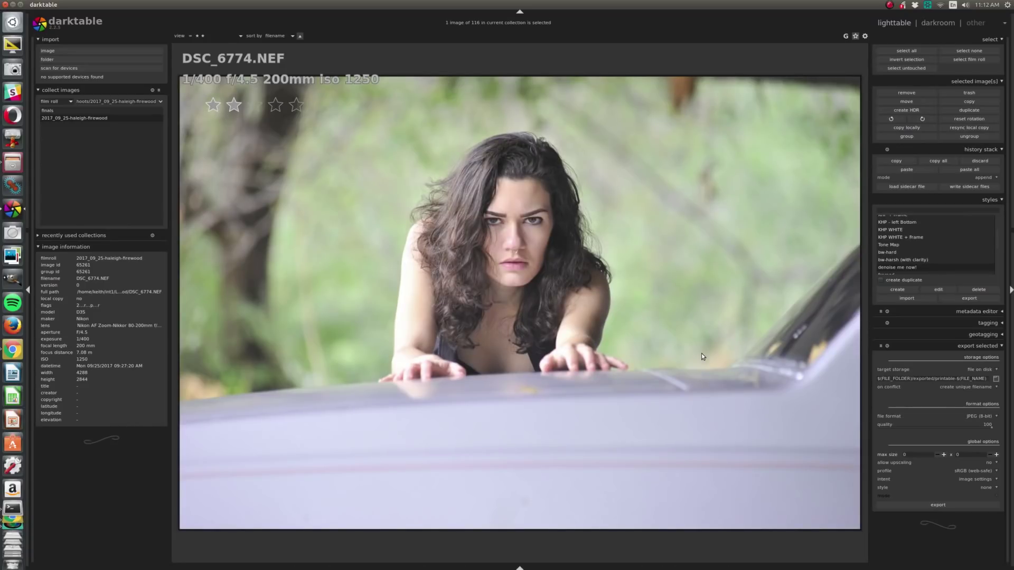
Step: Examine the remaining black-and-white car and fur-coat photos in larger thumbnails for shots that hold up without color
{"action": "scroll", "coordinate": [702, 356], "scroll_direction": "down", "scroll_amount": 1}
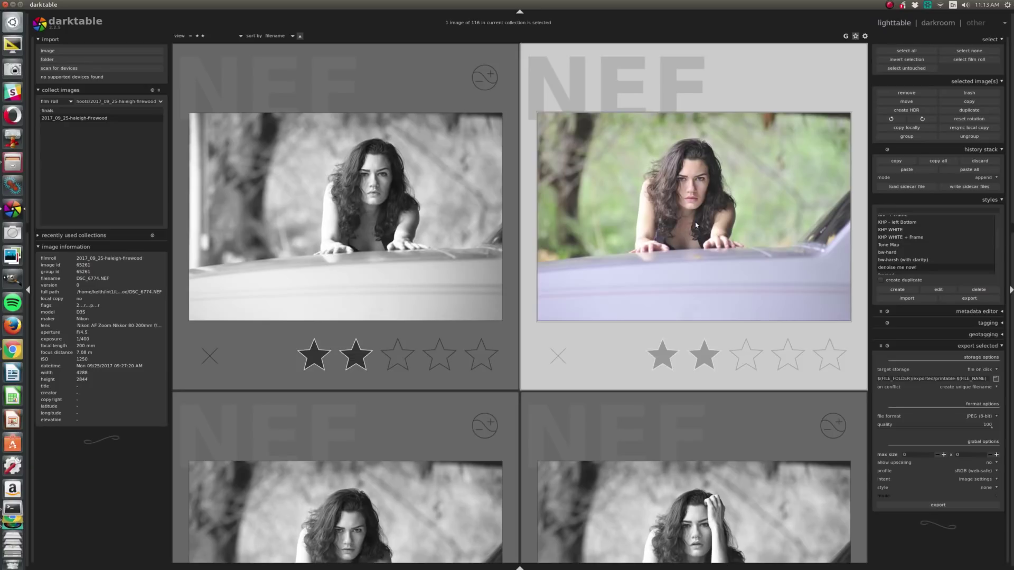
{"action": "scroll", "coordinate": [695, 225], "scroll_direction": "down", "scroll_amount": 4}
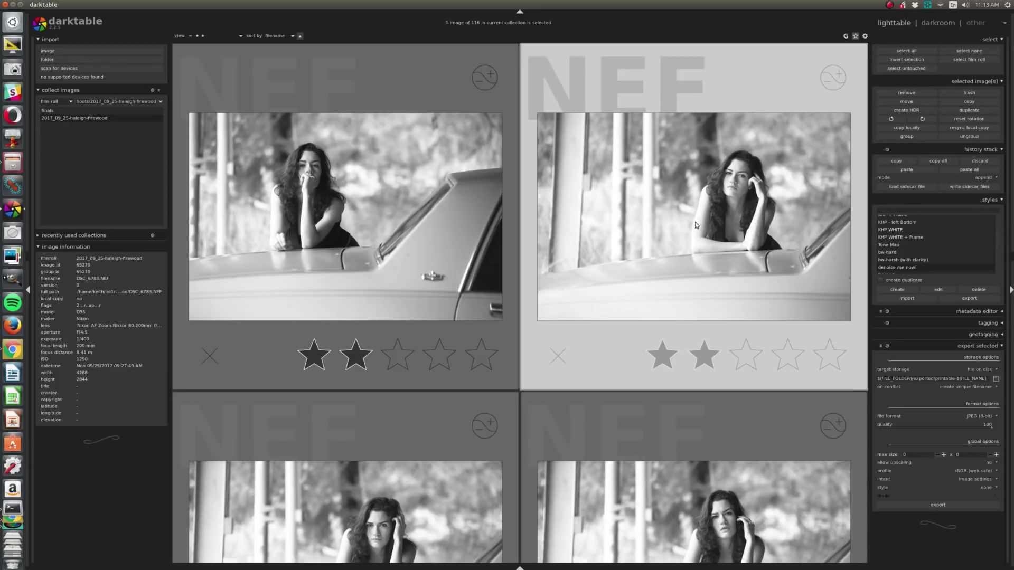
{"action": "scroll", "coordinate": [702, 224], "scroll_direction": "down", "scroll_amount": 4}
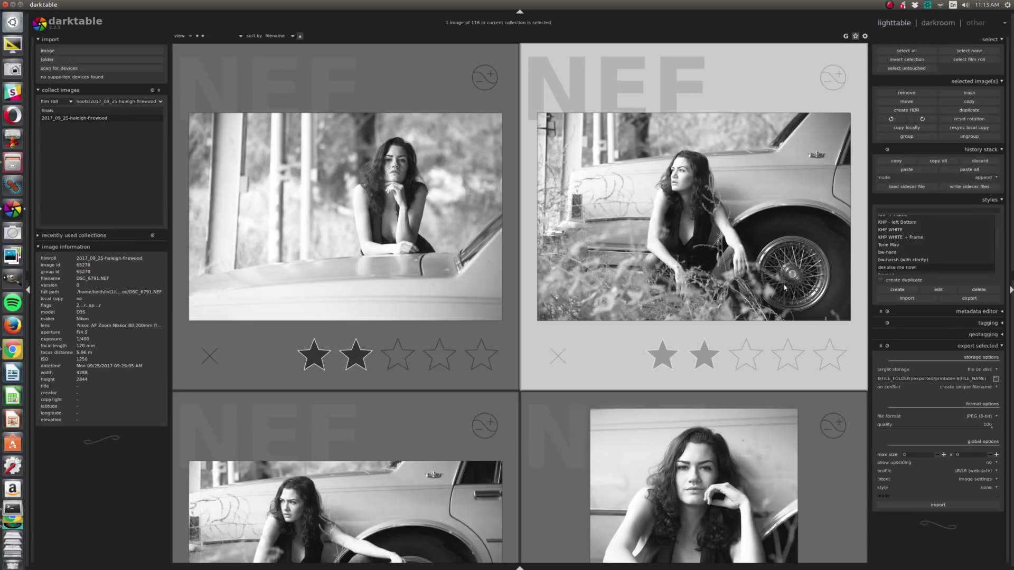
{"action": "scroll", "coordinate": [803, 262], "scroll_direction": "down", "scroll_amount": 1}
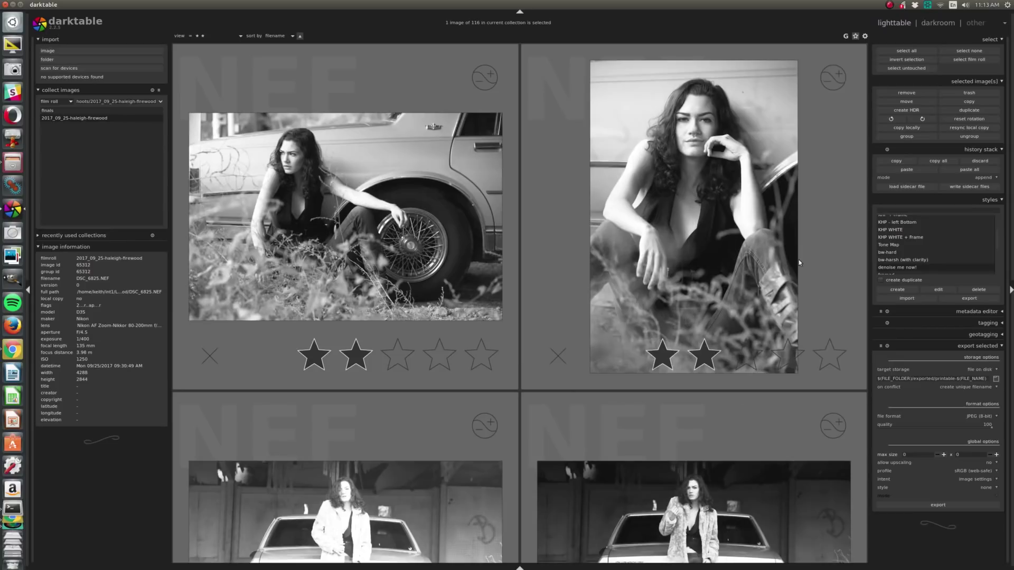
{"action": "scroll", "coordinate": [791, 260], "scroll_direction": "down", "scroll_amount": 1}
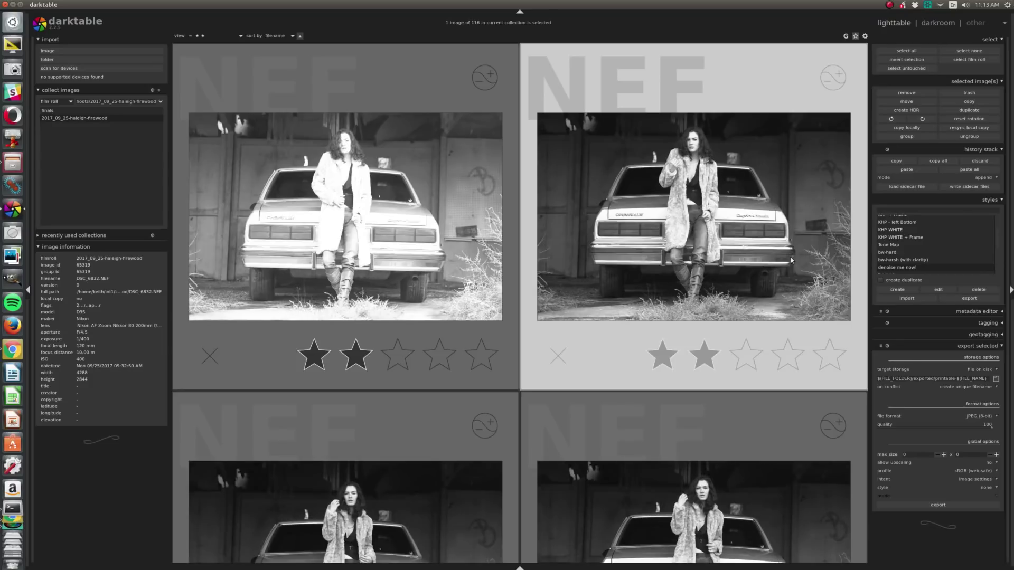
{"action": "scroll", "coordinate": [790, 258], "scroll_direction": "down", "scroll_amount": 1}
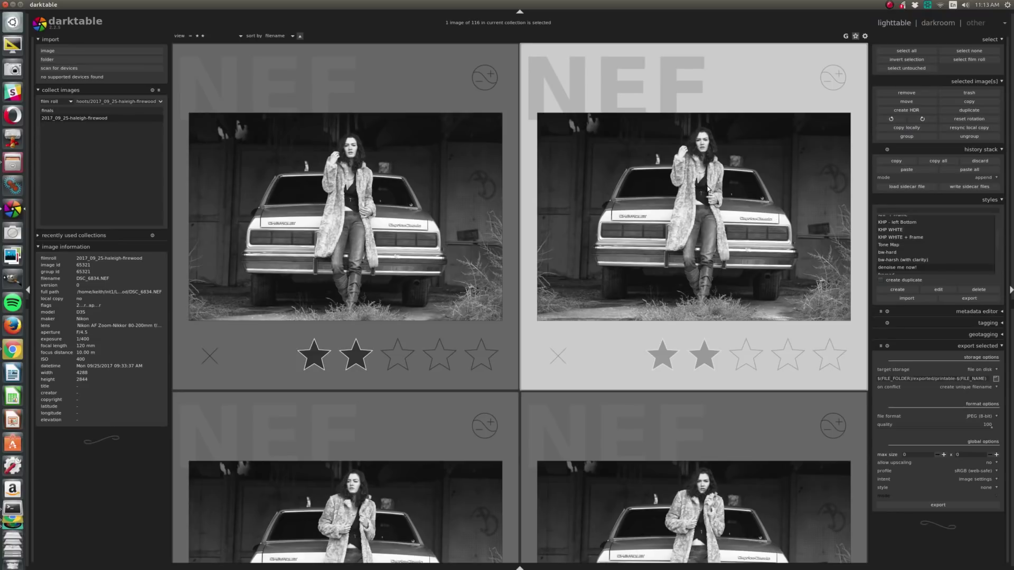
{"action": "scroll", "coordinate": [704, 161], "scroll_direction": "down", "scroll_amount": 1}
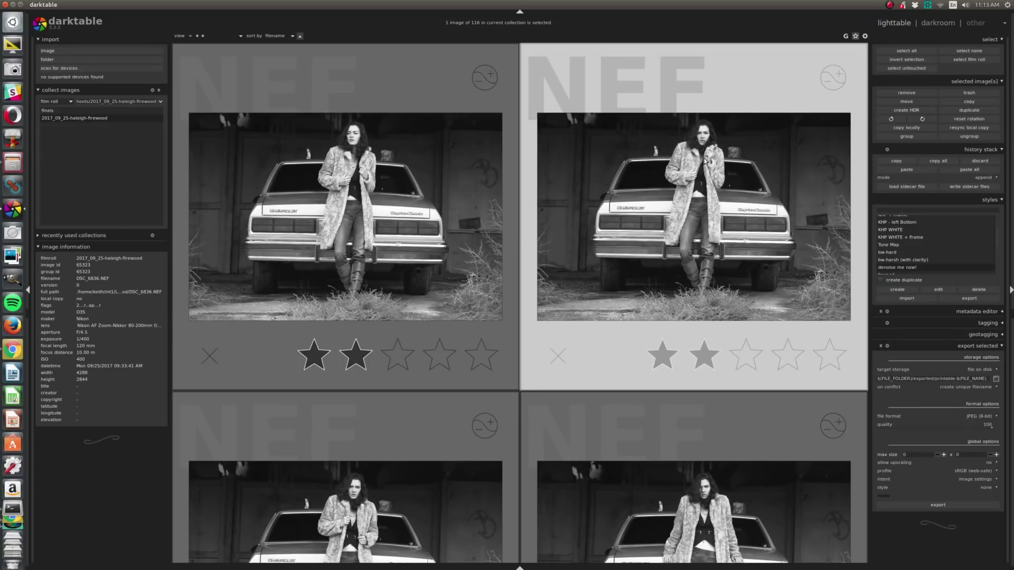
{"action": "scroll", "coordinate": [704, 161], "scroll_direction": "down", "scroll_amount": 2}
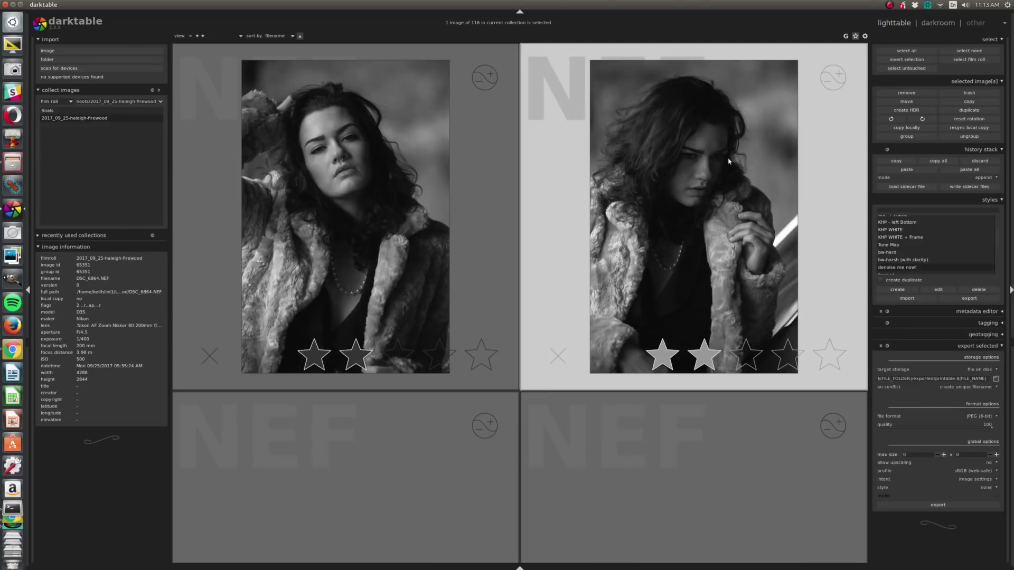
{"action": "scroll", "coordinate": [496, 190], "scroll_direction": "up", "scroll_amount": 1}
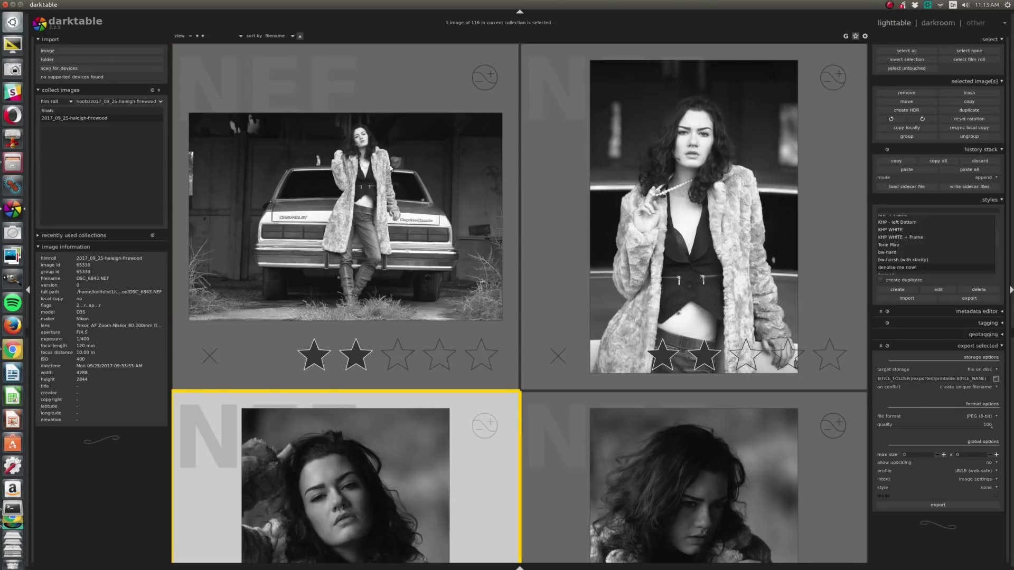
Step: Discard the history stack of DSC_6857.NEF, the fur-coat portrait with the raised arm, and confirm the deletion
{"action": "scroll", "coordinate": [569, 189], "scroll_direction": "down", "scroll_amount": 1}
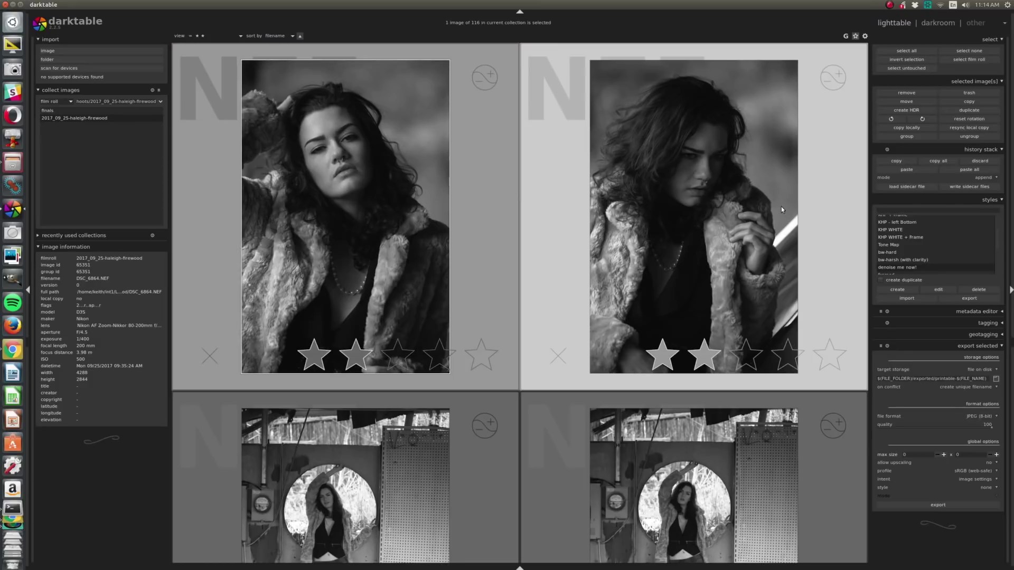
{"action": "left_click", "coordinate": [979, 160]}
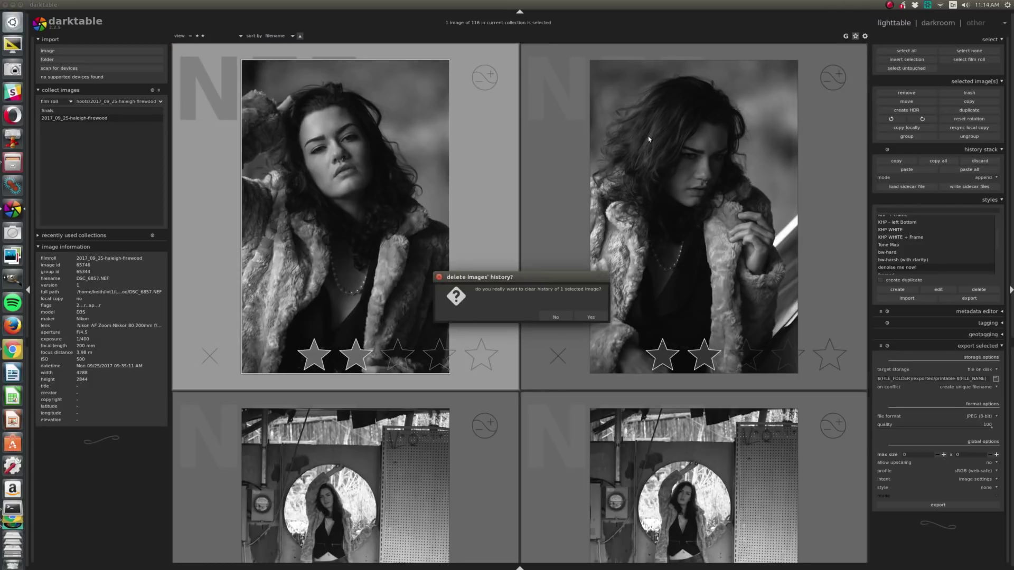
{"action": "left_click", "coordinate": [591, 317]}
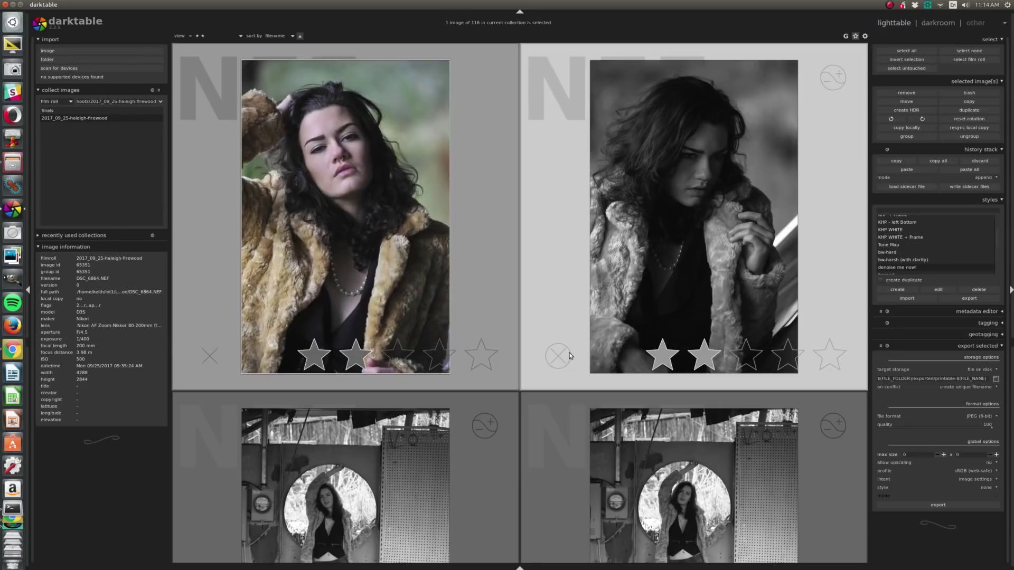
Step: Open DSC_6857.NEF in the darkroom and review the base curve presets down to FLAT without changing the curve
{"action": "double_click", "coordinate": [509, 327]}
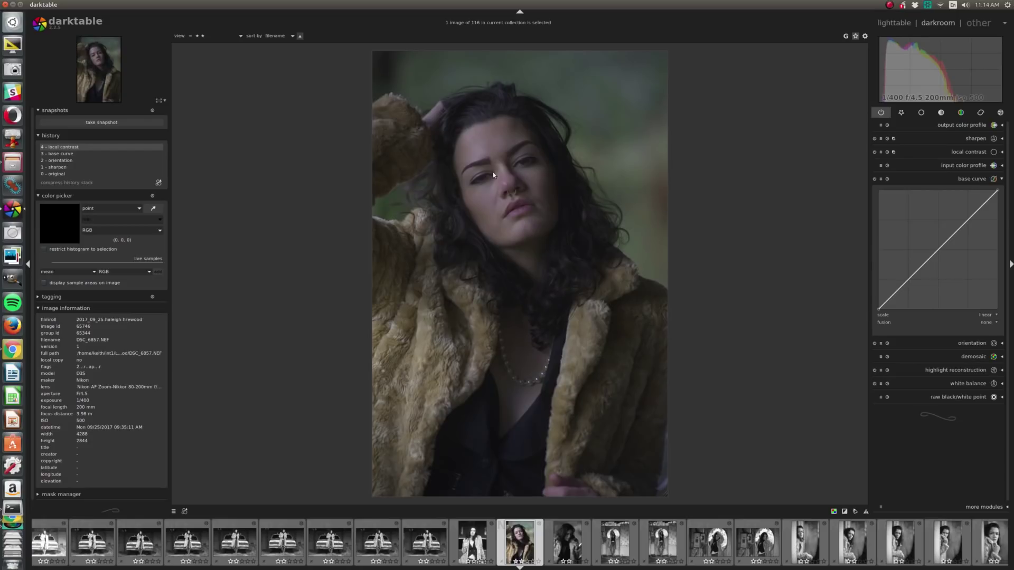
{"action": "left_click", "coordinate": [882, 178]}
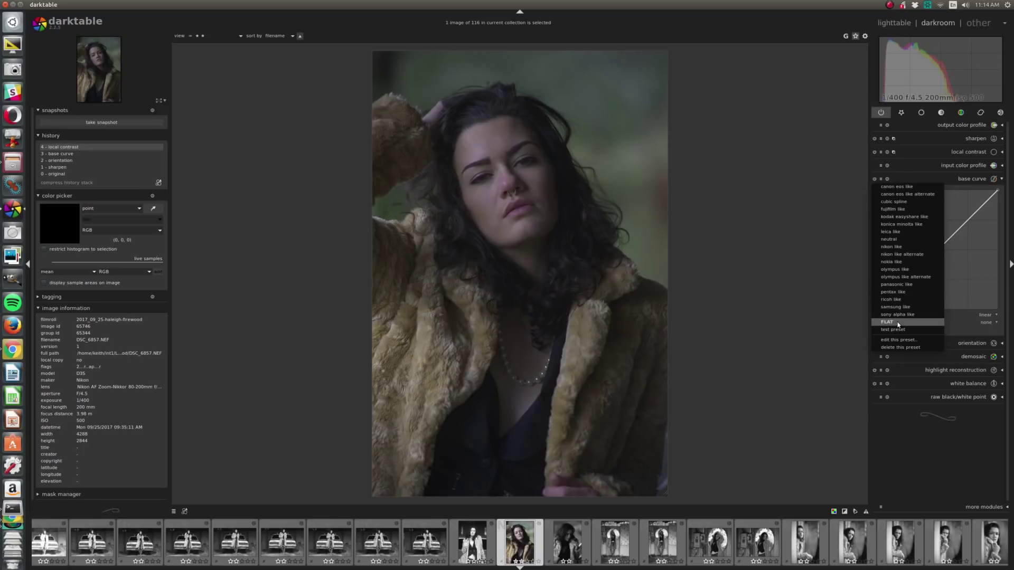
{"action": "left_click", "coordinate": [967, 182]}
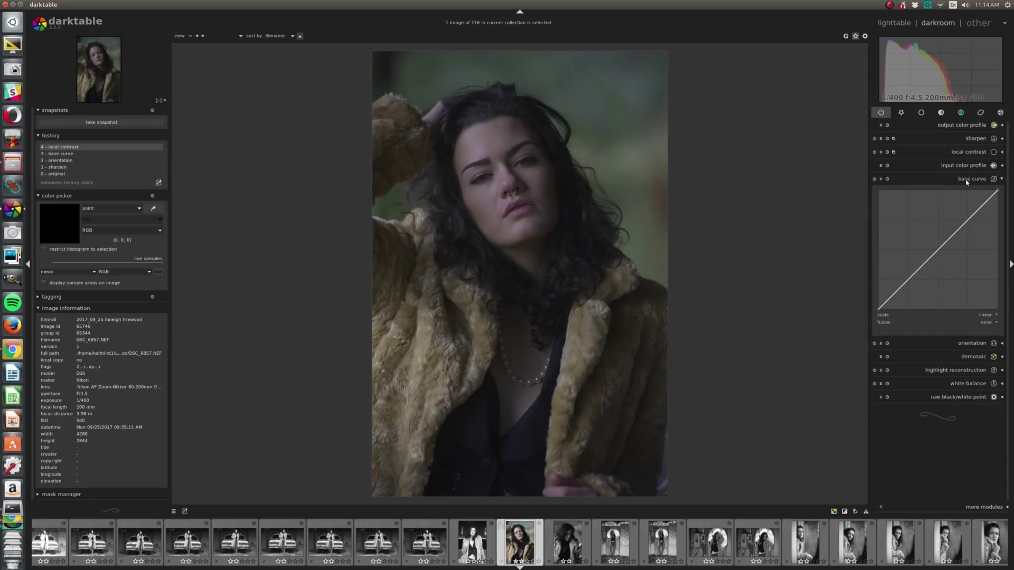
{"action": "left_click", "coordinate": [966, 182]}
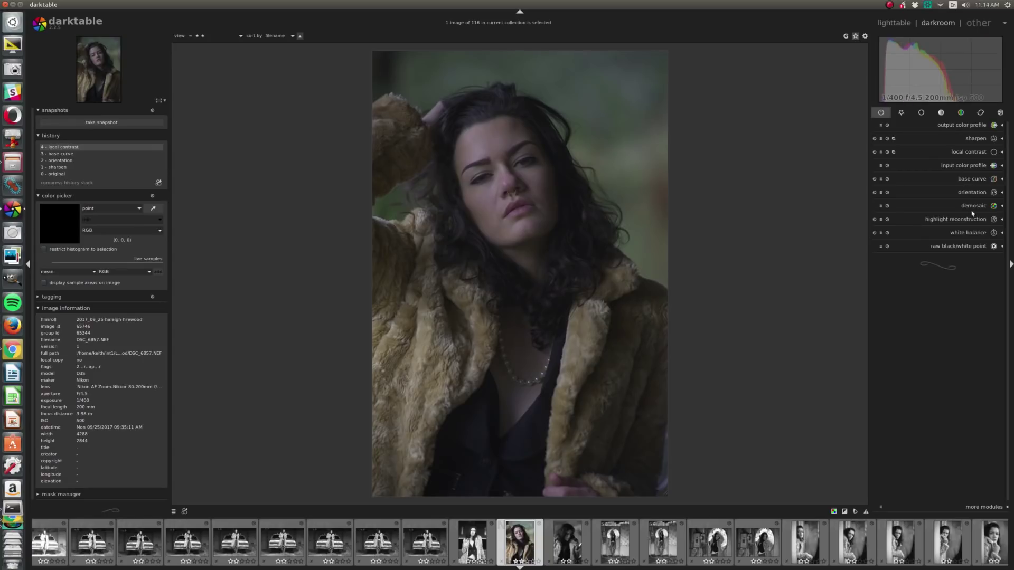
Step: Raise the exposure of the fur-coat portrait to about 1.31 EV
{"action": "left_click", "coordinate": [901, 112]}
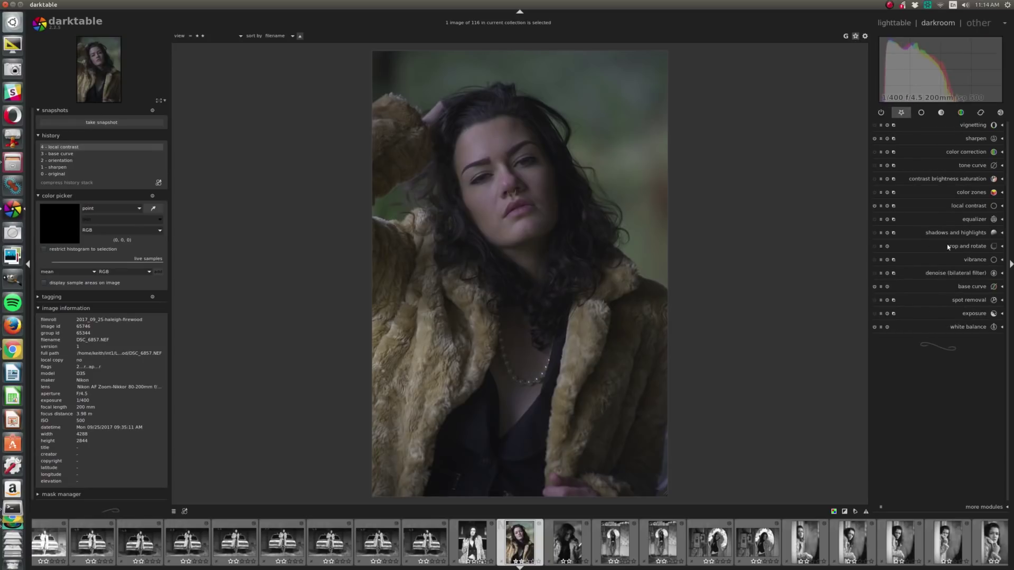
{"action": "left_click", "coordinate": [974, 314]}
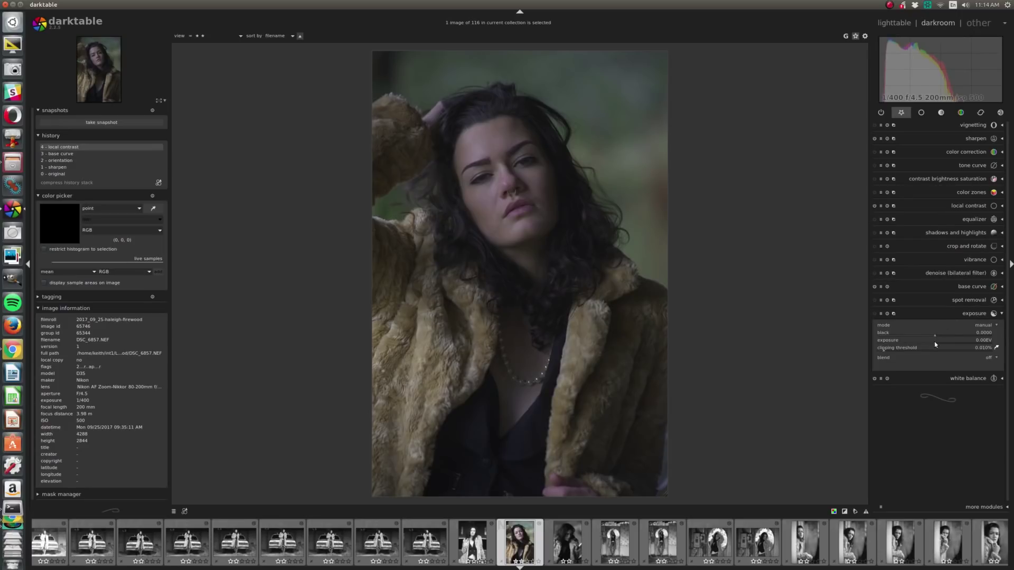
{"action": "left_click_drag", "start_coordinate": [935, 343], "coordinate": [960, 343]}
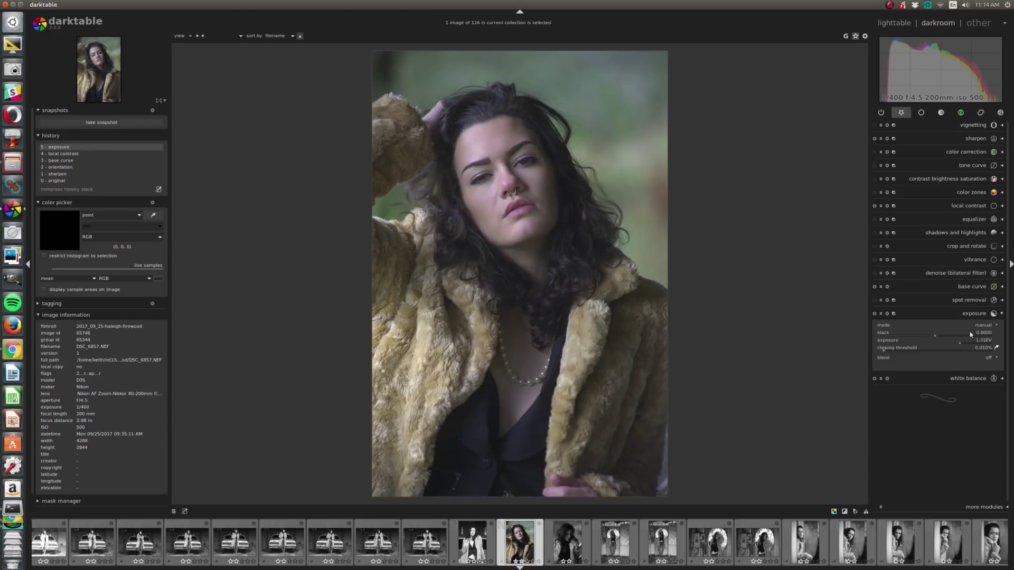
Step: Sample the forehead skin tone and raise the L tone curve at that level from 66.8 to 86.8
{"action": "scroll", "coordinate": [973, 344], "scroll_direction": "up", "scroll_amount": 2}
{"action": "left_click", "coordinate": [976, 166]}
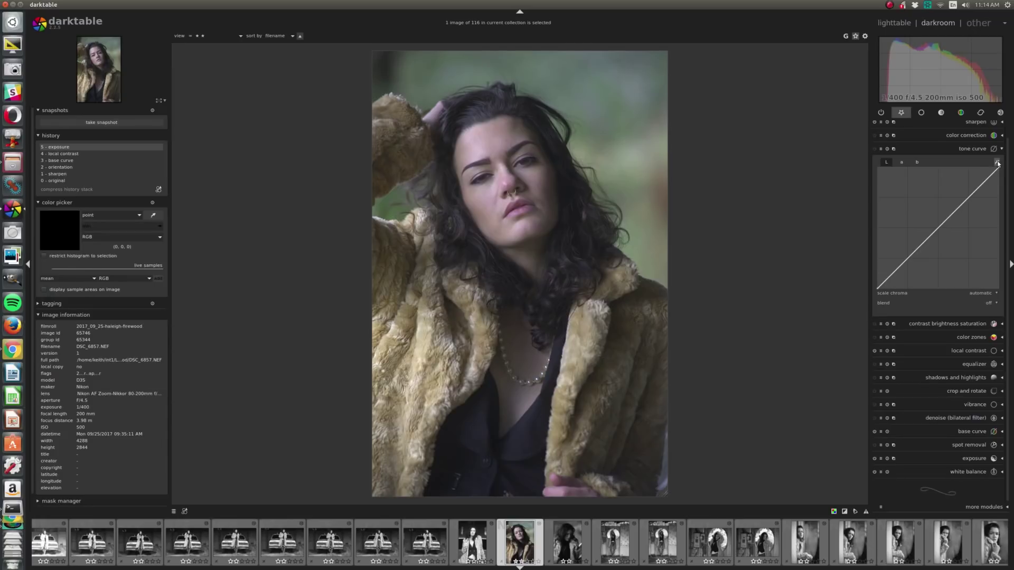
{"action": "left_click", "coordinate": [996, 162]}
{"action": "left_click", "coordinate": [489, 134]}
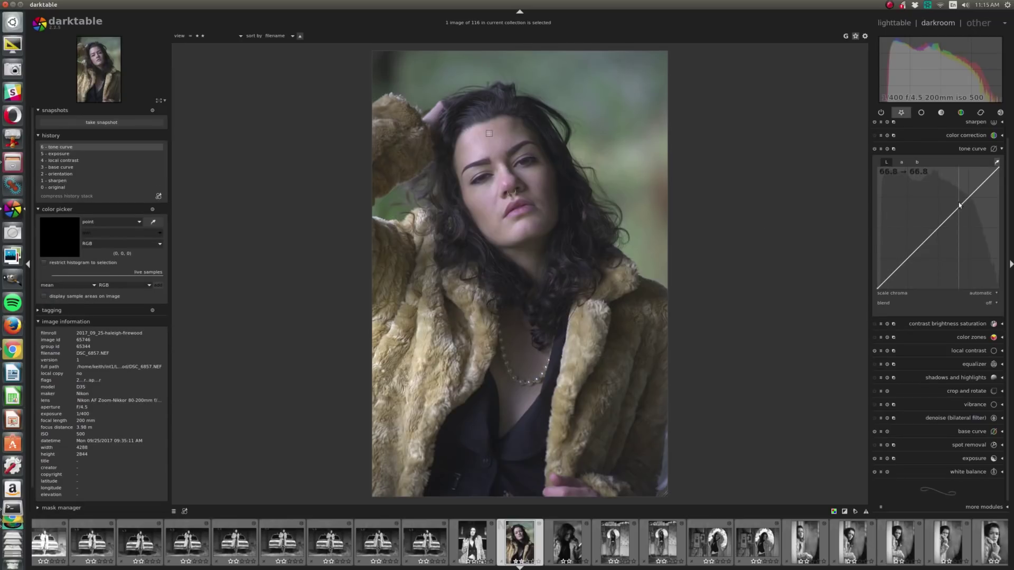
{"action": "left_click_drag", "start_coordinate": [958, 207], "coordinate": [961, 183]}
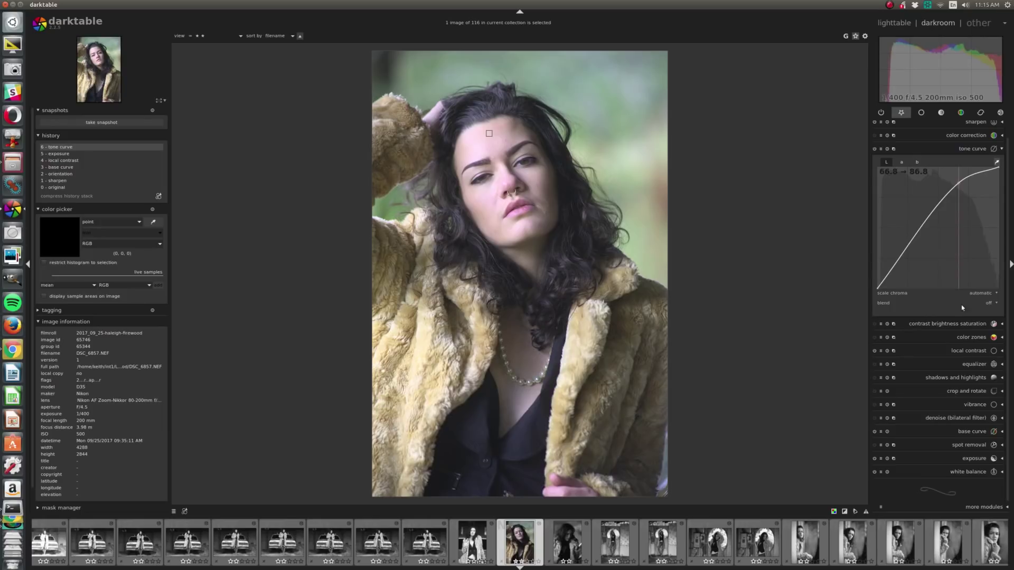
Step: Deepen the shadows by pulling the dark end of the L tone curve slightly down
{"action": "left_click", "coordinate": [970, 339]}
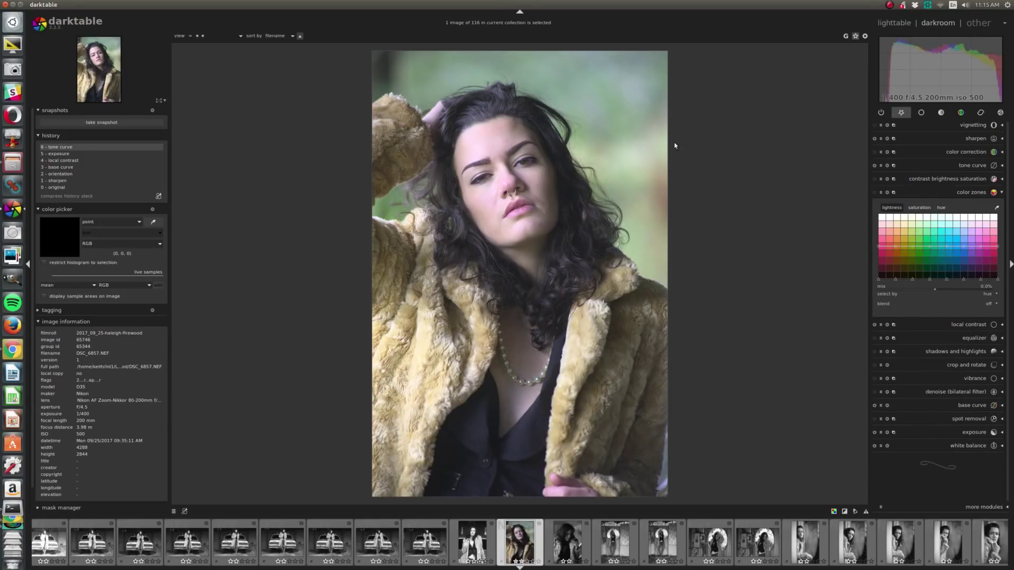
{"action": "left_click", "coordinate": [974, 192]}
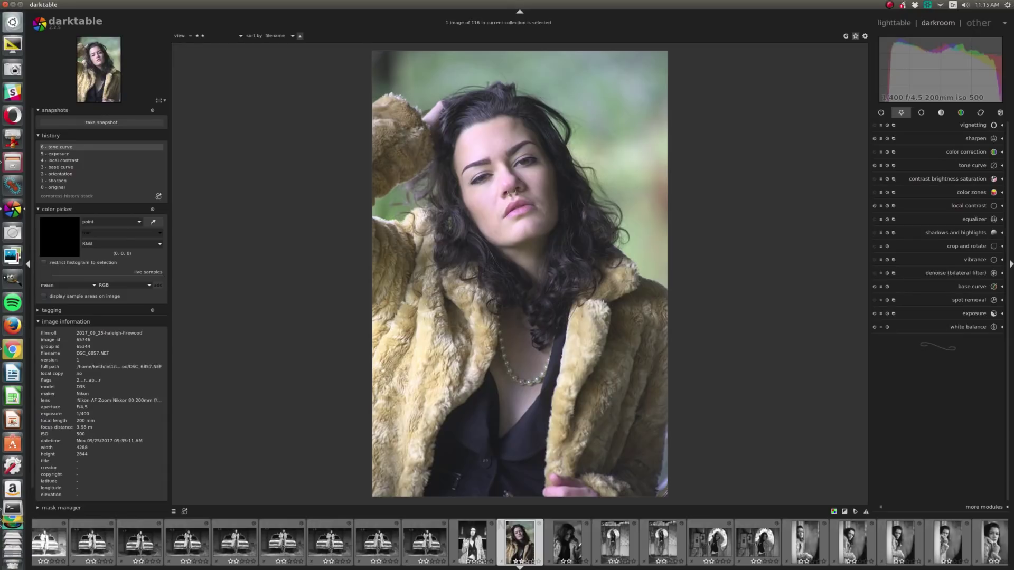
{"action": "left_click", "coordinate": [962, 166]}
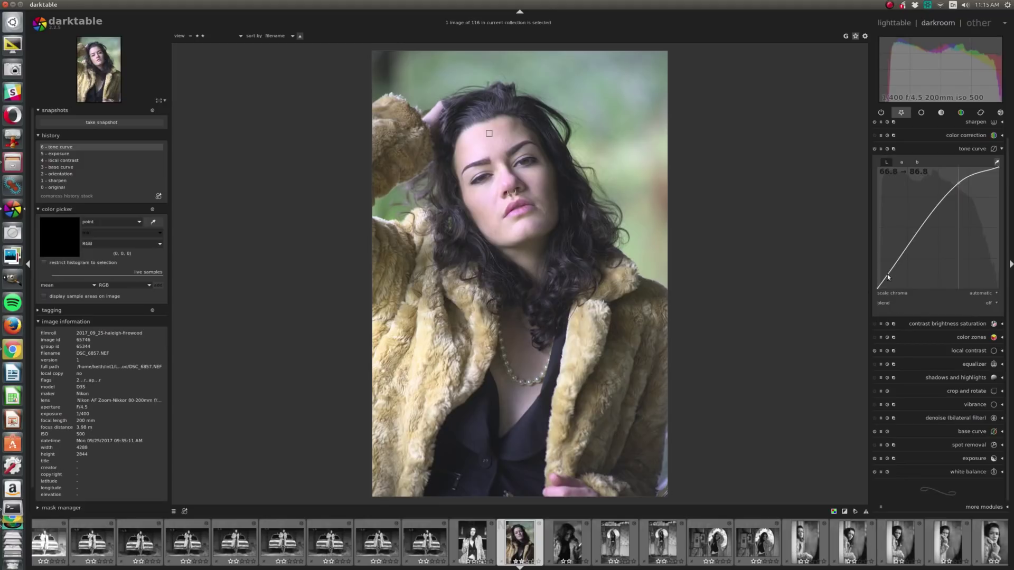
{"action": "left_click_drag", "start_coordinate": [890, 275], "coordinate": [891, 279]}
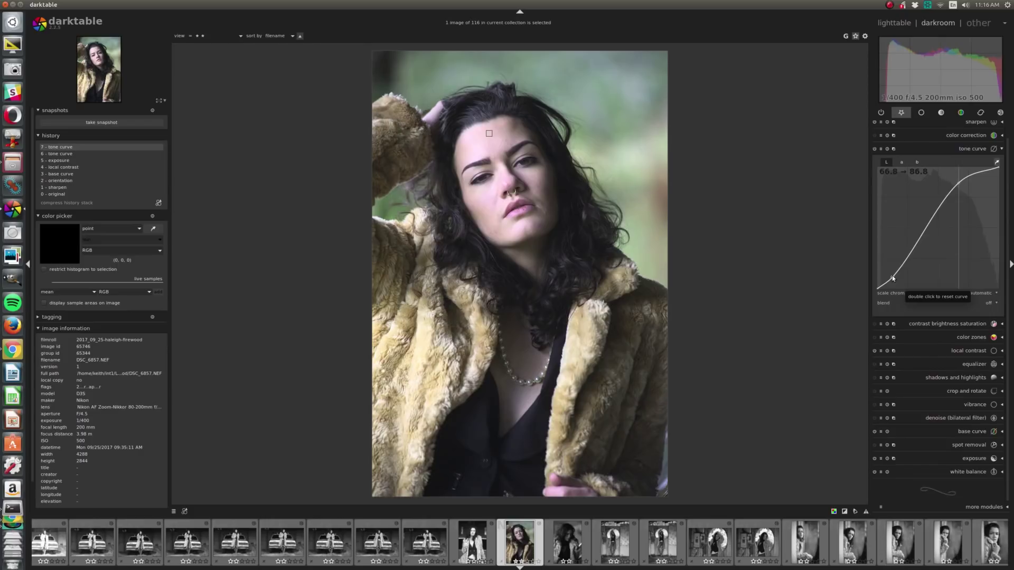
{"action": "left_click_drag", "start_coordinate": [892, 278], "coordinate": [891, 279]}
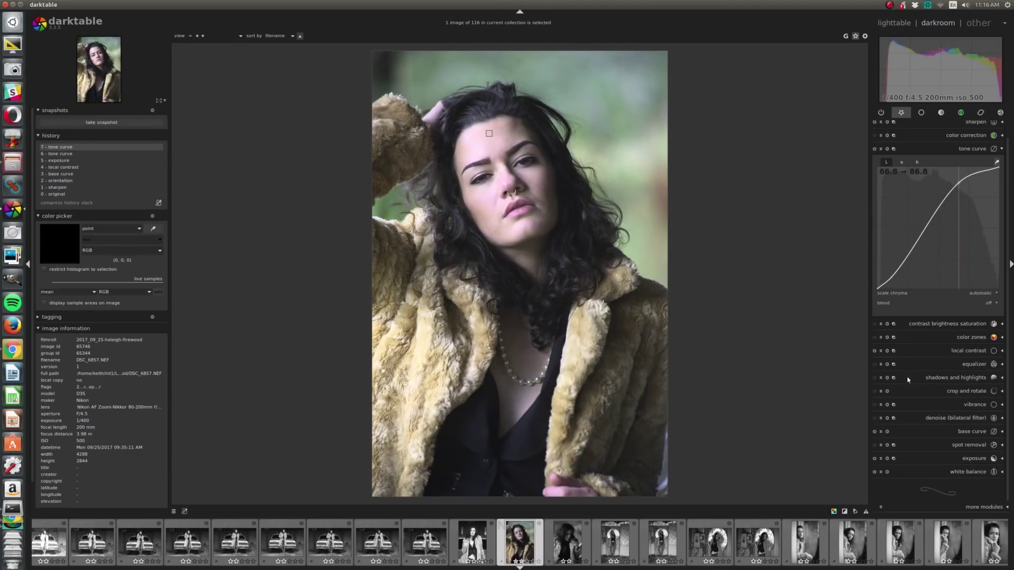
Step: Increase the detail of the local contrast on the fur-coat portrait
{"action": "left_click", "coordinate": [962, 350]}
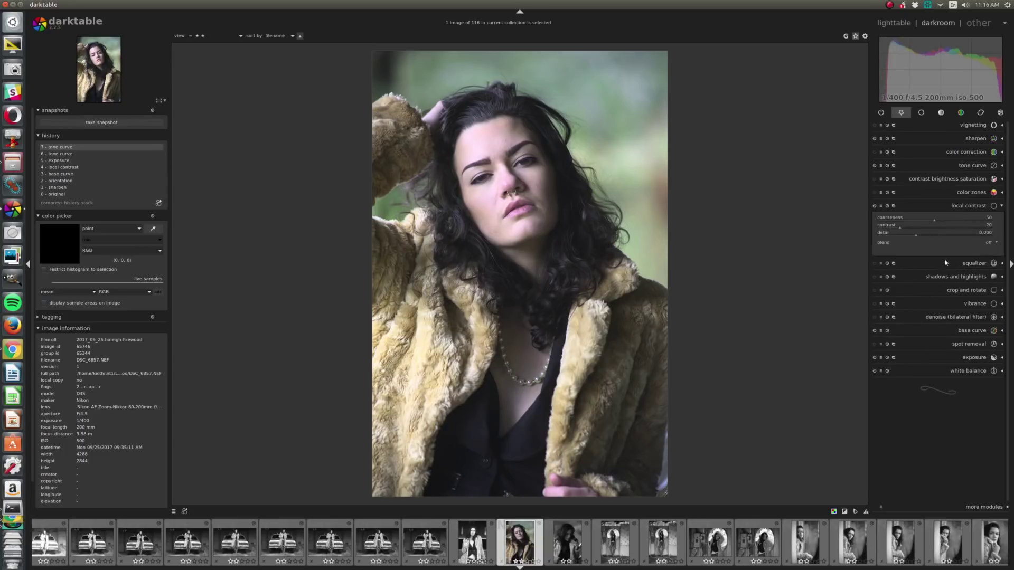
{"action": "scroll", "coordinate": [938, 235], "scroll_direction": "up", "scroll_amount": 1}
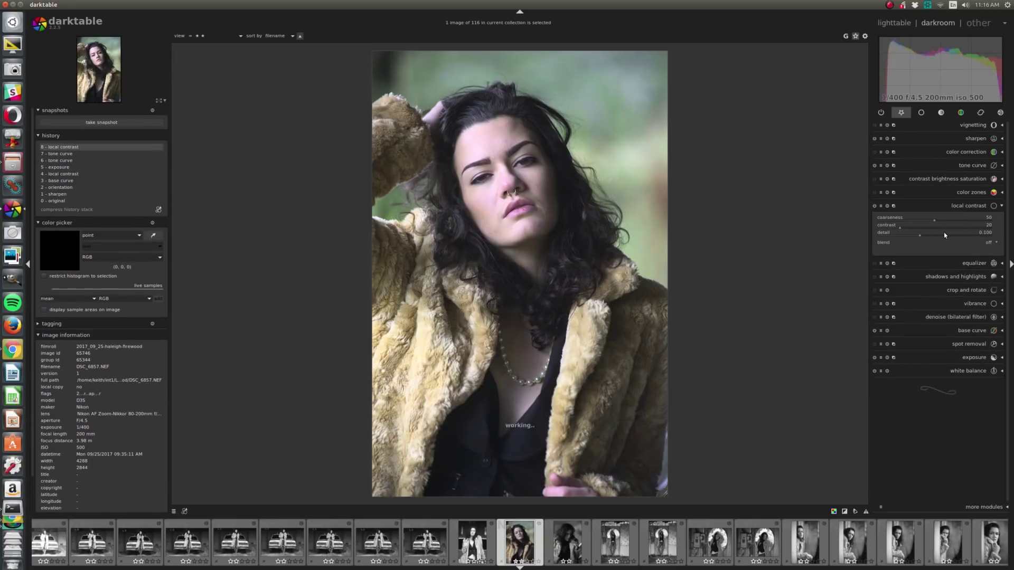
{"action": "scroll", "coordinate": [944, 235], "scroll_direction": "up", "scroll_amount": 8}
{"action": "scroll", "coordinate": [945, 235], "scroll_direction": "up", "scroll_amount": 4}
{"action": "scroll", "coordinate": [940, 237], "scroll_direction": "up", "scroll_amount": 2}
Step: Raise the sharpening amount of the portrait to about 1.17
{"action": "left_click", "coordinate": [962, 140]}
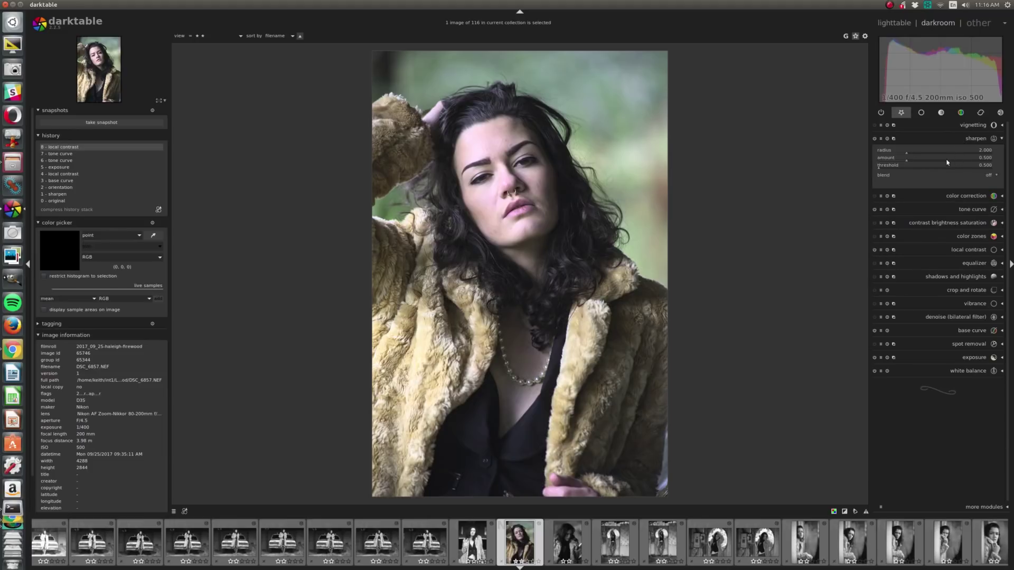
{"action": "left_click", "coordinate": [944, 161]}
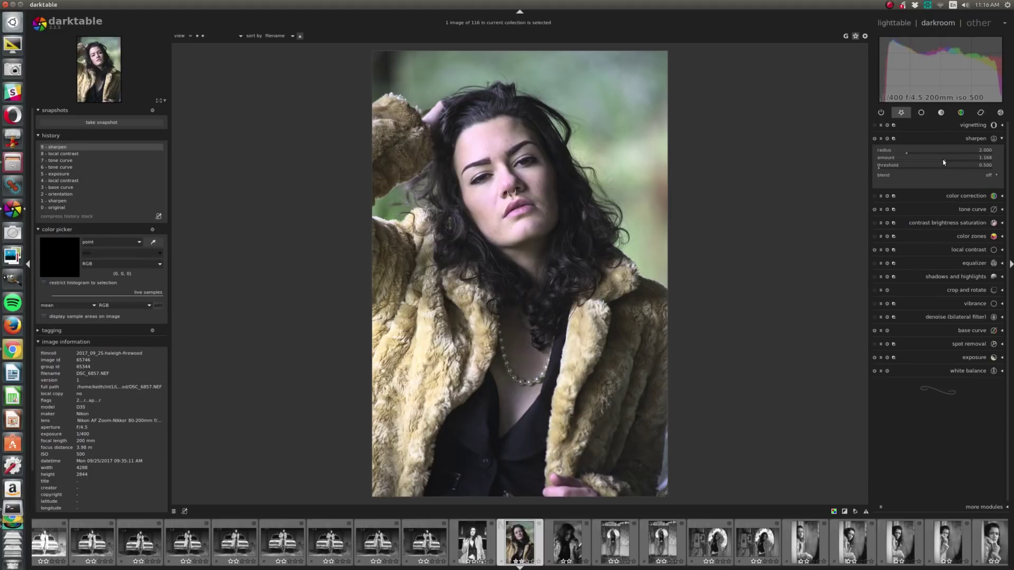
{"action": "scroll", "coordinate": [944, 162], "scroll_direction": "up", "scroll_amount": 3}
Step: Convert the portrait to black and white by enabling the monochrome module
{"action": "left_click", "coordinate": [949, 224]}
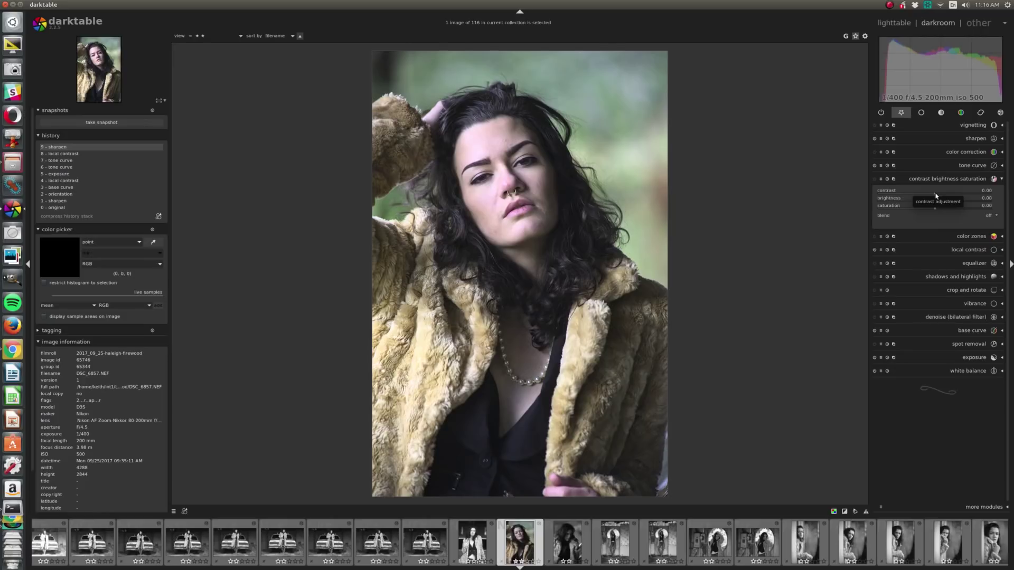
{"action": "left_click", "coordinate": [961, 112]}
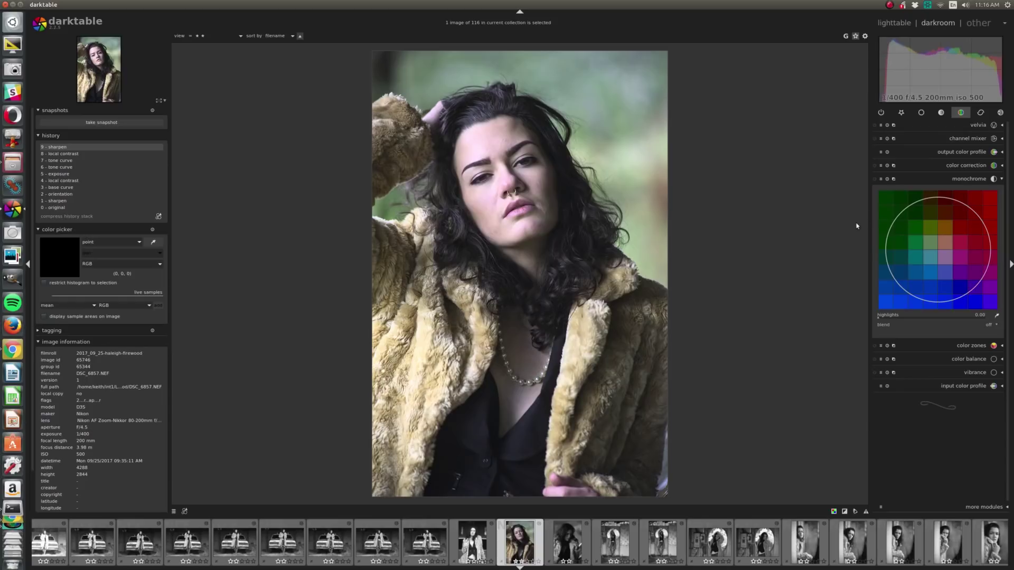
{"action": "left_click", "coordinate": [874, 179]}
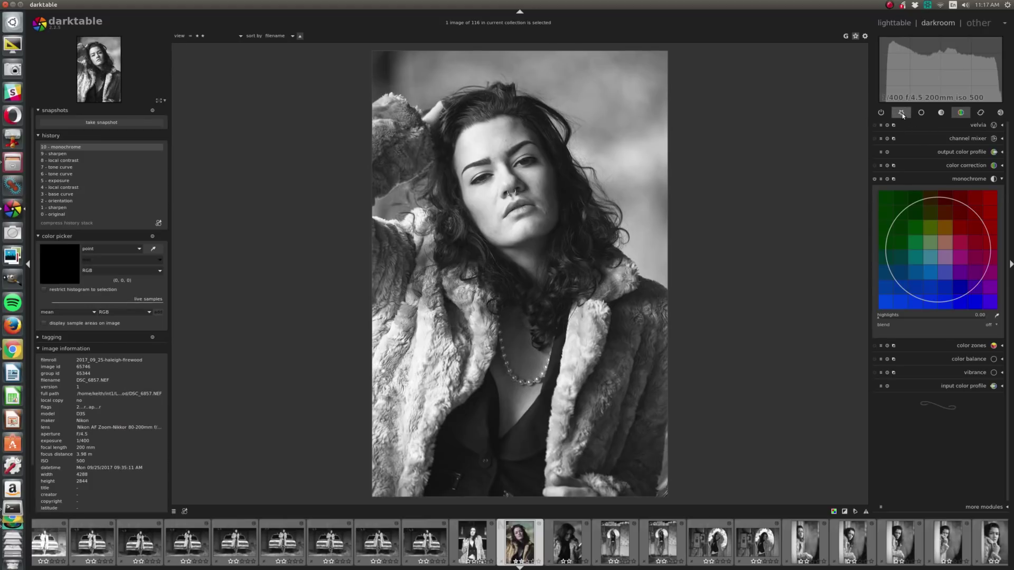
Step: Try a contrast boost of 0.20 on the black-and-white portrait and bring it back down to 0.00
{"action": "left_click", "coordinate": [917, 116]}
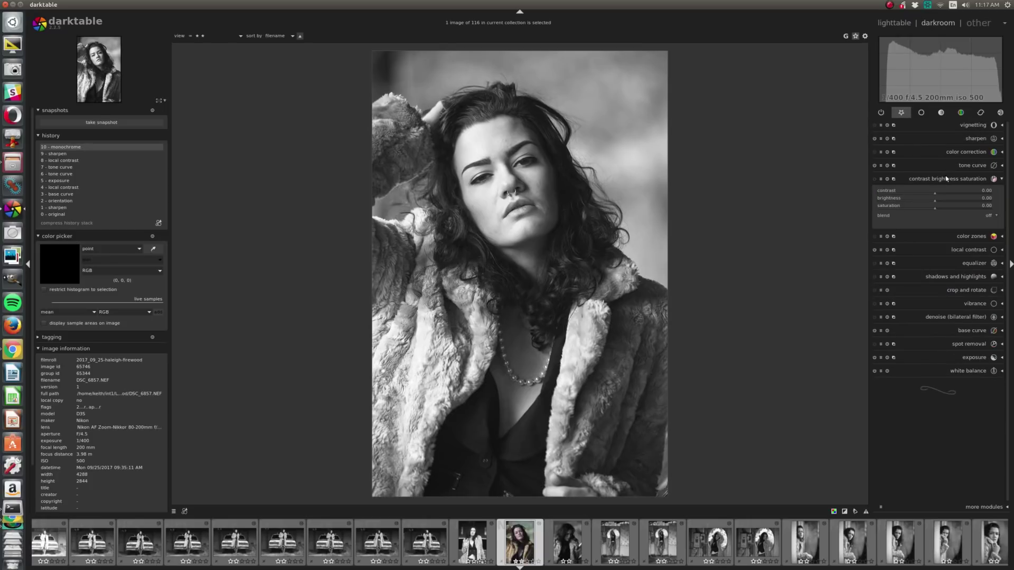
{"action": "mouse_move", "coordinate": [935, 195]}
{"action": "left_mouse_down"}
{"action": "mouse_move", "coordinate": [957, 197]}
{"action": "mouse_move", "coordinate": [945, 195]}
{"action": "left_mouse_up"}
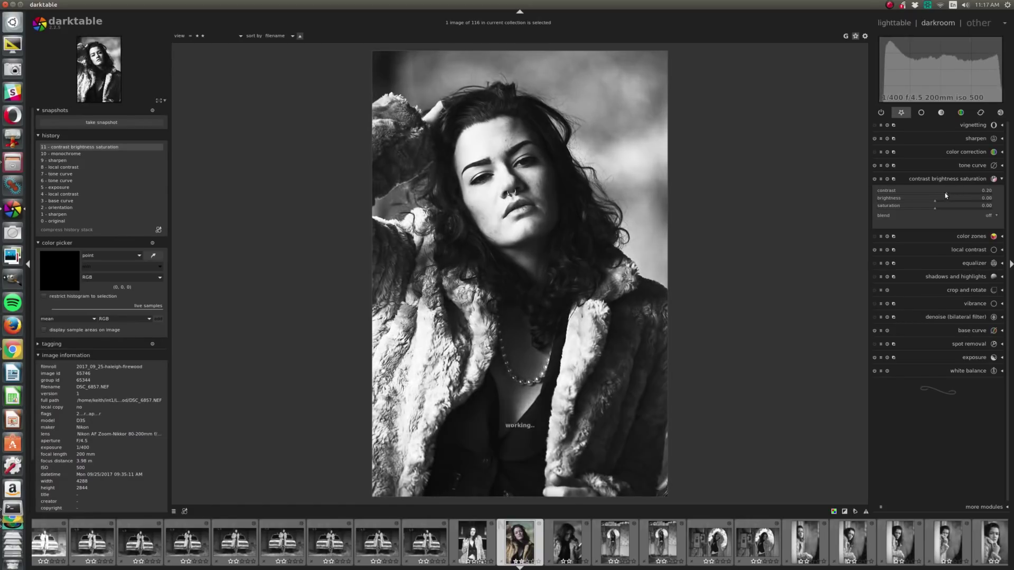
{"action": "scroll", "coordinate": [945, 195], "scroll_direction": "down", "scroll_amount": 9}
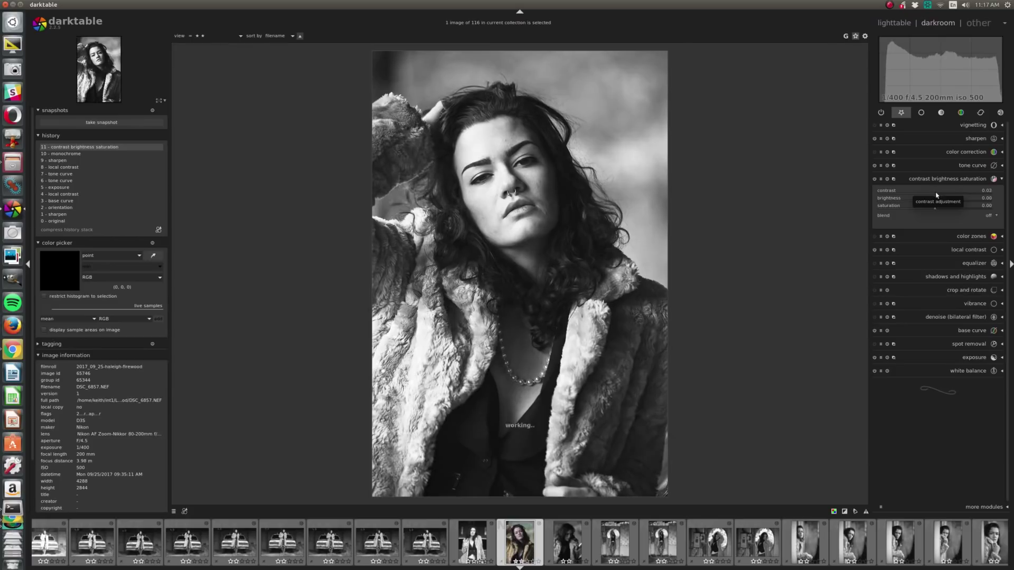
{"action": "scroll", "coordinate": [945, 195], "scroll_direction": "up", "scroll_amount": 1}
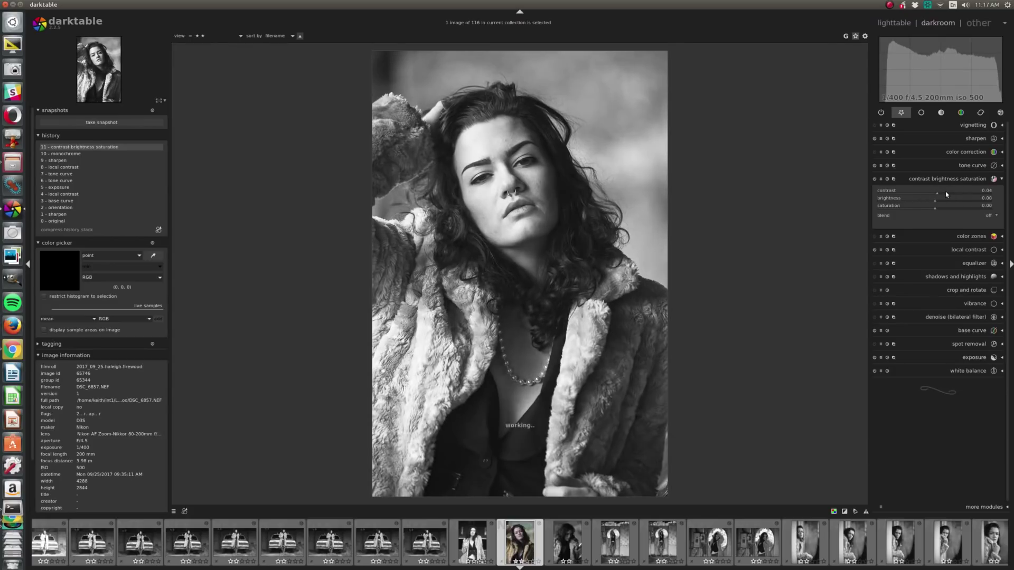
{"action": "scroll", "coordinate": [946, 195], "scroll_direction": "down", "scroll_amount": 1}
{"action": "scroll", "coordinate": [946, 194], "scroll_direction": "down", "scroll_amount": 1}
Step: Compare contrast levels on the face at 100% and set the portrait's contrast to 0.07
{"action": "scroll", "coordinate": [603, 125], "scroll_direction": "up", "scroll_amount": 5}
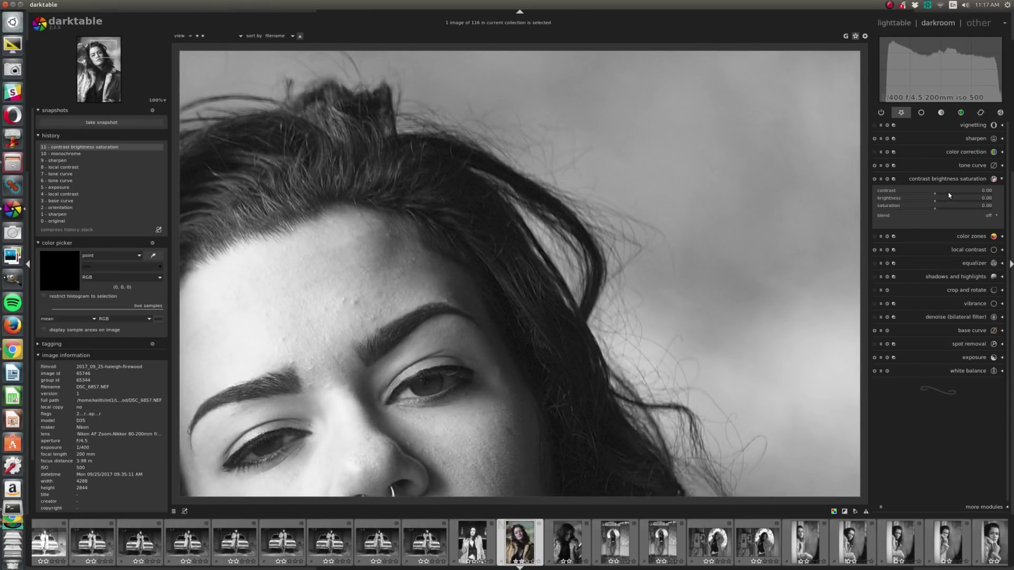
{"action": "left_click", "coordinate": [948, 194]}
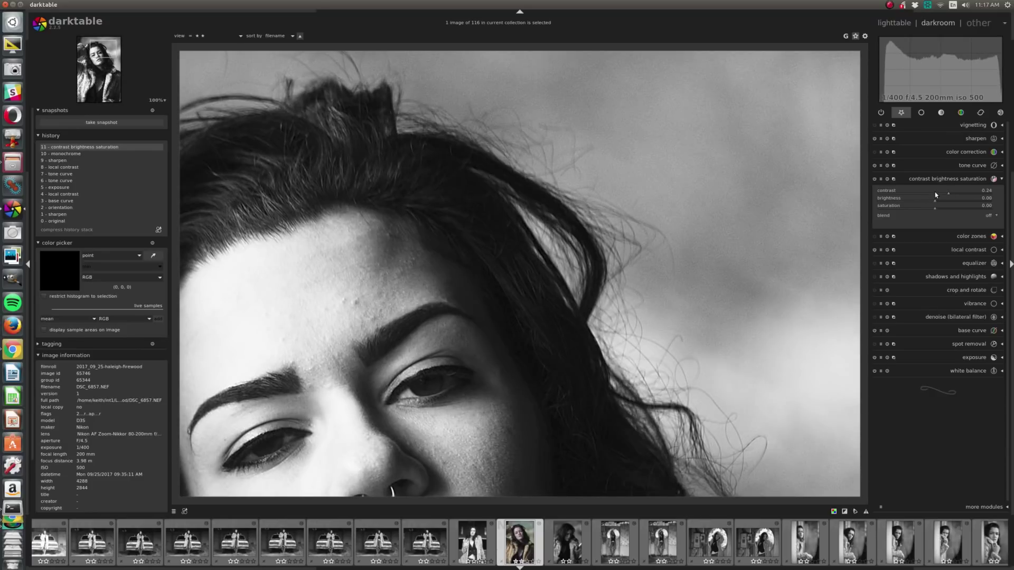
{"action": "left_click", "coordinate": [940, 194]}
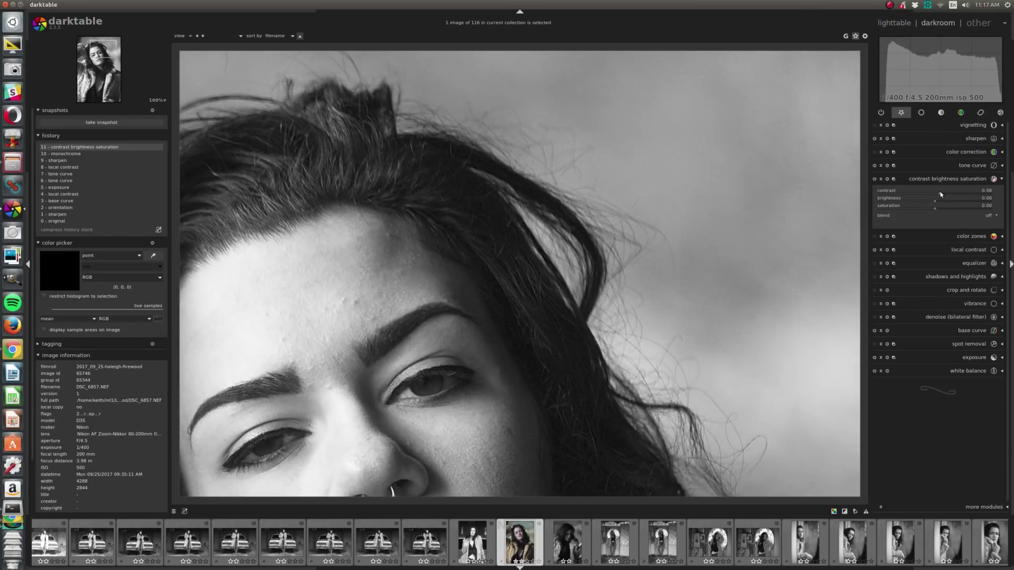
{"action": "scroll", "coordinate": [784, 189], "scroll_direction": "down", "scroll_amount": 3}
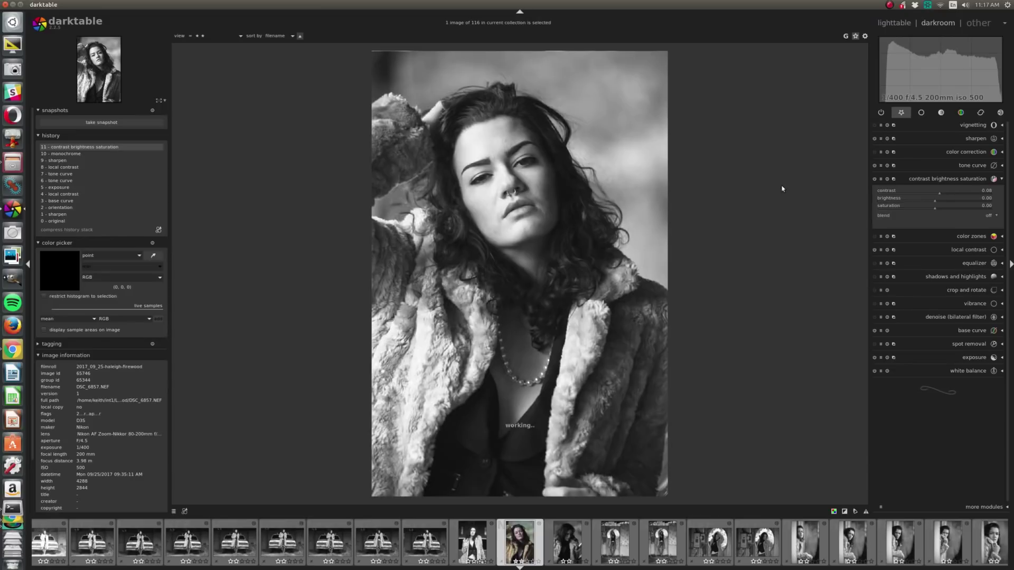
{"action": "scroll", "coordinate": [945, 196], "scroll_direction": "down", "scroll_amount": 1}
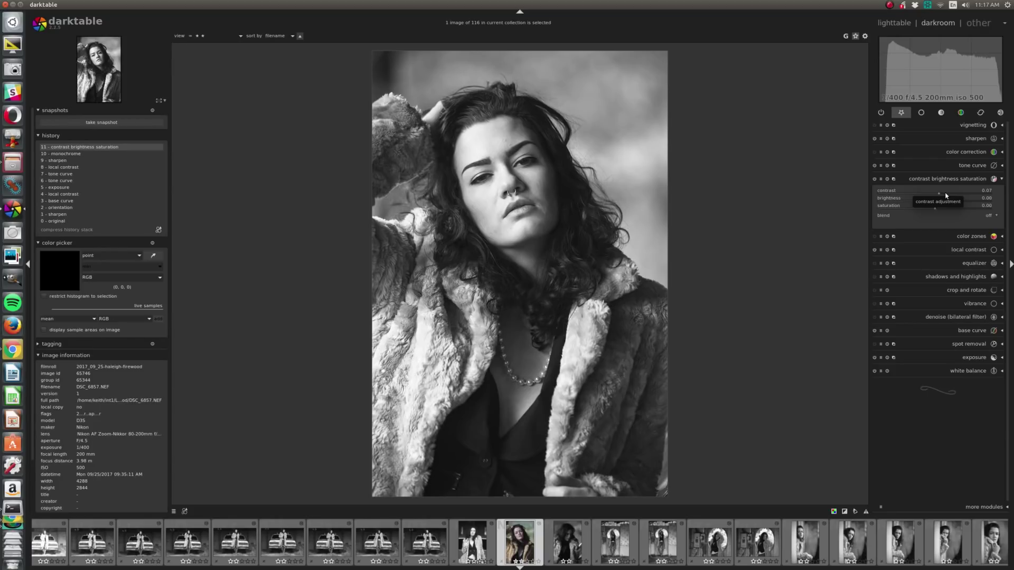
Step: Try the equalizer's clarity preset on the black-and-white portrait
{"action": "left_click", "coordinate": [971, 263]}
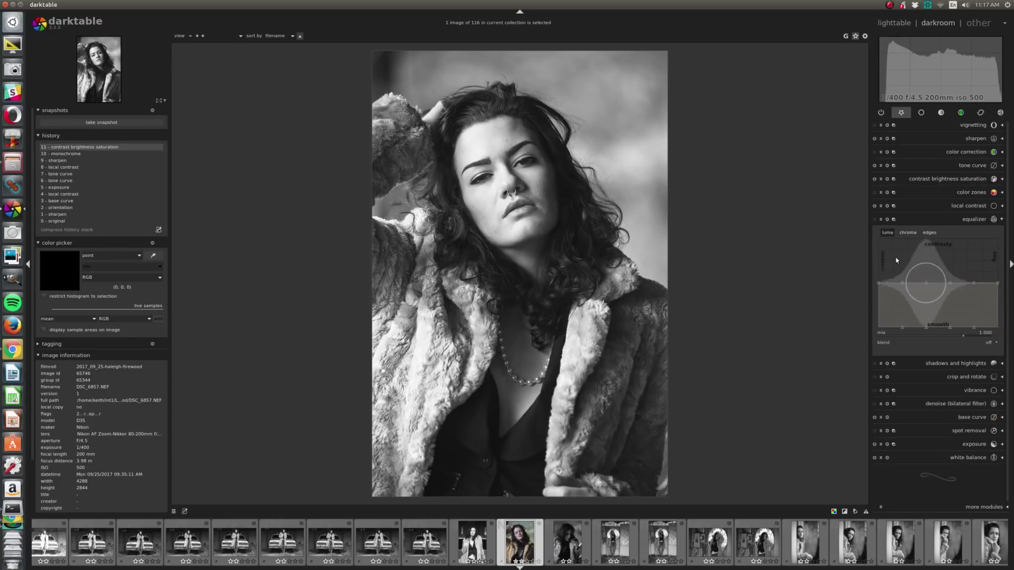
{"action": "left_click", "coordinate": [880, 219]}
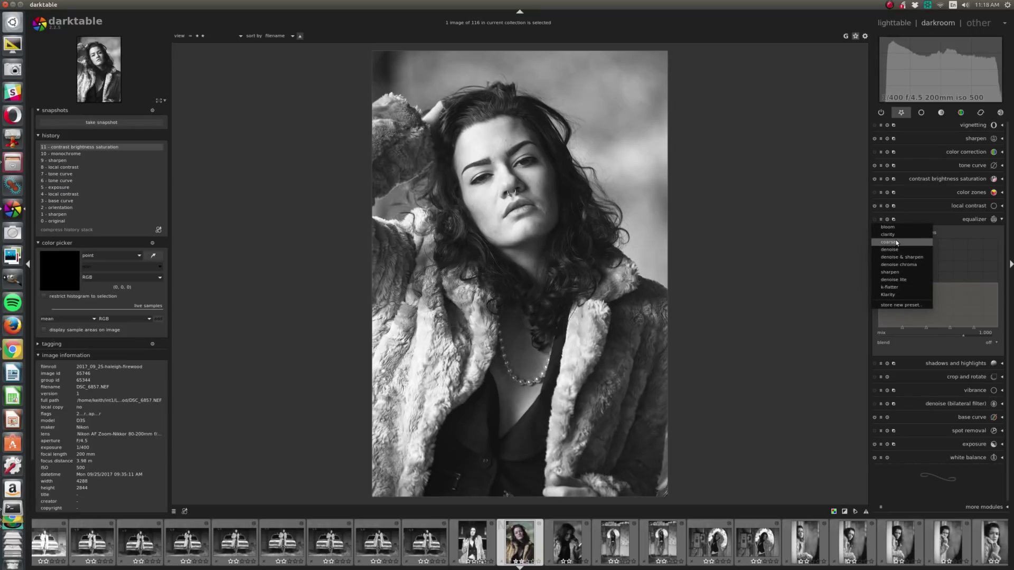
{"action": "left_click", "coordinate": [896, 240]}
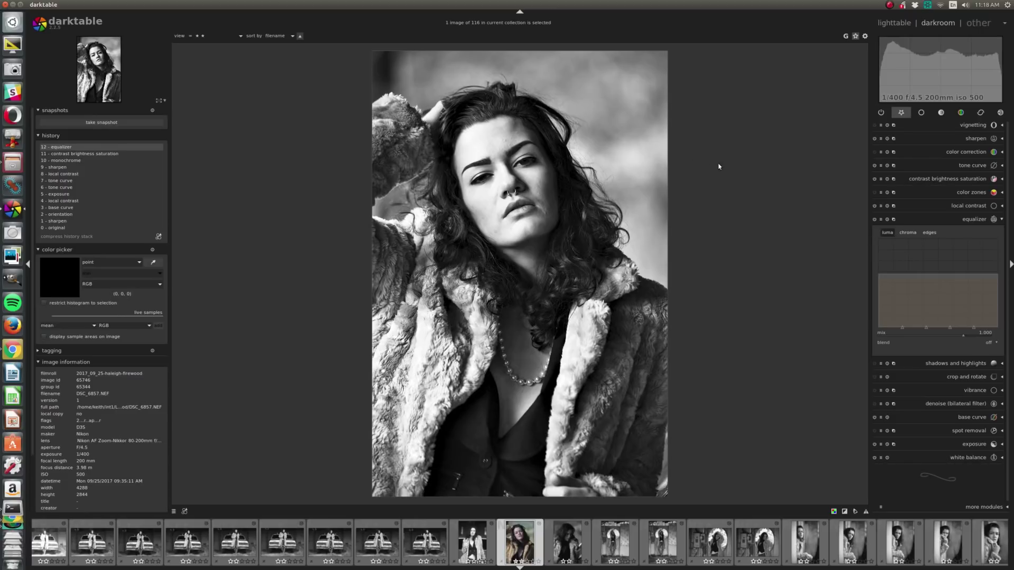
Step: Apply the equalizer's sharpen preset and reduce its mix to 0.100
{"action": "left_click", "coordinate": [885, 219]}
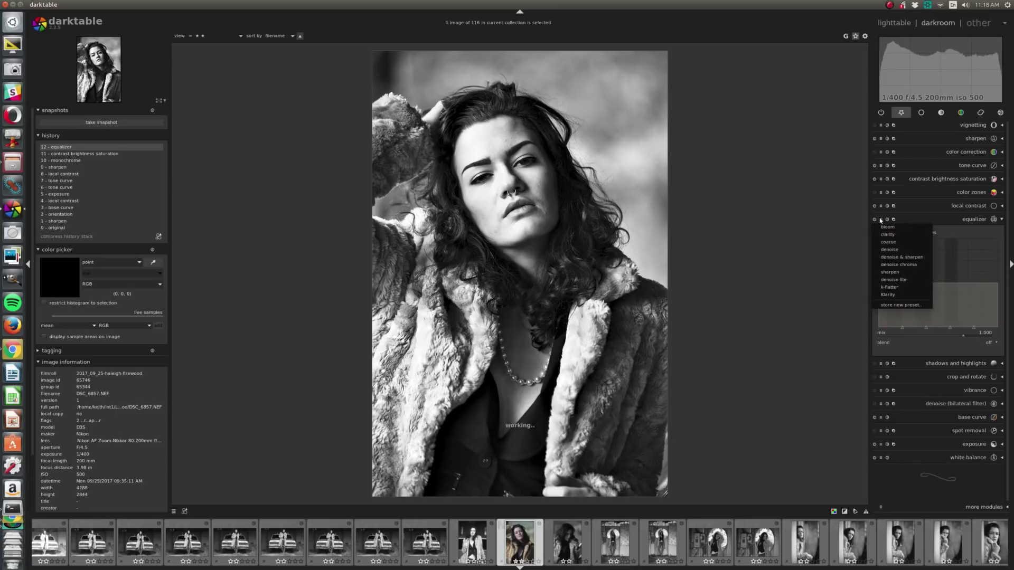
{"action": "left_click", "coordinate": [890, 272]}
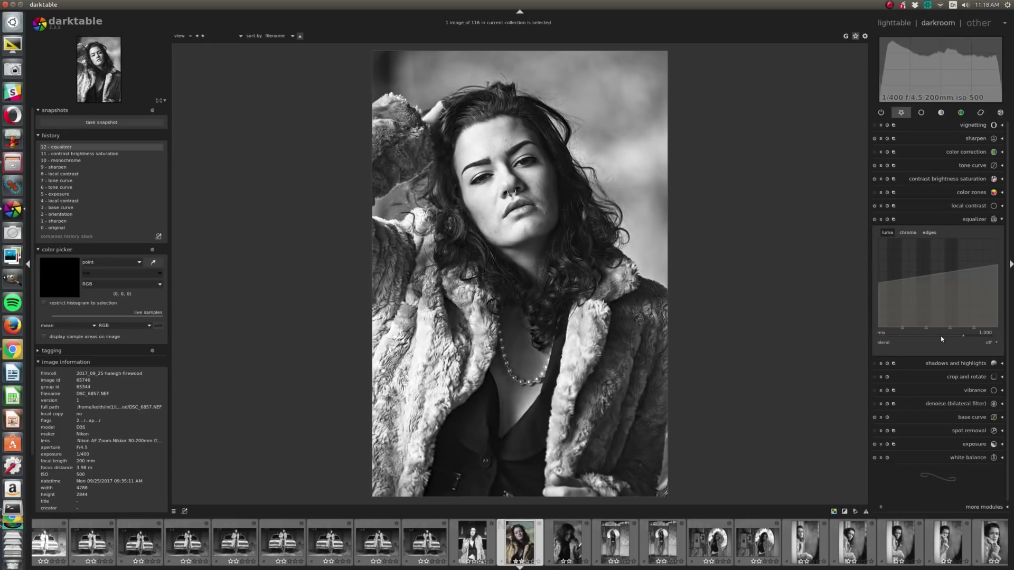
{"action": "scroll", "coordinate": [939, 337], "scroll_direction": "down", "scroll_amount": 7}
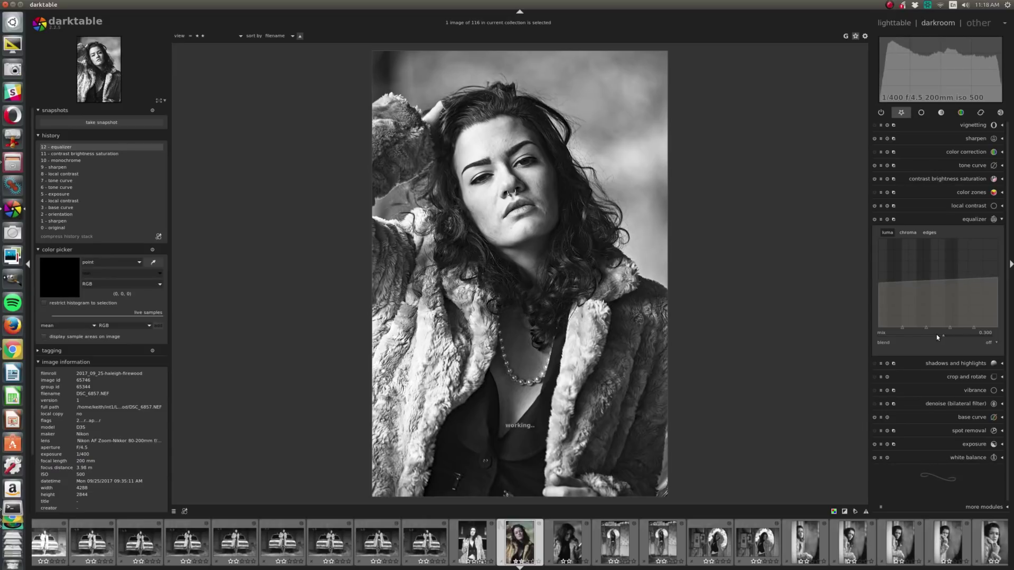
{"action": "scroll", "coordinate": [936, 336], "scroll_direction": "down", "scroll_amount": 1}
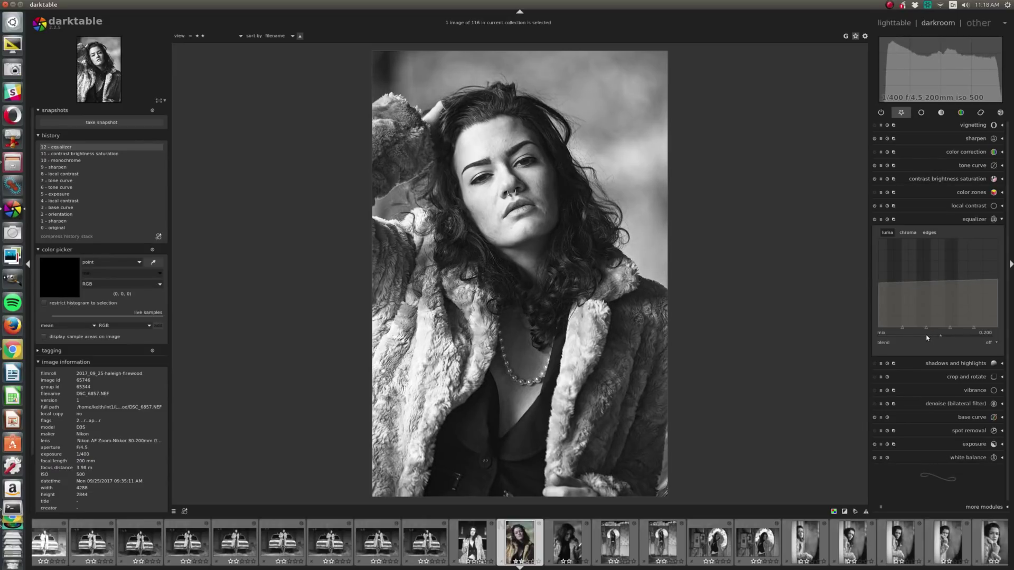
{"action": "scroll", "coordinate": [927, 339], "scroll_direction": "down", "scroll_amount": 1}
{"action": "scroll", "coordinate": [942, 339], "scroll_direction": "down", "scroll_amount": 1}
{"action": "scroll", "coordinate": [943, 339], "scroll_direction": "up", "scroll_amount": 1}
Step: Try the equalizer's k-flatter preset on the portrait in place of sharpen
{"action": "left_click", "coordinate": [884, 221]}
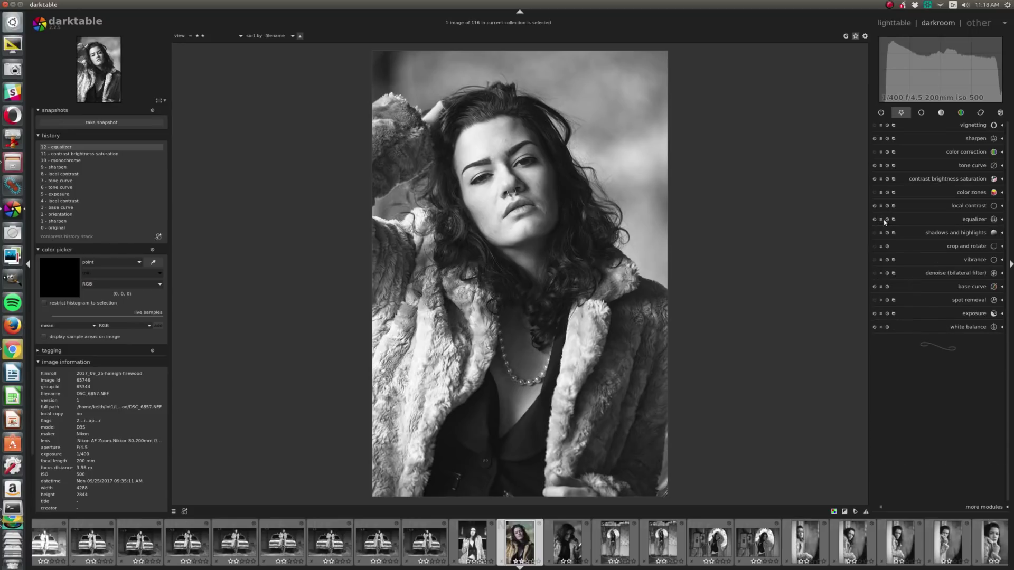
{"action": "left_click", "coordinate": [884, 221]}
{"action": "left_click", "coordinate": [880, 219]}
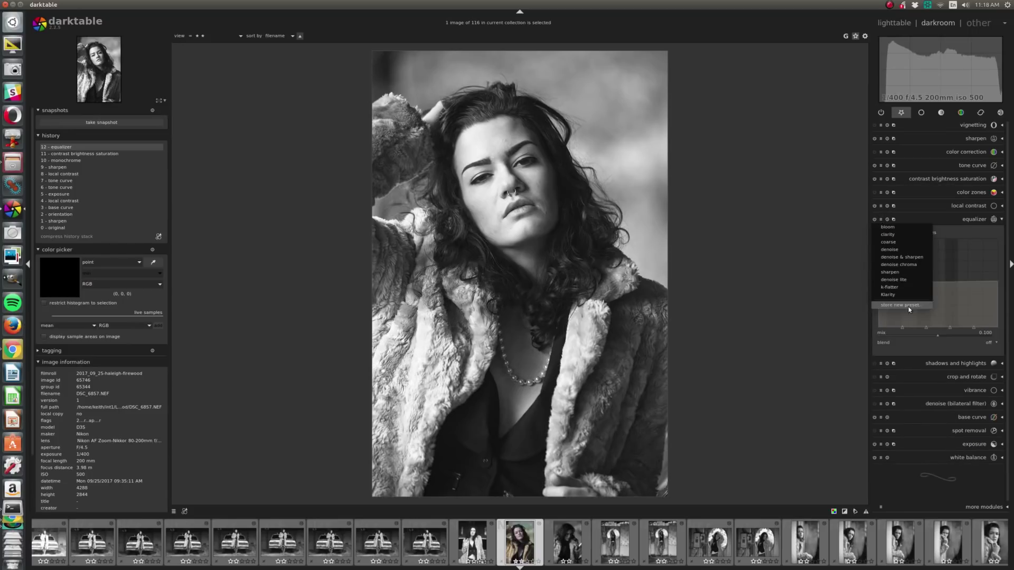
{"action": "left_click", "coordinate": [902, 290]}
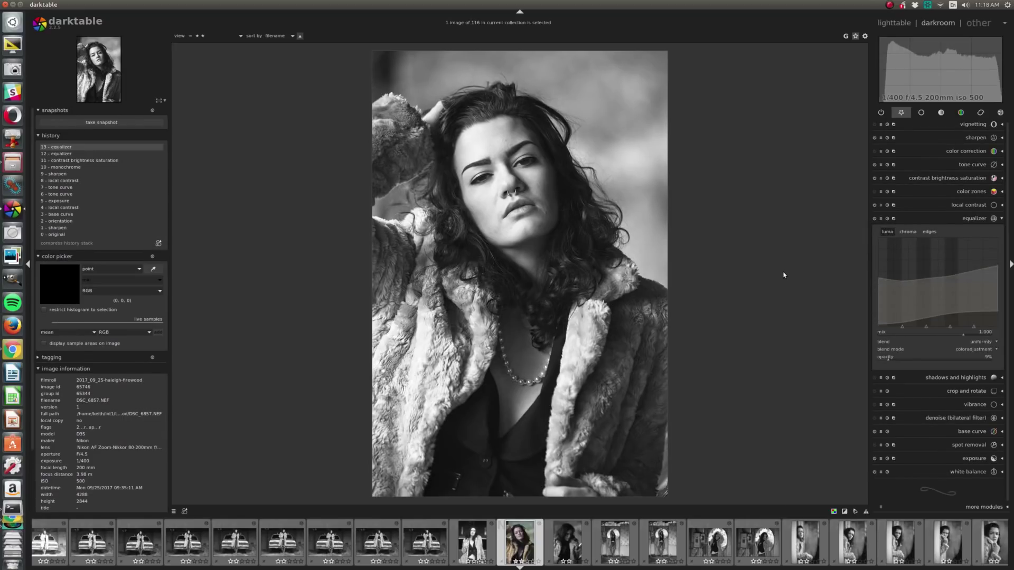
Step: Switch the equalizer back to the sharpen preset and lower its mix to 0.100 again
{"action": "left_click", "coordinate": [881, 219]}
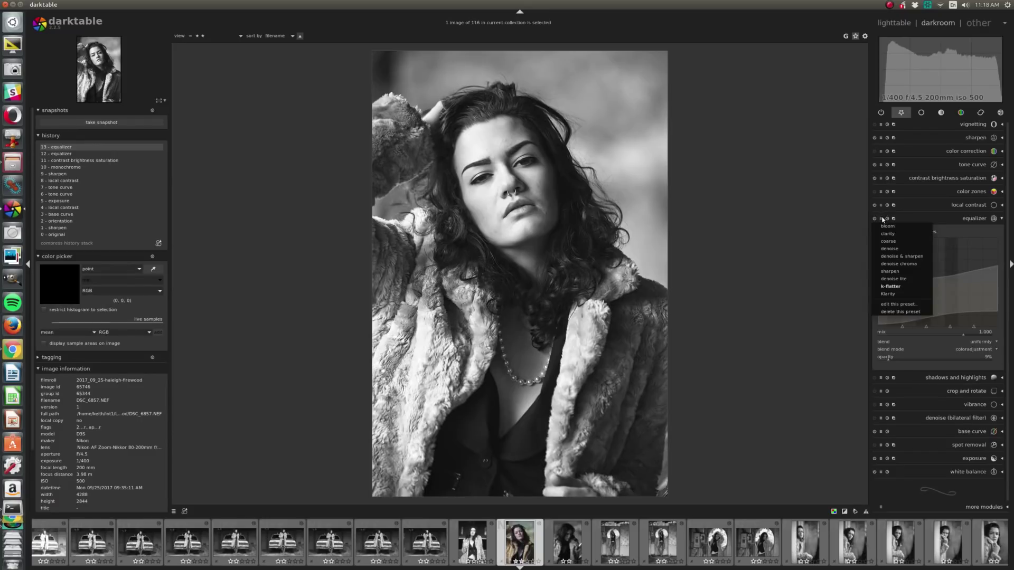
{"action": "left_click", "coordinate": [900, 274]}
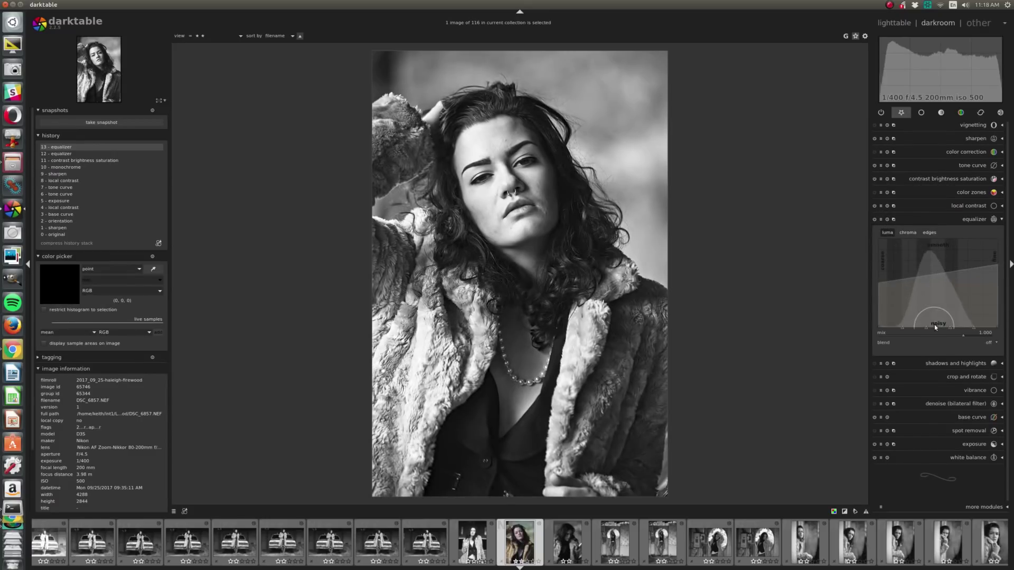
{"action": "scroll", "coordinate": [918, 334], "scroll_direction": "down", "scroll_amount": 7}
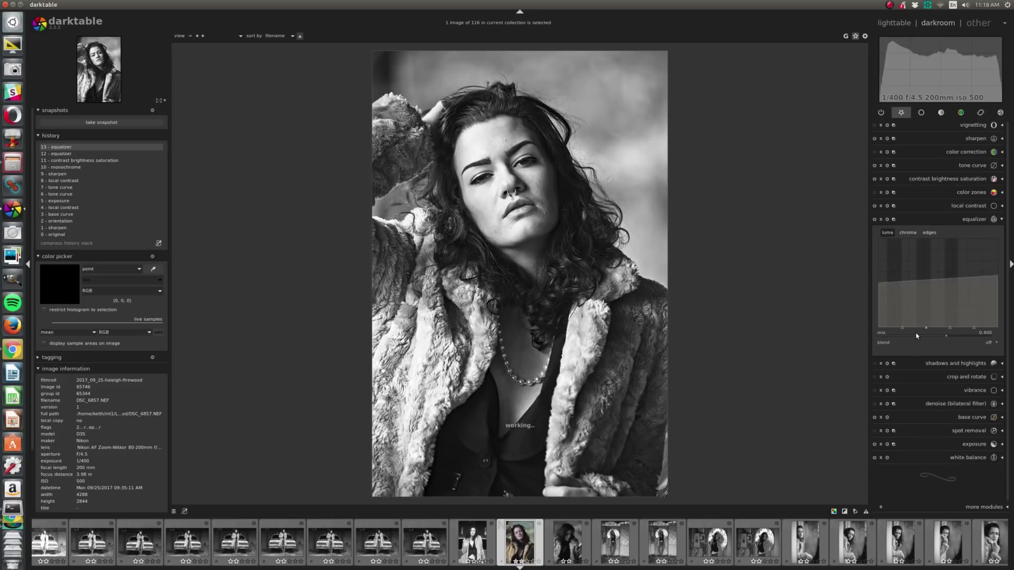
{"action": "scroll", "coordinate": [915, 334], "scroll_direction": "down", "scroll_amount": 2}
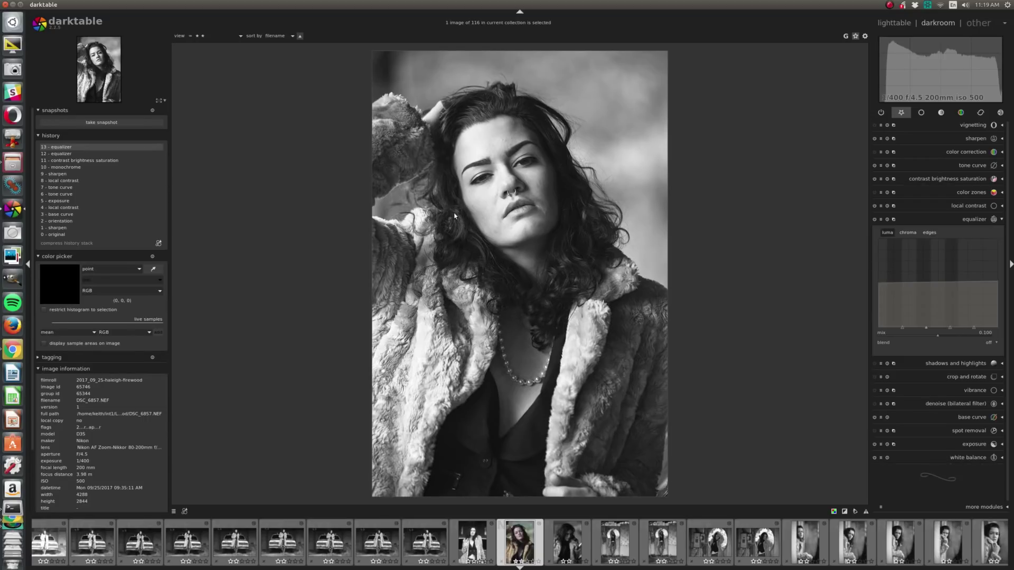
Step: Try shifting the white balance tint up and down, ending at 0.509
{"action": "left_click", "coordinate": [962, 457]}
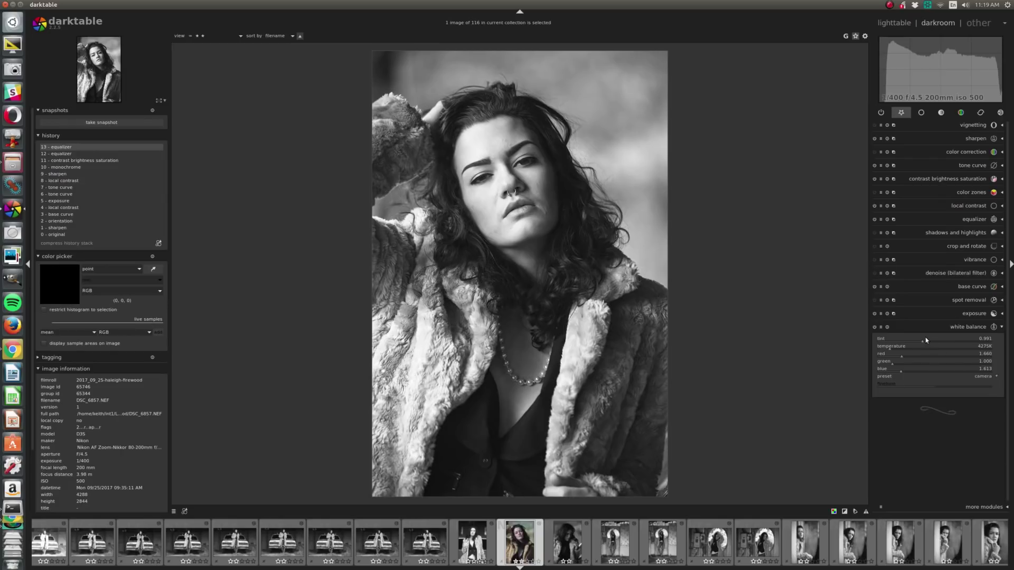
{"action": "left_click_drag", "start_coordinate": [923, 343], "coordinate": [945, 342]}
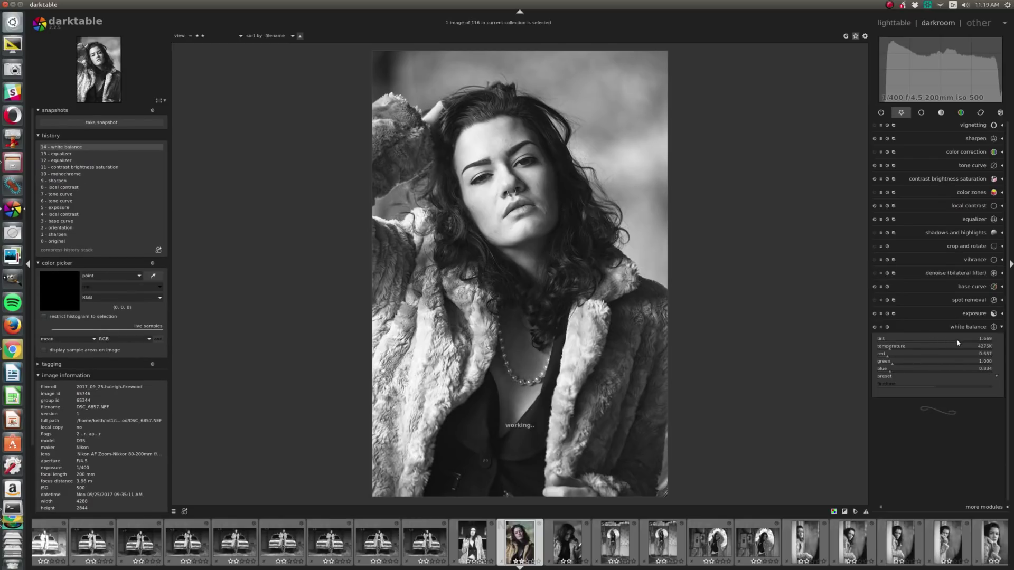
{"action": "left_click_drag", "start_coordinate": [959, 342], "coordinate": [911, 343]}
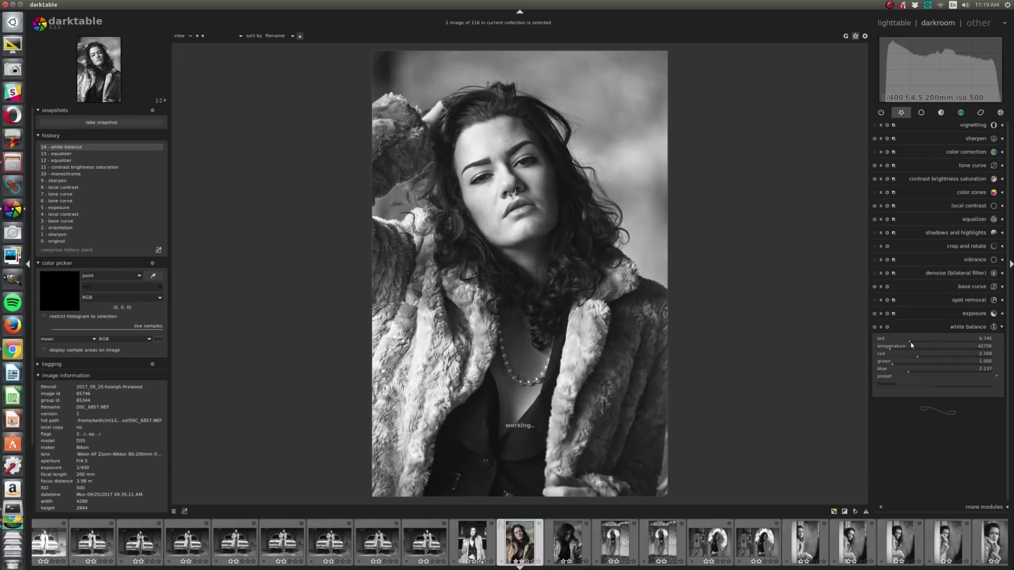
{"action": "mouse_move", "coordinate": [911, 344]}
{"action": "left_mouse_down"}
{"action": "mouse_move", "coordinate": [898, 343]}
{"action": "mouse_move", "coordinate": [903, 351]}
{"action": "left_mouse_up"}
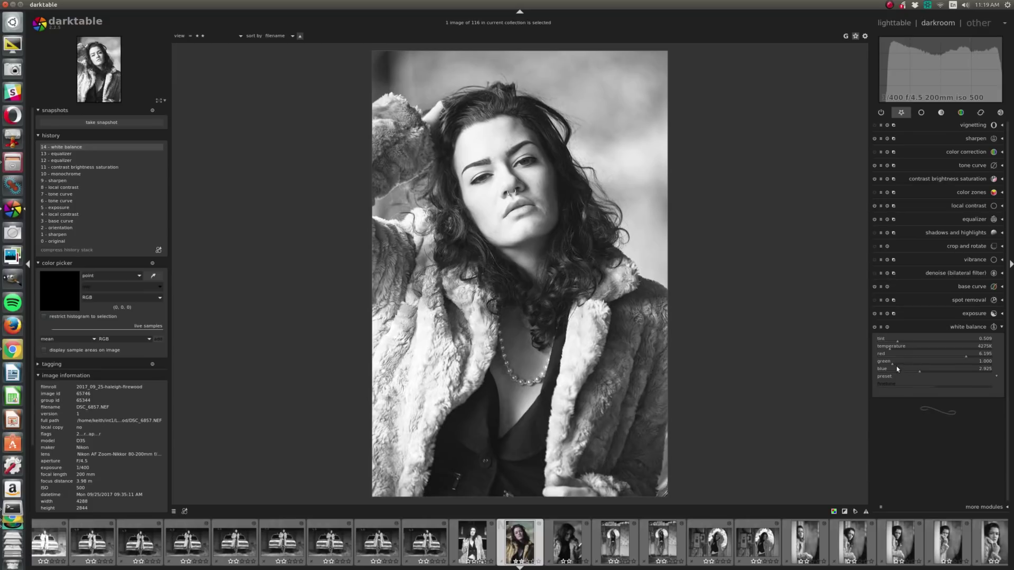
Step: Try custom white balance channel values, ending with red at 3.862 and green at 1.864
{"action": "left_click_drag", "start_coordinate": [892, 364], "coordinate": [937, 367]}
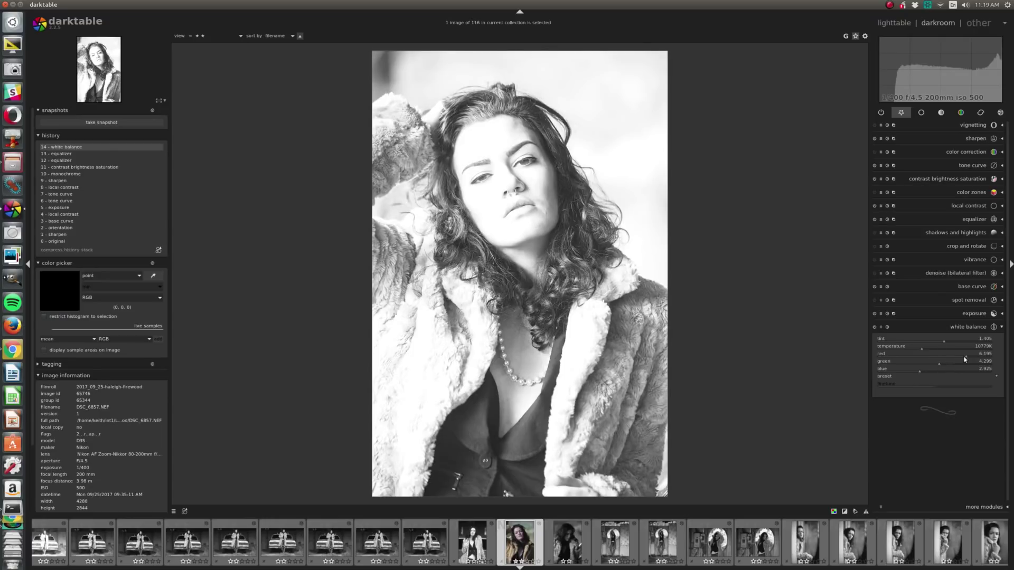
{"action": "left_click_drag", "start_coordinate": [965, 359], "coordinate": [950, 359]}
{"action": "left_click_drag", "start_coordinate": [948, 357], "coordinate": [937, 356]}
{"action": "left_click_drag", "start_coordinate": [938, 357], "coordinate": [932, 367]}
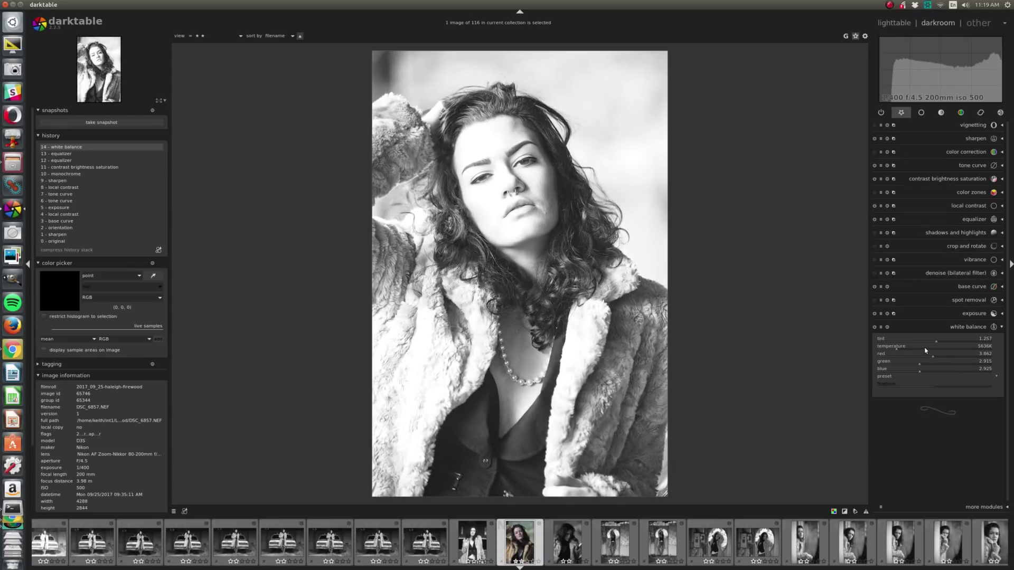
{"action": "left_click_drag", "start_coordinate": [930, 363], "coordinate": [910, 364]}
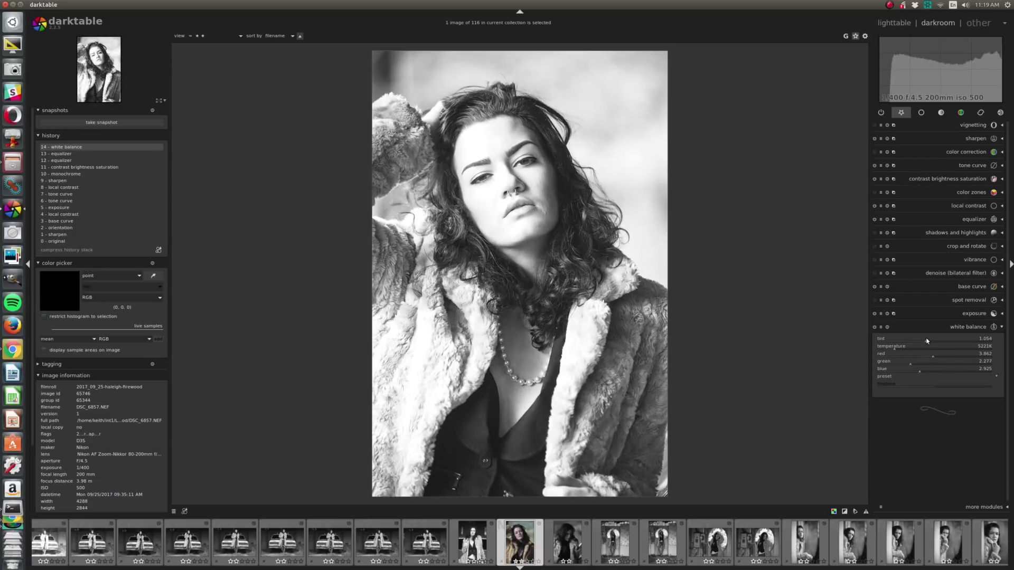
{"action": "left_click_drag", "start_coordinate": [920, 366], "coordinate": [905, 365]}
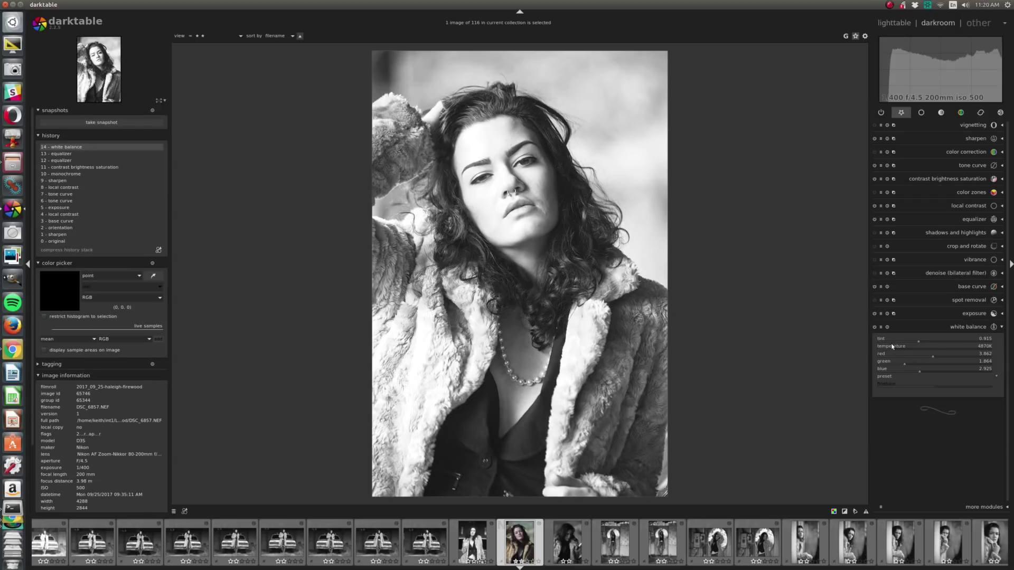
Step: Preview the portrait in colour by turning monochrome off and back on, and reset the white balance to its camera values
{"action": "left_click", "coordinate": [960, 112]}
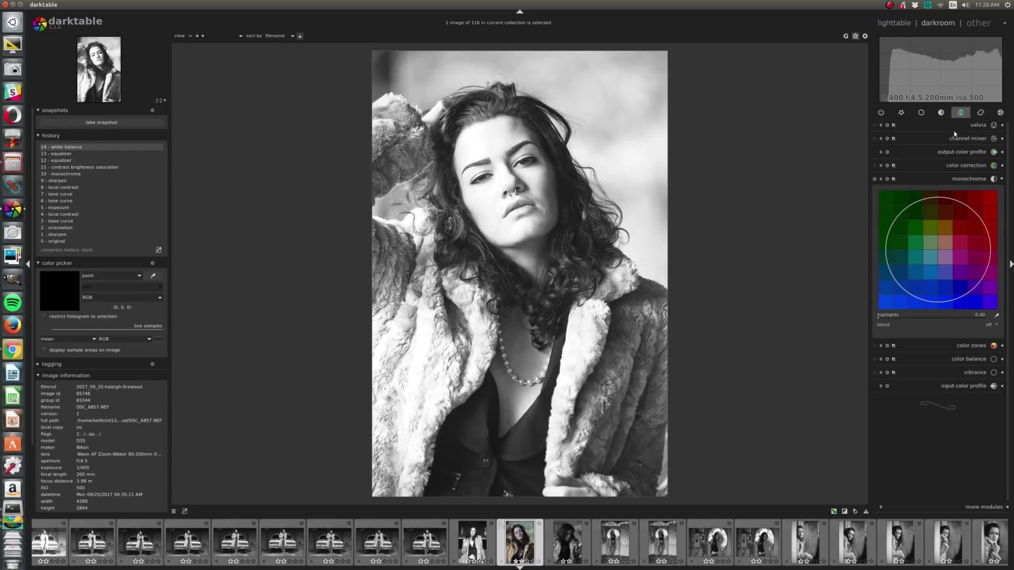
{"action": "left_click", "coordinate": [874, 179]}
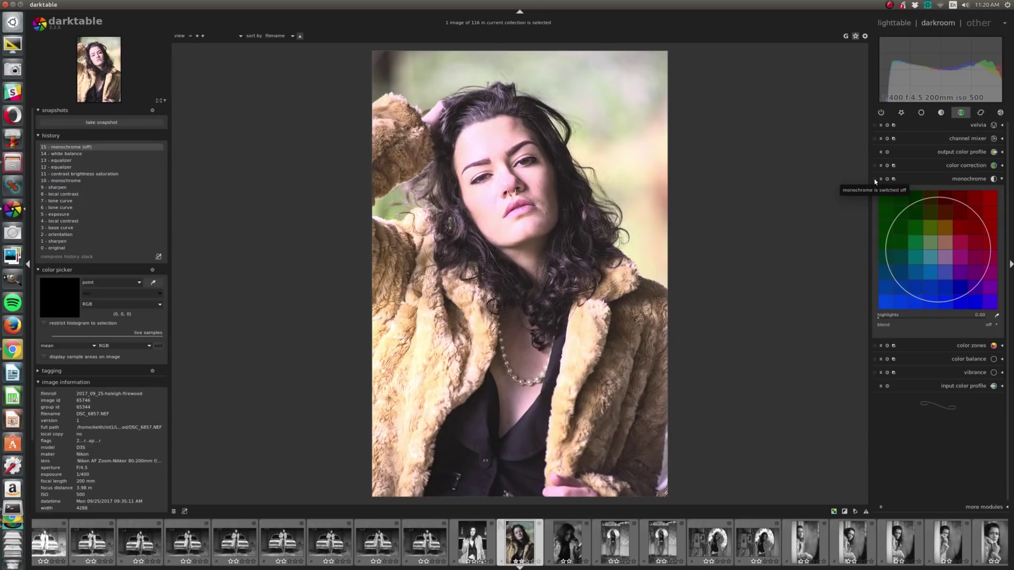
{"action": "left_click", "coordinate": [874, 179]}
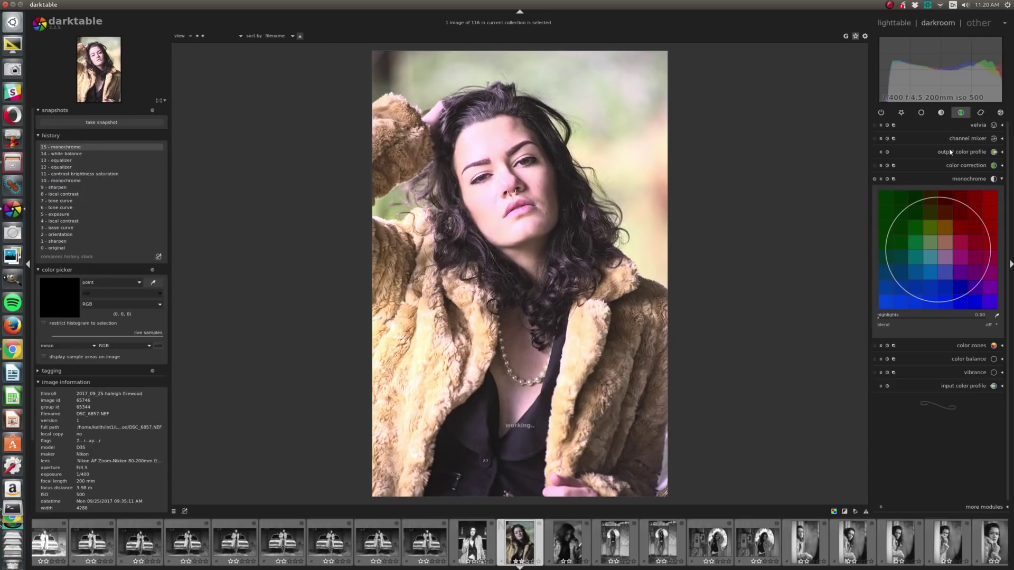
{"action": "left_click", "coordinate": [901, 113]}
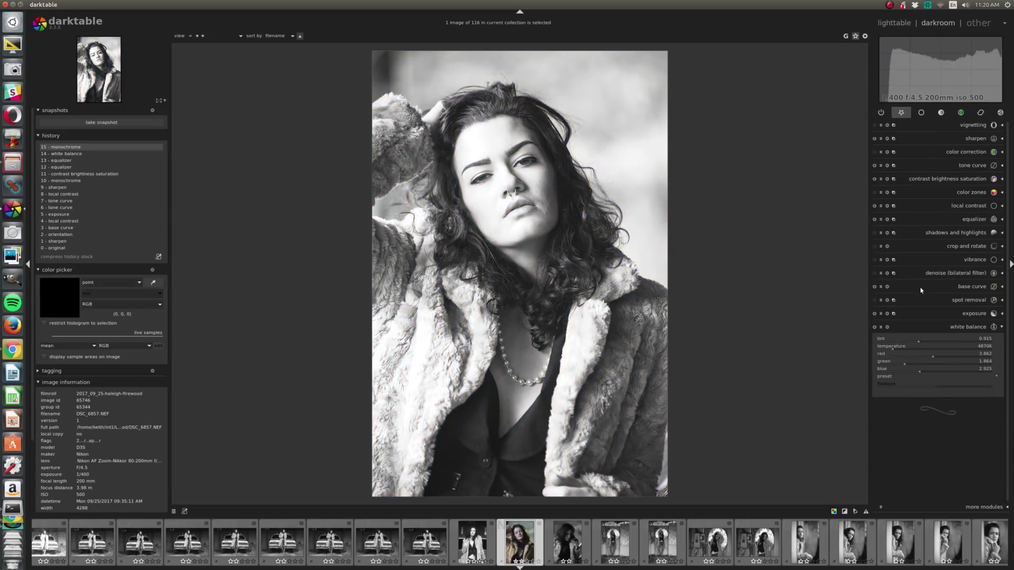
{"action": "left_click", "coordinate": [886, 327]}
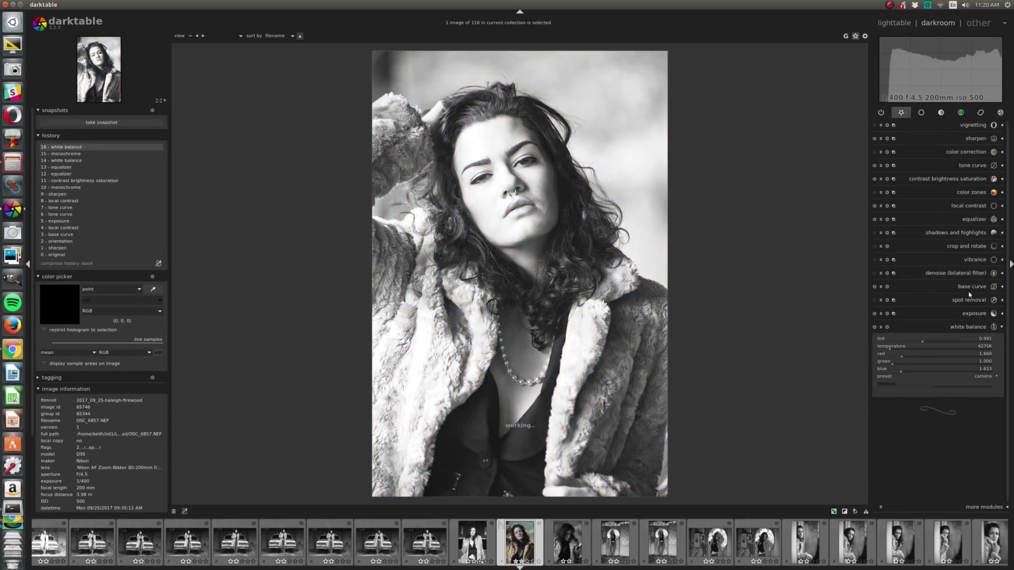
Step: Set color zones to select by saturation and sample the skin colour from the forehead
{"action": "left_click", "coordinate": [962, 193]}
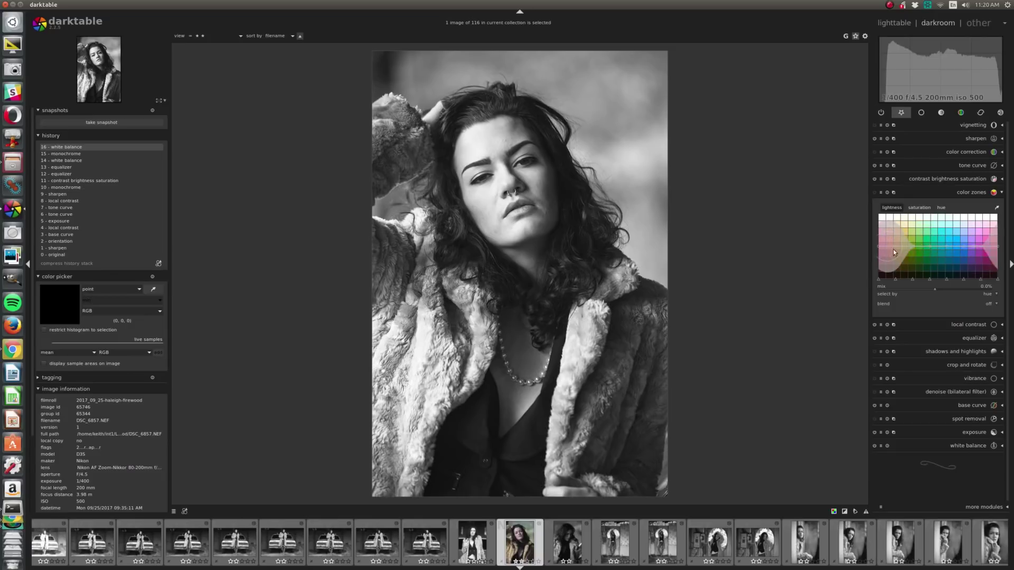
{"action": "left_click", "coordinate": [987, 295]}
{"action": "left_click", "coordinate": [985, 301]}
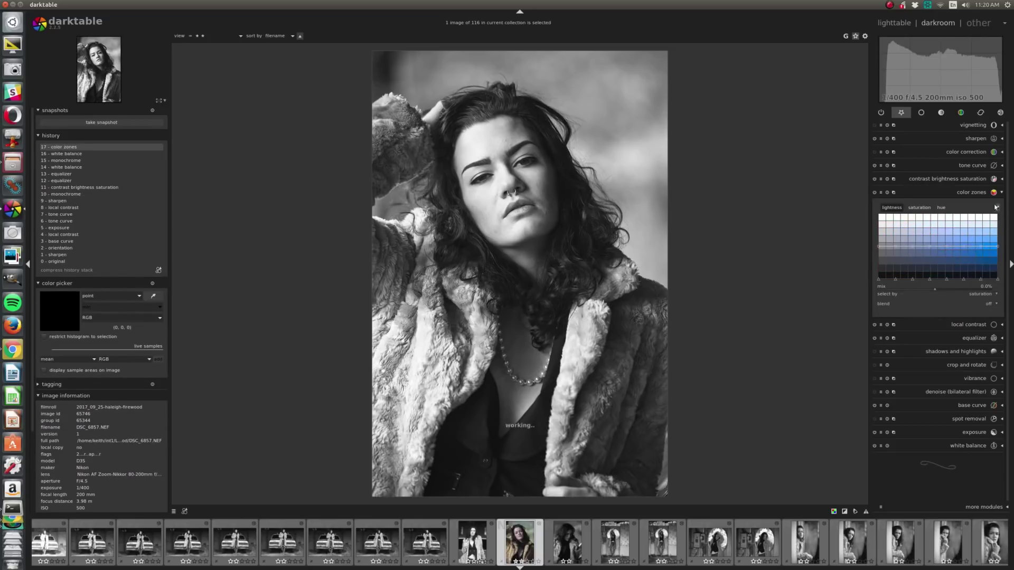
{"action": "left_click", "coordinate": [997, 209]}
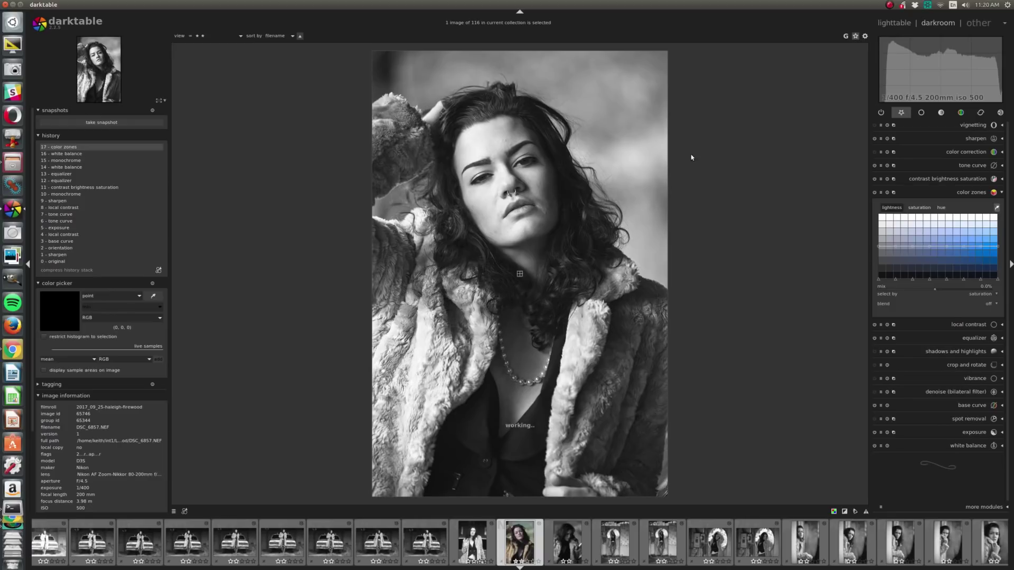
{"action": "left_click", "coordinate": [493, 137]}
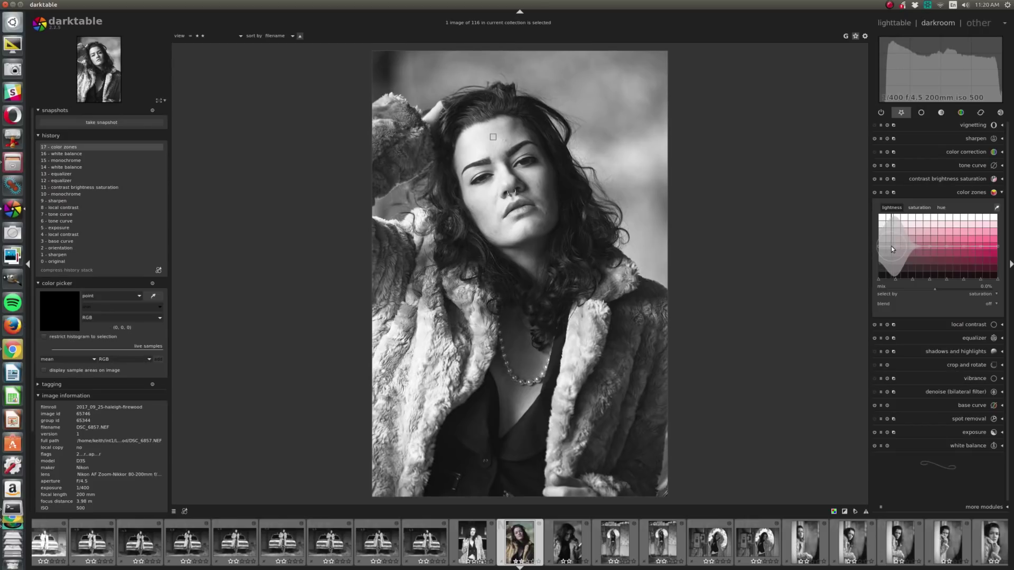
Step: Raise the color zones lightness curve slightly over the low-saturation range of the sampled skin and ease its lowest-saturation end
{"action": "left_click_drag", "start_coordinate": [892, 249], "coordinate": [891, 246]}
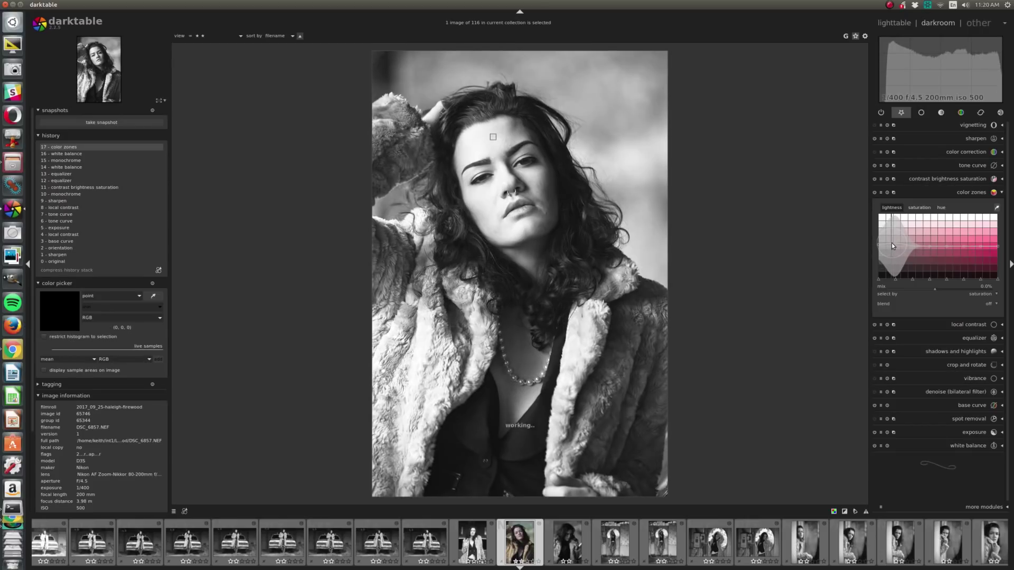
{"action": "left_click_drag", "start_coordinate": [891, 243], "coordinate": [891, 242]}
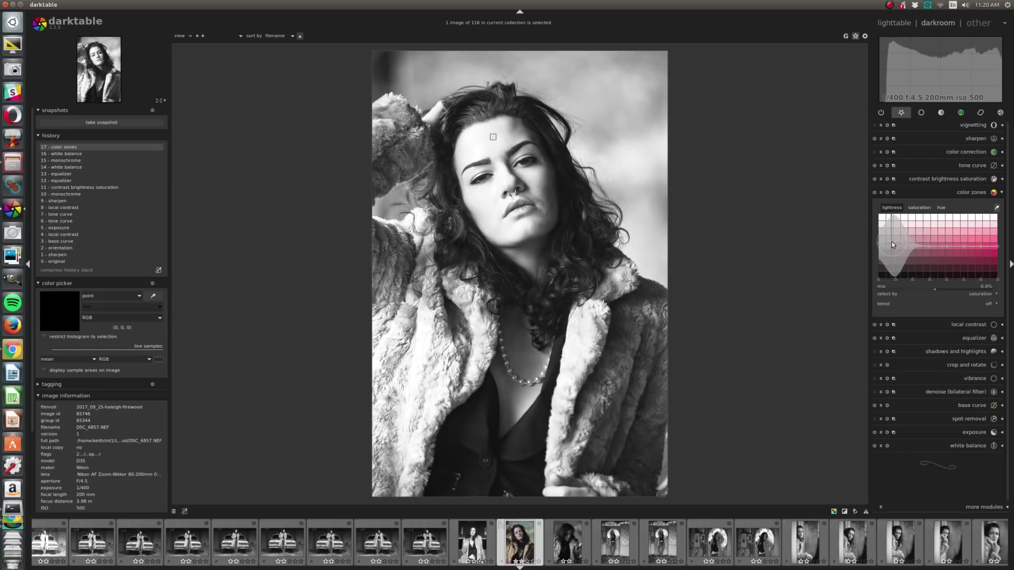
{"action": "left_click_drag", "start_coordinate": [892, 242], "coordinate": [891, 240]}
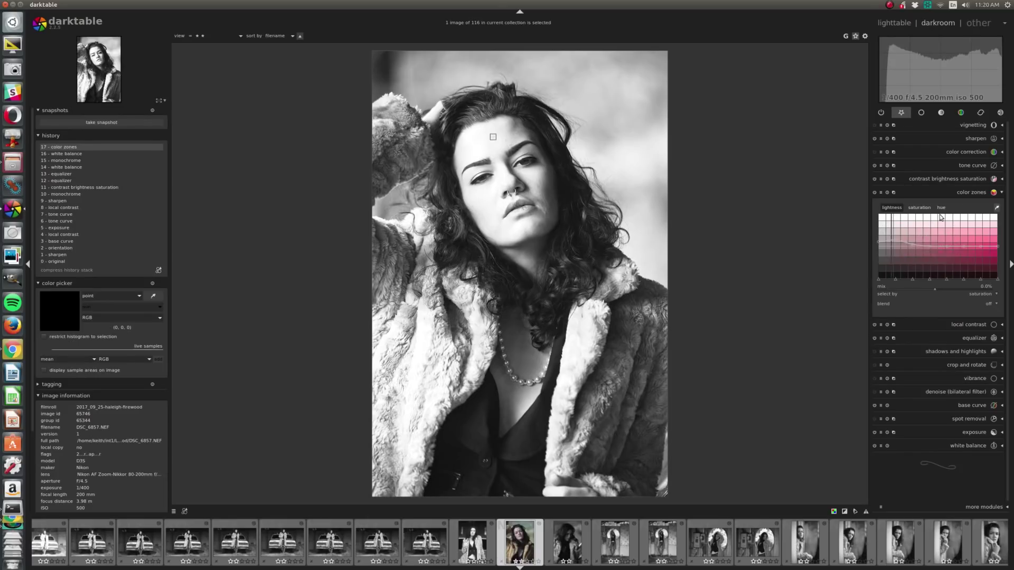
{"action": "left_click_drag", "start_coordinate": [895, 240], "coordinate": [892, 242]}
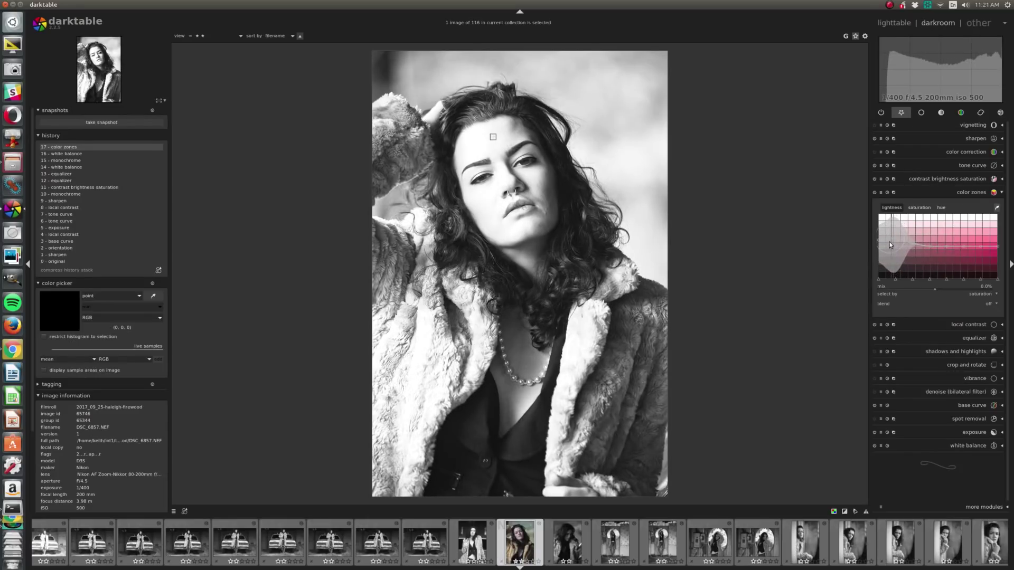
{"action": "left_click_drag", "start_coordinate": [889, 237], "coordinate": [877, 245]}
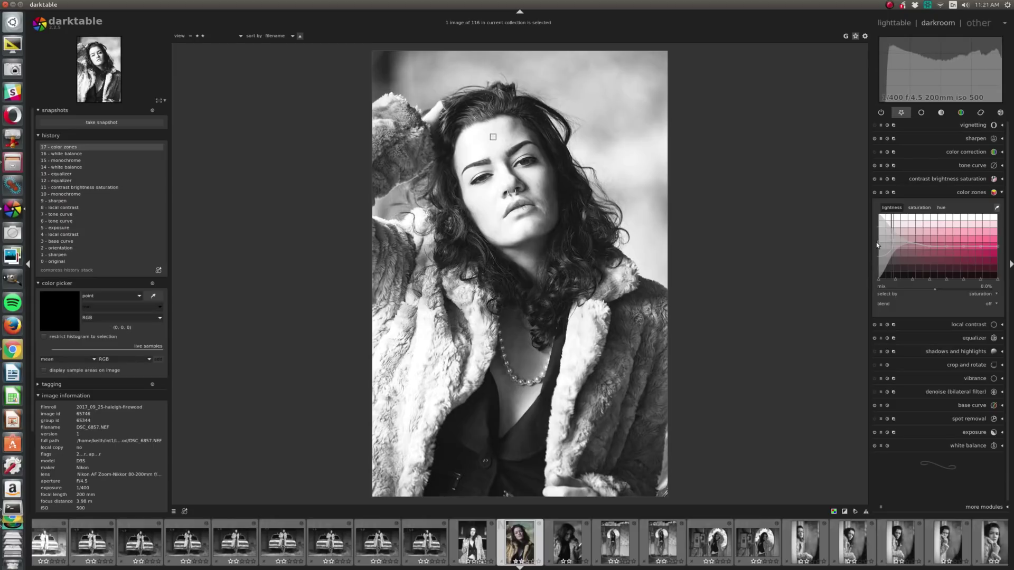
{"action": "left_click_drag", "start_coordinate": [878, 244], "coordinate": [878, 244]}
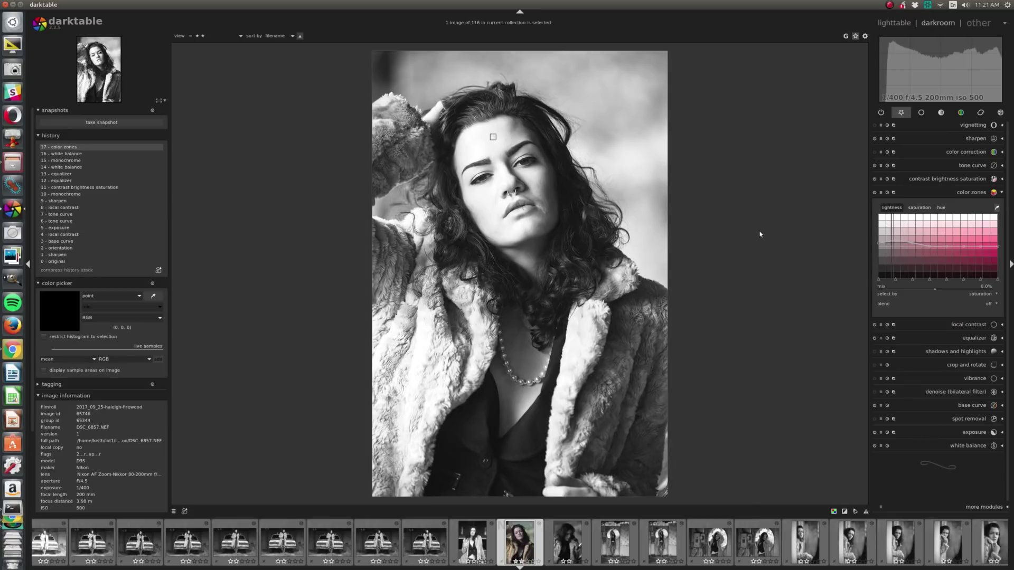
Step: Compare the portrait with and without color zones, leaving the module enabled
{"action": "left_click", "coordinate": [874, 194]}
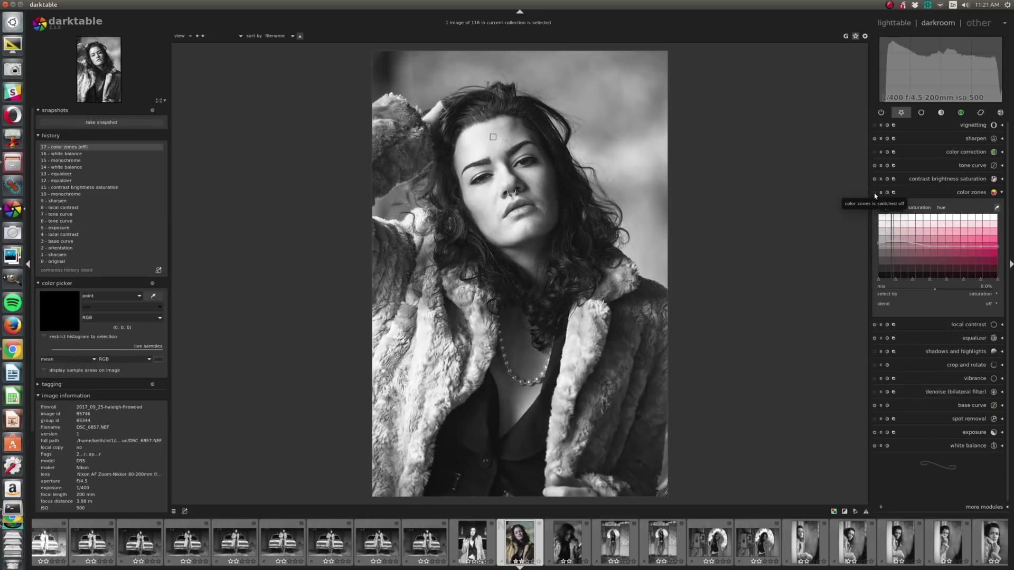
{"action": "left_click", "coordinate": [875, 193]}
{"action": "left_click", "coordinate": [875, 193]}
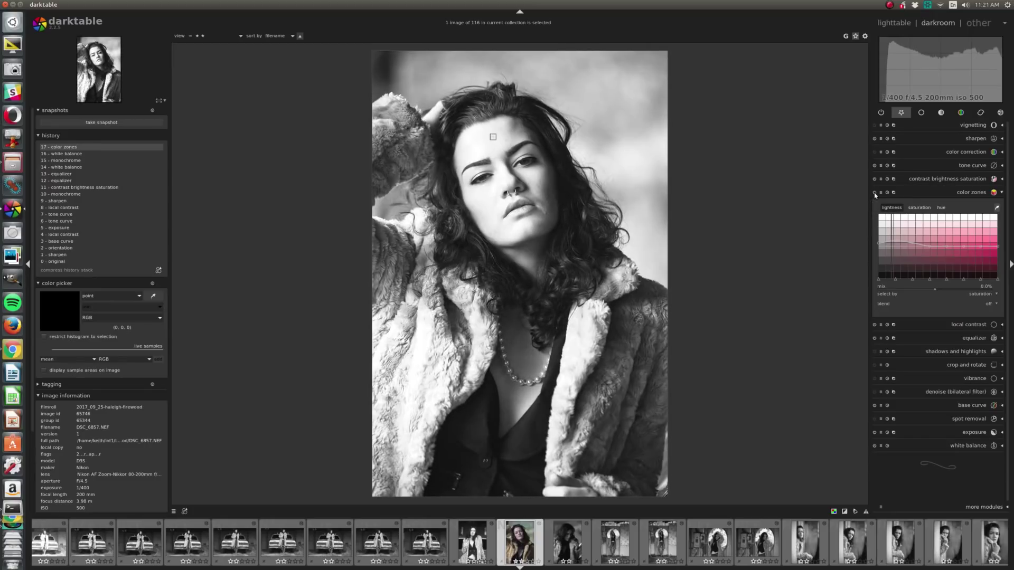
{"action": "left_click", "coordinate": [875, 193]}
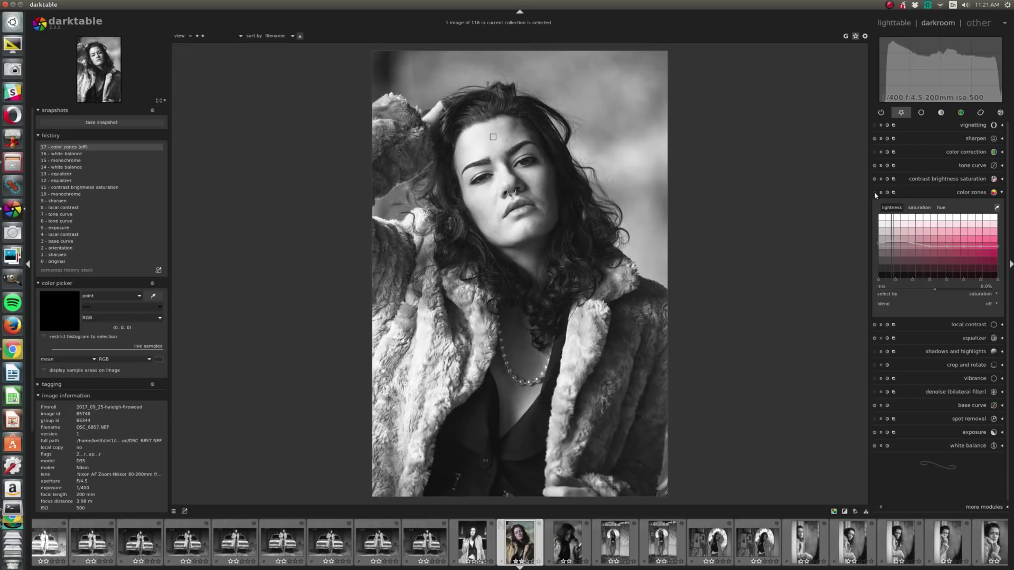
{"action": "left_click", "coordinate": [874, 194]}
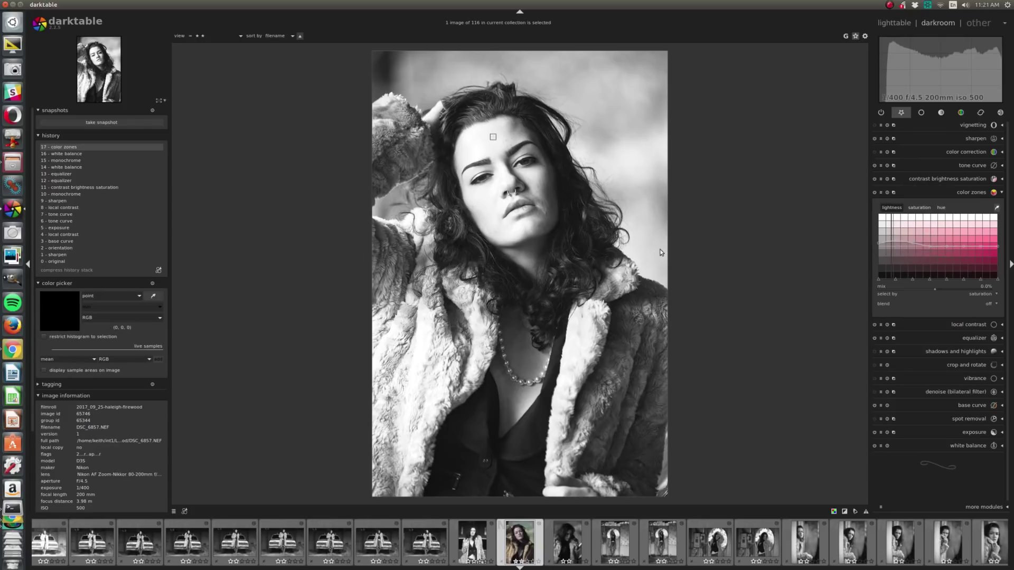
Step: Apply shadows and highlights with highlights brought to about zero and shadows darkened to -57.66
{"action": "left_click", "coordinate": [953, 352]}
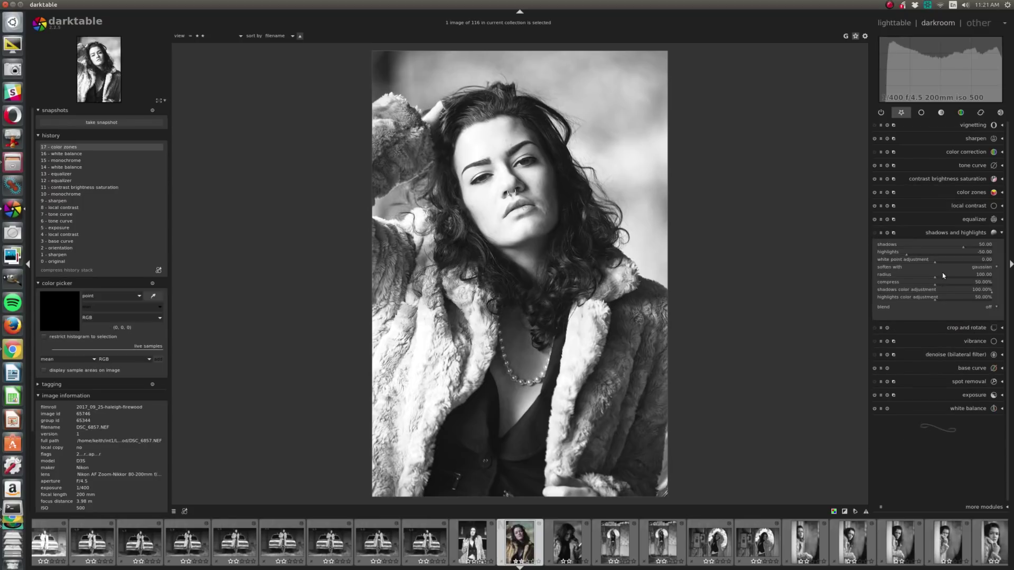
{"action": "left_click", "coordinate": [935, 255]}
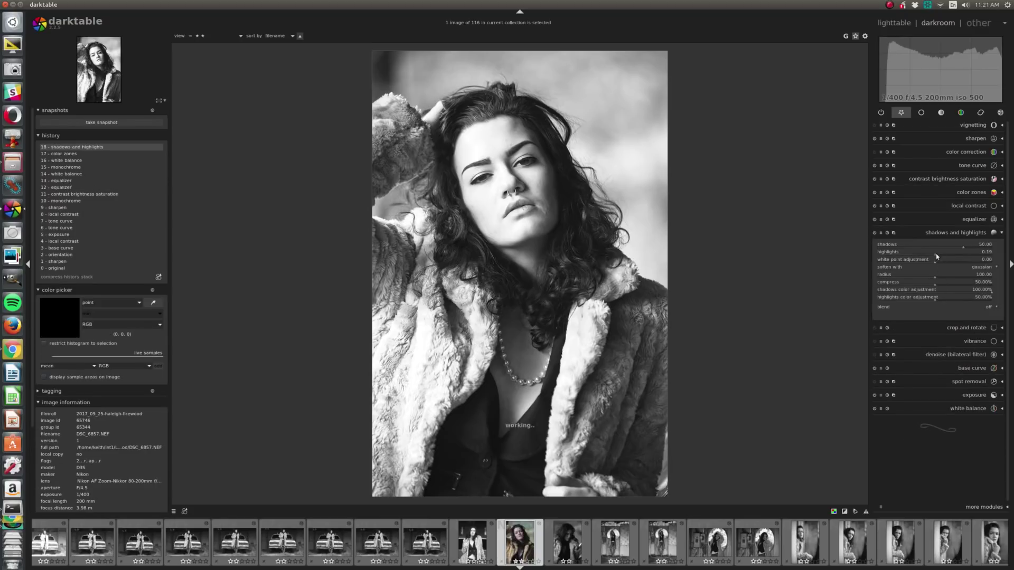
{"action": "left_click_drag", "start_coordinate": [942, 251], "coordinate": [914, 251]}
{"action": "scroll", "coordinate": [923, 249], "scroll_direction": "down", "scroll_amount": 6}
{"action": "scroll", "coordinate": [923, 249], "scroll_direction": "down", "scroll_amount": 4}
{"action": "scroll", "coordinate": [923, 250], "scroll_direction": "down", "scroll_amount": 6}
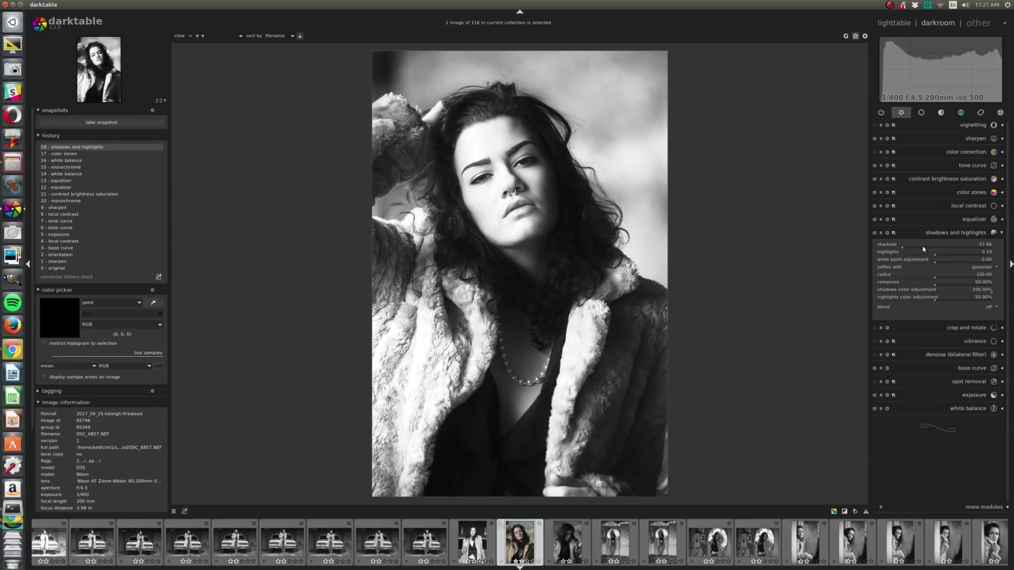
Step: Examine the face, hair and background at 100% zoom and return to the full portrait
{"action": "scroll", "coordinate": [923, 249], "scroll_direction": "down", "scroll_amount": 2}
{"action": "scroll", "coordinate": [923, 249], "scroll_direction": "up", "scroll_amount": 2}
{"action": "scroll", "coordinate": [917, 247], "scroll_direction": "down", "scroll_amount": 2}
{"action": "scroll", "coordinate": [612, 124], "scroll_direction": "up", "scroll_amount": 4}
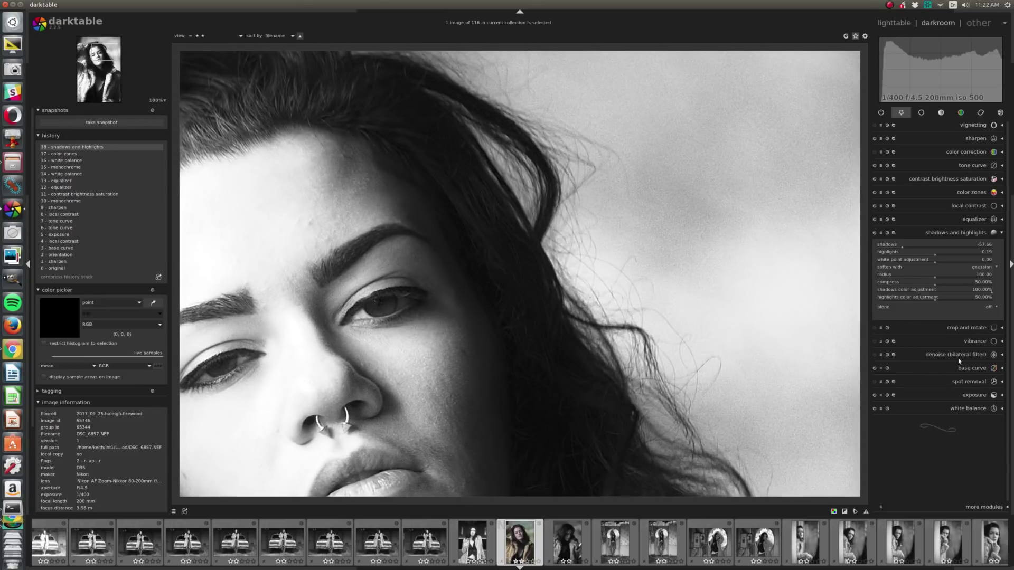
{"action": "scroll", "coordinate": [756, 357], "scroll_direction": "down", "scroll_amount": 3}
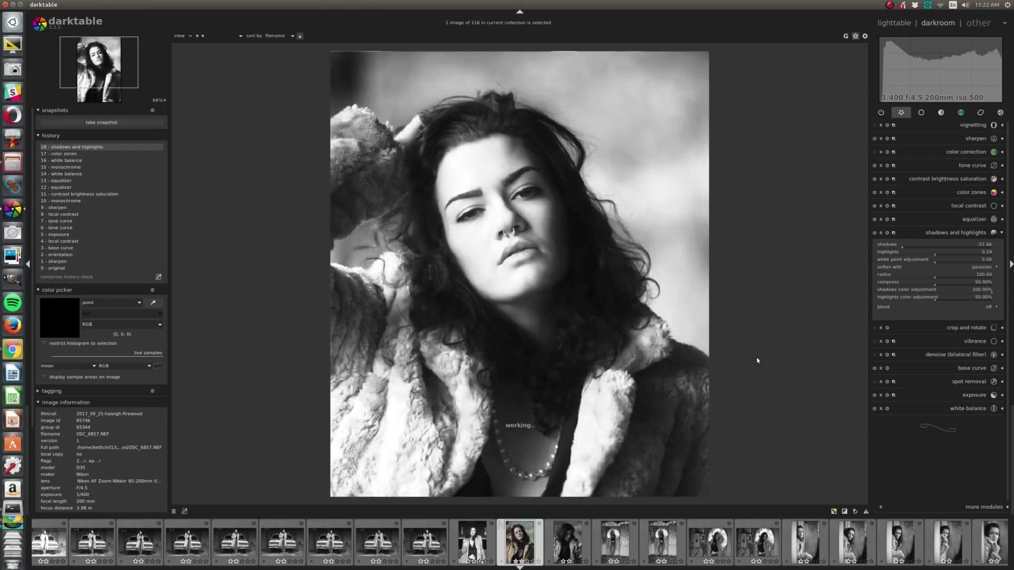
{"action": "scroll", "coordinate": [731, 357], "scroll_direction": "down", "scroll_amount": 1}
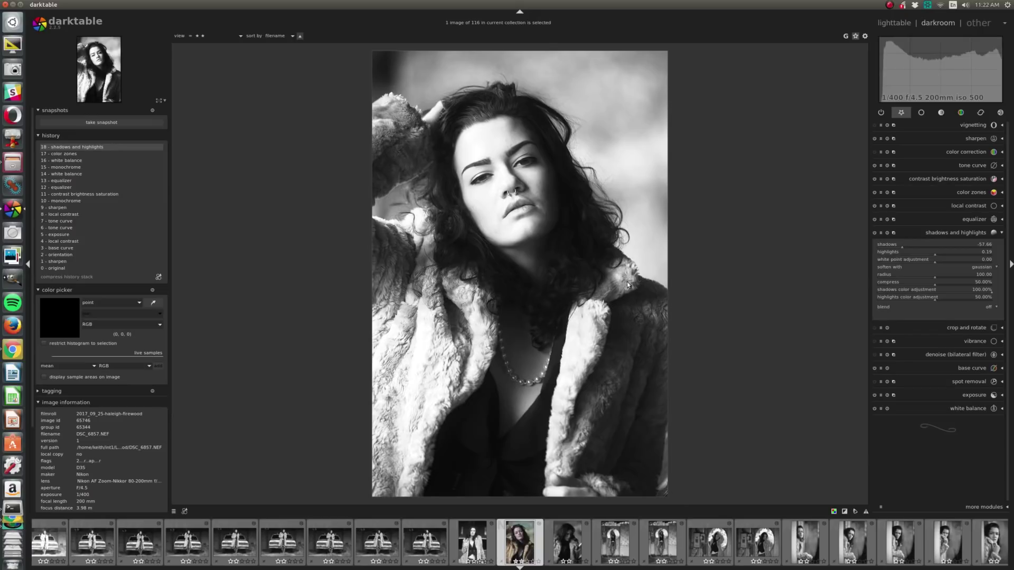
Step: Enable vignetting and move its centre onto the raised arm, at -0.835 horizontally and -0.127 vertically
{"action": "left_click", "coordinate": [875, 125]}
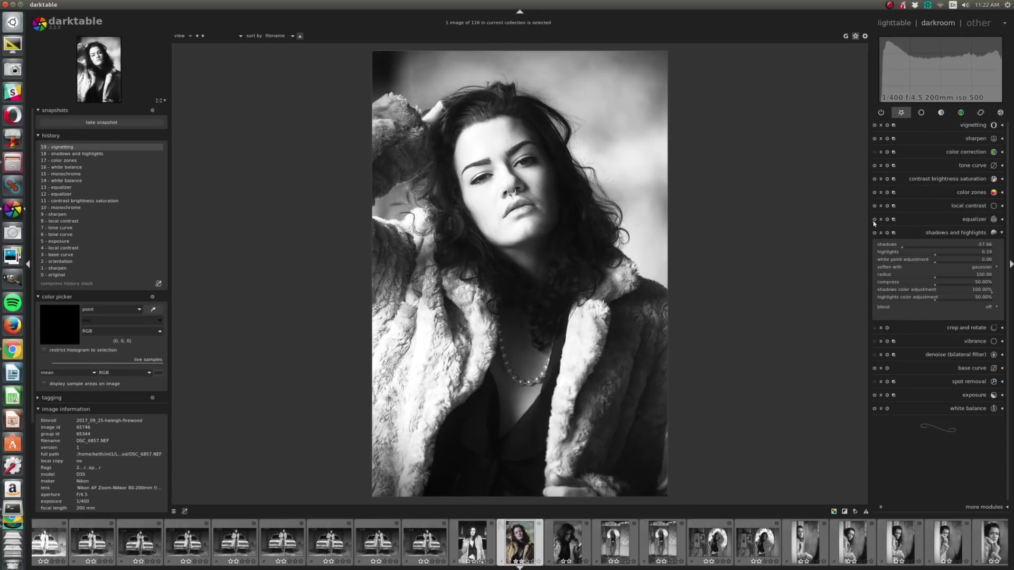
{"action": "left_click", "coordinate": [974, 129]}
{"action": "left_click_drag", "start_coordinate": [519, 272], "coordinate": [396, 246]}
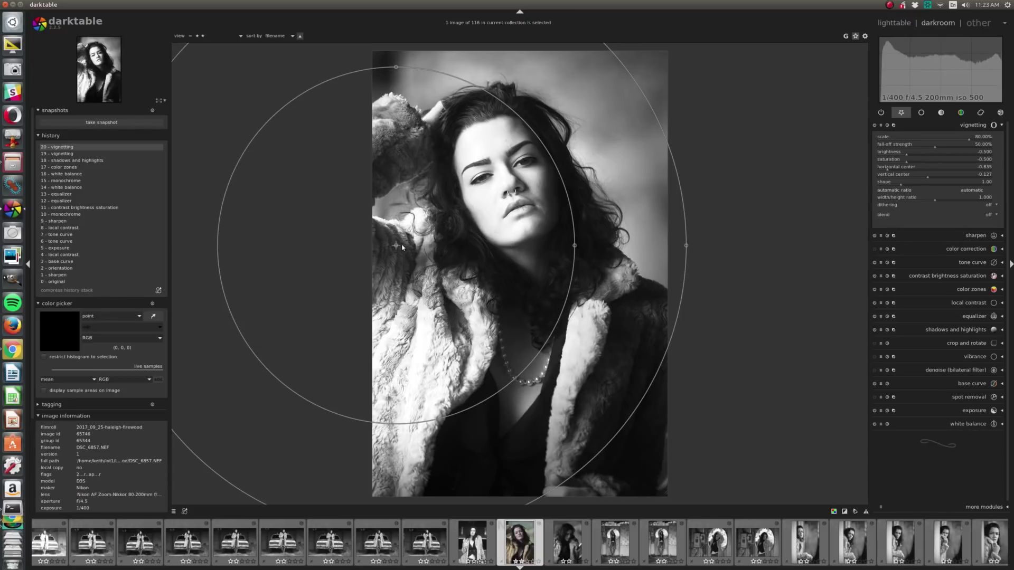
Step: Shift the vignette centre nearer the face, to about -0.618 horizontally and -0.100 vertically, and collapse the module
{"action": "left_click_drag", "start_coordinate": [397, 246], "coordinate": [432, 254]}
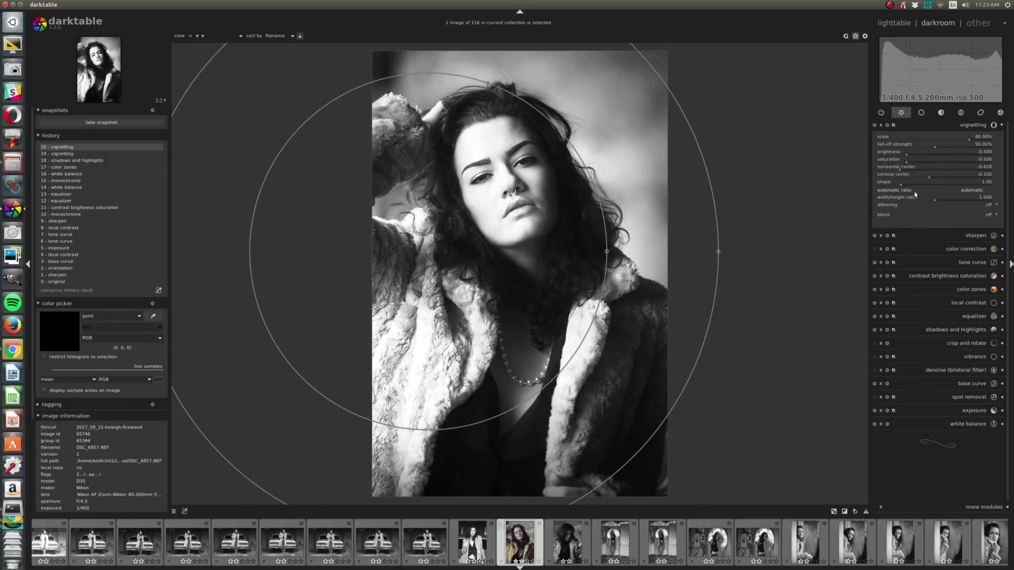
{"action": "left_click", "coordinate": [966, 127]}
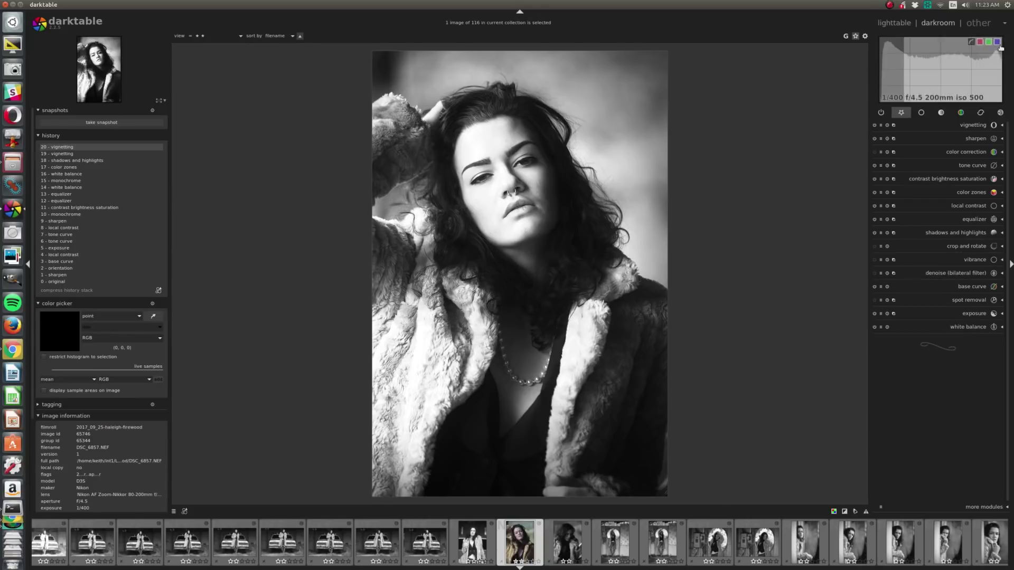
Step: Enable the lowpass effect with its default settings and blend it through a drawn mask
{"action": "left_click", "coordinate": [999, 113]}
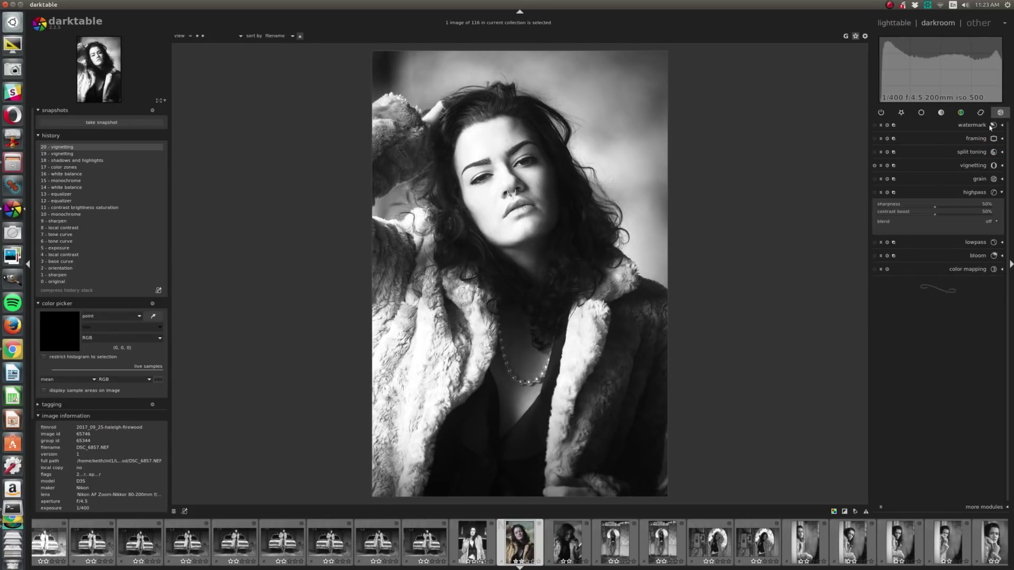
{"action": "left_click", "coordinate": [874, 242]}
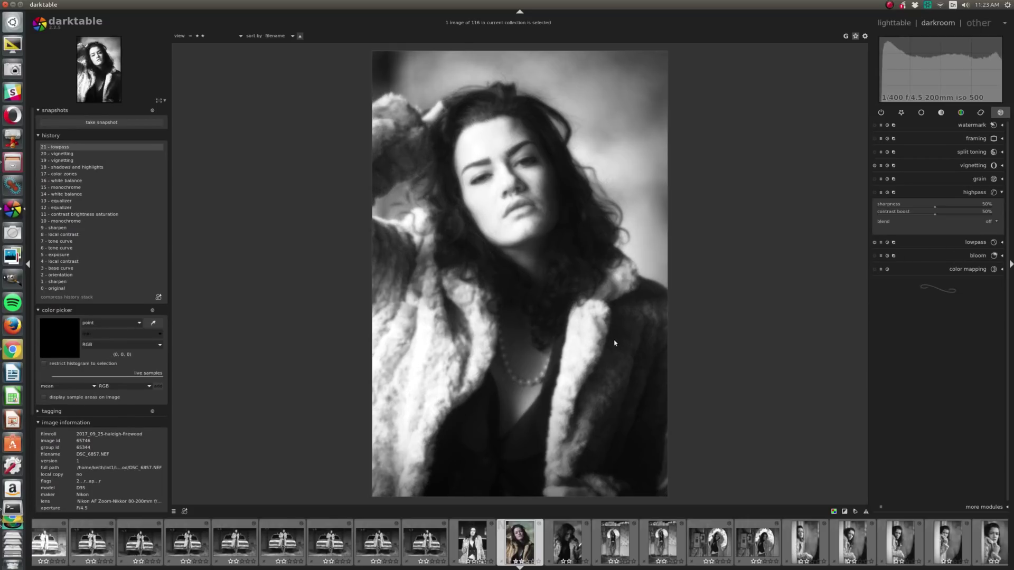
{"action": "left_click", "coordinate": [969, 243]}
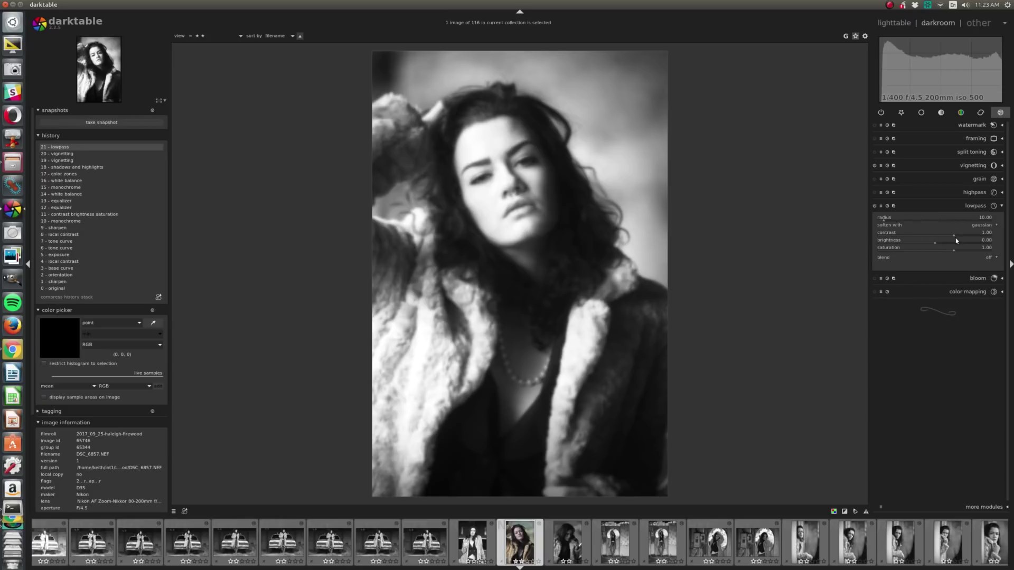
{"action": "left_click", "coordinate": [988, 258]}
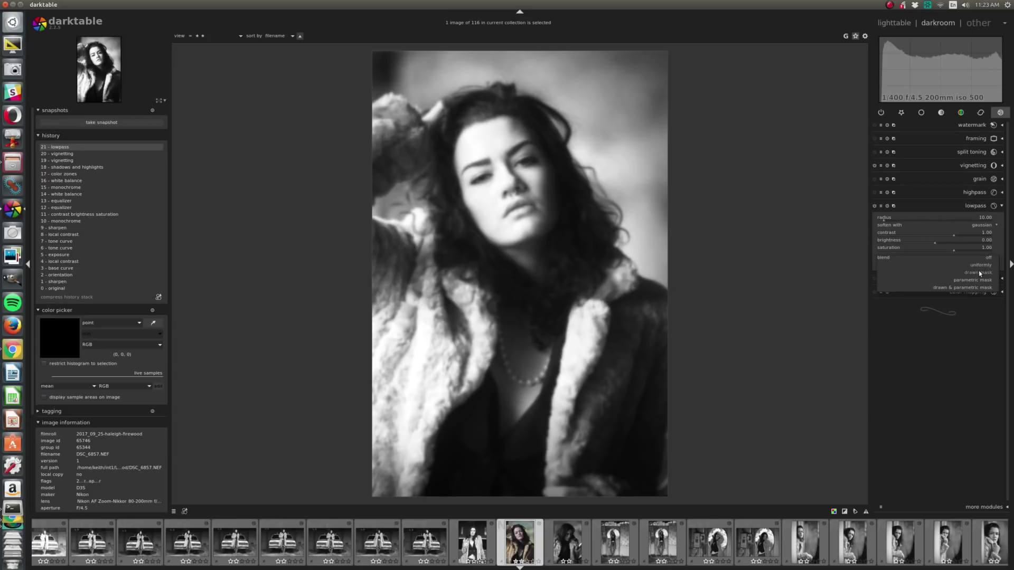
{"action": "left_click", "coordinate": [980, 272]}
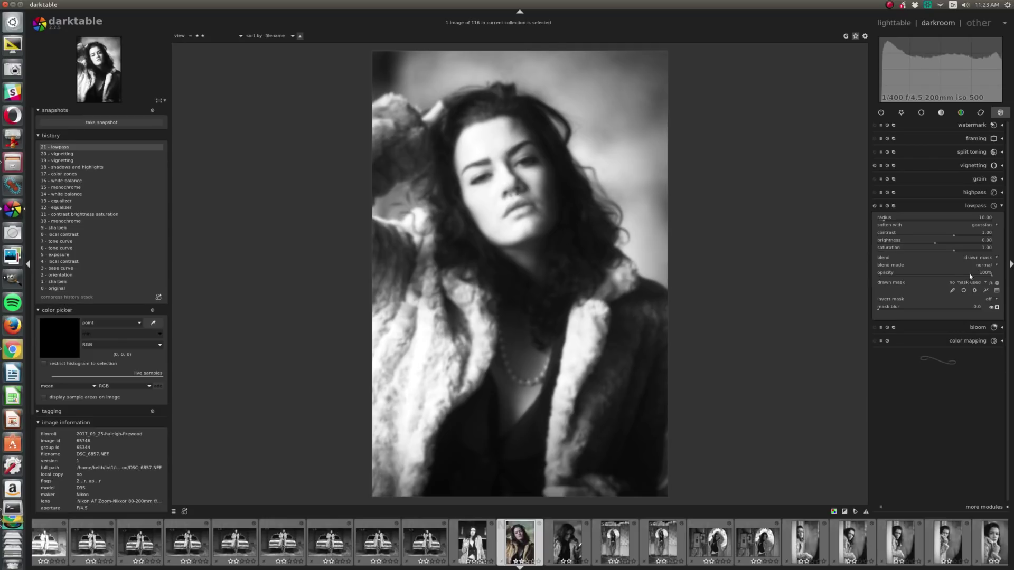
Step: Brush a broad, soft-edged lowpass mask diagonally across the face to the hair by the shoulder, and invert the mask
{"action": "left_click", "coordinate": [953, 291]}
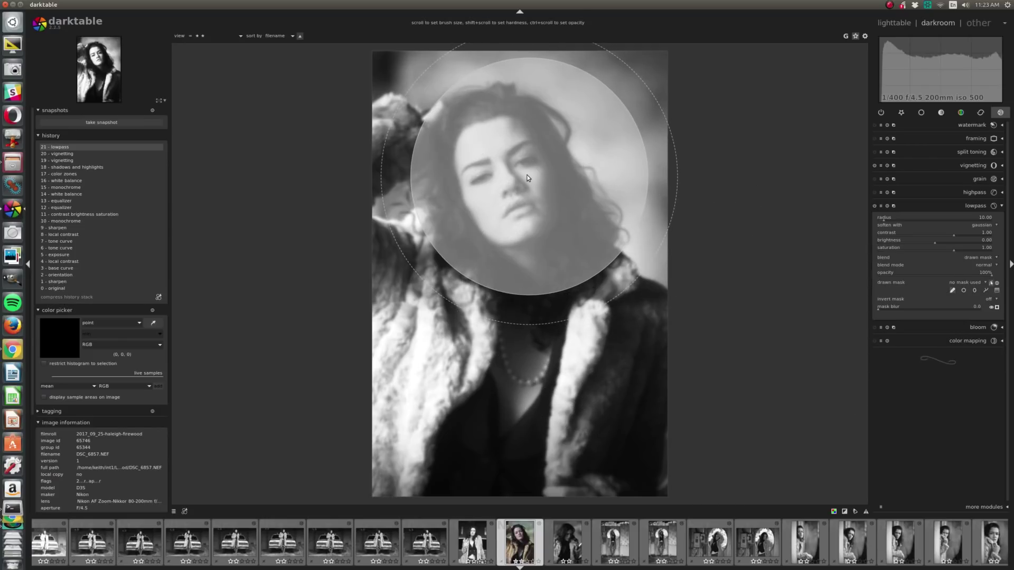
{"action": "scroll", "coordinate": [527, 178], "scroll_direction": "up", "scroll_amount": 7}
{"action": "scroll", "coordinate": [526, 178], "scroll_direction": "down", "scroll_amount": 5, "text": "shift"}
{"action": "mouse_move", "coordinate": [526, 178]}
{"action": "left_mouse_down"}
{"action": "mouse_move", "coordinate": [492, 166]}
{"action": "mouse_move", "coordinate": [459, 134]}
{"action": "mouse_move", "coordinate": [530, 223]}
{"action": "mouse_move", "coordinate": [605, 261]}
{"action": "mouse_move", "coordinate": [631, 210]}
{"action": "mouse_move", "coordinate": [691, 284]}
{"action": "mouse_move", "coordinate": [749, 295]}
{"action": "left_mouse_up"}
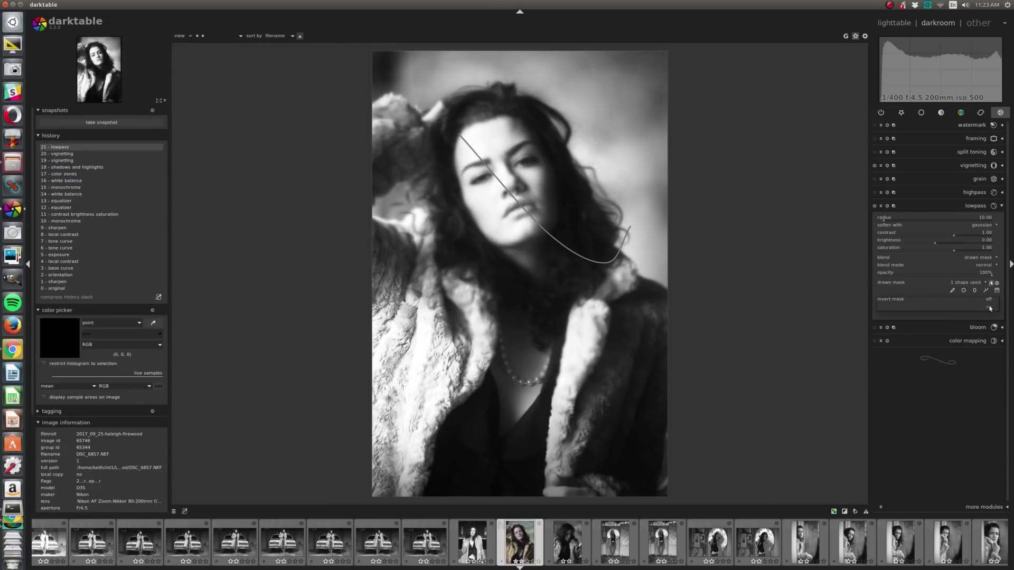
{"action": "left_click", "coordinate": [988, 299]}
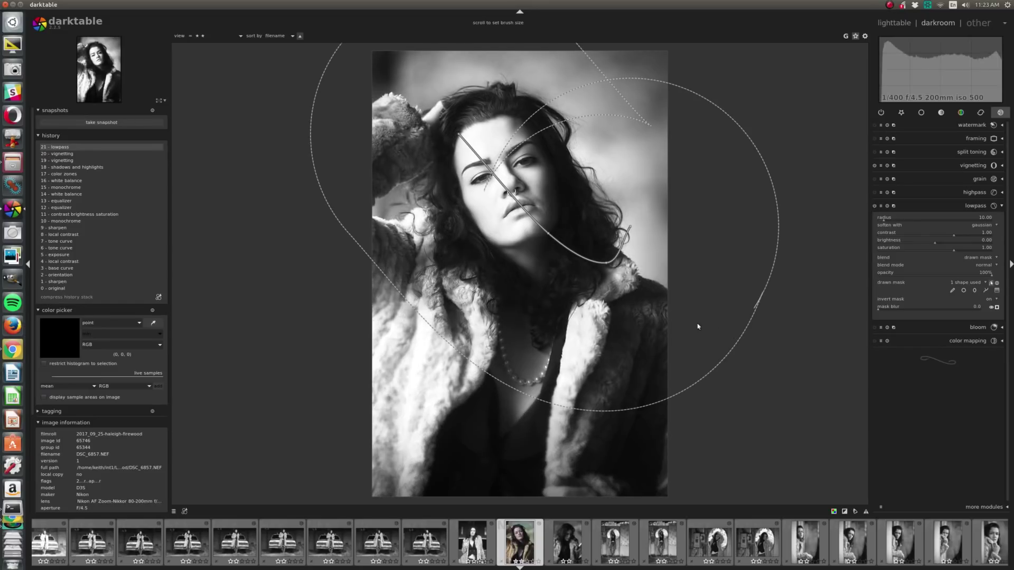
{"action": "left_click", "coordinate": [971, 206]}
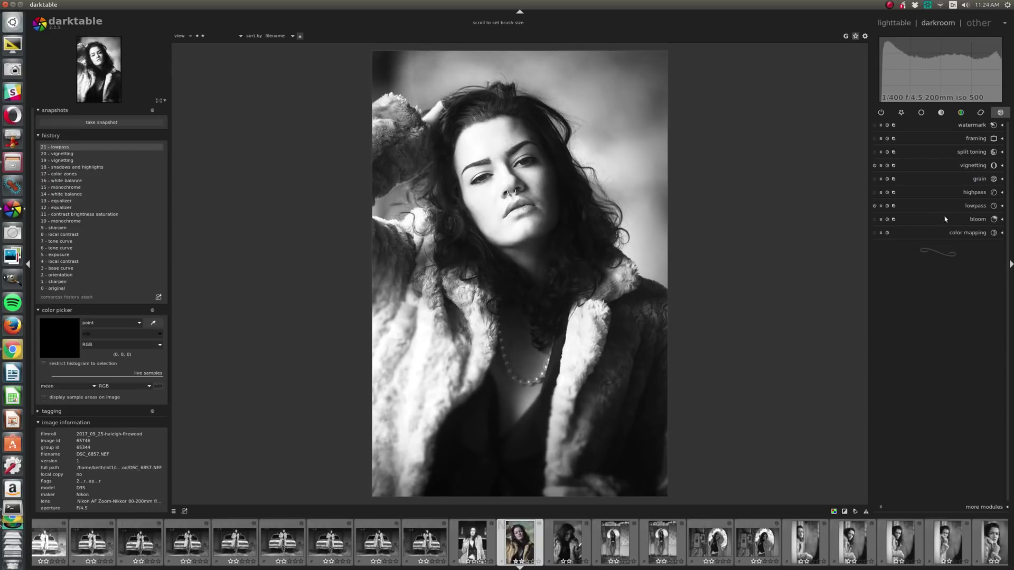
Step: Add a second broad brush stroke to the inverted lowpass mask, running across the chest and coat
{"action": "left_click", "coordinate": [974, 205]}
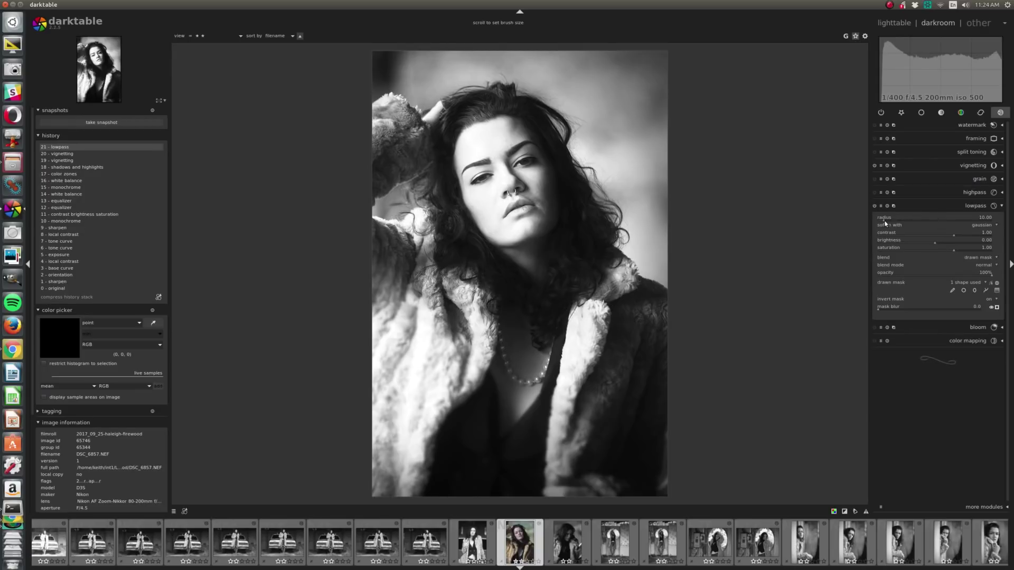
{"action": "left_click", "coordinate": [952, 290]}
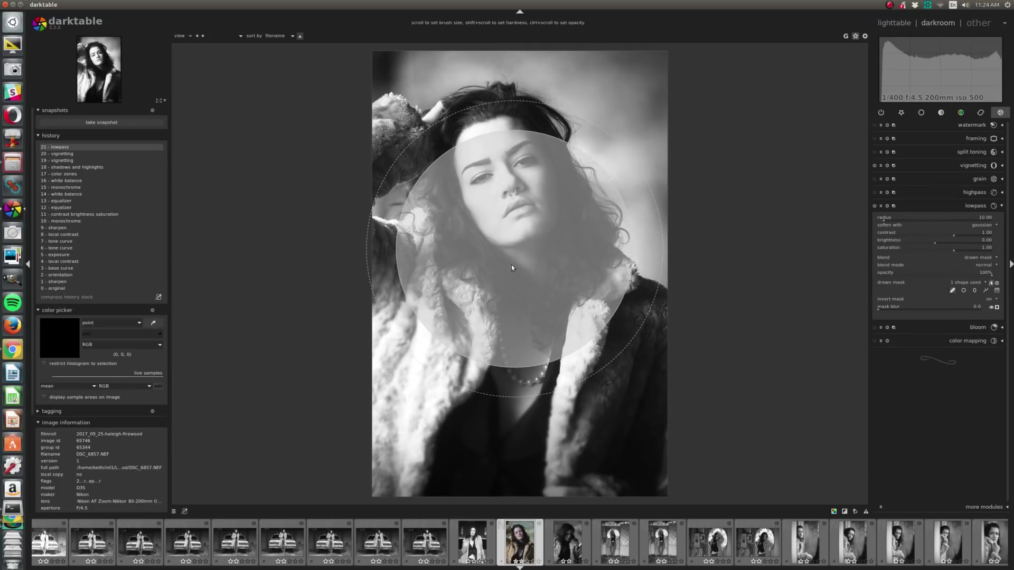
{"action": "left_click_drag", "start_coordinate": [709, 384], "coordinate": [804, 396]}
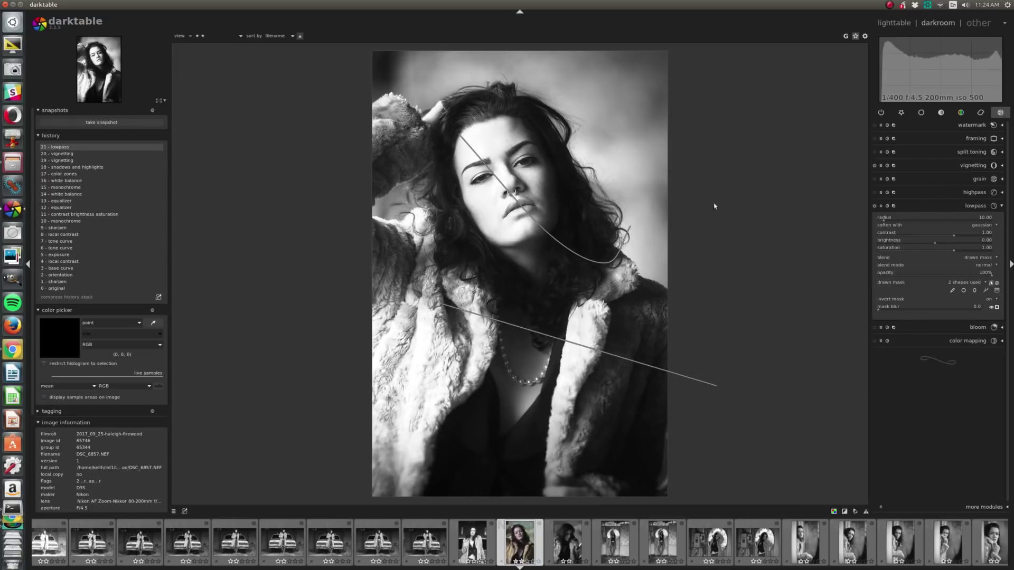
{"action": "left_click", "coordinate": [975, 206]}
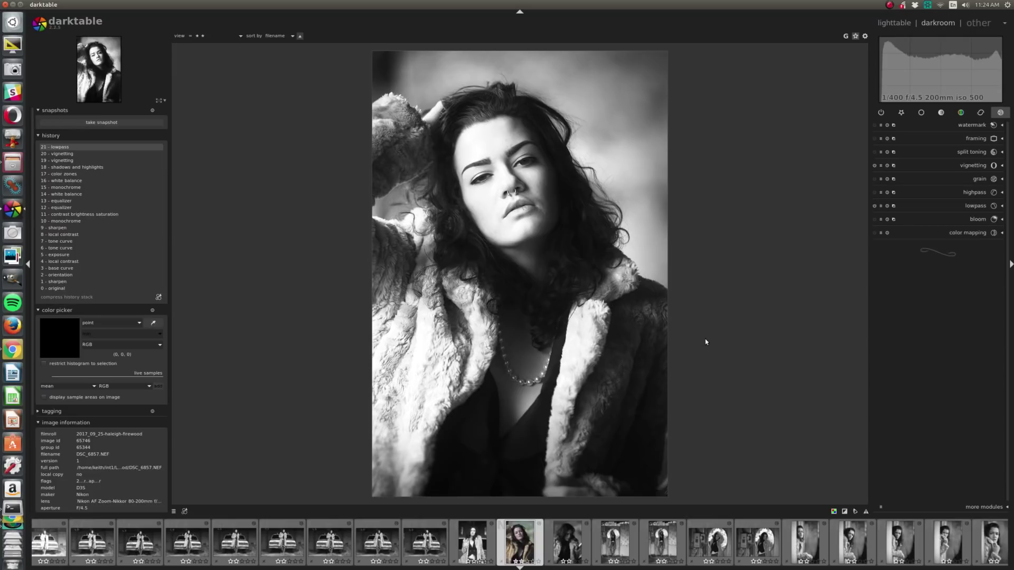
Step: Try denoise (bilateral filter) on the portrait, blended through a drawn mask
{"action": "left_click", "coordinate": [901, 112]}
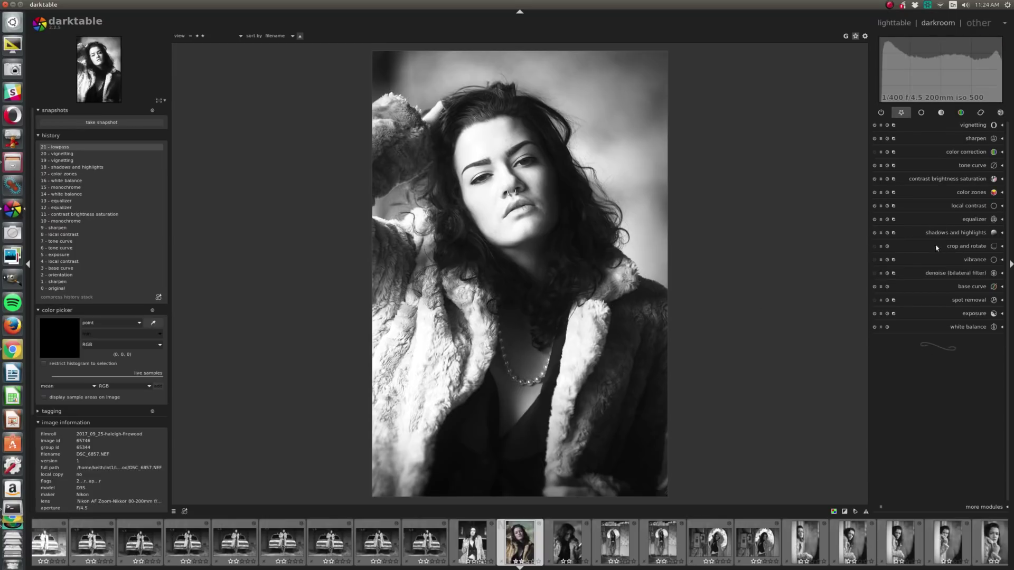
{"action": "left_click", "coordinate": [875, 274]}
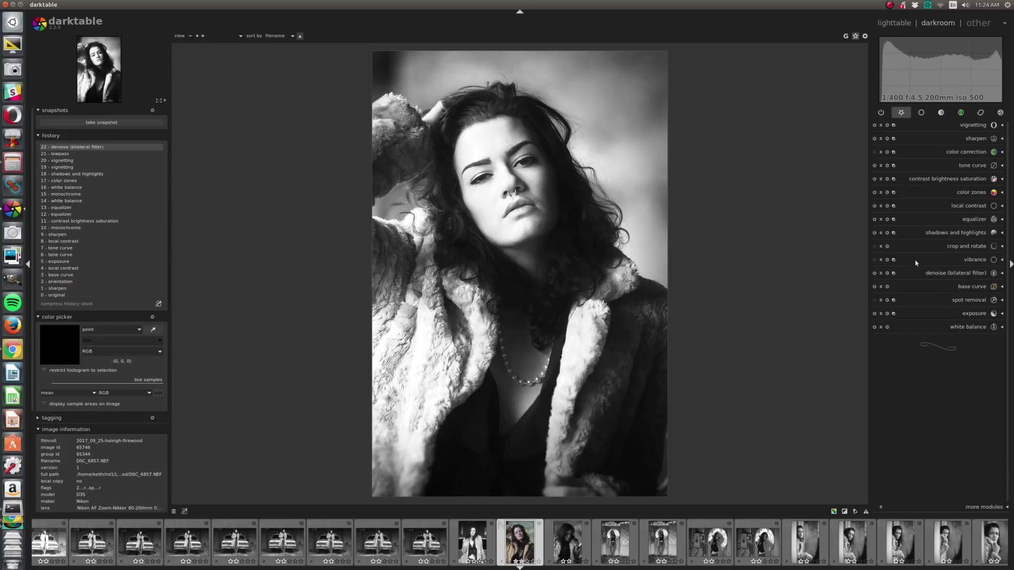
{"action": "left_click", "coordinate": [950, 275]}
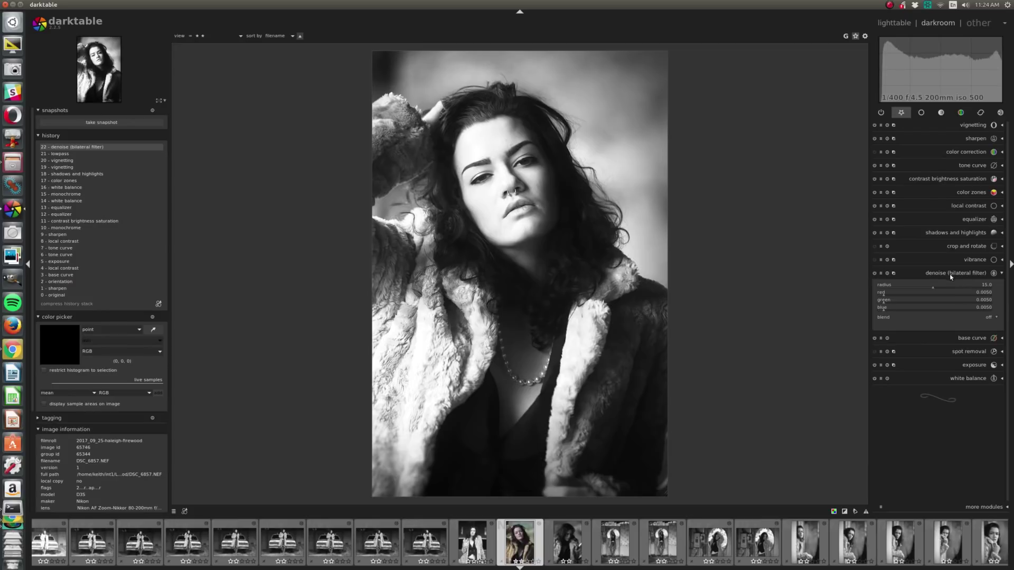
{"action": "left_click", "coordinate": [989, 318]}
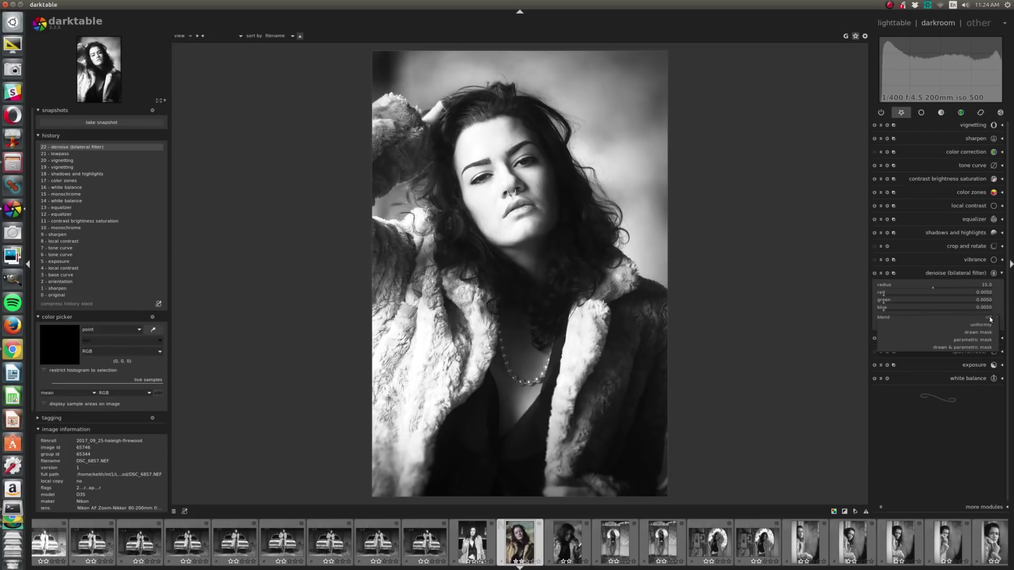
{"action": "left_click", "coordinate": [974, 332]}
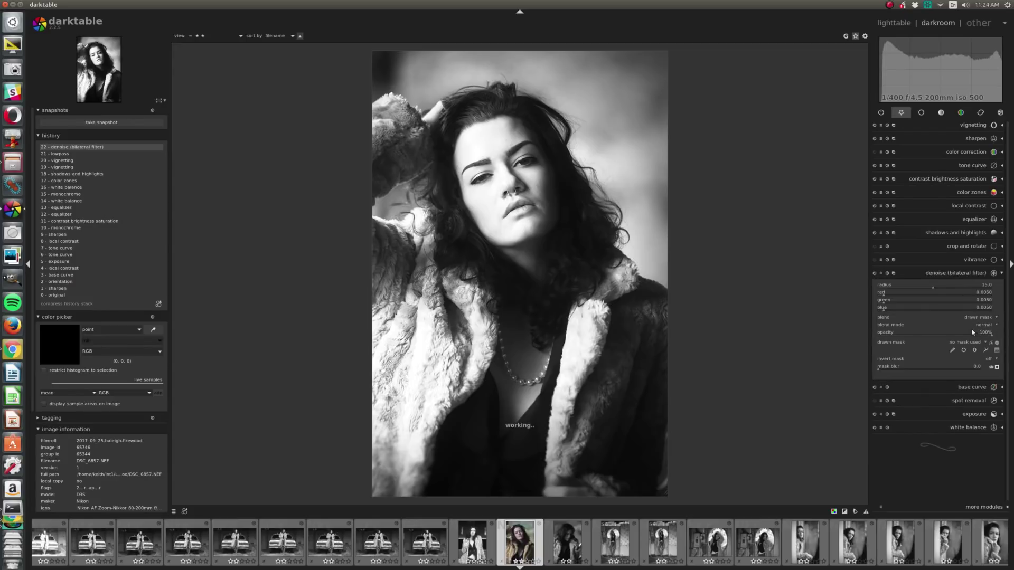
Step: Try a small inverted brush mask over one eye for the bilateral denoise, and discard it by removing the shape and disabling the filter
{"action": "left_click", "coordinate": [952, 352]}
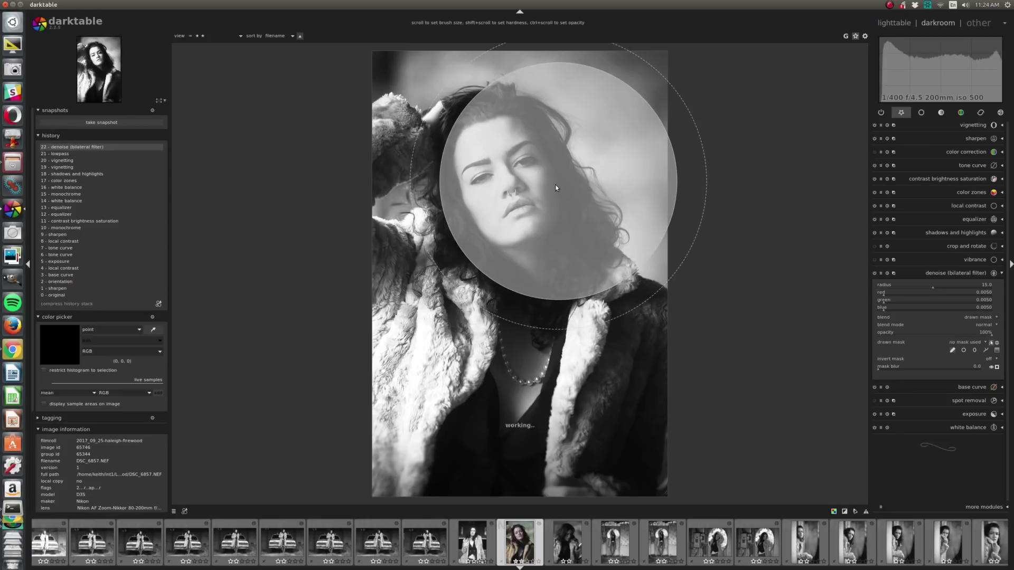
{"action": "scroll", "coordinate": [556, 188], "scroll_direction": "down", "scroll_amount": 2}
{"action": "scroll", "coordinate": [490, 164], "scroll_direction": "down", "scroll_amount": 5}
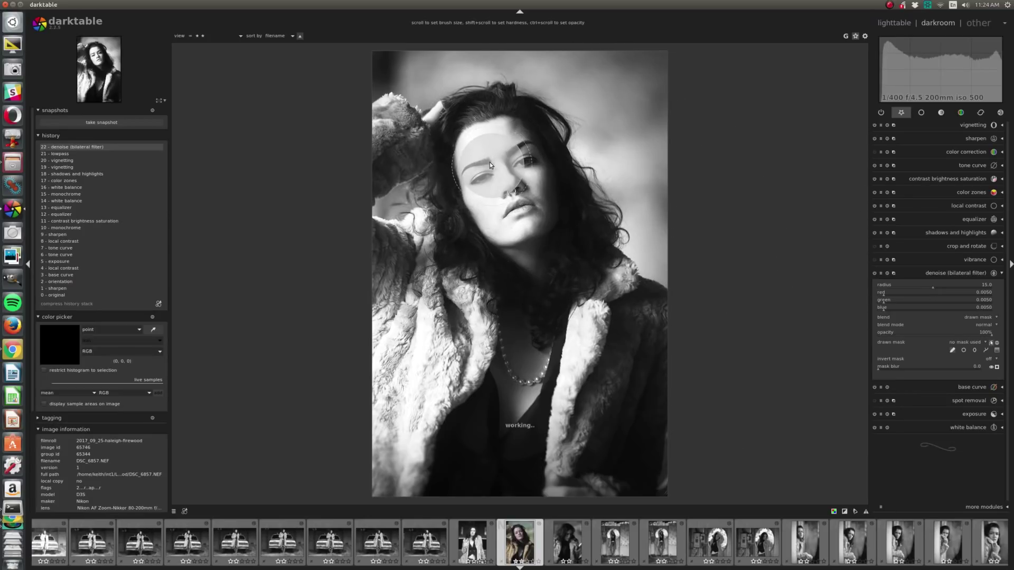
{"action": "scroll", "coordinate": [489, 163], "scroll_direction": "down", "scroll_amount": 2}
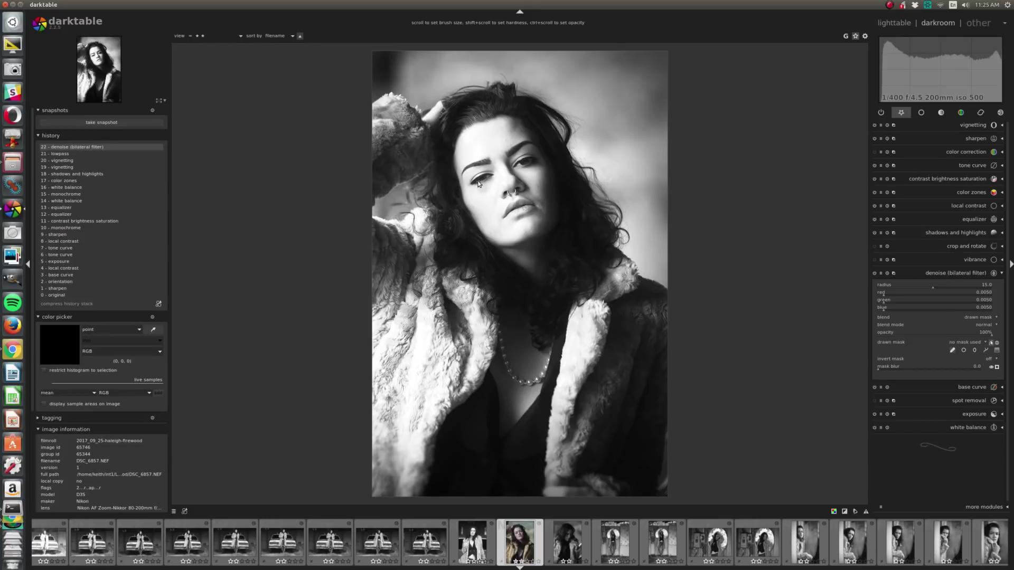
{"action": "mouse_move", "coordinate": [482, 180]}
{"action": "left_mouse_down"}
{"action": "mouse_move", "coordinate": [470, 180]}
{"action": "mouse_move", "coordinate": [493, 170]}
{"action": "left_mouse_up"}
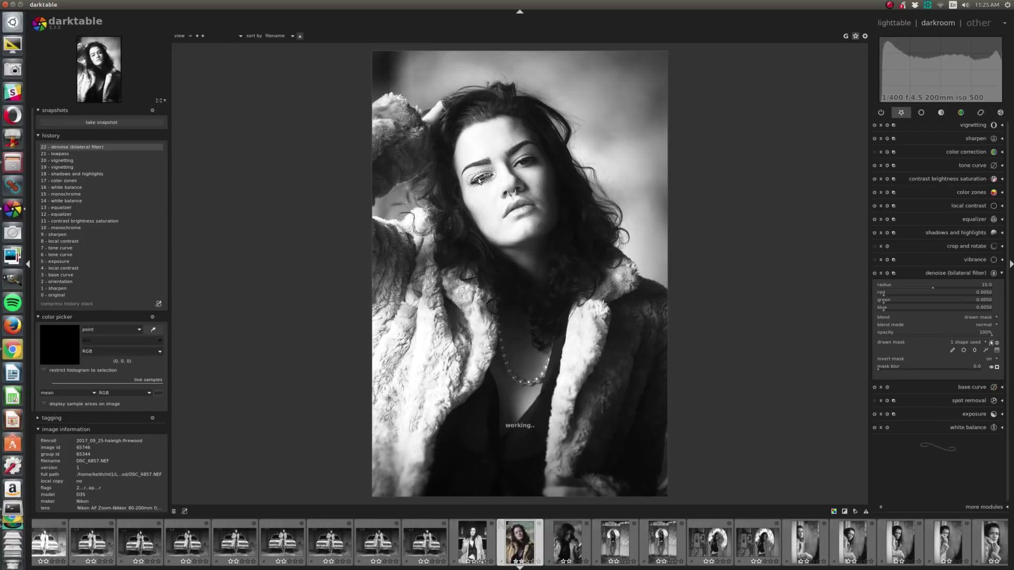
{"action": "right_click", "coordinate": [479, 181]}
{"action": "left_click", "coordinate": [875, 274]}
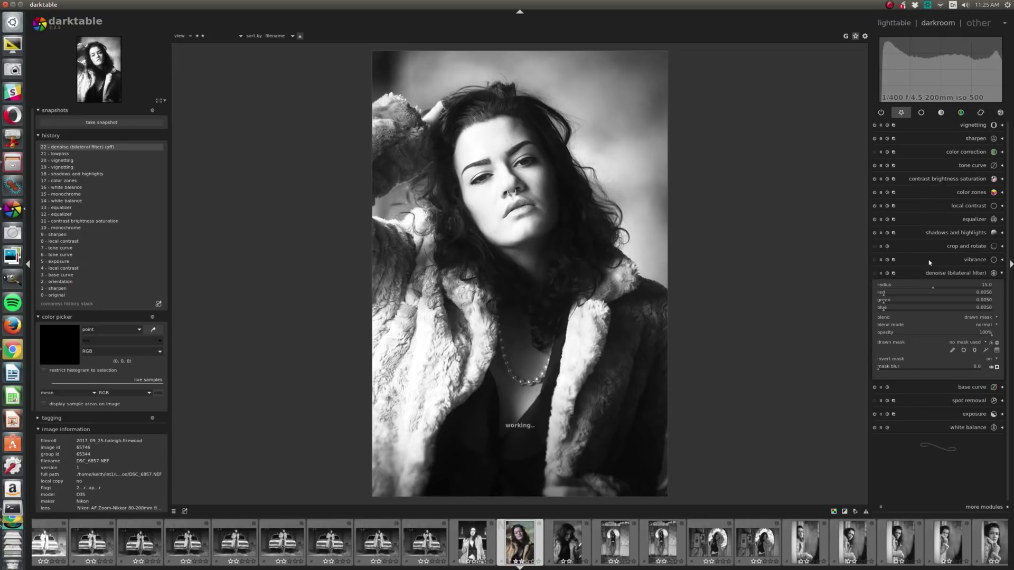
Step: Enable framing around the portrait with a white constant border and set the border size to 1.50%
{"action": "left_click", "coordinate": [1000, 114]}
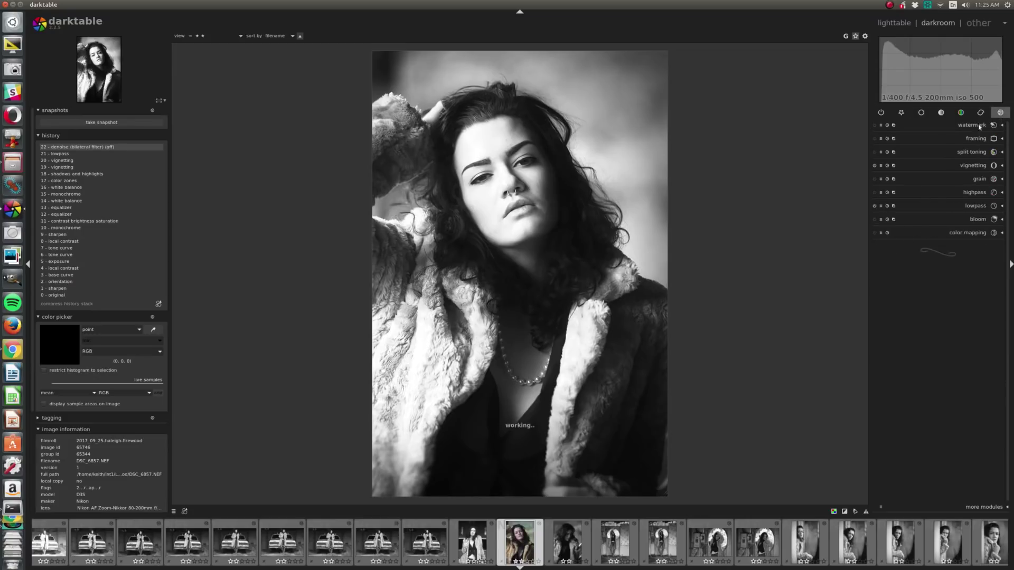
{"action": "left_click", "coordinate": [875, 139]}
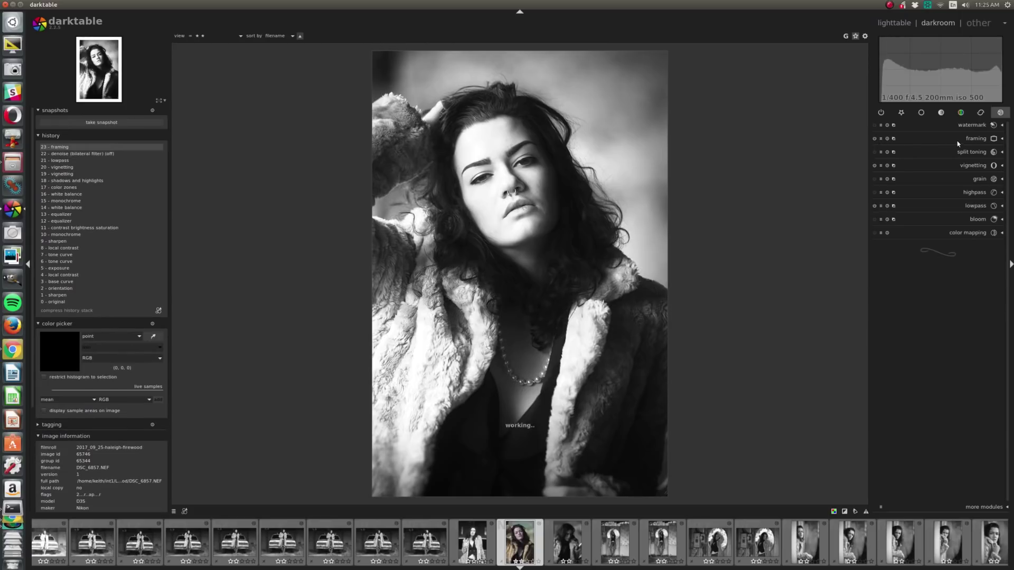
{"action": "left_click", "coordinate": [972, 139]}
{"action": "scroll", "coordinate": [934, 153], "scroll_direction": "down", "scroll_amount": 4}
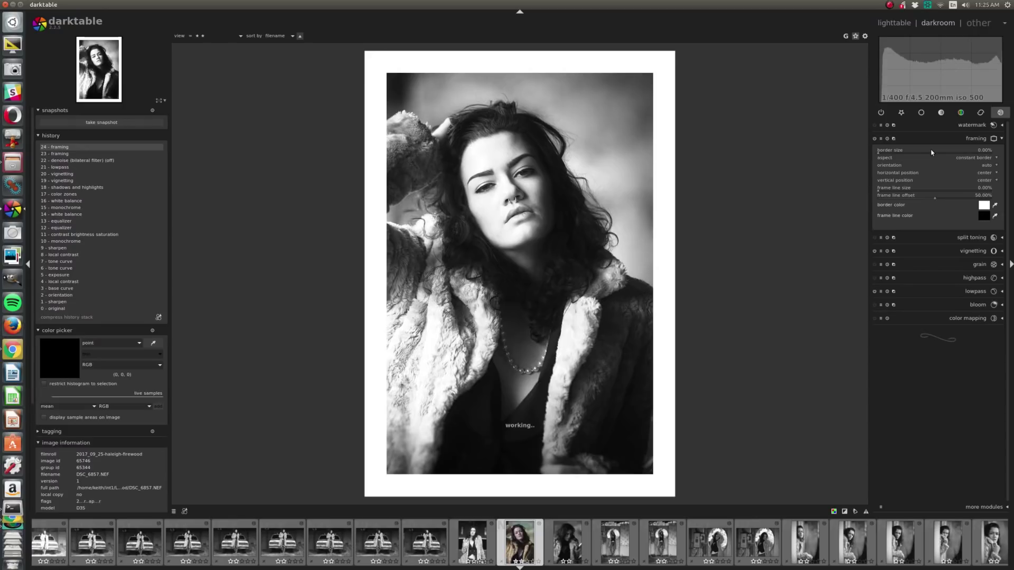
{"action": "scroll", "coordinate": [932, 152], "scroll_direction": "down", "scroll_amount": 6}
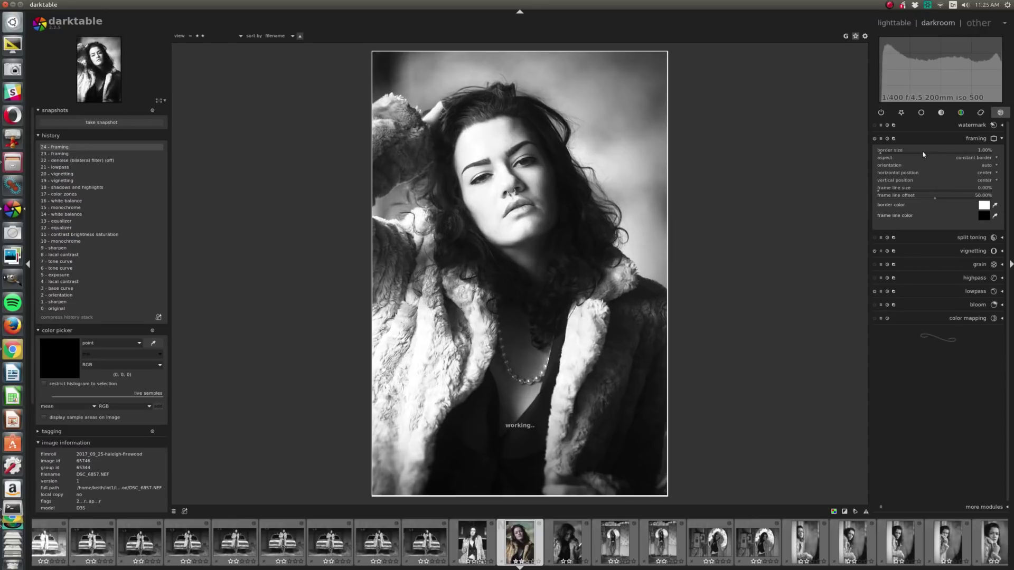
{"action": "scroll", "coordinate": [923, 154], "scroll_direction": "up", "scroll_amount": 1}
{"action": "scroll", "coordinate": [923, 153], "scroll_direction": "up", "scroll_amount": 1}
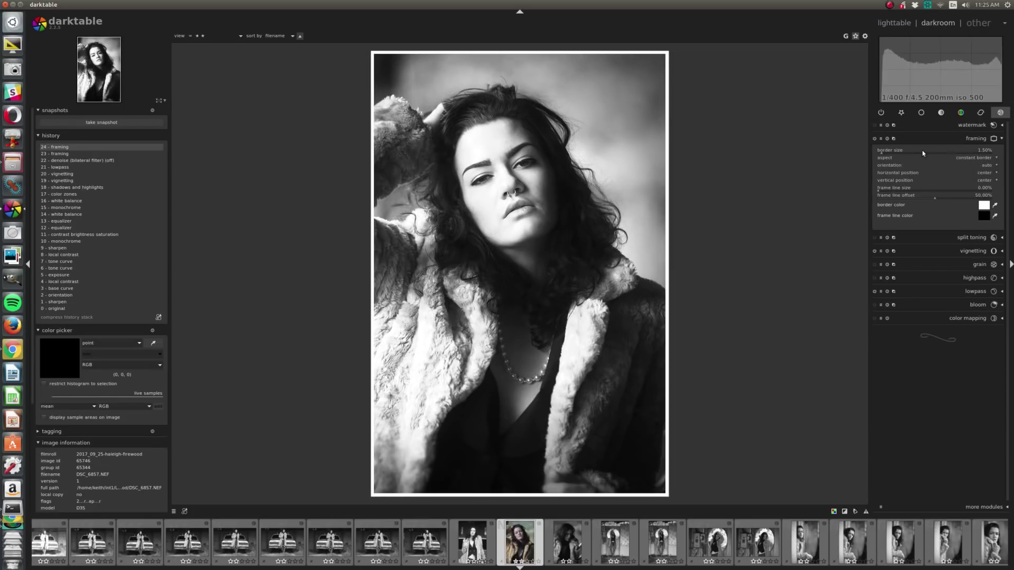
Step: Crop the portrait to the 5x7 aspect with the crop area shifted slightly down, and return to the lighttable
{"action": "left_click", "coordinate": [900, 112]}
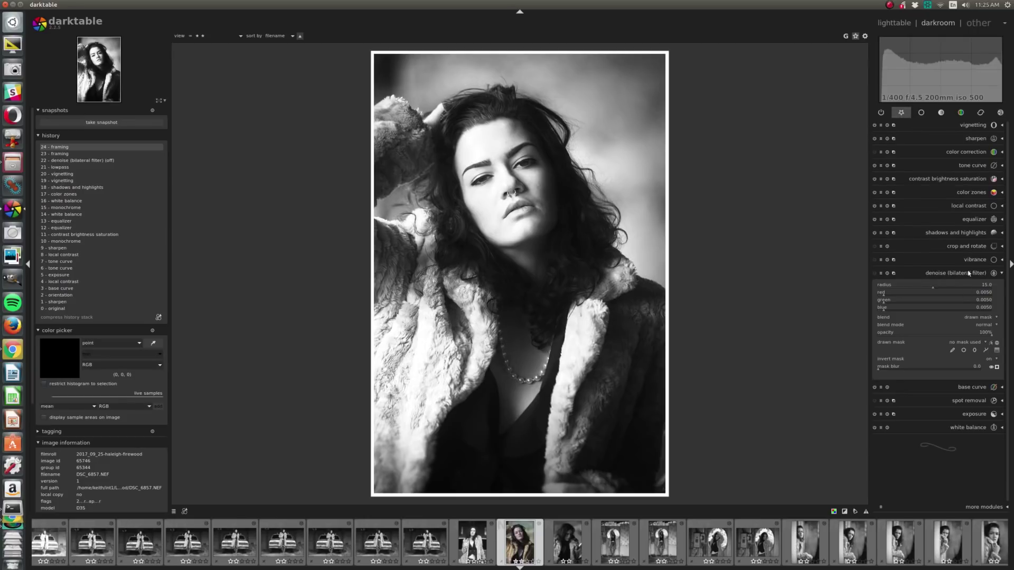
{"action": "left_click", "coordinate": [966, 247]}
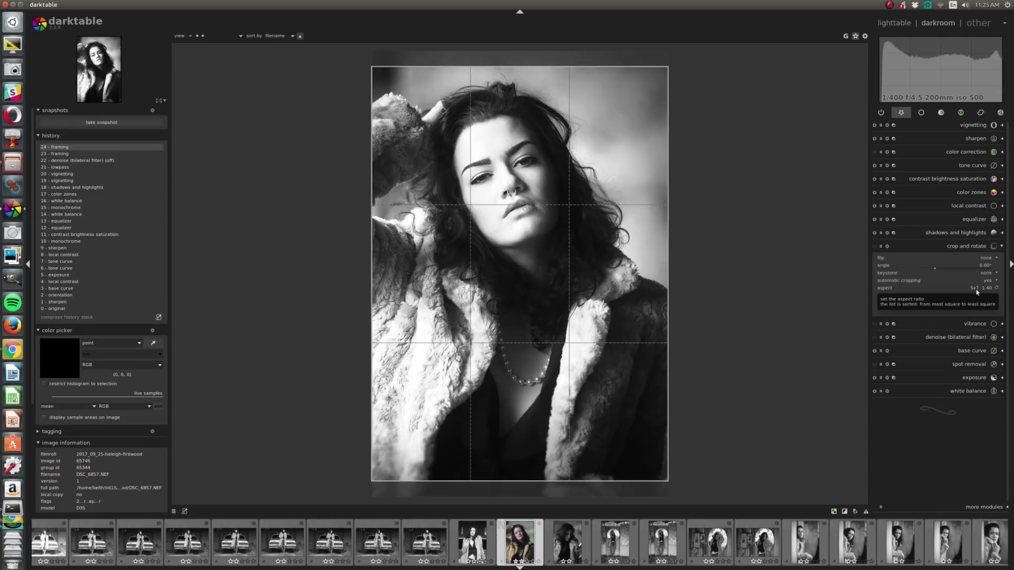
{"action": "left_click_drag", "start_coordinate": [561, 243], "coordinate": [560, 247]}
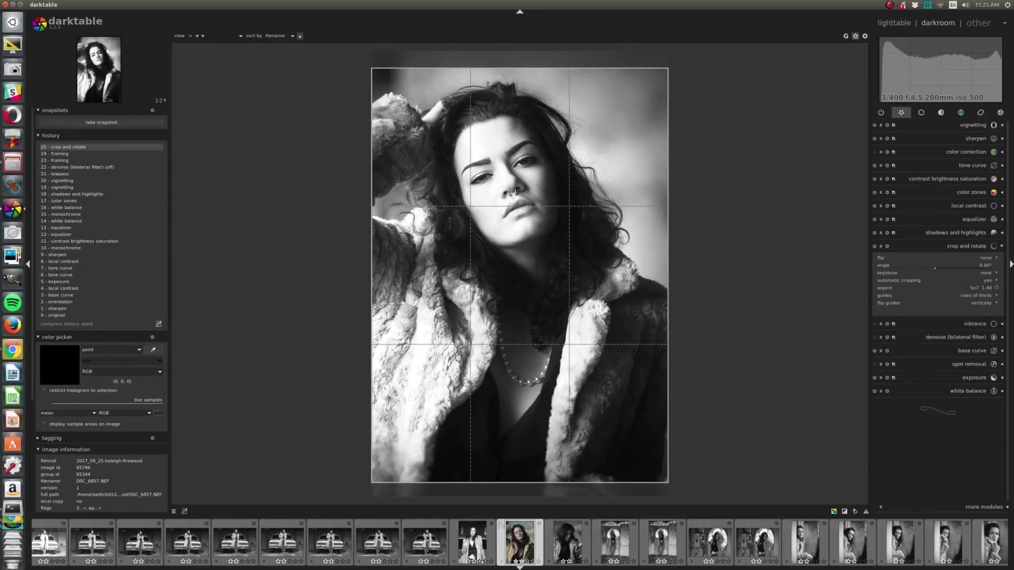
{"action": "left_click", "coordinate": [959, 246]}
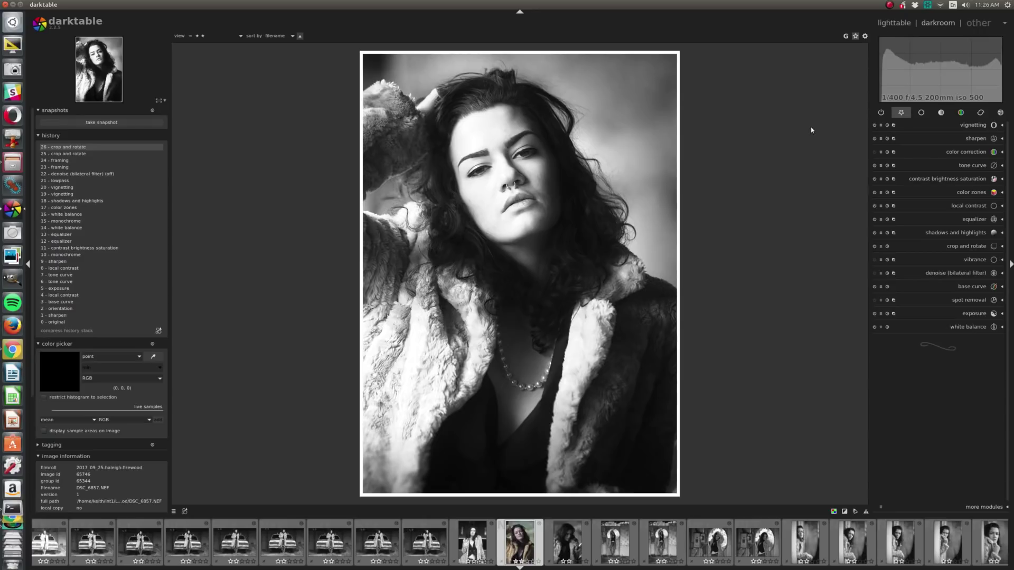
{"action": "key", "text": "l"}
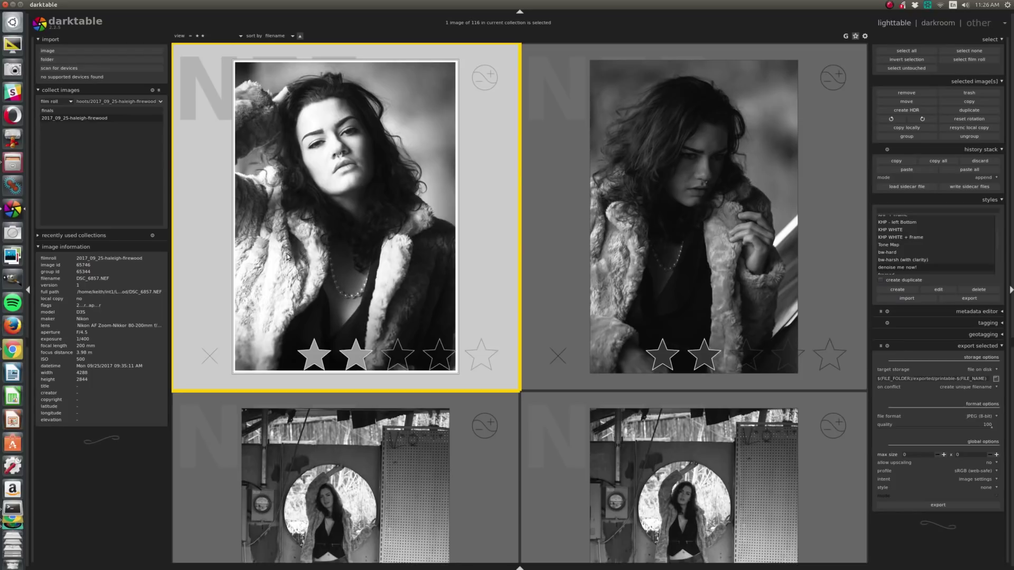
Step: Preview the finished portrait full size, export it to disk as a JPEG, and switch to PortraitPro with the exported file open
{"action": "scroll", "coordinate": [900, 255], "scroll_direction": "up", "scroll_amount": 3}
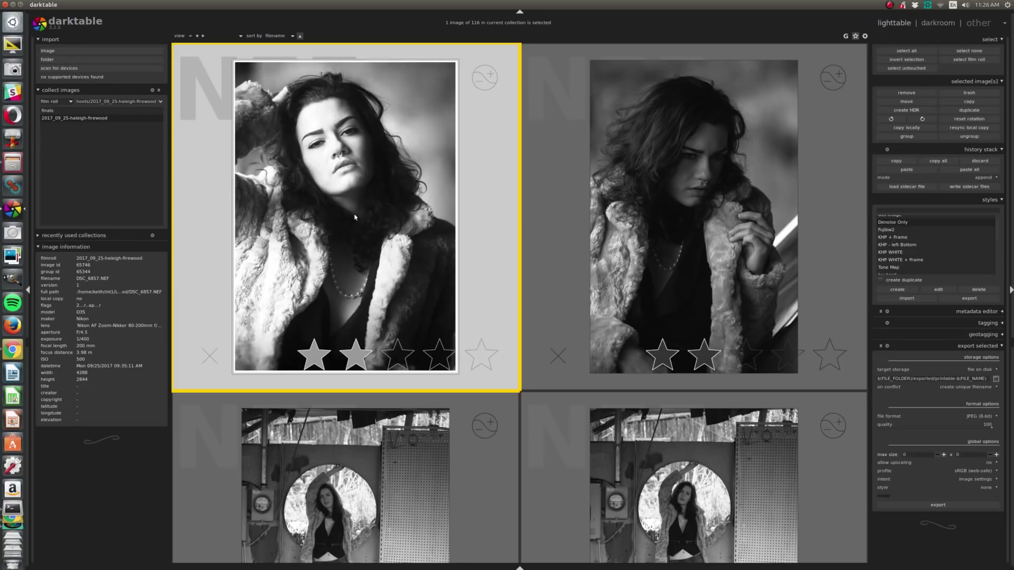
{"action": "key", "text": "w"}
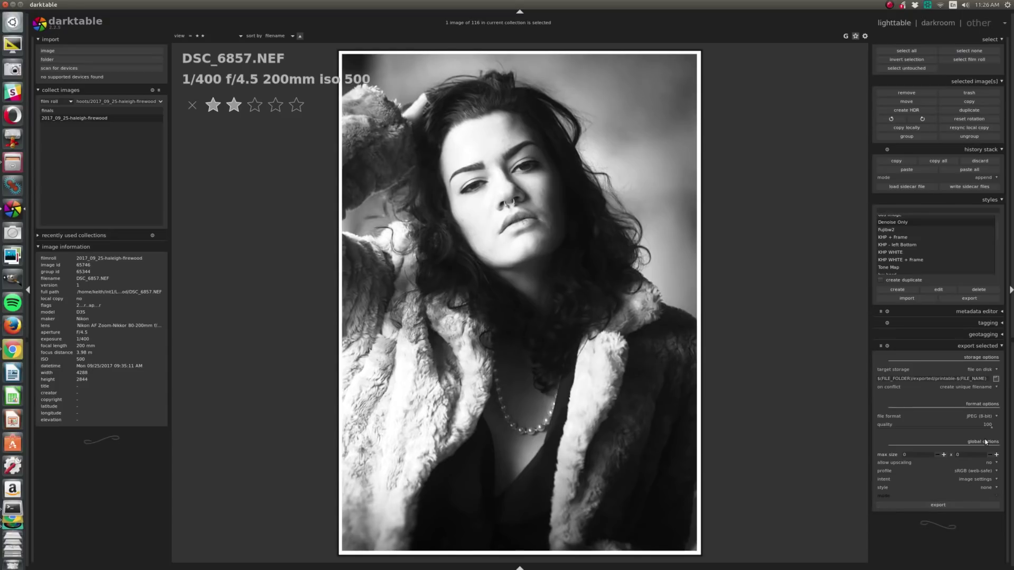
{"action": "left_click", "coordinate": [938, 506]}
{"action": "key", "text": "alt+Tab"}
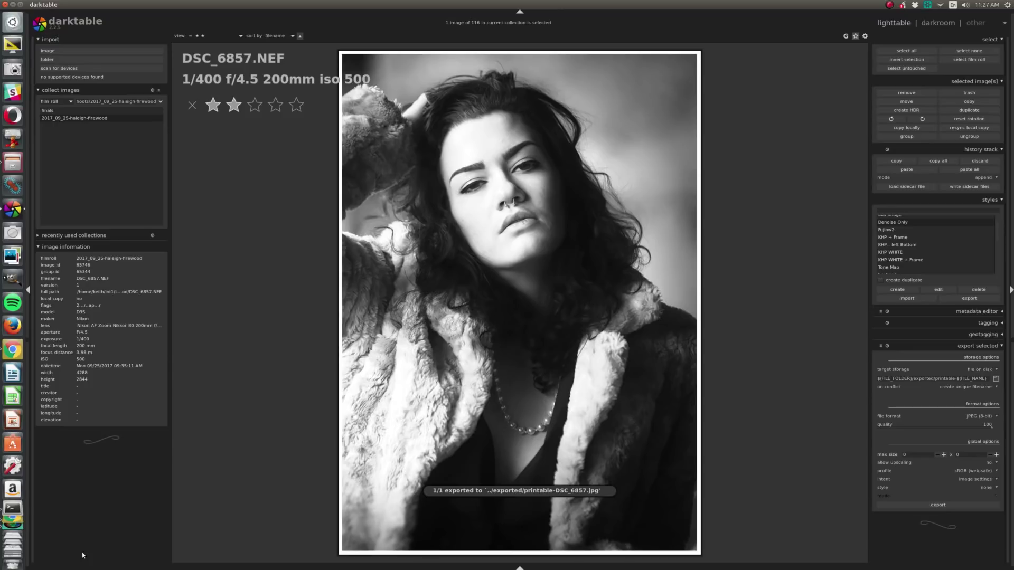
{"action": "key", "text": "alt+Tab"}
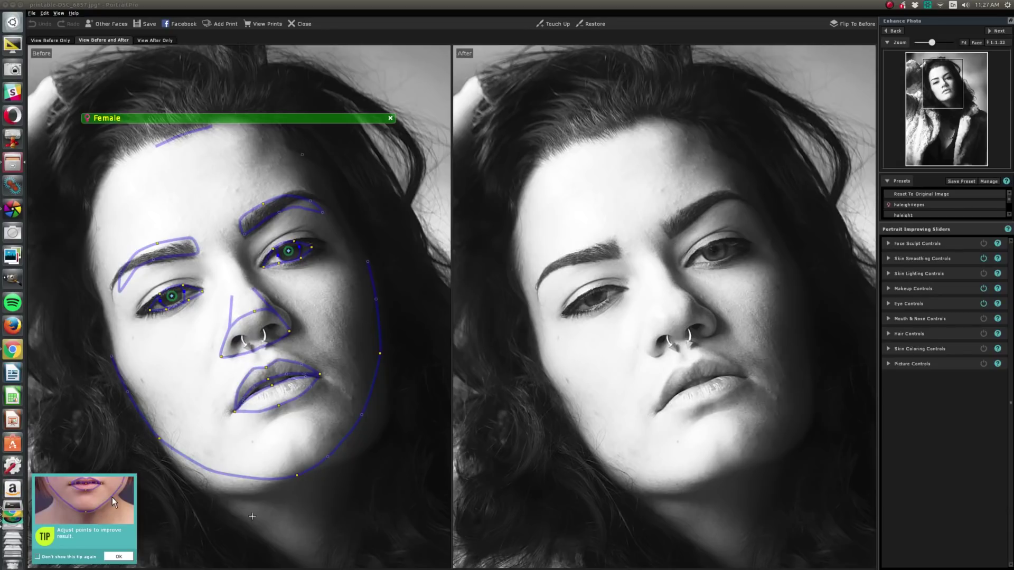
Step: Adjust the face outline points along the jaw and at the inner end of one eyebrow, and show only the retouched image
{"action": "left_click_drag", "start_coordinate": [210, 473], "coordinate": [207, 485]}
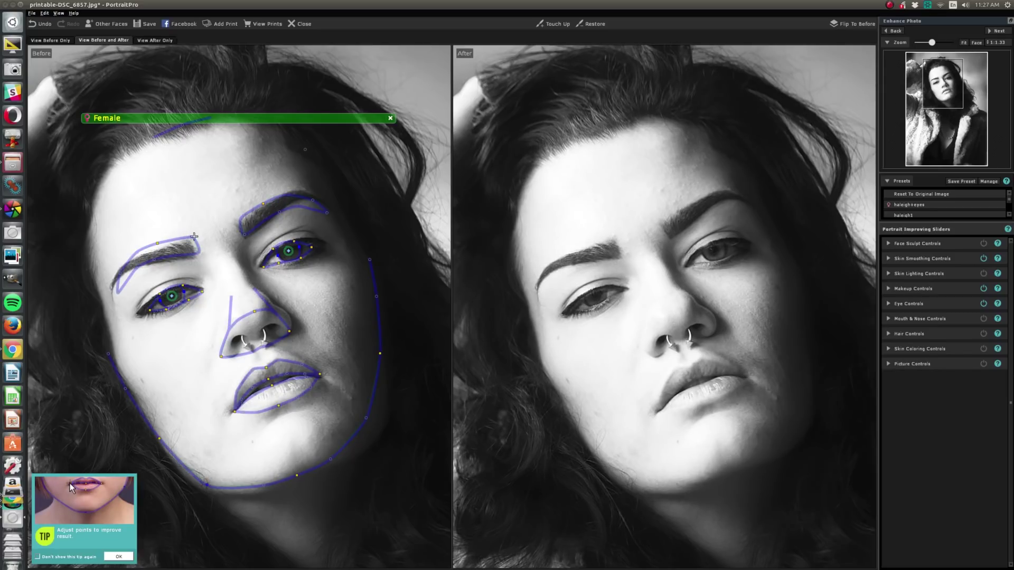
{"action": "left_click_drag", "start_coordinate": [200, 252], "coordinate": [197, 257]}
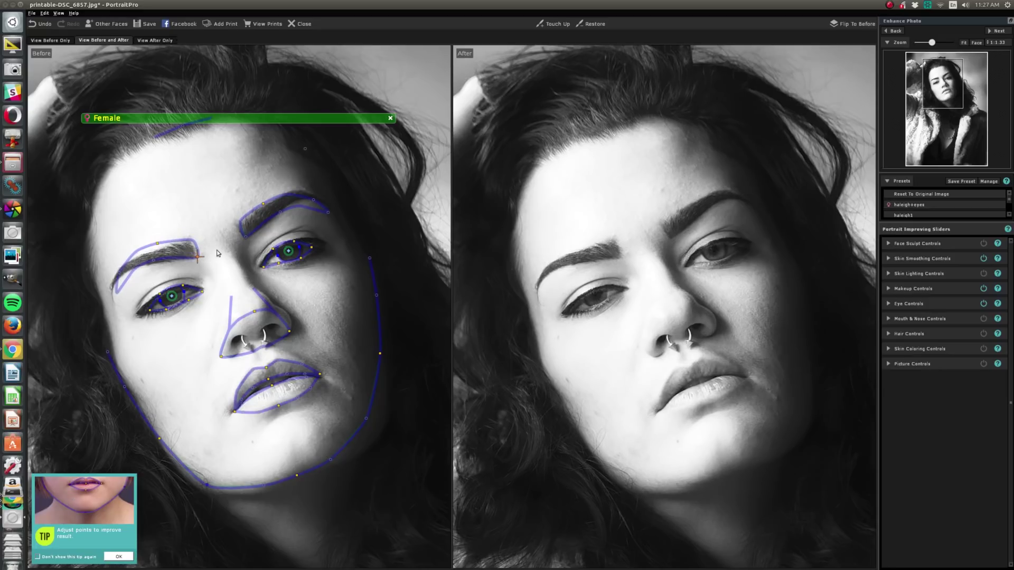
{"action": "scroll", "coordinate": [666, 309], "scroll_direction": "down", "scroll_amount": 1}
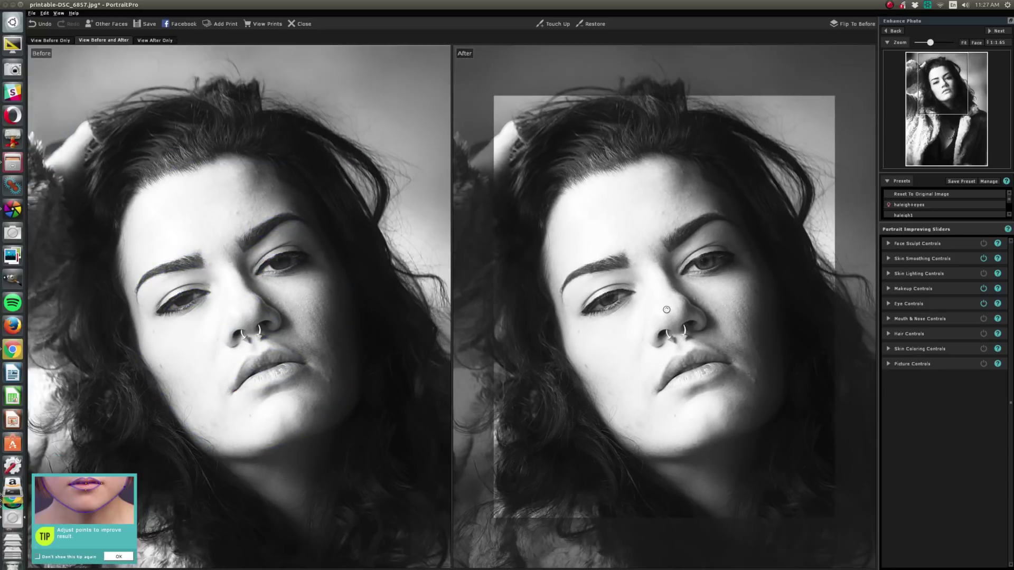
{"action": "mouse_move", "coordinate": [256, 90]}
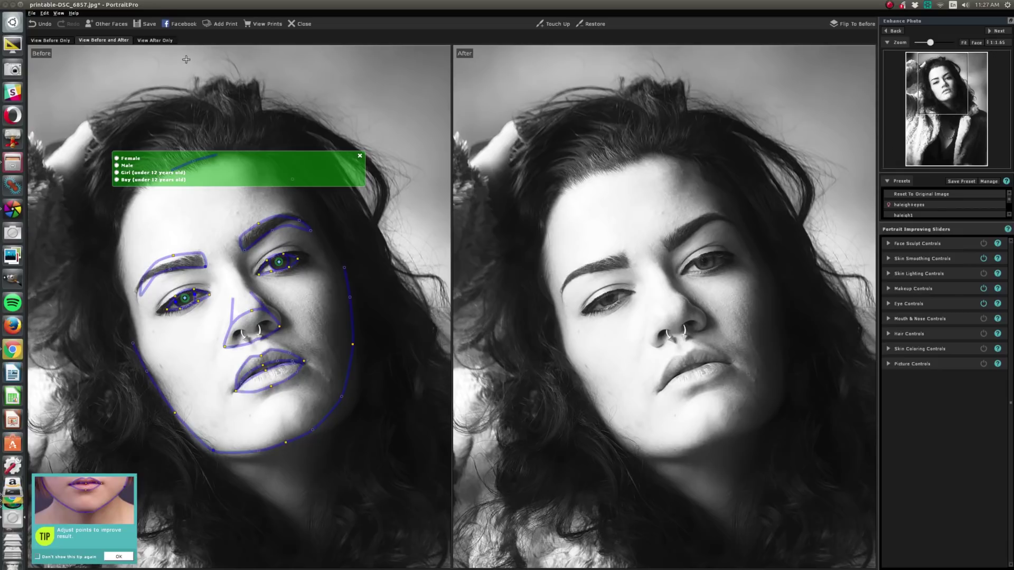
{"action": "left_click", "coordinate": [148, 40]}
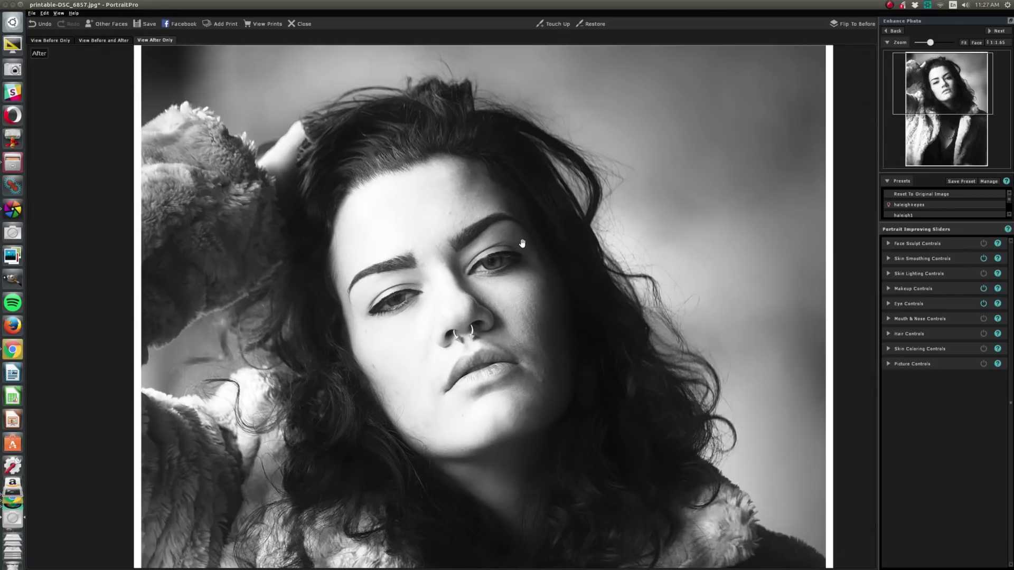
{"action": "scroll", "coordinate": [522, 242], "scroll_direction": "down", "scroll_amount": 1}
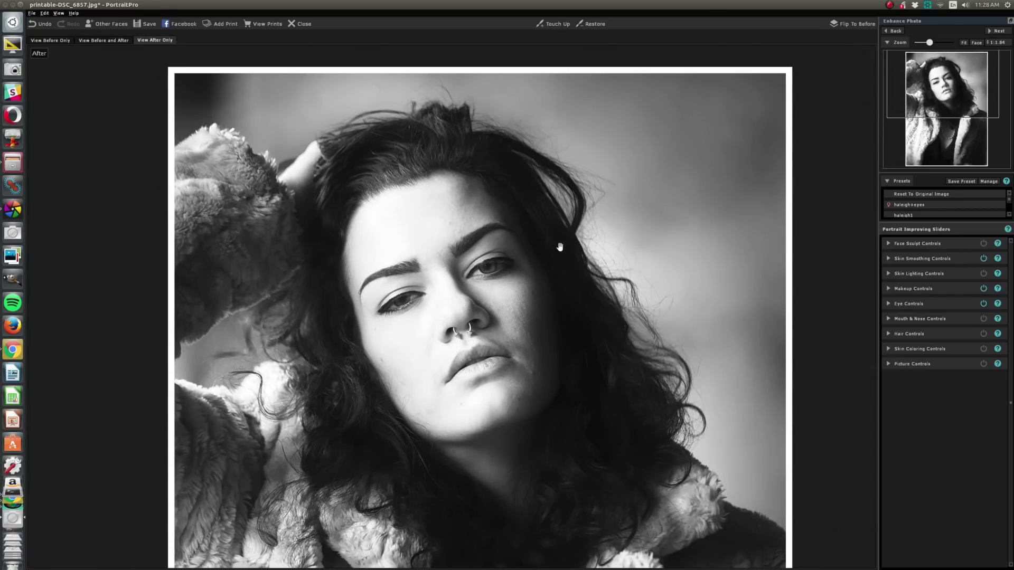
Step: Try the Female Standard, Female - Glamorous and Female - No Sculpt presets, and return to the custom eyes preset
{"action": "scroll", "coordinate": [917, 205], "scroll_direction": "down", "scroll_amount": 2}
{"action": "left_click", "coordinate": [930, 203]}
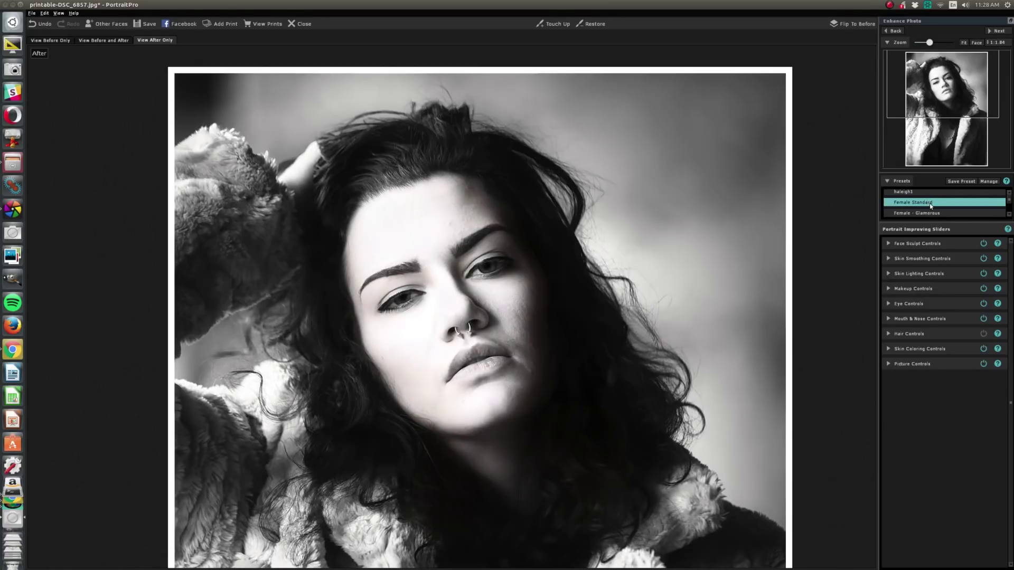
{"action": "left_click", "coordinate": [929, 212]}
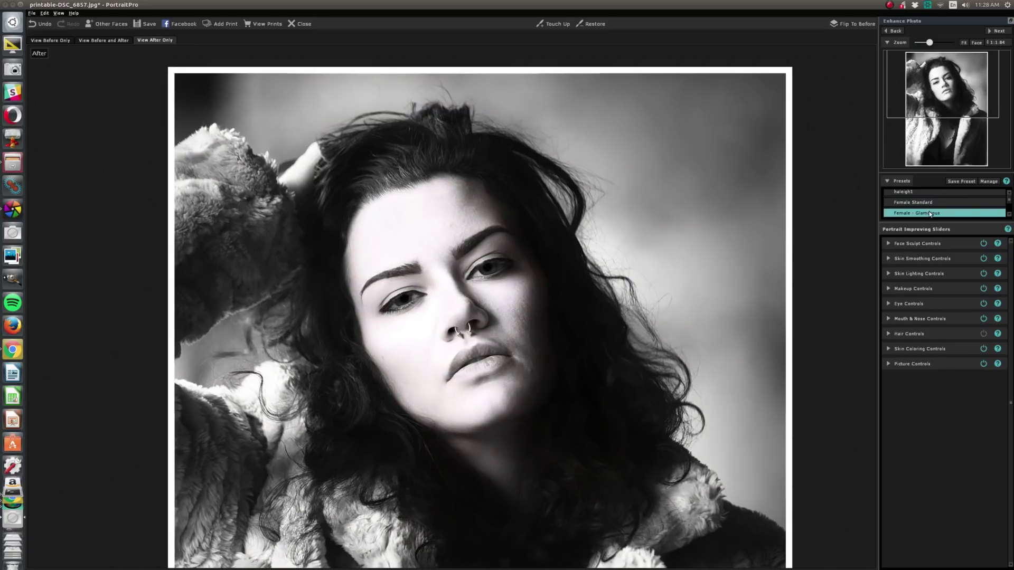
{"action": "scroll", "coordinate": [931, 213], "scroll_direction": "down", "scroll_amount": 2}
{"action": "left_click", "coordinate": [930, 201]}
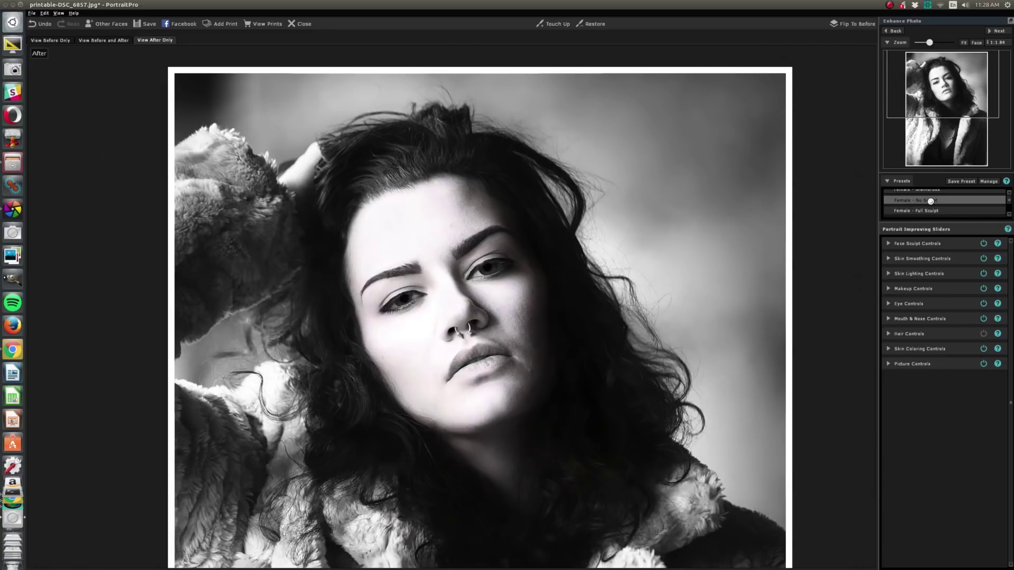
{"action": "scroll", "coordinate": [931, 204], "scroll_direction": "up", "scroll_amount": 5}
{"action": "left_click", "coordinate": [919, 208]}
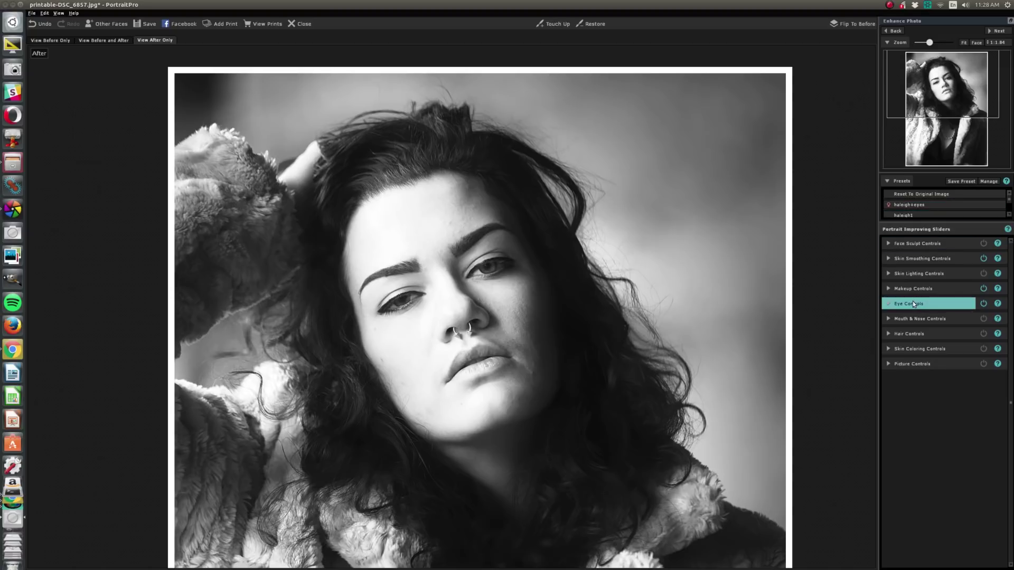
Step: Set skin smoothing Around Eyes to 80 with Imperfections, Thin Wrinkles, Fine Shadows and Remove Pores at 0, and compare before and after
{"action": "left_click", "coordinate": [890, 260]}
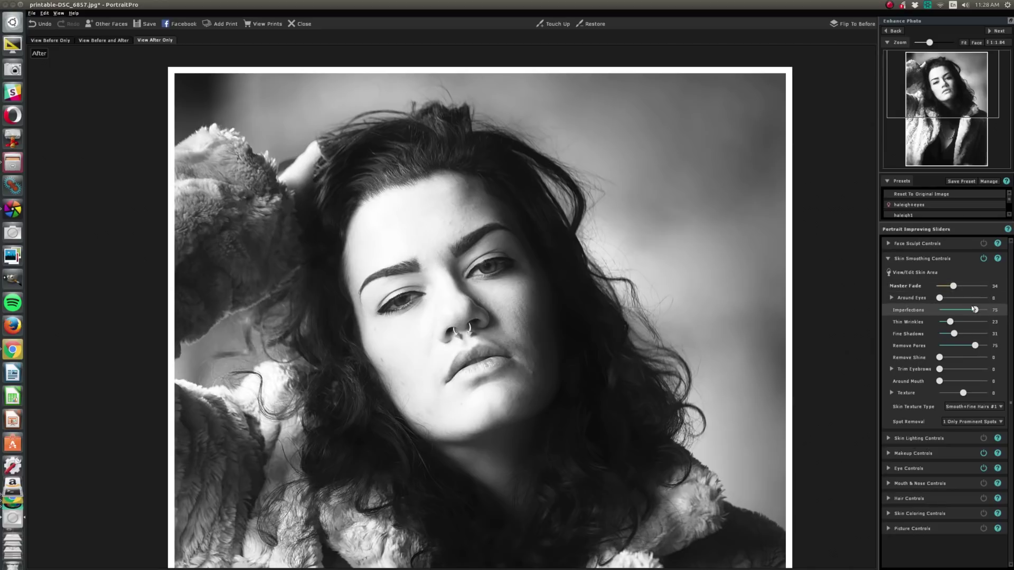
{"action": "left_click_drag", "start_coordinate": [974, 309], "coordinate": [939, 346]}
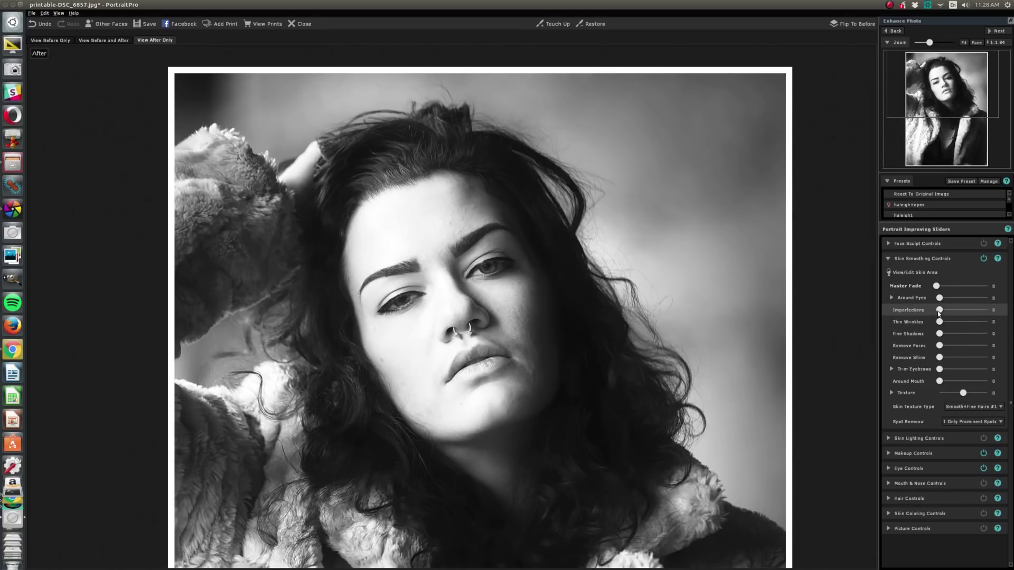
{"action": "left_click_drag", "start_coordinate": [939, 311], "coordinate": [977, 299]}
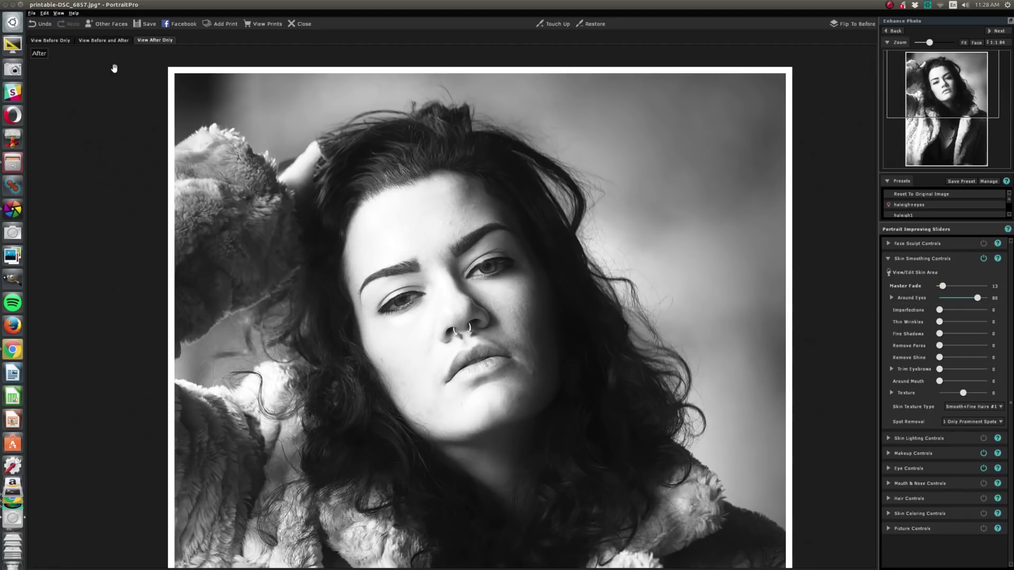
{"action": "left_click", "coordinate": [101, 41]}
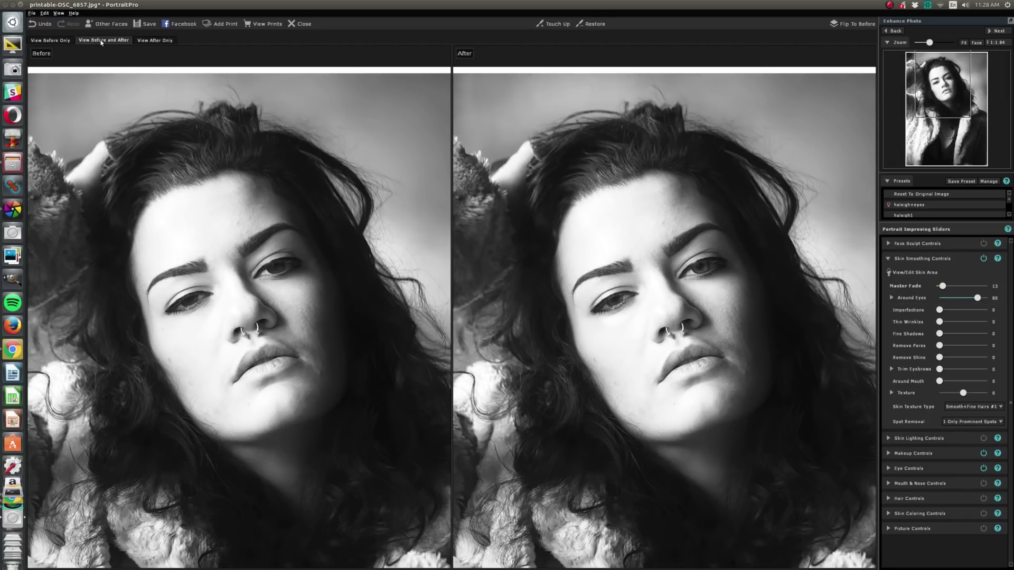
{"action": "mouse_move", "coordinate": [275, 264]}
{"action": "left_click", "coordinate": [154, 40]}
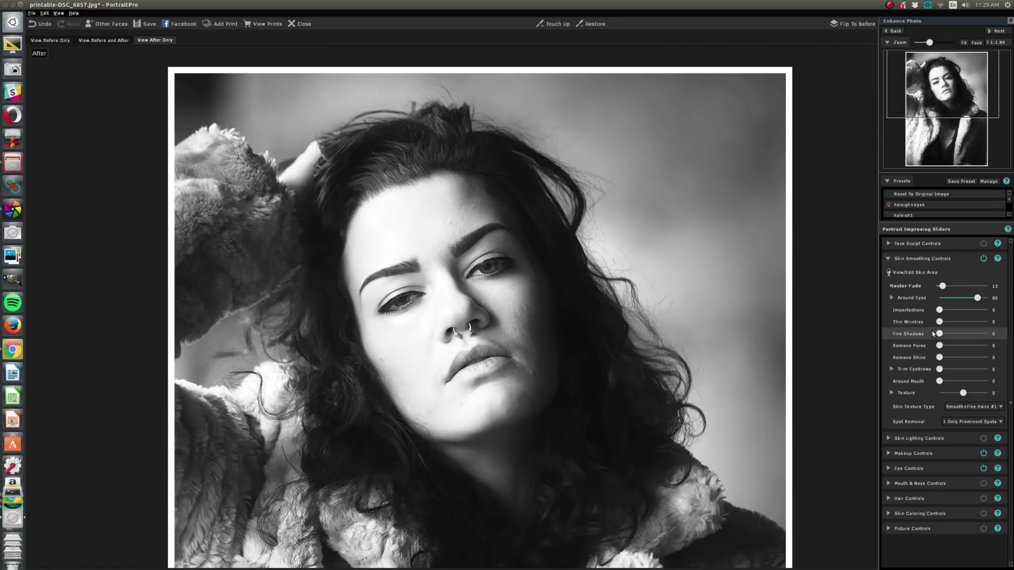
Step: Set the skin's Thin Wrinkles to 88, Fine Shadows to 85 and Remove Pores to 27, and touch up the blemishes on the face
{"action": "left_click_drag", "start_coordinate": [939, 334], "coordinate": [980, 336]}
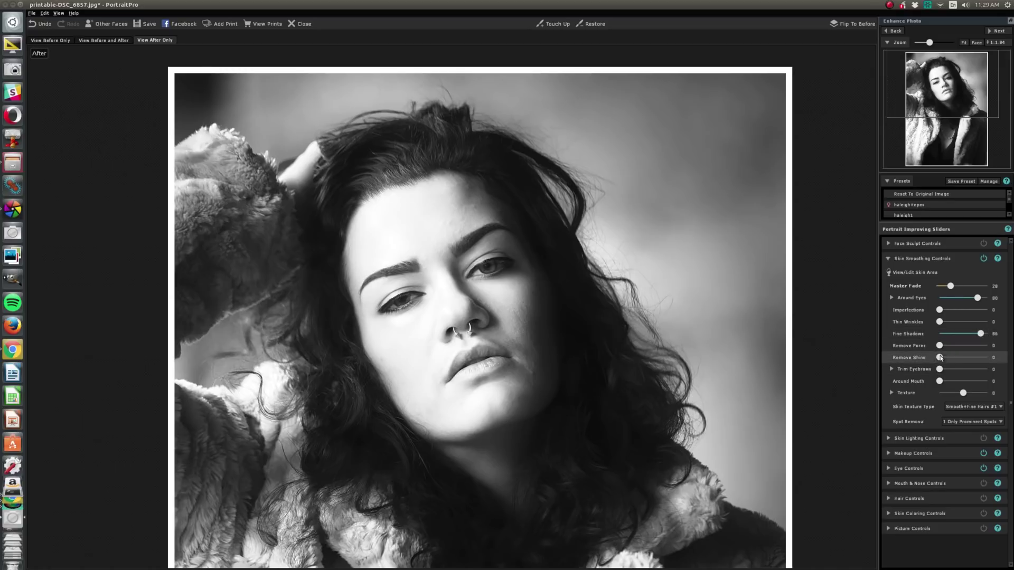
{"action": "left_click_drag", "start_coordinate": [940, 322], "coordinate": [952, 346]}
{"action": "left_click", "coordinate": [554, 24]}
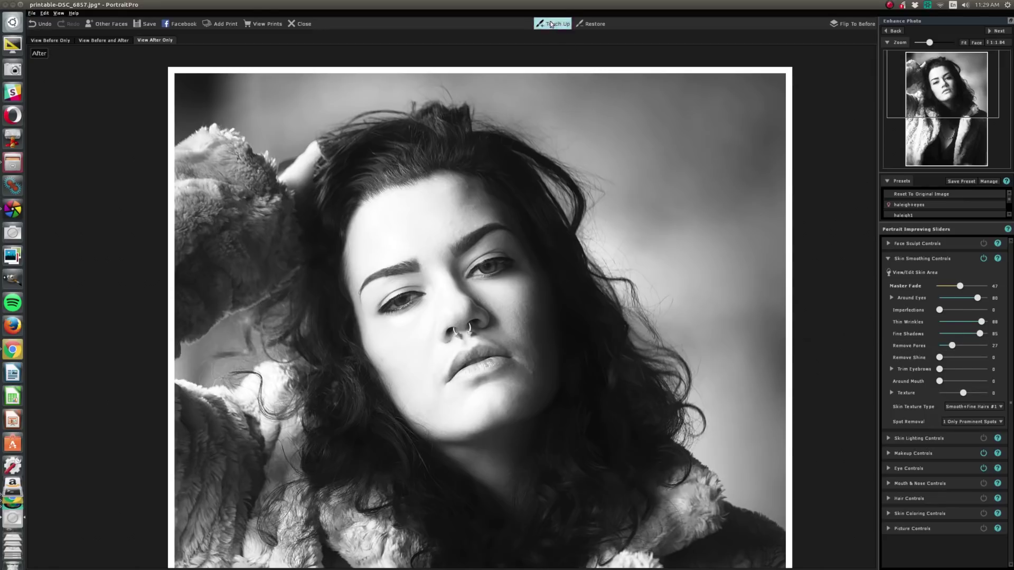
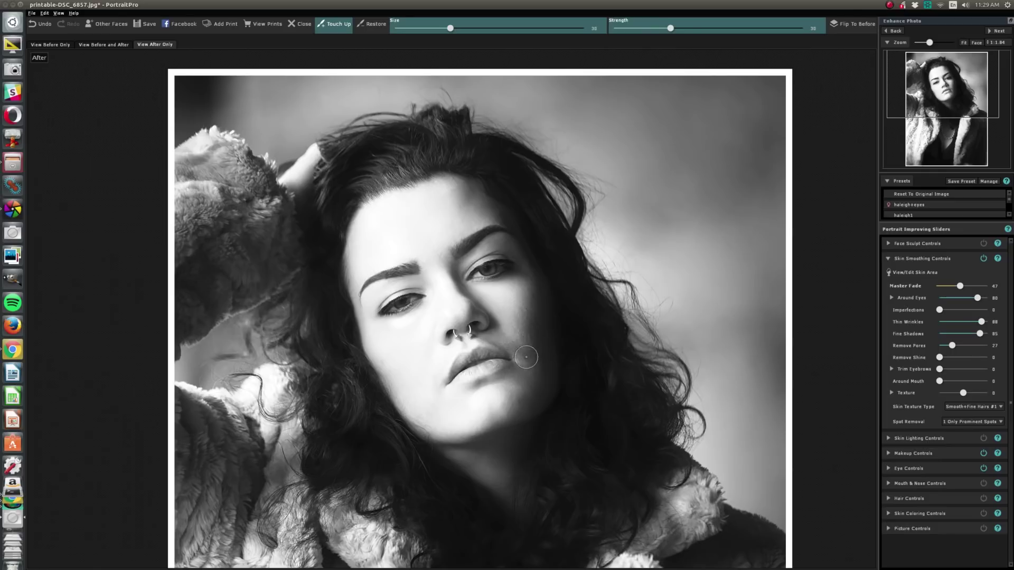
{"action": "scroll", "coordinate": [540, 357], "scroll_direction": "down", "scroll_amount": 1}
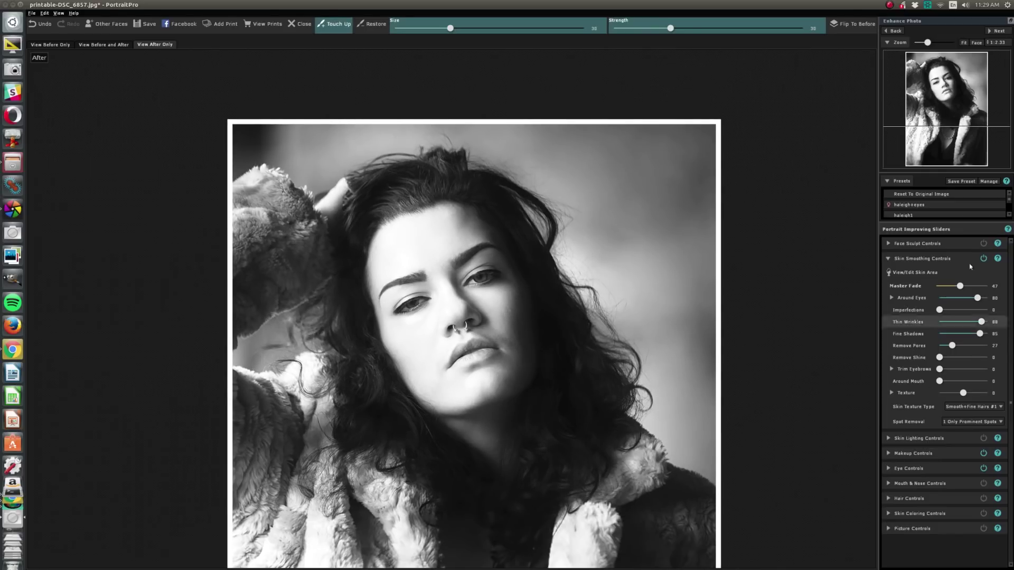
Step: Set Whiten Eyes to 33 and Brighten Iris to 20 for the portrait's eyes
{"action": "left_click", "coordinate": [944, 257]}
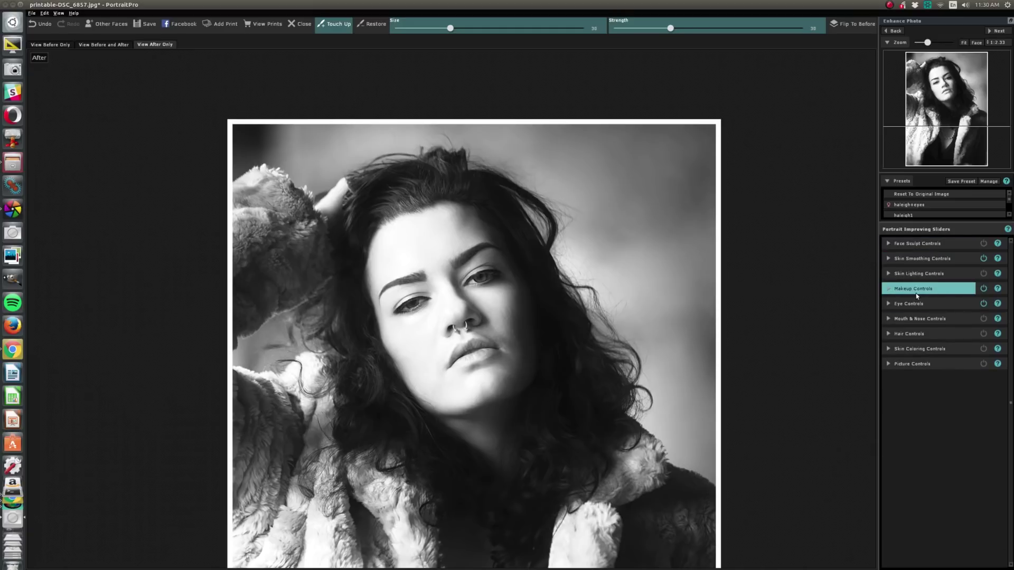
{"action": "left_click", "coordinate": [892, 306]}
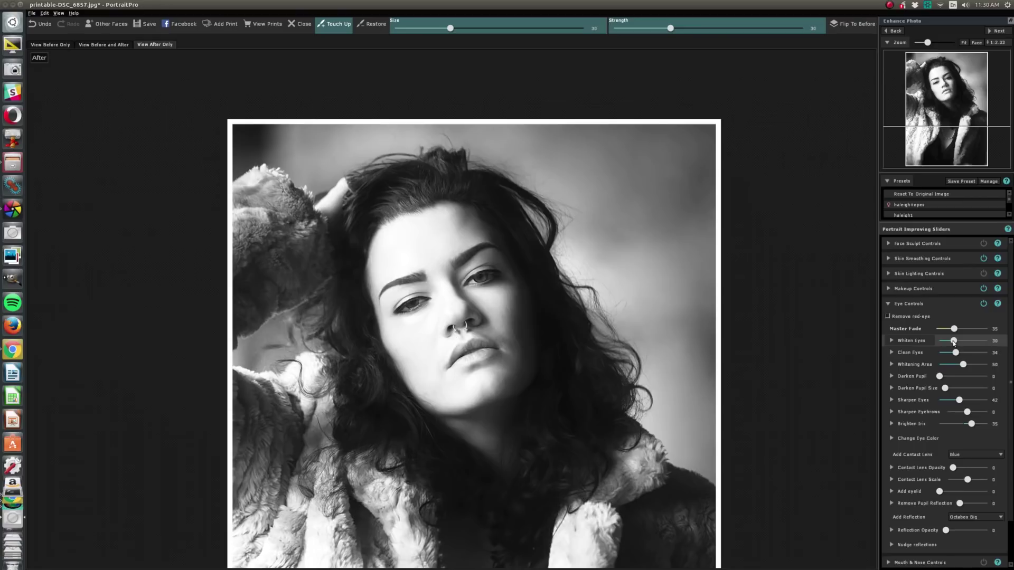
{"action": "left_click_drag", "start_coordinate": [953, 342], "coordinate": [955, 341]}
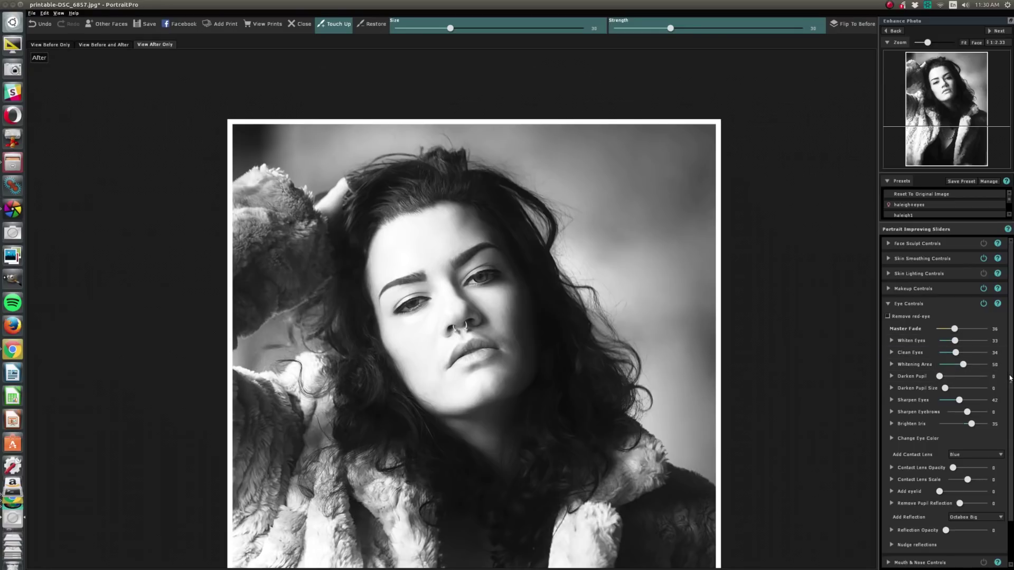
{"action": "scroll", "coordinate": [974, 396], "scroll_direction": "down", "scroll_amount": 1}
{"action": "mouse_move", "coordinate": [975, 402]}
{"action": "left_mouse_down"}
{"action": "mouse_move", "coordinate": [984, 402]}
{"action": "mouse_move", "coordinate": [944, 401]}
{"action": "mouse_move", "coordinate": [968, 401]}
{"action": "left_mouse_up"}
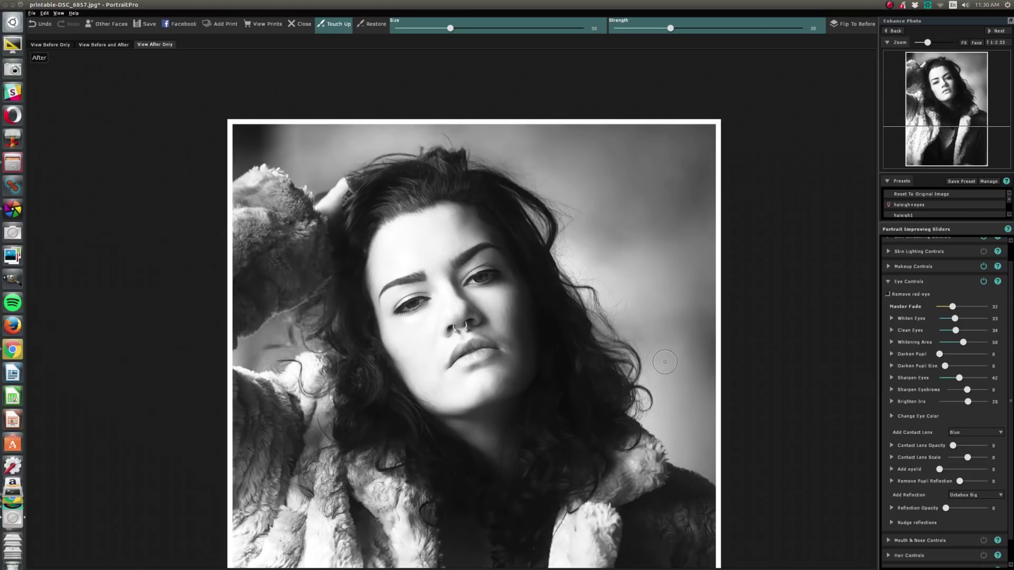
Step: Add a Chapel Window eye reflection at opacity 41 and nudge it in the left eye to -16 horizontally and -21 vertically
{"action": "scroll", "coordinate": [664, 361], "scroll_direction": "down", "scroll_amount": 1}
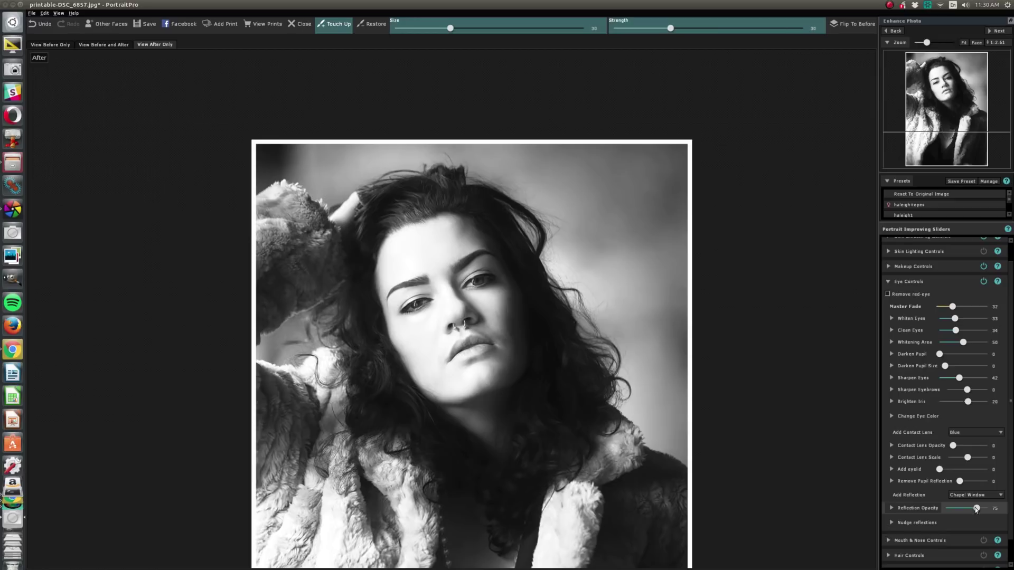
{"action": "left_click_drag", "start_coordinate": [976, 508], "coordinate": [962, 509]}
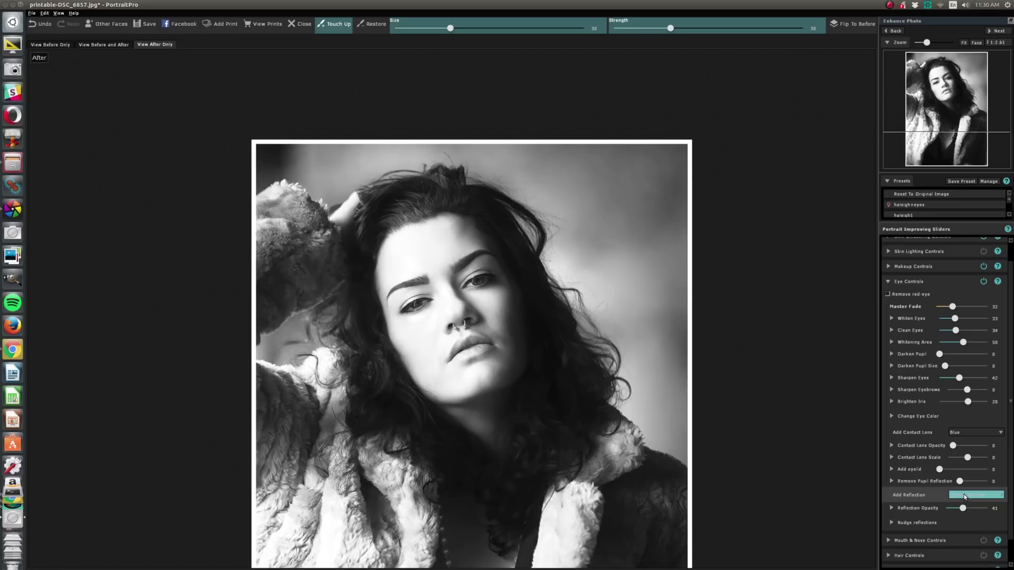
{"action": "left_click", "coordinate": [907, 523]}
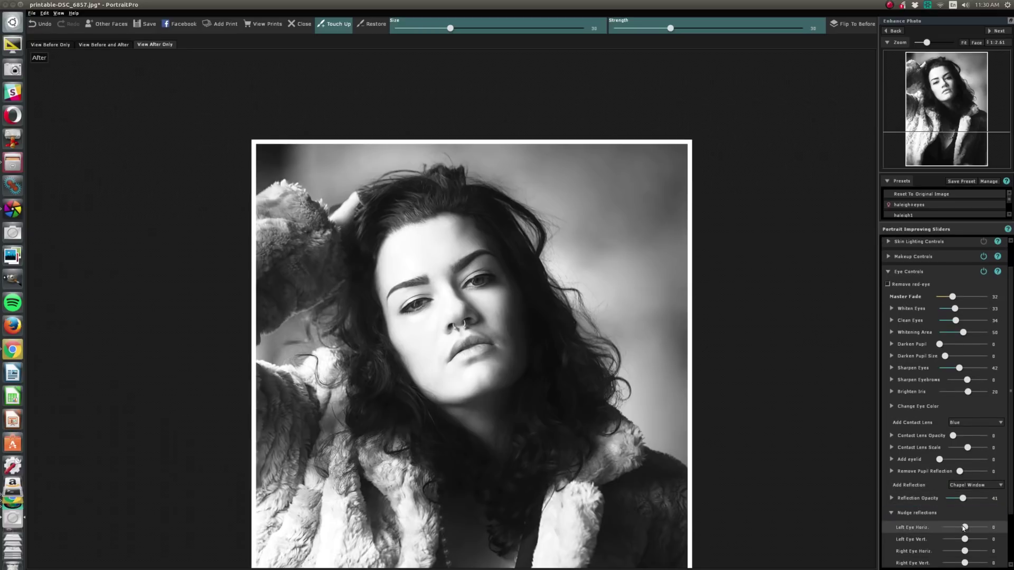
{"action": "left_click_drag", "start_coordinate": [964, 527], "coordinate": [961, 527]}
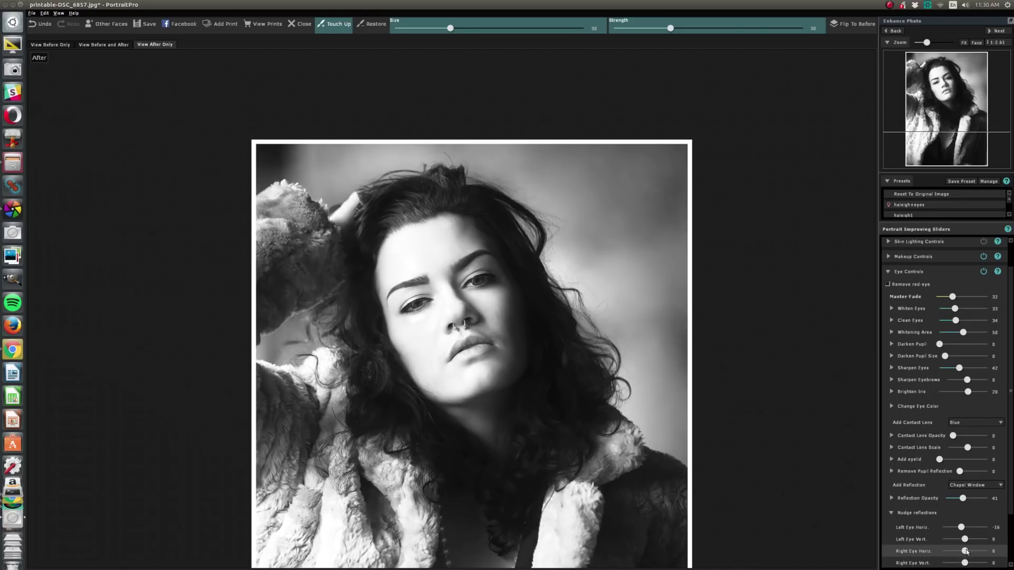
{"action": "mouse_move", "coordinate": [965, 539]}
{"action": "left_mouse_down"}
{"action": "mouse_move", "coordinate": [953, 540]}
{"action": "mouse_move", "coordinate": [966, 542]}
{"action": "mouse_move", "coordinate": [961, 527]}
{"action": "left_mouse_up"}
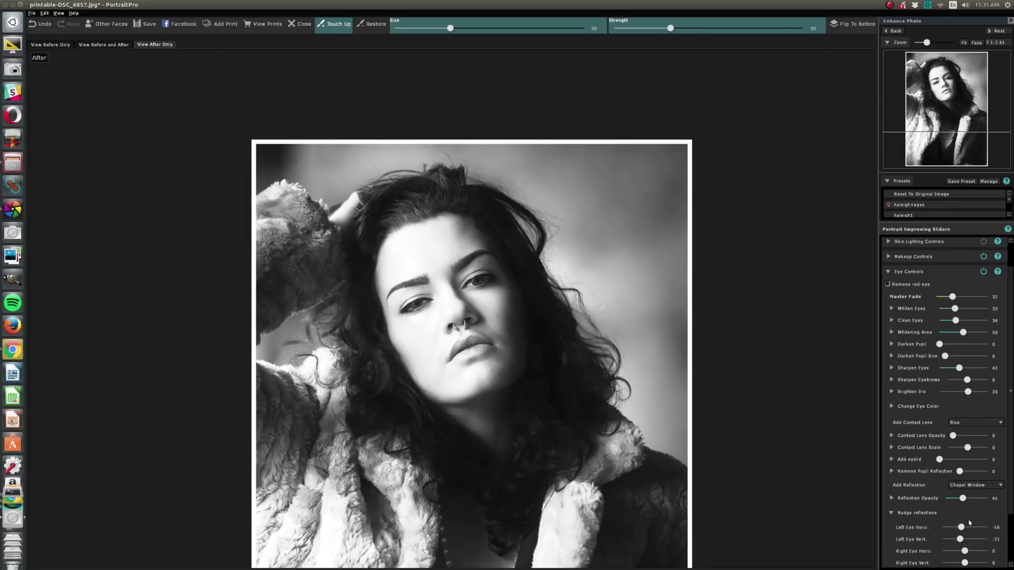
Step: Nudge the left eye's reflection to 25 horizontally and 30 vertically
{"action": "scroll", "coordinate": [590, 448], "scroll_direction": "down", "scroll_amount": 1}
{"action": "scroll", "coordinate": [590, 448], "scroll_direction": "down", "scroll_amount": 1}
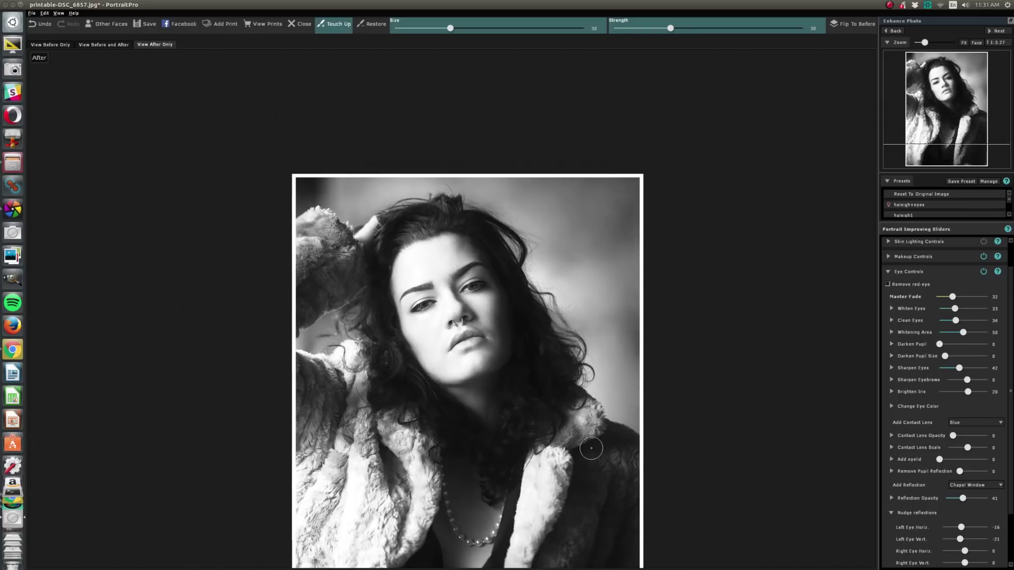
{"action": "scroll", "coordinate": [561, 410], "scroll_direction": "up", "scroll_amount": 7}
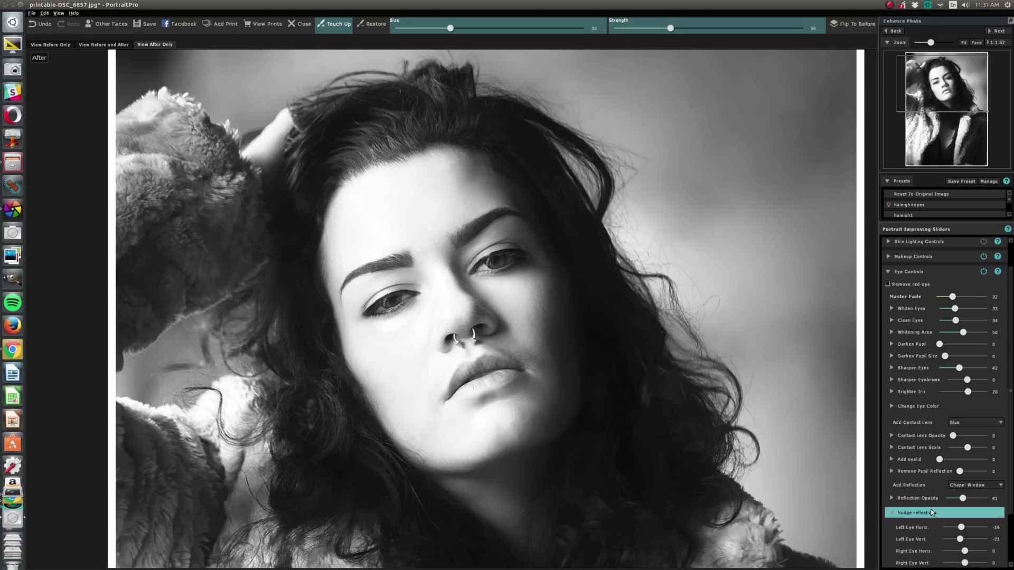
{"action": "mouse_move", "coordinate": [960, 528]}
{"action": "left_mouse_down"}
{"action": "mouse_move", "coordinate": [973, 528]}
{"action": "mouse_move", "coordinate": [971, 539]}
{"action": "mouse_move", "coordinate": [971, 528]}
{"action": "left_mouse_up"}
{"action": "left_click", "coordinate": [961, 539]}
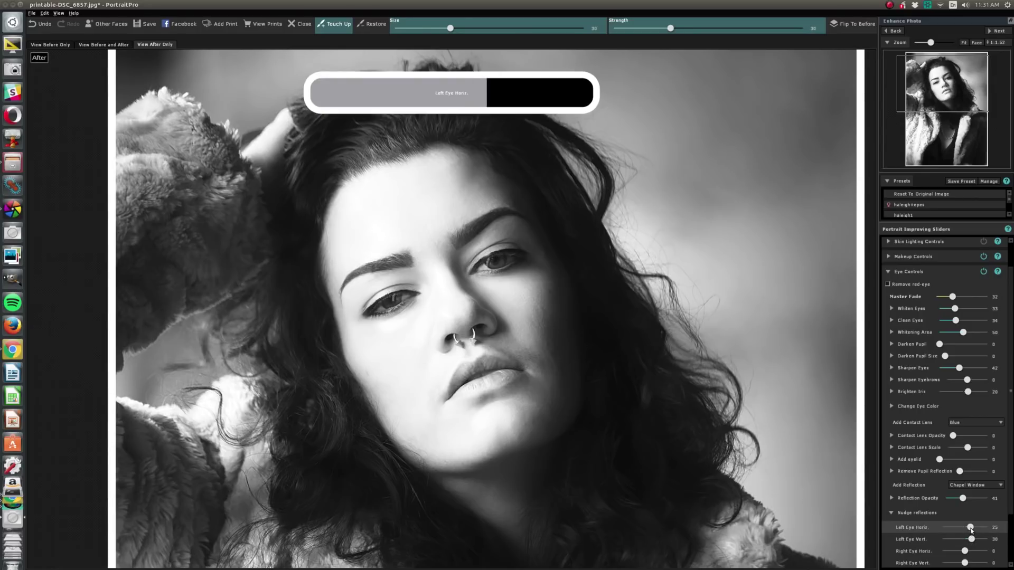
Step: Set the reflection opacity to 20, the left-eye nudge to -16 horizontal and 0 vertical, and the right-eye nudge to 0 horizontal and 55 vertical
{"action": "mouse_move", "coordinate": [965, 552]}
{"action": "left_mouse_down"}
{"action": "mouse_move", "coordinate": [967, 562]}
{"action": "mouse_move", "coordinate": [973, 551]}
{"action": "left_mouse_up"}
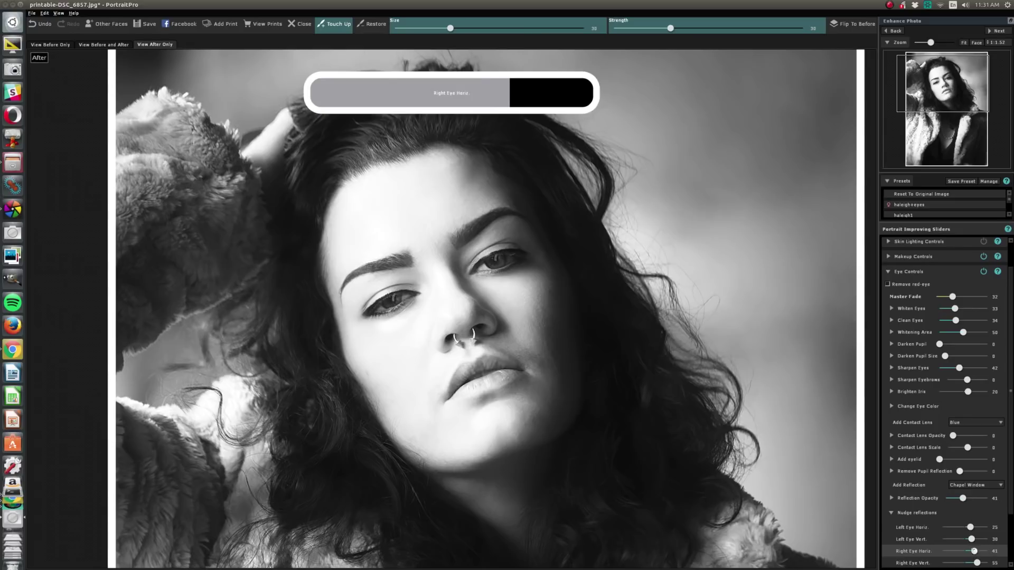
{"action": "scroll", "coordinate": [561, 428], "scroll_direction": "down", "scroll_amount": 2}
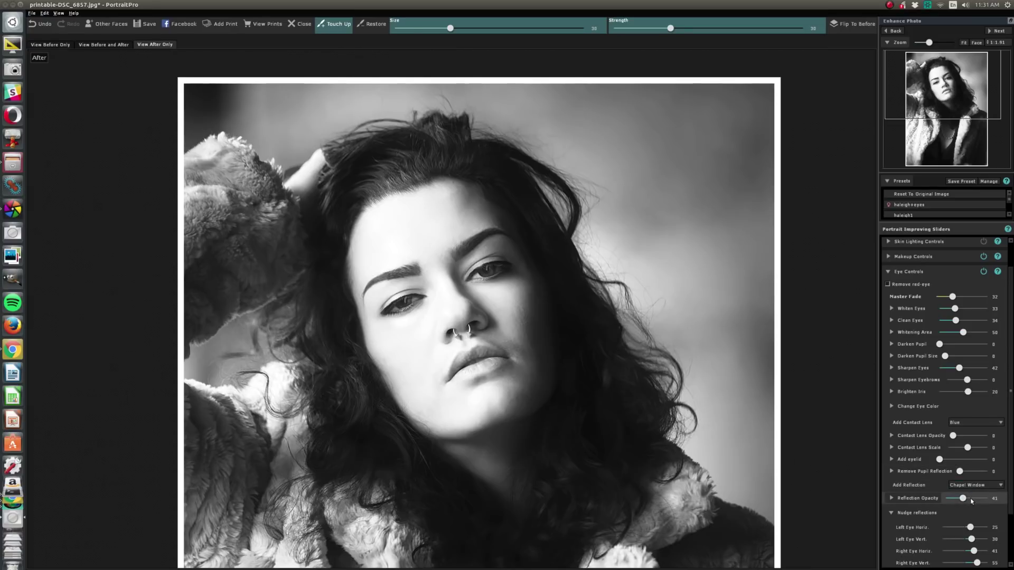
{"action": "left_click_drag", "start_coordinate": [962, 499], "coordinate": [952, 495]}
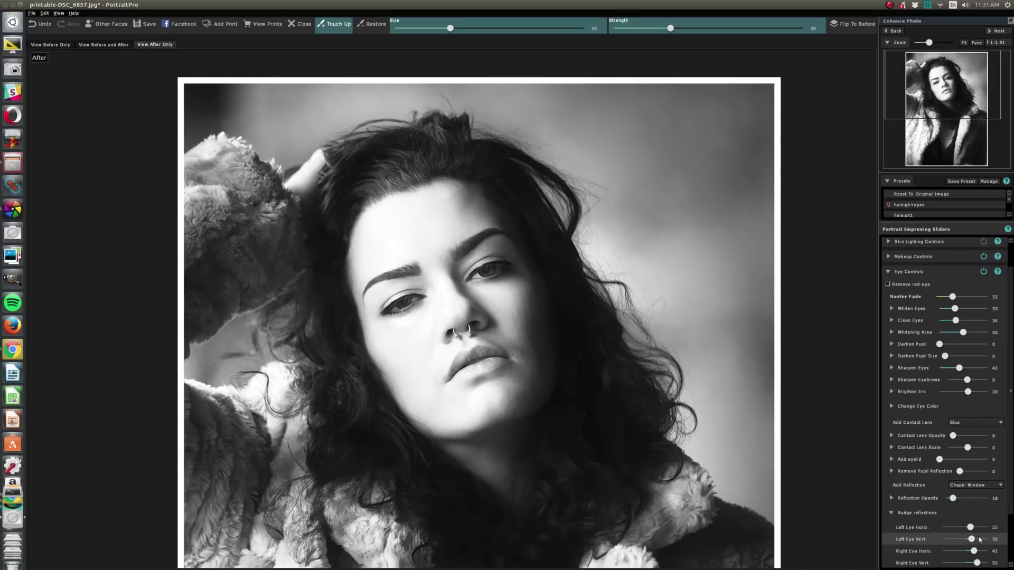
{"action": "mouse_move", "coordinate": [971, 540]}
{"action": "left_mouse_down"}
{"action": "mouse_move", "coordinate": [957, 539]}
{"action": "mouse_move", "coordinate": [965, 551]}
{"action": "left_mouse_up"}
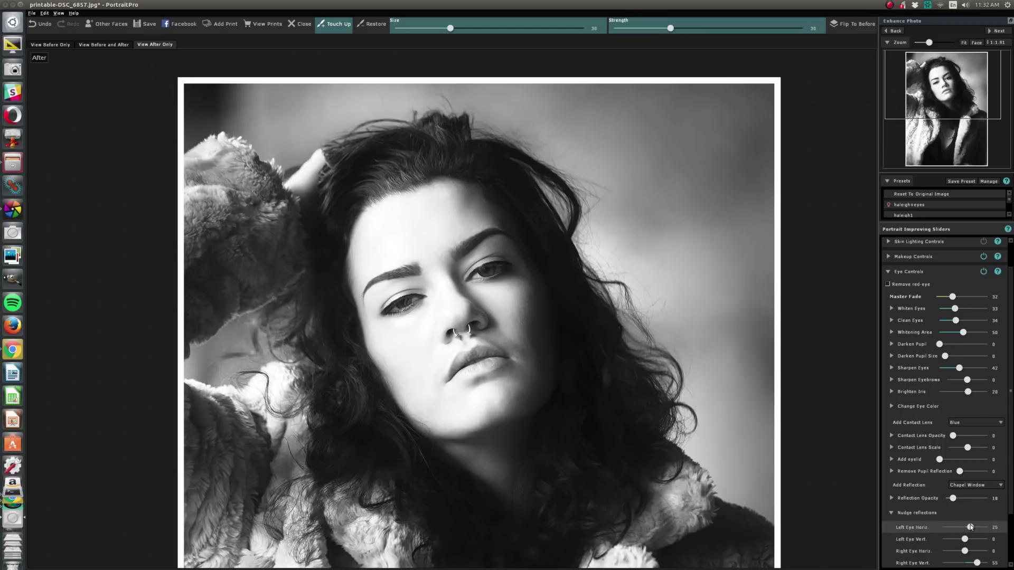
{"action": "left_click_drag", "start_coordinate": [970, 526], "coordinate": [954, 497]}
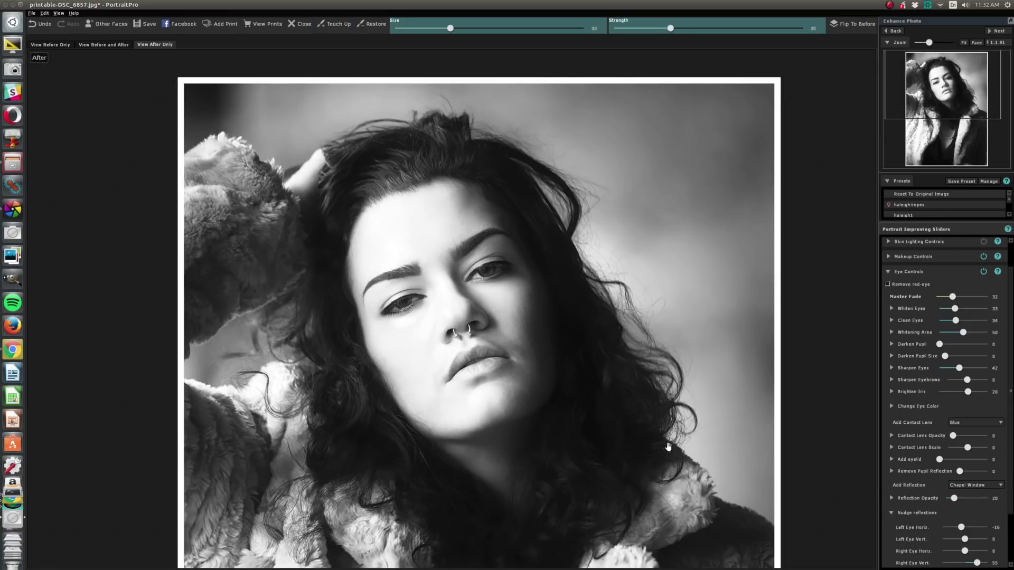
Step: Check the whole retouched portrait and save it
{"action": "scroll", "coordinate": [611, 426], "scroll_direction": "down", "scroll_amount": 3}
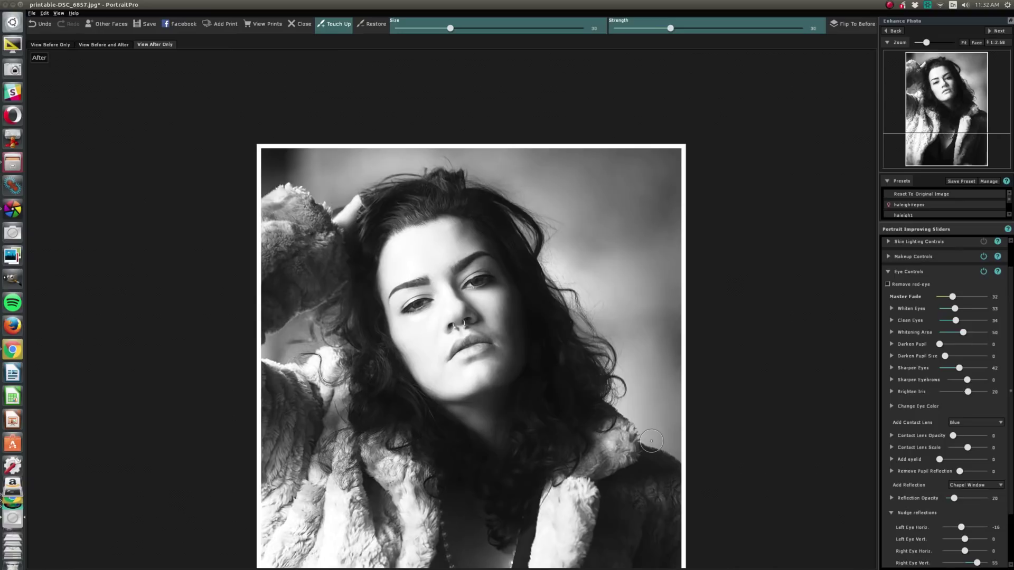
{"action": "scroll", "coordinate": [651, 441], "scroll_direction": "down", "scroll_amount": 2}
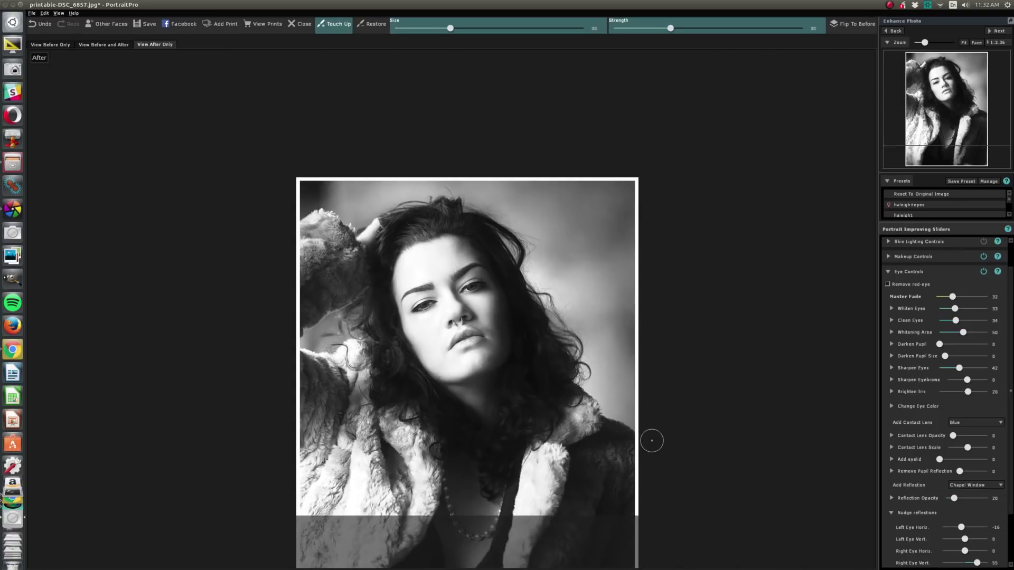
{"action": "scroll", "coordinate": [676, 442], "scroll_direction": "down", "scroll_amount": 1}
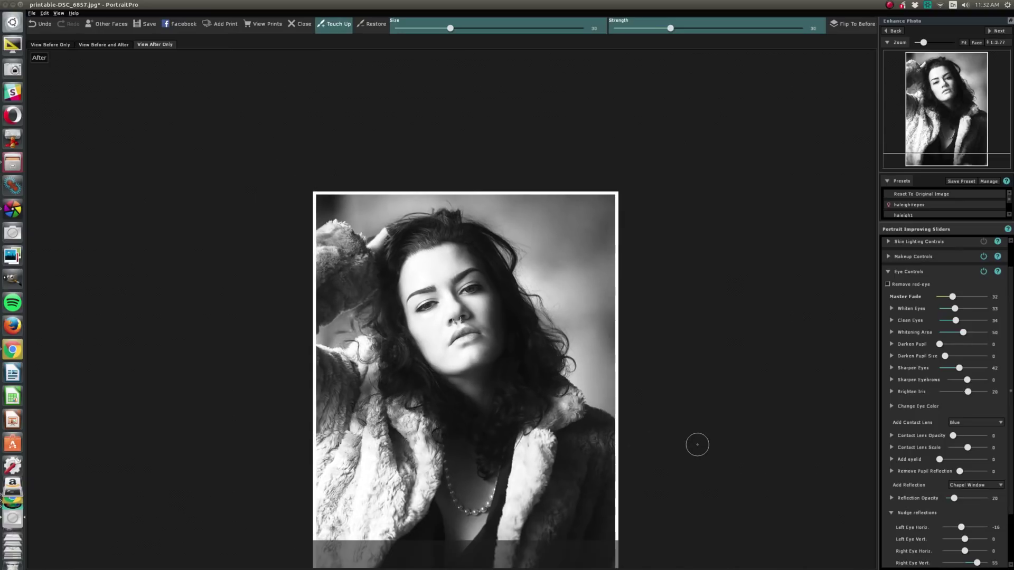
{"action": "left_click", "coordinate": [146, 24]}
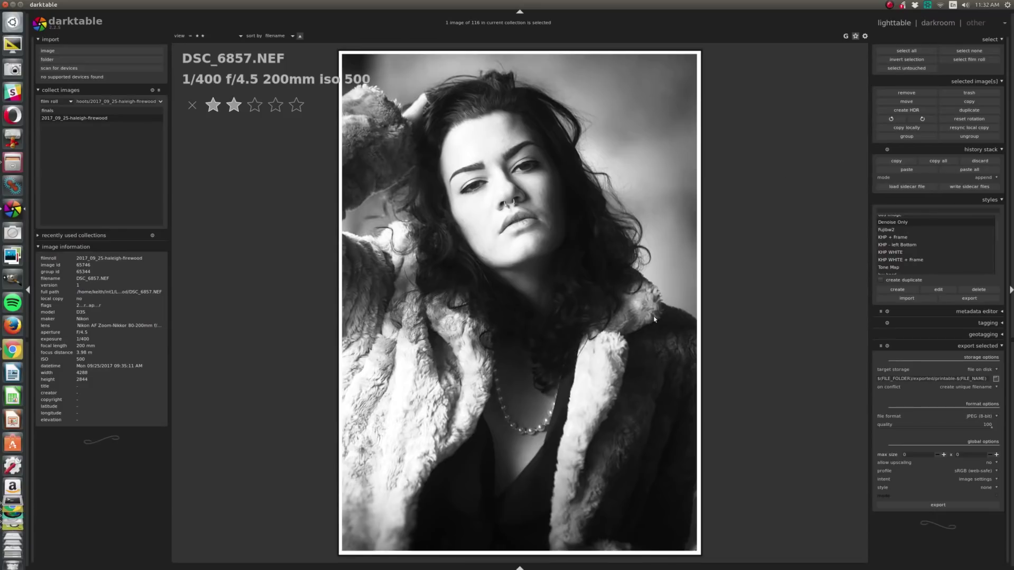
Step: Switch to darktable and copy the complete history stack of the finished portrait DSC_6857.NEF from the lighttable
{"action": "key", "text": "w"}
{"action": "scroll", "coordinate": [645, 317], "scroll_direction": "down", "scroll_amount": 1}
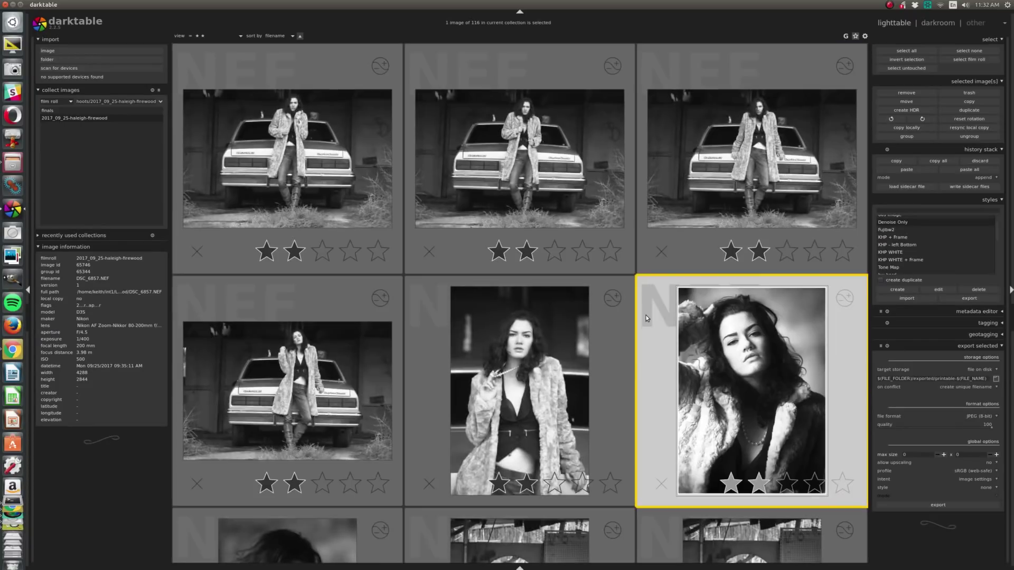
{"action": "scroll", "coordinate": [760, 370], "scroll_direction": "down", "scroll_amount": 1}
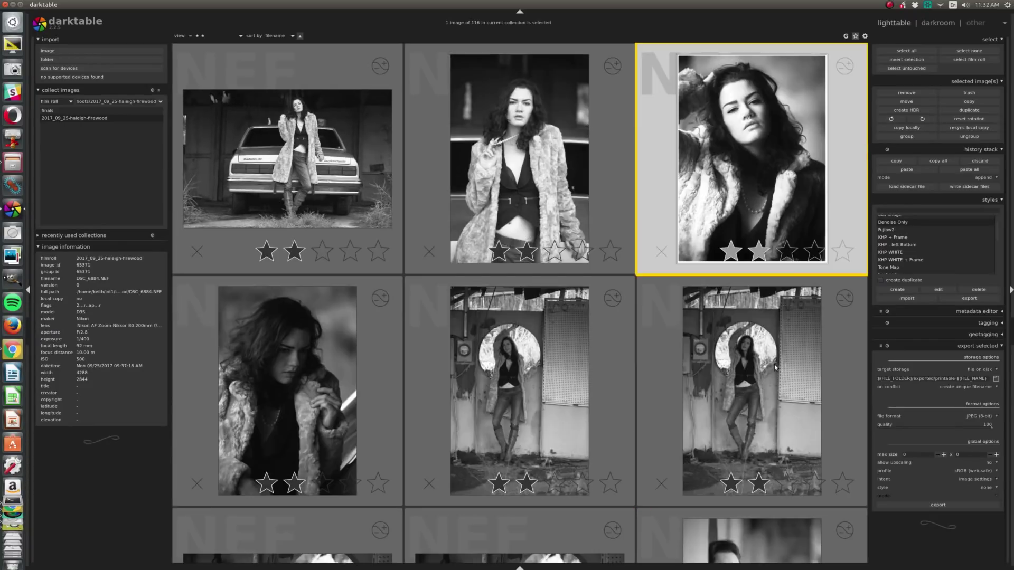
{"action": "left_click", "coordinate": [780, 191]}
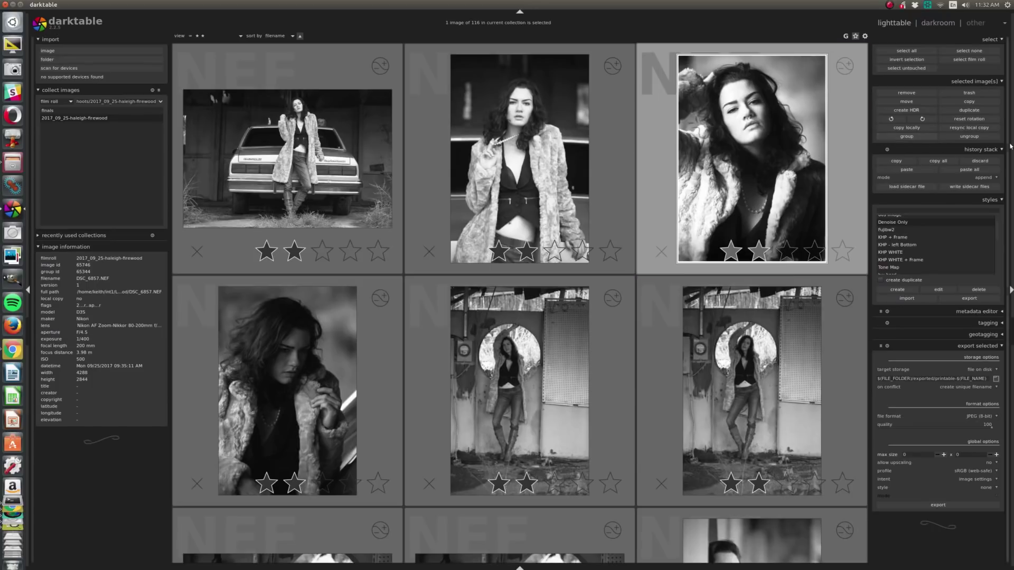
{"action": "left_click", "coordinate": [945, 162]}
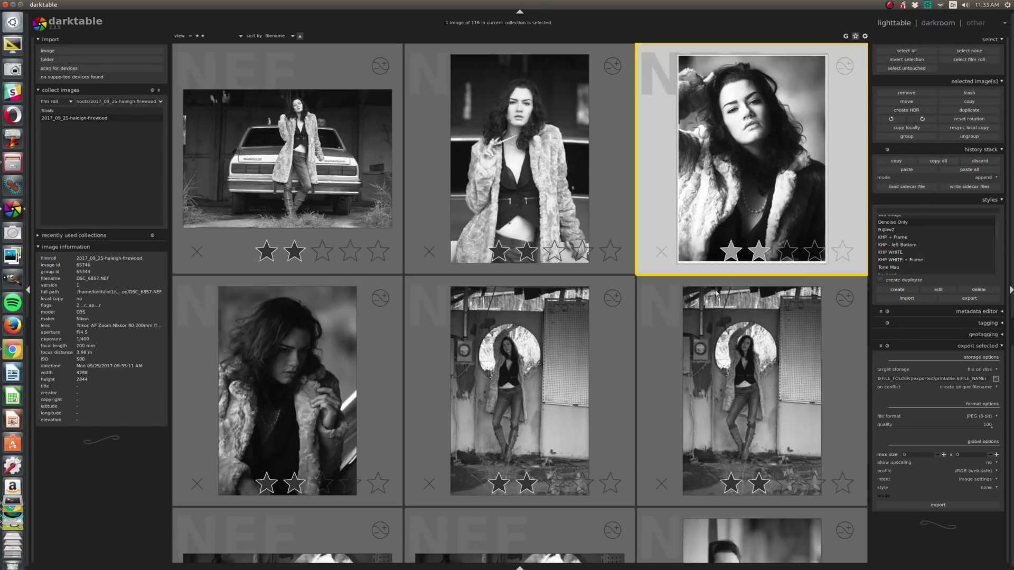
Step: Paste the copied history with all parts included onto DSC_6864.NEF and check the photo in an enlarged preview
{"action": "left_click", "coordinate": [299, 393]}
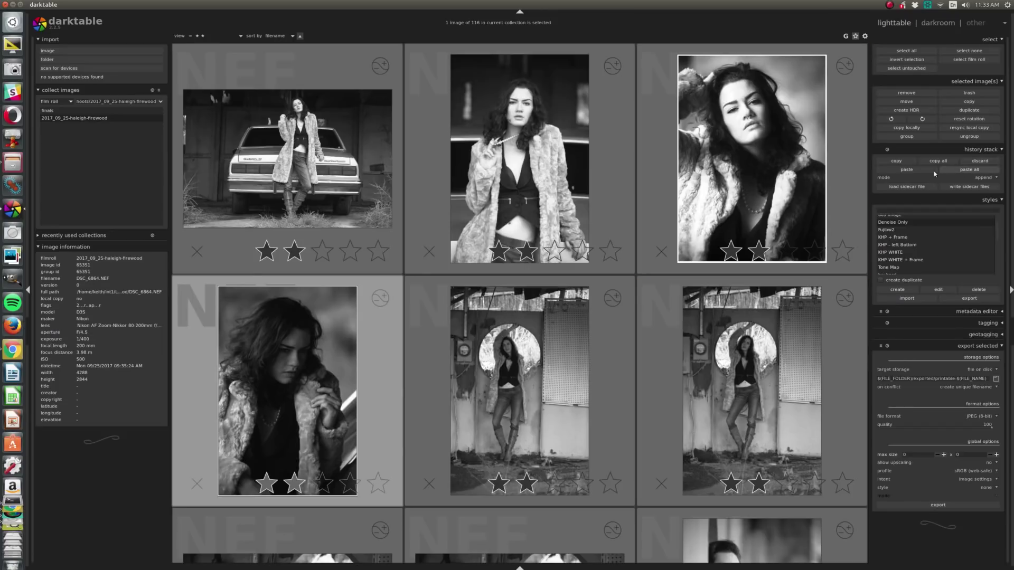
{"action": "left_click", "coordinate": [914, 171]}
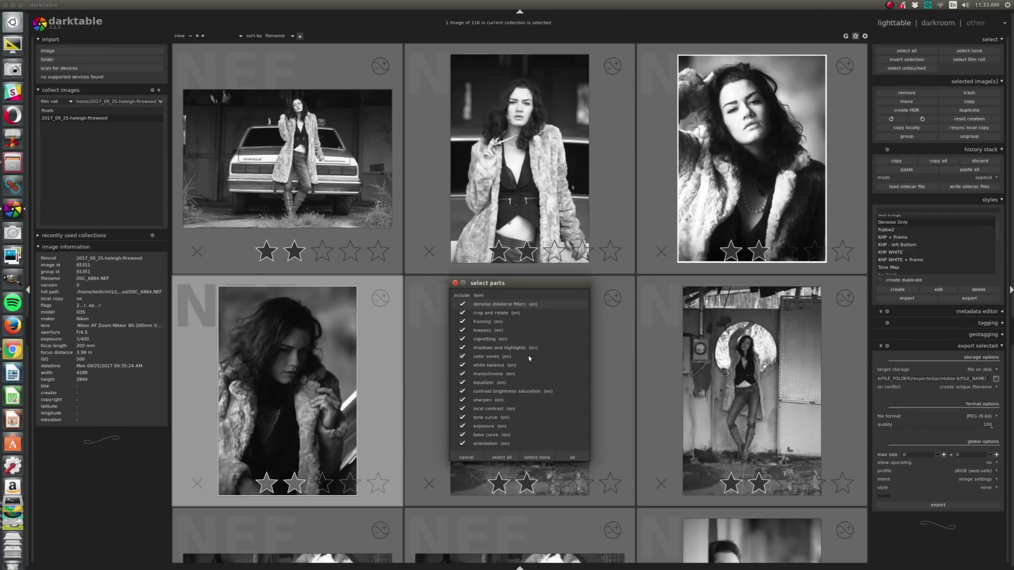
{"action": "left_click", "coordinate": [572, 457]}
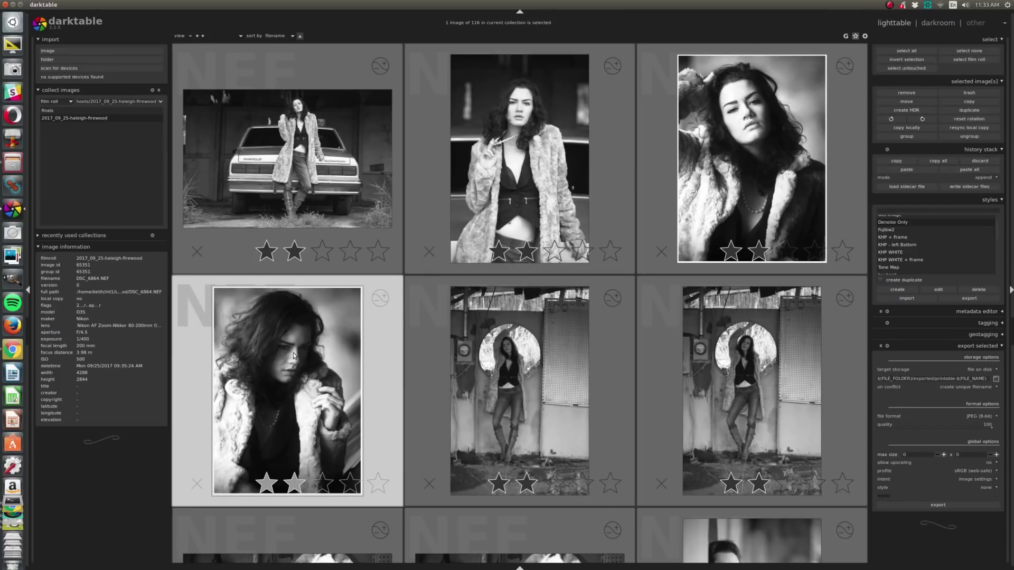
{"action": "key", "text": "w"}
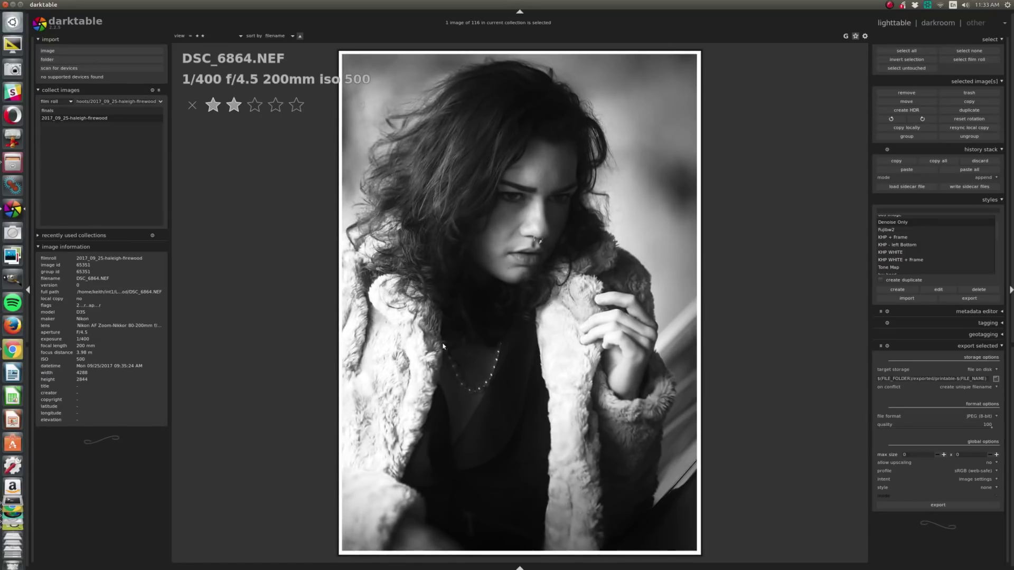
{"action": "key", "text": "w"}
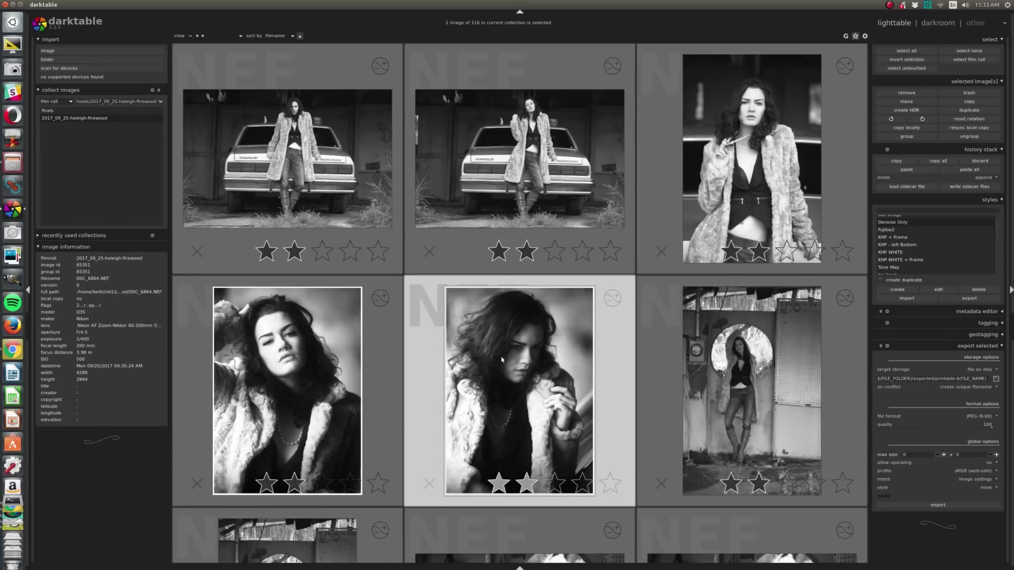
Step: Paste the entire copied history onto DSC_6845.NEF, the portrait in front of the car, and open it in the darkroom
{"action": "left_click", "coordinate": [785, 167]}
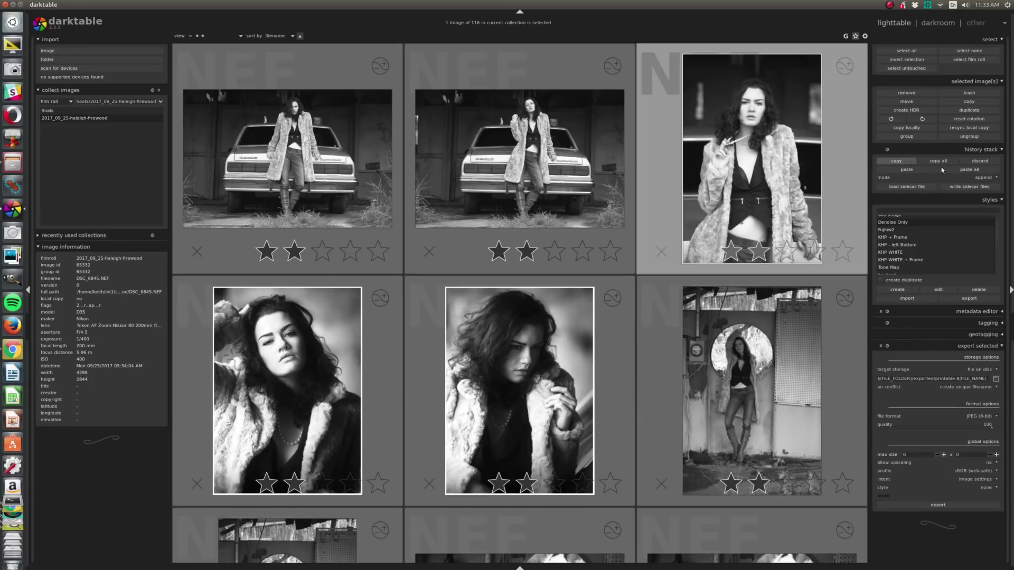
{"action": "left_click", "coordinate": [966, 169]}
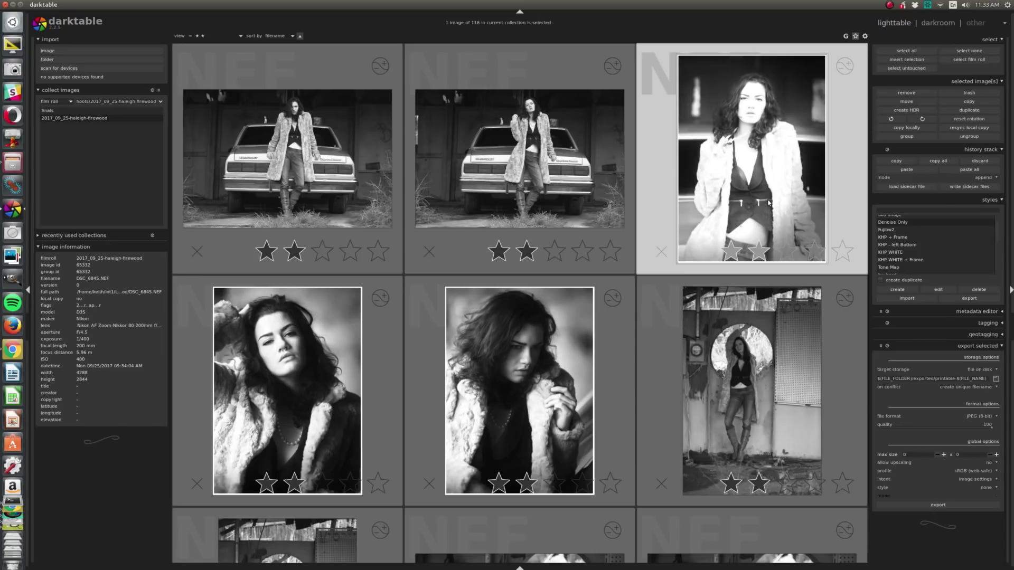
{"action": "key", "text": "d"}
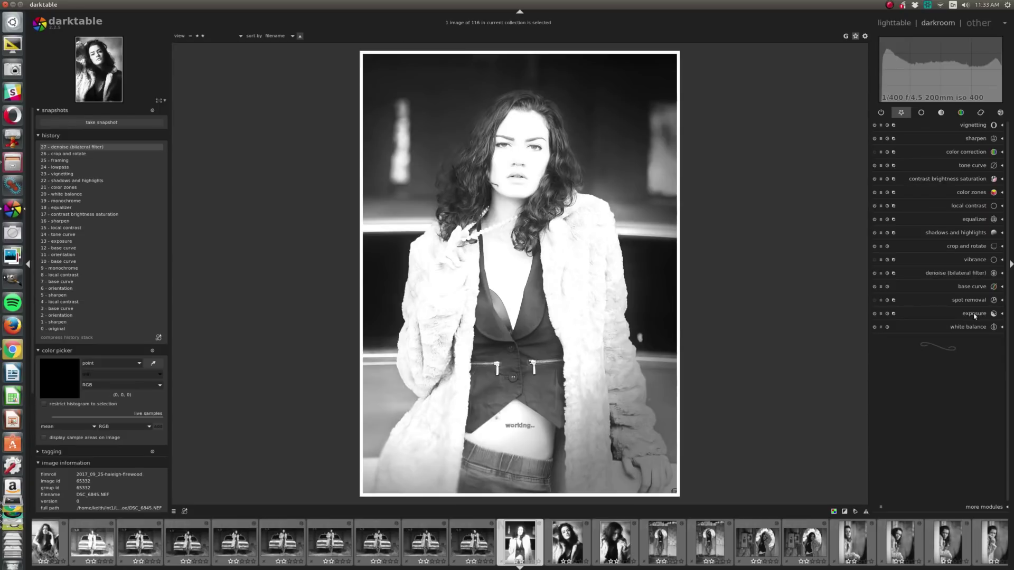
Step: Lower the exposure to 0.19 EV and turn off the bilateral-filter denoise for DSC_6845.NEF
{"action": "left_click", "coordinate": [974, 314]}
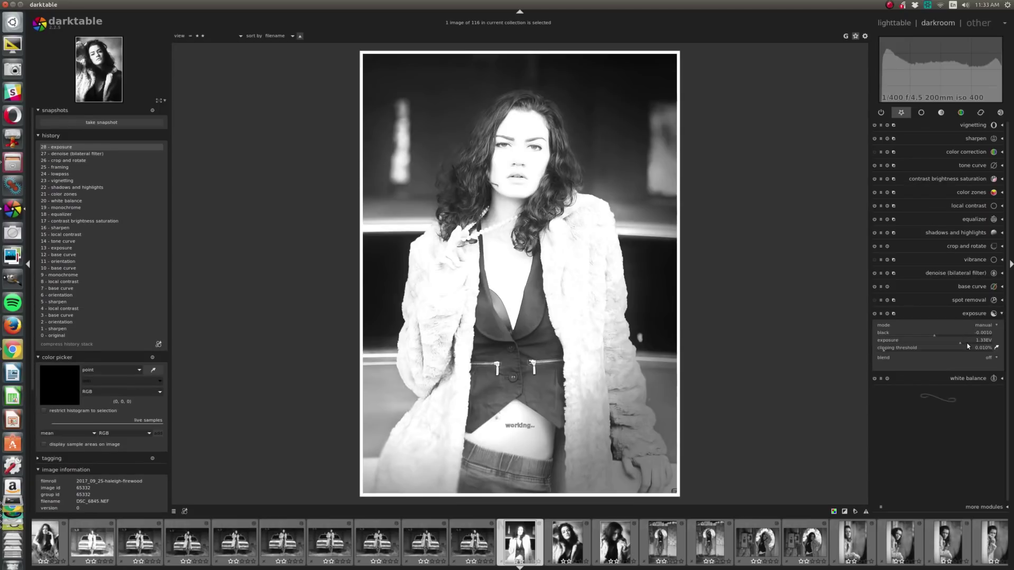
{"action": "scroll", "coordinate": [968, 346], "scroll_direction": "down", "scroll_amount": 1}
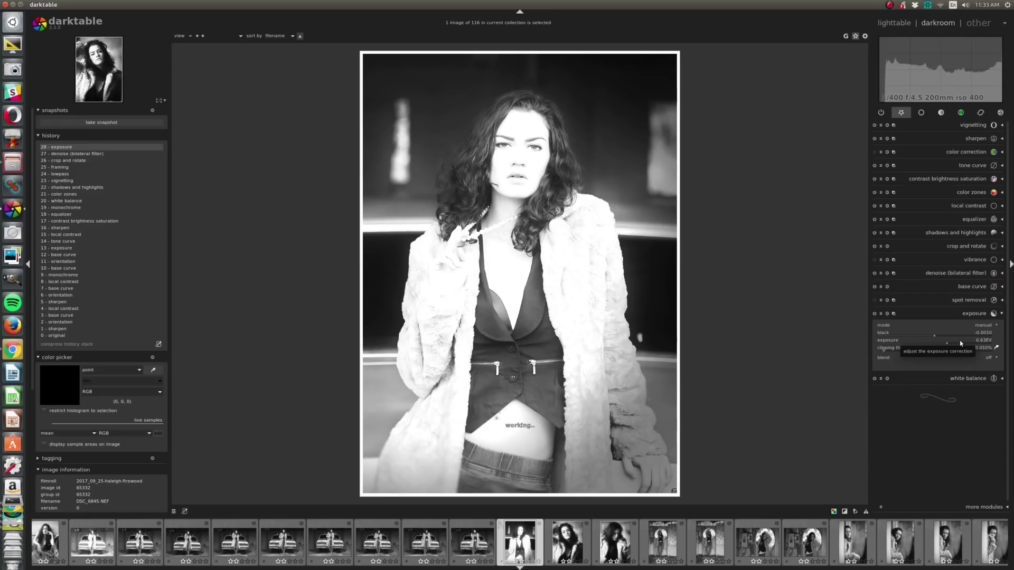
{"action": "scroll", "coordinate": [960, 343], "scroll_direction": "down", "scroll_amount": 2}
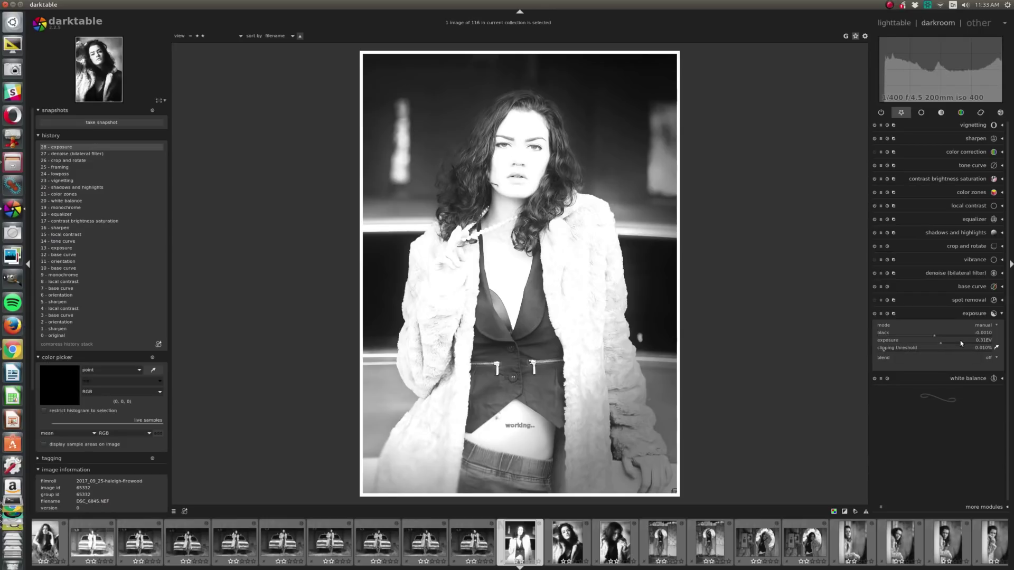
{"action": "left_click", "coordinate": [874, 273]}
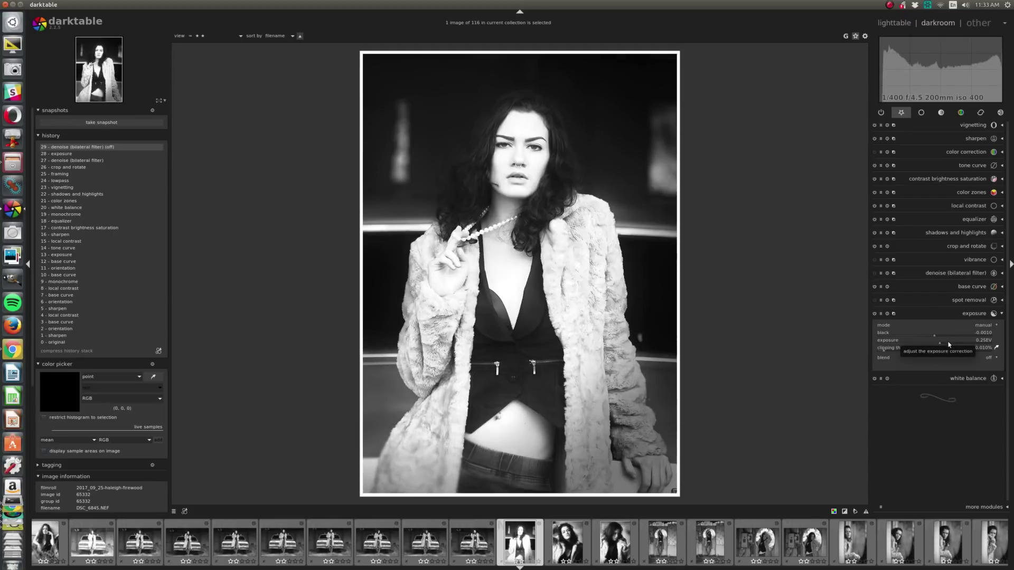
{"action": "scroll", "coordinate": [949, 344], "scroll_direction": "down", "scroll_amount": 1}
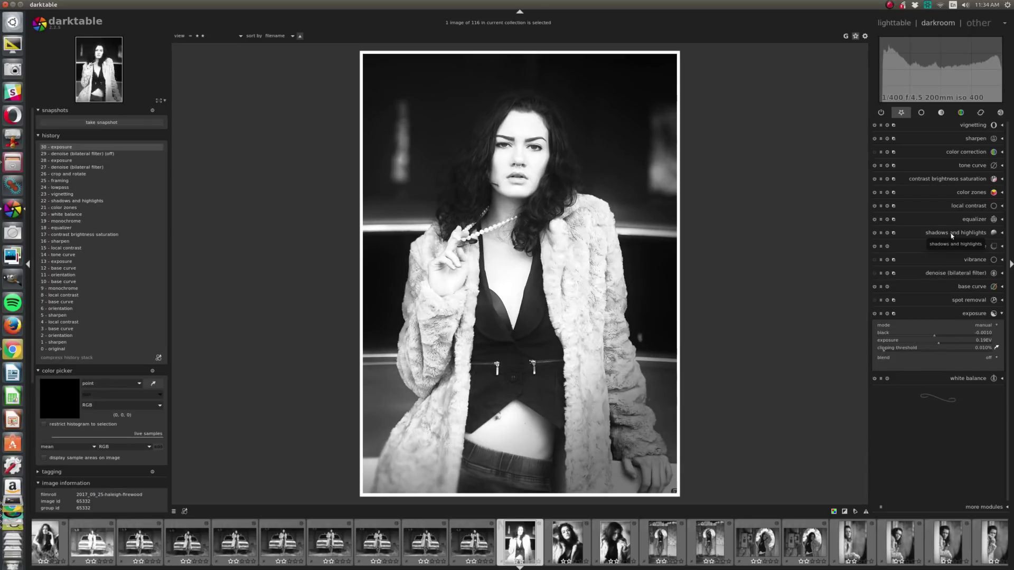
Step: Raise the shadows value to 20.55 in the shadows and highlights module
{"action": "left_click", "coordinate": [952, 234]}
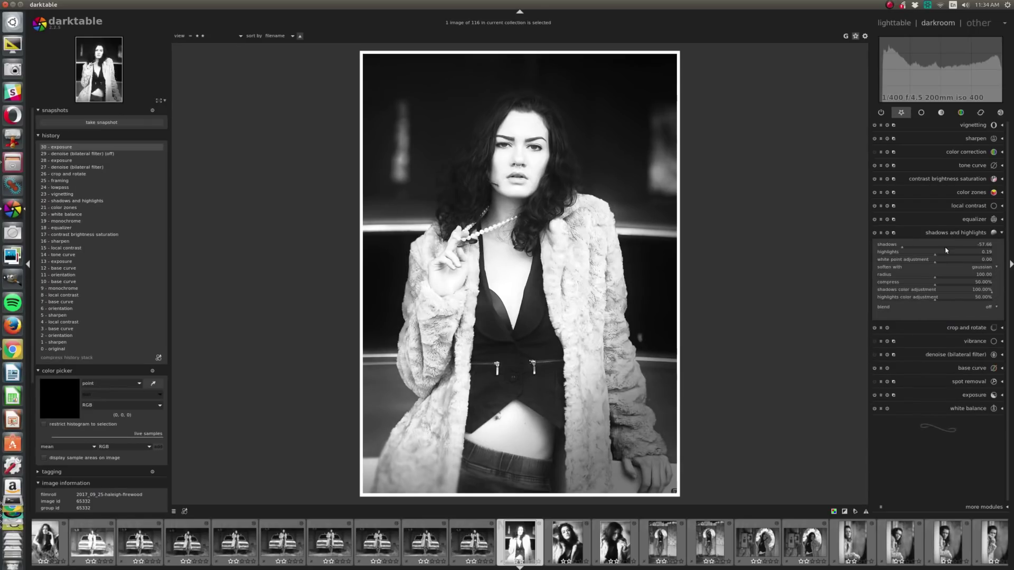
{"action": "left_click", "coordinate": [915, 246]}
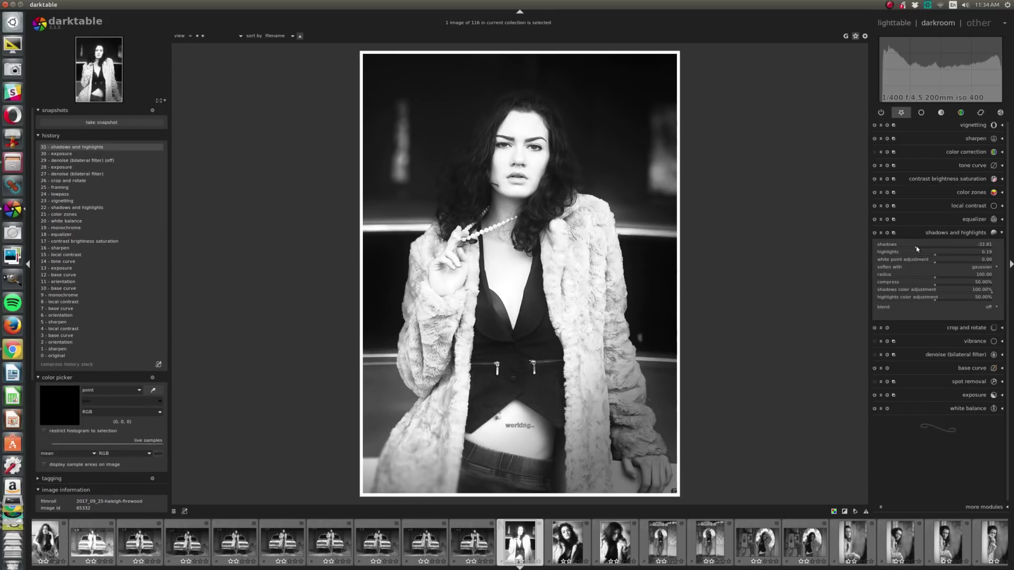
{"action": "left_click", "coordinate": [932, 246]}
{"action": "left_click", "coordinate": [936, 247]}
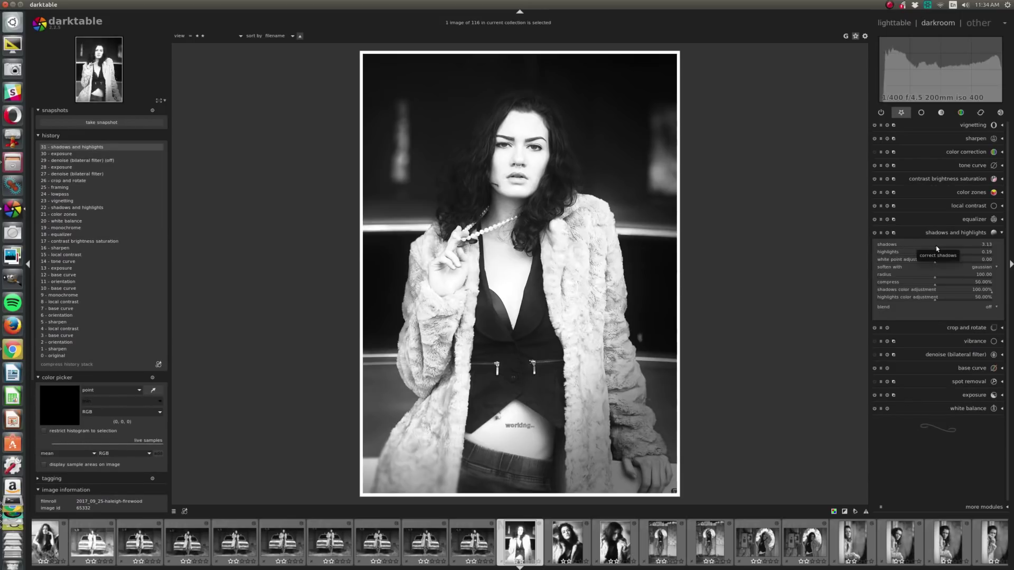
{"action": "left_click_drag", "start_coordinate": [938, 249], "coordinate": [947, 248]}
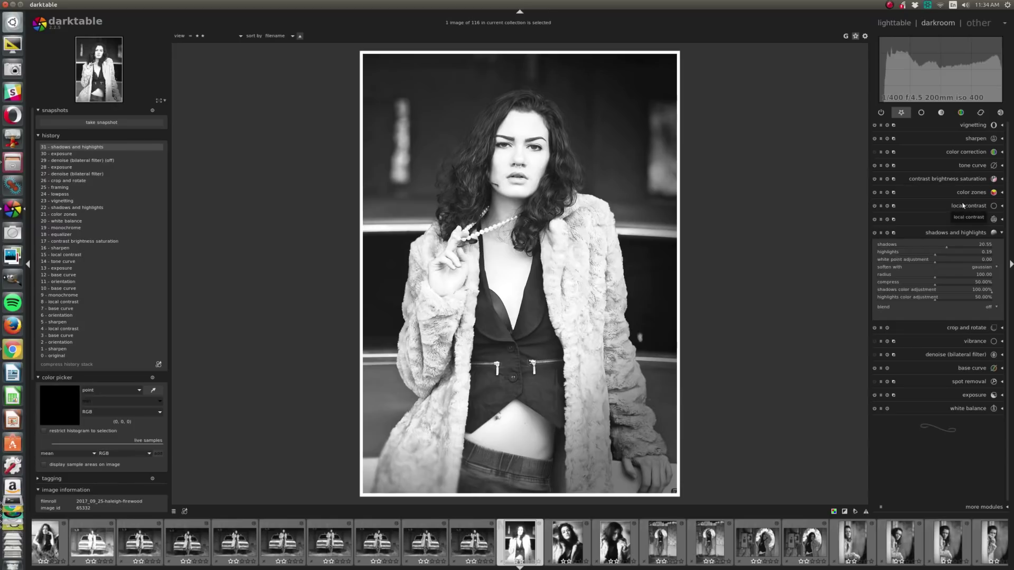
Step: Shift the 5x7 crop frame down to the photo's lower edge, tighten it slightly and apply the crop
{"action": "left_click", "coordinate": [962, 330]}
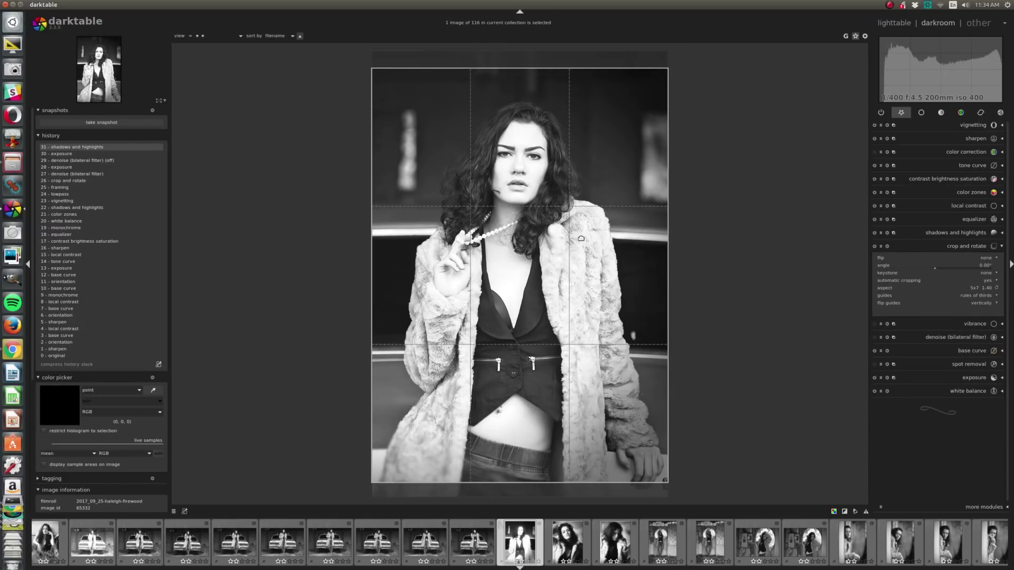
{"action": "left_click_drag", "start_coordinate": [578, 248], "coordinate": [578, 263]}
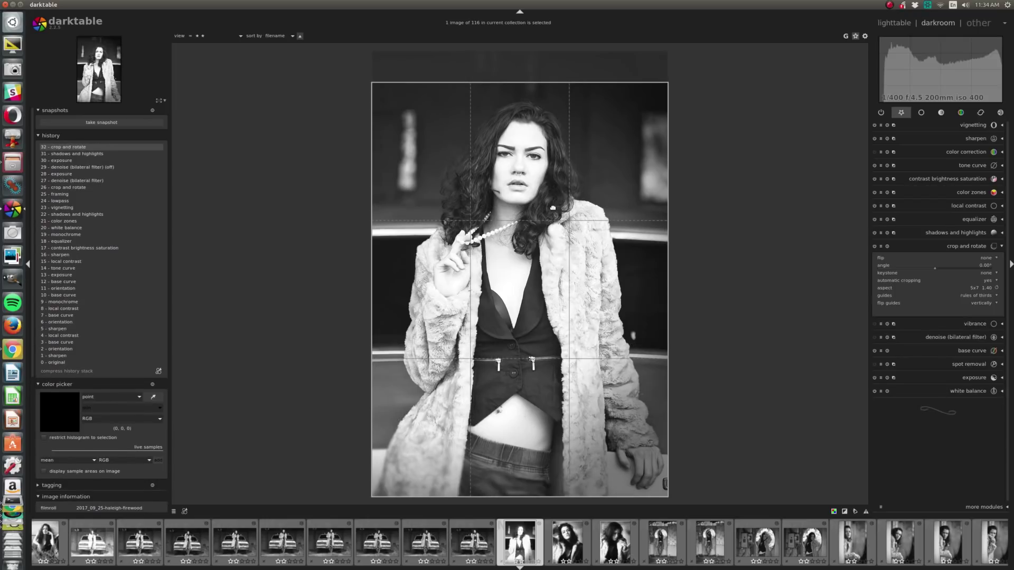
{"action": "left_click_drag", "start_coordinate": [388, 97], "coordinate": [385, 102]}
{"action": "left_click", "coordinate": [966, 246]}
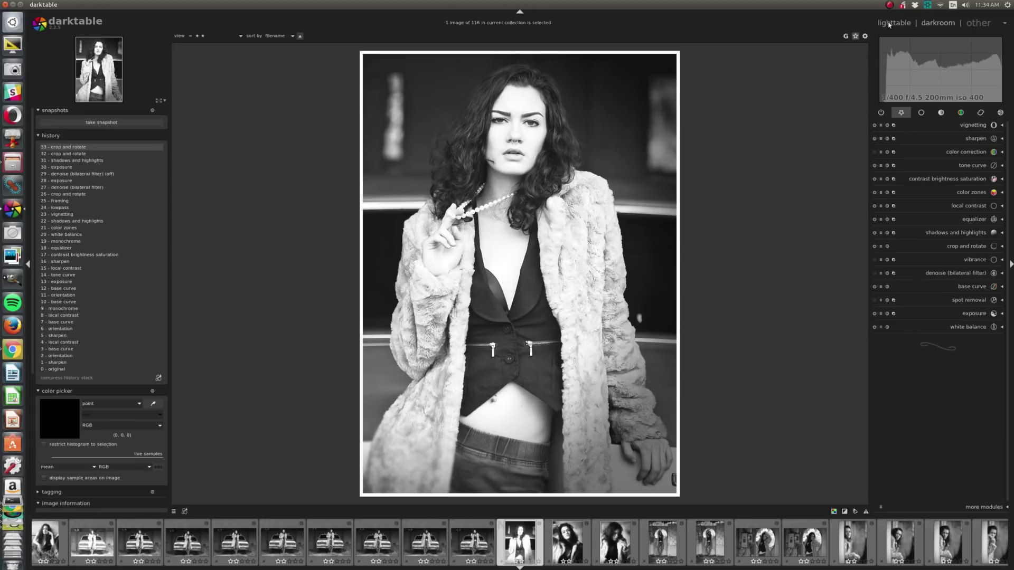
Step: Return to the lighttable and look through the shoot's remaining photos for another one to edit
{"action": "key", "text": "l"}
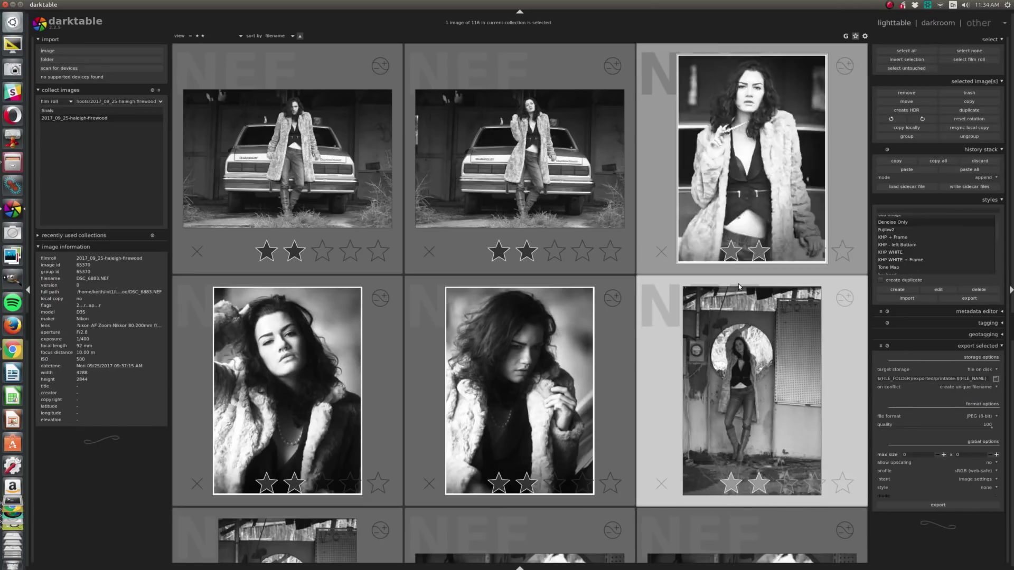
{"action": "scroll", "coordinate": [738, 284], "scroll_direction": "down", "scroll_amount": 2}
{"action": "scroll", "coordinate": [712, 280], "scroll_direction": "down", "scroll_amount": 1}
{"action": "scroll", "coordinate": [712, 279], "scroll_direction": "up", "scroll_amount": 1}
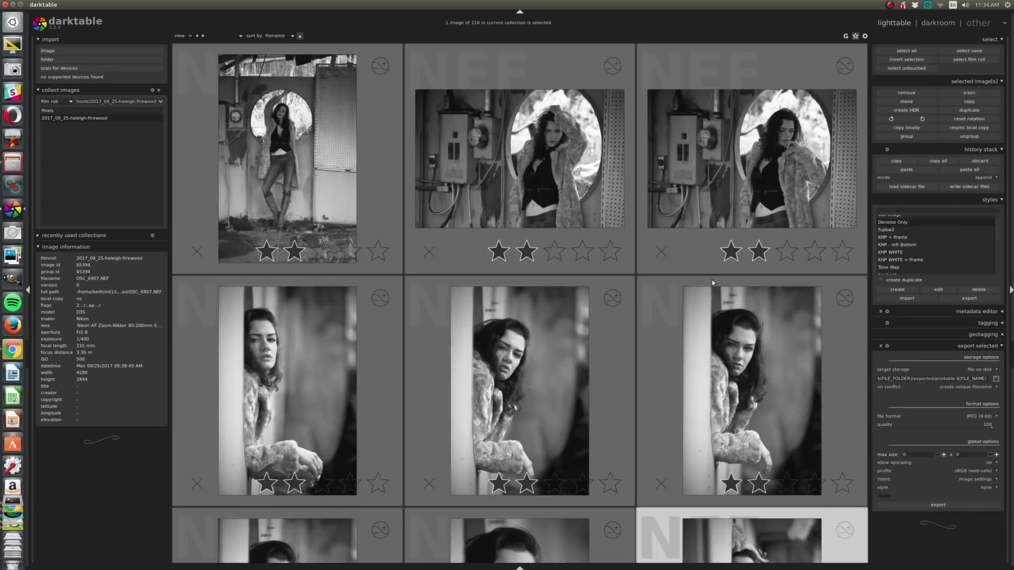
{"action": "scroll", "coordinate": [663, 281], "scroll_direction": "up", "scroll_amount": 1}
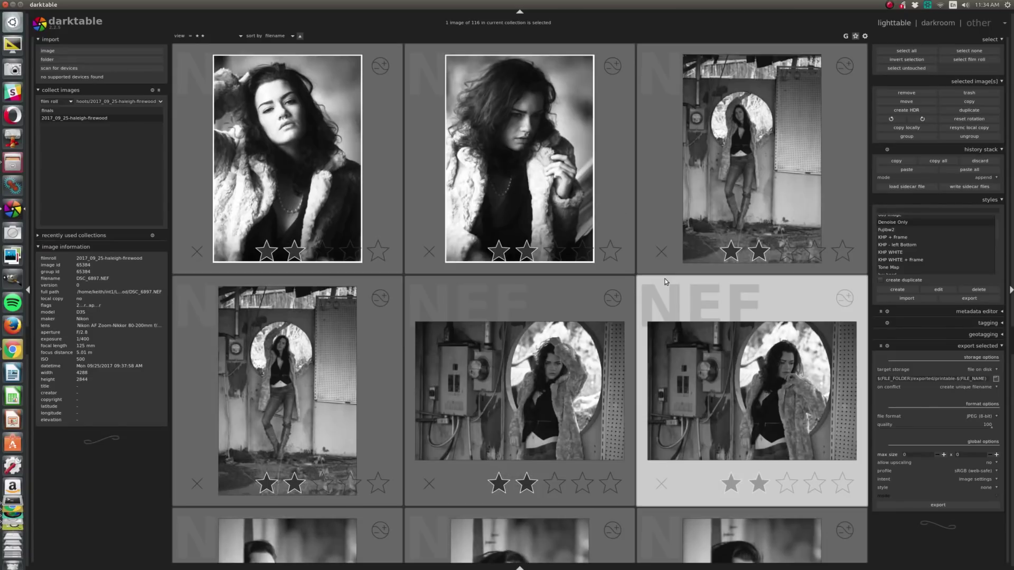
{"action": "scroll", "coordinate": [664, 281], "scroll_direction": "down", "scroll_amount": 2}
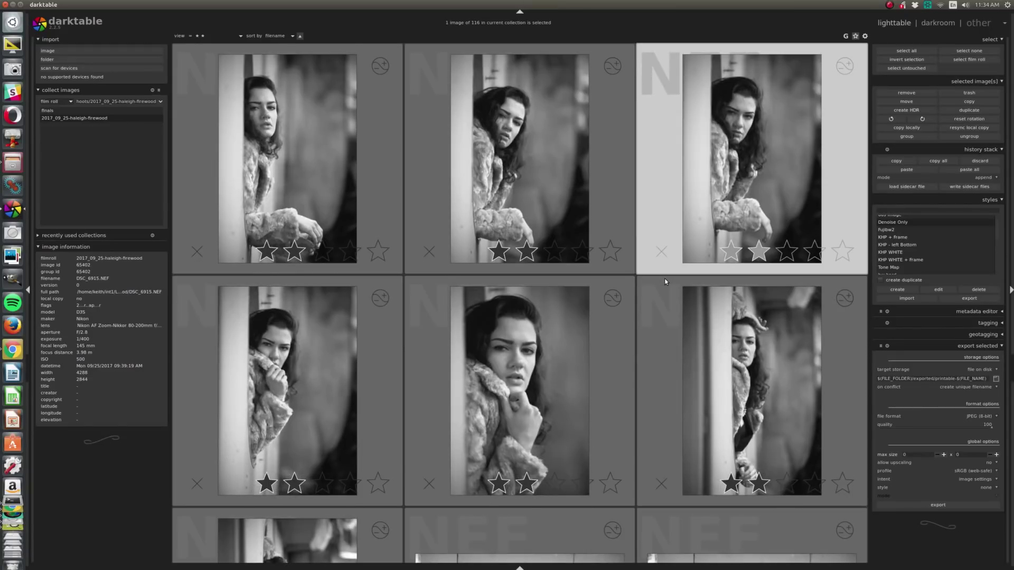
{"action": "scroll", "coordinate": [664, 282], "scroll_direction": "down", "scroll_amount": 1}
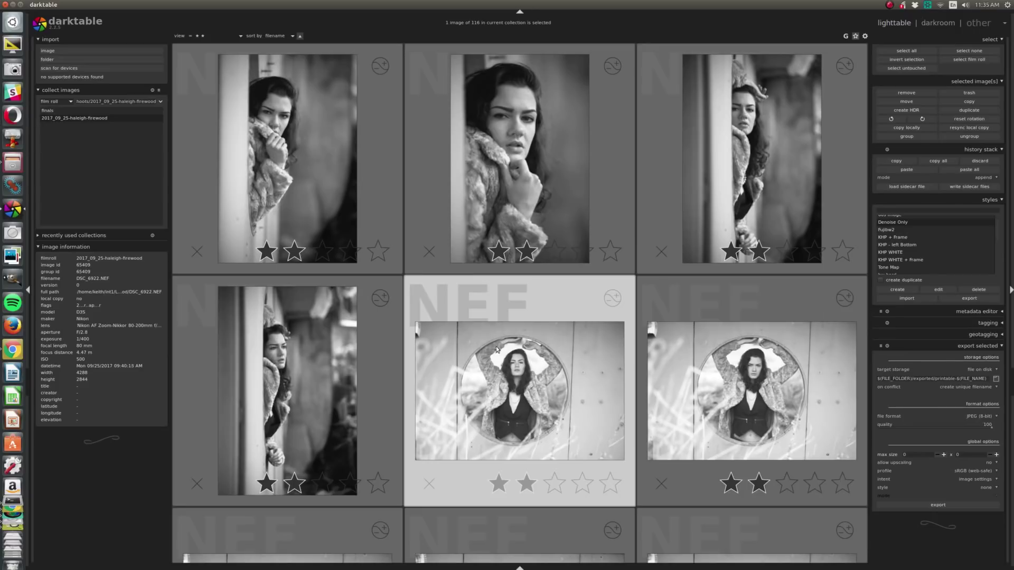
{"action": "scroll", "coordinate": [686, 383], "scroll_direction": "down", "scroll_amount": 1}
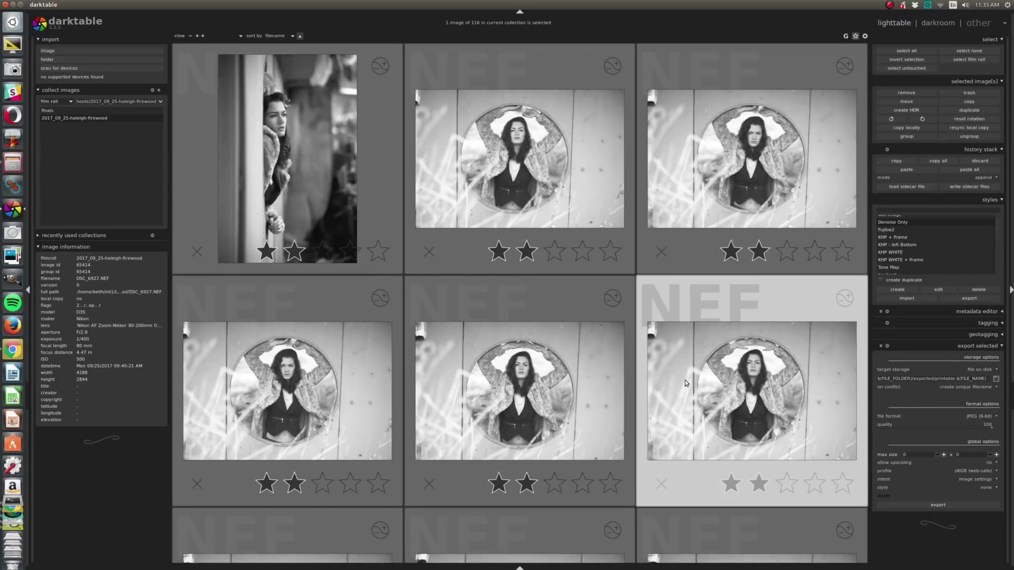
{"action": "scroll", "coordinate": [678, 387], "scroll_direction": "up", "scroll_amount": 1}
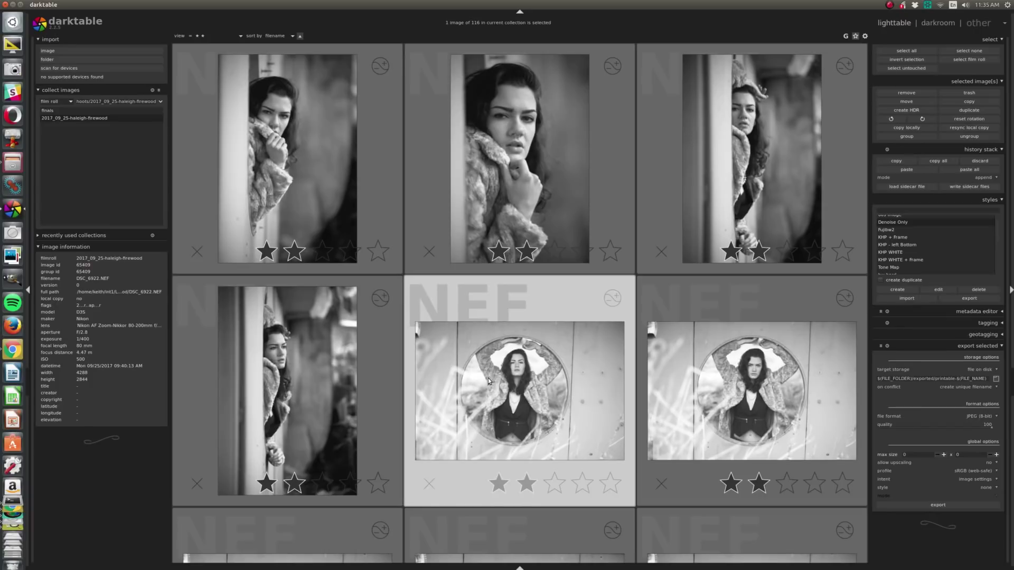
{"action": "scroll", "coordinate": [566, 399], "scroll_direction": "down", "scroll_amount": 1}
{"action": "scroll", "coordinate": [566, 400], "scroll_direction": "down", "scroll_amount": 1}
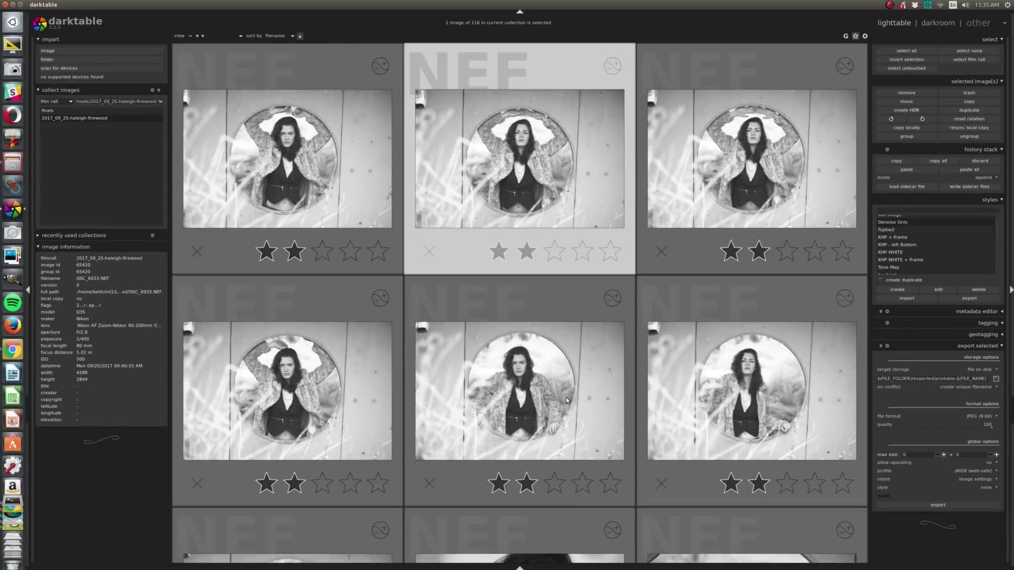
{"action": "scroll", "coordinate": [566, 400], "scroll_direction": "down", "scroll_amount": 1}
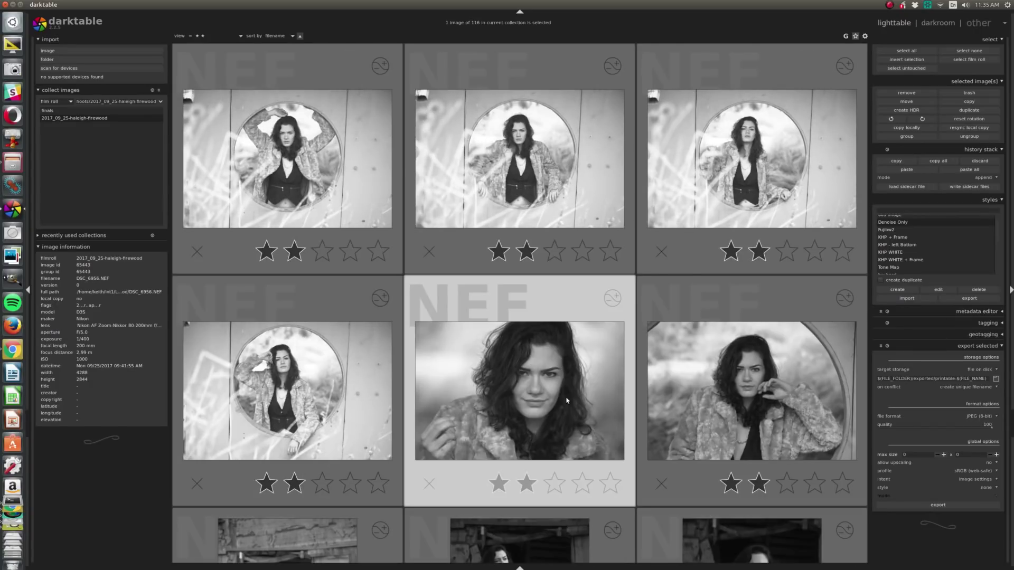
{"action": "scroll", "coordinate": [567, 400], "scroll_direction": "down", "scroll_amount": 1}
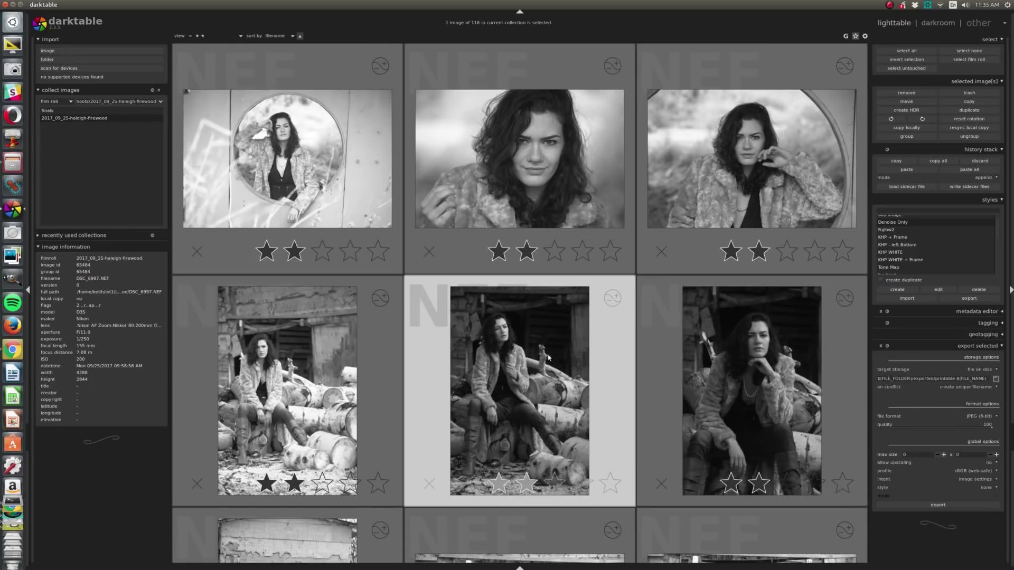
{"action": "scroll", "coordinate": [548, 357], "scroll_direction": "down", "scroll_amount": 10}
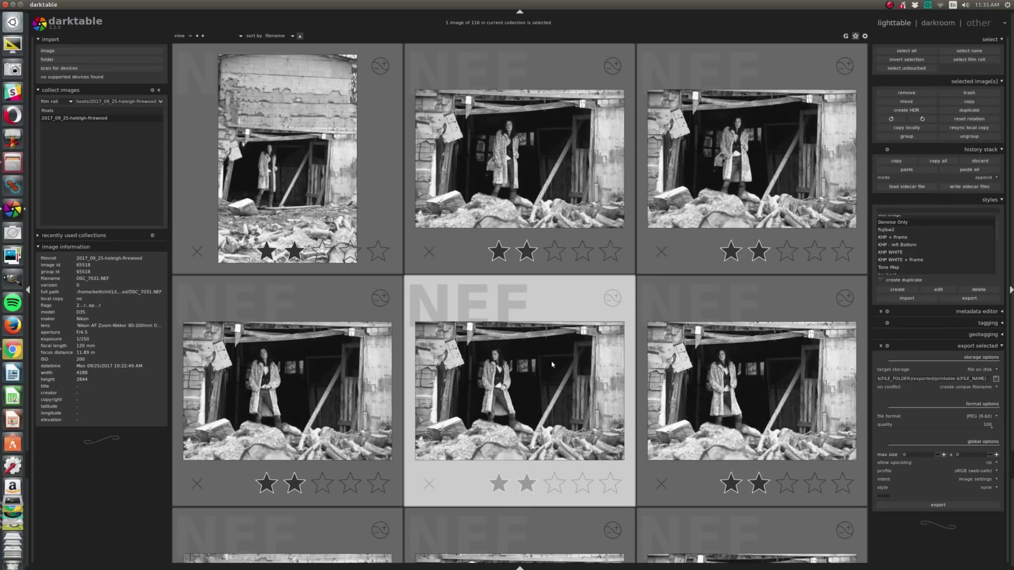
{"action": "scroll", "coordinate": [531, 372], "scroll_direction": "down", "scroll_amount": 4}
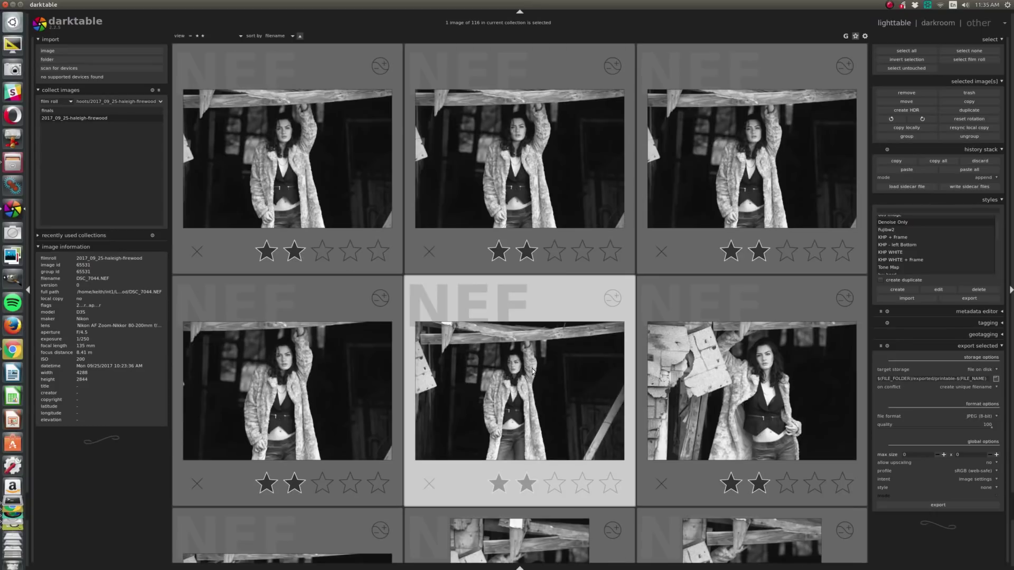
{"action": "scroll", "coordinate": [532, 371], "scroll_direction": "down", "scroll_amount": 1}
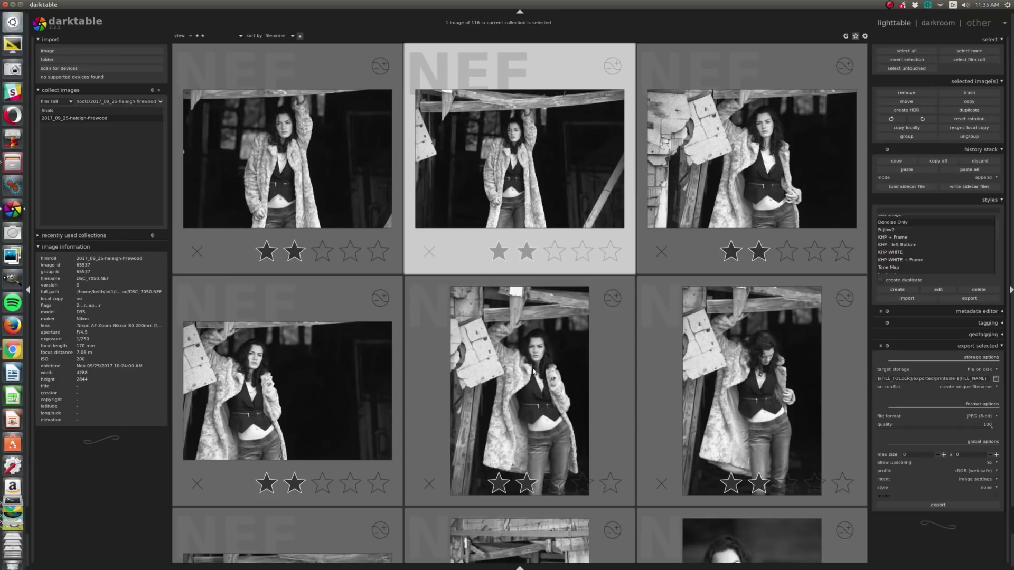
{"action": "scroll", "coordinate": [533, 371], "scroll_direction": "down", "scroll_amount": 5}
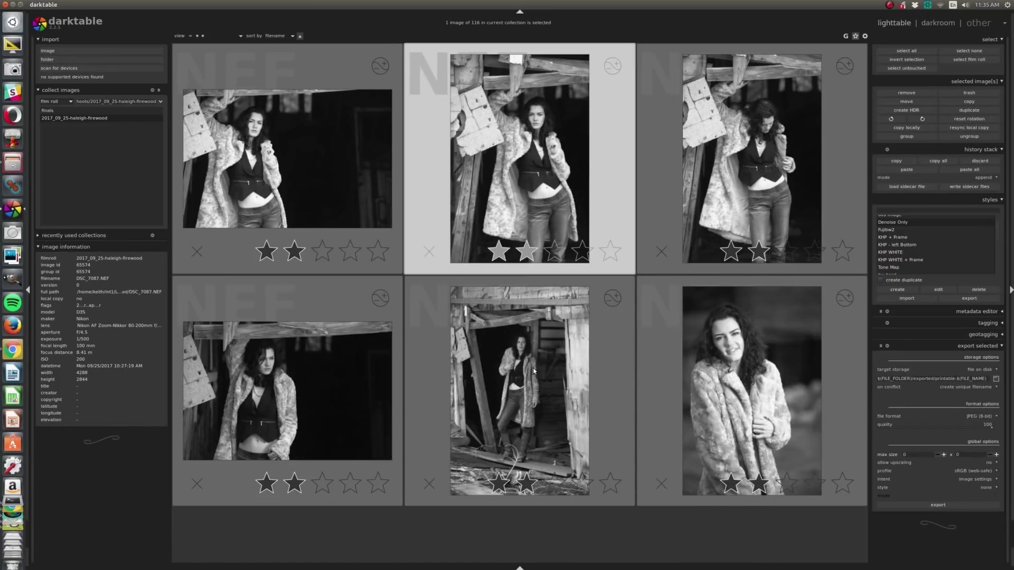
{"action": "scroll", "coordinate": [533, 371], "scroll_direction": "up", "scroll_amount": 2}
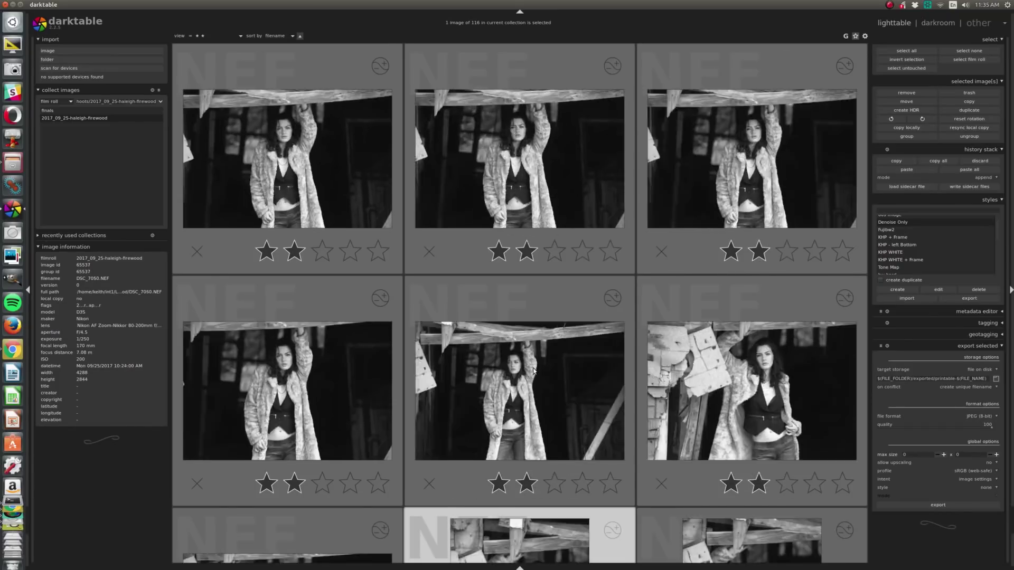
{"action": "scroll", "coordinate": [533, 371], "scroll_direction": "up", "scroll_amount": 3}
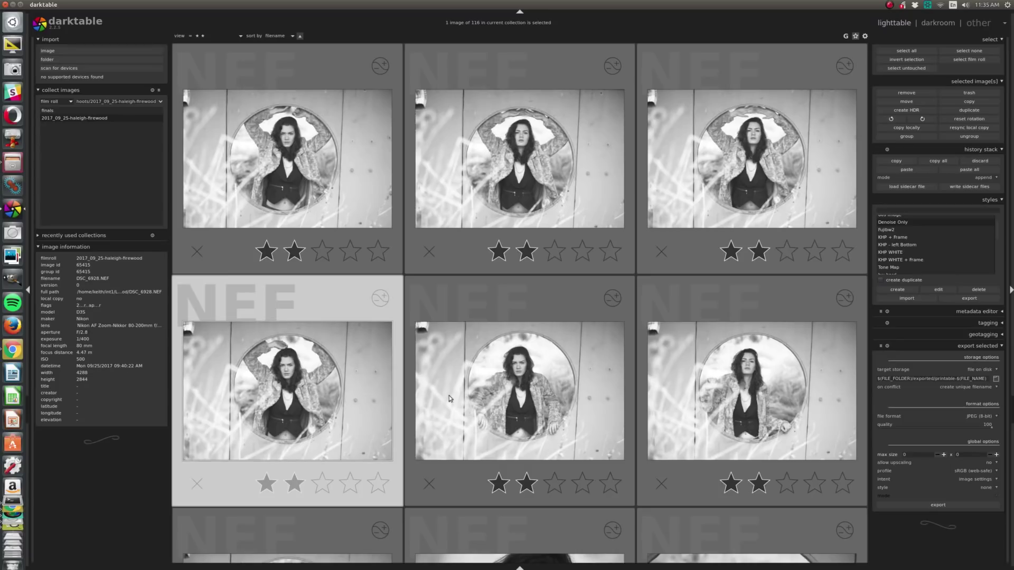
Step: Check DSC_6928.NEF, the raised-arms pose in the round opening, in the darkroom and discard its edit history in the lighttable
{"action": "key", "text": "d"}
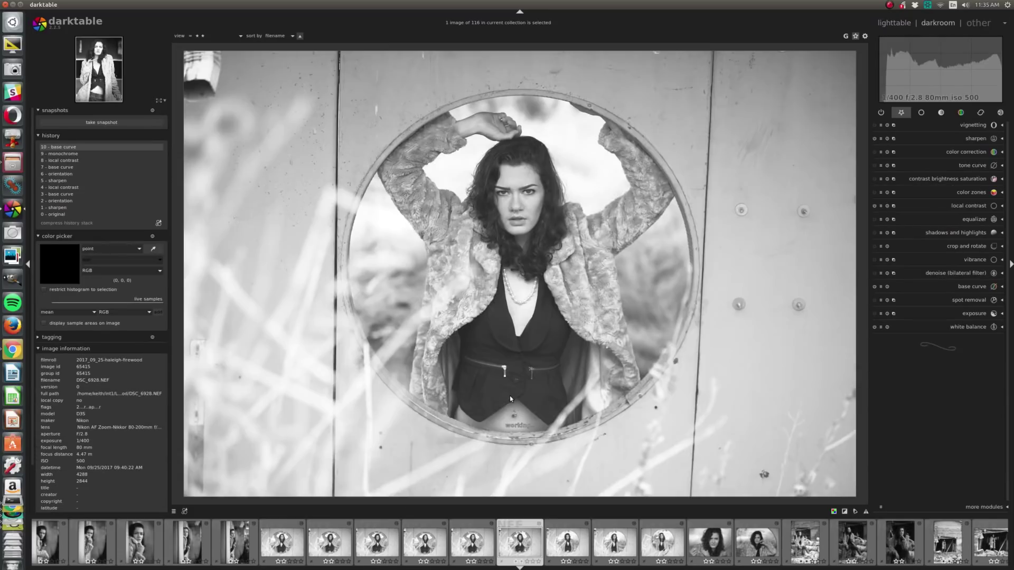
{"action": "left_click", "coordinate": [961, 114]}
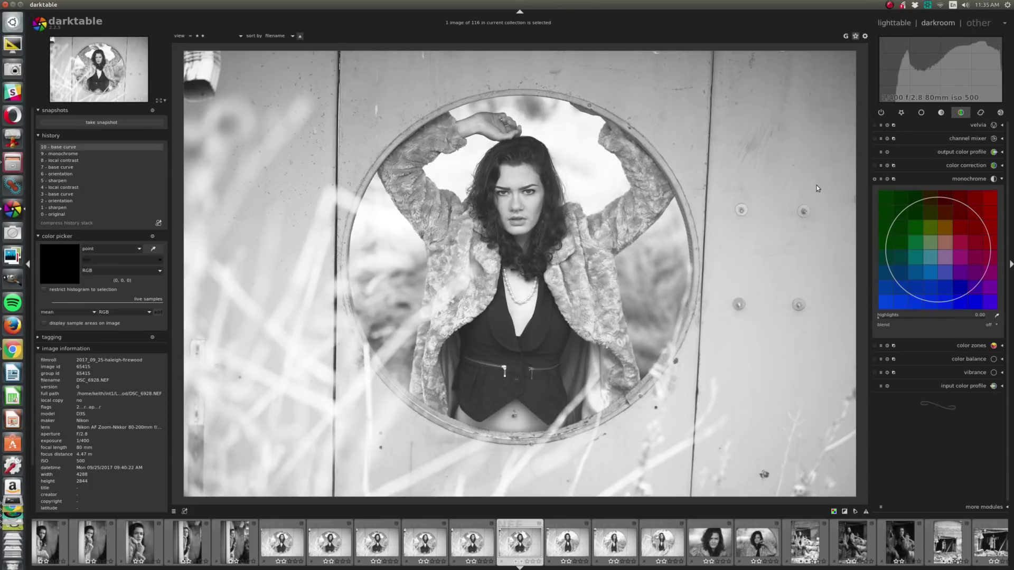
{"action": "key", "text": "l"}
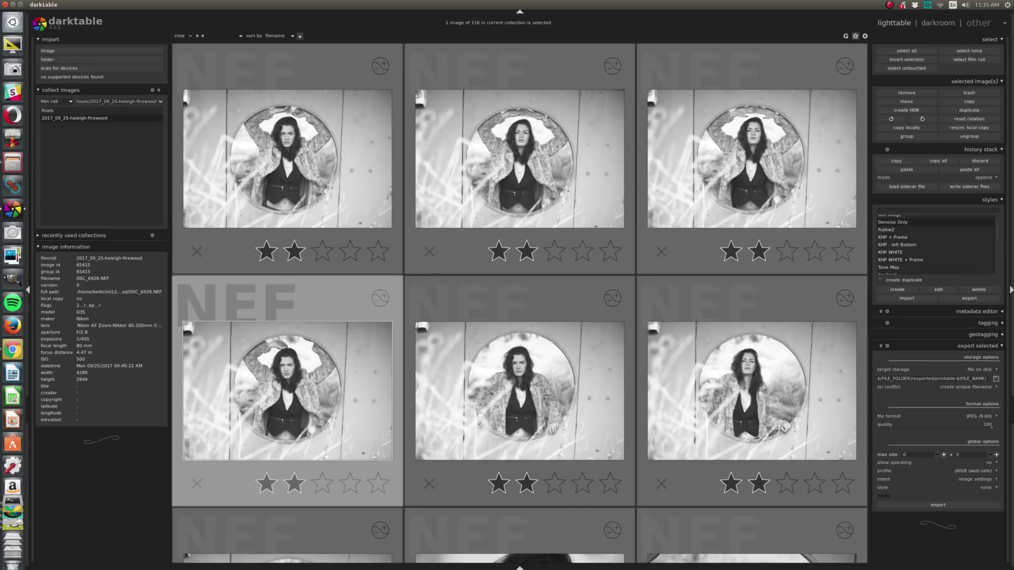
{"action": "left_click", "coordinate": [979, 160]}
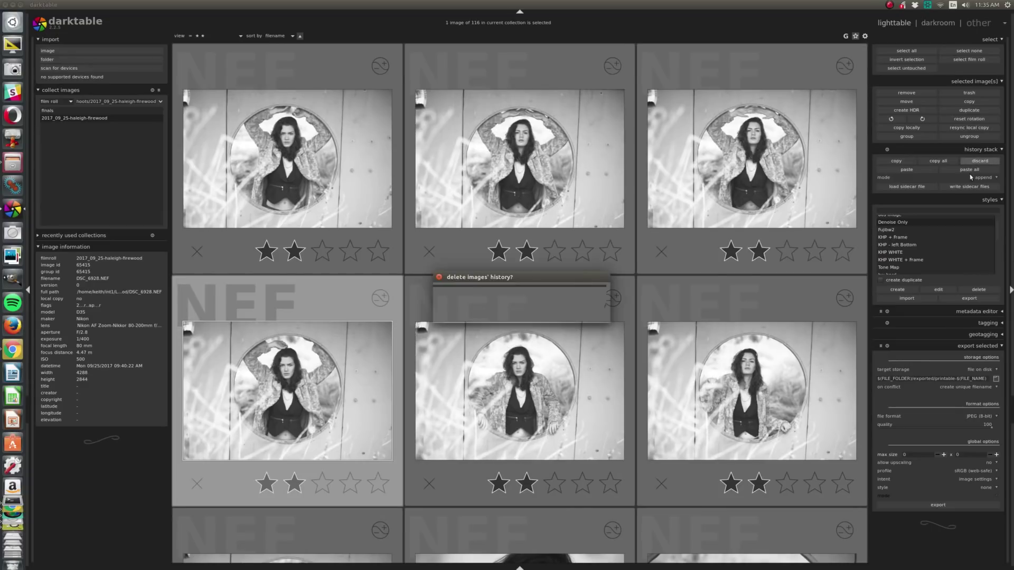
{"action": "left_click", "coordinate": [591, 317]}
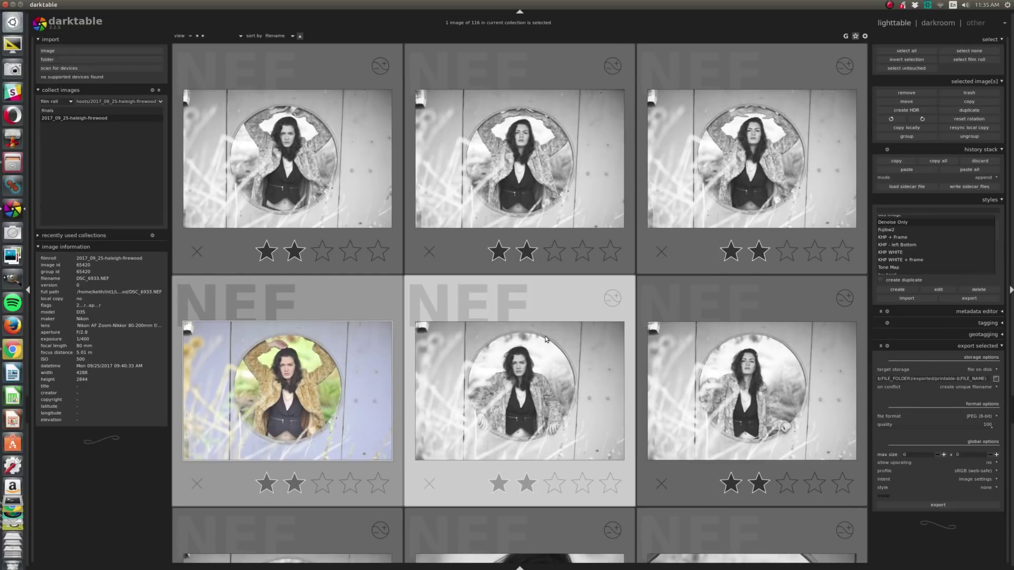
Step: Open DSC_6928.NEF in the darkroom and raise the exposure module's black level to about 0.022
{"action": "key", "text": "d"}
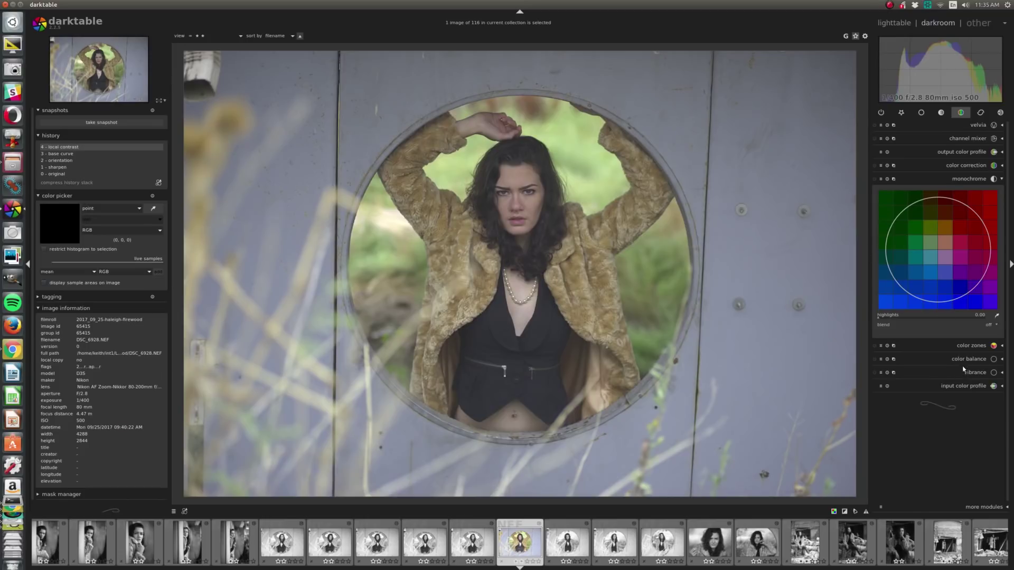
{"action": "left_click", "coordinate": [900, 113]}
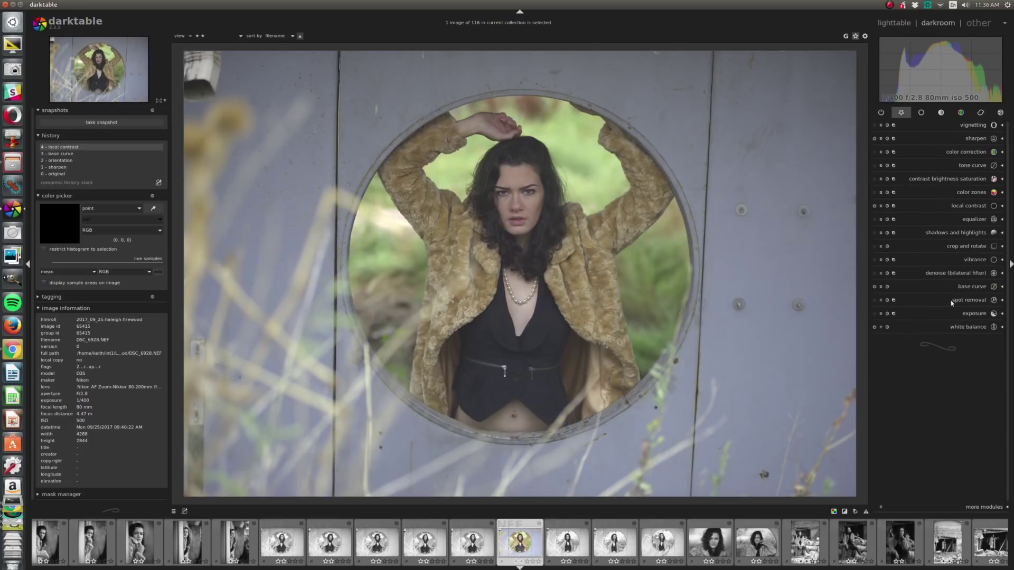
{"action": "left_click", "coordinate": [971, 314]}
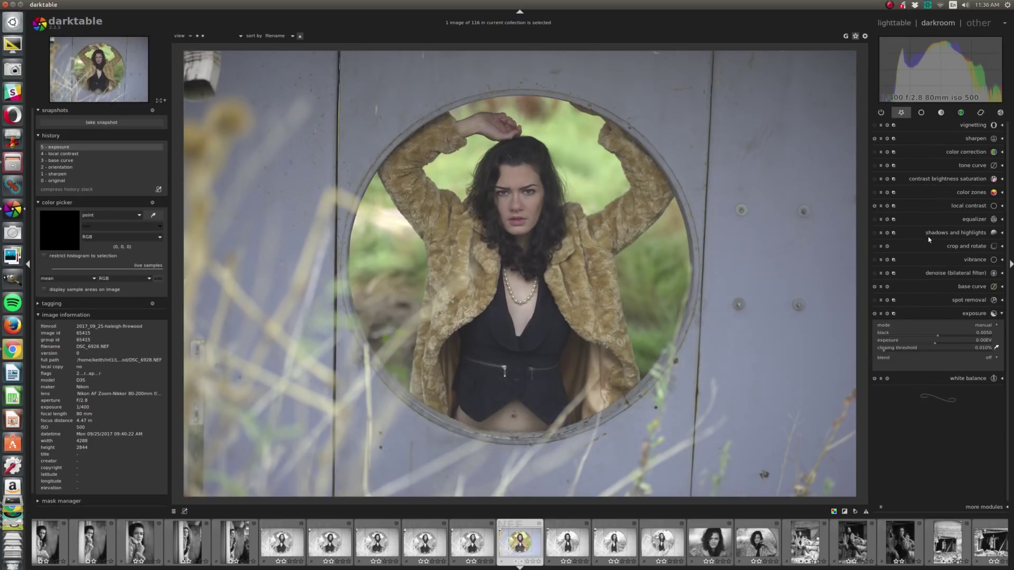
{"action": "scroll", "coordinate": [952, 336], "scroll_direction": "up", "scroll_amount": 2}
{"action": "scroll", "coordinate": [952, 336], "scroll_direction": "up", "scroll_amount": 3}
{"action": "scroll", "coordinate": [954, 336], "scroll_direction": "up", "scroll_amount": 8}
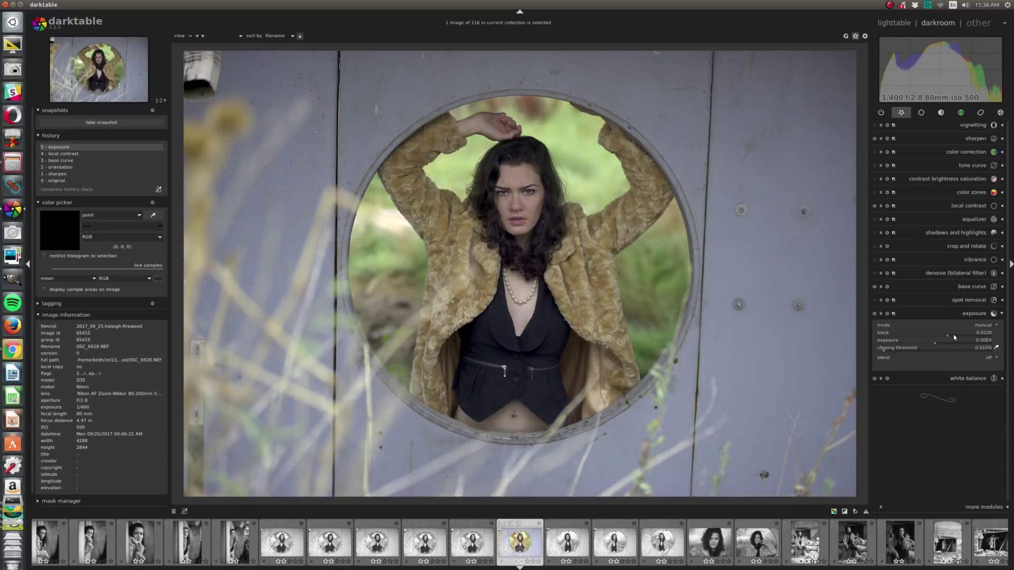
{"action": "scroll", "coordinate": [954, 337], "scroll_direction": "up", "scroll_amount": 1}
Step: Sample the forehead in the tone curve, lift the curve there from input 58.1 to about 73, and lower the darkest shadows slightly
{"action": "left_click", "coordinate": [973, 165]}
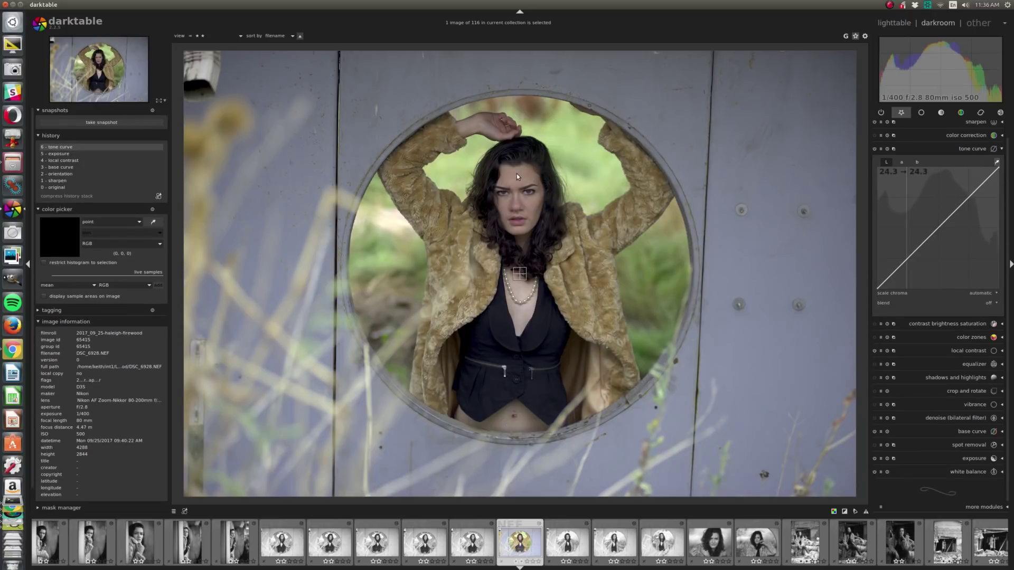
{"action": "left_click_drag", "start_coordinate": [947, 218], "coordinate": [949, 200]}
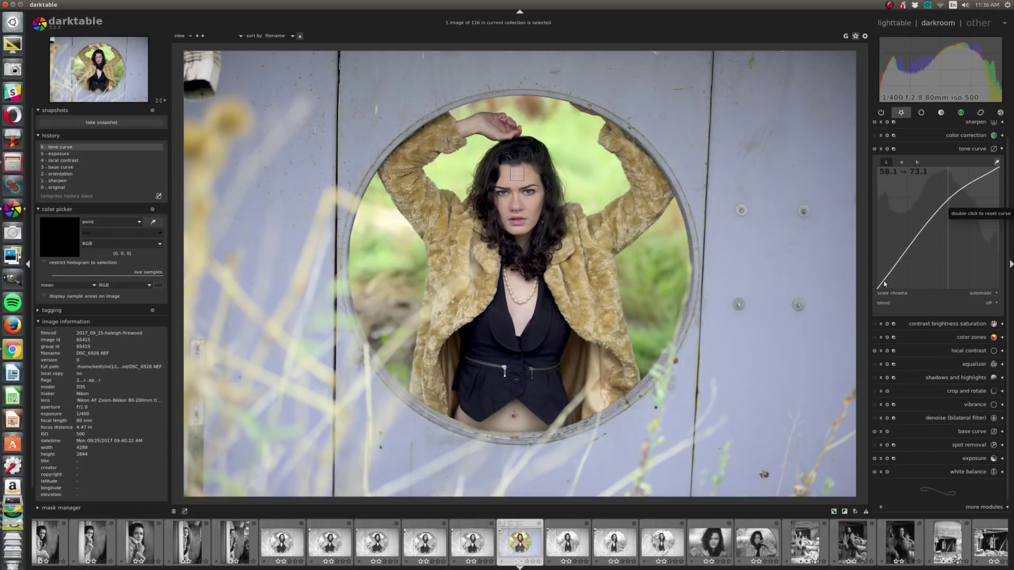
{"action": "scroll", "coordinate": [887, 284], "scroll_direction": "down", "scroll_amount": 1}
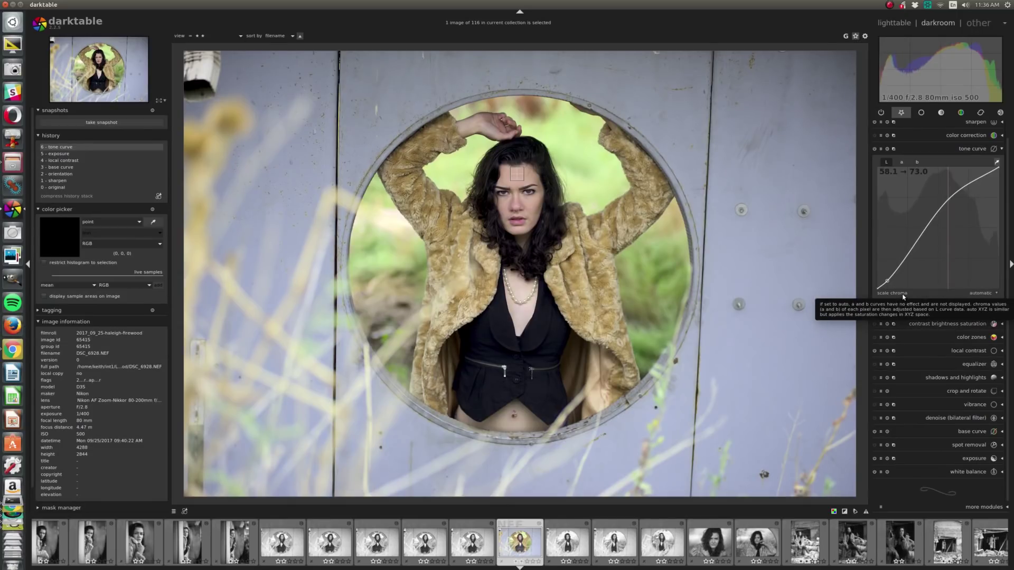
Step: Trim the photo's right side with a 5x7 crop and straighten it by 0.65° along the vertical seam left of the round opening
{"action": "left_click", "coordinate": [968, 390]}
{"action": "left_click_drag", "start_coordinate": [808, 328], "coordinate": [761, 327]}
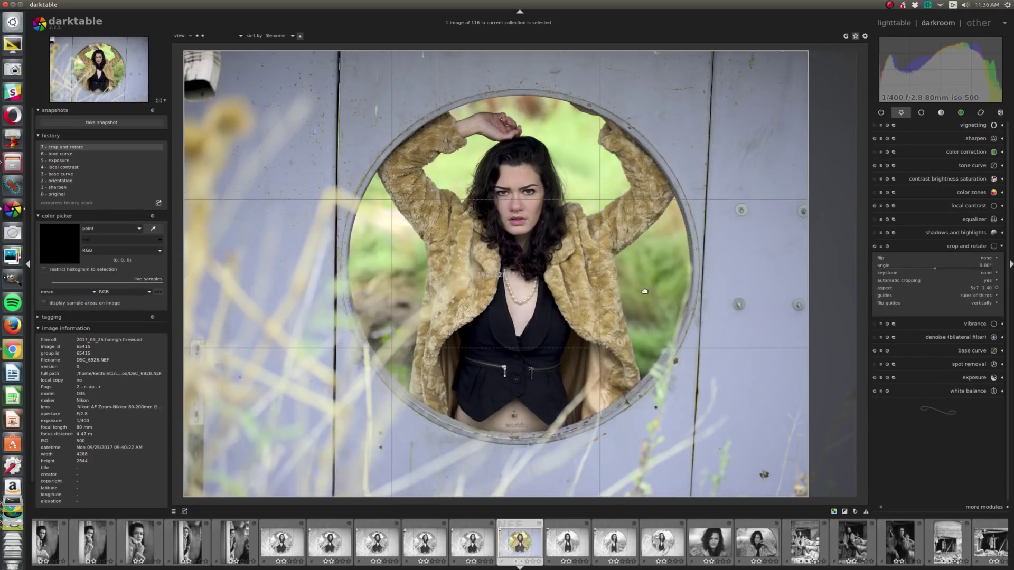
{"action": "left_click_drag", "start_coordinate": [798, 54], "coordinate": [792, 58]}
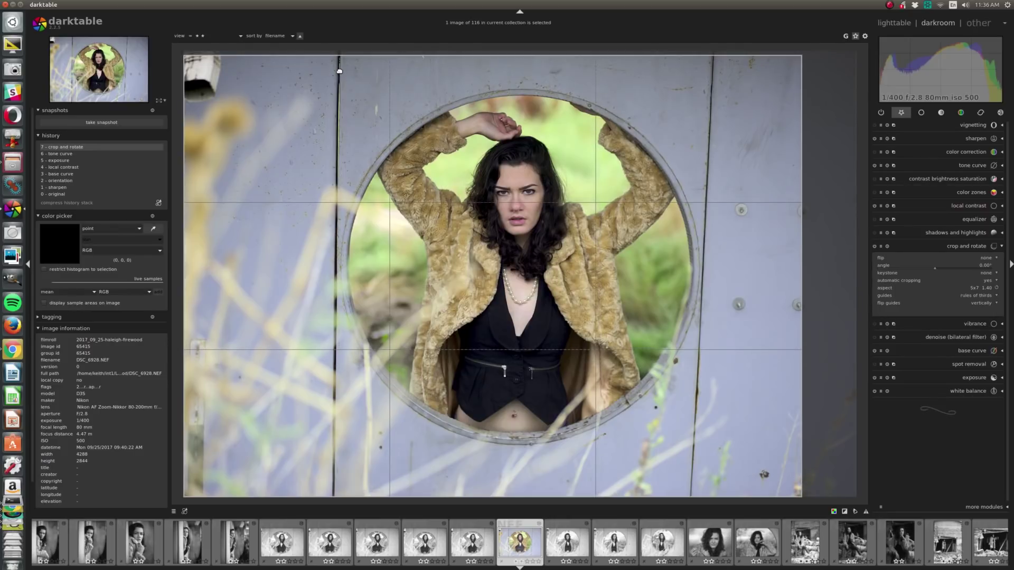
{"action": "left_click_drag", "start_coordinate": [339, 59], "coordinate": [334, 490]}
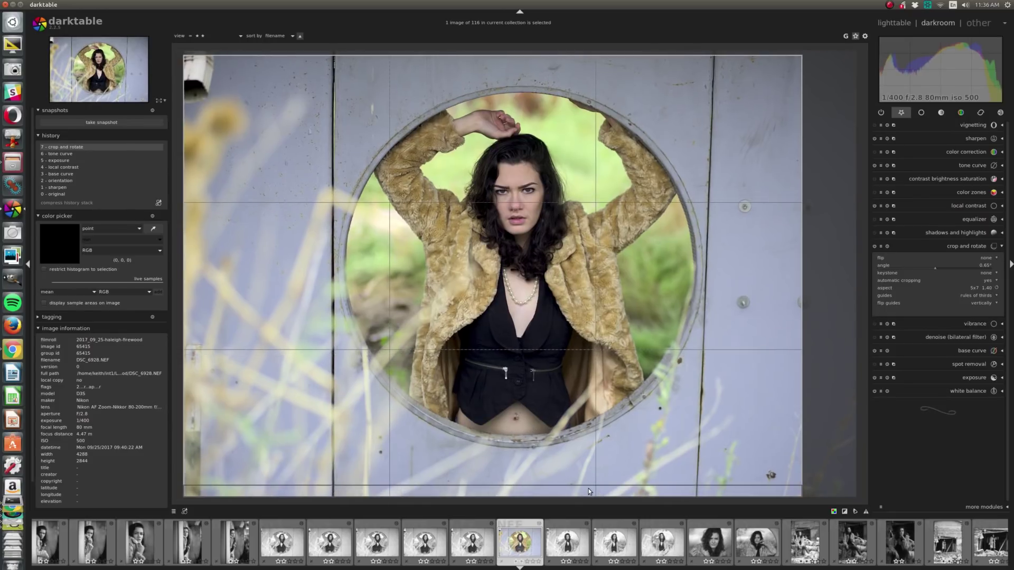
{"action": "left_click_drag", "start_coordinate": [588, 489], "coordinate": [588, 496]}
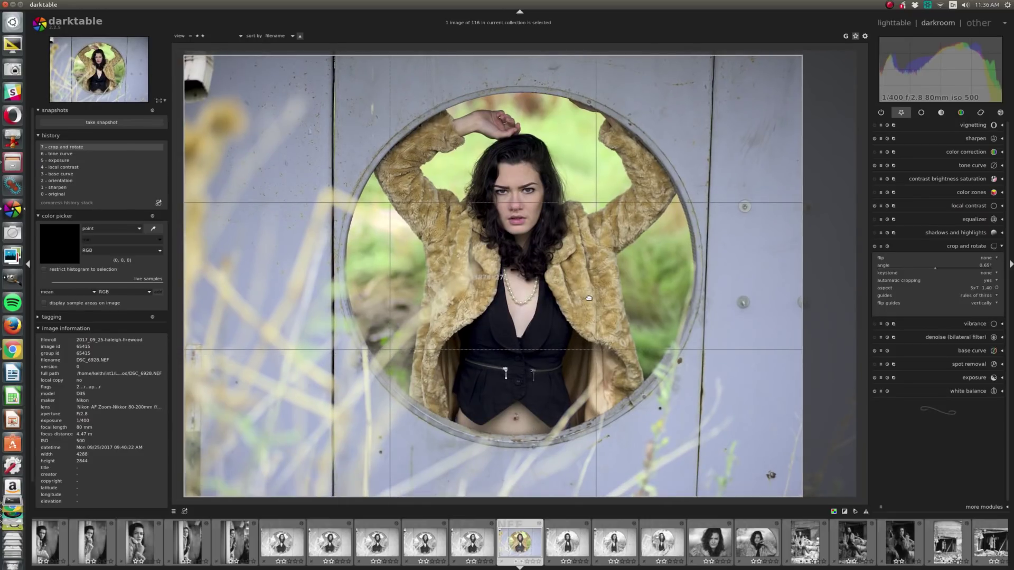
Step: Tighten the 5x7 crop from its upper-left corner and shift the frame to the photo's right edge
{"action": "left_click_drag", "start_coordinate": [190, 61], "coordinate": [213, 69]}
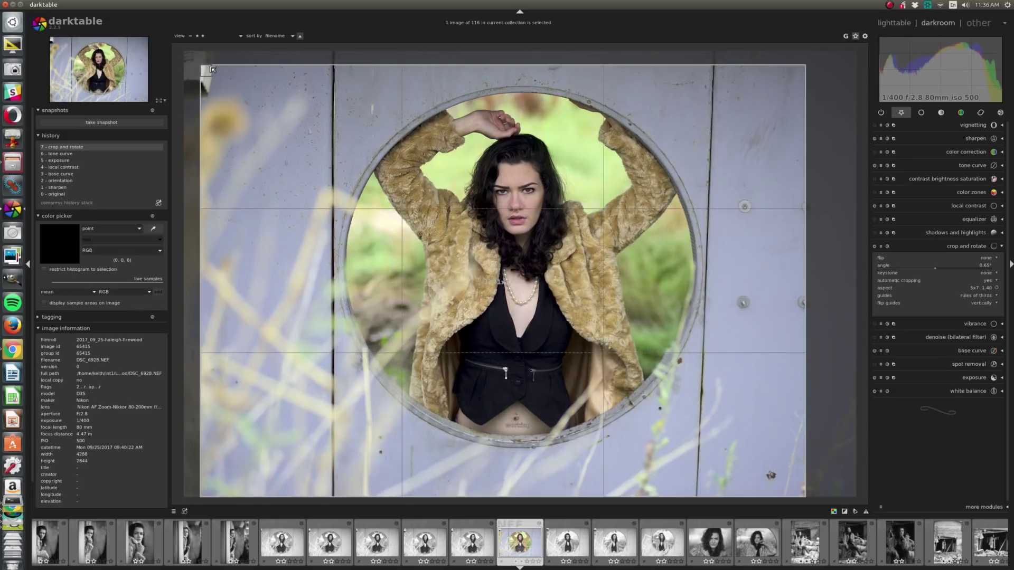
{"action": "left_click_drag", "start_coordinate": [389, 198], "coordinate": [397, 193]}
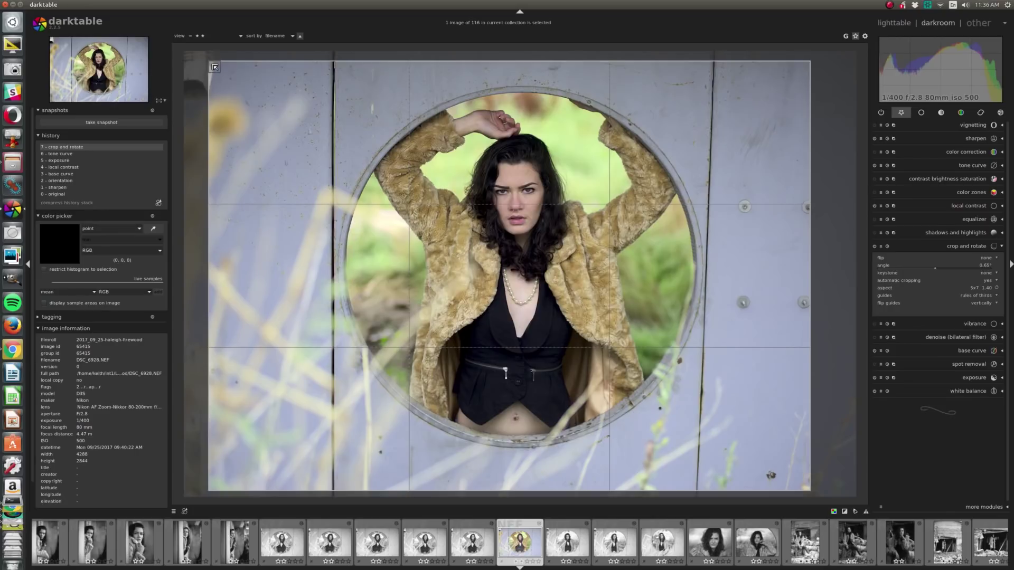
{"action": "left_click_drag", "start_coordinate": [211, 62], "coordinate": [223, 72]}
{"action": "left_click_drag", "start_coordinate": [393, 199], "coordinate": [479, 194]}
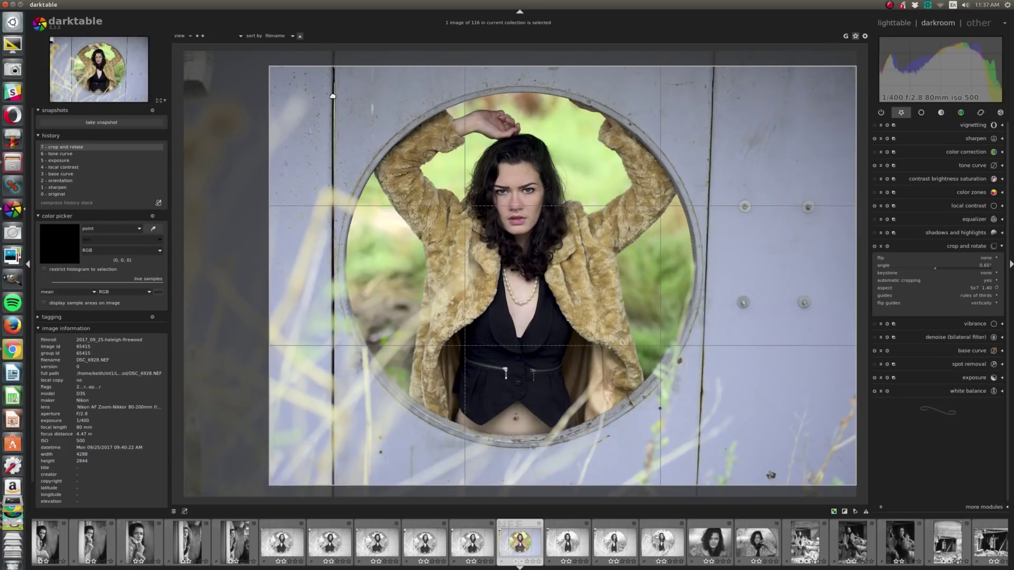
{"action": "left_click_drag", "start_coordinate": [279, 76], "coordinate": [304, 95]}
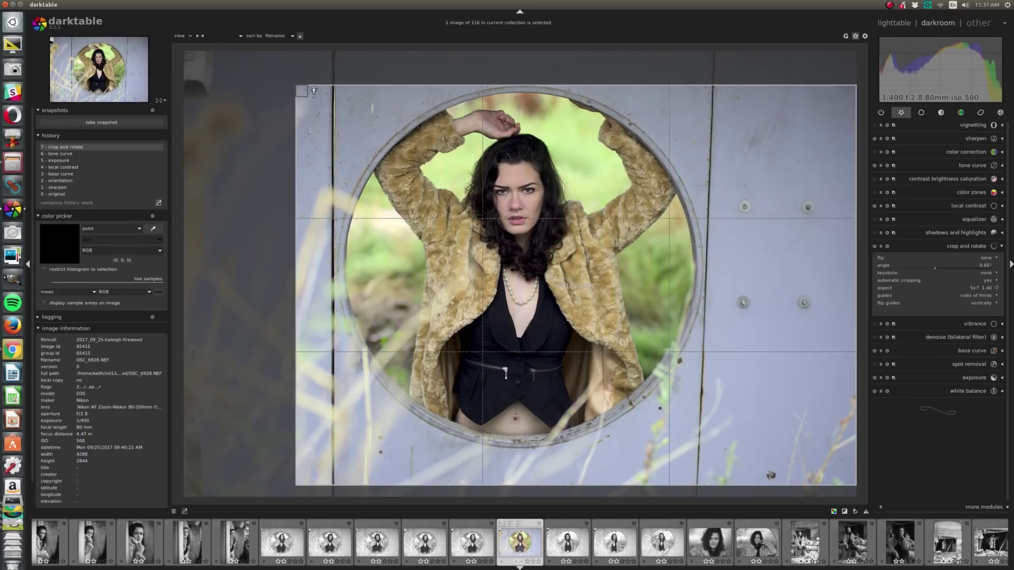
Step: Shift the 5x7 crop frame upward and toward the photo's left side so the round opening sits centred
{"action": "left_click_drag", "start_coordinate": [459, 226], "coordinate": [461, 214]}
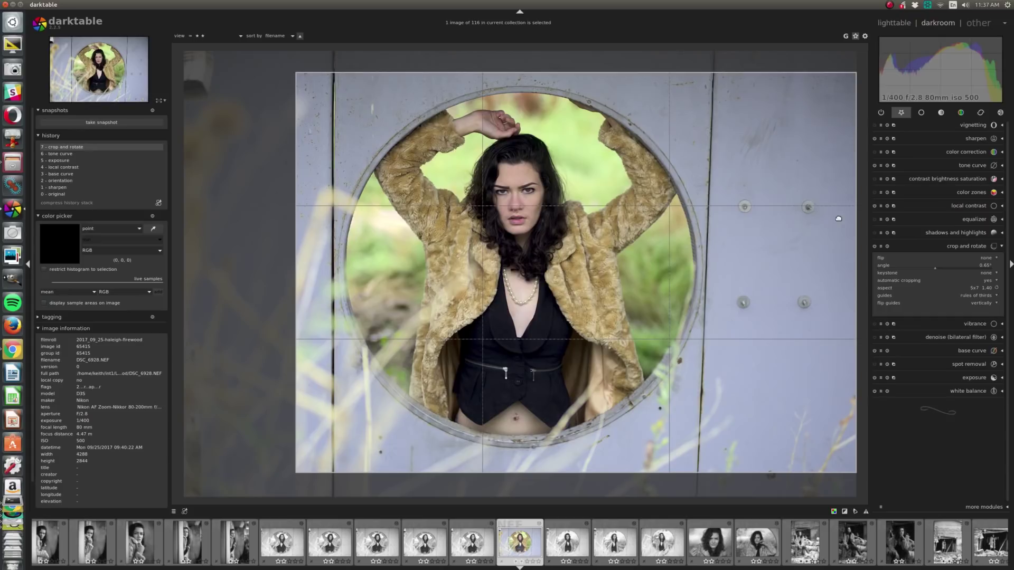
{"action": "left_click", "coordinate": [969, 247]}
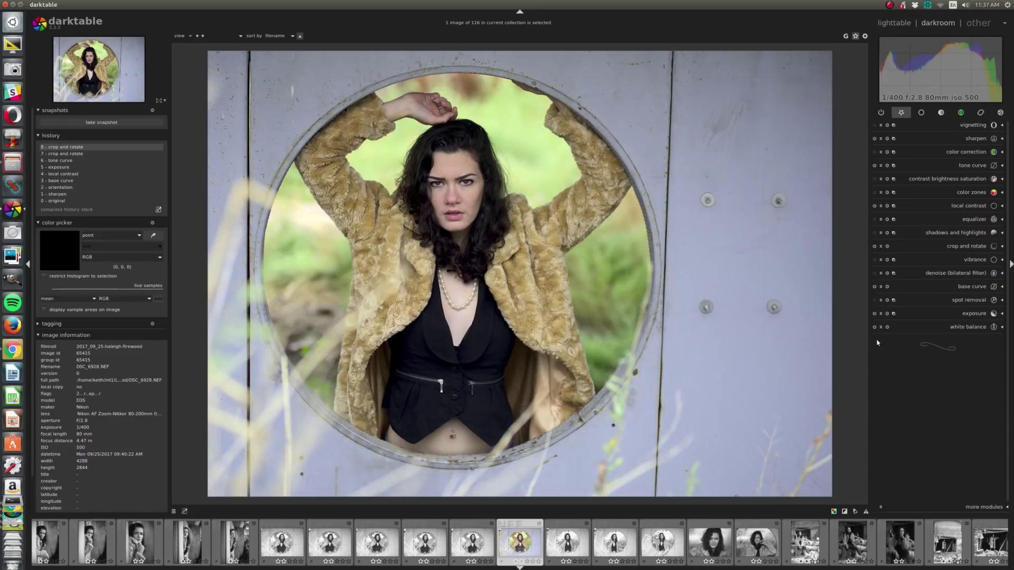
{"action": "left_click", "coordinate": [957, 249]}
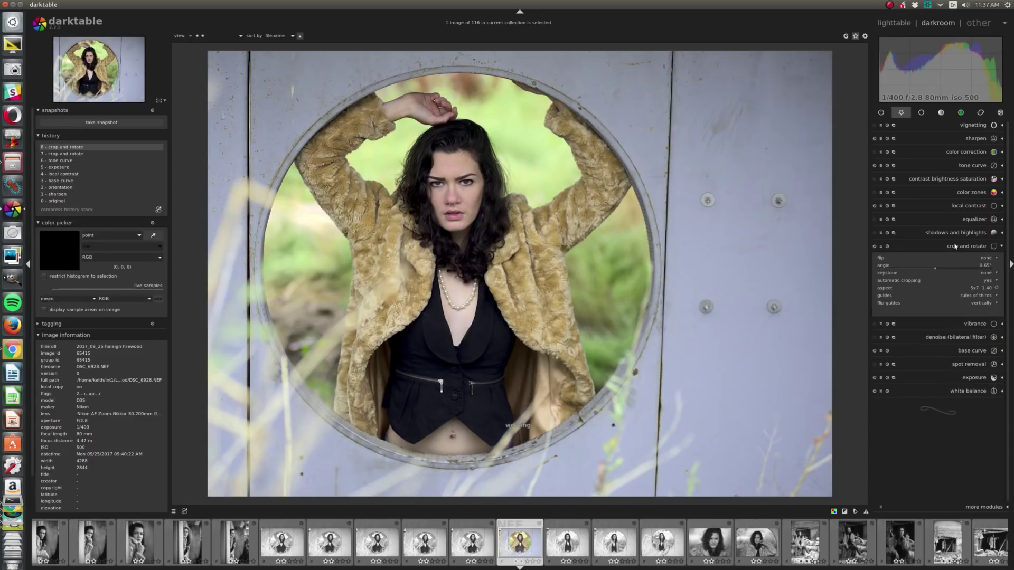
{"action": "left_click_drag", "start_coordinate": [587, 272], "coordinate": [532, 269]}
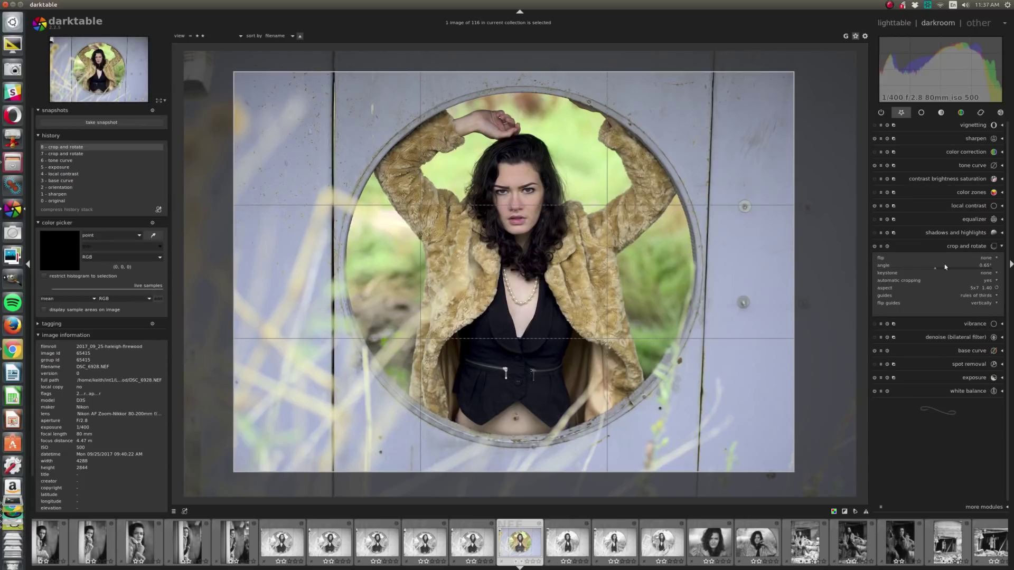
{"action": "left_click", "coordinate": [955, 248]}
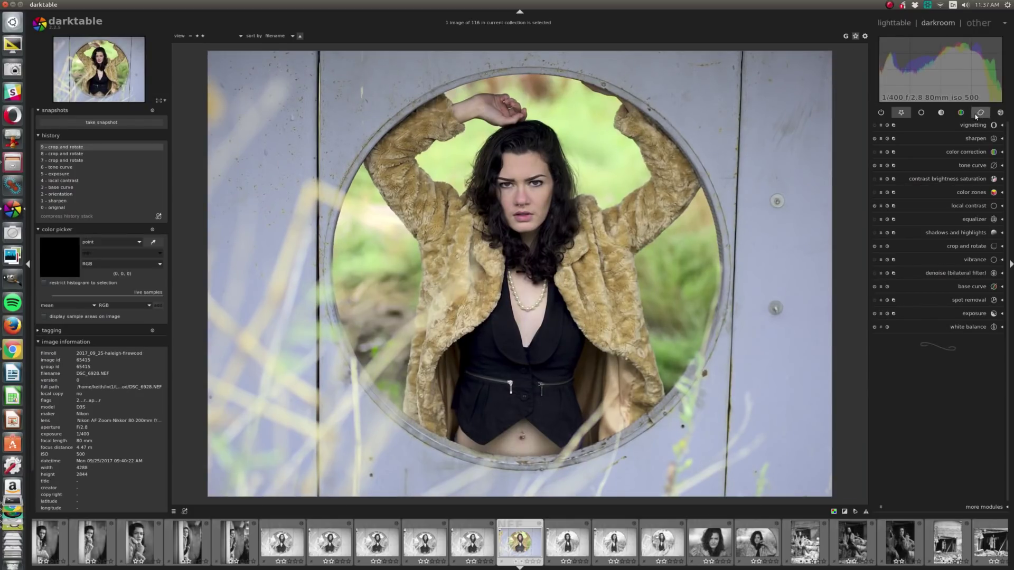
Step: Try the automatic perspective correction fits on the photo and switch the correction back off
{"action": "left_click", "coordinate": [977, 115]}
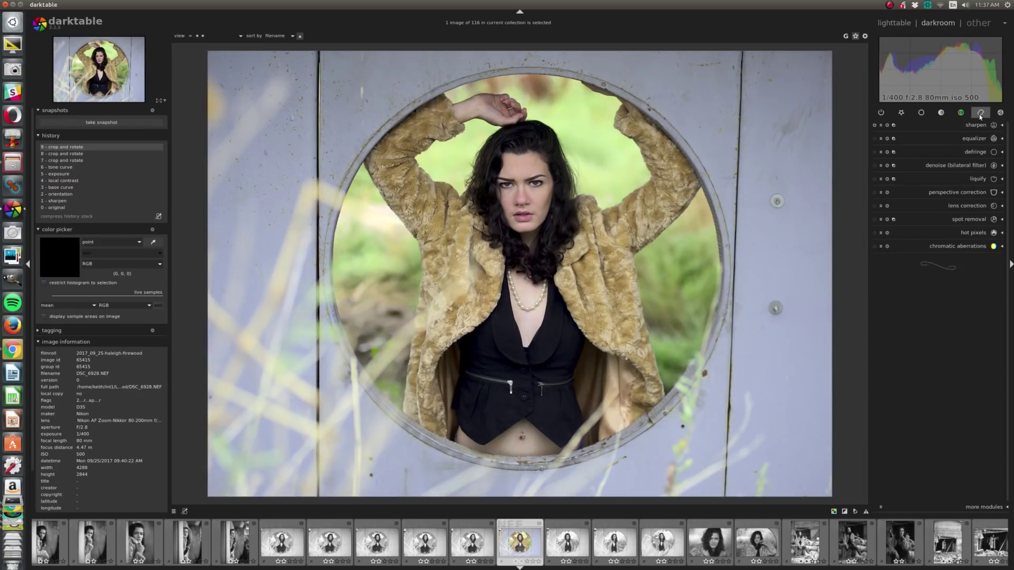
{"action": "left_click", "coordinate": [874, 193]}
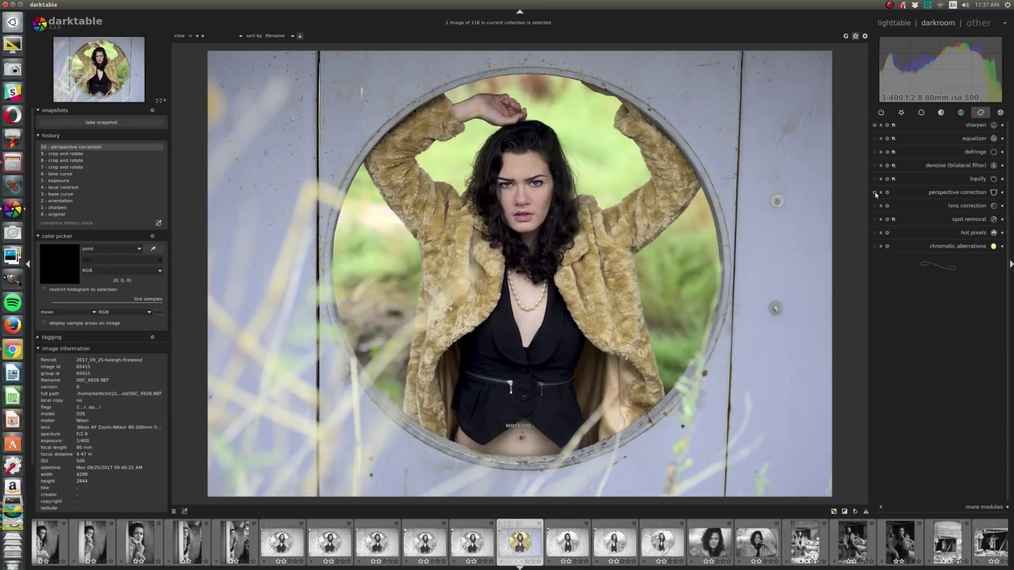
{"action": "left_click", "coordinate": [950, 193]}
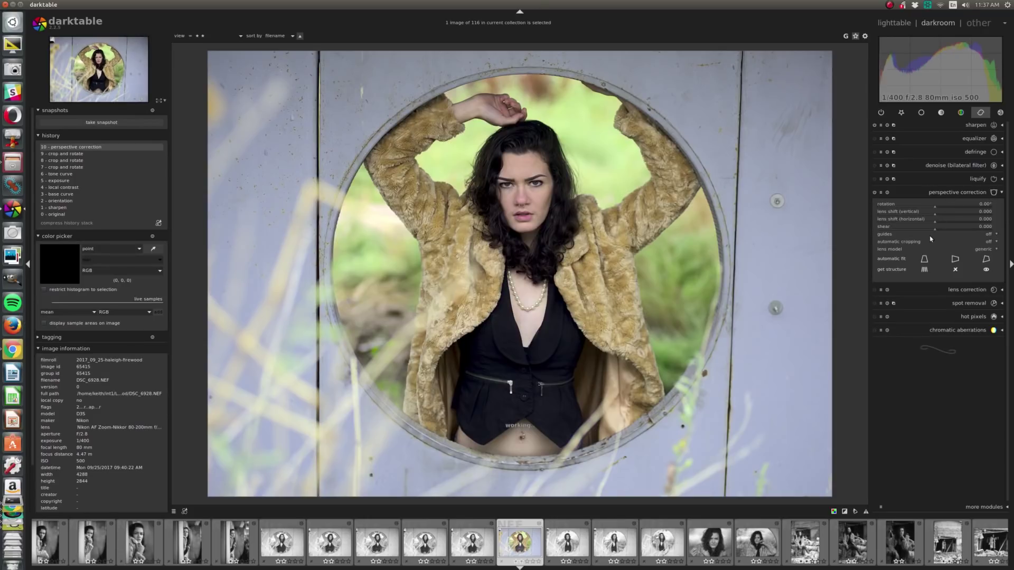
{"action": "left_click", "coordinate": [924, 259]}
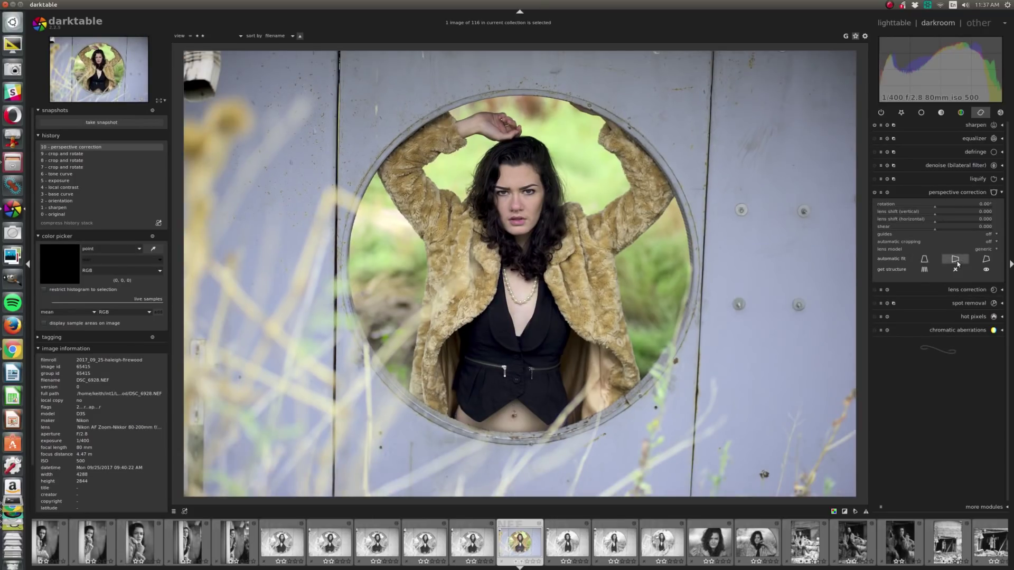
{"action": "left_click", "coordinate": [986, 259]}
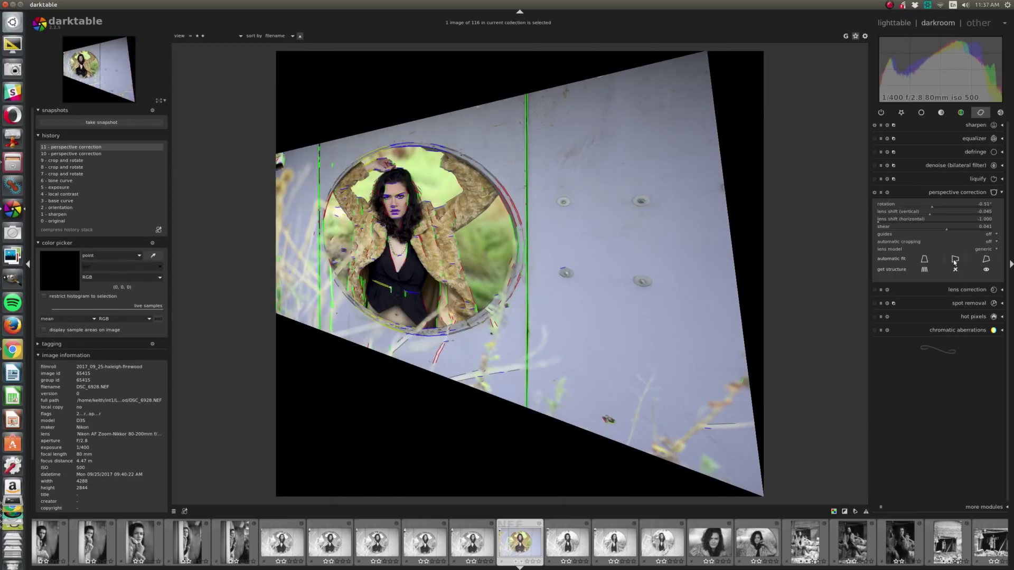
{"action": "left_click", "coordinate": [925, 262]}
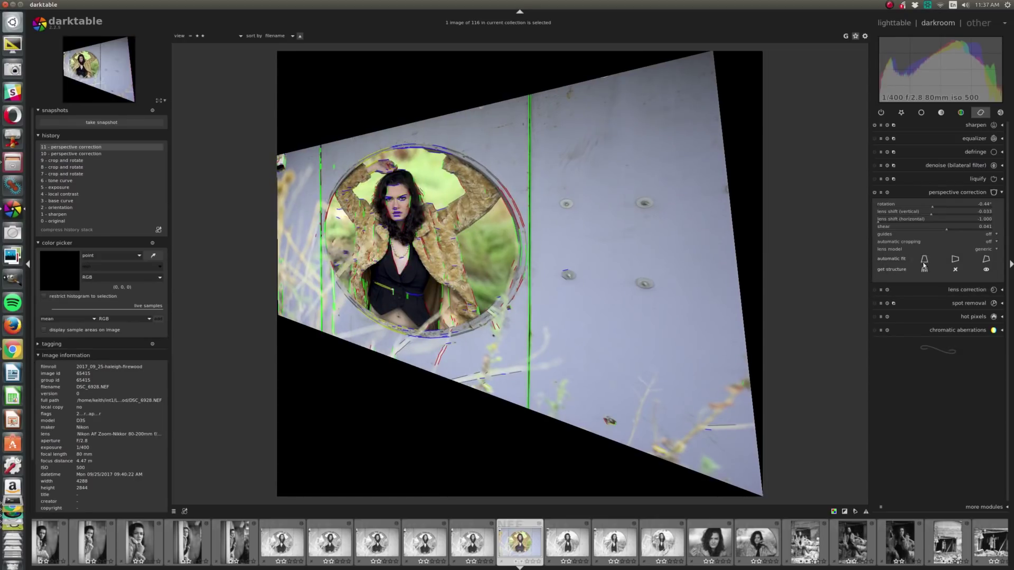
{"action": "left_click", "coordinate": [922, 270]}
{"action": "left_click", "coordinate": [874, 192]}
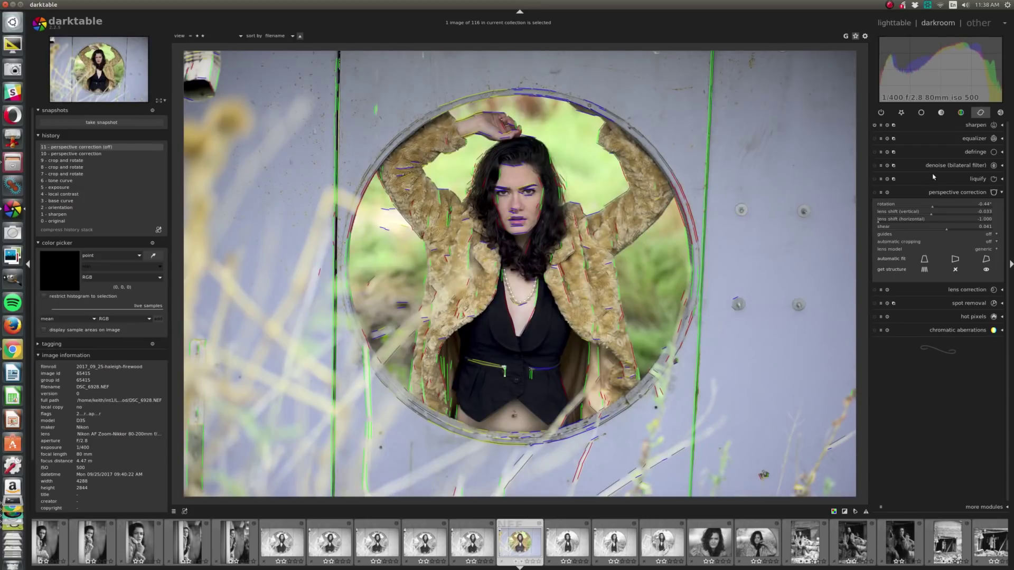
{"action": "left_click", "coordinate": [952, 194]}
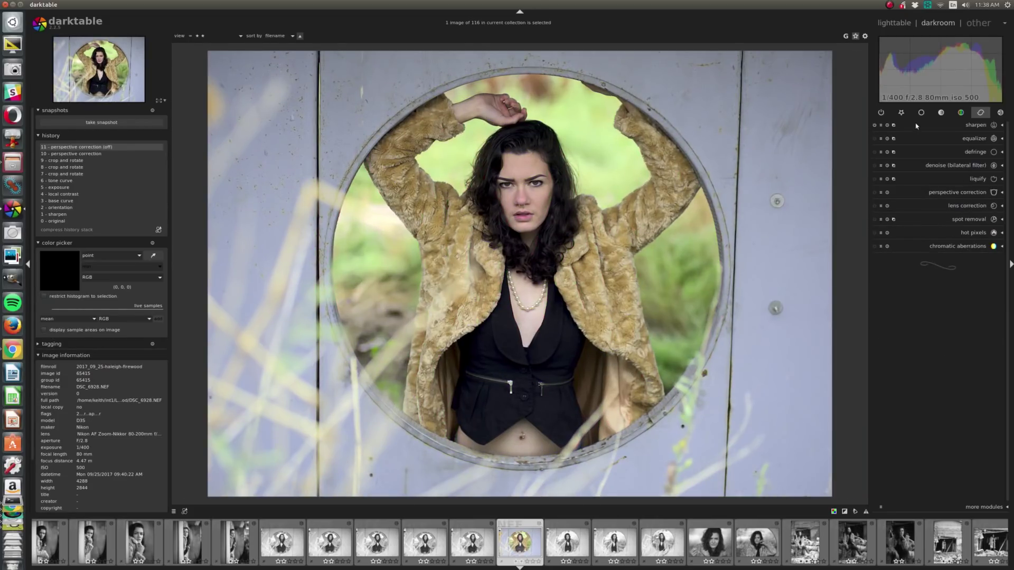
Step: Raise the local contrast detail to 0.290
{"action": "left_click", "coordinate": [900, 112]}
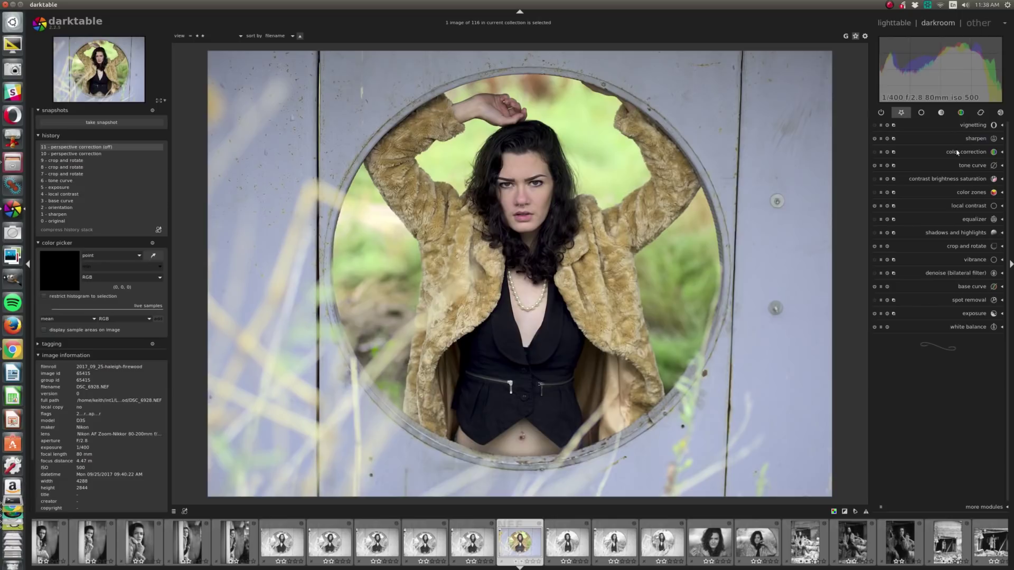
{"action": "left_click", "coordinate": [962, 207]}
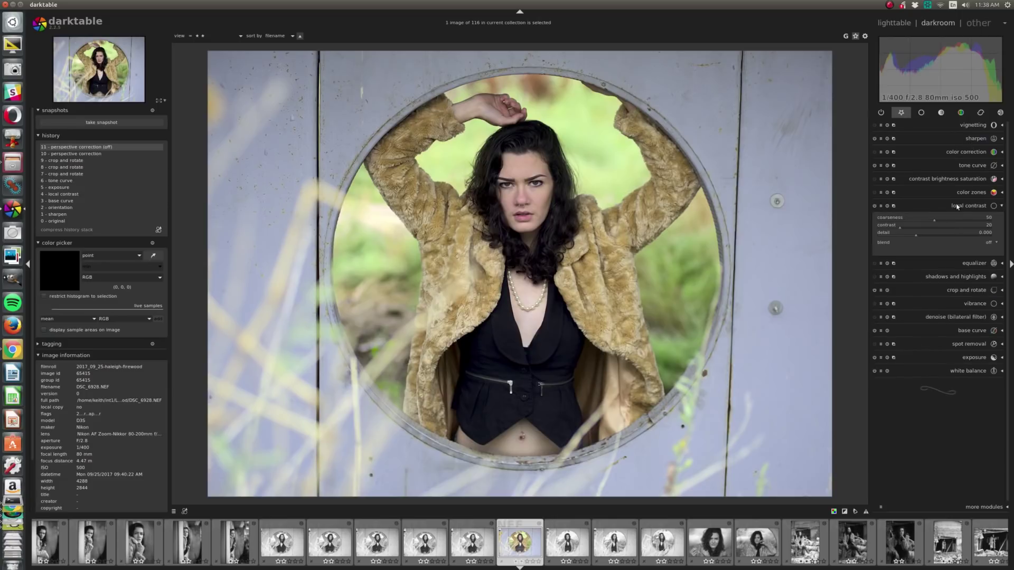
{"action": "scroll", "coordinate": [942, 236], "scroll_direction": "up", "scroll_amount": 3}
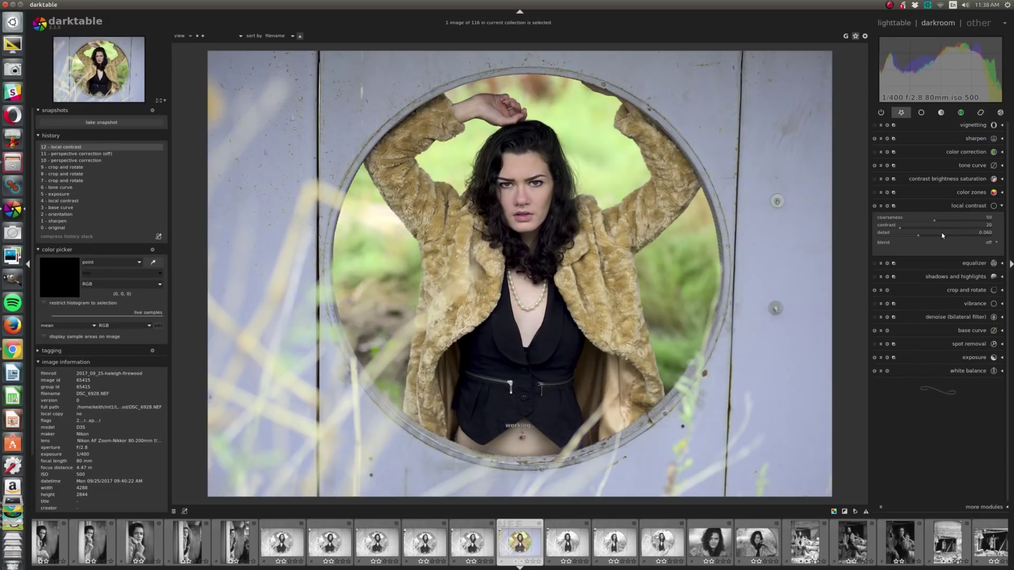
{"action": "scroll", "coordinate": [943, 236], "scroll_direction": "up", "scroll_amount": 5}
{"action": "scroll", "coordinate": [942, 235], "scroll_direction": "up", "scroll_amount": 4}
{"action": "scroll", "coordinate": [943, 236], "scroll_direction": "up", "scroll_amount": 1}
{"action": "scroll", "coordinate": [942, 236], "scroll_direction": "up", "scroll_amount": 3}
{"action": "scroll", "coordinate": [942, 236], "scroll_direction": "up", "scroll_amount": 2}
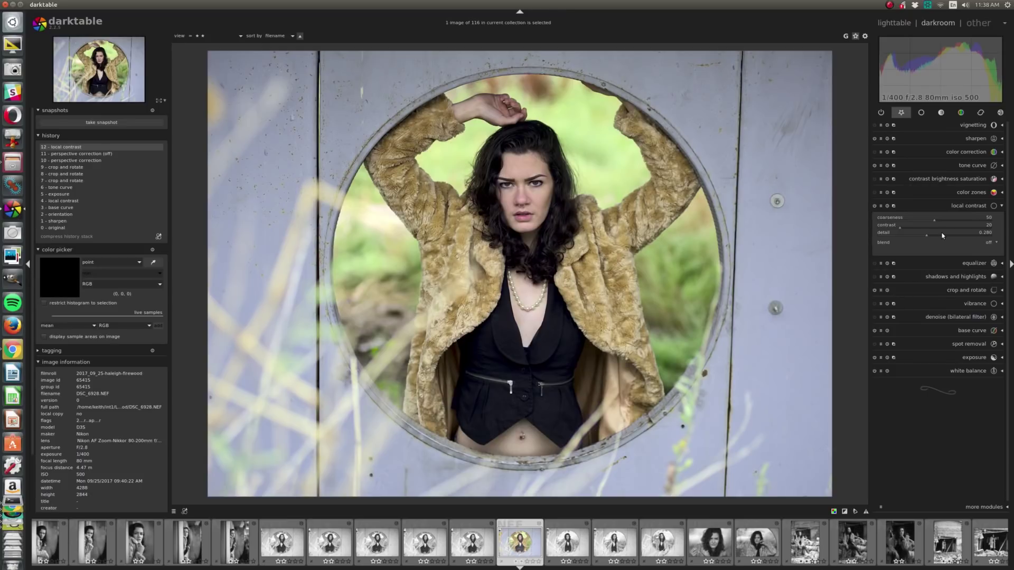
{"action": "scroll", "coordinate": [942, 236], "scroll_direction": "up", "scroll_amount": 1}
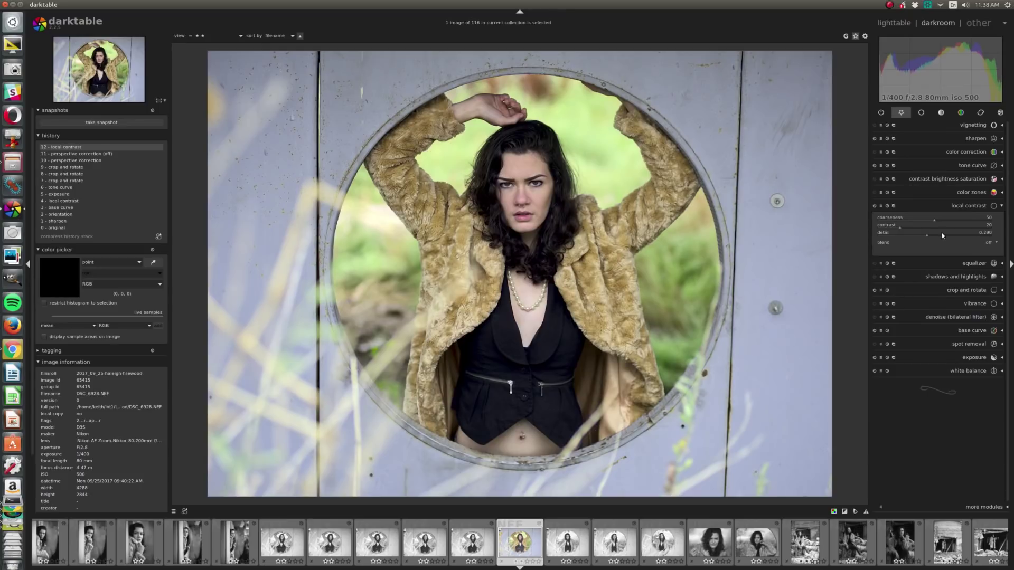
Step: Set the contrast to 0.05 in contrast brightness saturation and inspect the woman's face and coat up close
{"action": "left_click", "coordinate": [943, 180]}
{"action": "scroll", "coordinate": [946, 196], "scroll_direction": "up", "scroll_amount": 1}
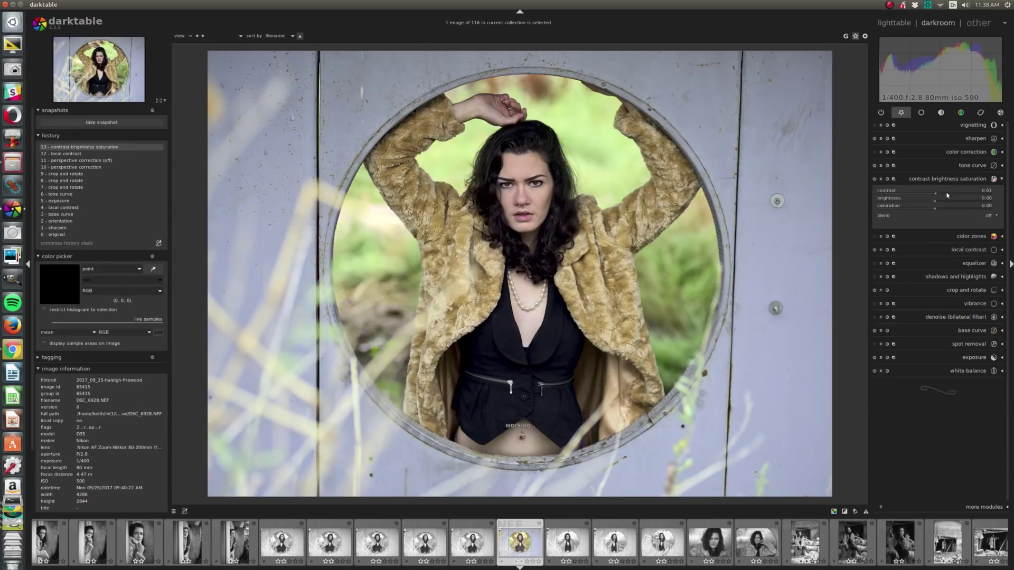
{"action": "scroll", "coordinate": [947, 195], "scroll_direction": "up", "scroll_amount": 1}
{"action": "scroll", "coordinate": [552, 171], "scroll_direction": "up", "scroll_amount": 5}
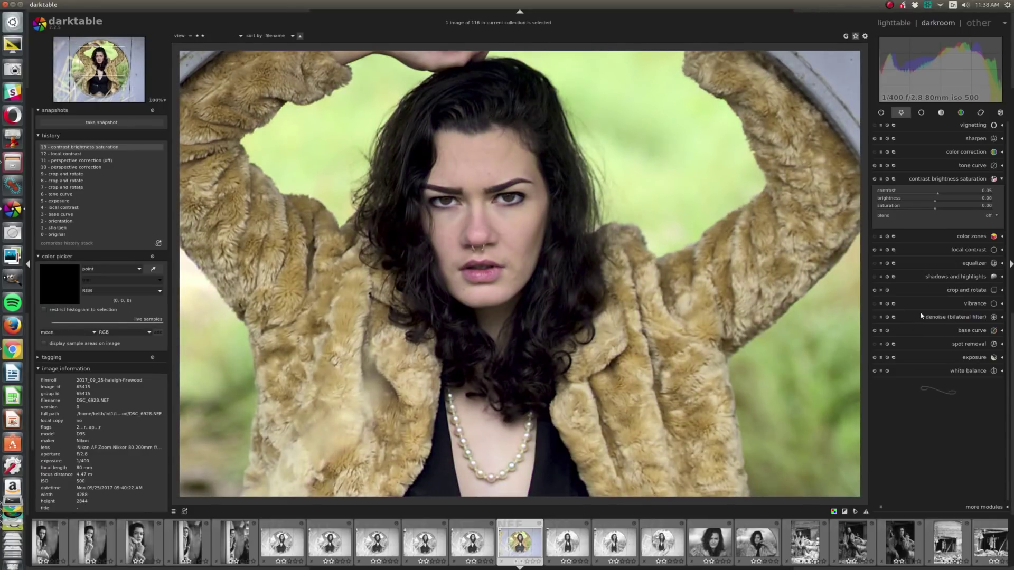
{"action": "scroll", "coordinate": [717, 292], "scroll_direction": "down", "scroll_amount": 5}
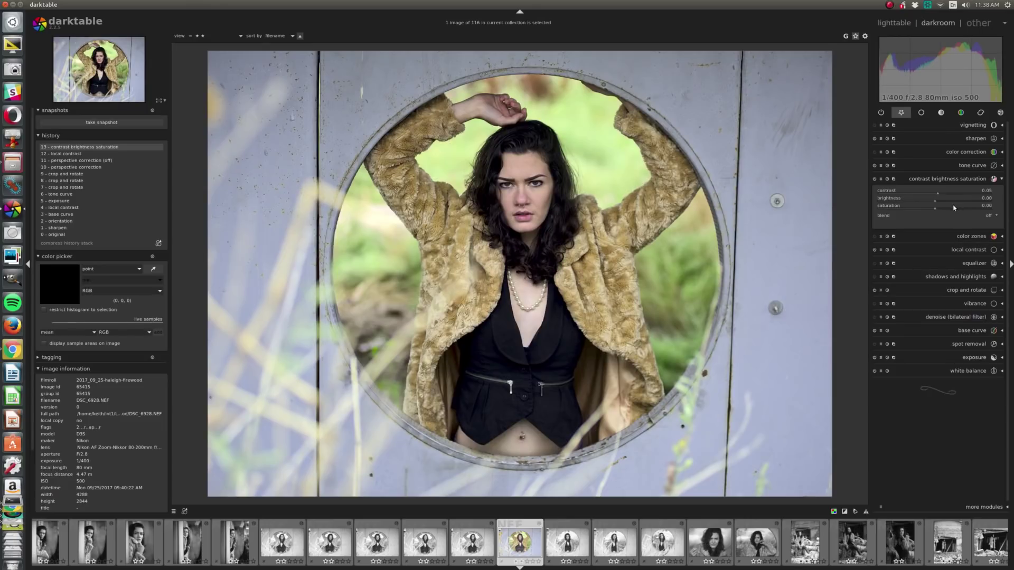
Step: Set the sharpen amount to 1.430
{"action": "left_click", "coordinate": [964, 167]}
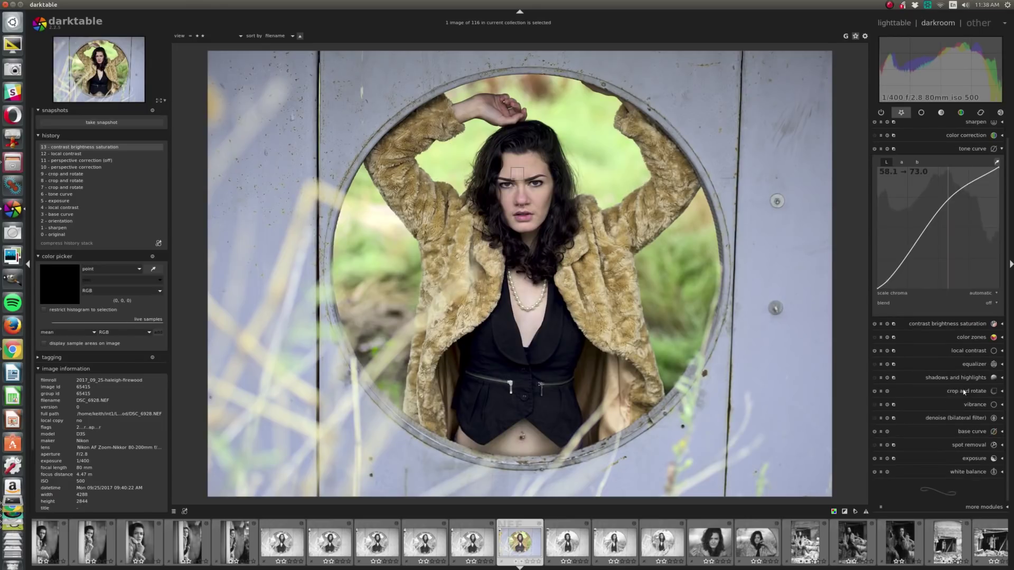
{"action": "left_click", "coordinate": [973, 124]}
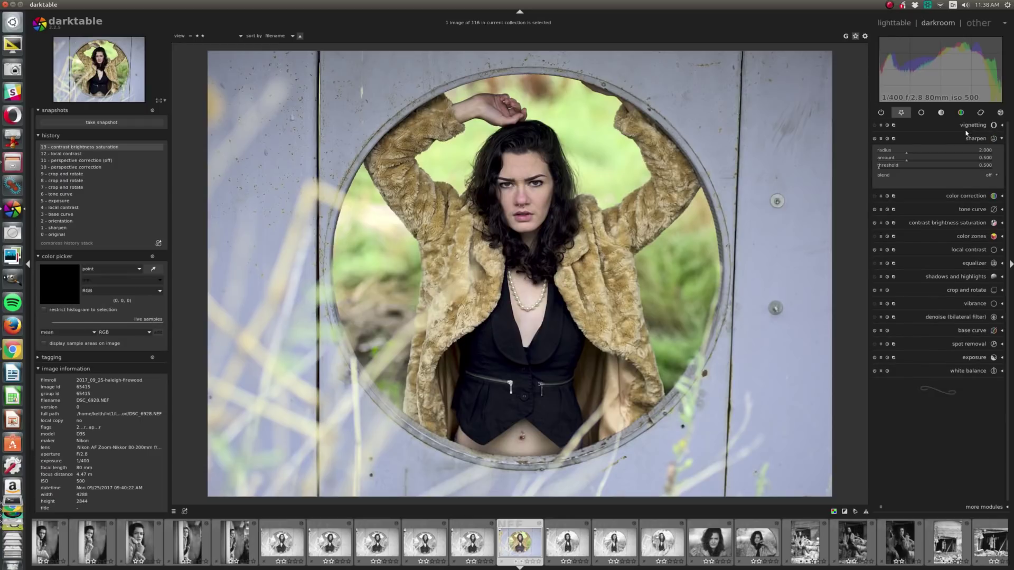
{"action": "left_click", "coordinate": [953, 161]}
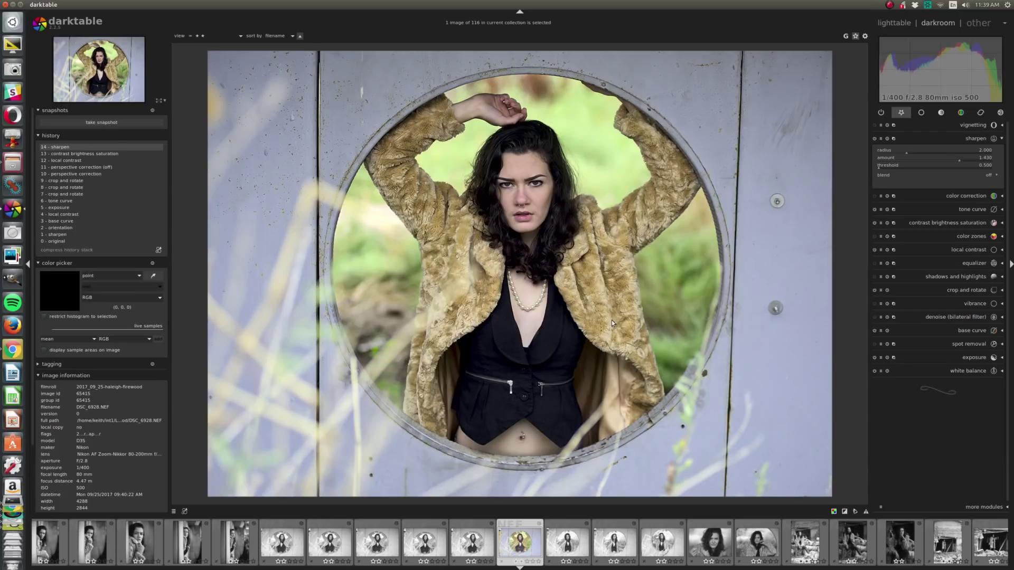
Step: Convert the photo to black and white by enabling the monochrome module
{"action": "left_click", "coordinate": [963, 263]}
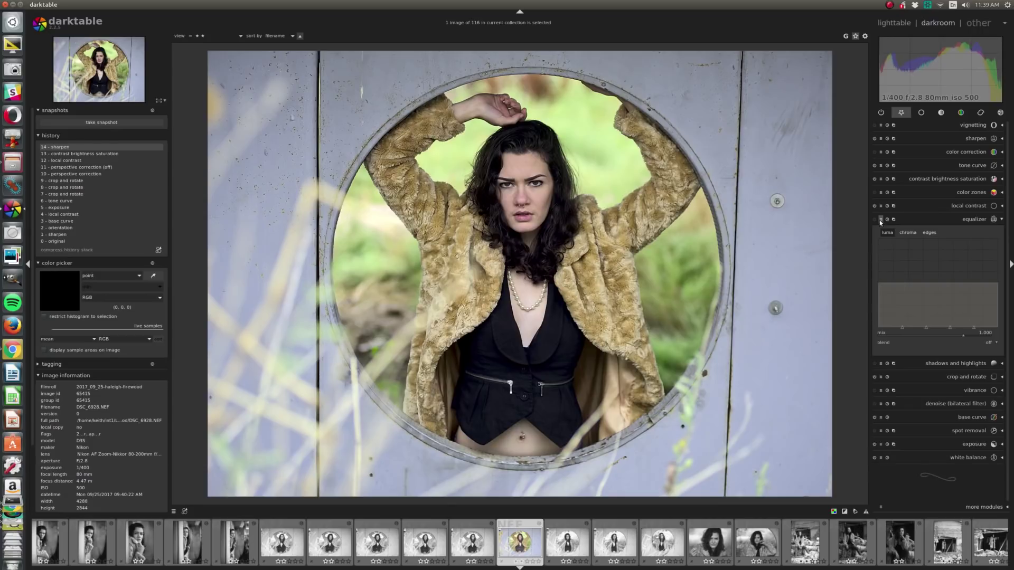
{"action": "left_click", "coordinate": [961, 113]}
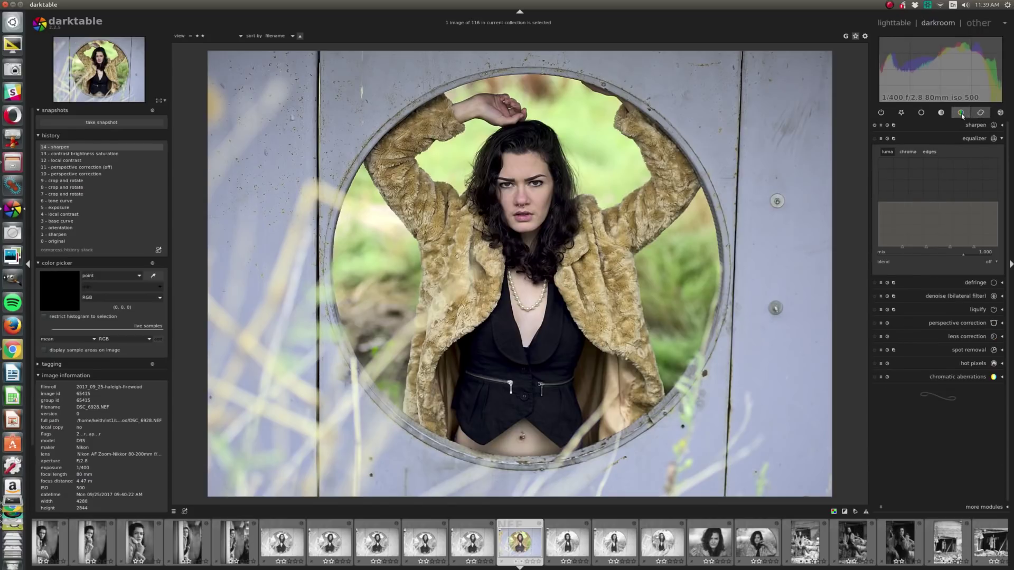
{"action": "left_click", "coordinate": [961, 113]}
{"action": "left_click", "coordinate": [875, 179]}
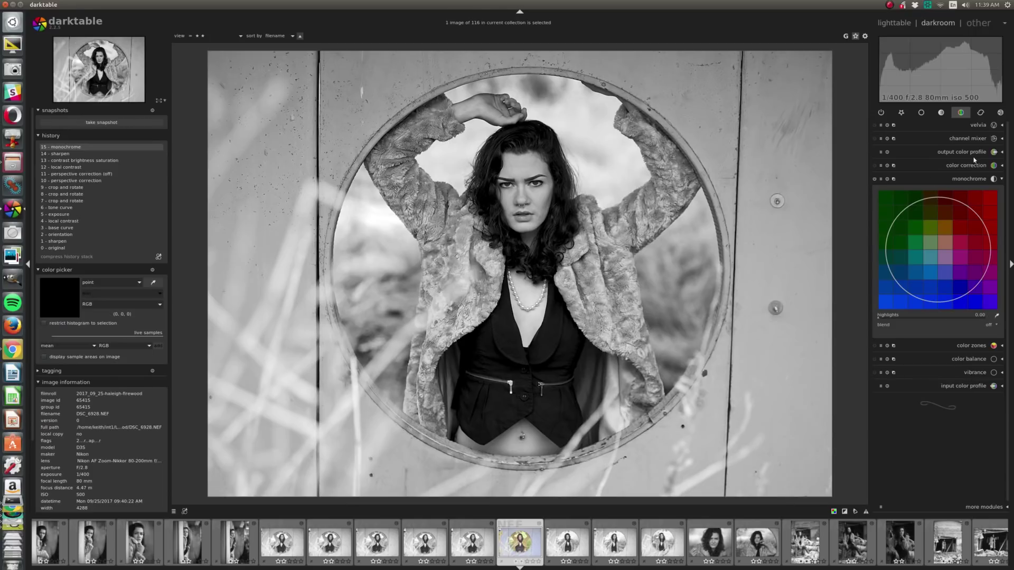
Step: Set color zones to select by saturation
{"action": "left_click", "coordinate": [901, 113]}
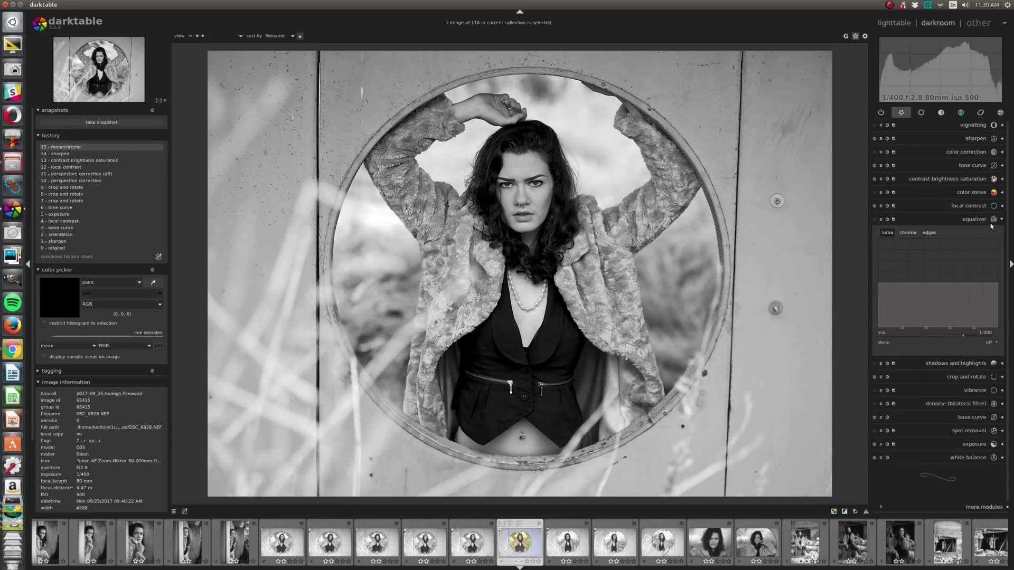
{"action": "left_click", "coordinate": [972, 194]}
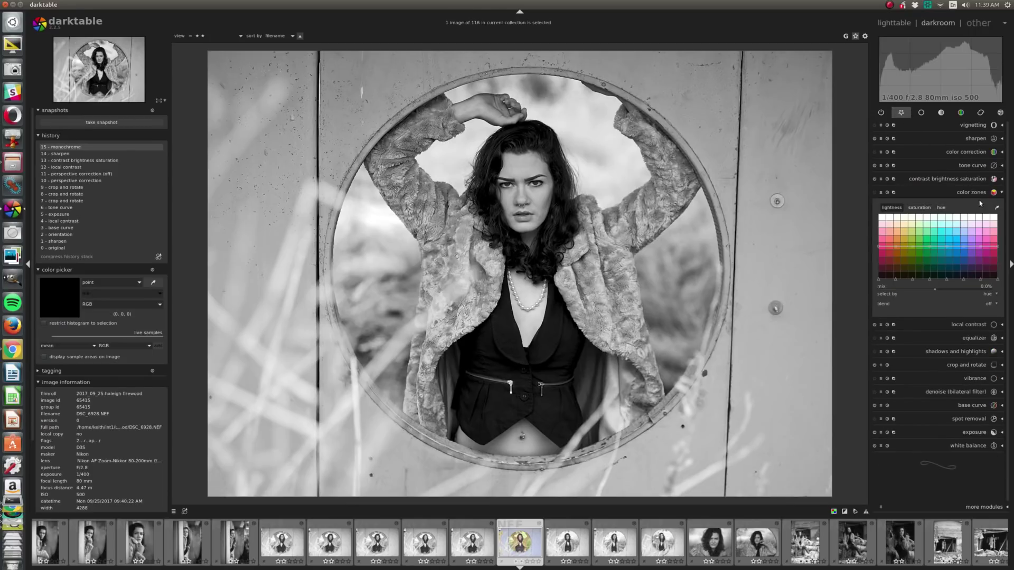
{"action": "left_click", "coordinate": [988, 298]}
{"action": "left_click", "coordinate": [986, 301]}
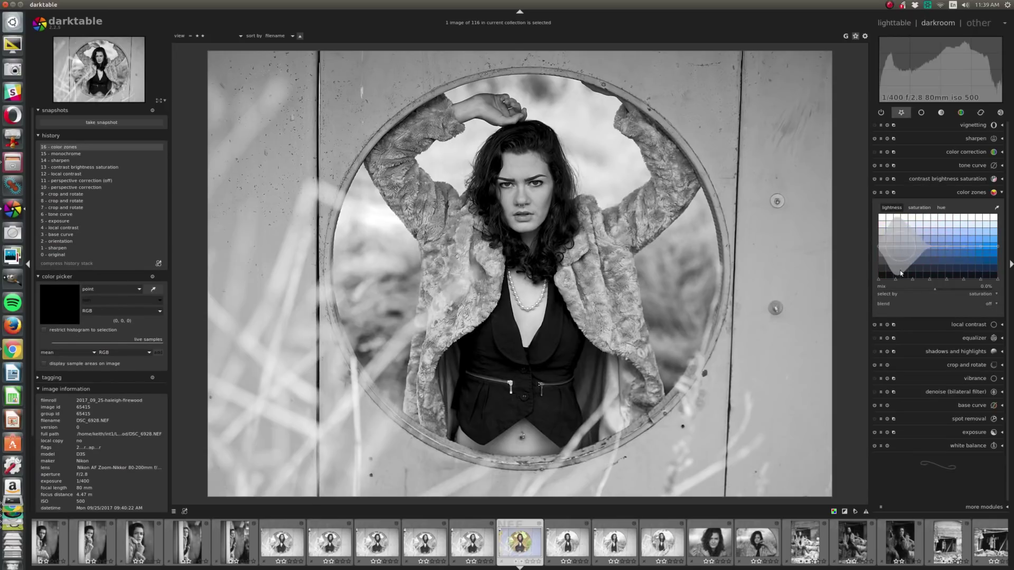
Step: Sample the skin on the forehead for color zones and slightly raise the lightness curve in the low-saturation range
{"action": "left_click", "coordinate": [993, 208]}
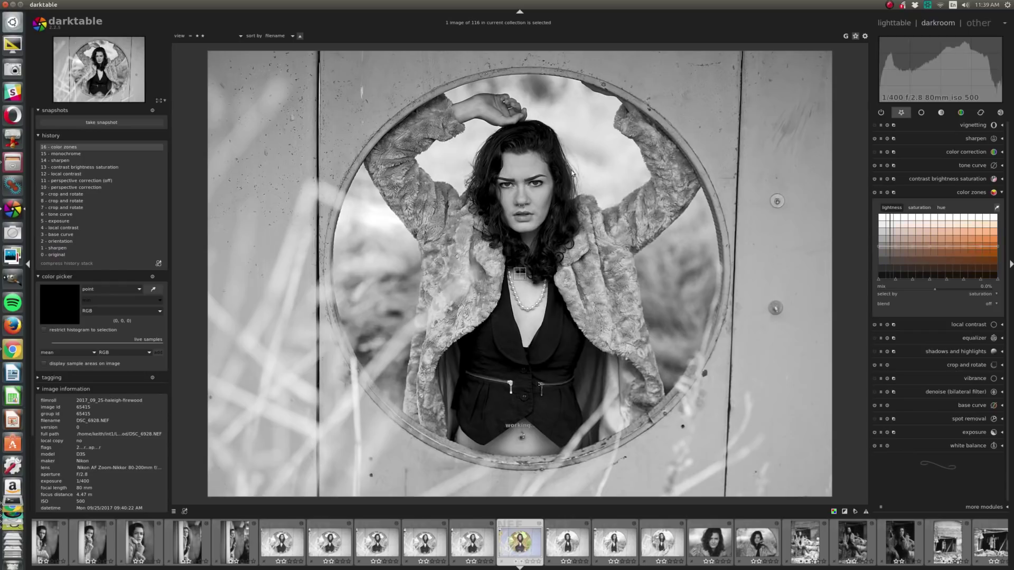
{"action": "left_click", "coordinate": [523, 169]}
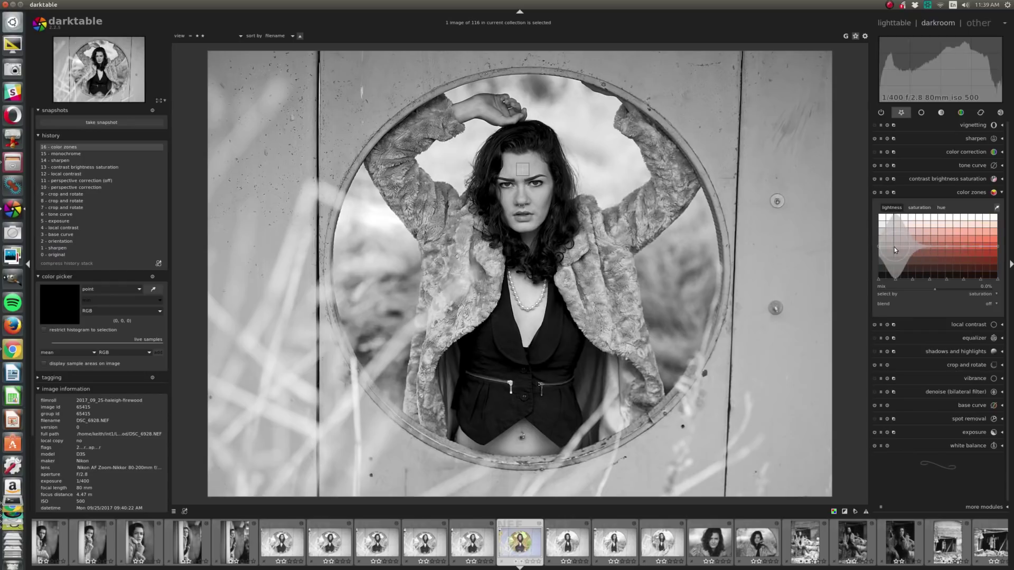
{"action": "left_click_drag", "start_coordinate": [894, 246], "coordinate": [894, 244]}
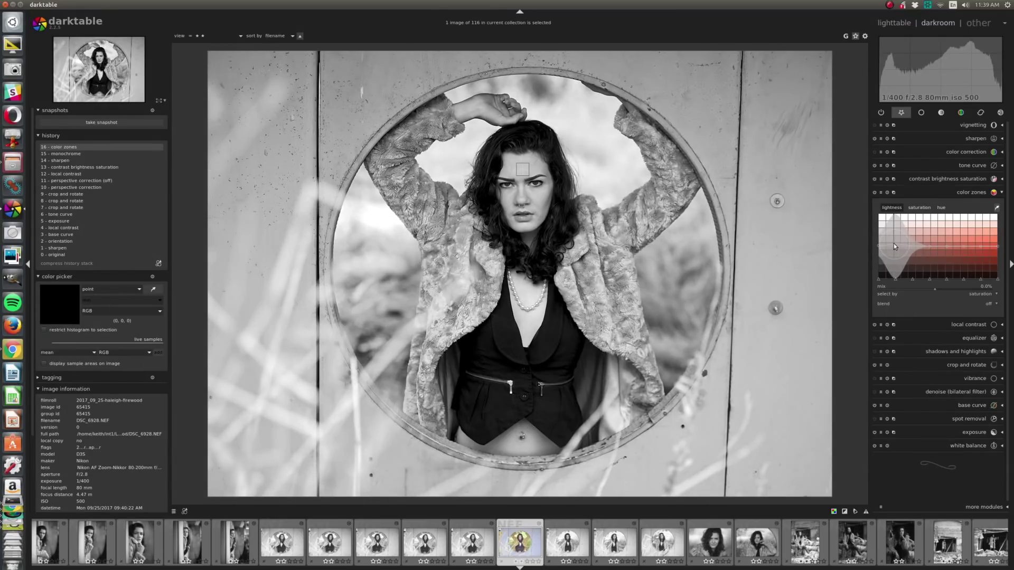
{"action": "left_click_drag", "start_coordinate": [892, 244], "coordinate": [892, 242]}
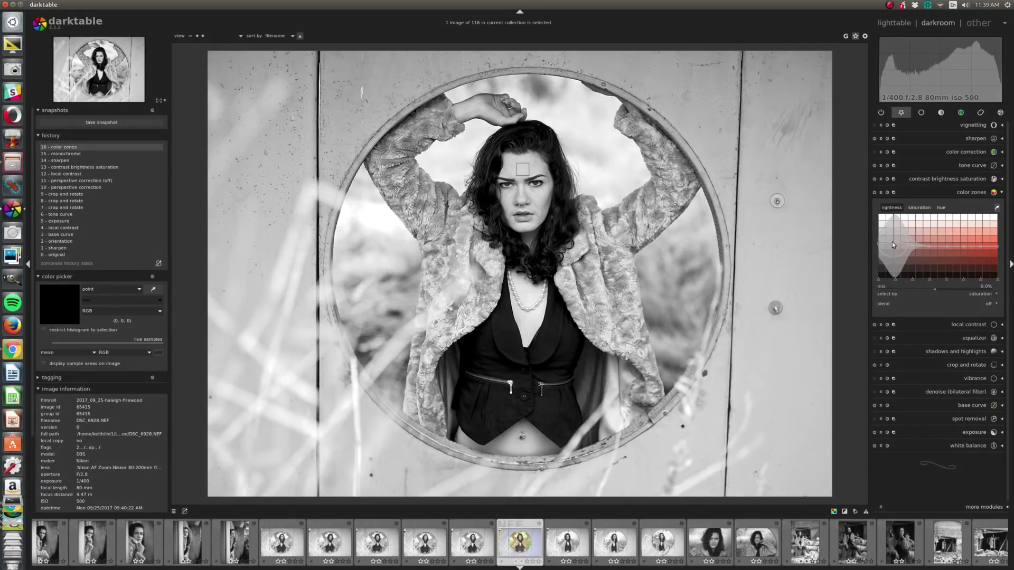
{"action": "left_click_drag", "start_coordinate": [892, 244], "coordinate": [892, 243]}
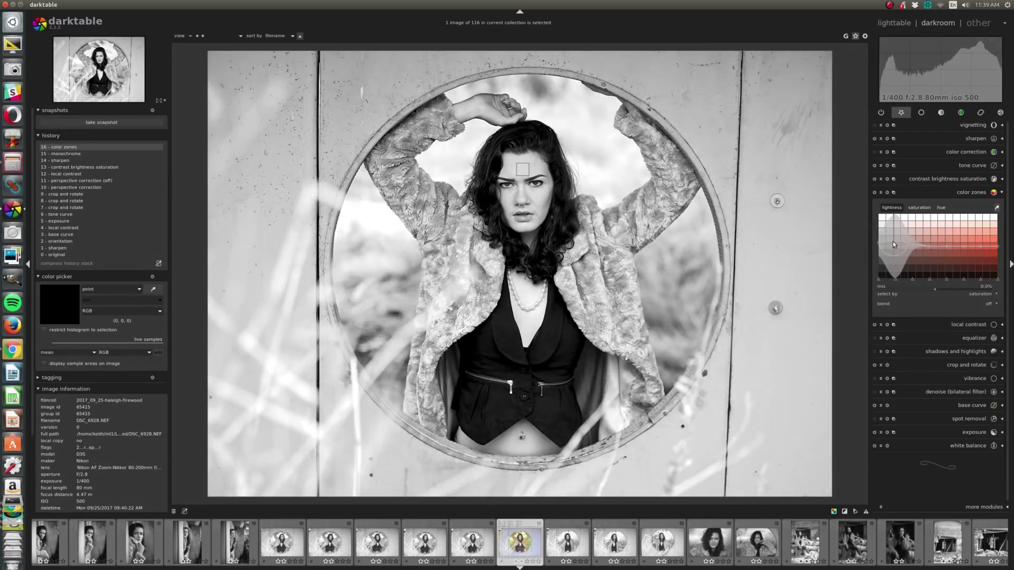
Step: In the lighttable, discard the edit history of the five photos from the close-up portrait through DSC_7007.NEF and apply the Tone Map style to them
{"action": "left_click", "coordinate": [895, 24]}
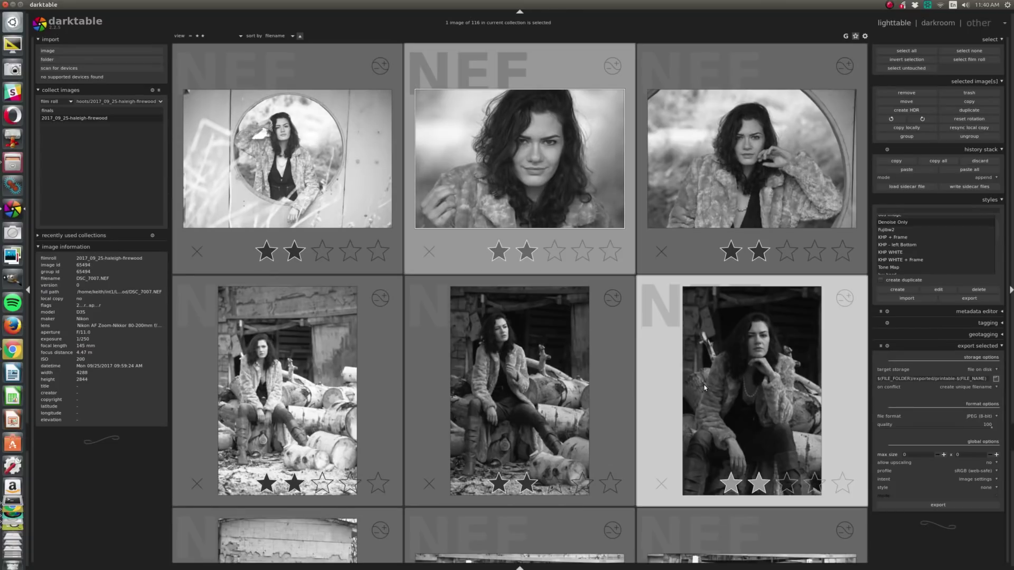
{"action": "left_click", "coordinate": [719, 392], "text": "shift"}
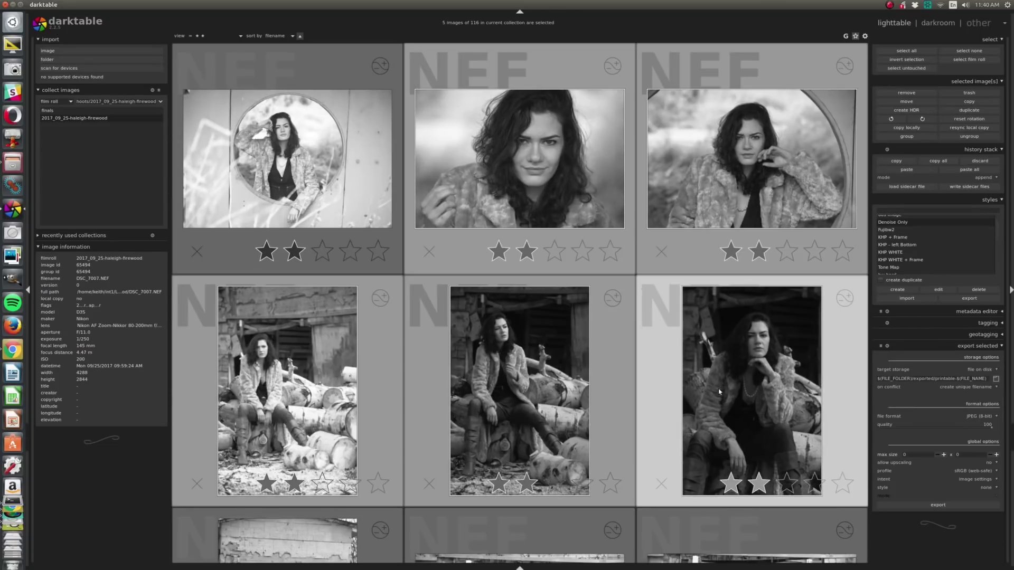
{"action": "left_click", "coordinate": [981, 164]}
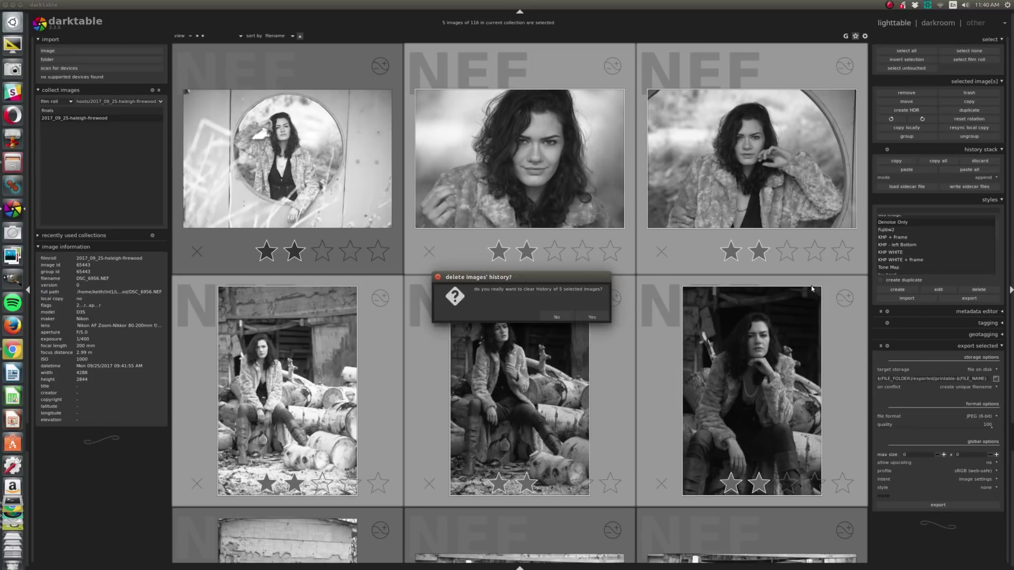
{"action": "left_click", "coordinate": [593, 317]}
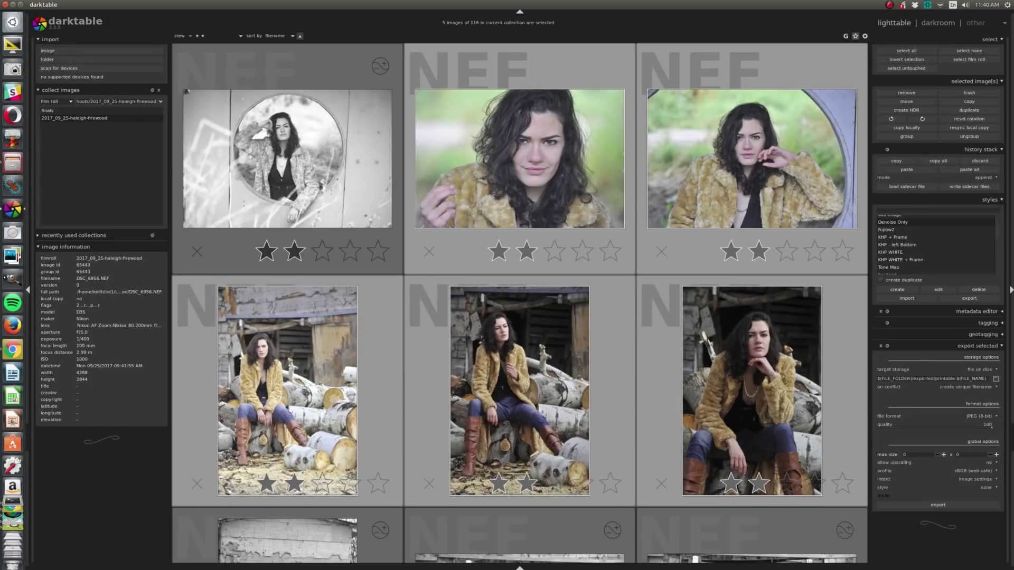
{"action": "double_click", "coordinate": [901, 268]}
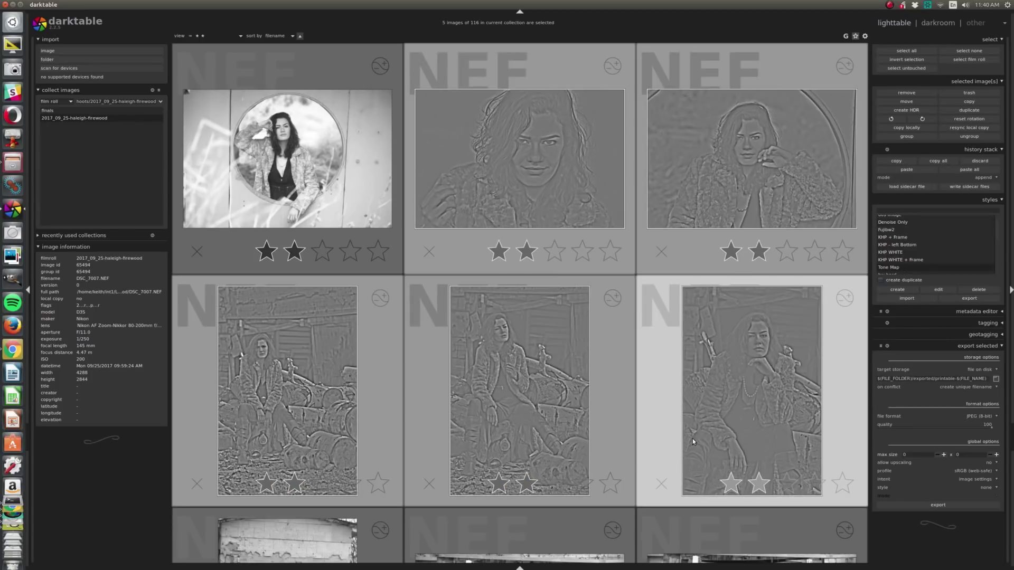
Step: Examine the Tone Map style's effect on the styled photos in full preview, going from DSC_7007.NEF back to DSC_6962.NEF
{"action": "scroll", "coordinate": [669, 365], "scroll_direction": "up", "scroll_amount": 1}
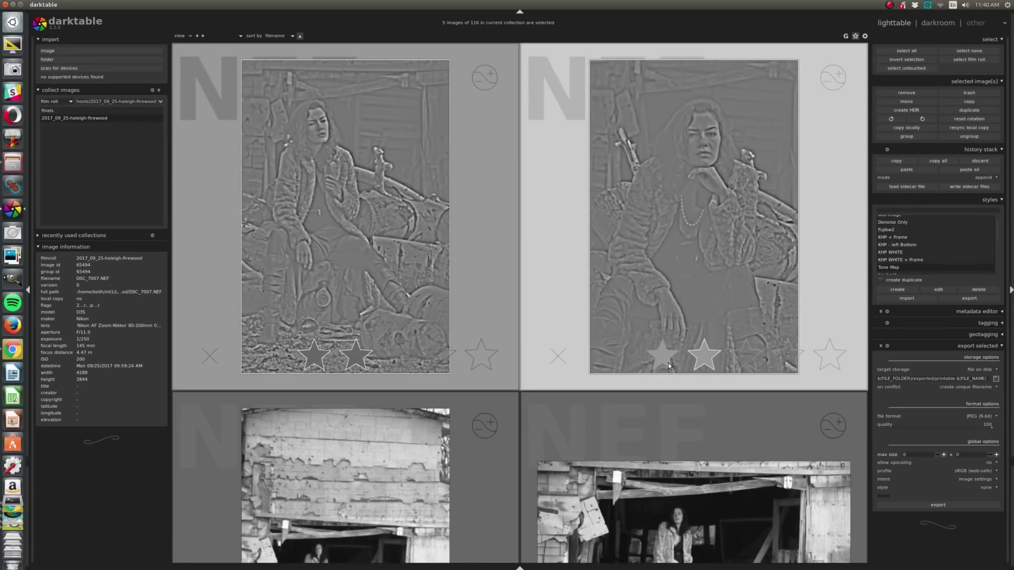
{"action": "key", "text": "w"}
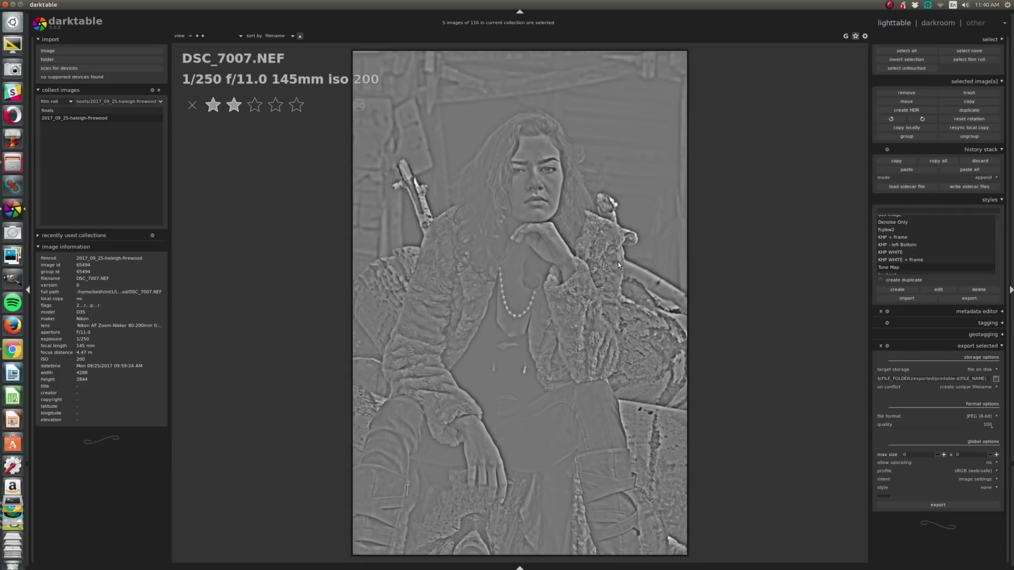
{"action": "scroll", "coordinate": [618, 262], "scroll_direction": "up", "scroll_amount": 1}
{"action": "scroll", "coordinate": [617, 262], "scroll_direction": "down", "scroll_amount": 1}
{"action": "scroll", "coordinate": [618, 262], "scroll_direction": "up", "scroll_amount": 1}
{"action": "left_click", "coordinate": [618, 265]}
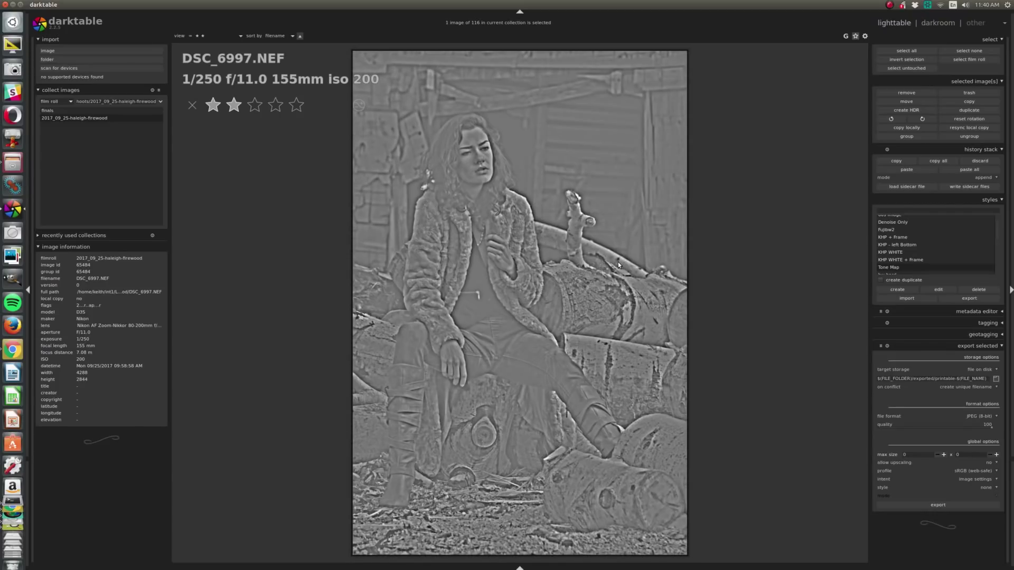
{"action": "scroll", "coordinate": [619, 265], "scroll_direction": "up", "scroll_amount": 1}
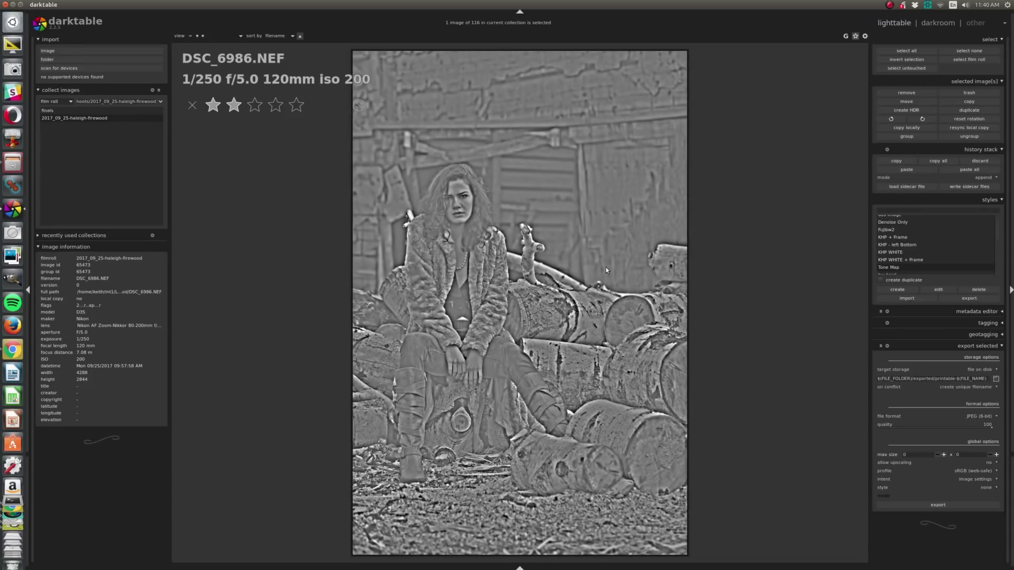
{"action": "scroll", "coordinate": [605, 268], "scroll_direction": "up", "scroll_amount": 1}
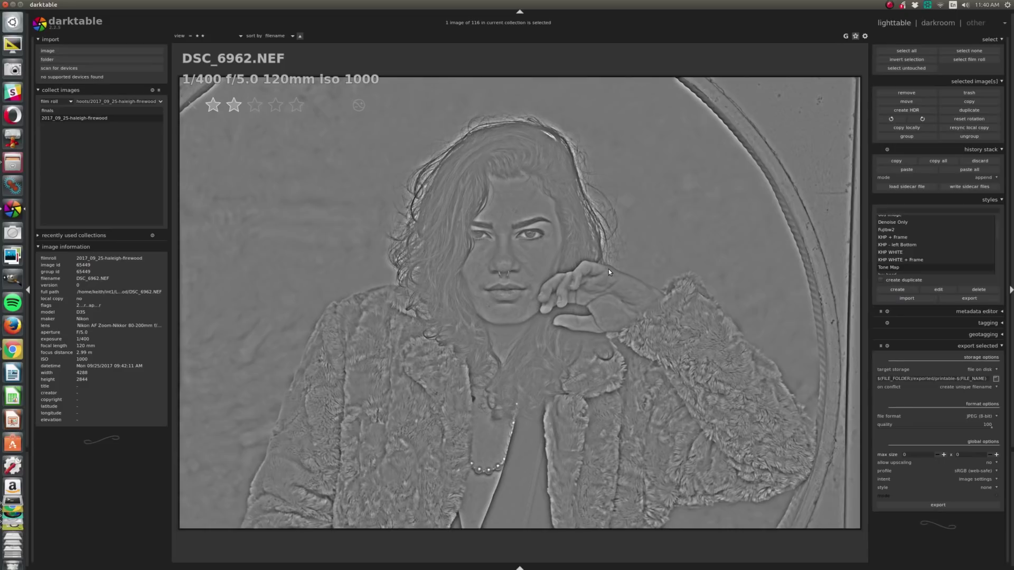
{"action": "key", "text": "w"}
Step: Reopen the raised-arms portrait in the round opening in the darkroom and adjust its color zones lightness curve in the low-saturation range
{"action": "scroll", "coordinate": [608, 270], "scroll_direction": "down", "scroll_amount": 1}
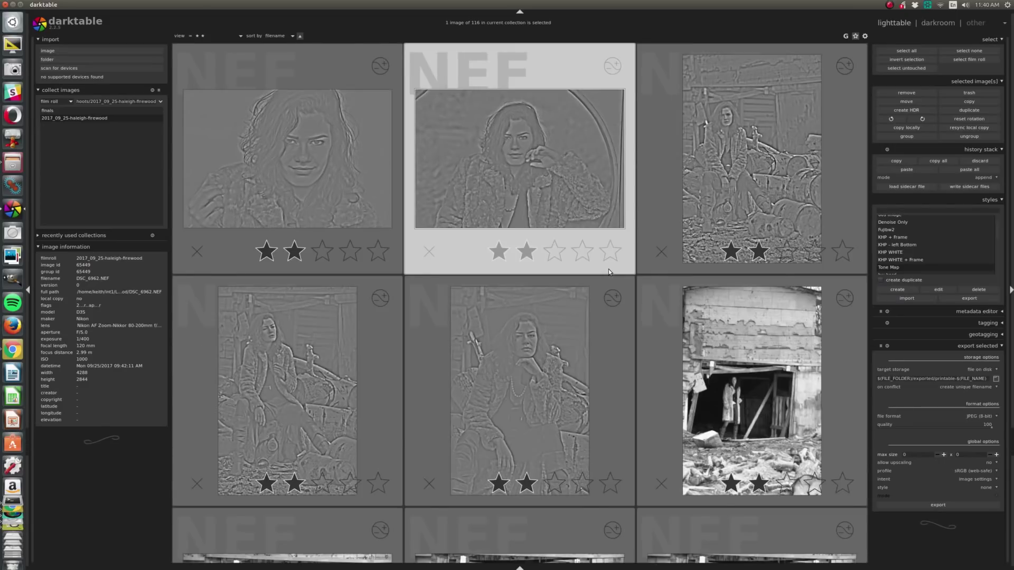
{"action": "scroll", "coordinate": [608, 271], "scroll_direction": "down", "scroll_amount": 1}
{"action": "scroll", "coordinate": [609, 272], "scroll_direction": "down", "scroll_amount": 1}
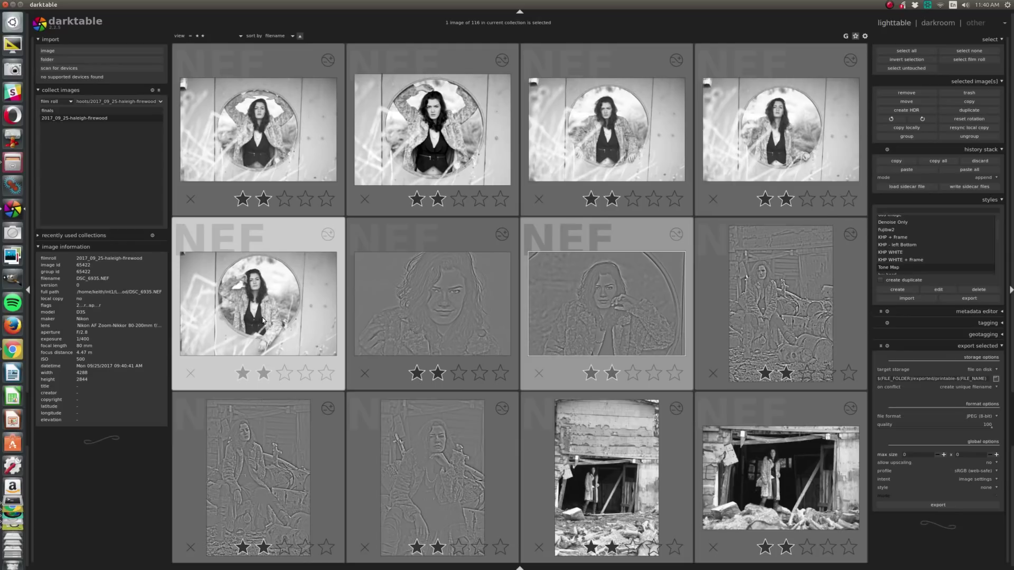
{"action": "left_click", "coordinate": [465, 118]}
{"action": "double_click", "coordinate": [465, 118]}
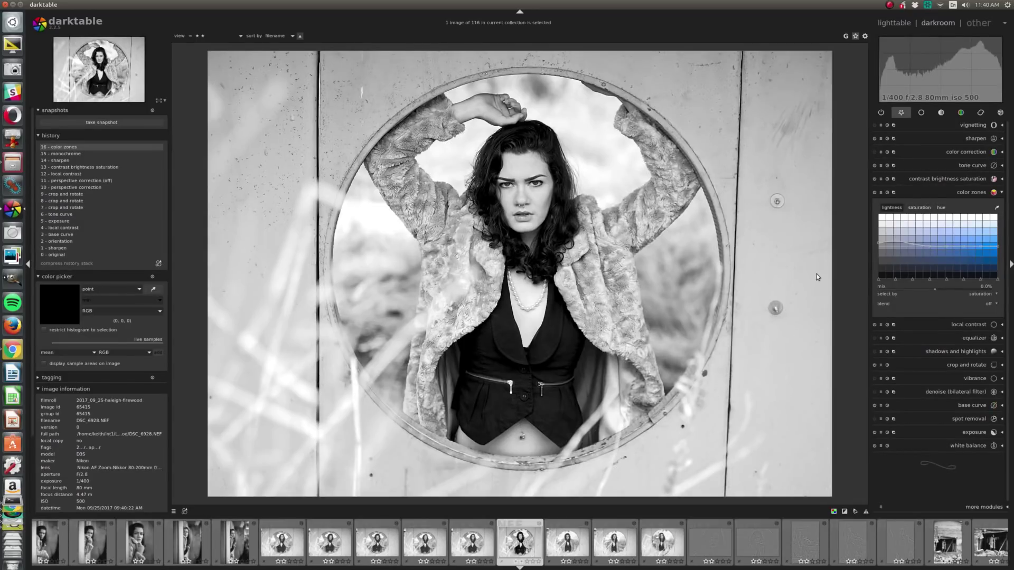
{"action": "left_click", "coordinate": [890, 240]}
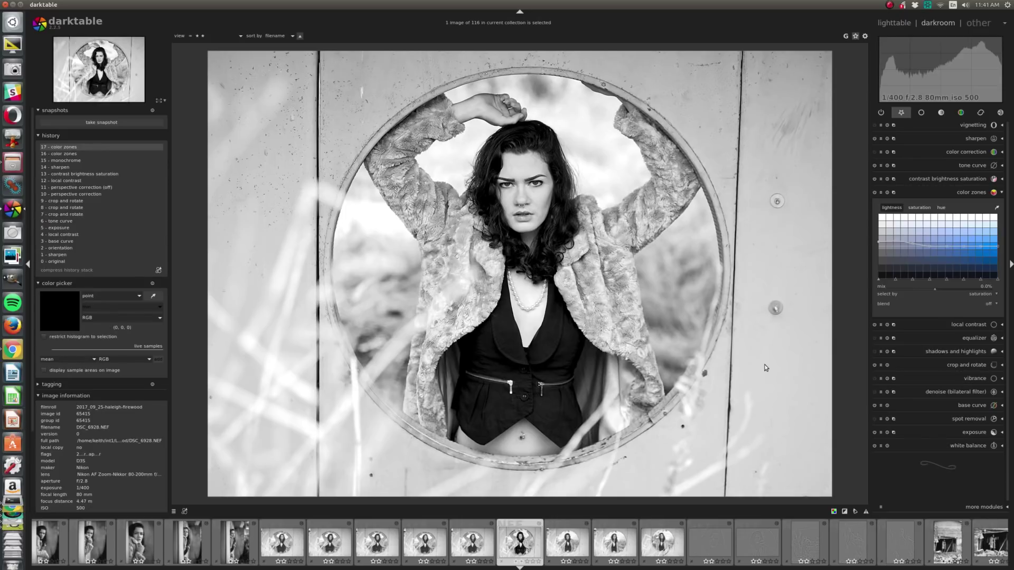
Step: Apply shadows and highlights to the portrait with shadows at -56.52 and highlights at -2.07
{"action": "left_click", "coordinate": [945, 351]}
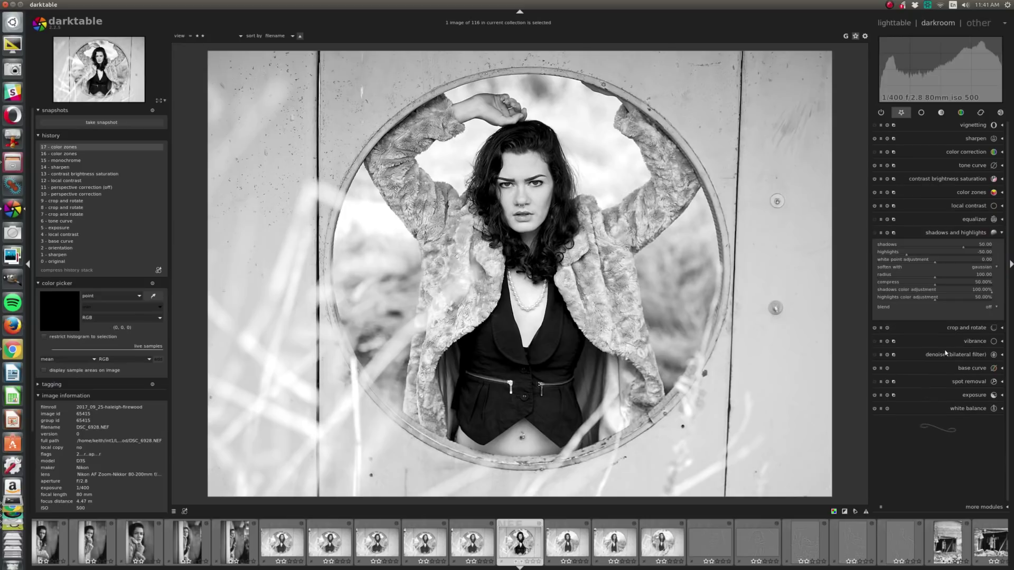
{"action": "left_click", "coordinate": [902, 249]}
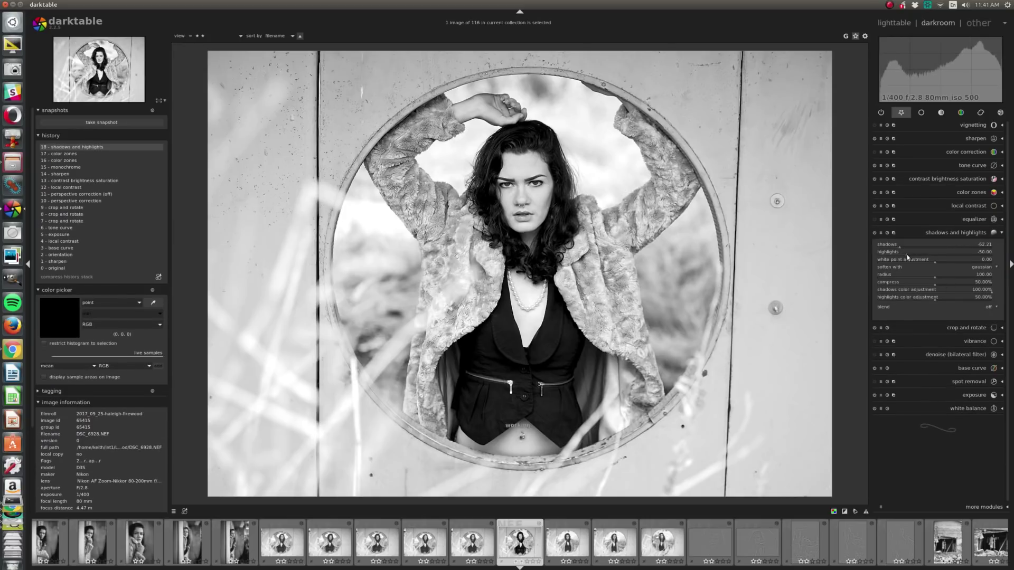
{"action": "left_click", "coordinate": [933, 257]}
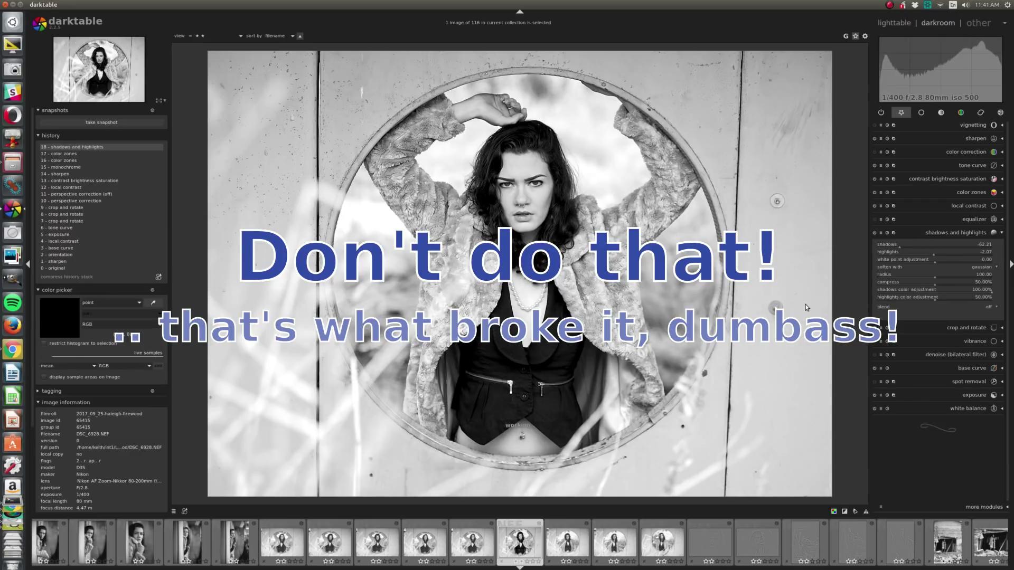
{"action": "left_click", "coordinate": [896, 248]}
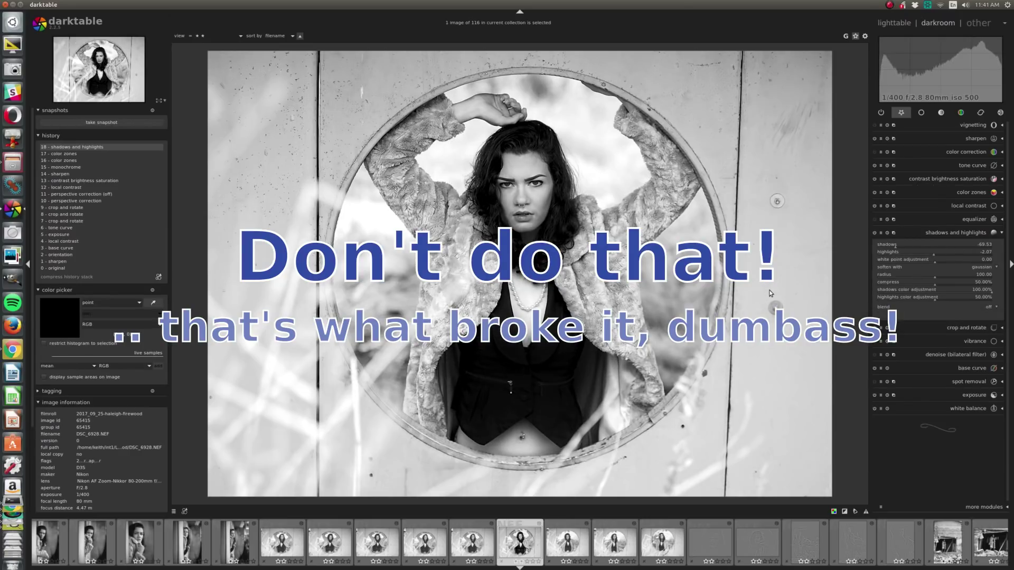
{"action": "left_click", "coordinate": [902, 248]}
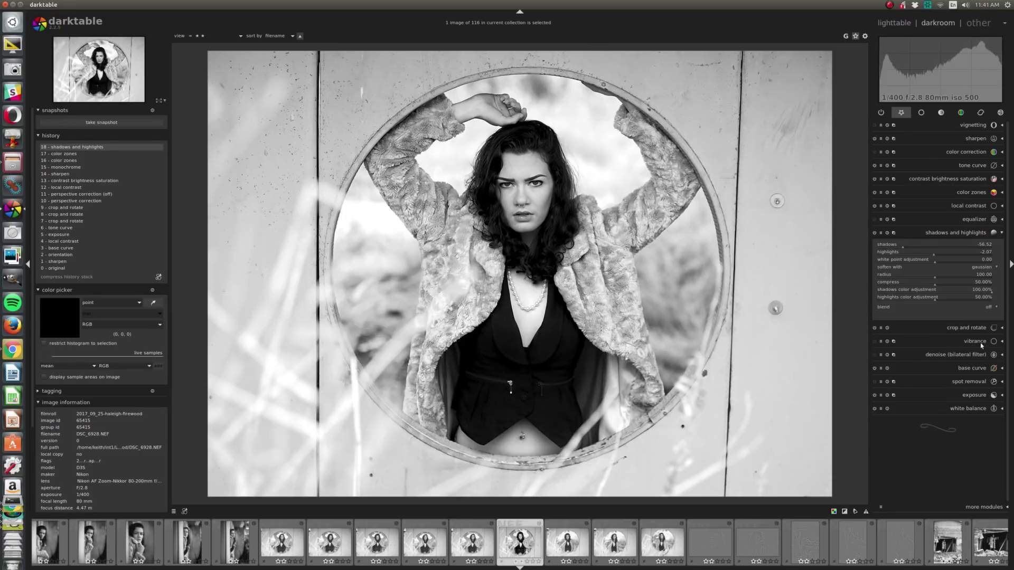
Step: Try an equalizer preset that raises the luma curve, and switch the equalizer module off again
{"action": "left_click", "coordinate": [992, 219]}
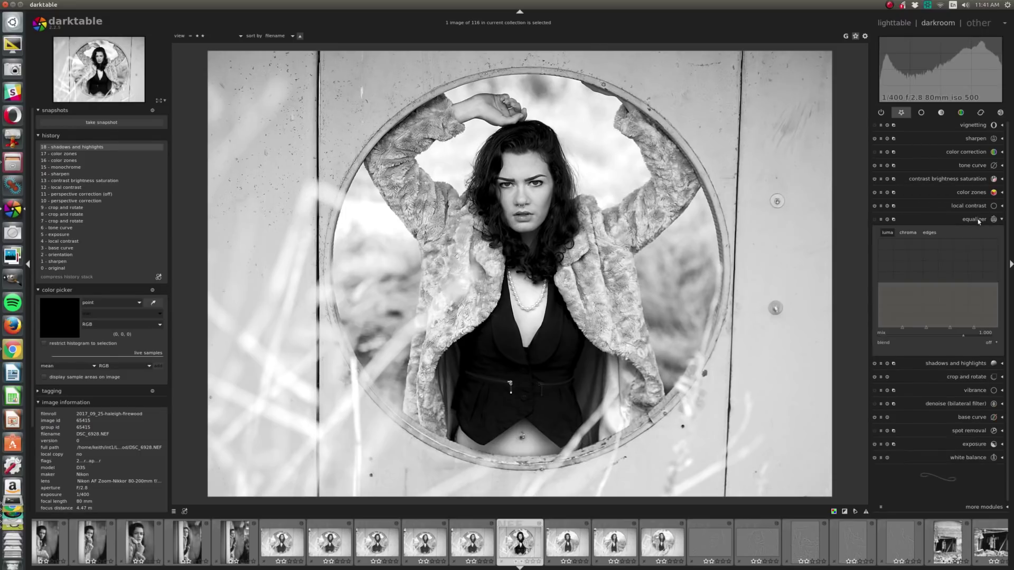
{"action": "left_click", "coordinate": [881, 219]}
{"action": "left_click", "coordinate": [890, 234]}
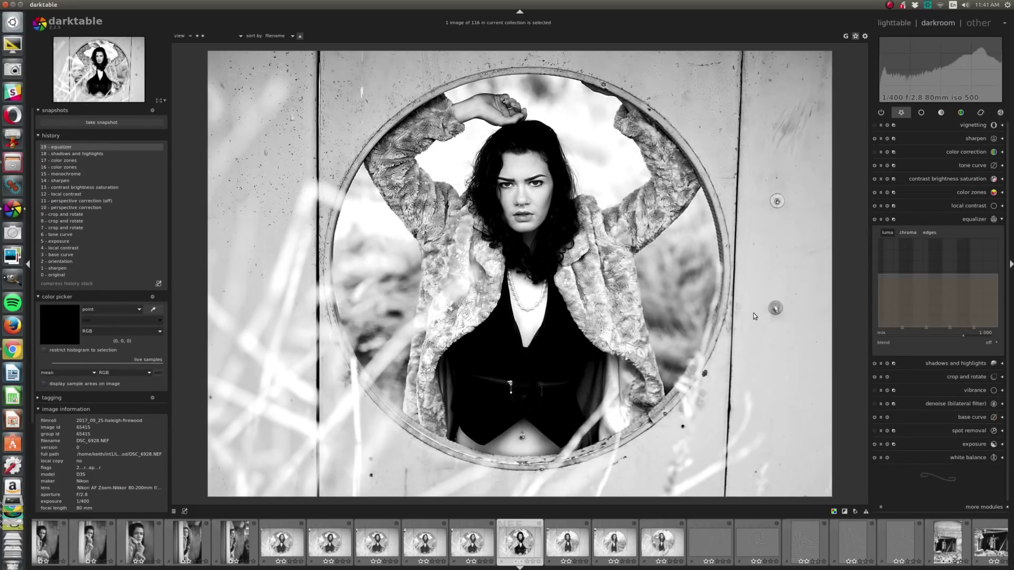
{"action": "left_click", "coordinate": [874, 219]}
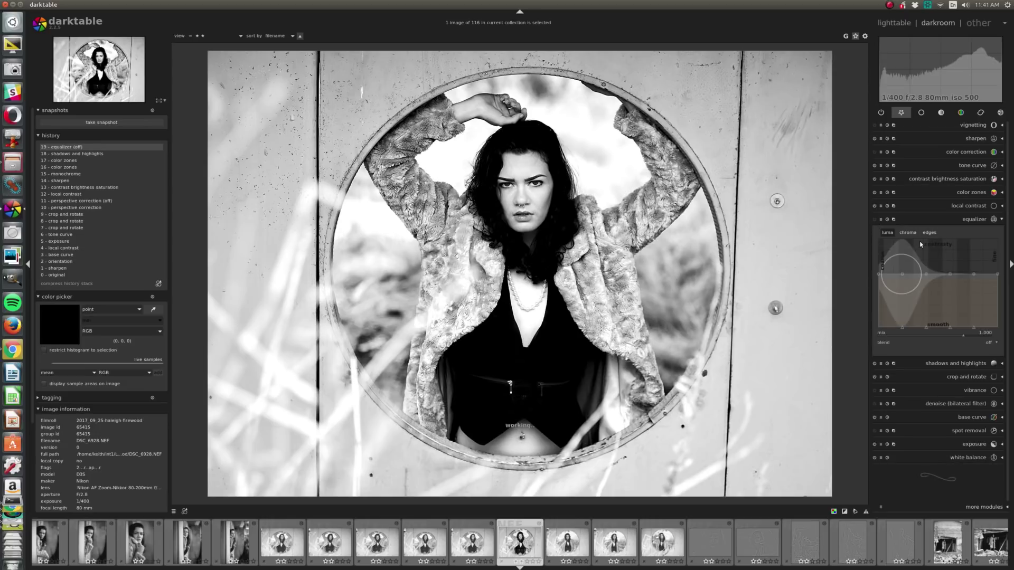
{"action": "left_click", "coordinate": [974, 220]}
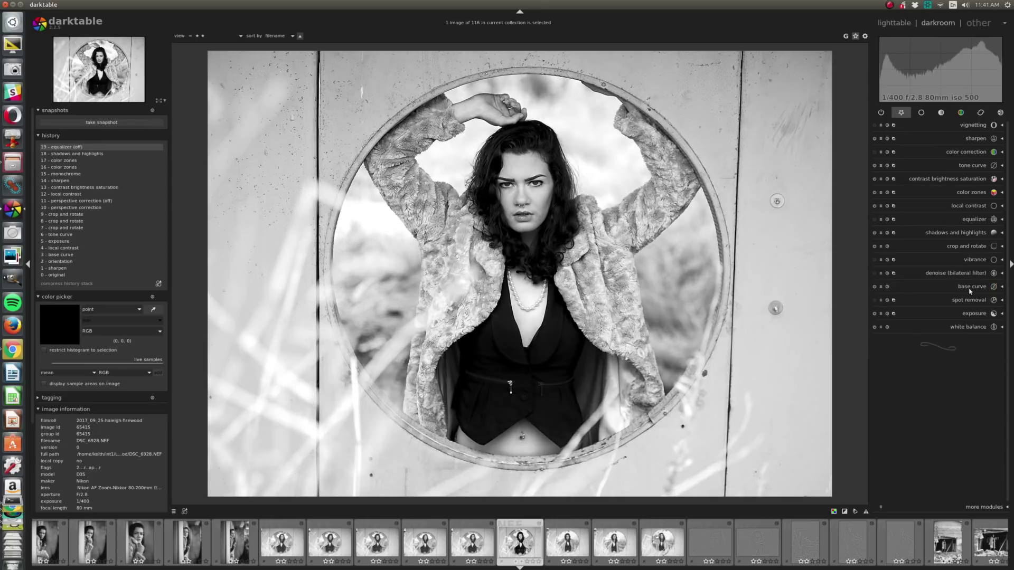
Step: Try white balance tints of 1.840 and 0.787 on the monochrome portrait, and reset the module
{"action": "left_click", "coordinate": [968, 324]}
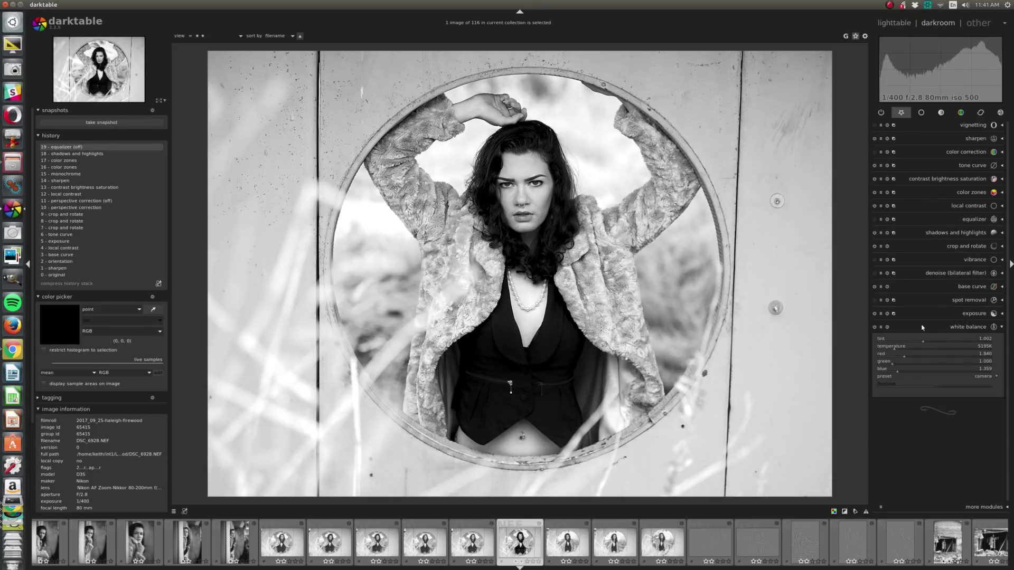
{"action": "left_click", "coordinate": [964, 344]}
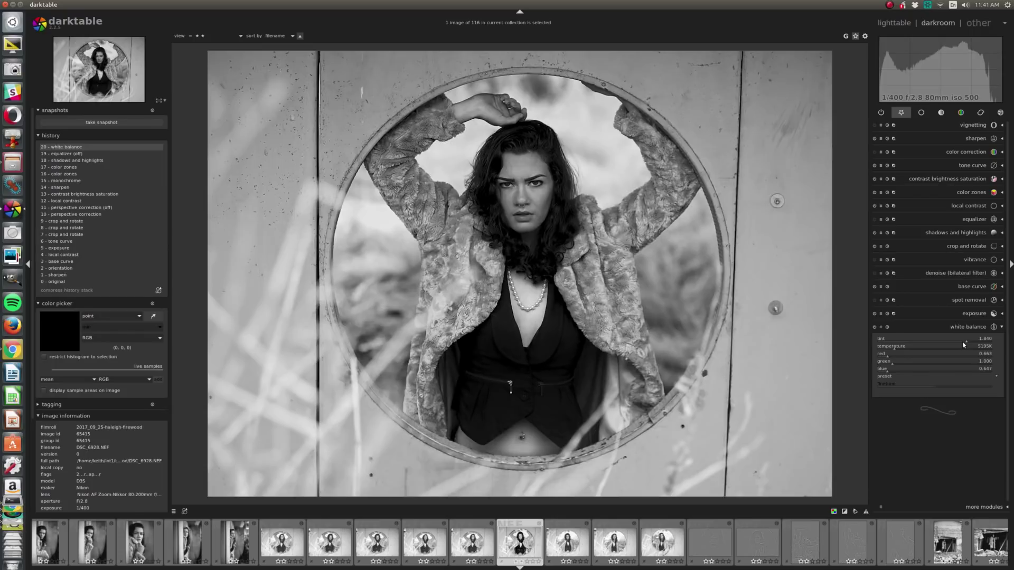
{"action": "left_click_drag", "start_coordinate": [965, 344], "coordinate": [912, 344]}
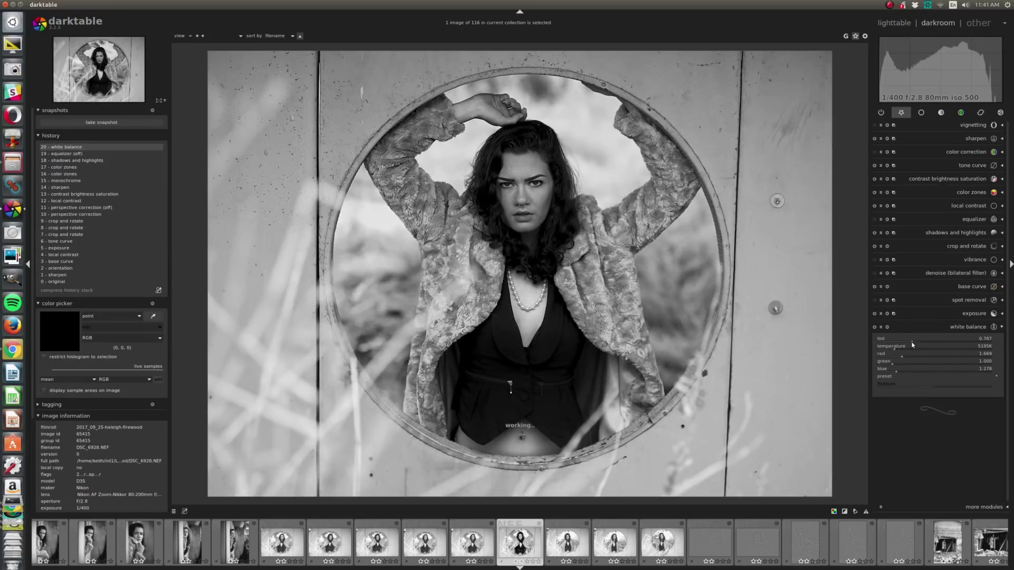
{"action": "left_click", "coordinate": [887, 327]}
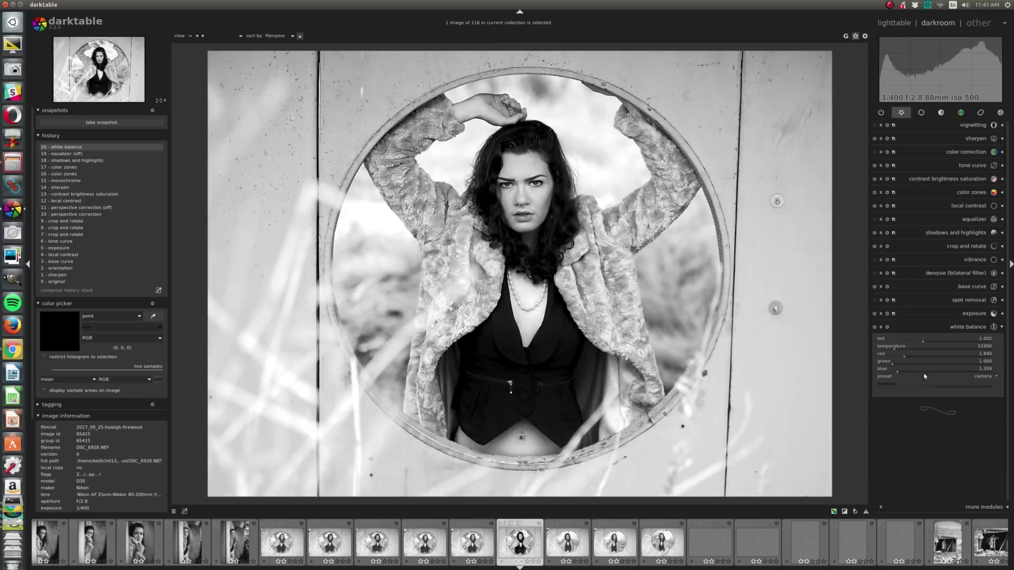
Step: Try white balance blue values of 4.137, 2.736 and 2.103, and reset the module
{"action": "left_click_drag", "start_coordinate": [901, 374], "coordinate": [937, 375]}
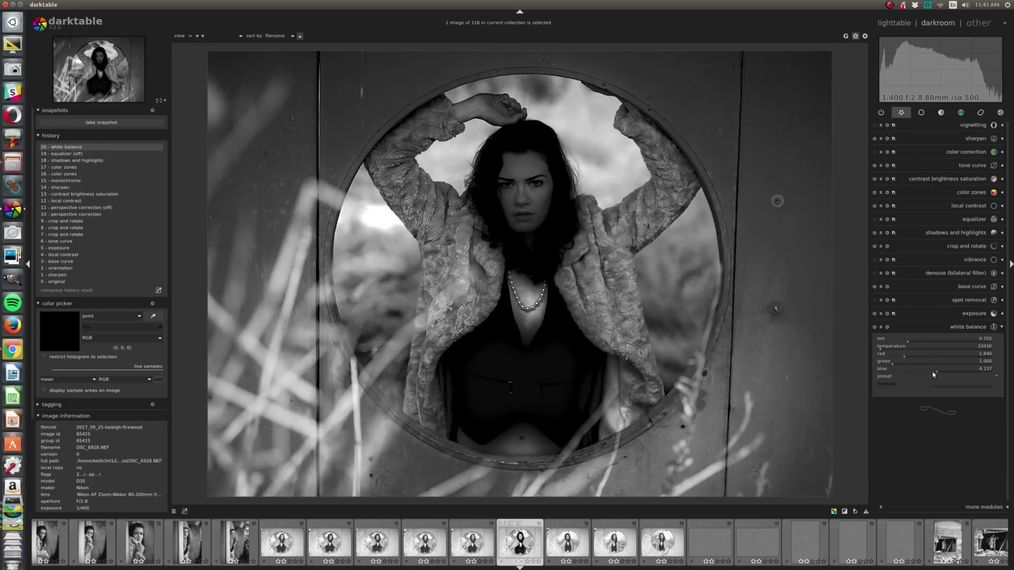
{"action": "left_click_drag", "start_coordinate": [933, 373], "coordinate": [924, 377]}
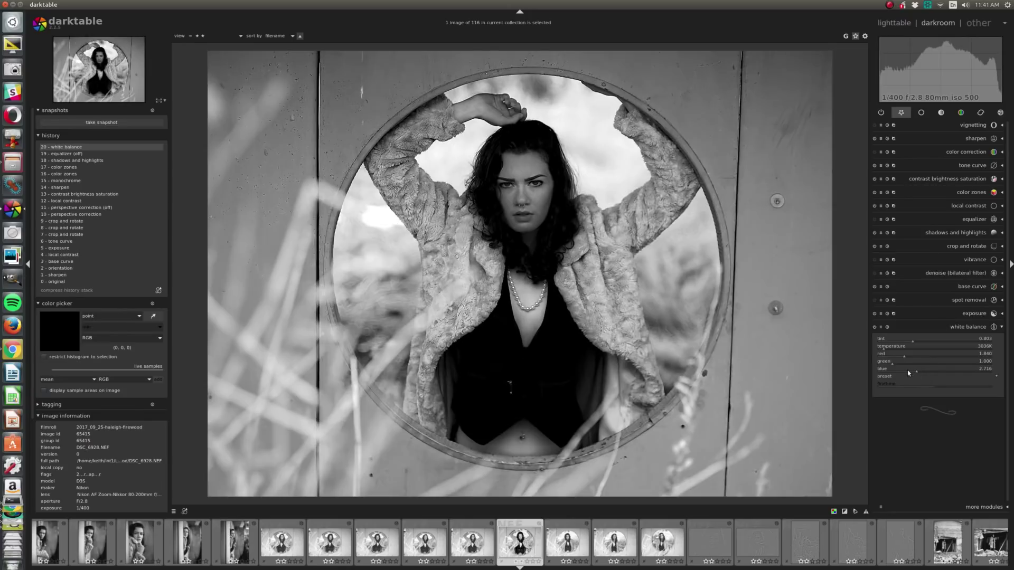
{"action": "left_click", "coordinate": [908, 373]}
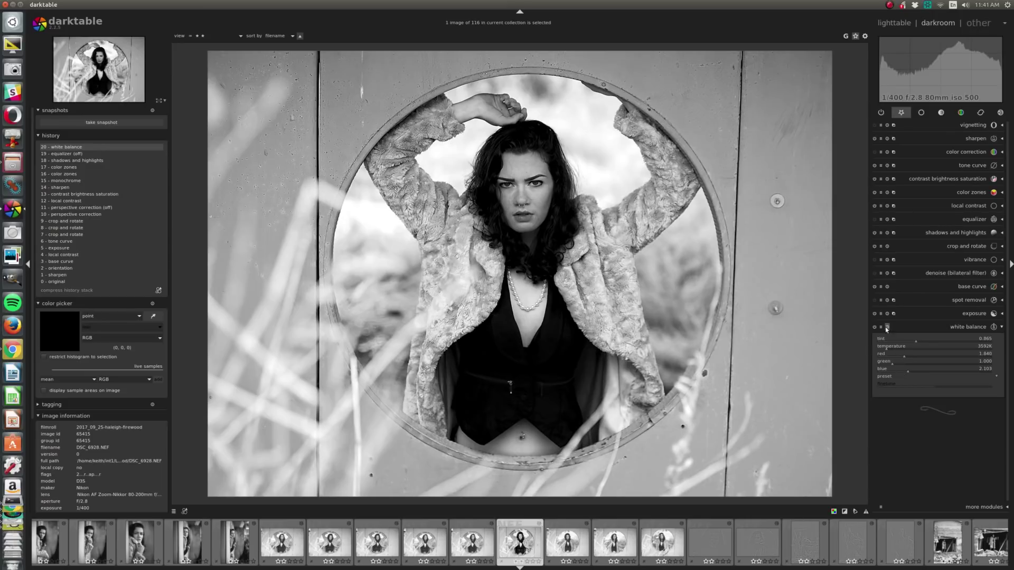
{"action": "double_click", "coordinate": [910, 370]}
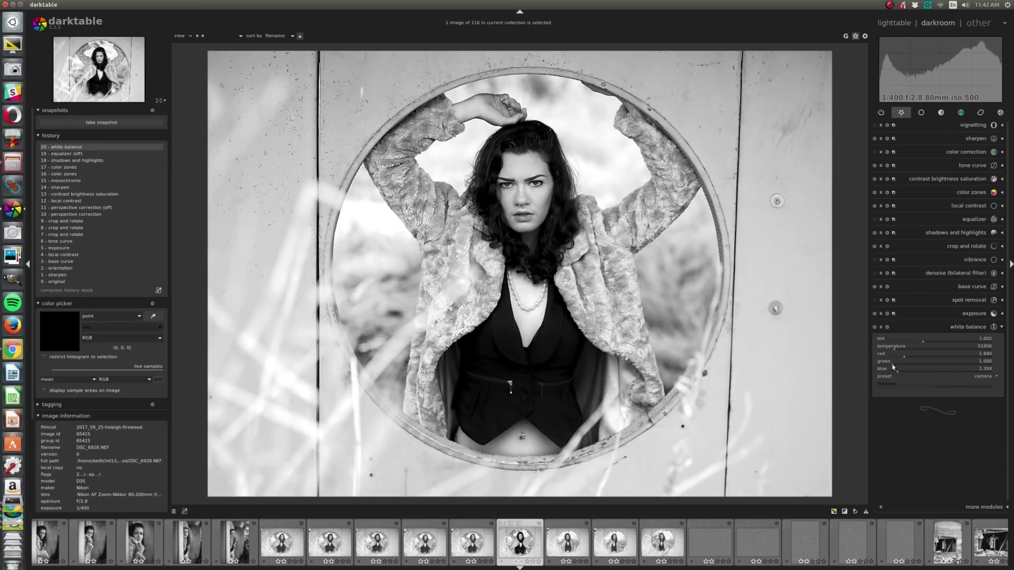
Step: Raise the white balance green channel of the monochrome portrait to 4.785
{"action": "left_click", "coordinate": [922, 363]}
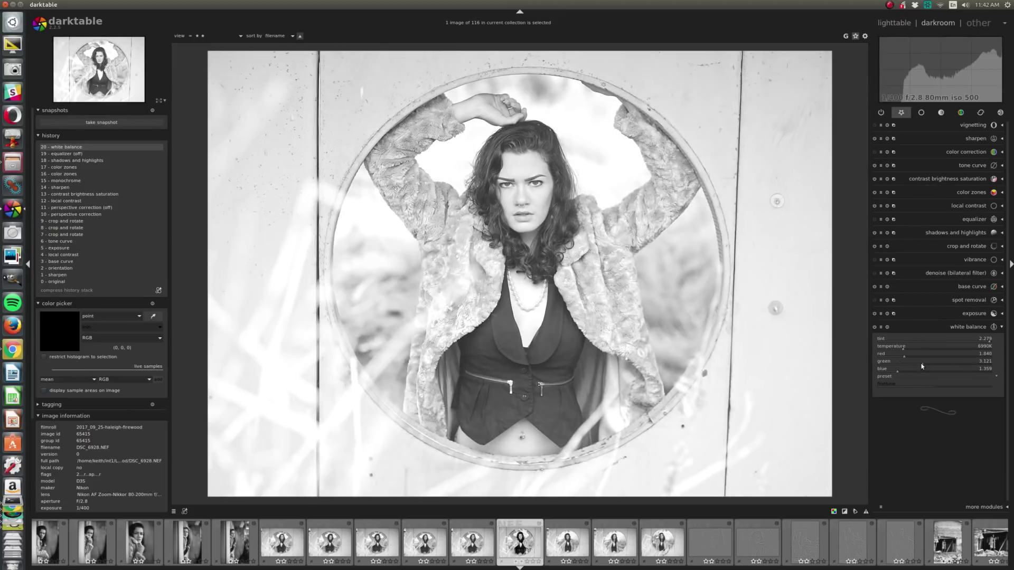
{"action": "left_click_drag", "start_coordinate": [922, 365], "coordinate": [933, 366]}
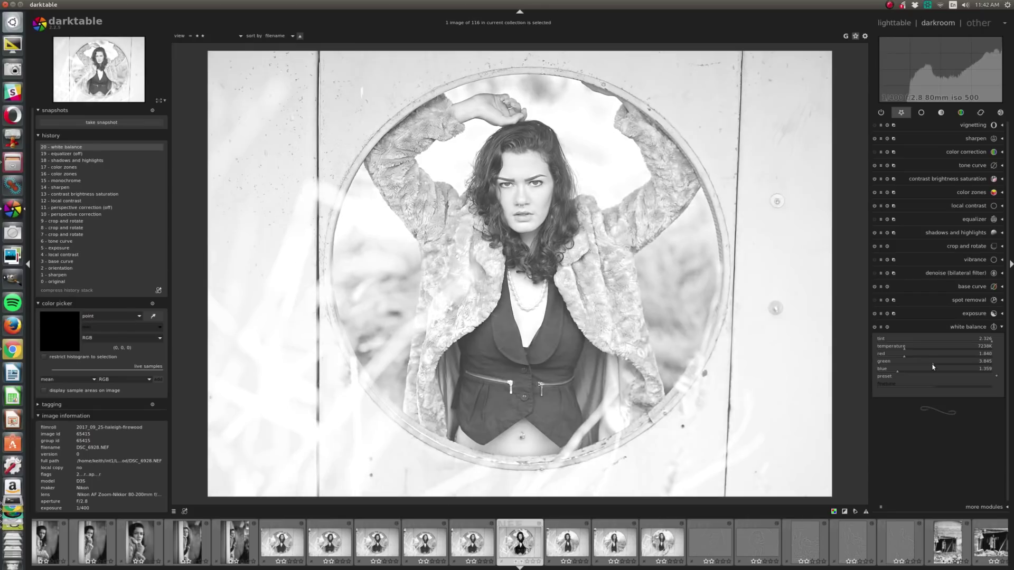
{"action": "left_click_drag", "start_coordinate": [932, 365], "coordinate": [939, 366]}
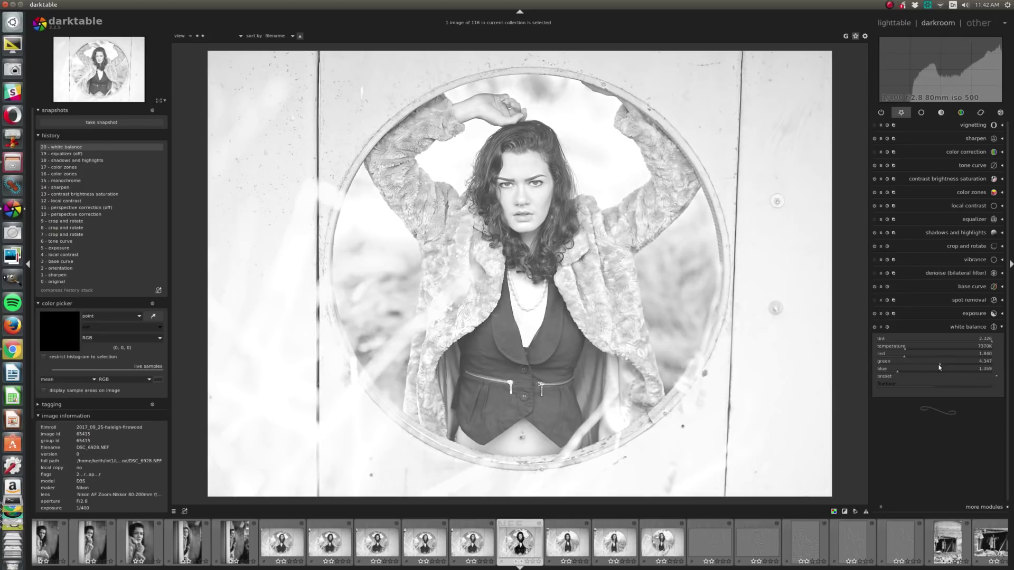
{"action": "left_click_drag", "start_coordinate": [941, 366], "coordinate": [944, 367]}
{"action": "left_click_drag", "start_coordinate": [944, 366], "coordinate": [946, 367]}
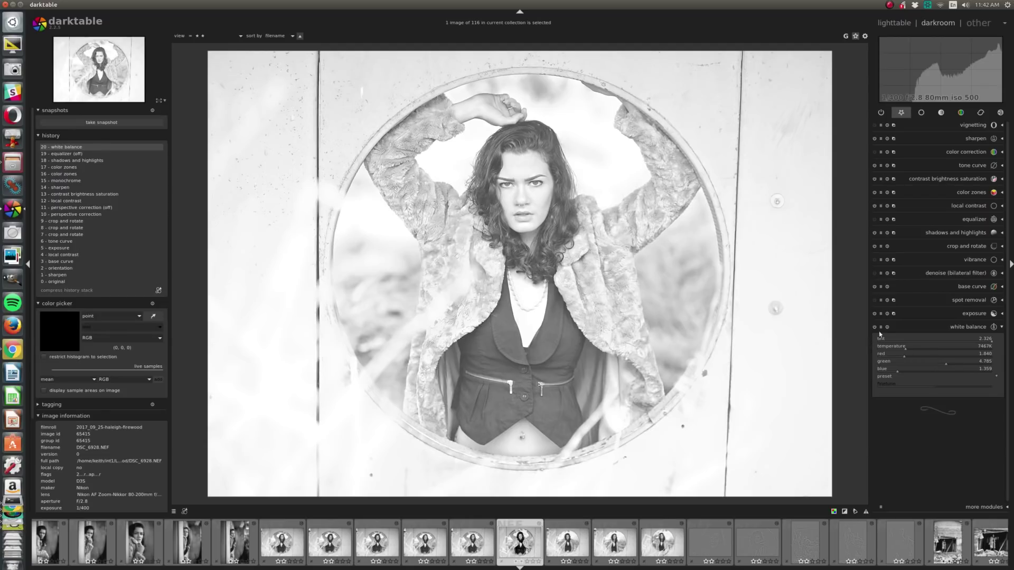
Step: Crop the monochrome portrait to a square 1.00 aspect, framed around the round opening
{"action": "left_click", "coordinate": [972, 248]}
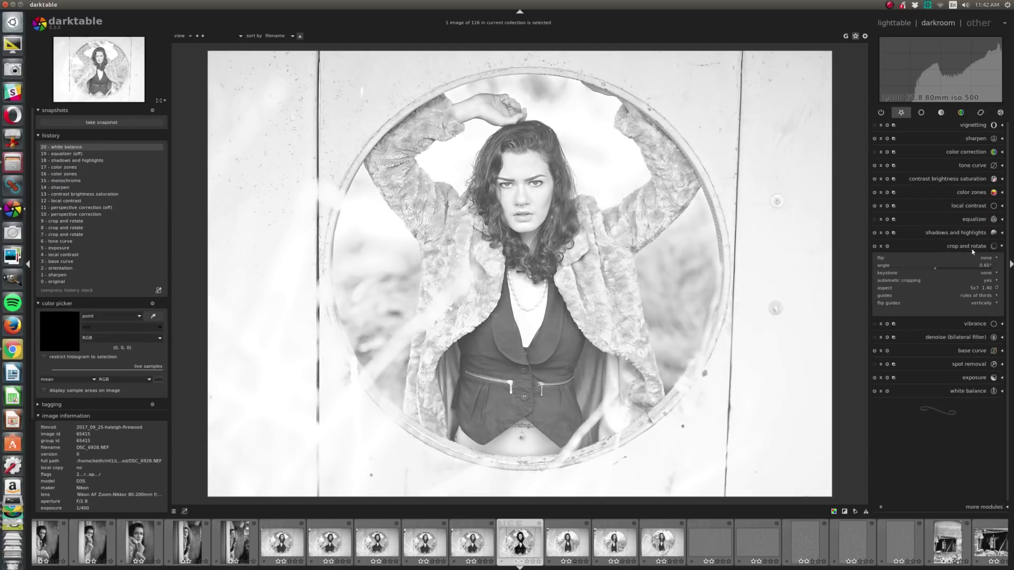
{"action": "left_click", "coordinate": [987, 288]}
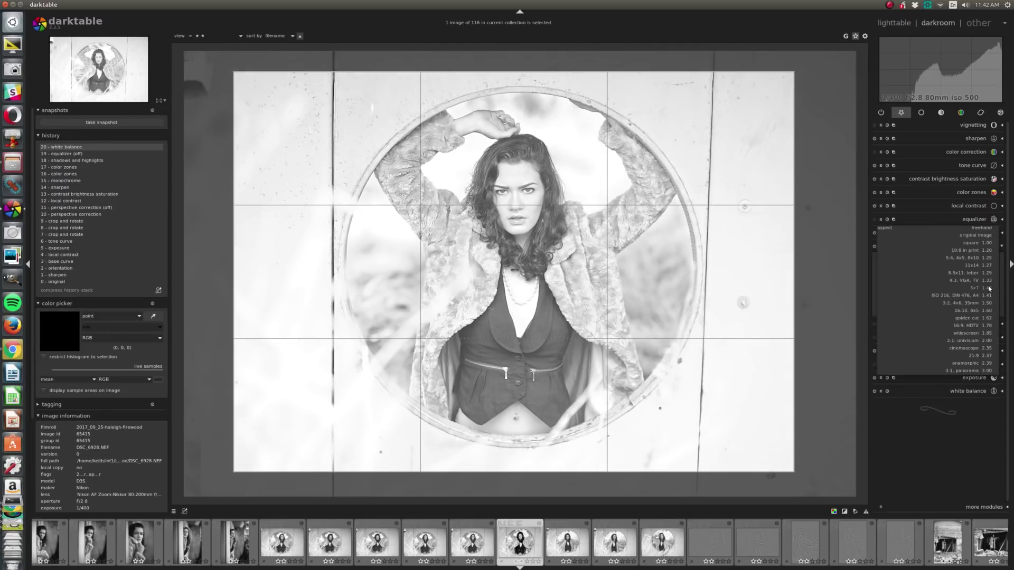
{"action": "left_click", "coordinate": [979, 243]}
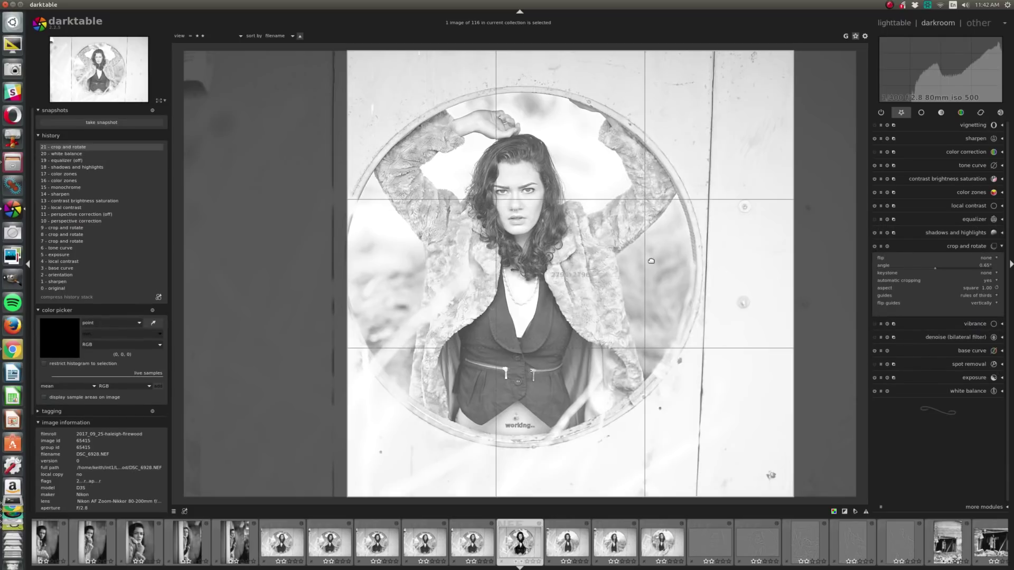
{"action": "left_click_drag", "start_coordinate": [650, 261], "coordinate": [595, 261]}
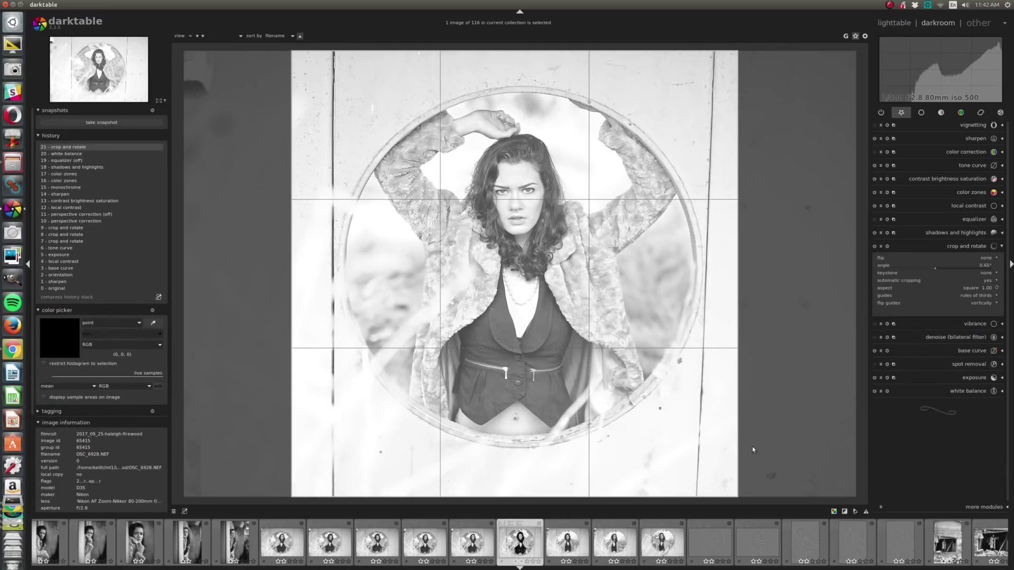
{"action": "left_click_drag", "start_coordinate": [737, 495], "coordinate": [712, 471]}
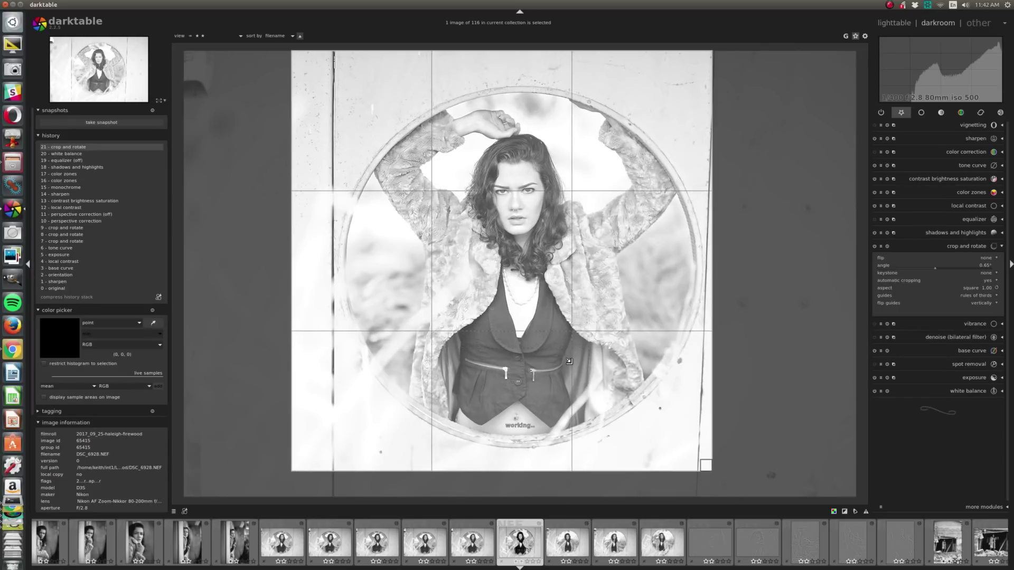
{"action": "left_click_drag", "start_coordinate": [298, 57], "coordinate": [331, 74]}
{"action": "left_click_drag", "start_coordinate": [536, 229], "coordinate": [541, 228]}
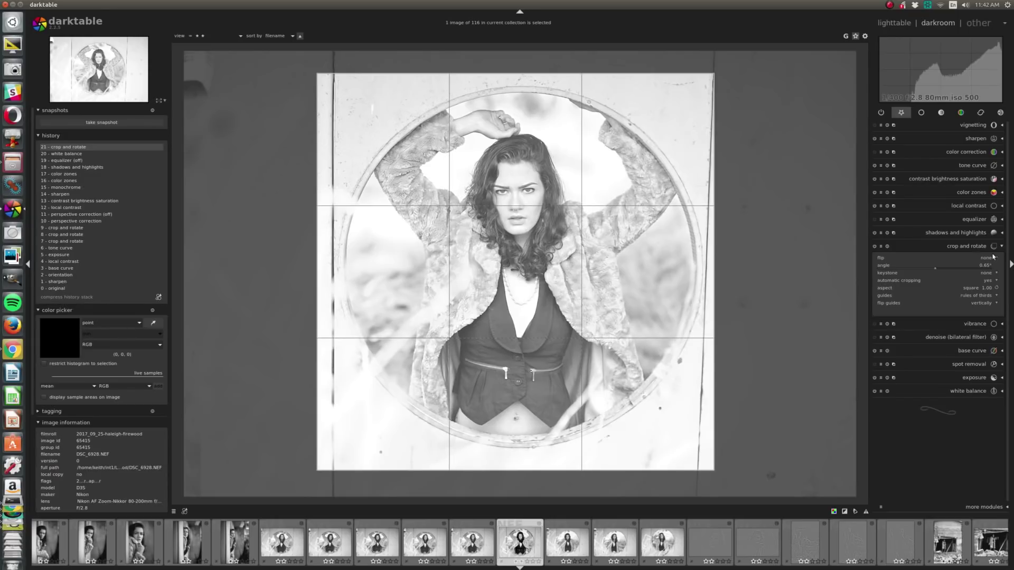
{"action": "left_click", "coordinate": [972, 247]}
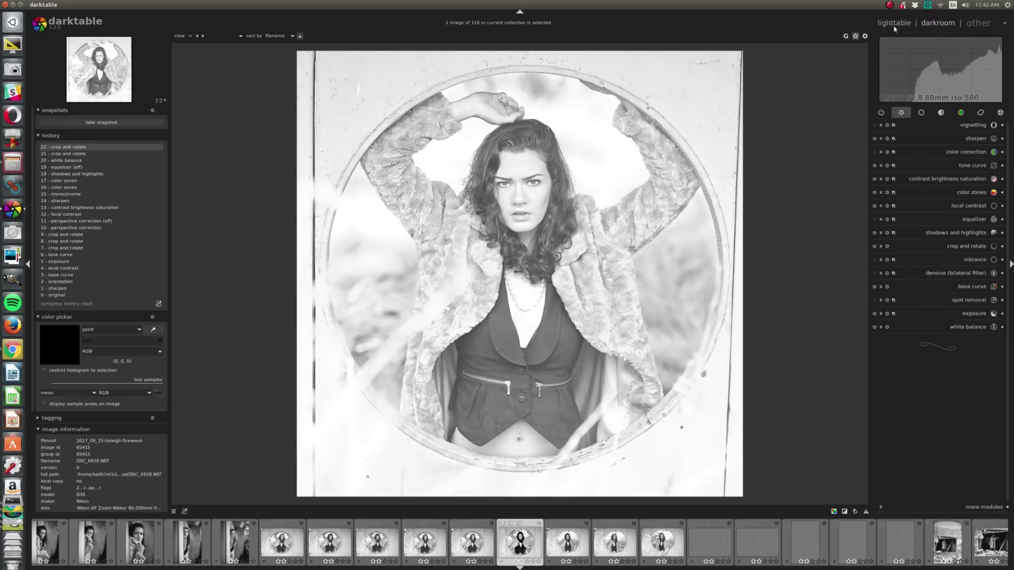
Step: Return to the lighttable and open DSC_6917.NEF, the vertical portrait of the woman leaning out past the wall, for editing
{"action": "key", "text": "l"}
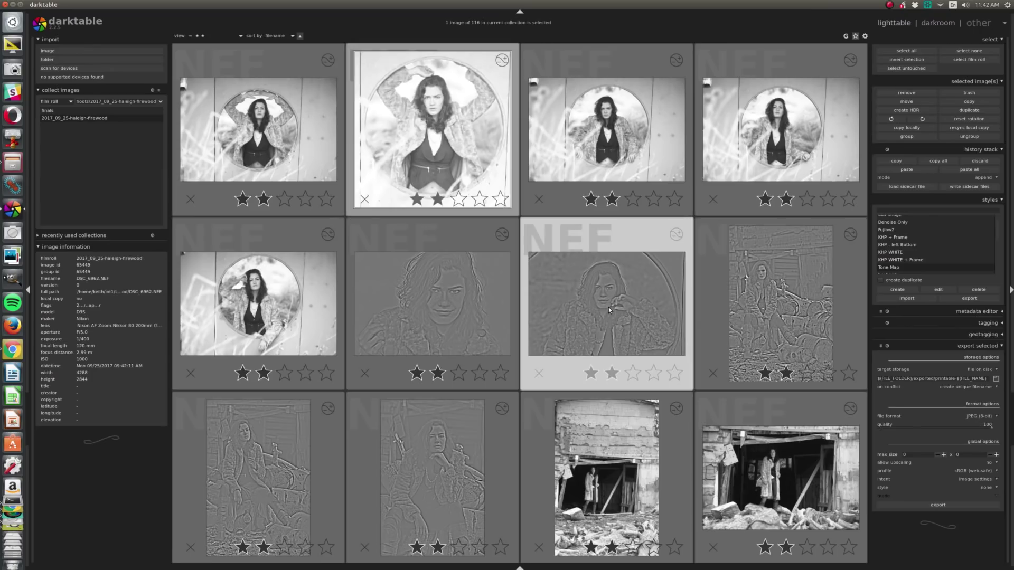
{"action": "scroll", "coordinate": [610, 309], "scroll_direction": "up", "scroll_amount": 1}
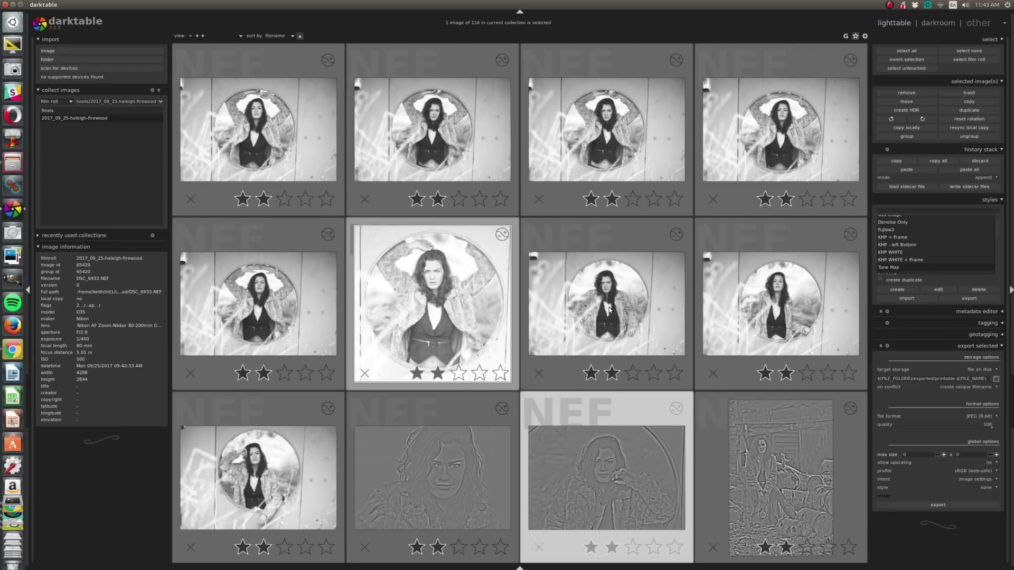
{"action": "scroll", "coordinate": [610, 310], "scroll_direction": "up", "scroll_amount": 1}
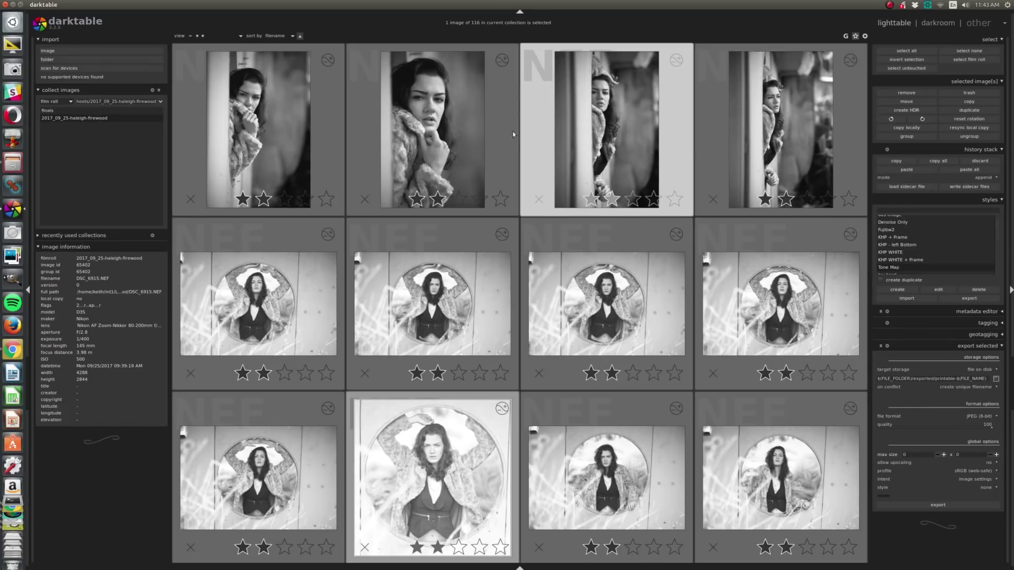
{"action": "double_click", "coordinate": [795, 148]}
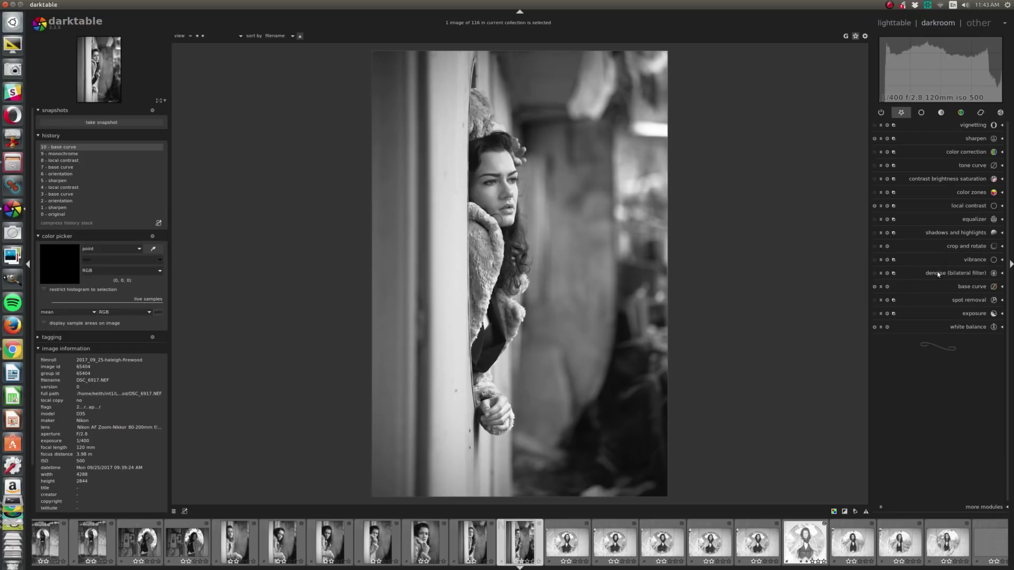
Step: Switch off the base curve and monochrome modules on the vertical portrait
{"action": "left_click", "coordinate": [874, 286]}
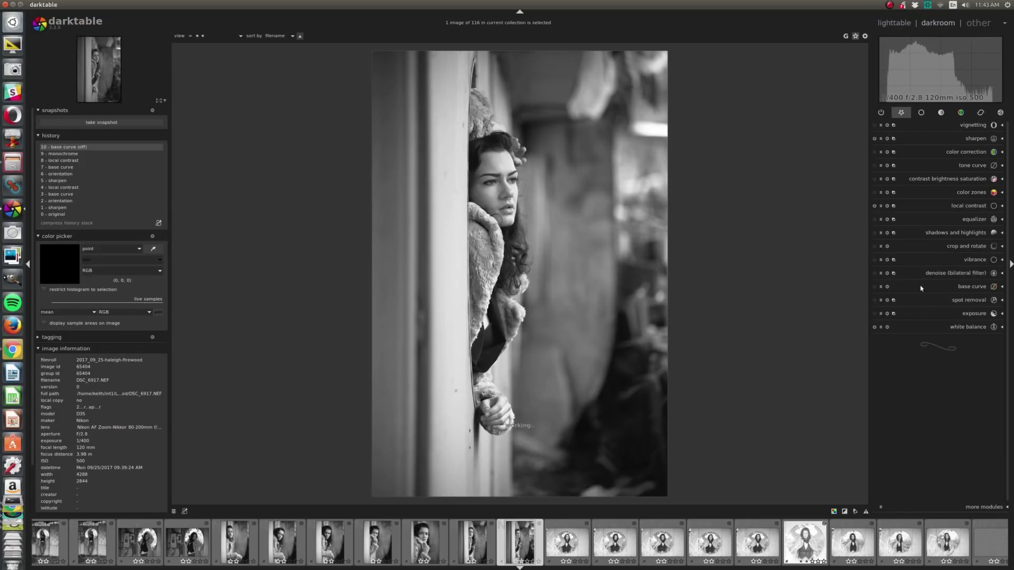
{"action": "left_click", "coordinate": [960, 113]}
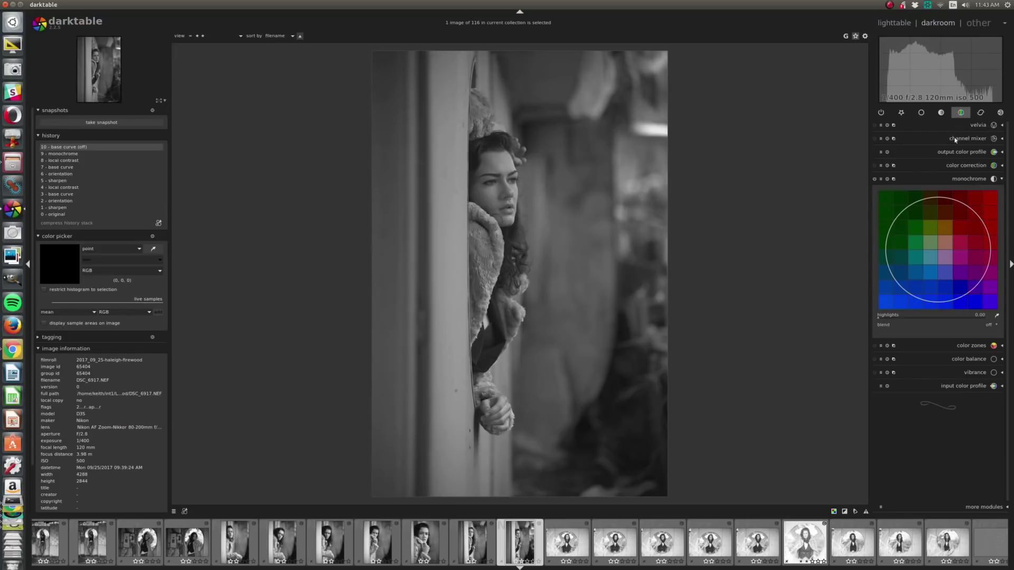
{"action": "left_click", "coordinate": [874, 180]}
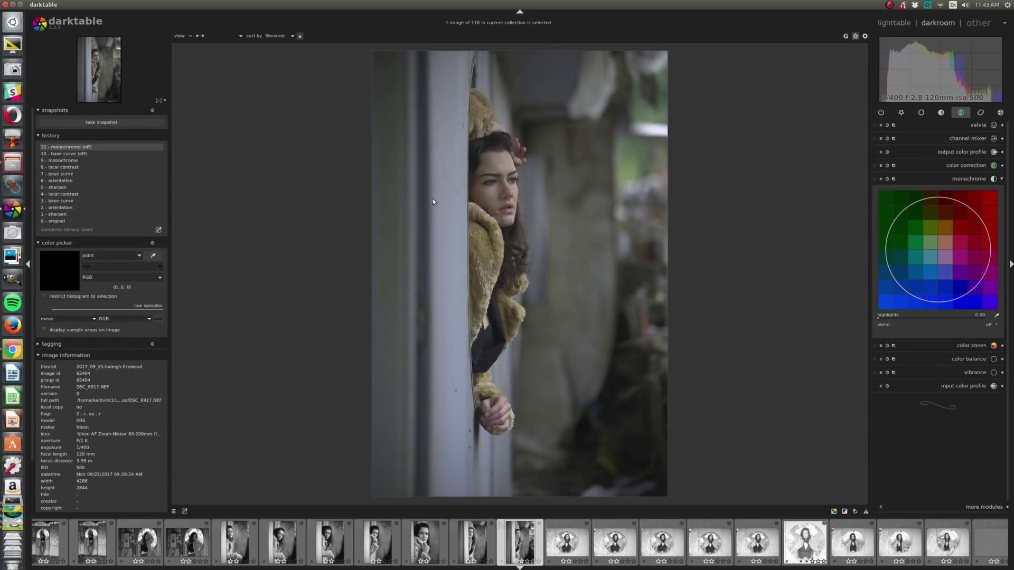
Step: Crop the vertical portrait to the 4:3 (1.33) aspect, shift the frame slightly upward and straighten it by -0.17° along the wall
{"action": "left_click", "coordinate": [903, 112]}
{"action": "left_click", "coordinate": [971, 246]}
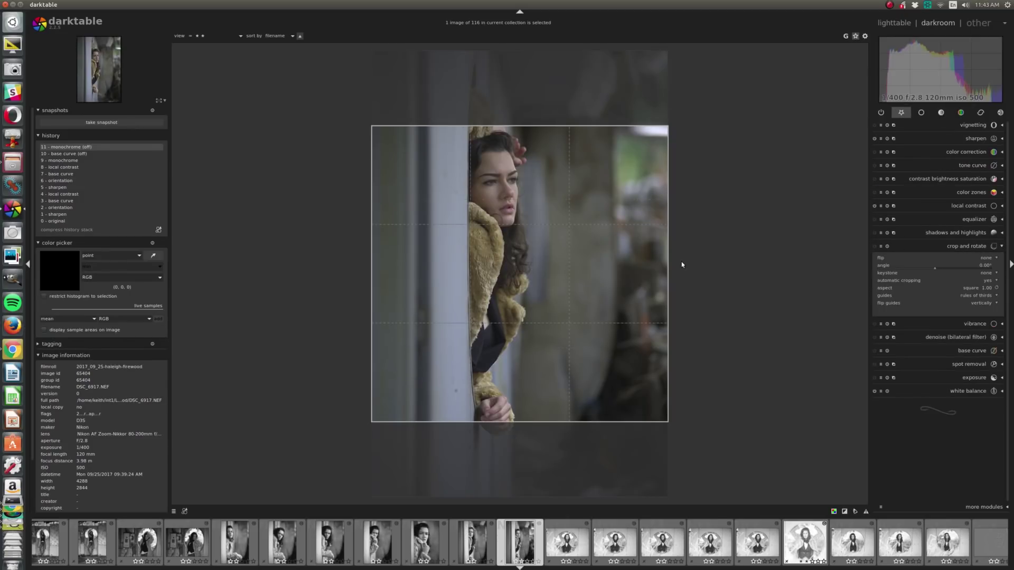
{"action": "left_click", "coordinate": [985, 289]}
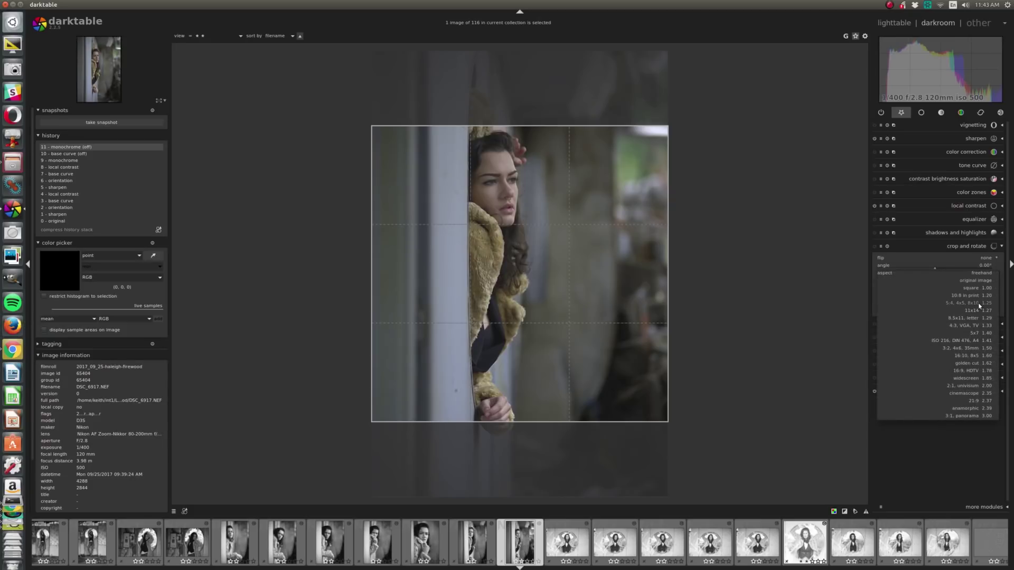
{"action": "left_click", "coordinate": [970, 326]}
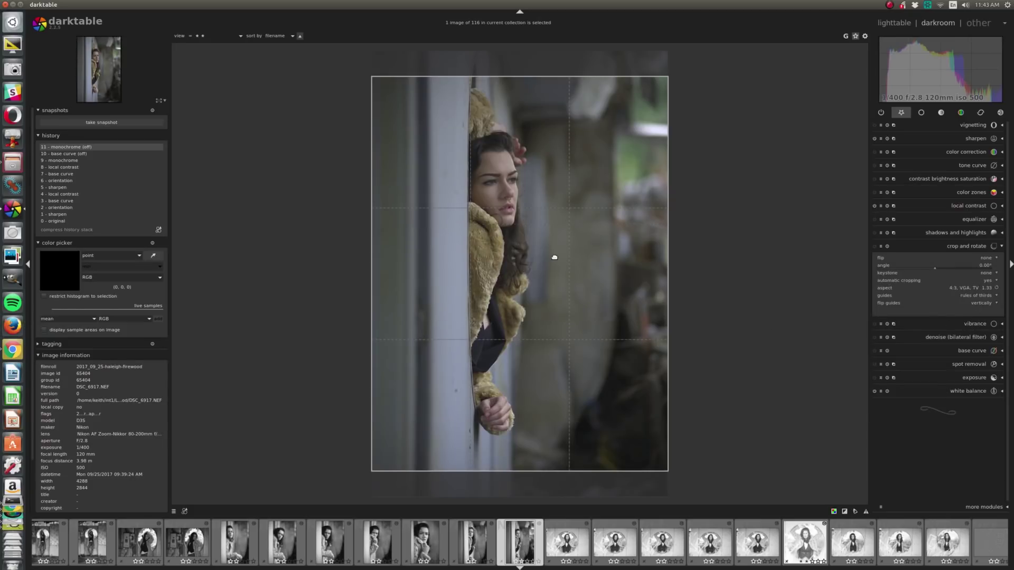
{"action": "mouse_move", "coordinate": [552, 256]}
{"action": "left_mouse_down"}
{"action": "mouse_move", "coordinate": [550, 269]}
{"action": "mouse_move", "coordinate": [545, 245]}
{"action": "left_mouse_up"}
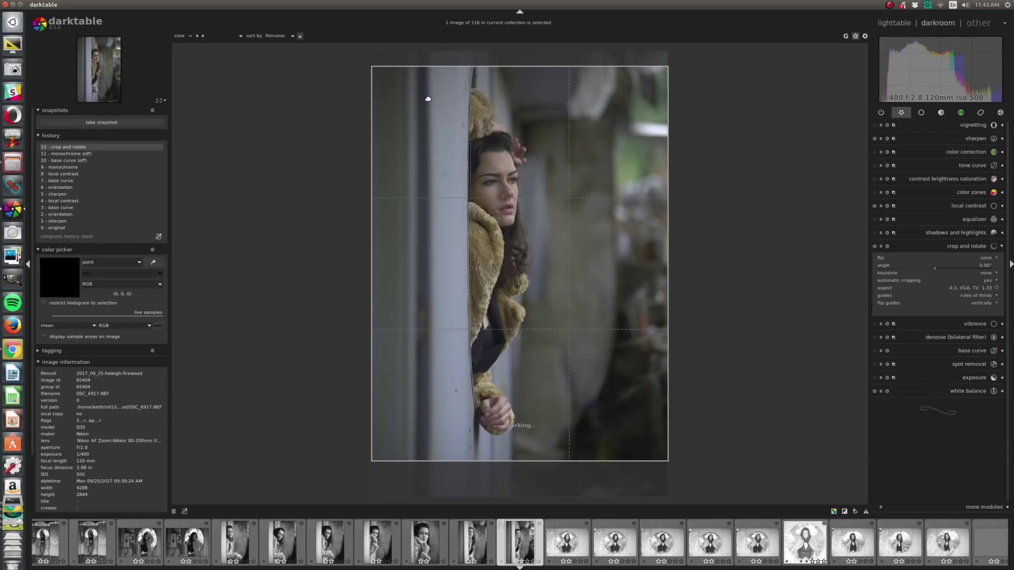
{"action": "left_click_drag", "start_coordinate": [428, 99], "coordinate": [429, 426]}
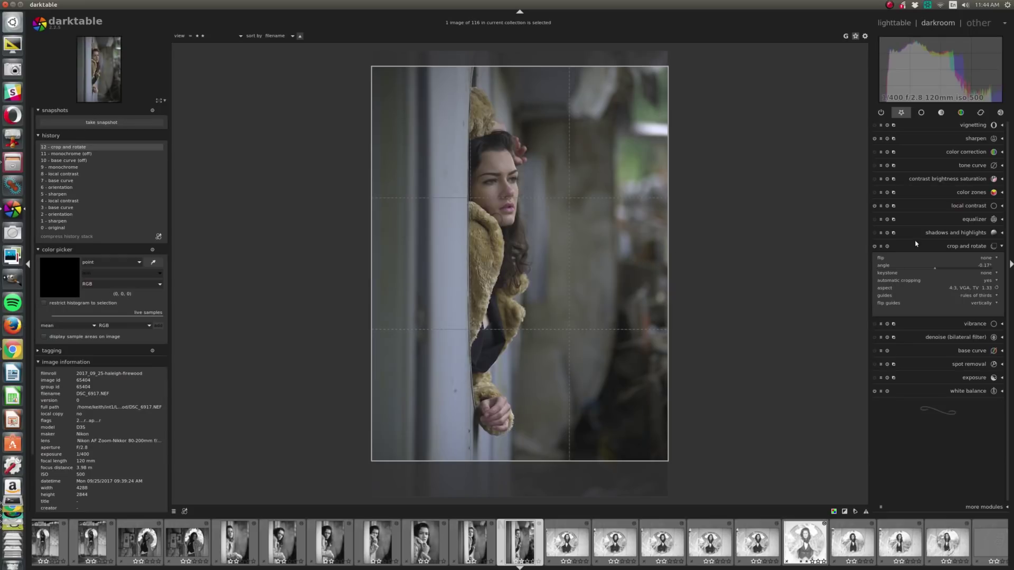
{"action": "left_click", "coordinate": [974, 247]}
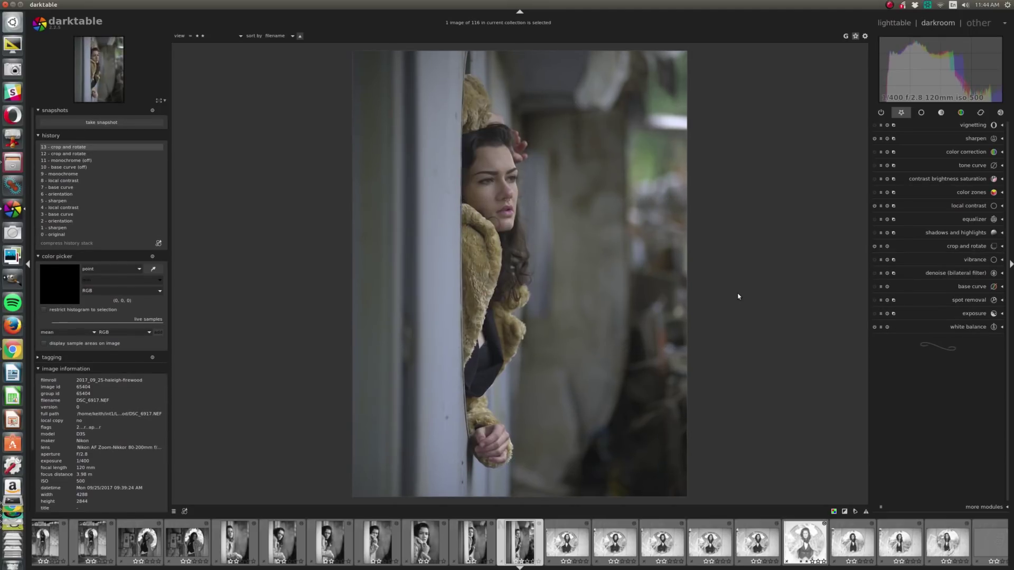
Step: Sample the forehead for the tone curve, raise the lightness point at 60.0 to 86.7, and pull the shadow end slightly down
{"action": "mouse_move", "coordinate": [950, 91]}
{"action": "left_click", "coordinate": [969, 165]}
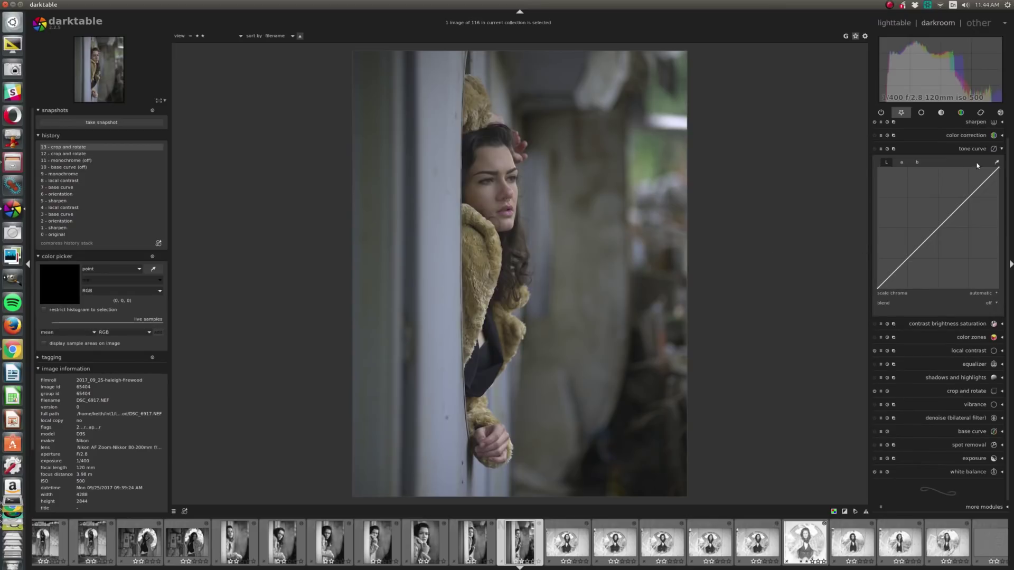
{"action": "left_click", "coordinate": [996, 163]}
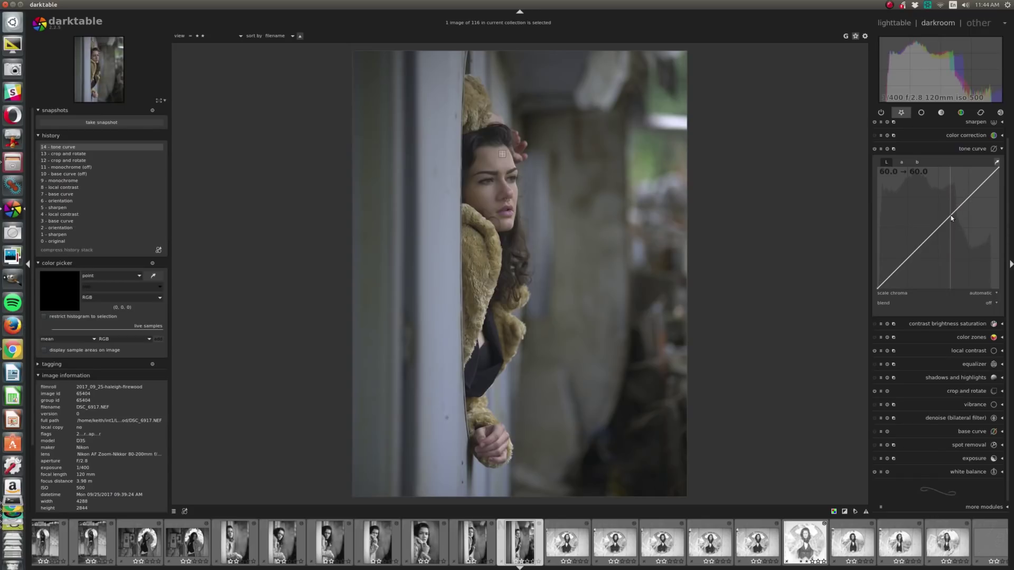
{"action": "left_click_drag", "start_coordinate": [951, 218], "coordinate": [951, 190]}
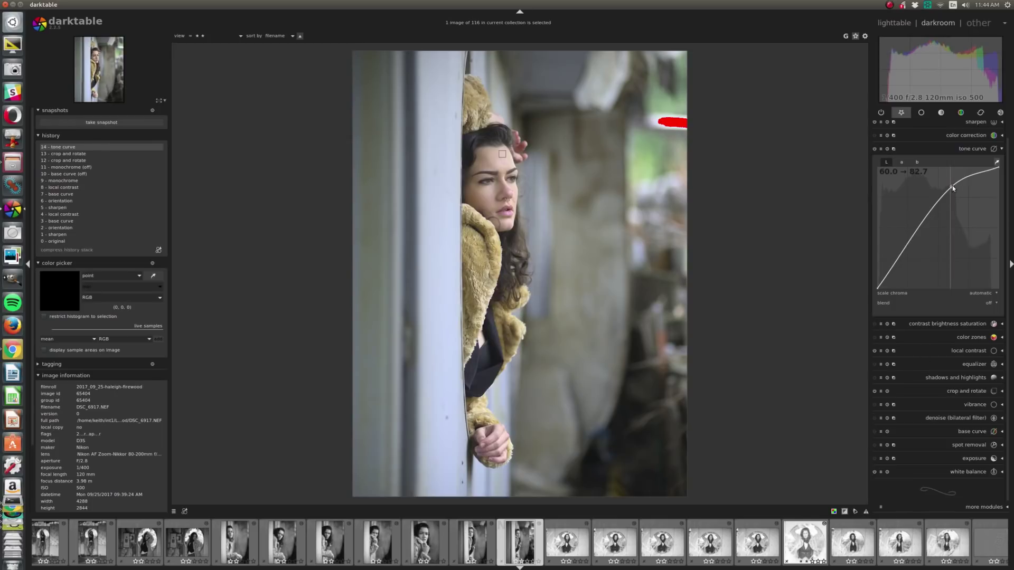
{"action": "left_click_drag", "start_coordinate": [953, 188], "coordinate": [951, 185]}
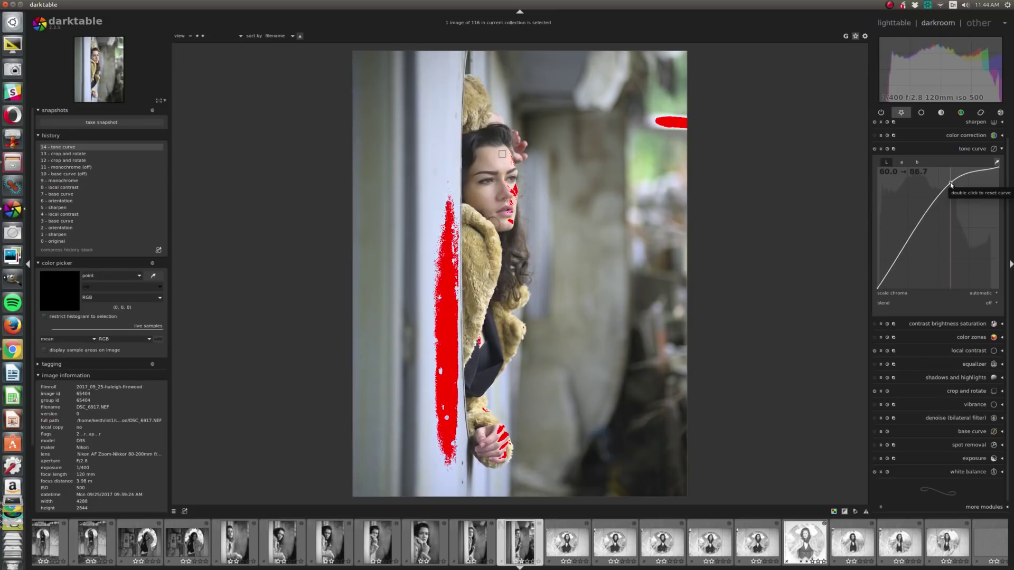
{"action": "left_click_drag", "start_coordinate": [887, 277], "coordinate": [889, 281]}
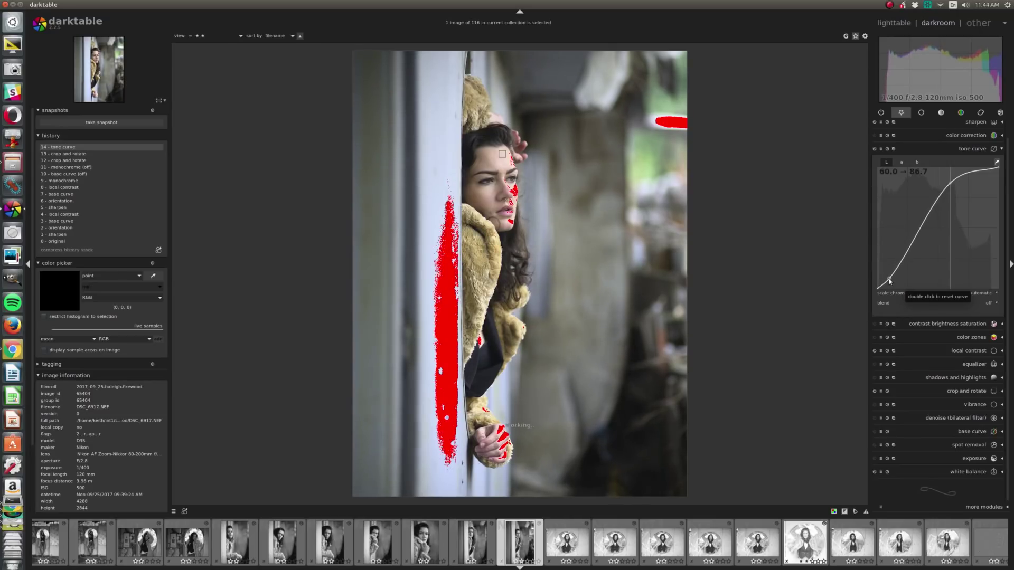
Step: Raise the black level in the exposure module to 0.0110
{"action": "left_click", "coordinate": [976, 458]}
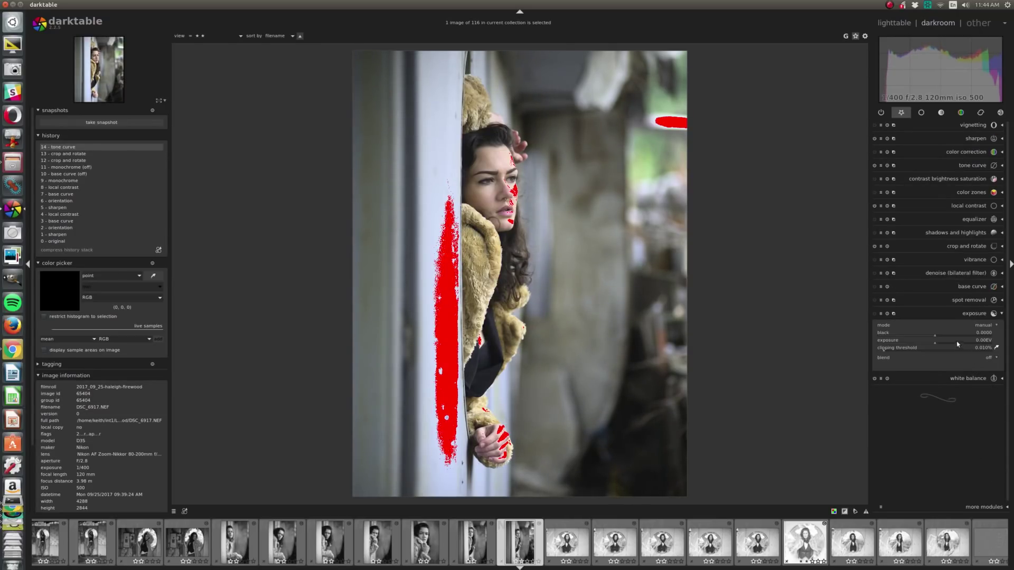
{"action": "scroll", "coordinate": [954, 337], "scroll_direction": "up", "scroll_amount": 3}
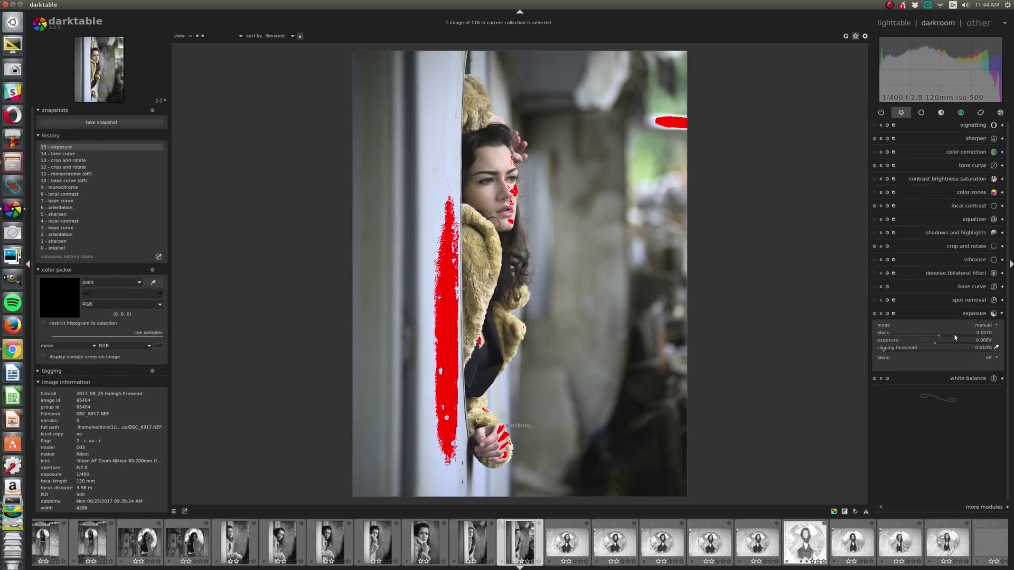
{"action": "scroll", "coordinate": [954, 337], "scroll_direction": "up", "scroll_amount": 1}
{"action": "scroll", "coordinate": [955, 337], "scroll_direction": "up", "scroll_amount": 2}
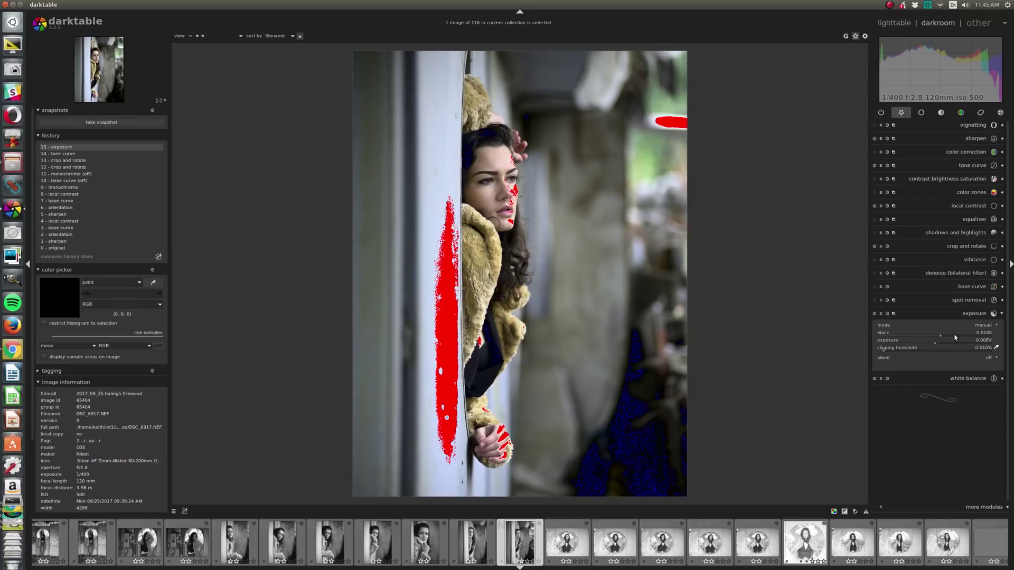
{"action": "scroll", "coordinate": [954, 337], "scroll_direction": "up", "scroll_amount": 1}
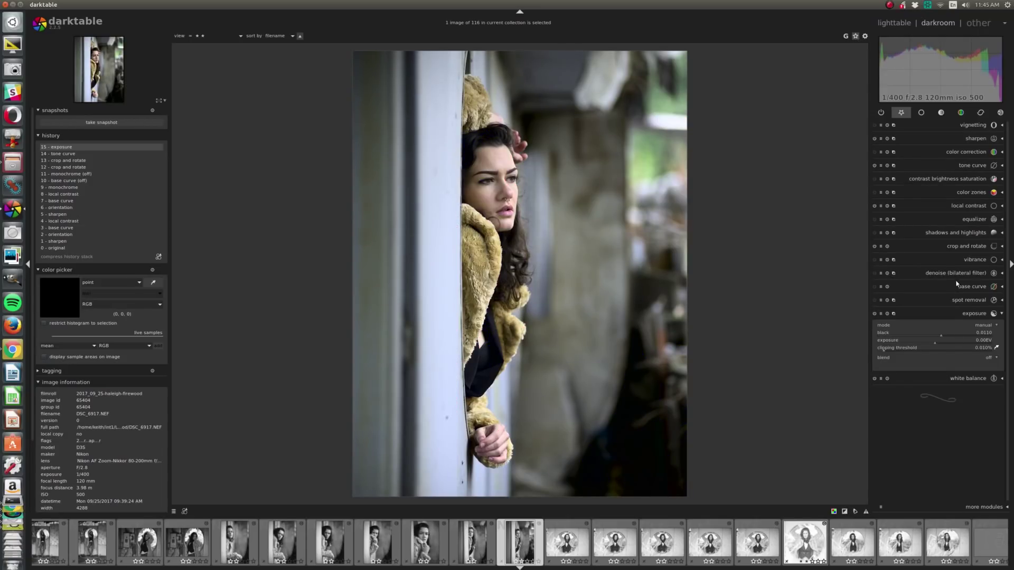
Step: Increase the detail setting of the local contrast module on the color portrait
{"action": "left_click", "coordinate": [968, 217]}
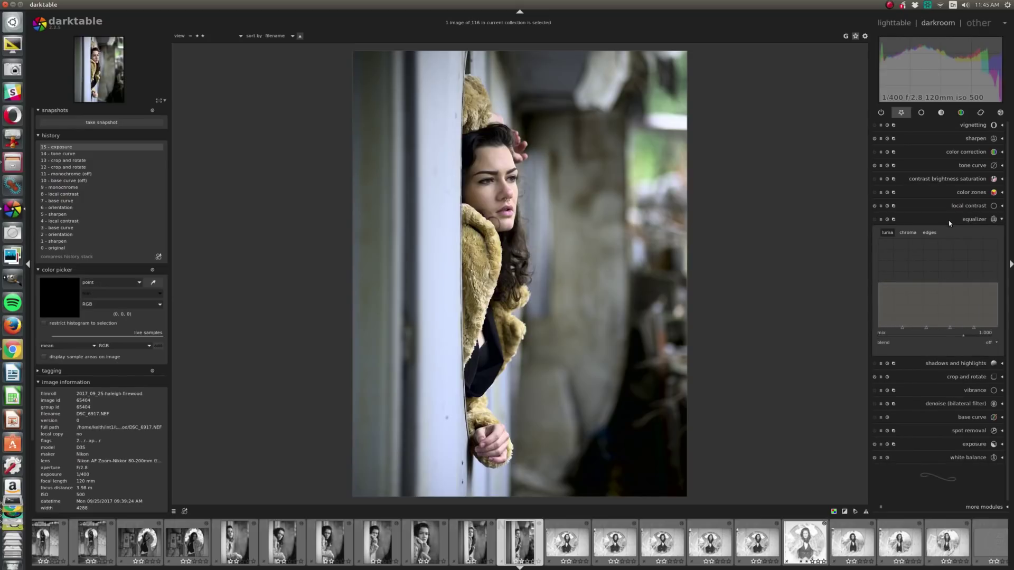
{"action": "left_click", "coordinate": [952, 206]}
{"action": "scroll", "coordinate": [943, 238], "scroll_direction": "up", "scroll_amount": 1}
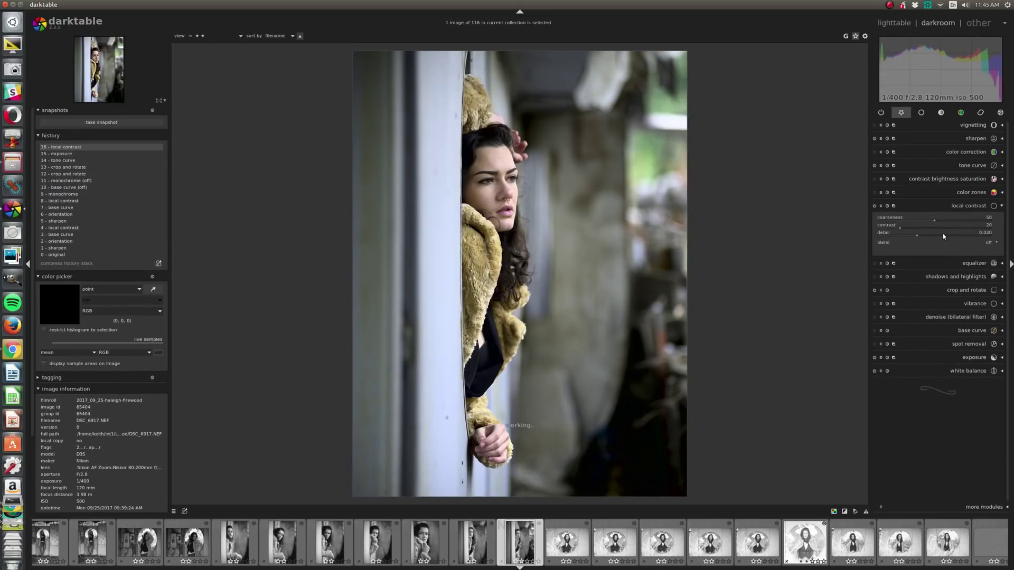
{"action": "scroll", "coordinate": [943, 233], "scroll_direction": "up", "scroll_amount": 3}
{"action": "scroll", "coordinate": [942, 233], "scroll_direction": "up", "scroll_amount": 2}
{"action": "scroll", "coordinate": [943, 233], "scroll_direction": "up", "scroll_amount": 1}
{"action": "scroll", "coordinate": [942, 233], "scroll_direction": "up", "scroll_amount": 1}
Step: Set the contrast to 0.02 in the contrast brightness saturation module, judging it on a close-up of the face and coat
{"action": "left_click", "coordinate": [963, 180]}
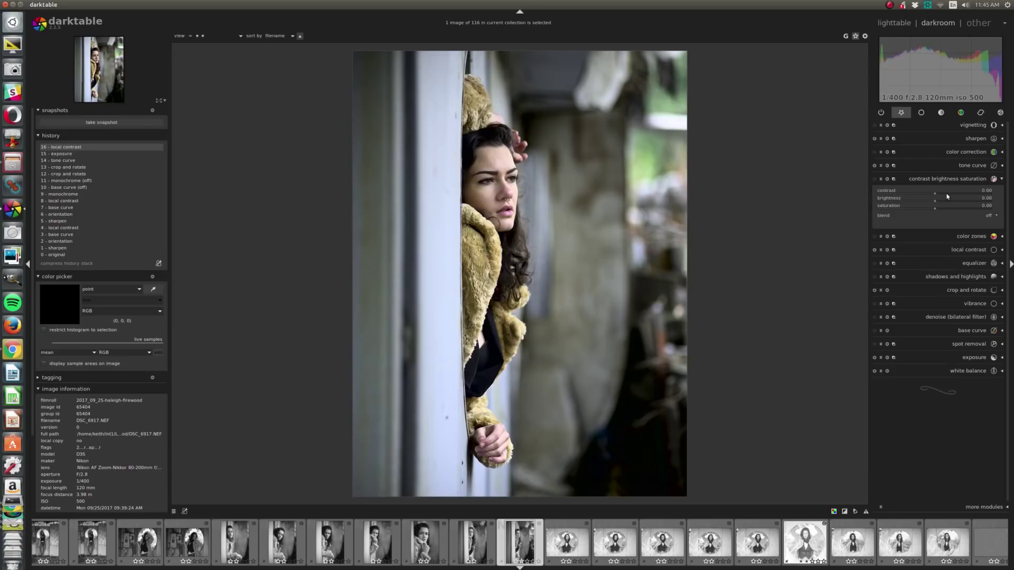
{"action": "scroll", "coordinate": [538, 223], "scroll_direction": "up", "scroll_amount": 3}
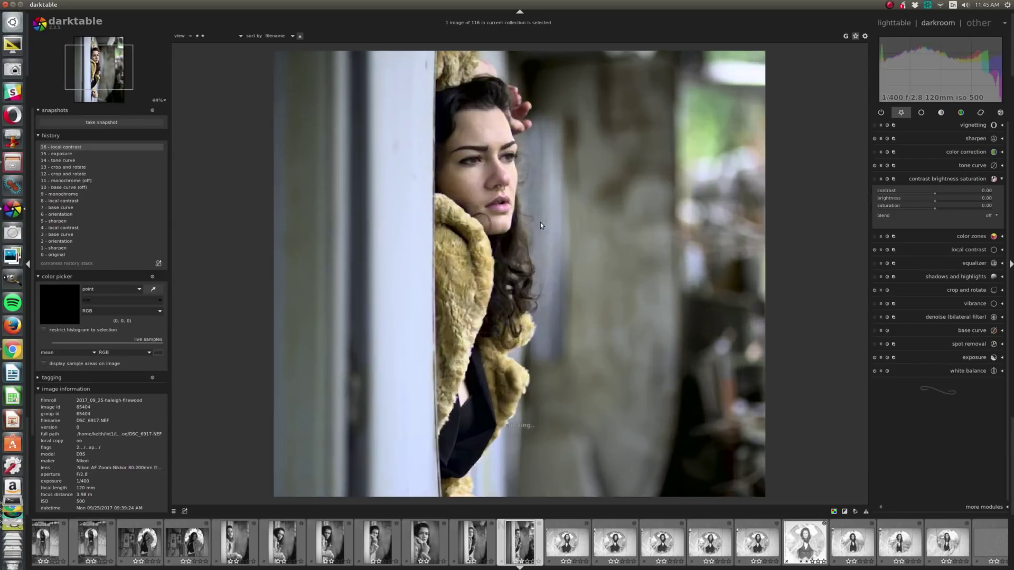
{"action": "scroll", "coordinate": [545, 225], "scroll_direction": "up", "scroll_amount": 2}
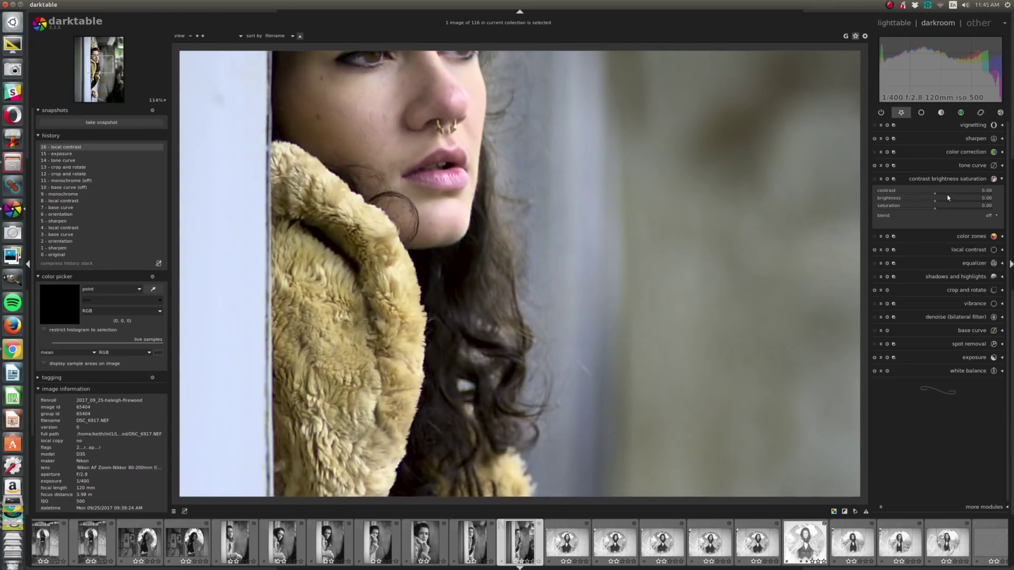
{"action": "scroll", "coordinate": [946, 195], "scroll_direction": "up", "scroll_amount": 2}
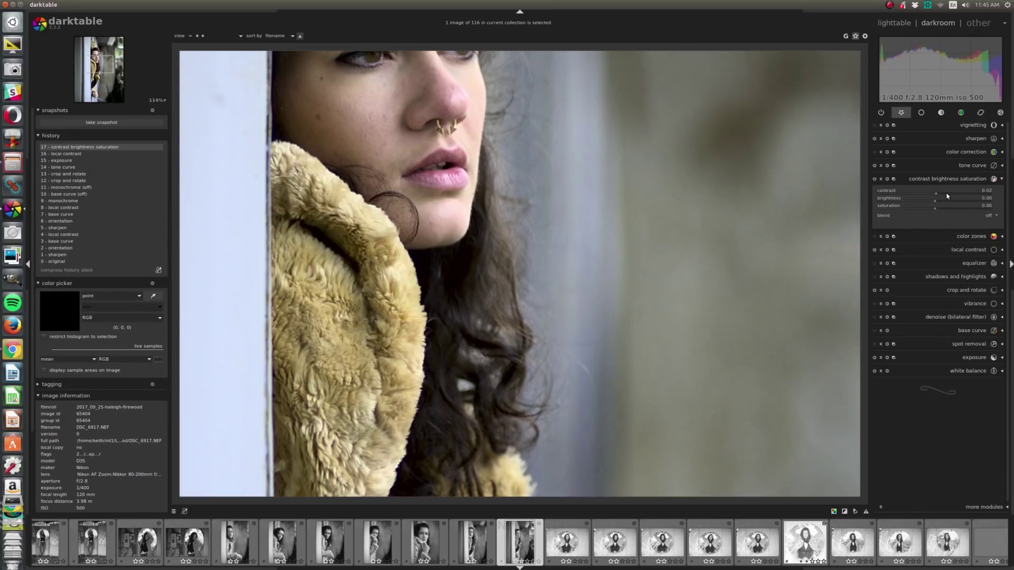
Step: Raise the contrast to 0.11 in the contrast brightness saturation module
{"action": "scroll", "coordinate": [947, 196], "scroll_direction": "up", "scroll_amount": 3}
{"action": "scroll", "coordinate": [948, 195], "scroll_direction": "up", "scroll_amount": 2}
{"action": "scroll", "coordinate": [948, 195], "scroll_direction": "up", "scroll_amount": 2}
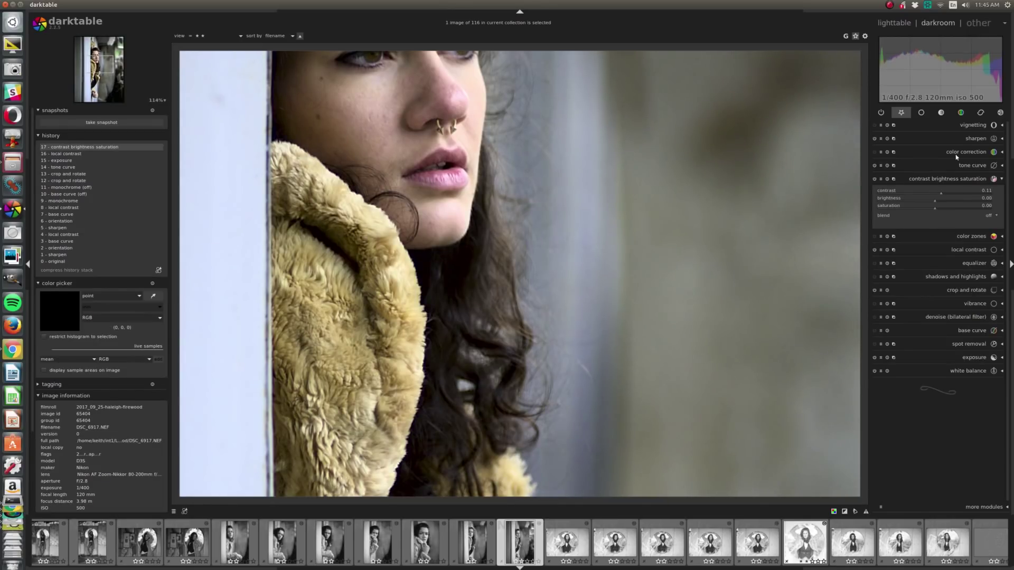
Step: Set the sharpen amount to 1.235 and view the whole portrait
{"action": "left_click", "coordinate": [967, 138]}
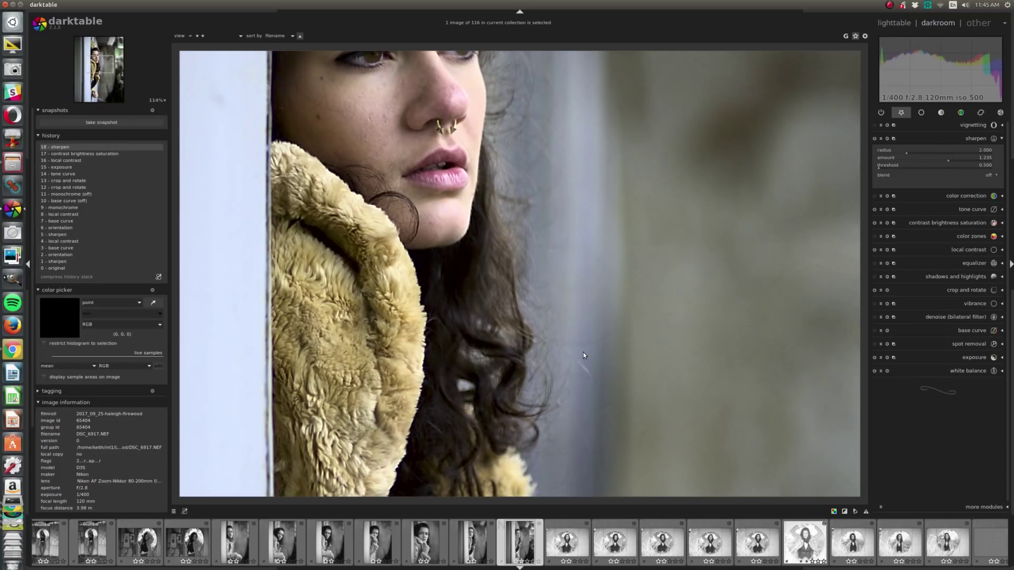
{"action": "scroll", "coordinate": [582, 354], "scroll_direction": "down", "scroll_amount": 5}
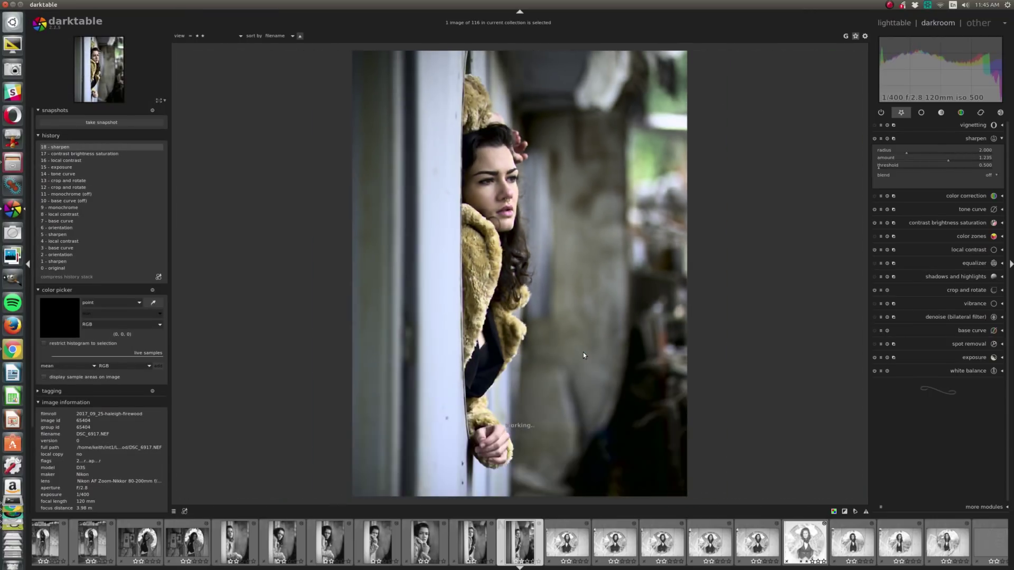
{"action": "scroll", "coordinate": [582, 355], "scroll_direction": "down", "scroll_amount": 1}
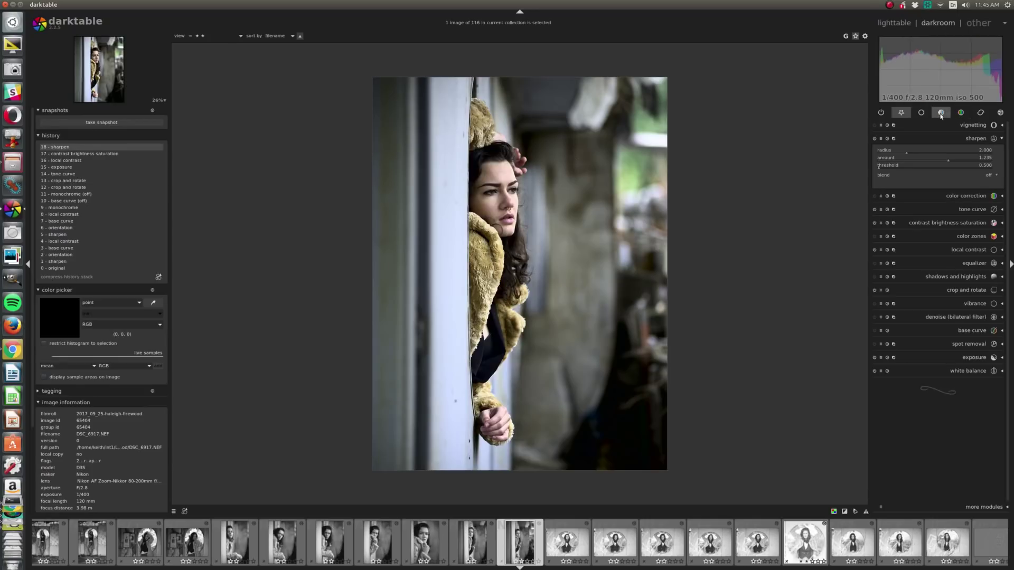
Step: Turn on the monochrome module and give the black-and-white portrait a cool blue tint with color correction
{"action": "left_click", "coordinate": [960, 113]}
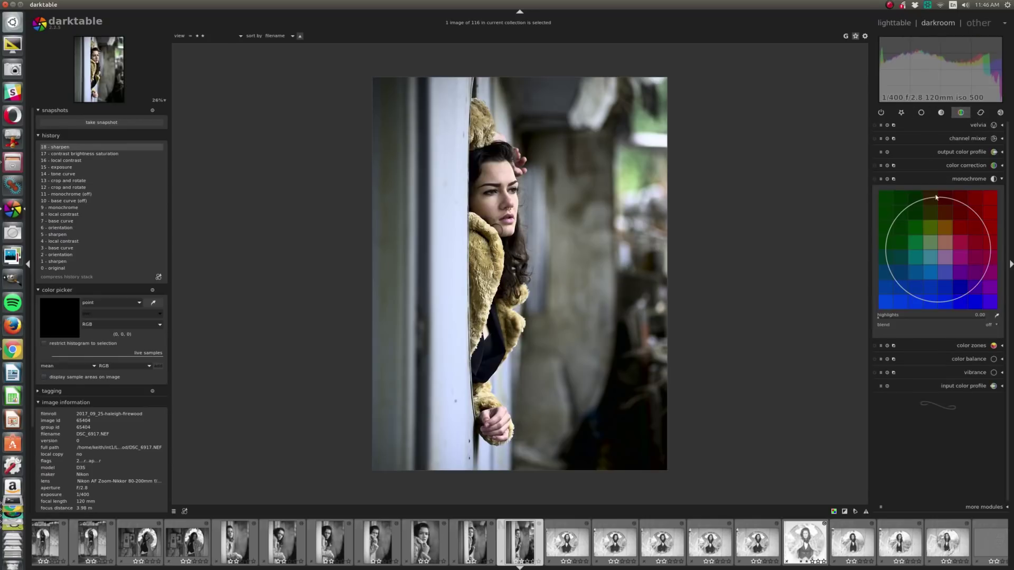
{"action": "left_click", "coordinate": [874, 178]}
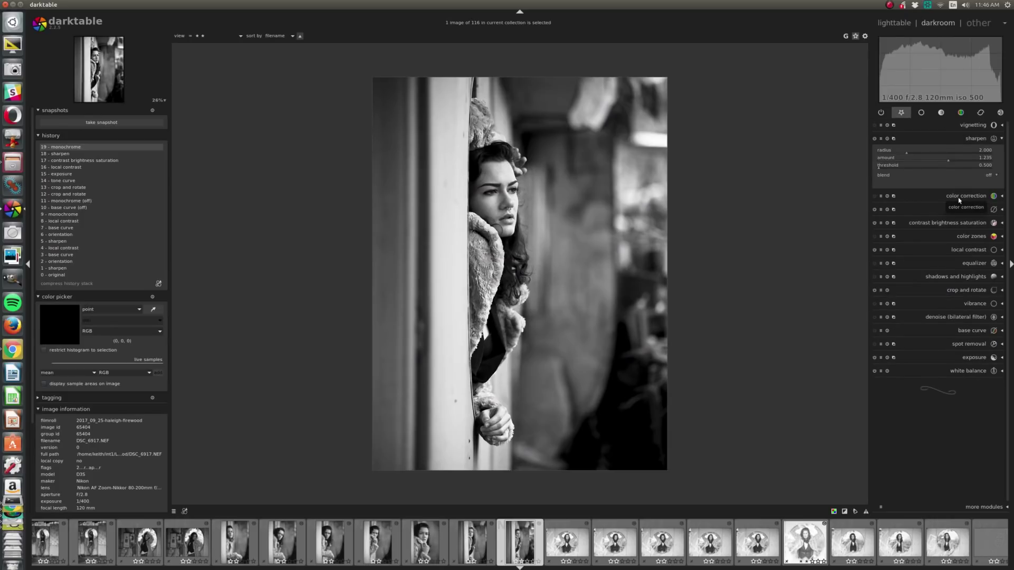
{"action": "left_click", "coordinate": [959, 200]}
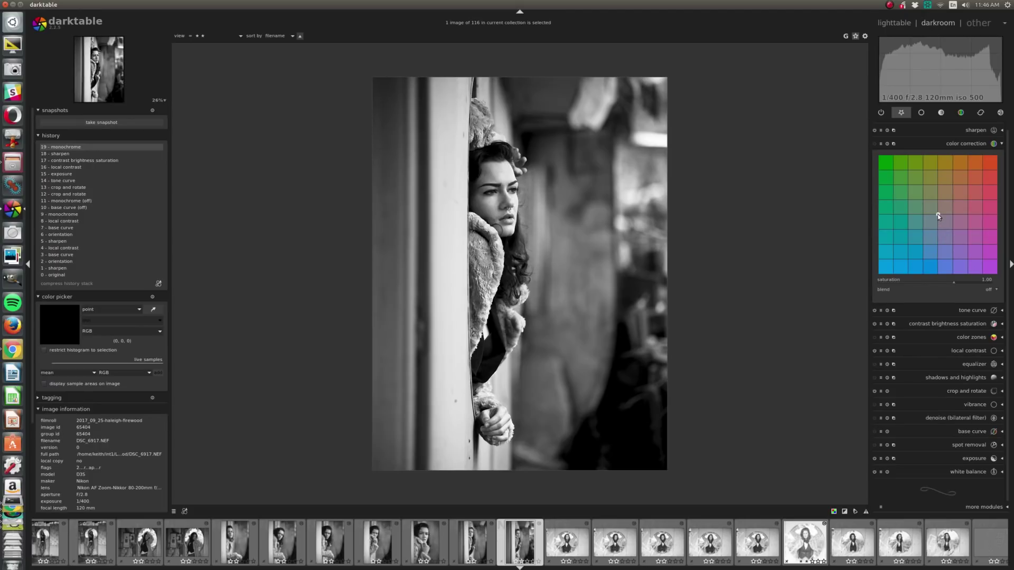
{"action": "left_click_drag", "start_coordinate": [937, 214], "coordinate": [931, 217]}
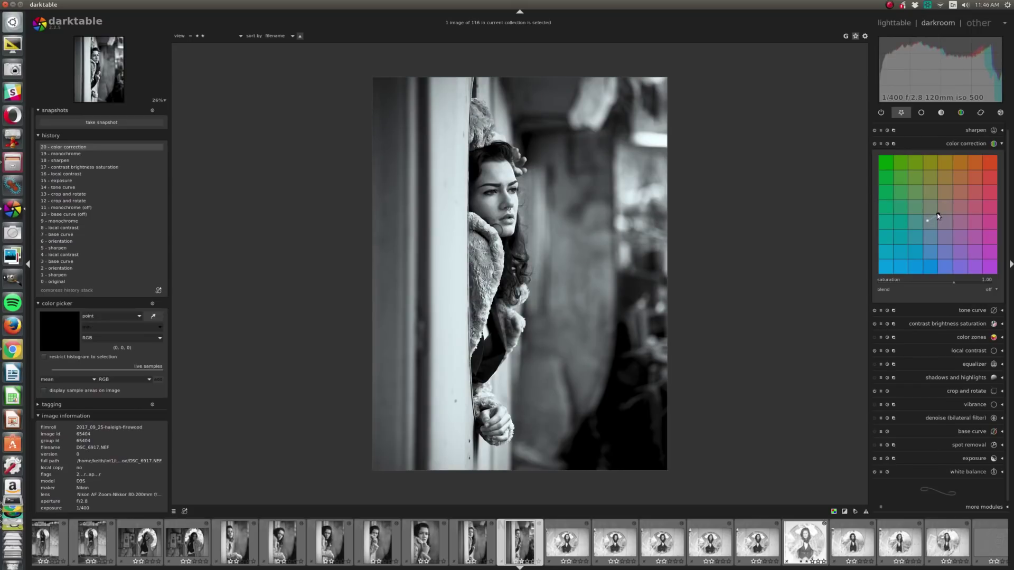
{"action": "left_click_drag", "start_coordinate": [937, 216], "coordinate": [937, 224]}
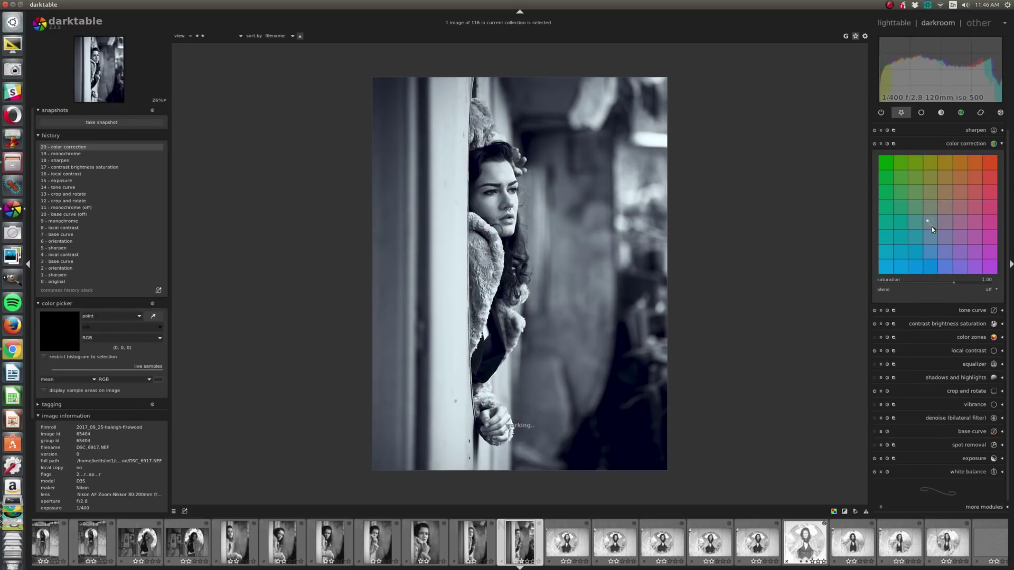
{"action": "left_click_drag", "start_coordinate": [926, 231], "coordinate": [939, 220]}
{"action": "mouse_move", "coordinate": [938, 220]}
{"action": "left_mouse_down"}
{"action": "mouse_move", "coordinate": [975, 230]}
{"action": "mouse_move", "coordinate": [974, 192]}
{"action": "mouse_move", "coordinate": [935, 222]}
{"action": "left_mouse_up"}
Step: In color zones, select by saturation, sample the forehead, and slightly raise the lightness curve at the sampled low-saturation range
{"action": "left_click", "coordinate": [961, 337]}
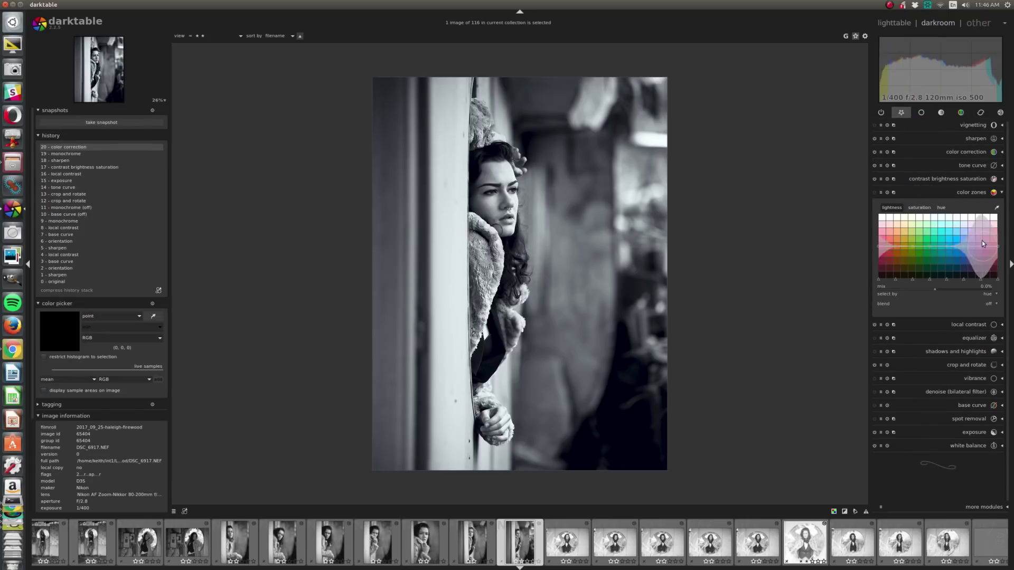
{"action": "left_click", "coordinate": [987, 299]}
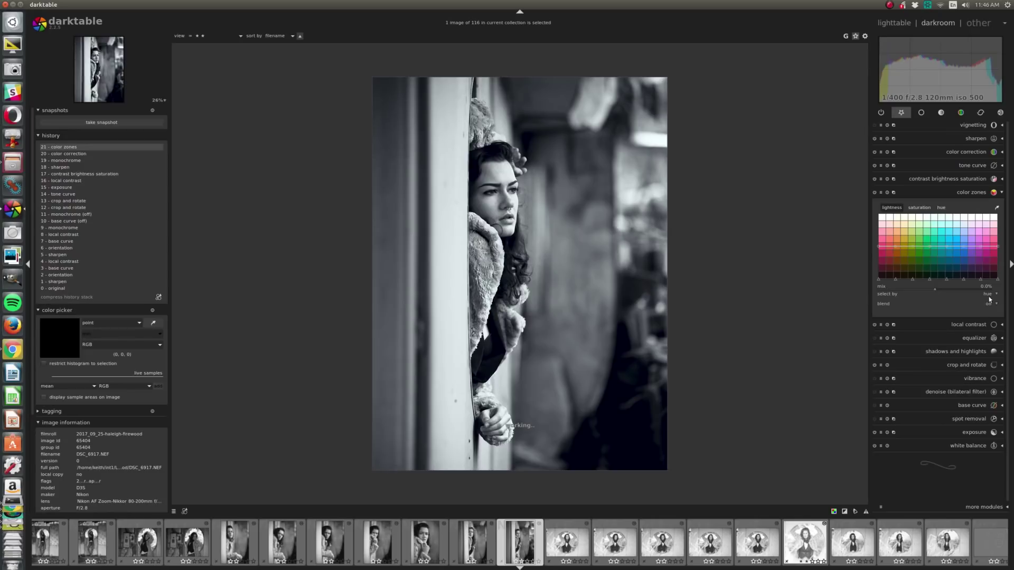
{"action": "left_click", "coordinate": [987, 296]}
{"action": "left_click", "coordinate": [988, 295]}
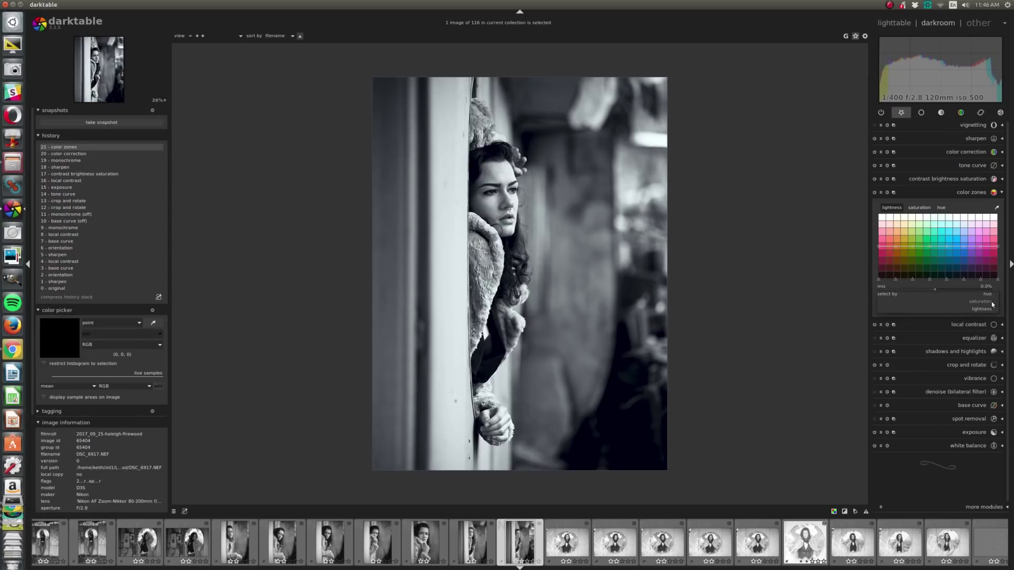
{"action": "left_click", "coordinate": [987, 301]}
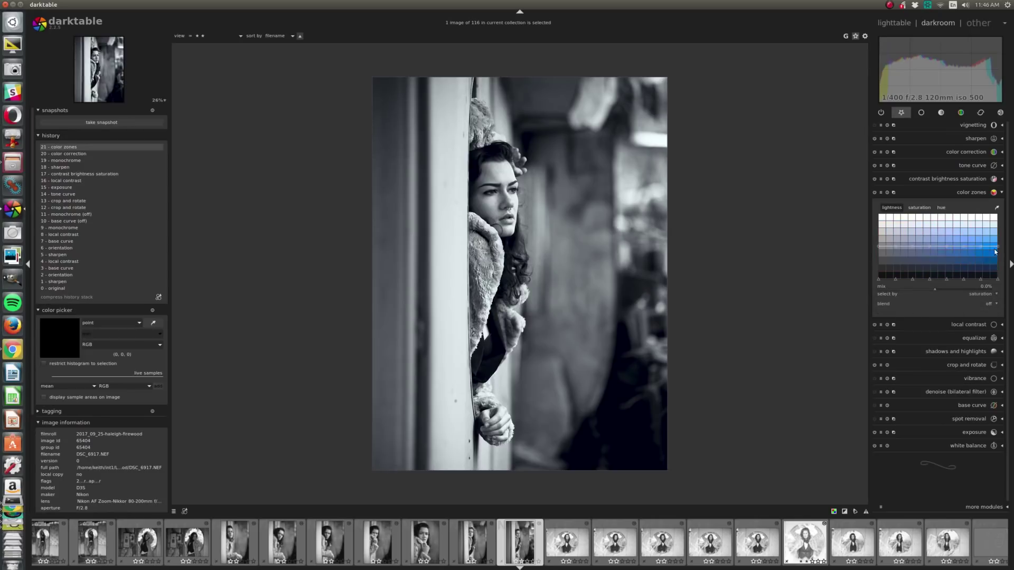
{"action": "left_click", "coordinate": [996, 210]}
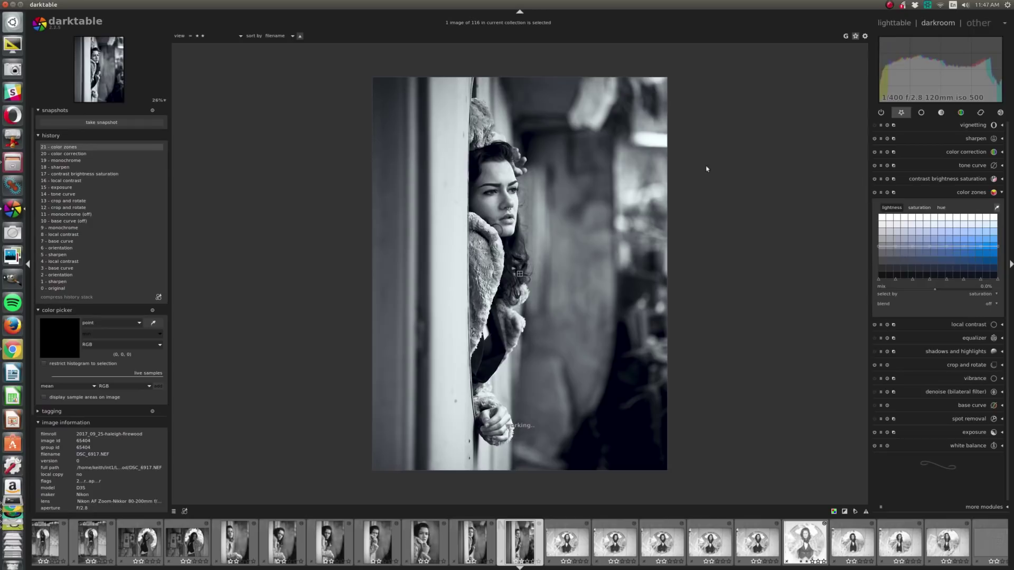
{"action": "left_click", "coordinate": [505, 174]}
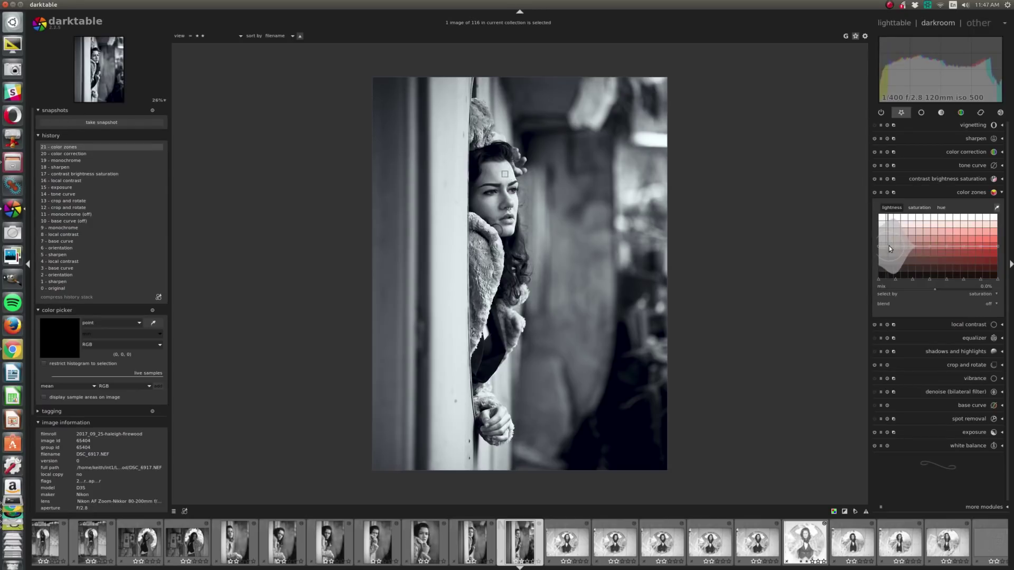
{"action": "left_click_drag", "start_coordinate": [888, 246], "coordinate": [886, 242]}
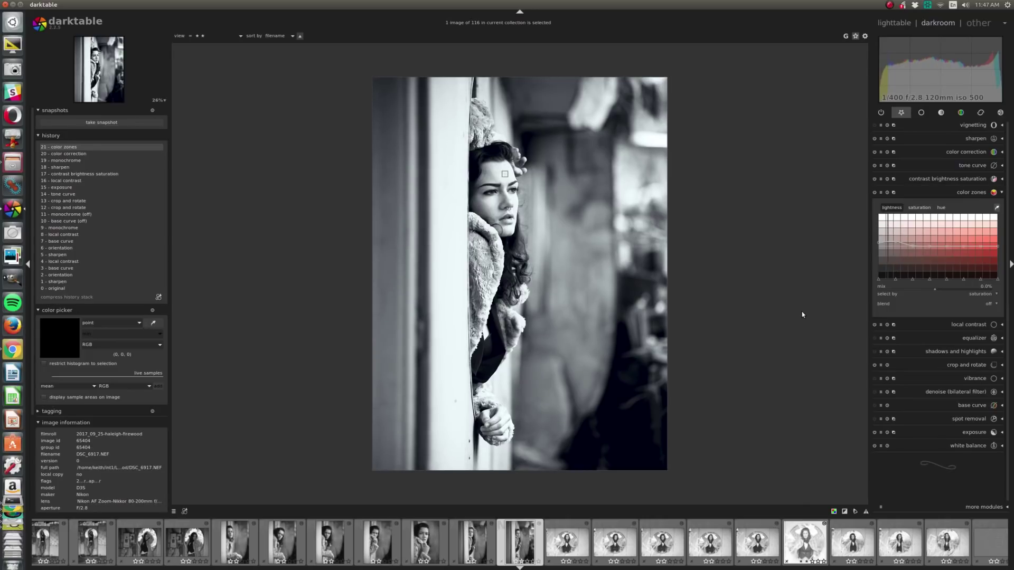
Step: Add a vignette with its horizontal center at about -0.96 and vertical center at -0.139, and raise its saturation from the negative default
{"action": "left_click", "coordinate": [972, 126]}
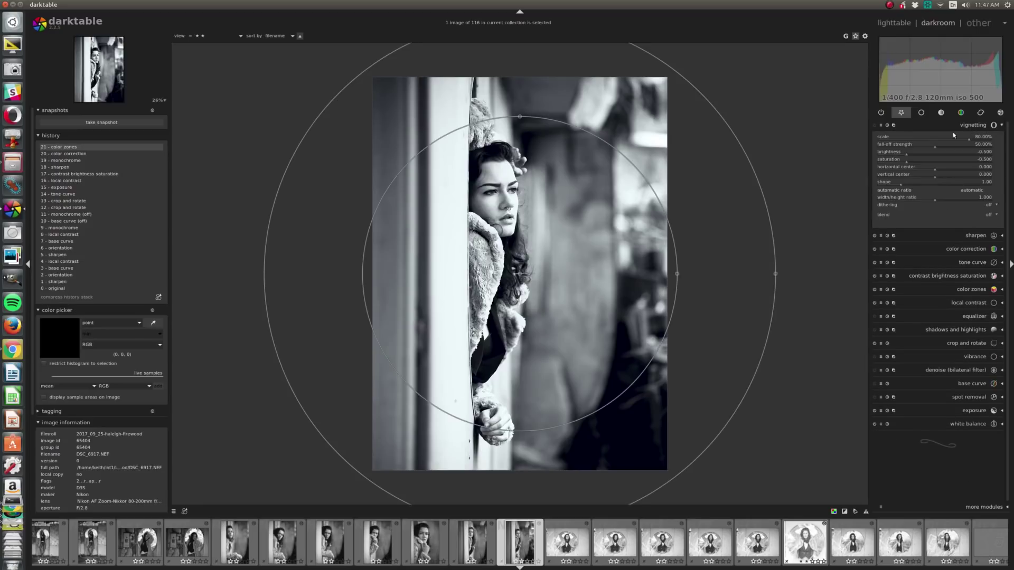
{"action": "left_click_drag", "start_coordinate": [520, 274], "coordinate": [376, 246]}
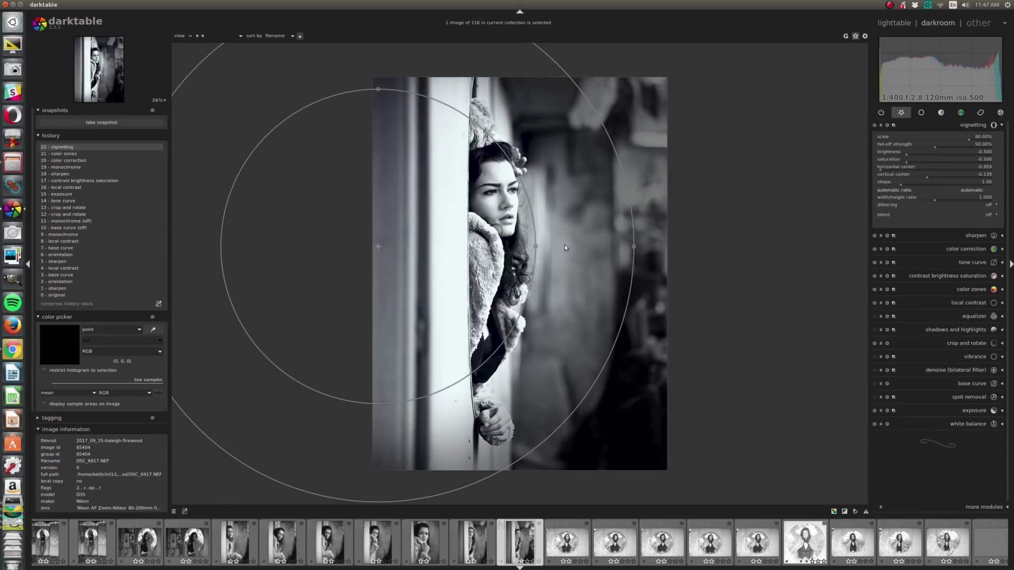
{"action": "left_click", "coordinate": [935, 160]}
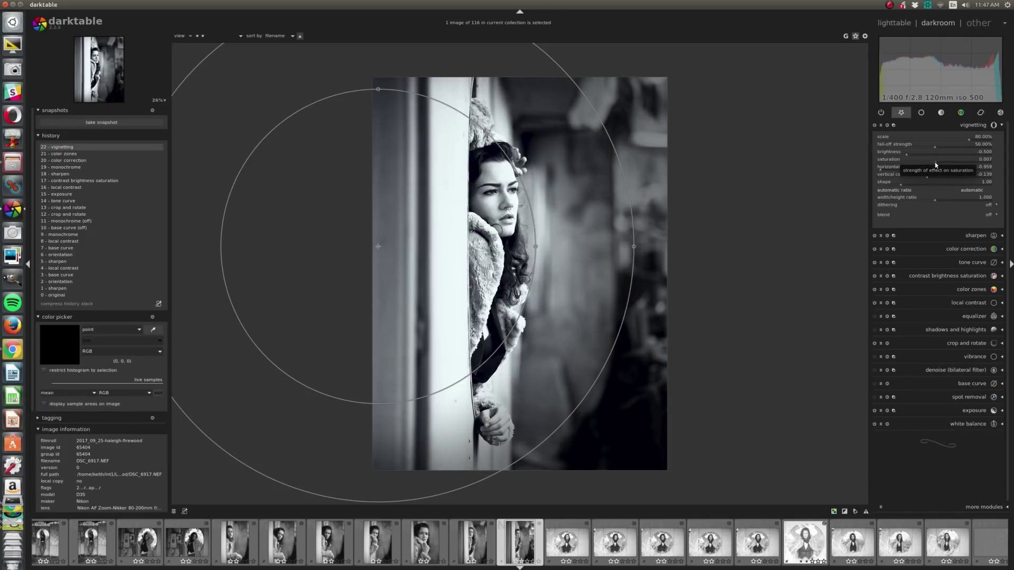
{"action": "mouse_move", "coordinate": [935, 160]}
{"action": "left_mouse_down"}
{"action": "mouse_move", "coordinate": [797, 160]}
{"action": "mouse_move", "coordinate": [1012, 170]}
{"action": "mouse_move", "coordinate": [897, 162]}
{"action": "mouse_move", "coordinate": [946, 165]}
{"action": "left_mouse_up"}
{"action": "left_click", "coordinate": [969, 128]}
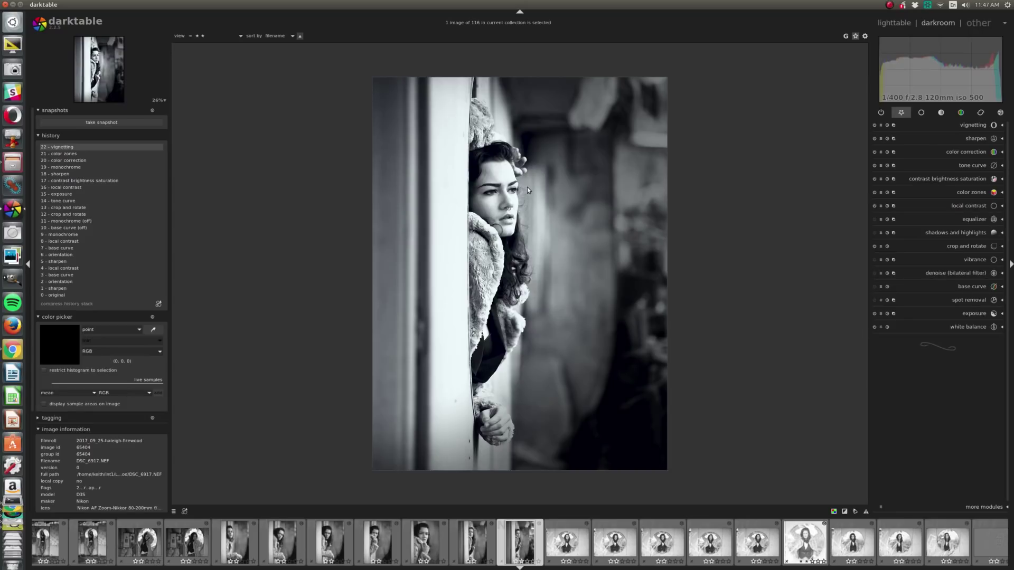
Step: Try the bilateral filter denoise on a close-up of the face and coat, and switch it off again
{"action": "scroll", "coordinate": [527, 187], "scroll_direction": "up", "scroll_amount": 5}
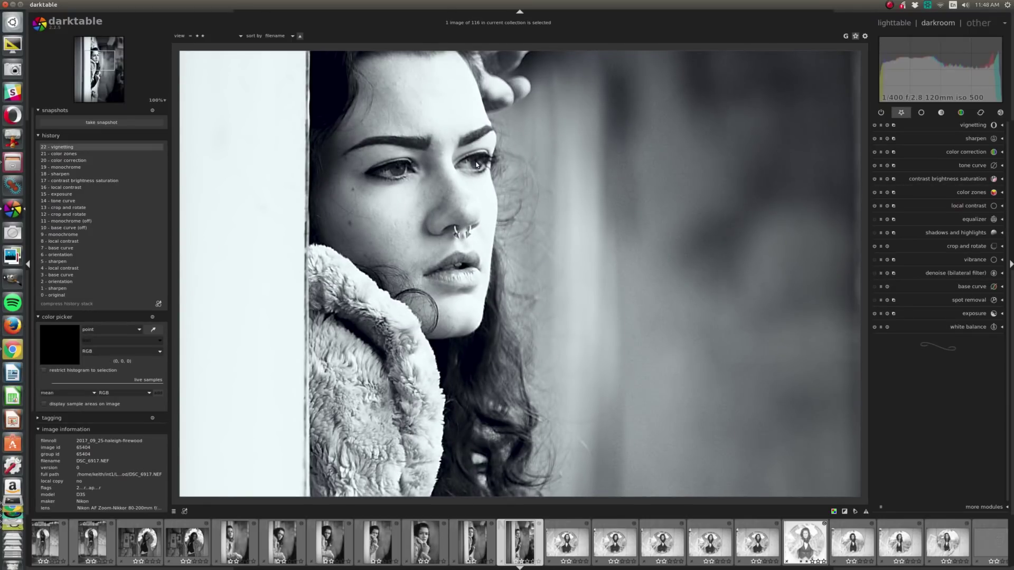
{"action": "left_click_drag", "start_coordinate": [559, 315], "coordinate": [579, 271]}
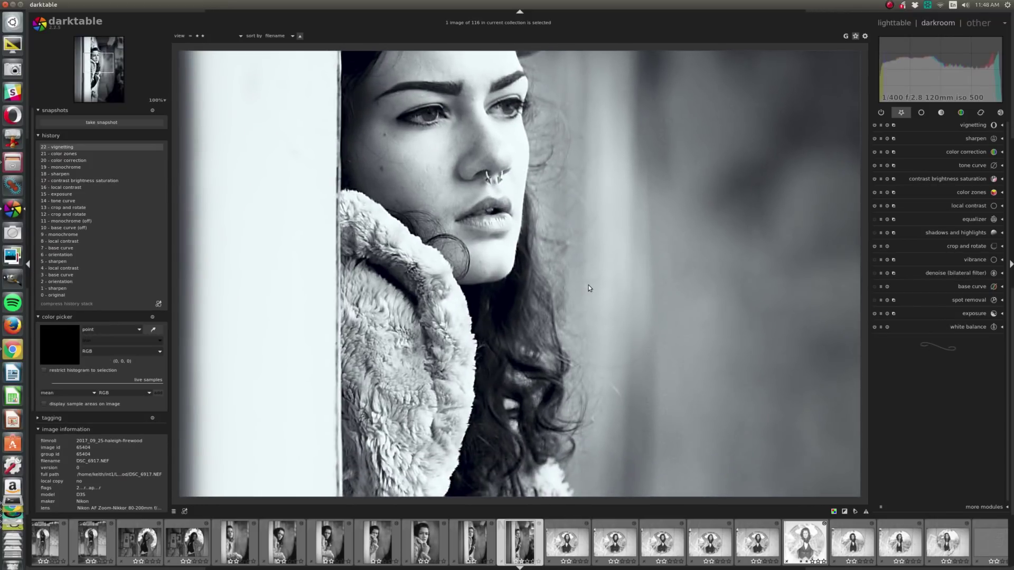
{"action": "scroll", "coordinate": [588, 288], "scroll_direction": "down", "scroll_amount": 2}
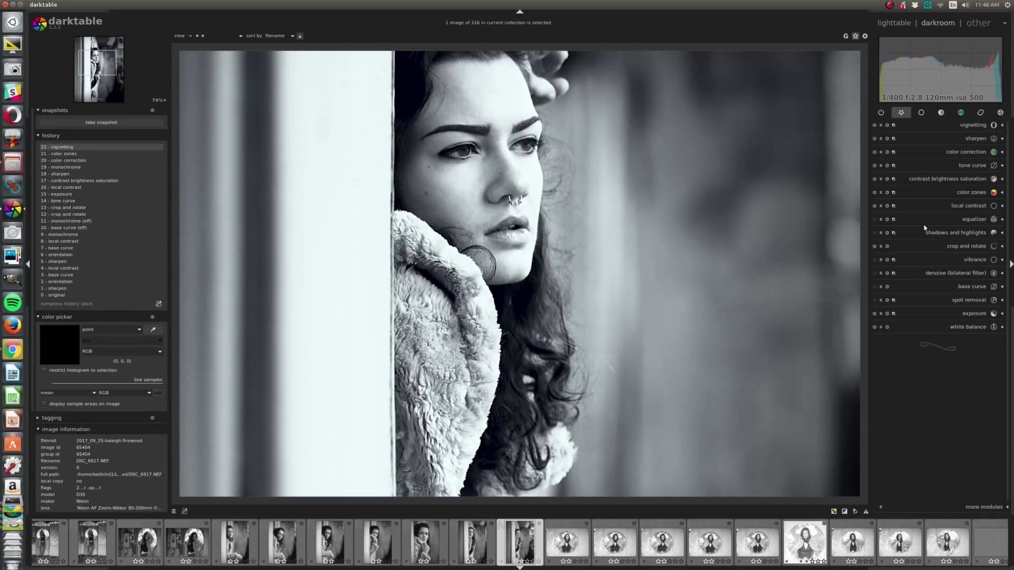
{"action": "left_click", "coordinate": [874, 274]}
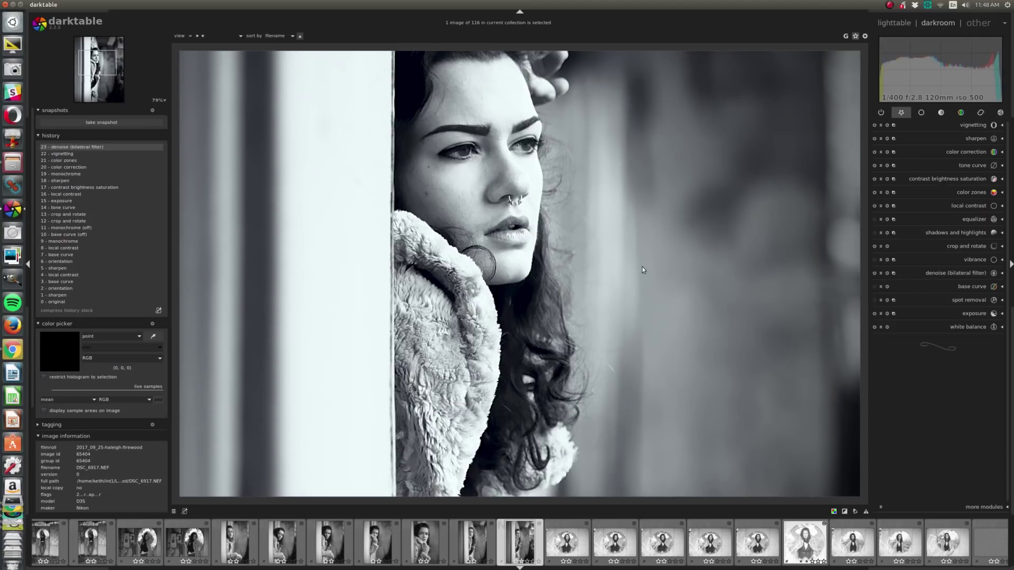
{"action": "left_click", "coordinate": [874, 273]}
{"action": "scroll", "coordinate": [782, 341], "scroll_direction": "down", "scroll_amount": 3}
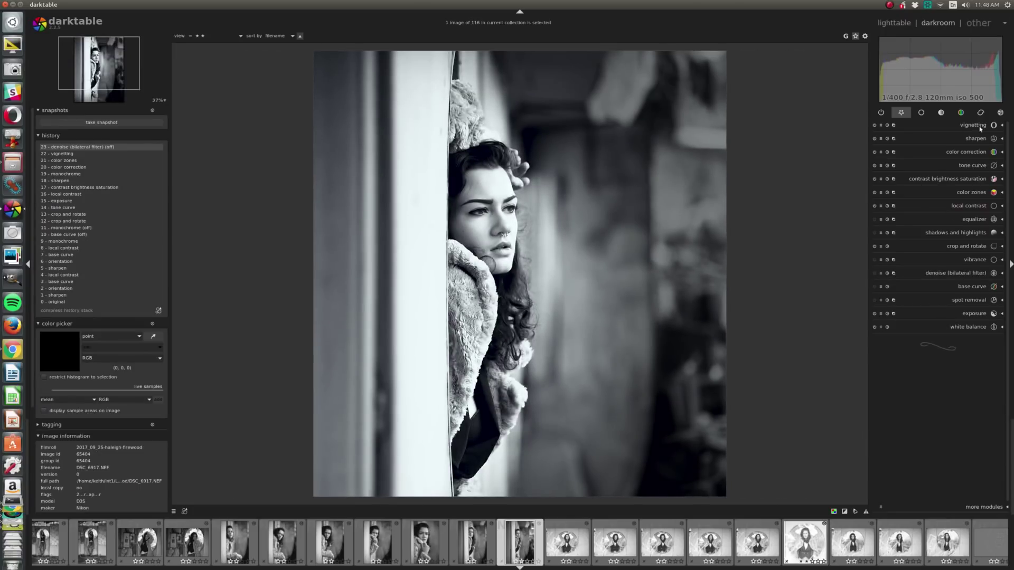
Step: Add a white constant border around the portrait with the framing module and set the border size to 1.50%
{"action": "left_click", "coordinate": [1000, 112]}
{"action": "left_click", "coordinate": [875, 139]}
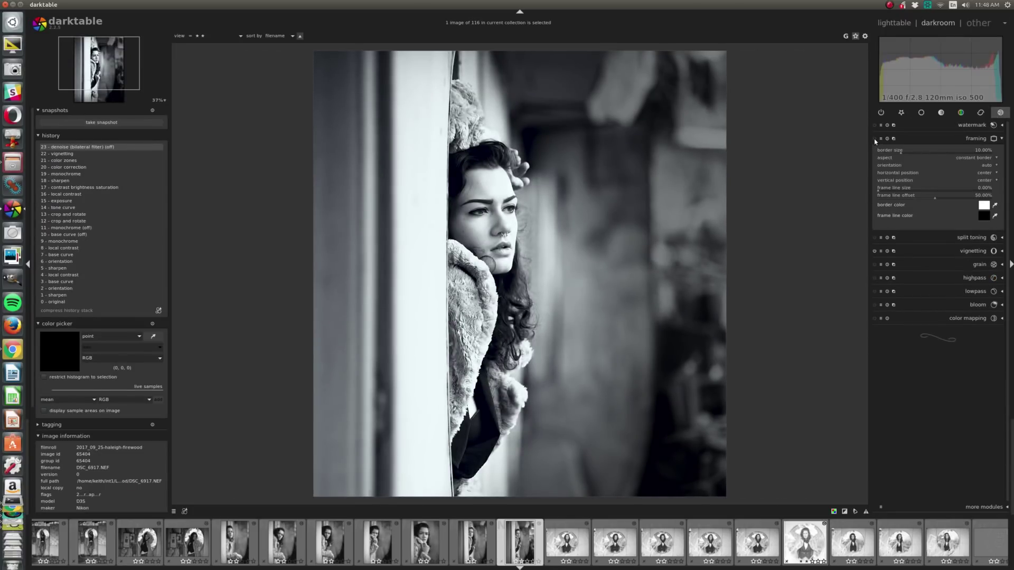
{"action": "scroll", "coordinate": [924, 153], "scroll_direction": "down", "scroll_amount": 4}
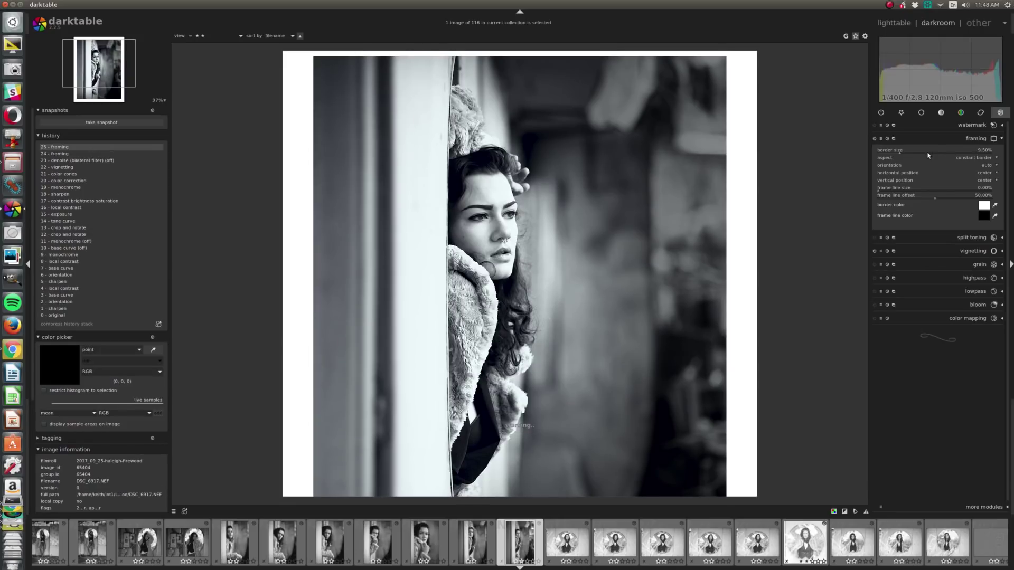
{"action": "scroll", "coordinate": [924, 153], "scroll_direction": "down", "scroll_amount": 3}
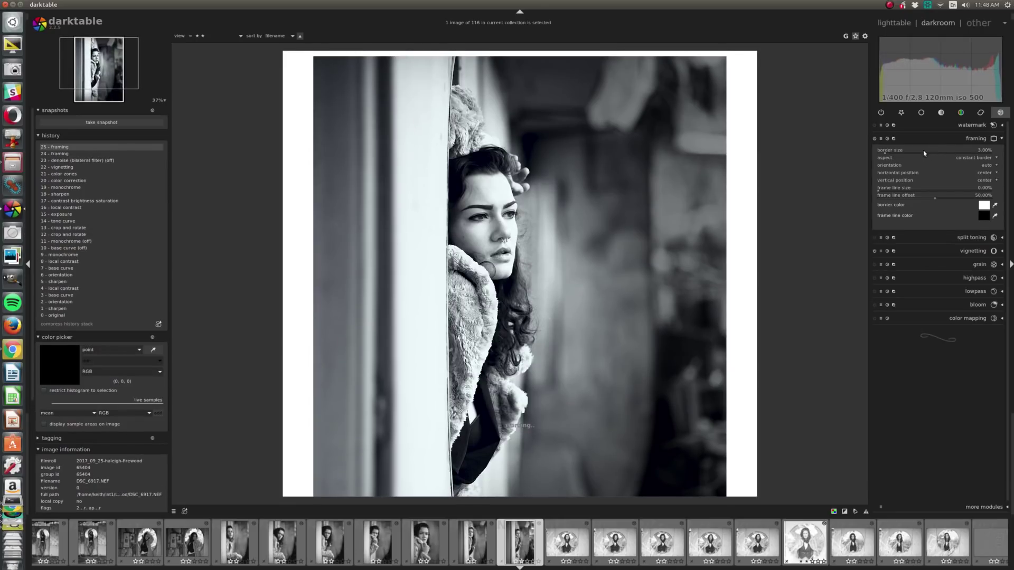
{"action": "scroll", "coordinate": [763, 227], "scroll_direction": "down", "scroll_amount": 1}
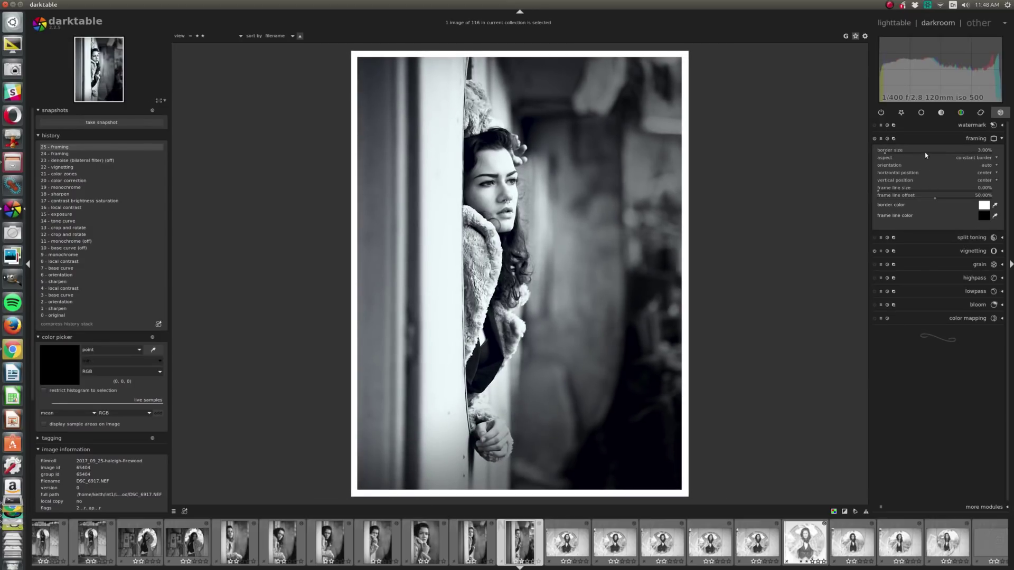
{"action": "scroll", "coordinate": [924, 152], "scroll_direction": "down", "scroll_amount": 1}
{"action": "scroll", "coordinate": [924, 152], "scroll_direction": "down", "scroll_amount": 1}
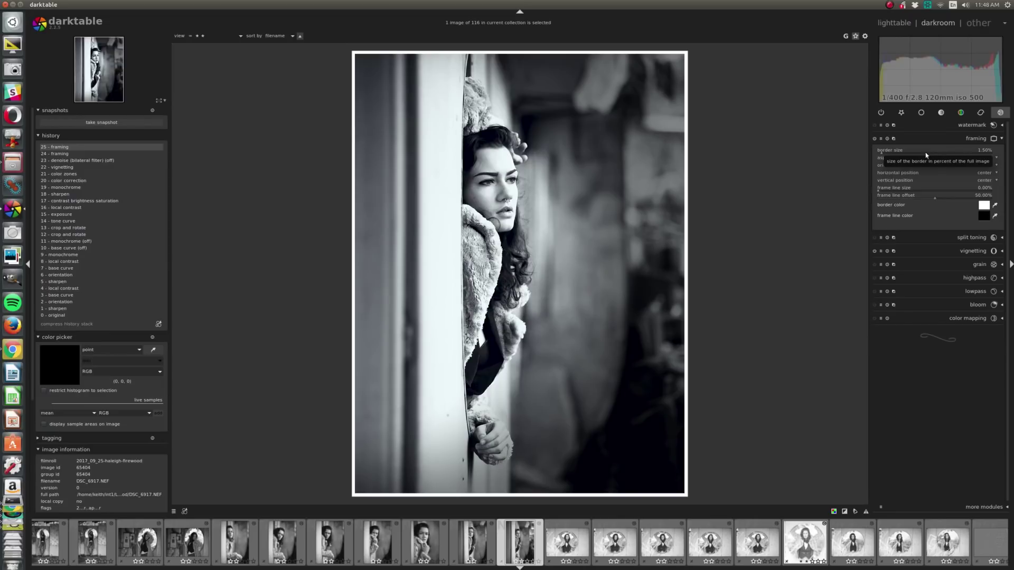
Step: Apply the sharpen preset in the equalizer module and reduce its mix to 0.700
{"action": "left_click", "coordinate": [901, 112]}
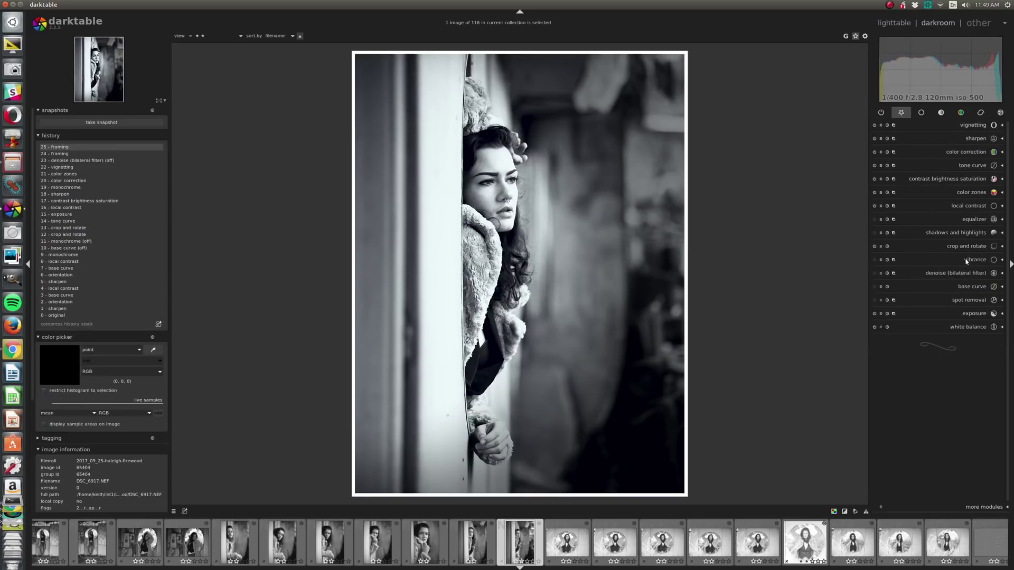
{"action": "left_click", "coordinate": [960, 223]}
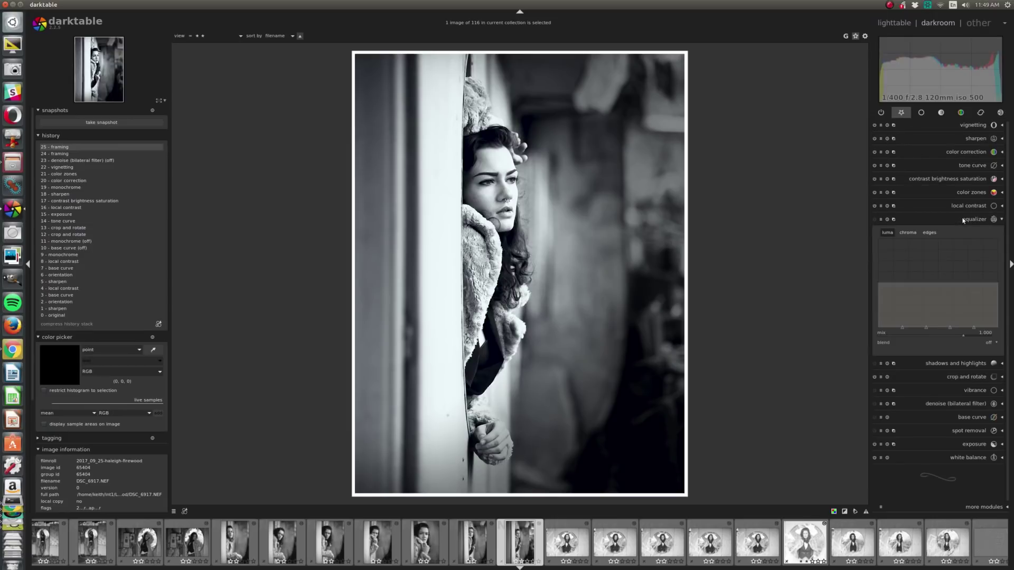
{"action": "left_click", "coordinate": [881, 219]}
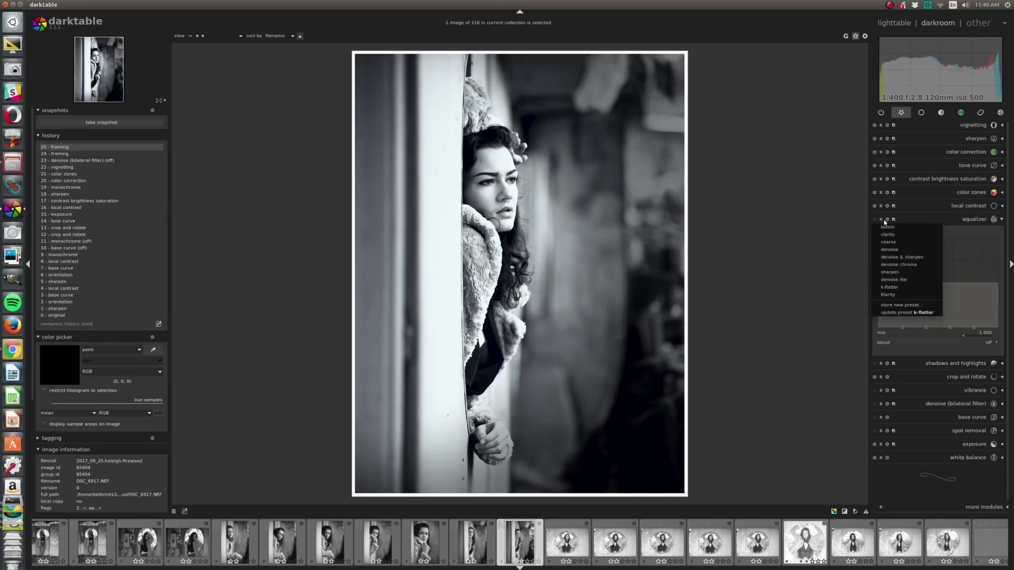
{"action": "left_click", "coordinate": [899, 271]}
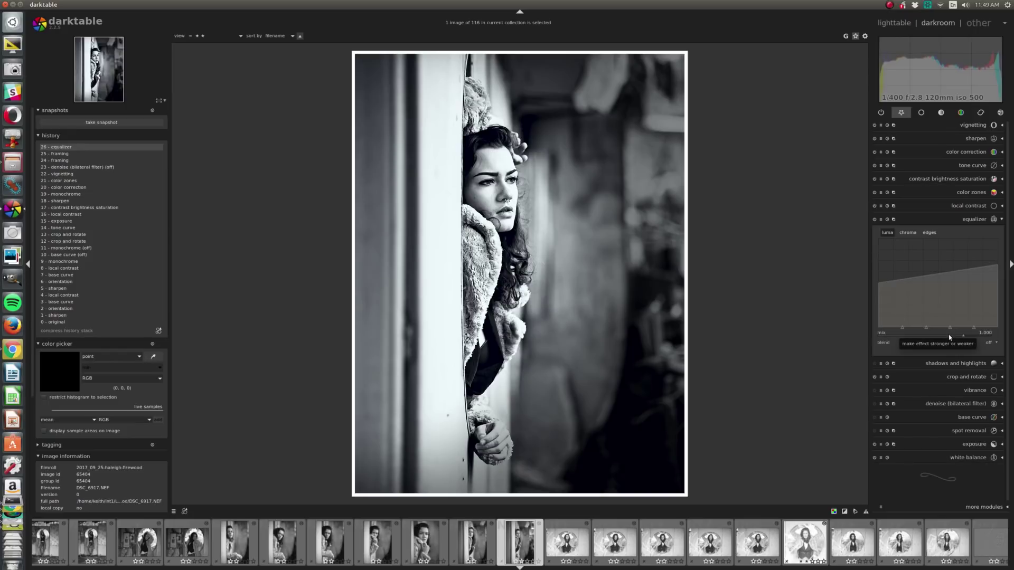
{"action": "scroll", "coordinate": [949, 337], "scroll_direction": "down", "scroll_amount": 2}
{"action": "scroll", "coordinate": [948, 337], "scroll_direction": "down", "scroll_amount": 1}
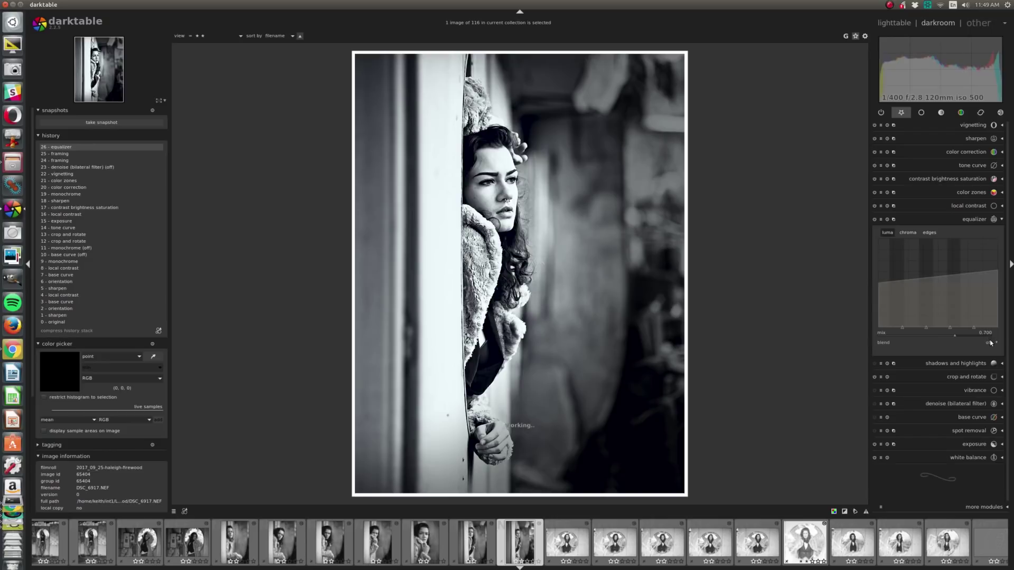
Step: Exclude the face from the equalizer sharpening with a brush-drawn, inverted mask, and set the mix to 1.000
{"action": "scroll", "coordinate": [984, 342], "scroll_direction": "down", "scroll_amount": 2}
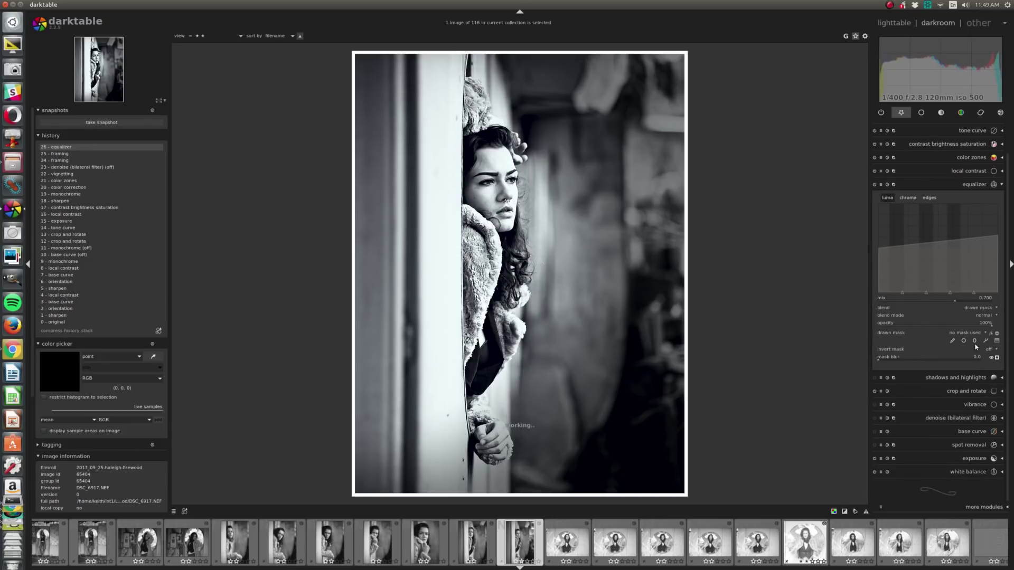
{"action": "left_click", "coordinate": [952, 341]}
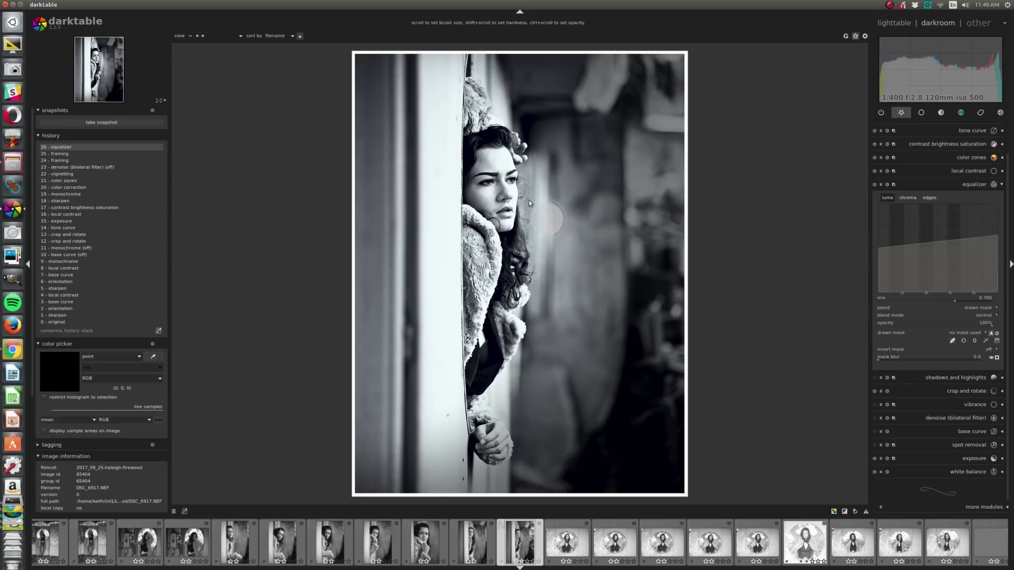
{"action": "left_click_drag", "start_coordinate": [517, 191], "coordinate": [493, 170]}
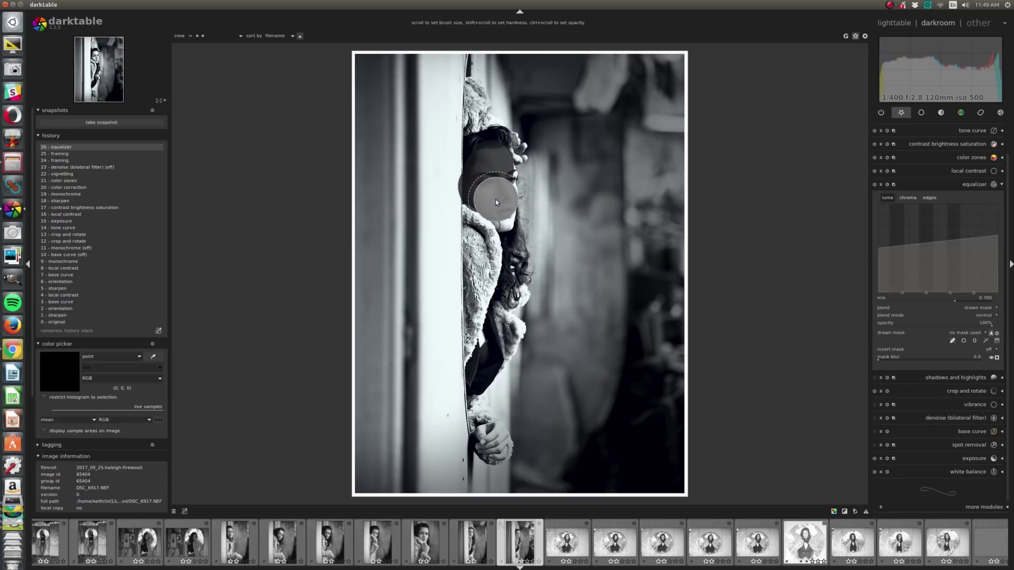
{"action": "mouse_move", "coordinate": [495, 199]}
{"action": "left_mouse_down"}
{"action": "mouse_move", "coordinate": [497, 185]}
{"action": "mouse_move", "coordinate": [494, 201]}
{"action": "left_mouse_up"}
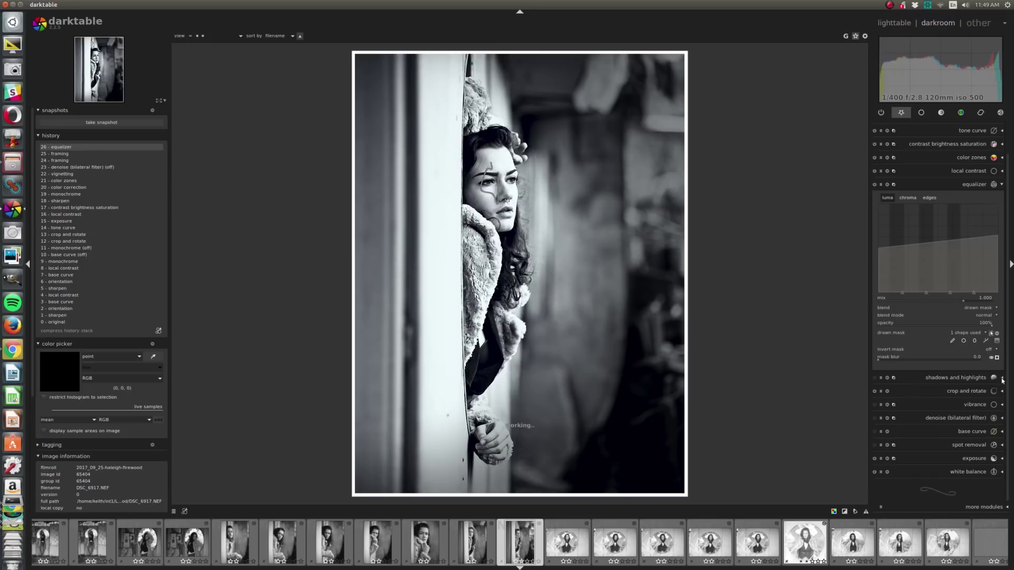
{"action": "left_click", "coordinate": [990, 351]}
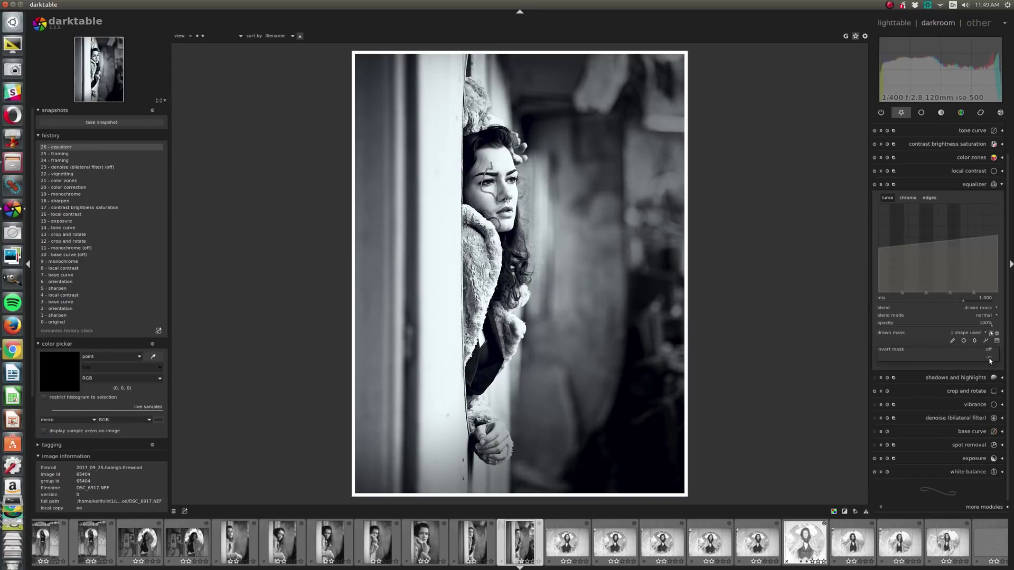
{"action": "left_click", "coordinate": [990, 358]}
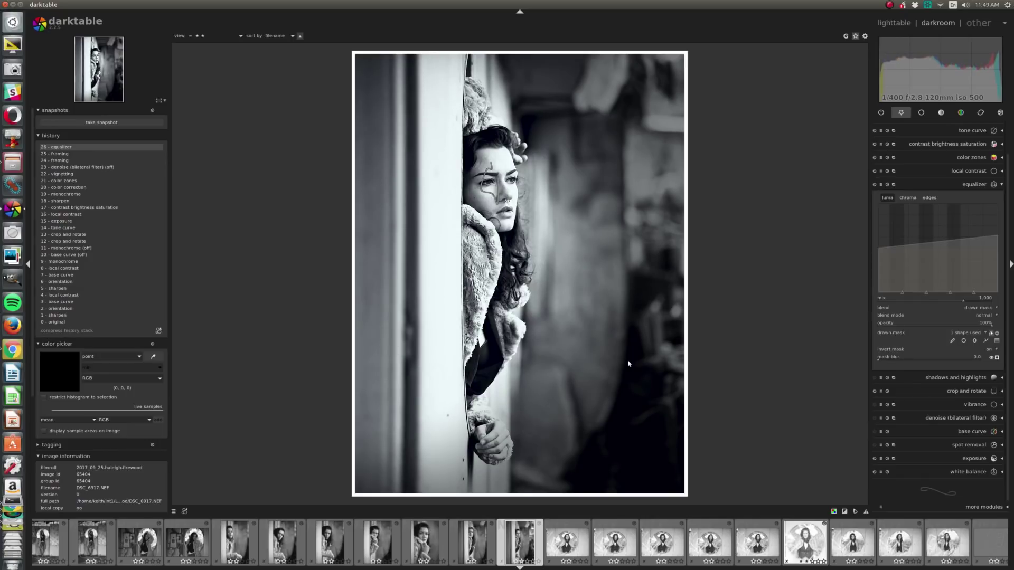
{"action": "left_click", "coordinate": [970, 185]}
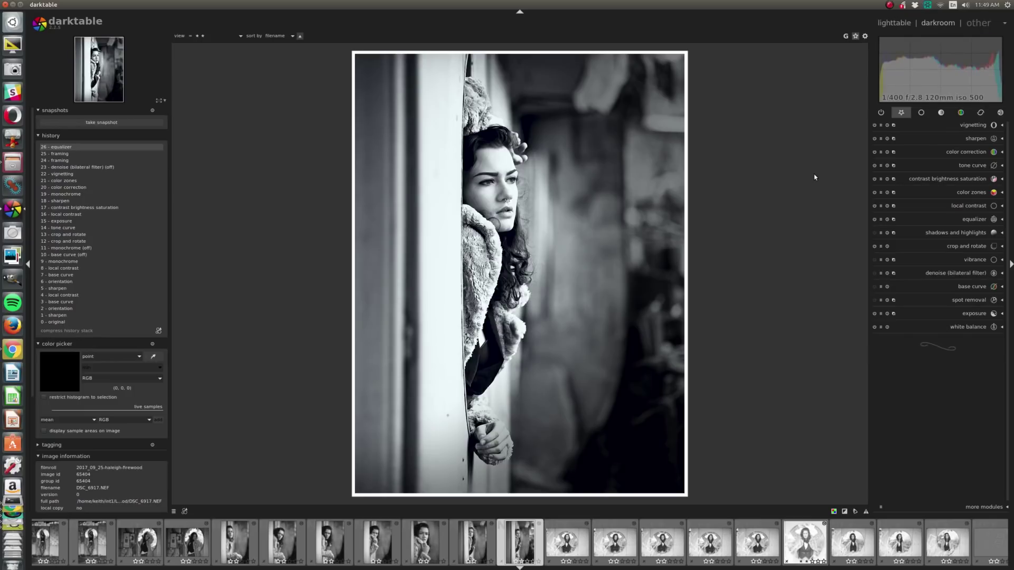
Step: Return to the lighttable and export the edited DSC_6917 portrait as a full-quality JPEG file
{"action": "key", "text": "l"}
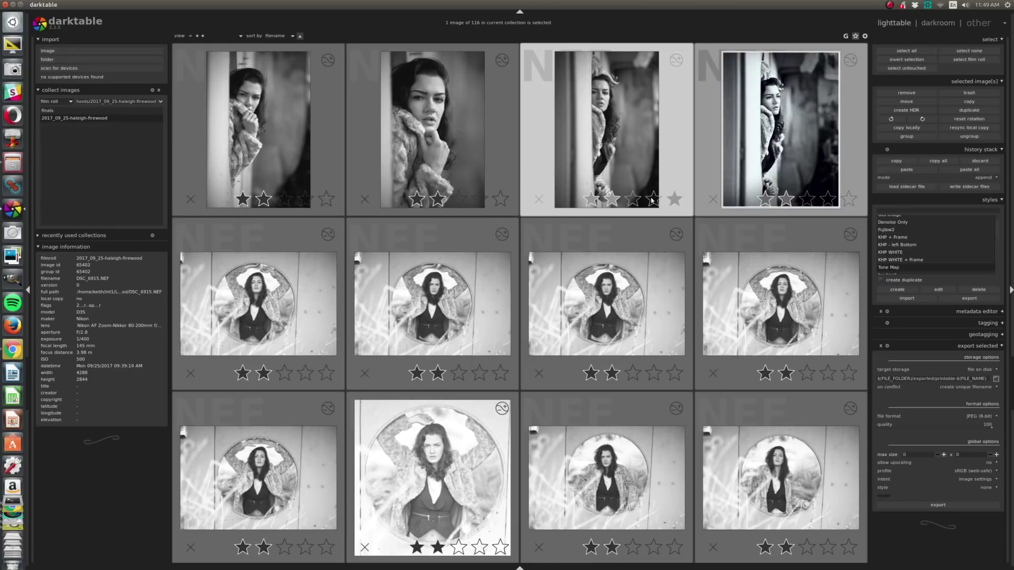
{"action": "scroll", "coordinate": [690, 179], "scroll_direction": "up", "scroll_amount": 1}
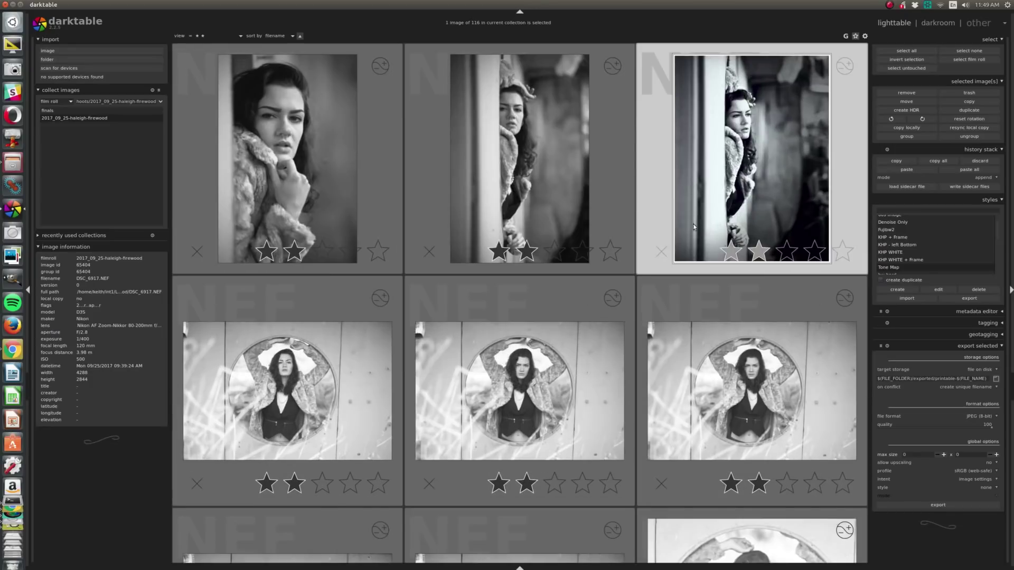
{"action": "scroll", "coordinate": [724, 228], "scroll_direction": "up", "scroll_amount": 1}
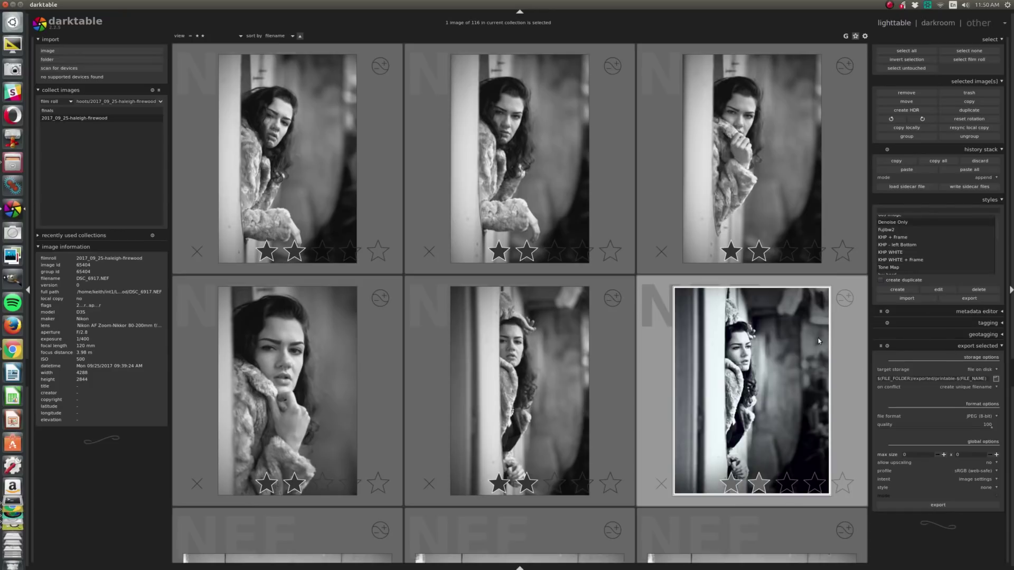
{"action": "left_click", "coordinate": [938, 505]}
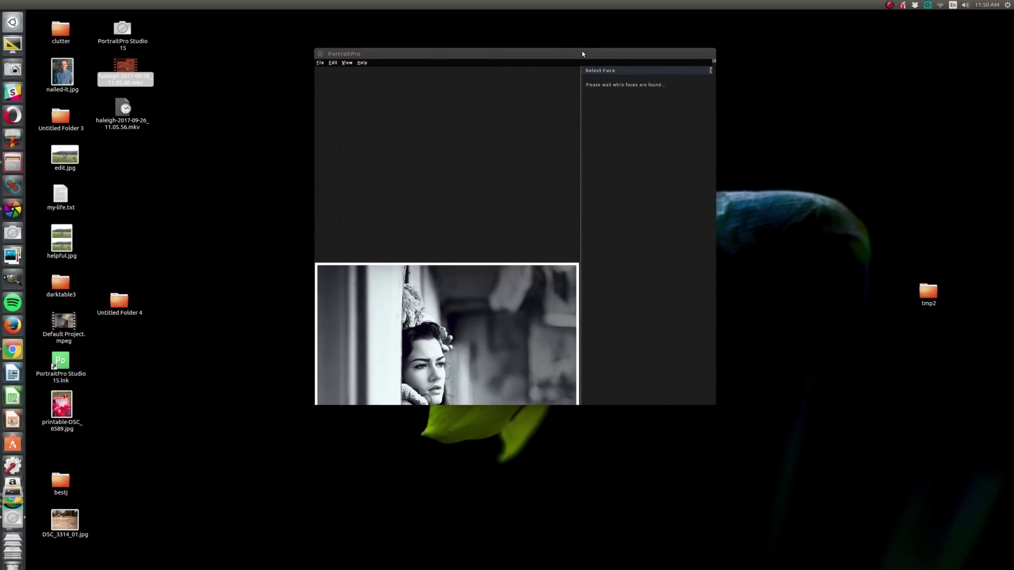
Step: In PortraitPro, apply the model's saved preset that includes eyes and fit the face outline to the cheek, jaw and chin
{"action": "double_click", "coordinate": [582, 54]}
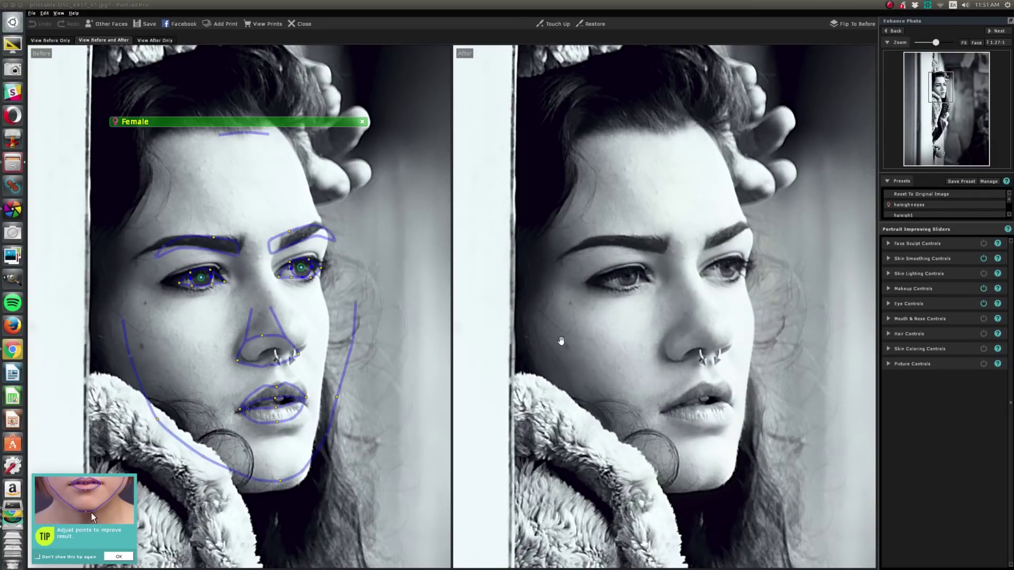
{"action": "left_click", "coordinate": [938, 206]}
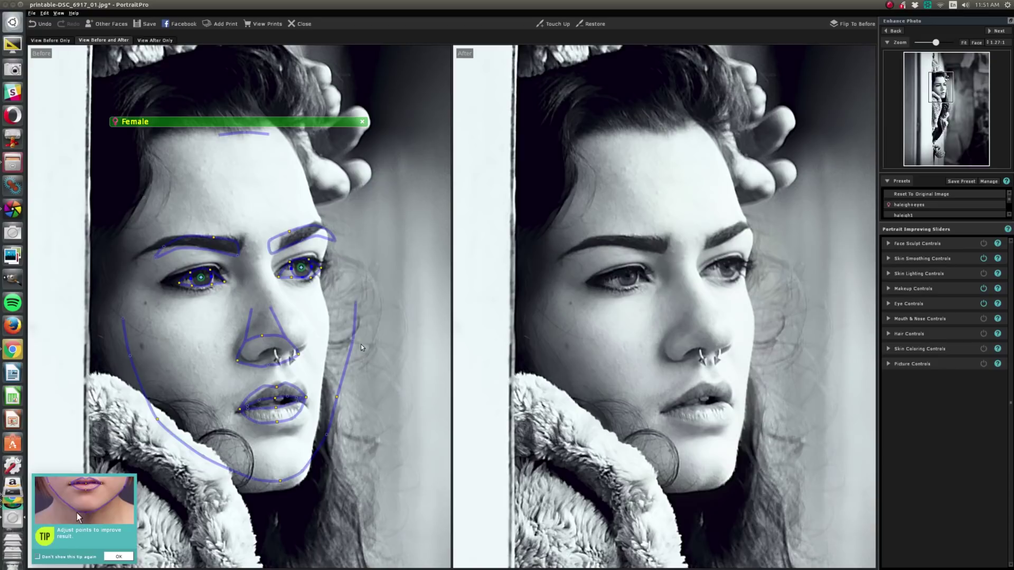
{"action": "left_click_drag", "start_coordinate": [354, 341], "coordinate": [333, 334]}
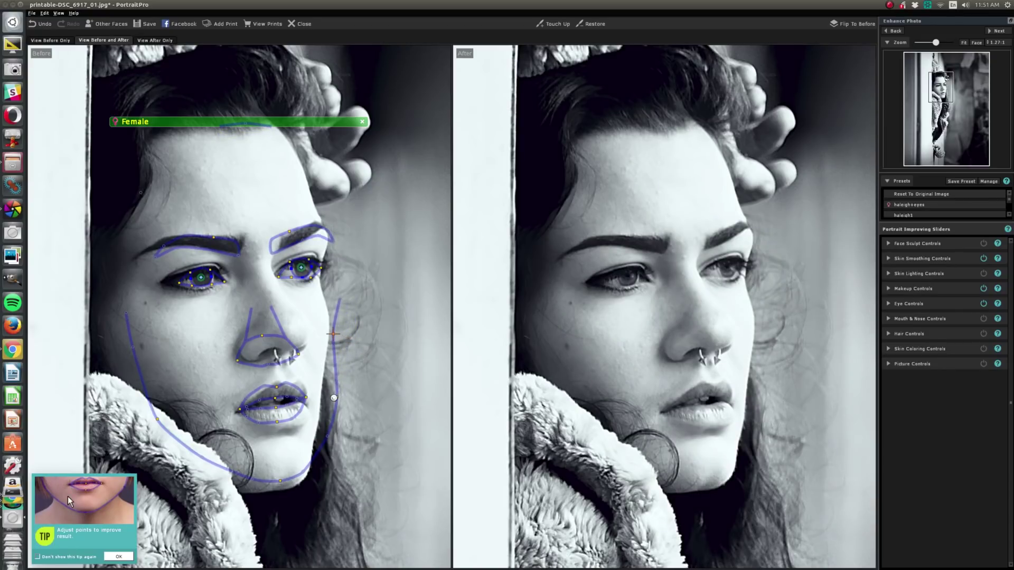
{"action": "left_click_drag", "start_coordinate": [334, 397], "coordinate": [323, 401]}
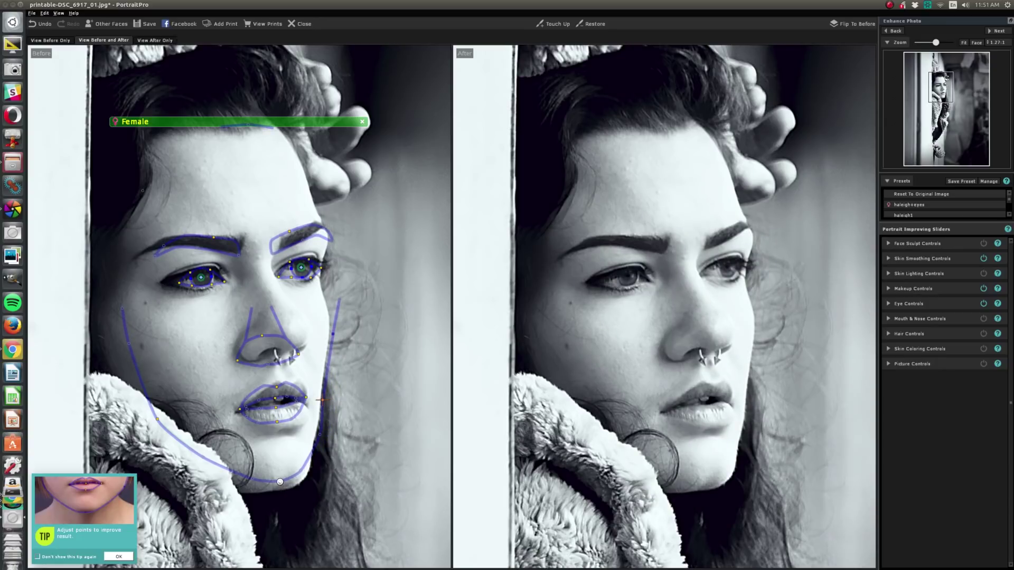
{"action": "left_click_drag", "start_coordinate": [279, 480], "coordinate": [278, 488]}
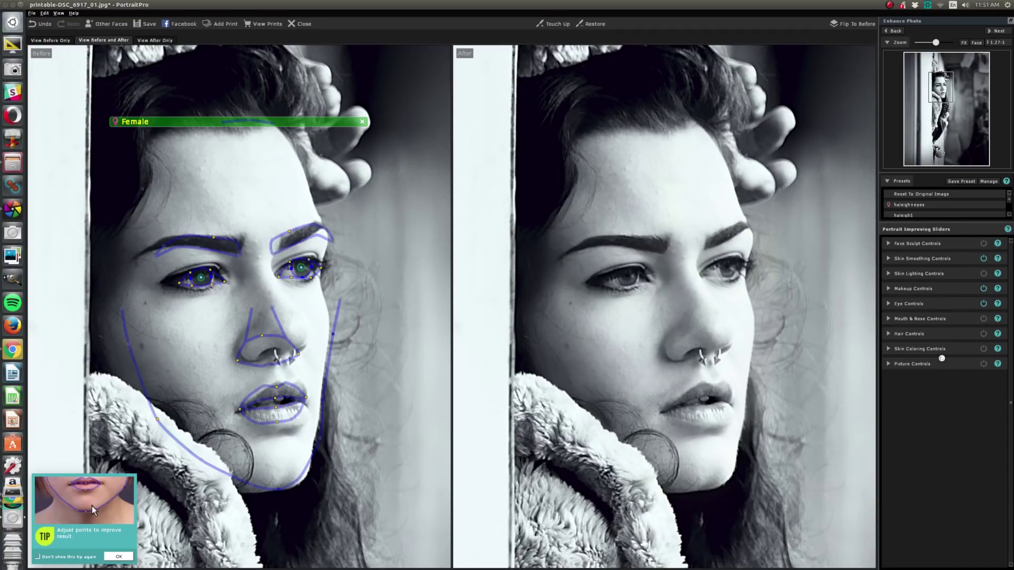
Step: Set the Master Fade of the skin smoothing controls to 58
{"action": "left_click", "coordinate": [943, 276]}
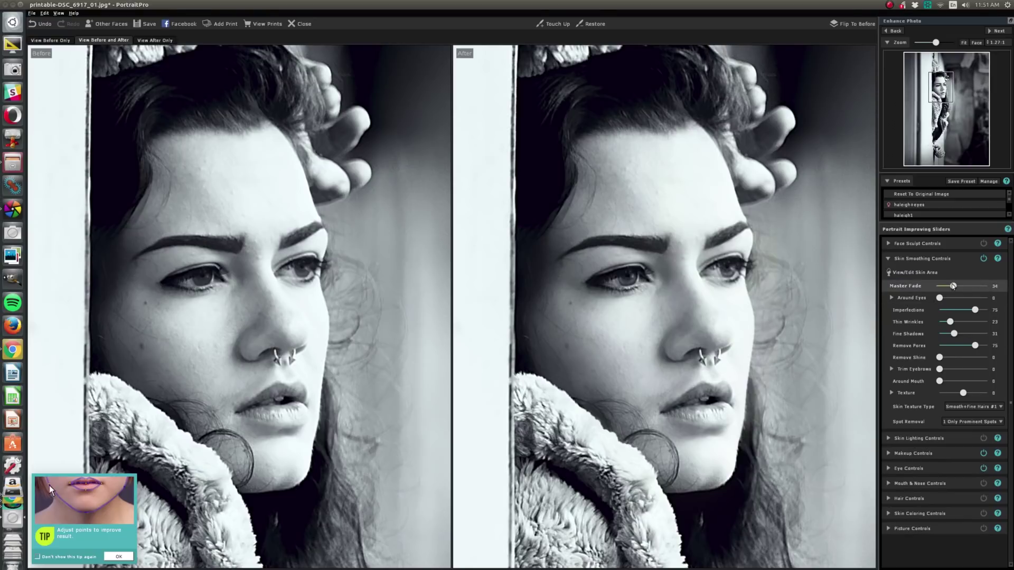
{"action": "left_click_drag", "start_coordinate": [953, 286], "coordinate": [969, 285]}
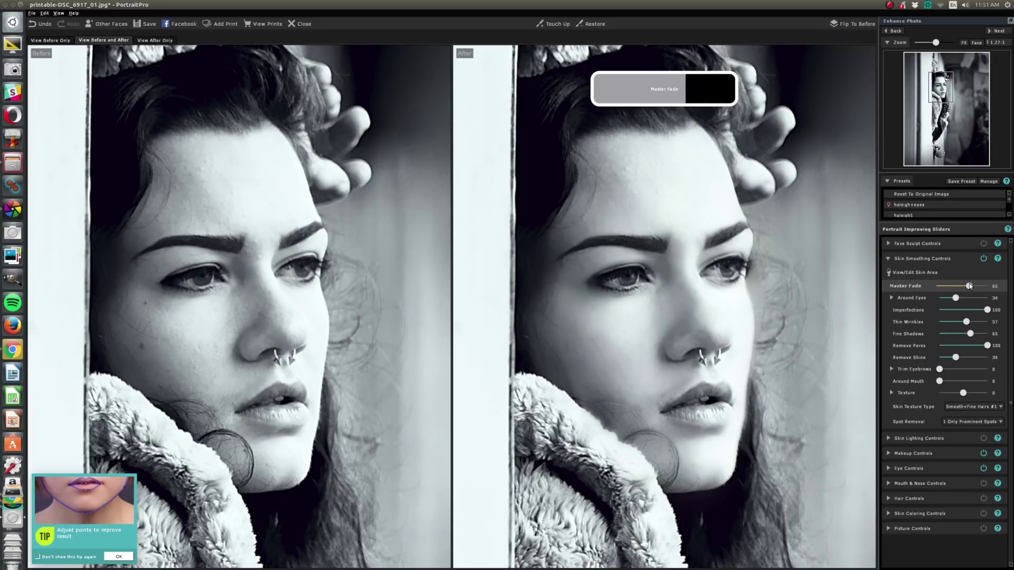
{"action": "left_click_drag", "start_coordinate": [969, 284], "coordinate": [968, 285]}
{"action": "mouse_move", "coordinate": [333, 334]}
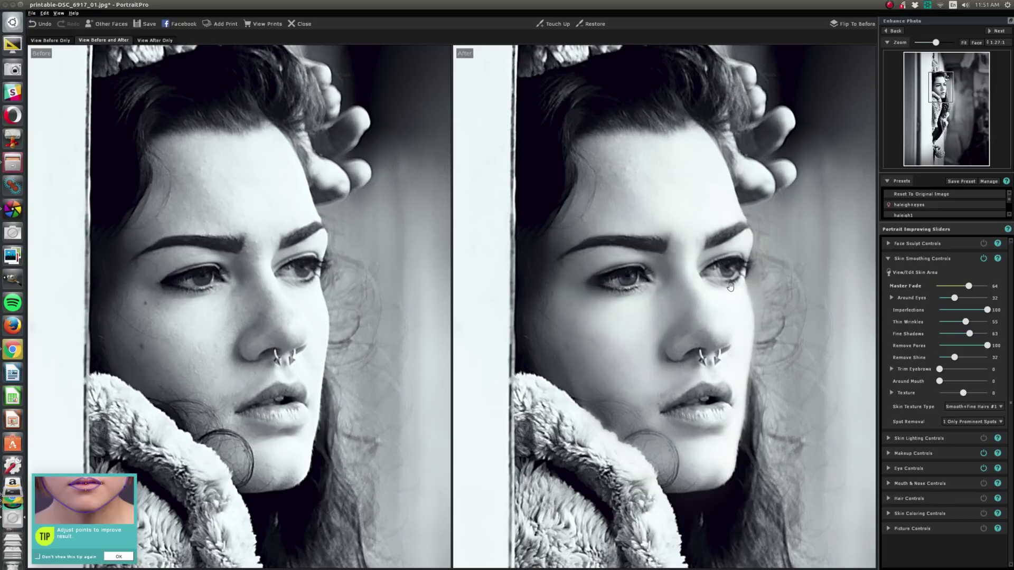
{"action": "scroll", "coordinate": [977, 285], "scroll_direction": "down", "scroll_amount": 6}
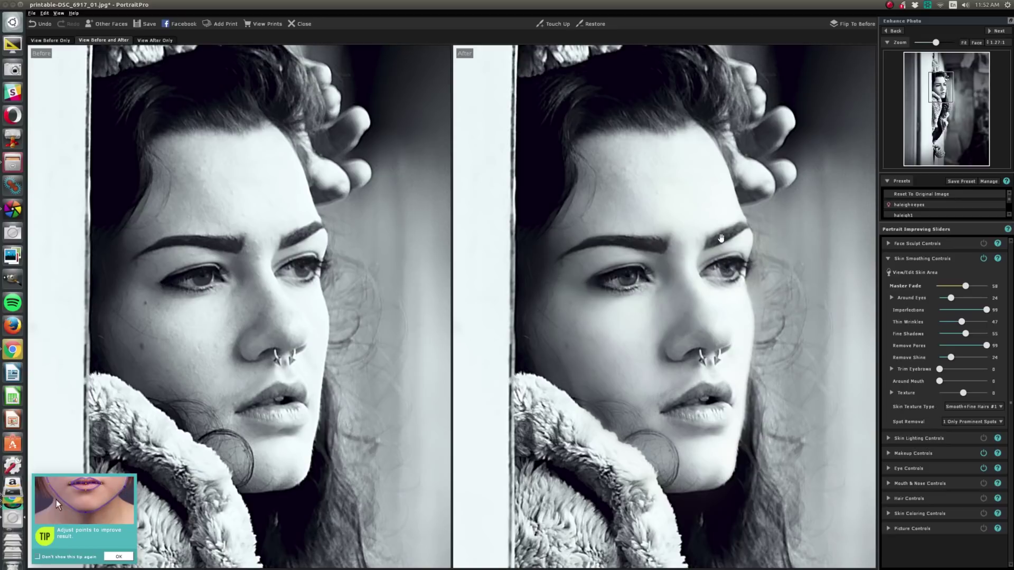
Step: Activate the Touch Up brush for retouching the facial skin and set its strength to 20
{"action": "left_click", "coordinate": [560, 26]}
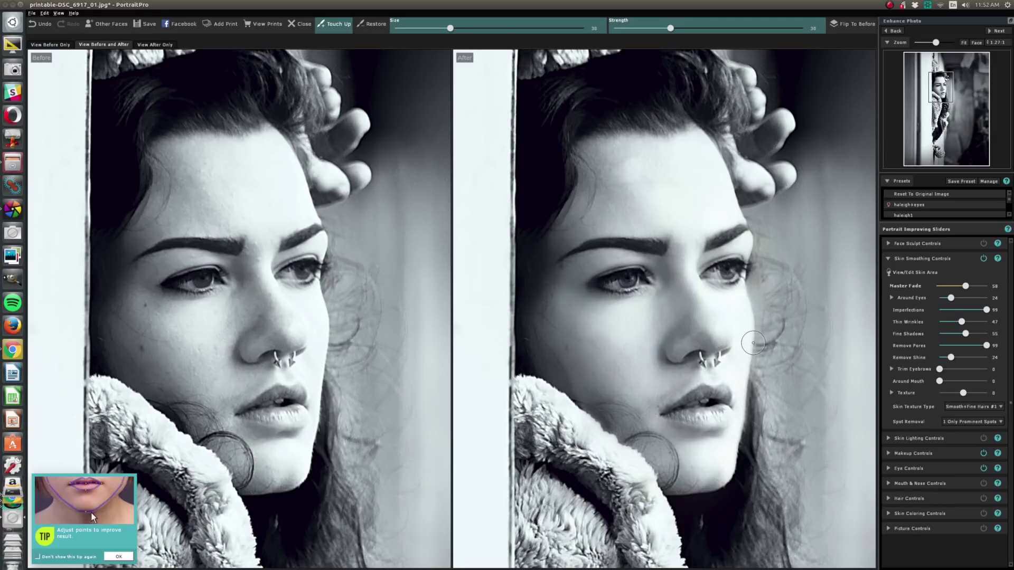
{"action": "key", "text": "ctrl+z"}
{"action": "key", "text": "ctrl+y"}
{"action": "left_click", "coordinate": [652, 29]}
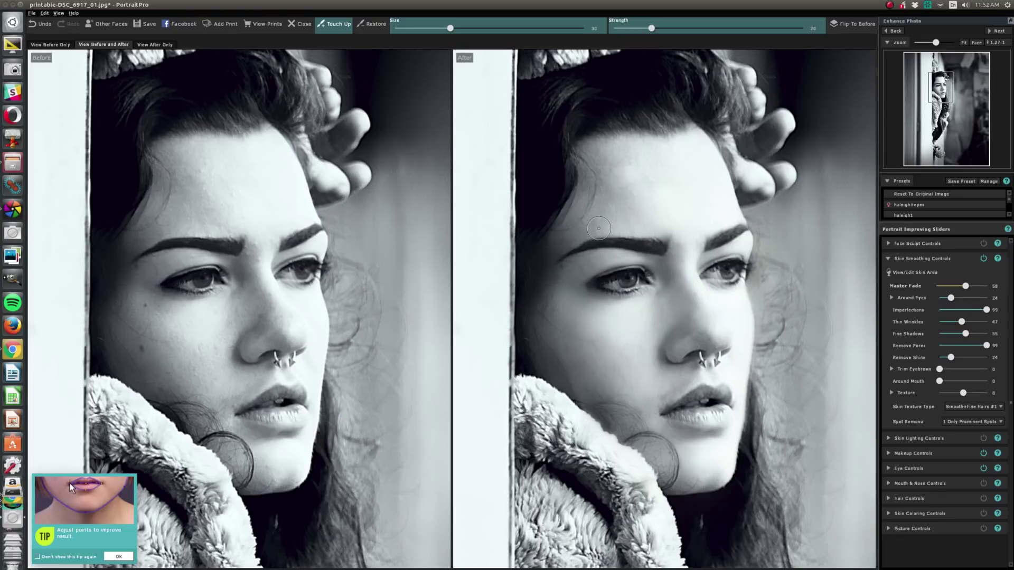
{"action": "key", "text": "Escape"}
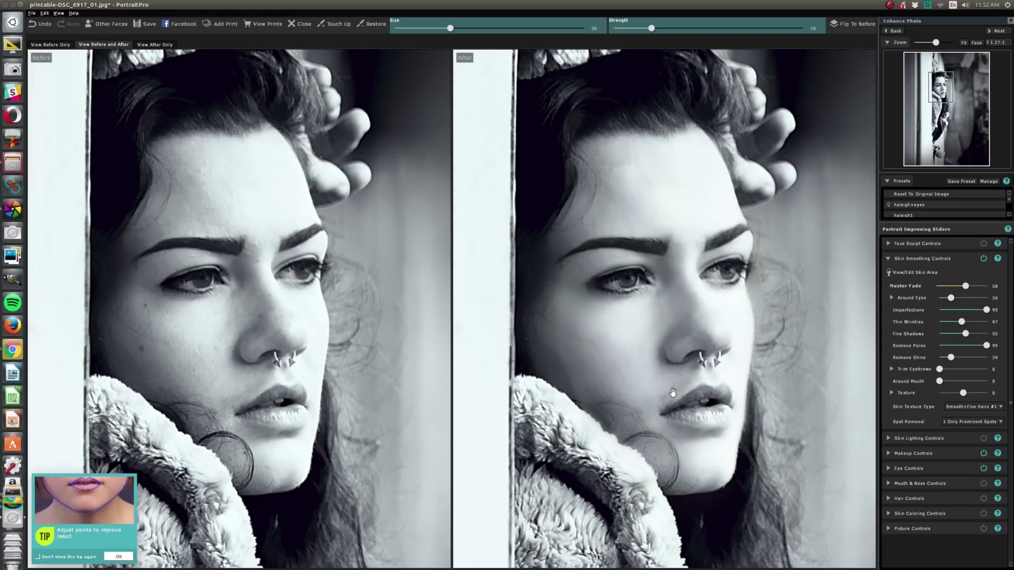
{"action": "scroll", "coordinate": [673, 393], "scroll_direction": "down", "scroll_amount": 2}
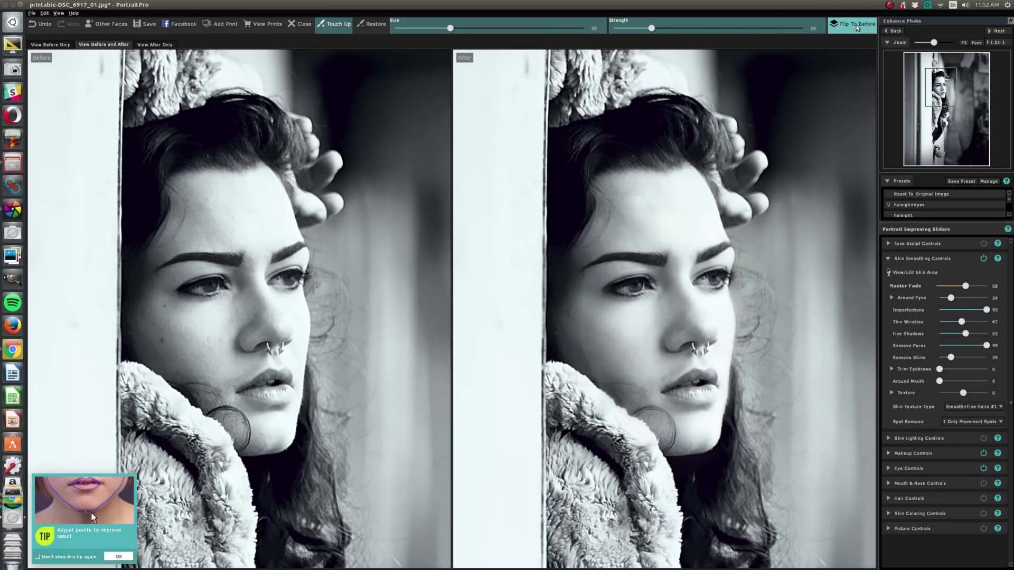
Step: Set the Touch Up brush size to 20 and compare the before and after portraits at several magnifications
{"action": "left_click", "coordinate": [386, 25]}
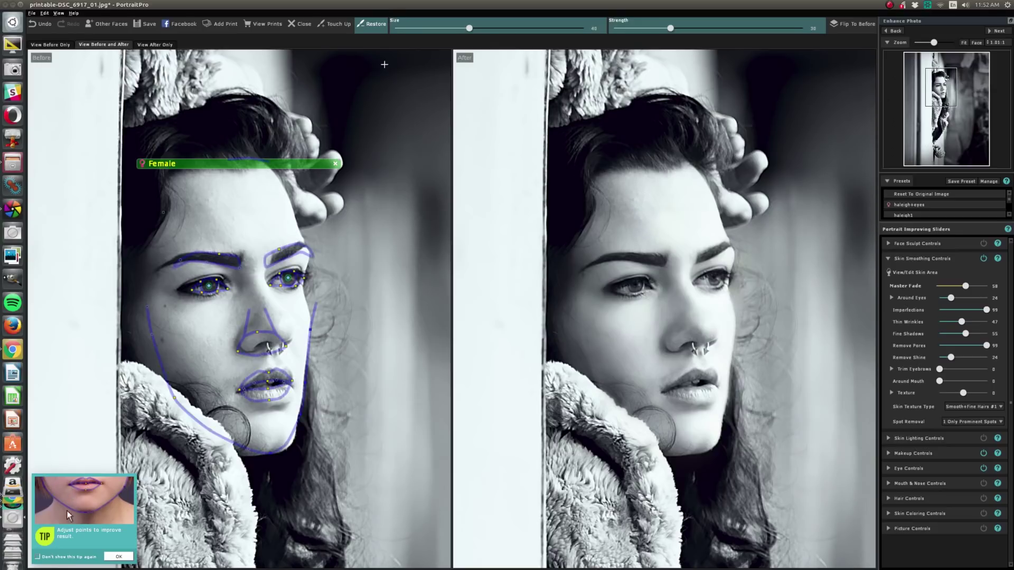
{"action": "left_click", "coordinate": [331, 23]}
{"action": "left_click", "coordinate": [412, 30]}
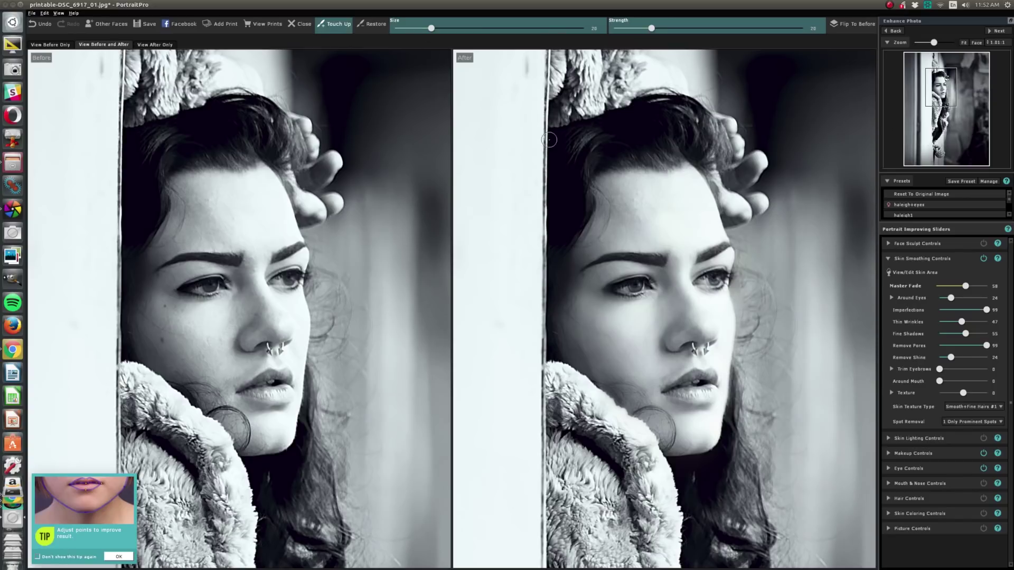
{"action": "scroll", "coordinate": [630, 201], "scroll_direction": "up", "scroll_amount": 2}
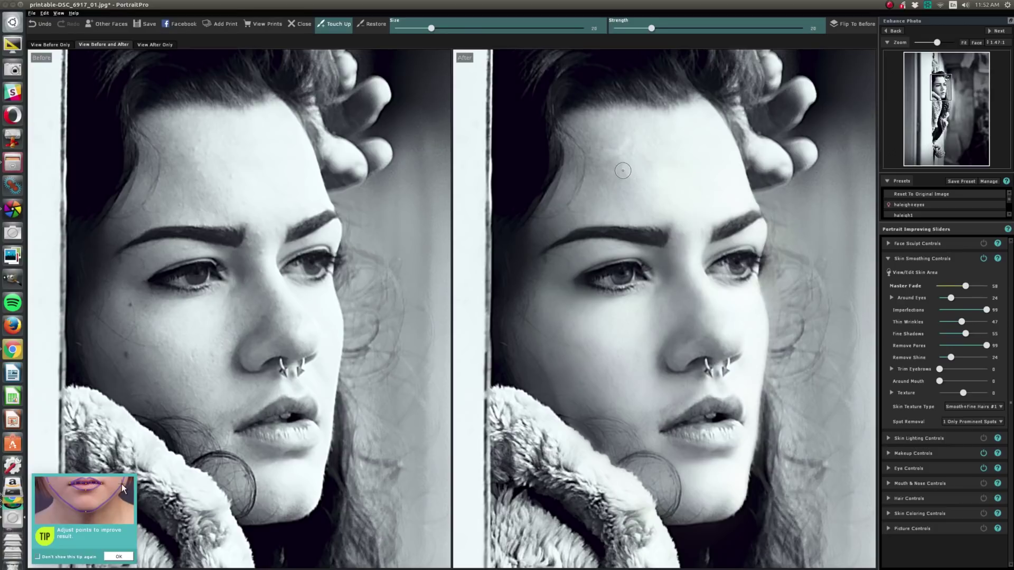
{"action": "scroll", "coordinate": [639, 269], "scroll_direction": "down", "scroll_amount": 2}
{"action": "scroll", "coordinate": [638, 268], "scroll_direction": "up", "scroll_amount": 2}
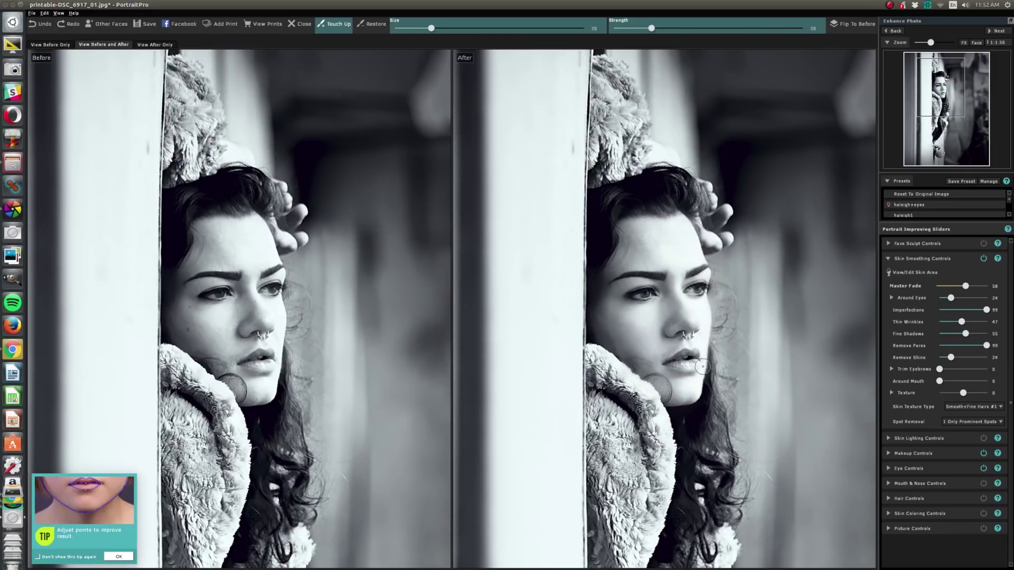
{"action": "scroll", "coordinate": [738, 374], "scroll_direction": "up", "scroll_amount": 1}
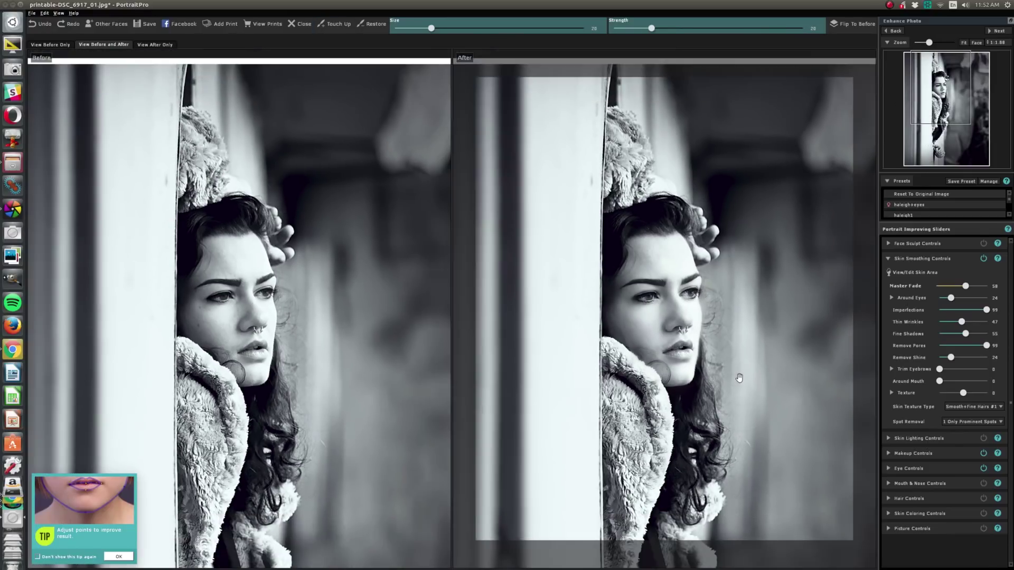
{"action": "scroll", "coordinate": [738, 378], "scroll_direction": "up", "scroll_amount": 1}
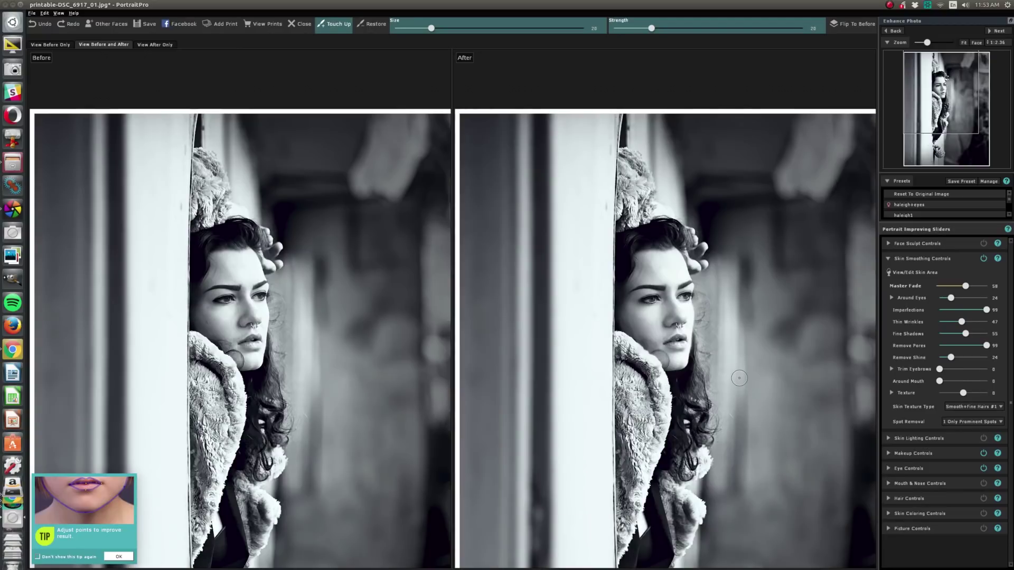
{"action": "scroll", "coordinate": [739, 378], "scroll_direction": "up", "scroll_amount": 3}
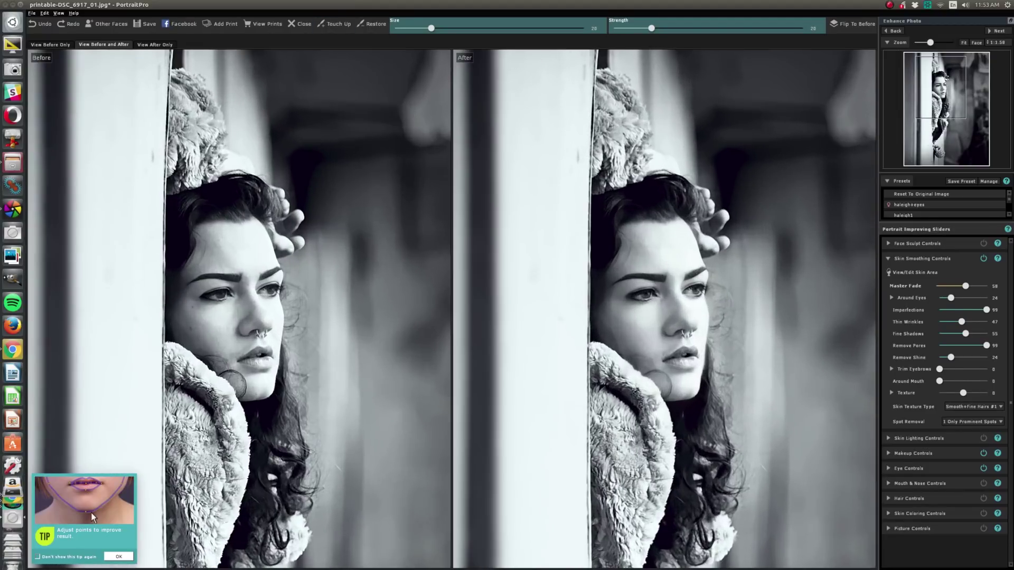
{"action": "left_click", "coordinate": [334, 24]}
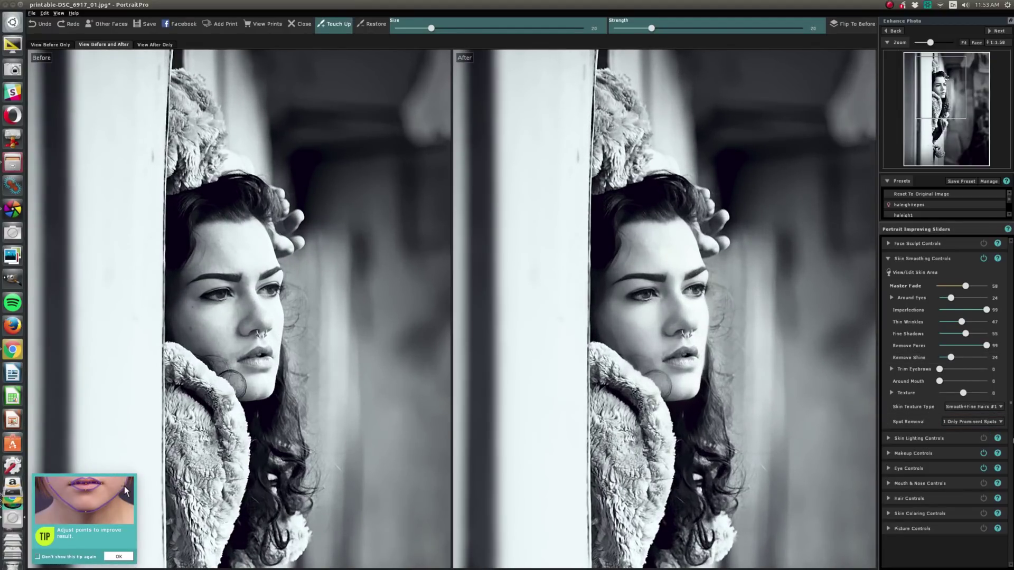
Step: Collapse the skin smoothing controls and review the eye control settings down to the reflection options
{"action": "left_click", "coordinate": [888, 260]}
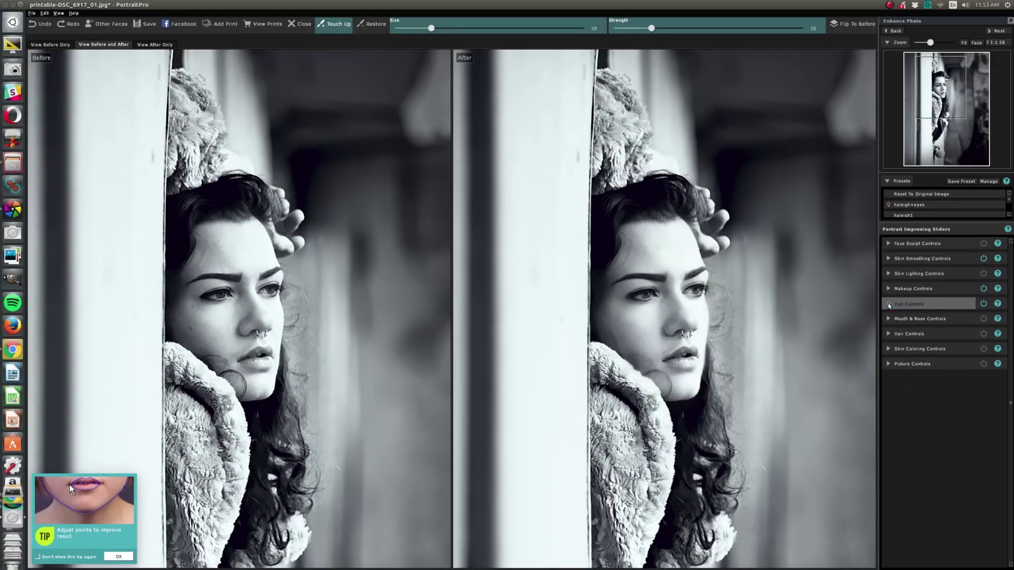
{"action": "left_click", "coordinate": [889, 305]}
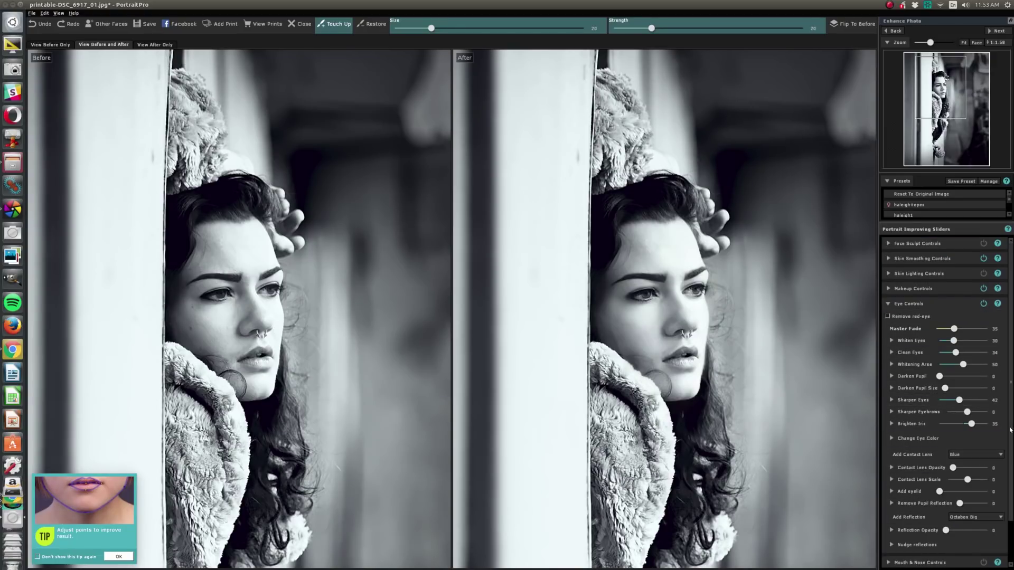
{"action": "scroll", "coordinate": [1010, 431], "scroll_direction": "down", "scroll_amount": 3}
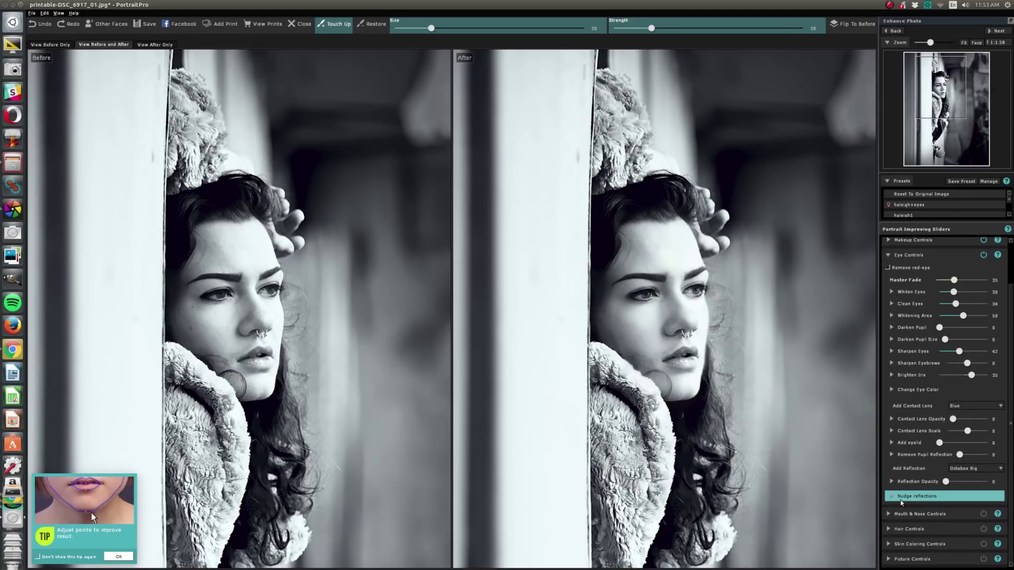
Step: Try the Octabox Big eye reflection at opacity 21, check it up close, and reset the opacity to 0
{"action": "mouse_move", "coordinate": [945, 482]}
{"action": "left_mouse_down"}
{"action": "mouse_move", "coordinate": [967, 482]}
{"action": "mouse_move", "coordinate": [954, 482]}
{"action": "left_mouse_up"}
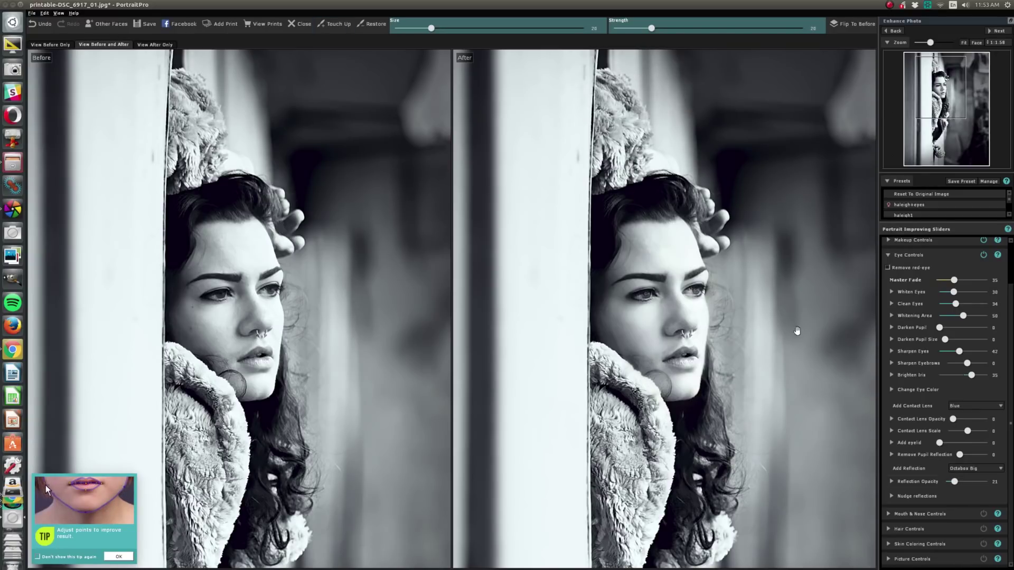
{"action": "scroll", "coordinate": [737, 295], "scroll_direction": "up", "scroll_amount": 3}
{"action": "scroll", "coordinate": [733, 292], "scroll_direction": "up", "scroll_amount": 2}
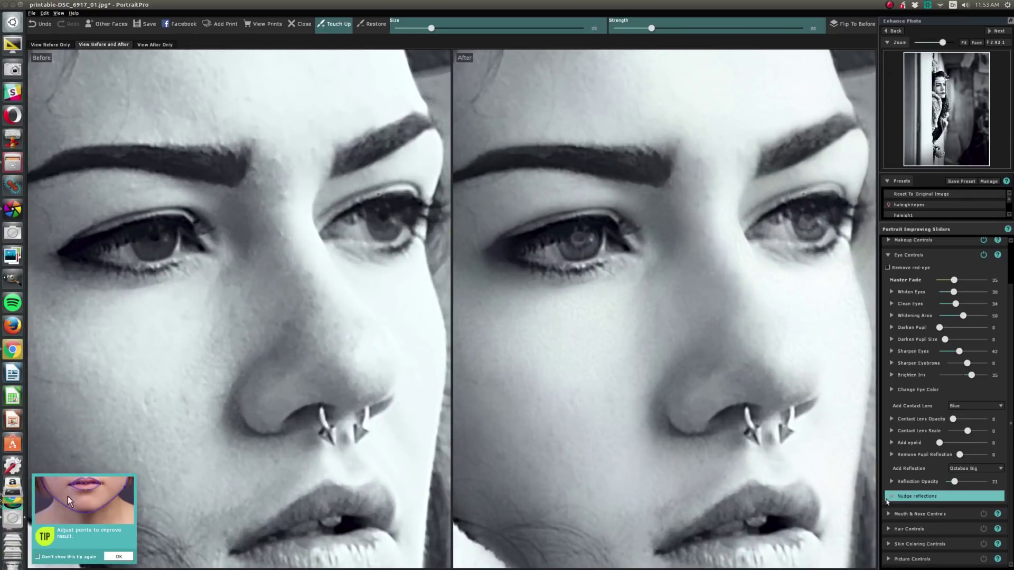
{"action": "left_click_drag", "start_coordinate": [953, 482], "coordinate": [937, 483]}
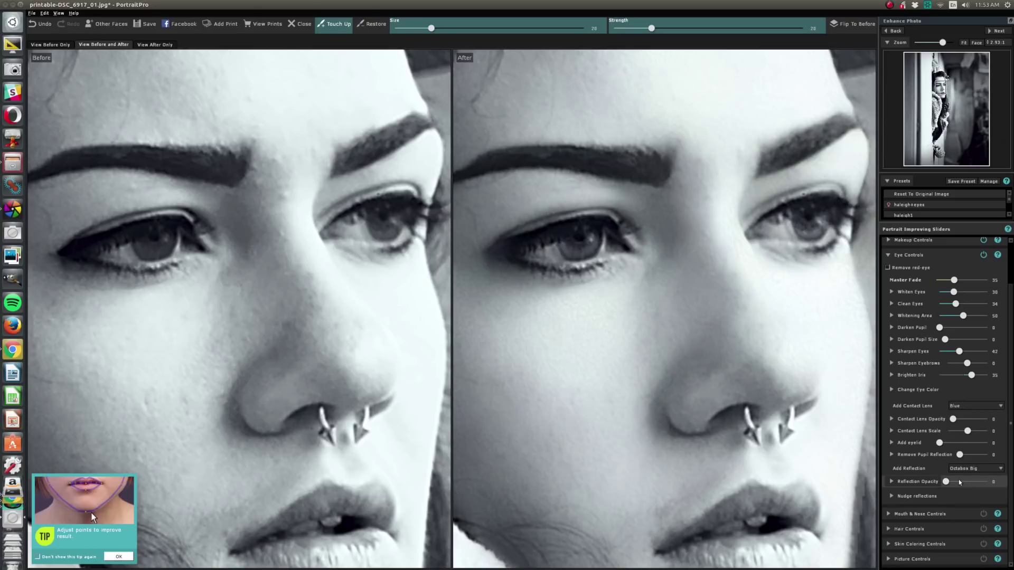
Step: Add the Chapel Window reflection to the eyes with an opacity of 38
{"action": "left_click_drag", "start_coordinate": [945, 482], "coordinate": [962, 482]}
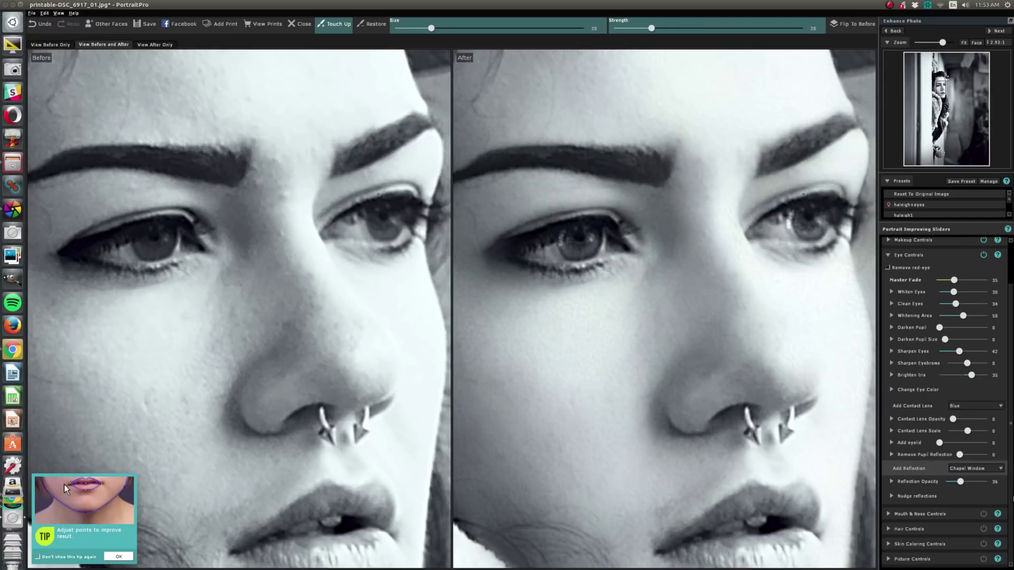
{"action": "left_click", "coordinate": [976, 469]}
{"action": "left_click", "coordinate": [944, 496]}
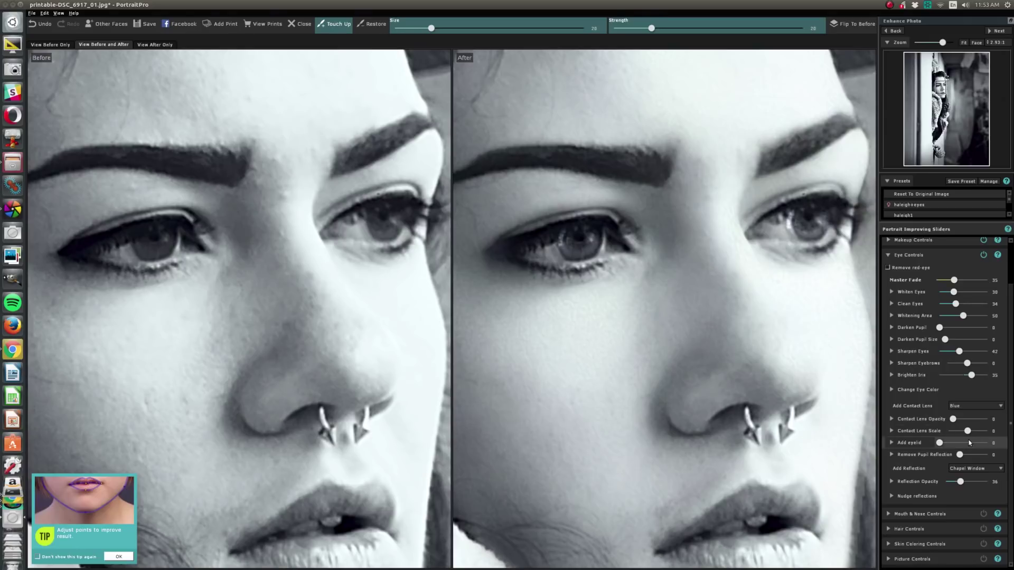
{"action": "left_click_drag", "start_coordinate": [960, 482], "coordinate": [961, 482]}
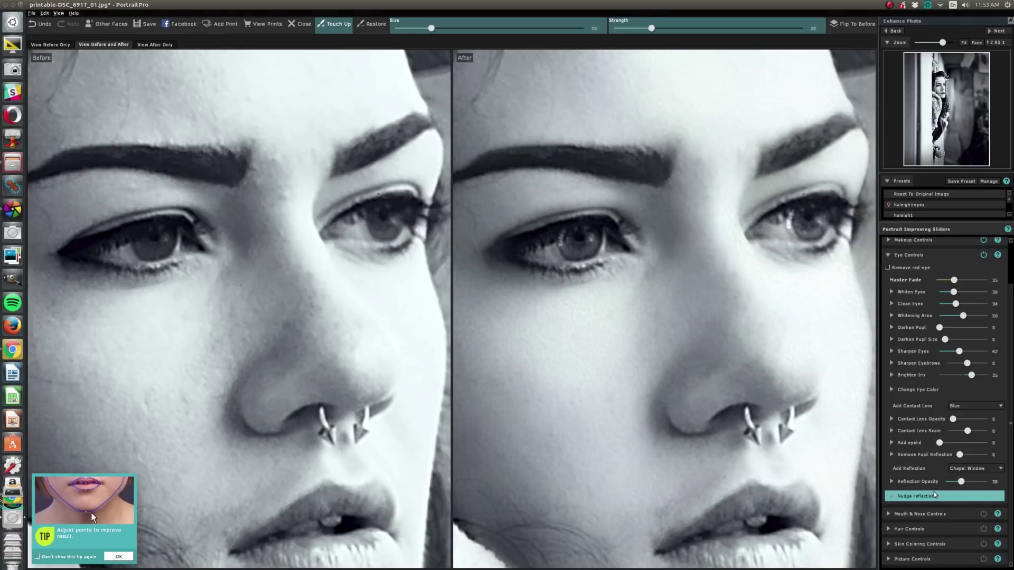
Step: Nudge the eye reflections to 22 horizontal and 27 vertical for the left eye, 30 horizontal and 29 vertical for the right eye
{"action": "left_click", "coordinate": [946, 495]}
{"action": "left_click_drag", "start_coordinate": [964, 510], "coordinate": [969, 511]}
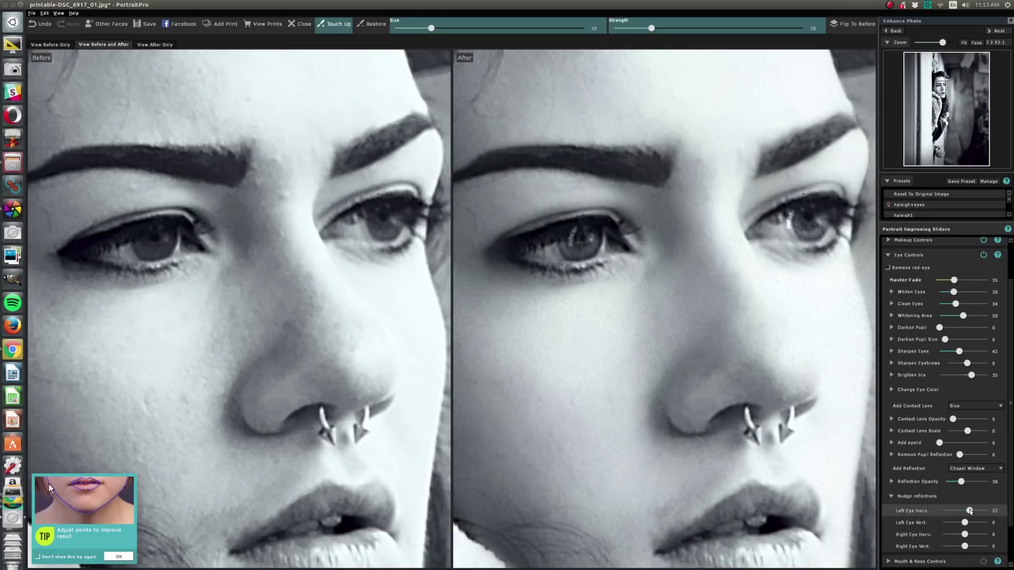
{"action": "left_click_drag", "start_coordinate": [964, 523], "coordinate": [970, 524]}
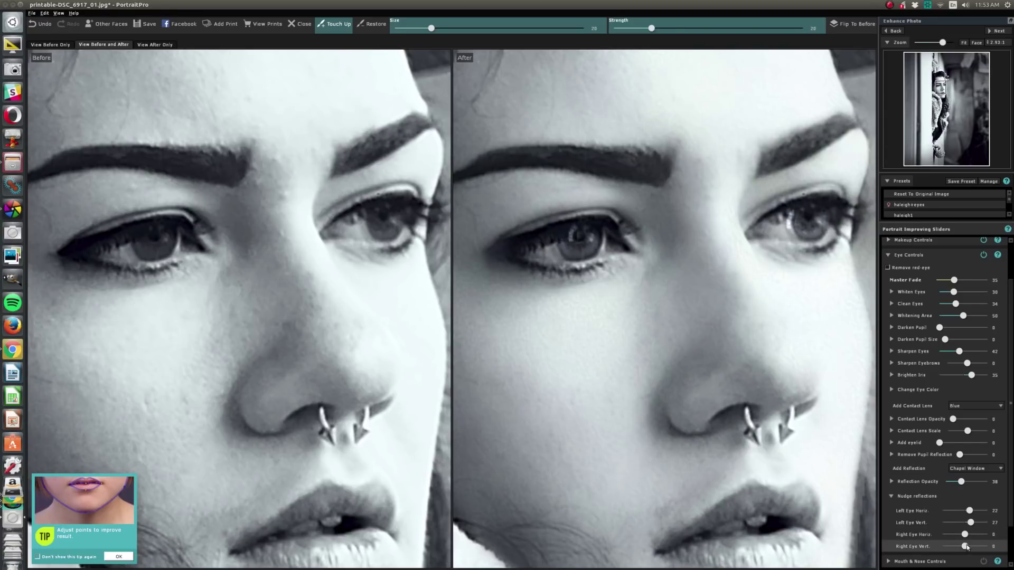
{"action": "left_click", "coordinate": [965, 546]}
{"action": "left_click_drag", "start_coordinate": [965, 535], "coordinate": [973, 547]}
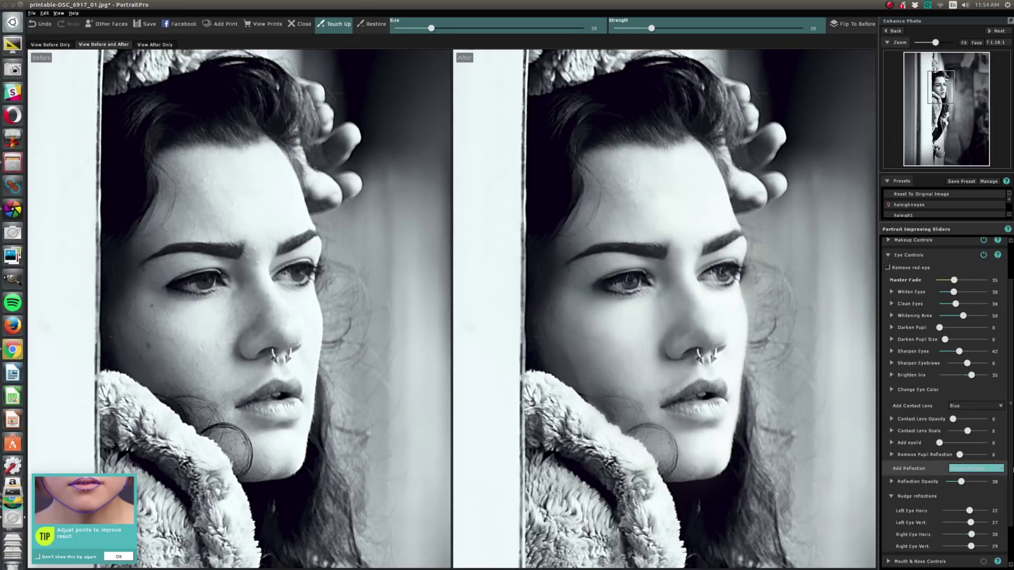
Step: Switch the eye reflection to Bright Window at opacity 44 and set the left eye's vertical nudge to -44
{"action": "scroll", "coordinate": [976, 469], "scroll_direction": "up", "scroll_amount": 1}
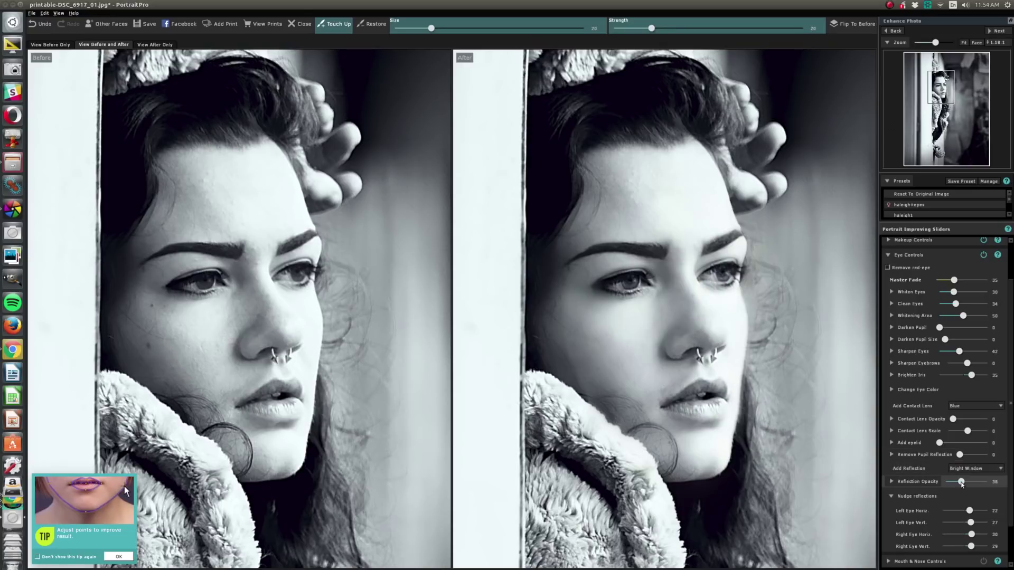
{"action": "left_click_drag", "start_coordinate": [961, 482], "coordinate": [985, 484]}
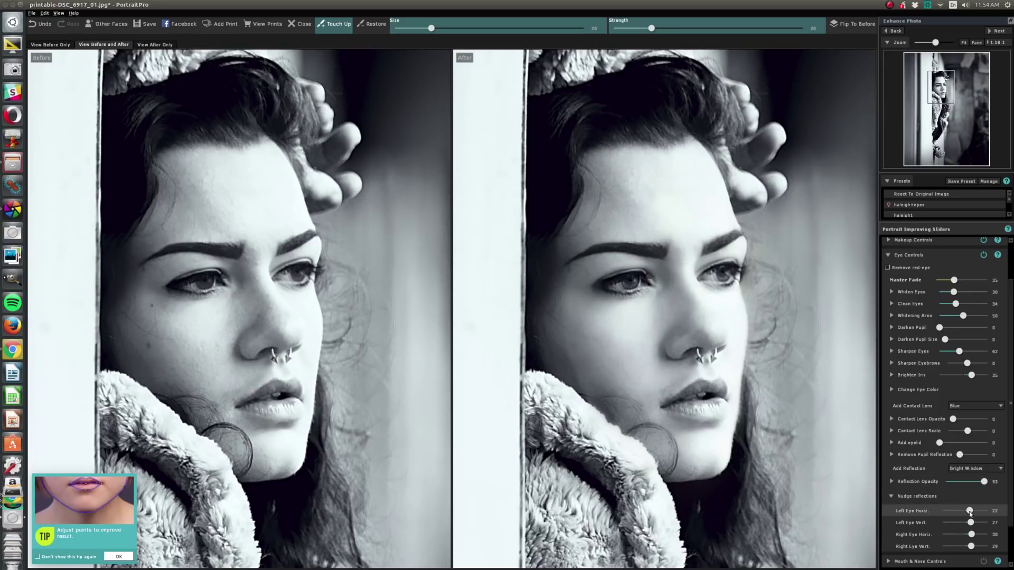
{"action": "left_click_drag", "start_coordinate": [970, 523], "coordinate": [964, 481]}
{"action": "left_click_drag", "start_coordinate": [958, 522], "coordinate": [956, 522]}
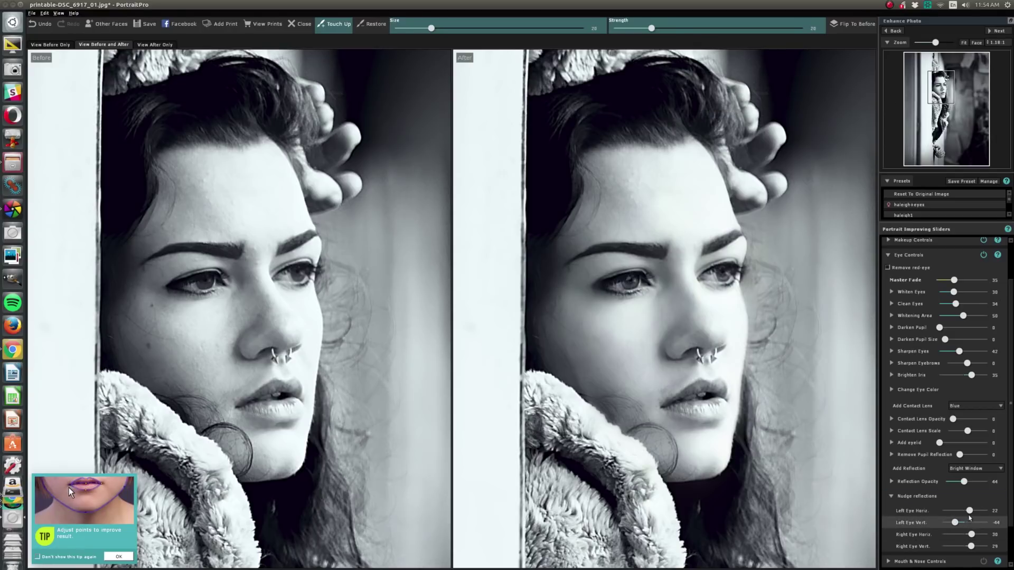
Step: Set the horizontal reflection nudge of both eyes to 50 and the right eye's vertical nudge to -49
{"action": "left_click_drag", "start_coordinate": [970, 512], "coordinate": [976, 512]}
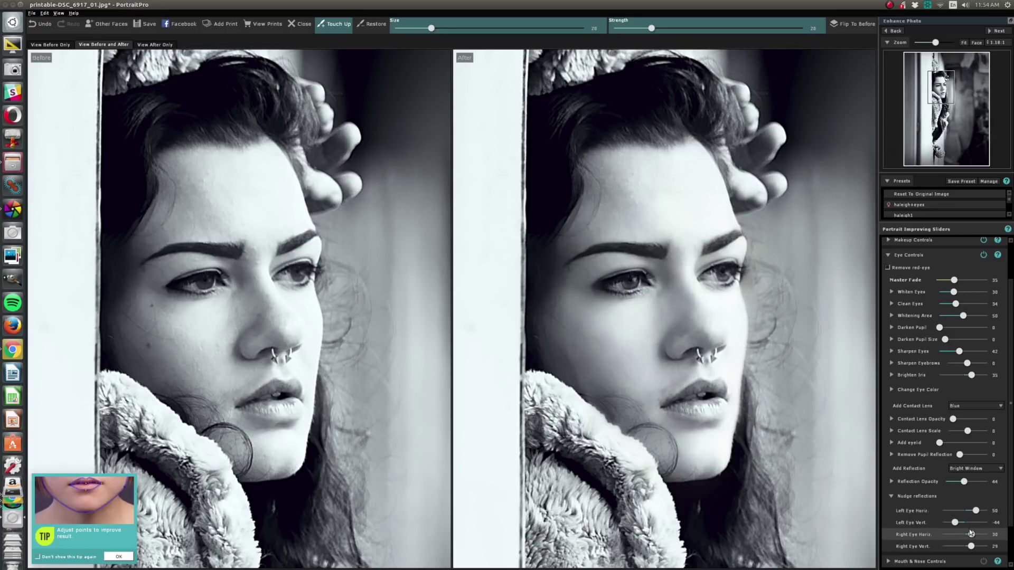
{"action": "mouse_move", "coordinate": [970, 534]}
{"action": "left_mouse_down"}
{"action": "mouse_move", "coordinate": [962, 535]}
{"action": "mouse_move", "coordinate": [969, 549]}
{"action": "mouse_move", "coordinate": [954, 549]}
{"action": "mouse_move", "coordinate": [977, 535]}
{"action": "left_mouse_up"}
{"action": "scroll", "coordinate": [771, 448], "scroll_direction": "down", "scroll_amount": 2}
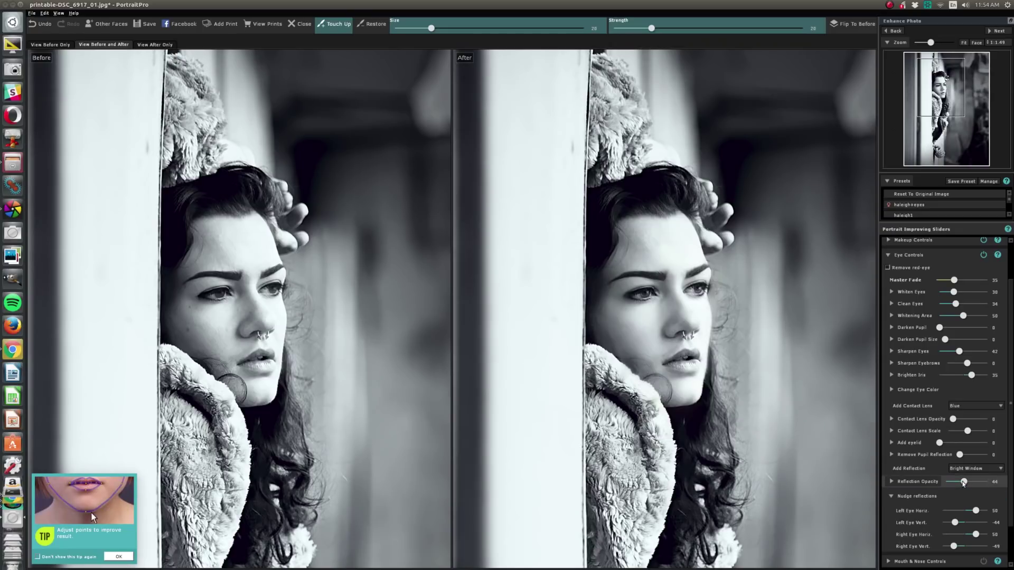
Step: Lower the eye reflection opacity to 6 and check the portrait as a whole
{"action": "left_click_drag", "start_coordinate": [963, 482], "coordinate": [948, 482]}
{"action": "scroll", "coordinate": [744, 485], "scroll_direction": "down", "scroll_amount": 3}
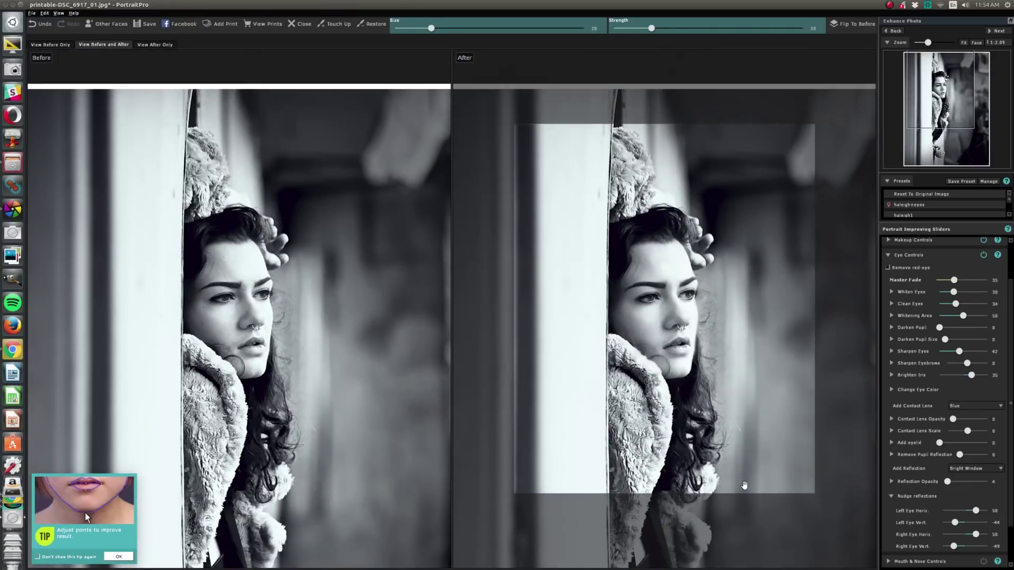
{"action": "scroll", "coordinate": [660, 317], "scroll_direction": "down", "scroll_amount": 1}
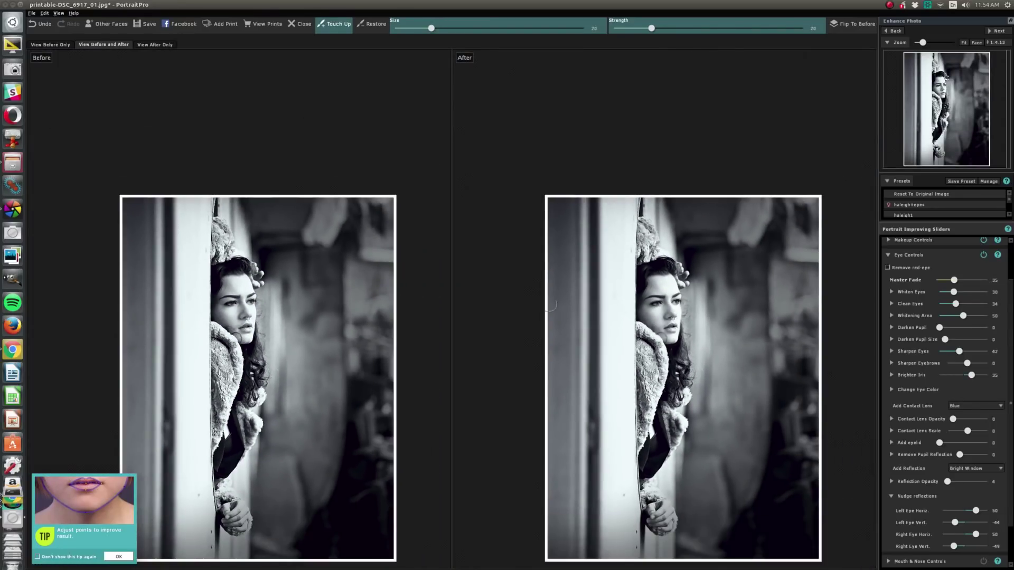
Step: Save the retouched portrait and display only the after version, centred and enlarged for inspection
{"action": "left_click", "coordinate": [143, 24]}
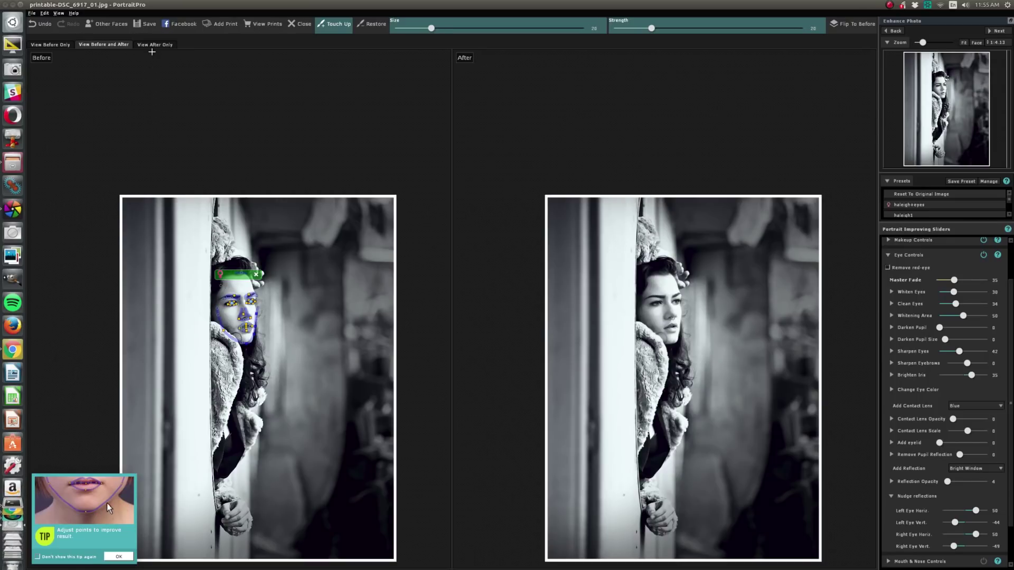
{"action": "left_click", "coordinate": [155, 44]}
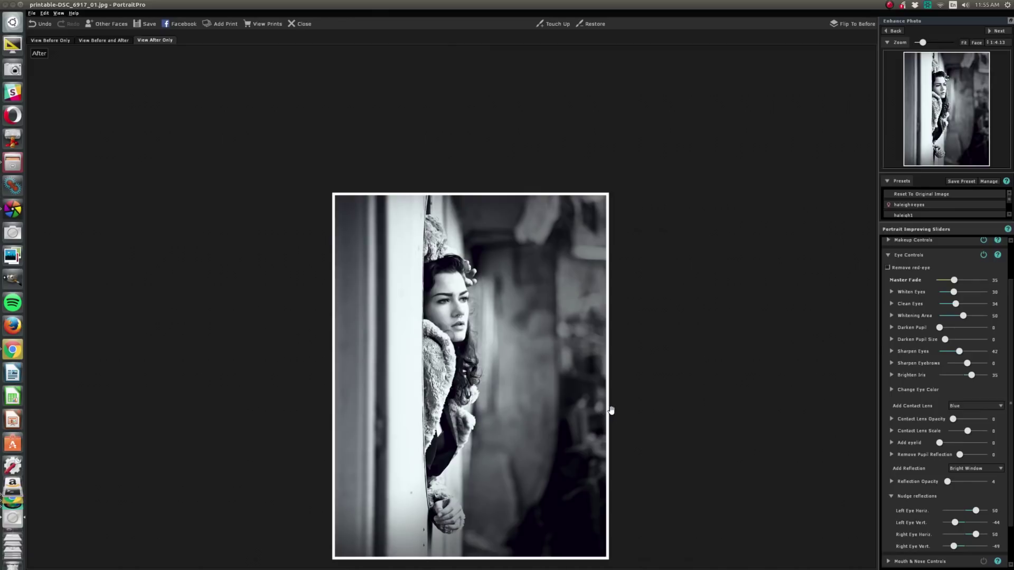
{"action": "scroll", "coordinate": [609, 411], "scroll_direction": "up", "scroll_amount": 2}
{"action": "scroll", "coordinate": [610, 411], "scroll_direction": "down", "scroll_amount": 1}
{"action": "left_click_drag", "start_coordinate": [489, 407], "coordinate": [491, 300]}
{"action": "scroll", "coordinate": [499, 321], "scroll_direction": "up", "scroll_amount": 1}
{"action": "scroll", "coordinate": [516, 319], "scroll_direction": "up", "scroll_amount": 1}
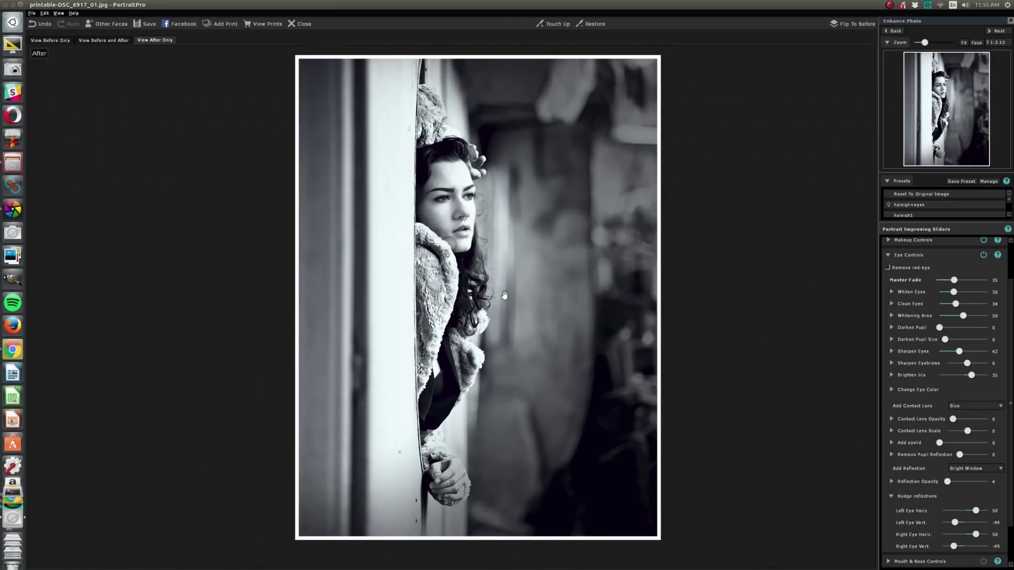
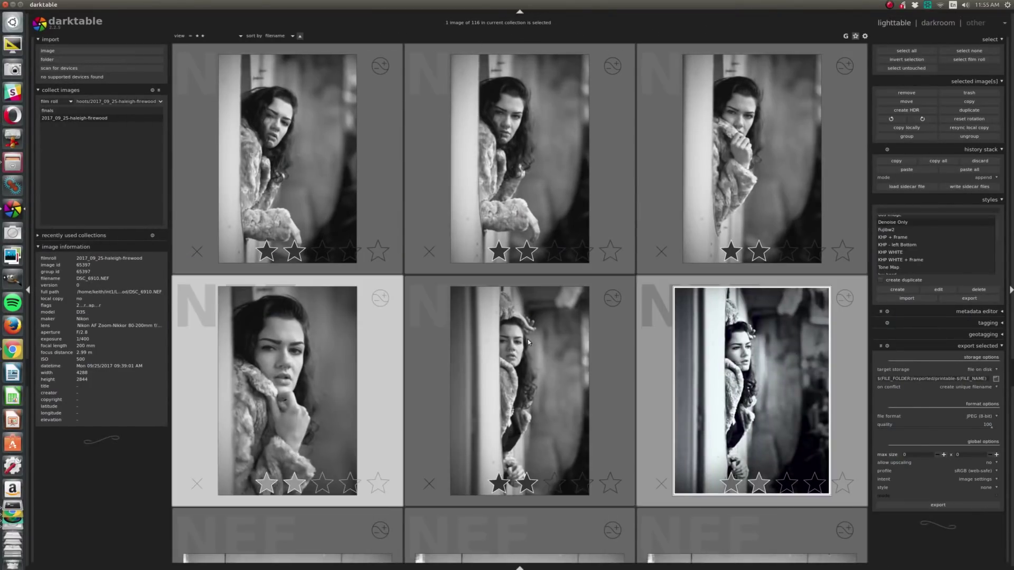
Step: Browse the film roll with smaller thumbnails, from the window portraits through to the last photos of the shoot
{"action": "scroll", "coordinate": [543, 348], "scroll_direction": "down", "scroll_amount": 2}
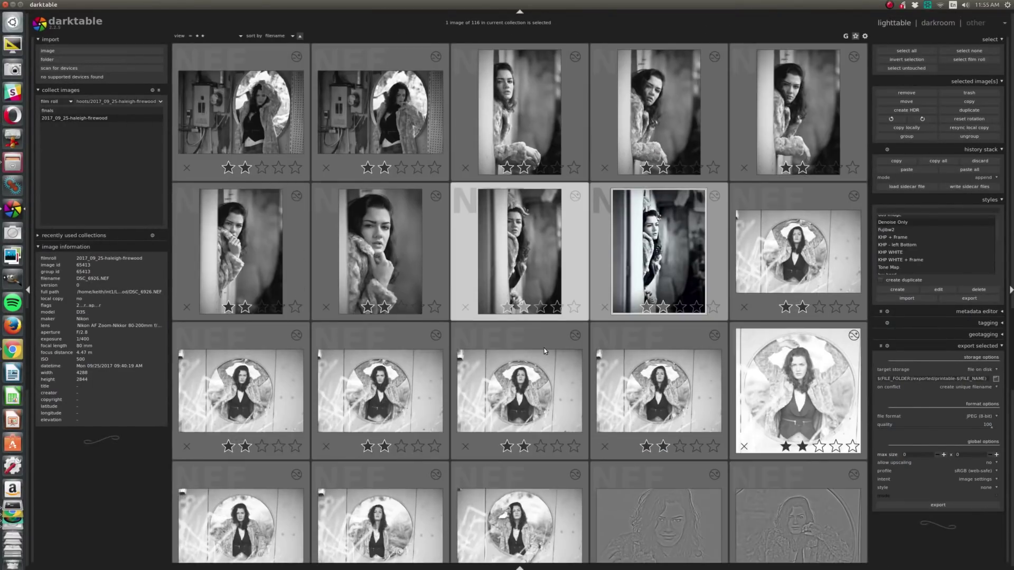
{"action": "scroll", "coordinate": [544, 347], "scroll_direction": "down", "scroll_amount": 2}
{"action": "scroll", "coordinate": [543, 347], "scroll_direction": "up", "scroll_amount": 2}
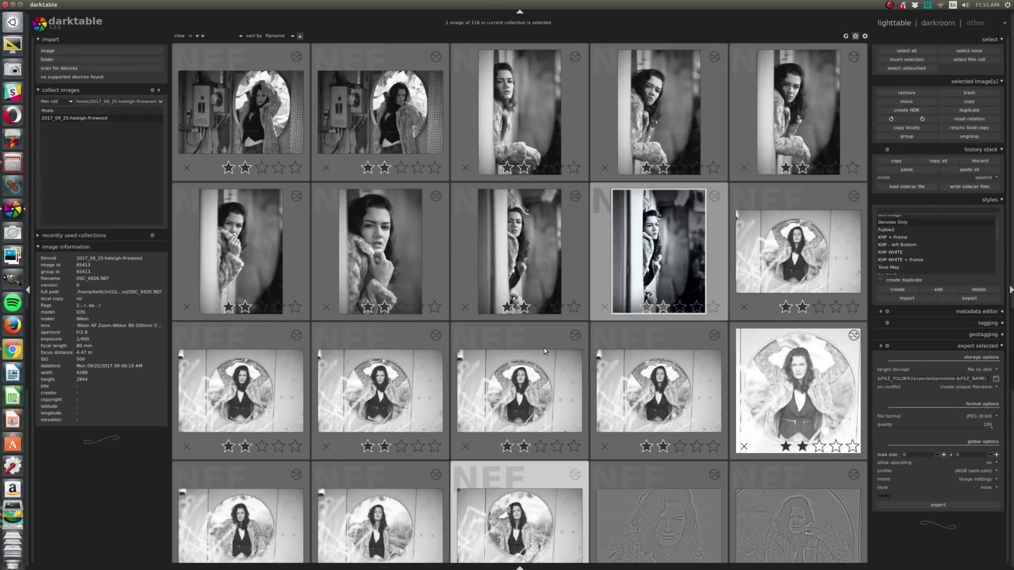
{"action": "scroll", "coordinate": [543, 350], "scroll_direction": "up", "scroll_amount": 1}
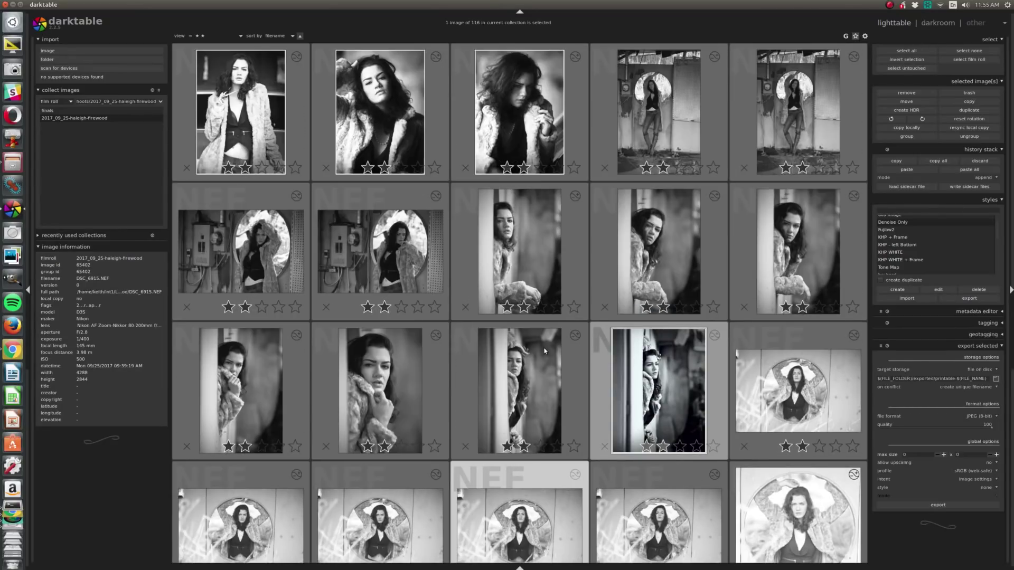
{"action": "scroll", "coordinate": [545, 351], "scroll_direction": "down", "scroll_amount": 3}
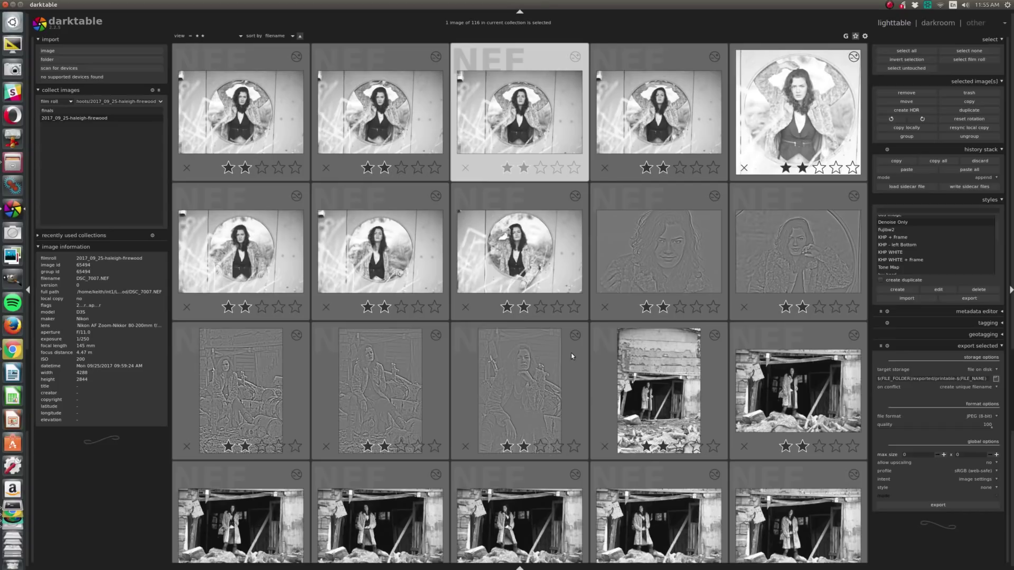
{"action": "scroll", "coordinate": [544, 351], "scroll_direction": "down", "scroll_amount": 3}
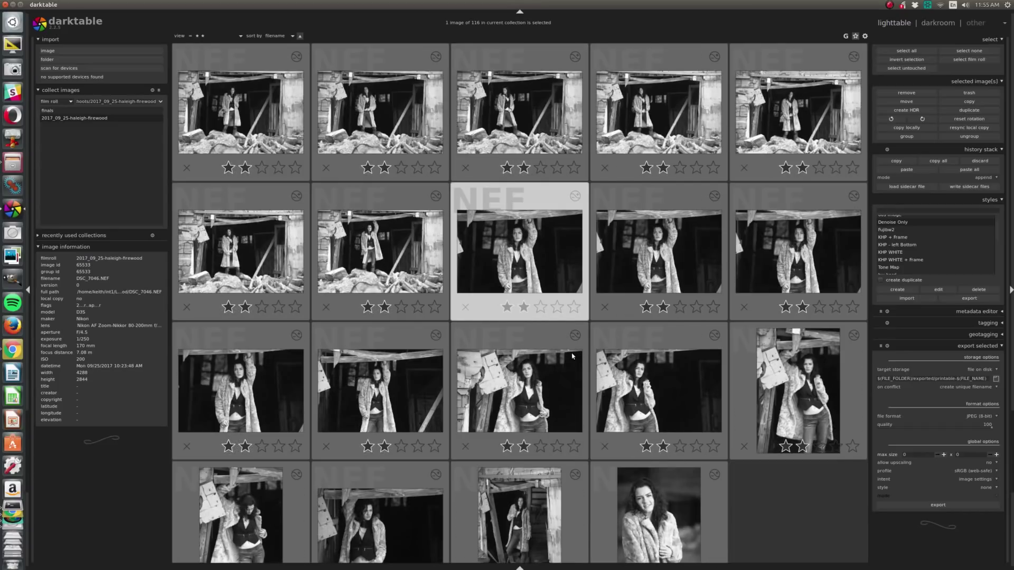
{"action": "scroll", "coordinate": [571, 356], "scroll_direction": "down", "scroll_amount": 1}
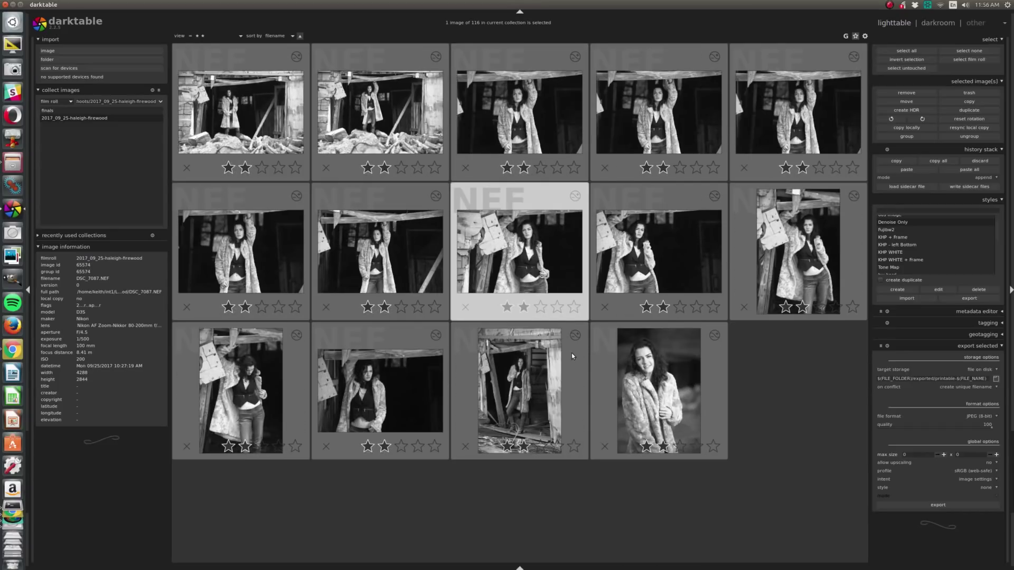
{"action": "scroll", "coordinate": [623, 369], "scroll_direction": "up", "scroll_amount": 1}
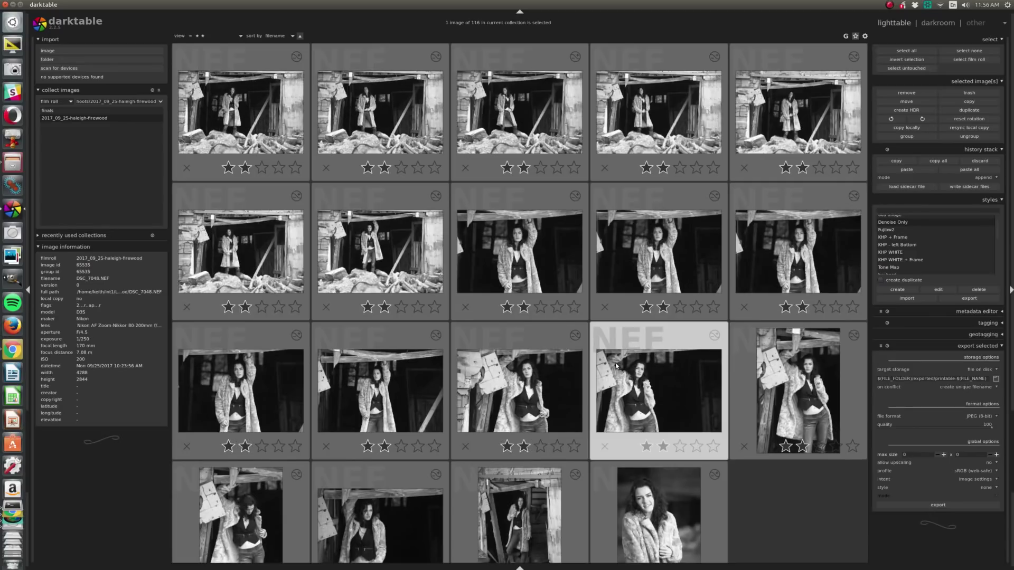
{"action": "scroll", "coordinate": [584, 351], "scroll_direction": "down", "scroll_amount": 2}
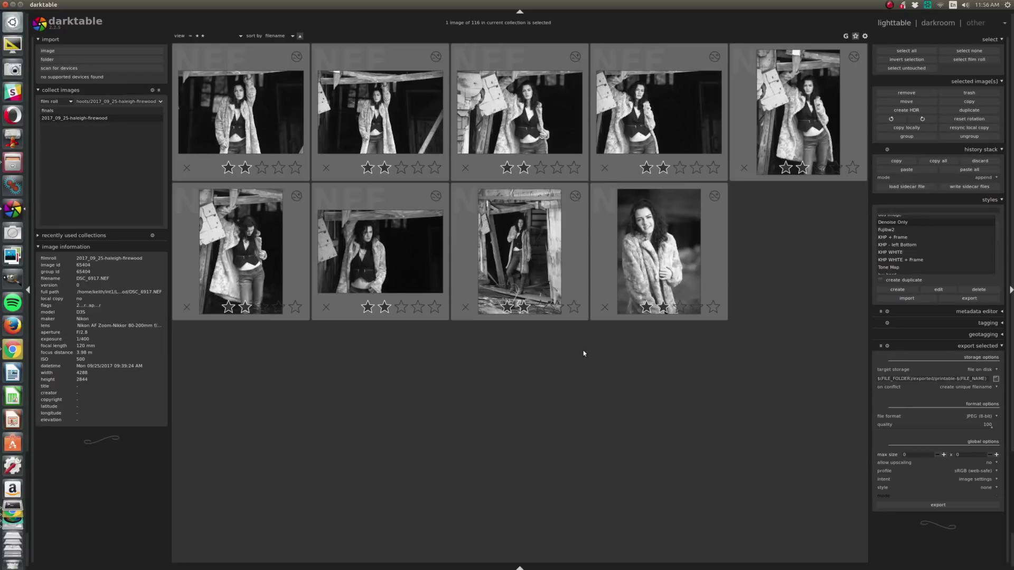
{"action": "scroll", "coordinate": [583, 350], "scroll_direction": "up", "scroll_amount": 2}
{"action": "scroll", "coordinate": [584, 353], "scroll_direction": "up", "scroll_amount": 1}
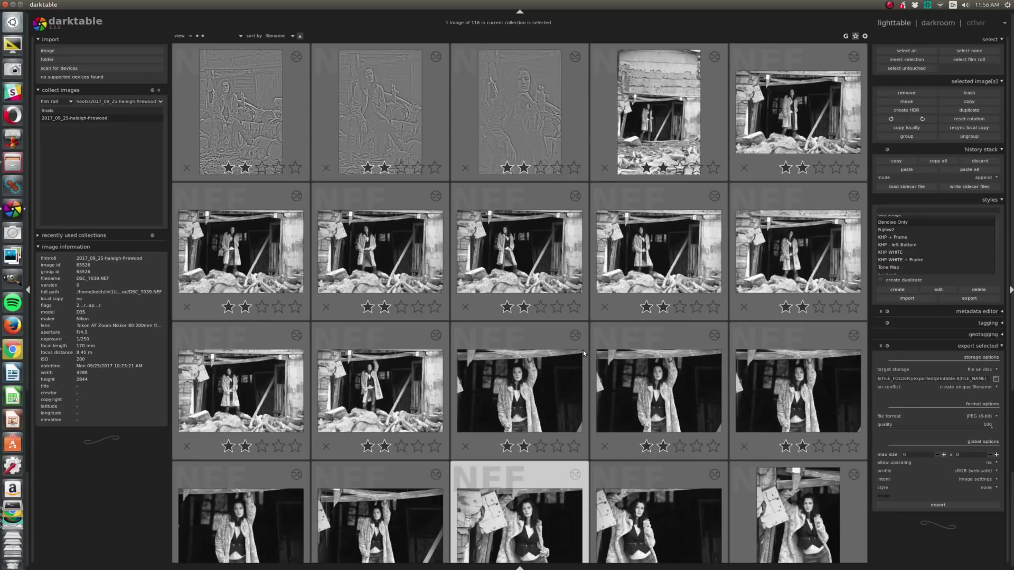
{"action": "scroll", "coordinate": [640, 394], "scroll_direction": "down", "scroll_amount": 1}
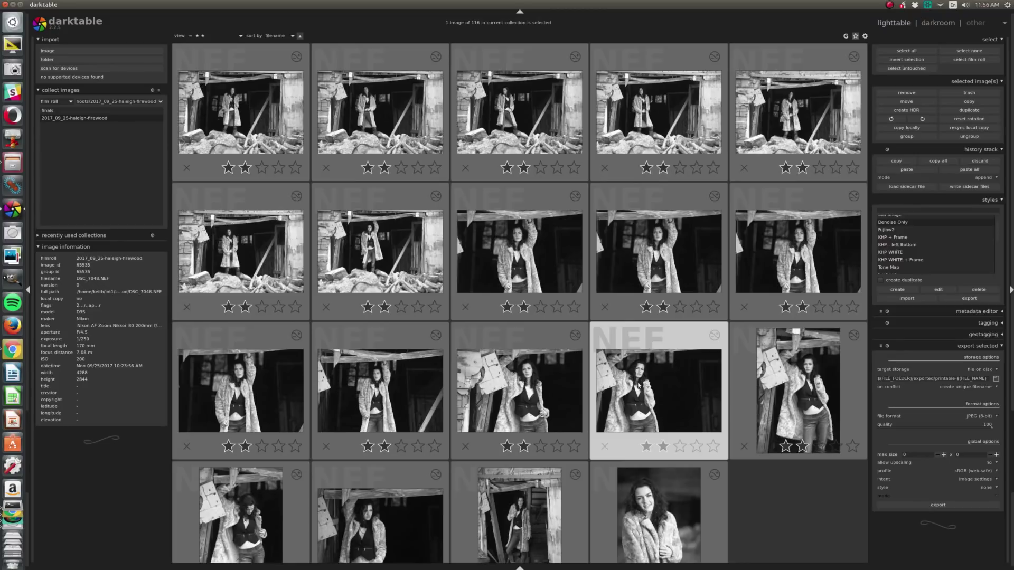
Step: Examine the ruined-building photos near the end of the film roll, enlarging the thumbnails to three per row
{"action": "key", "text": "Left"}
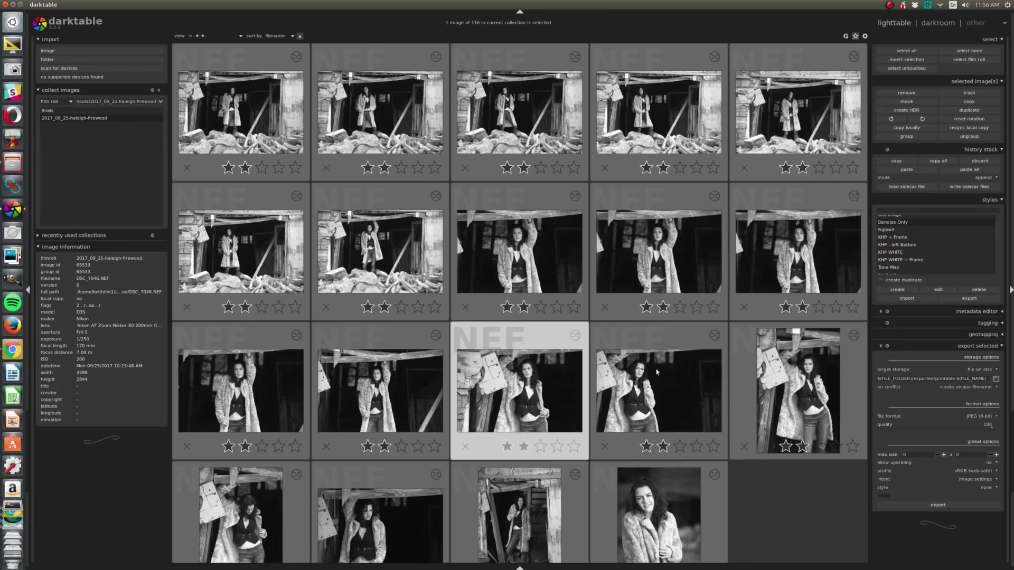
{"action": "scroll", "coordinate": [612, 346], "scroll_direction": "down", "scroll_amount": 1}
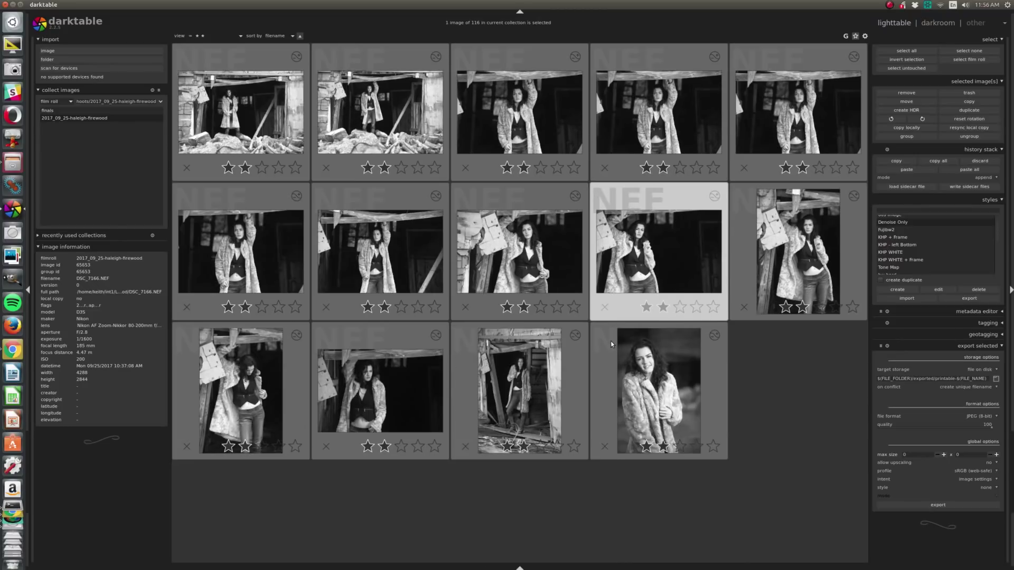
{"action": "scroll", "coordinate": [613, 345], "scroll_direction": "up", "scroll_amount": 2}
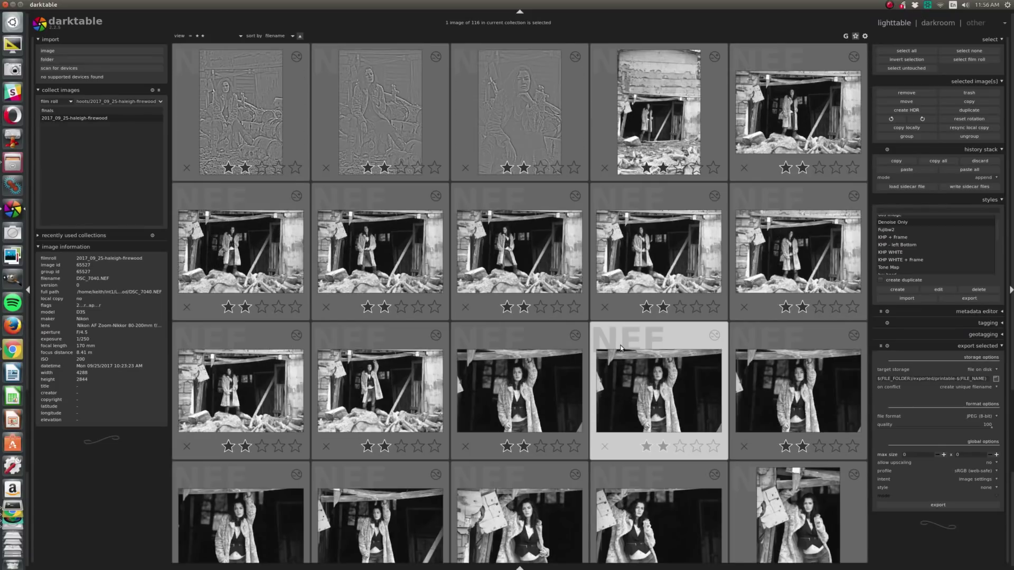
{"action": "scroll", "coordinate": [619, 346], "scroll_direction": "up", "scroll_amount": 1}
{"action": "scroll", "coordinate": [620, 345], "scroll_direction": "down", "scroll_amount": 1}
{"action": "scroll", "coordinate": [625, 344], "scroll_direction": "up", "scroll_amount": 2, "text": "ctrl"}
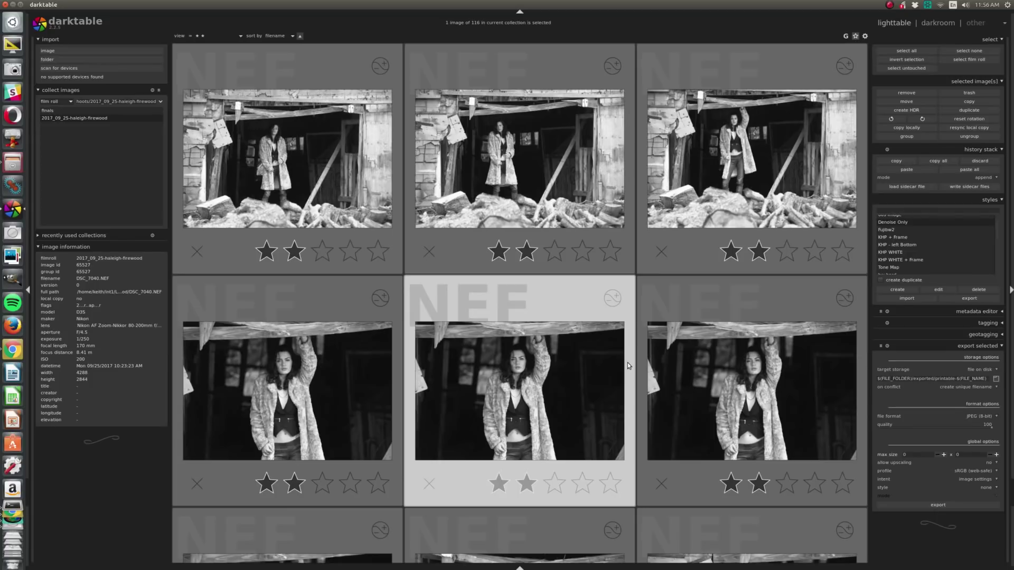
{"action": "scroll", "coordinate": [627, 363], "scroll_direction": "down", "scroll_amount": 1}
{"action": "scroll", "coordinate": [627, 362], "scroll_direction": "down", "scroll_amount": 5}
{"action": "scroll", "coordinate": [627, 365], "scroll_direction": "up", "scroll_amount": 2}
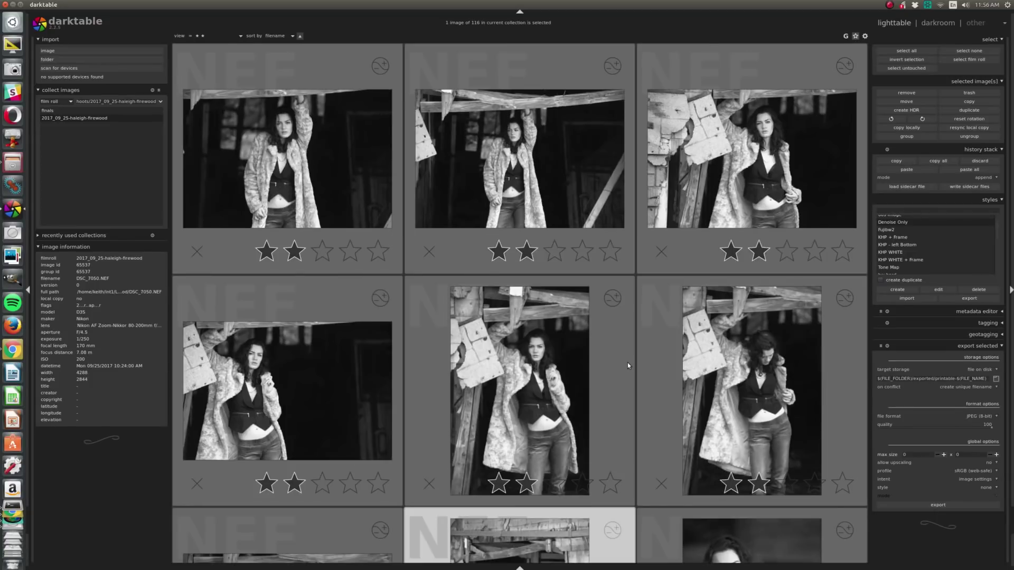
Step: Review the fur-coat photos at the ruined building and return to the round-window shots
{"action": "scroll", "coordinate": [627, 365], "scroll_direction": "up", "scroll_amount": 10}
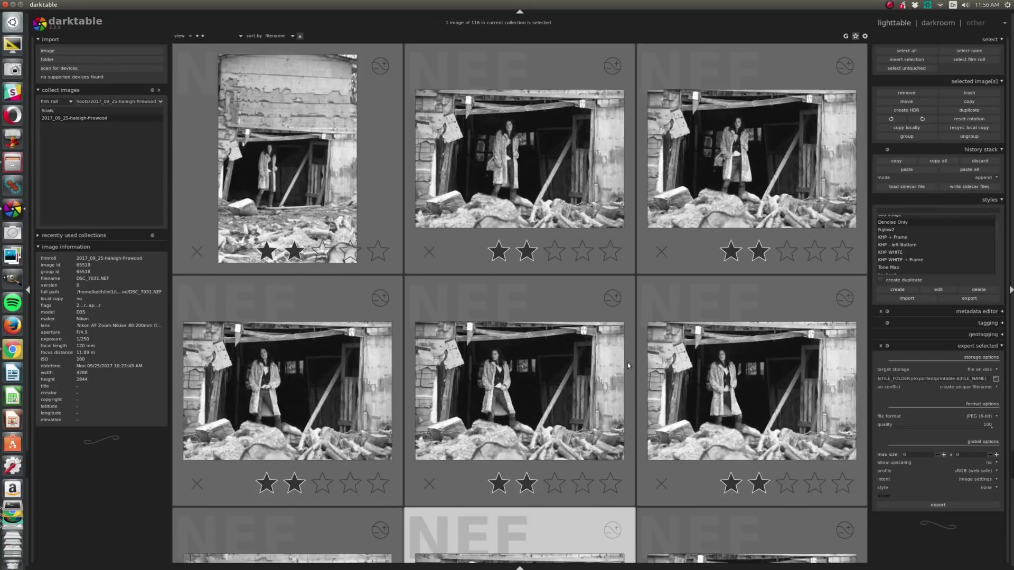
{"action": "scroll", "coordinate": [627, 362], "scroll_direction": "down", "scroll_amount": 2}
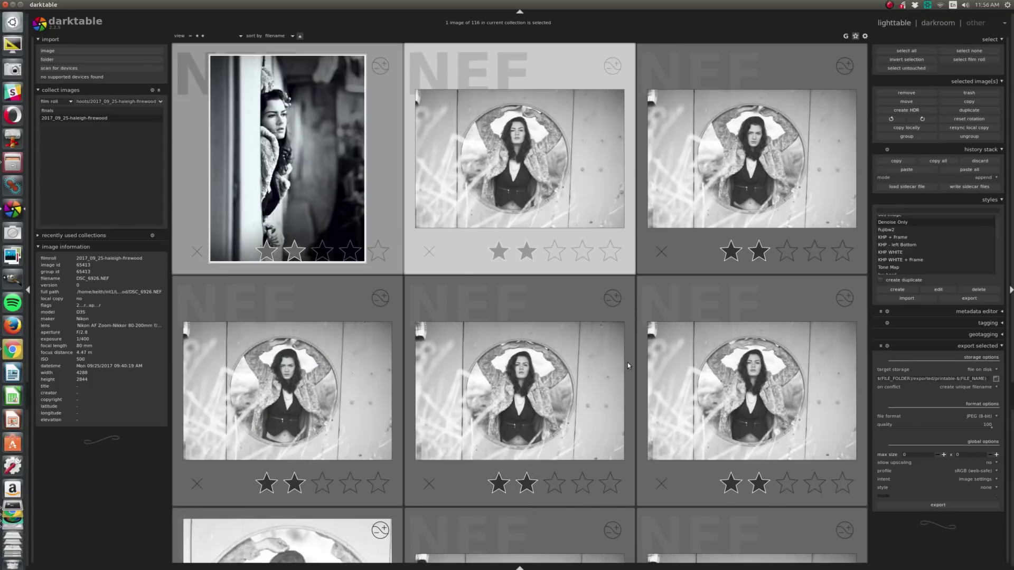
{"action": "scroll", "coordinate": [627, 362], "scroll_direction": "down", "scroll_amount": 10}
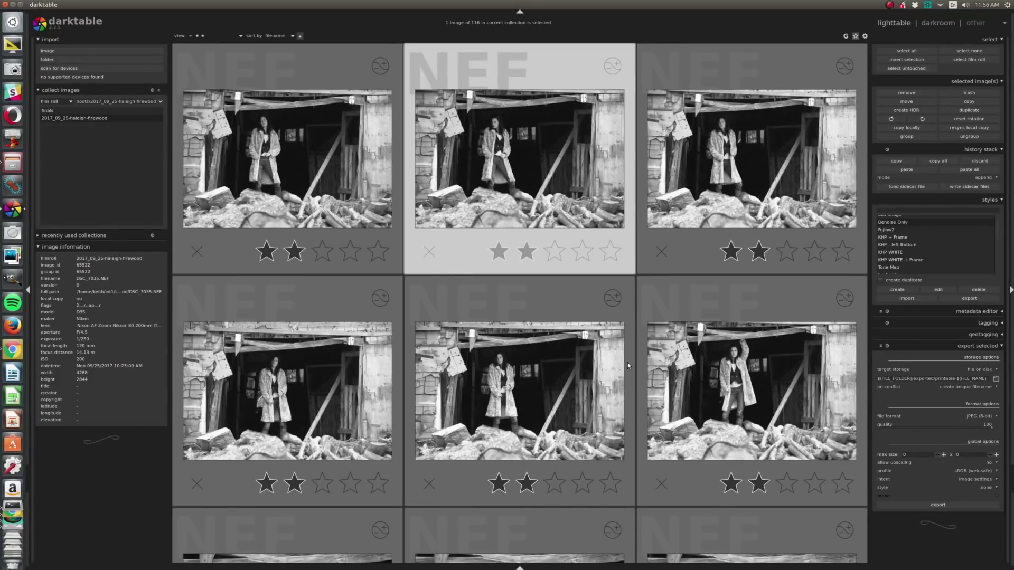
{"action": "scroll", "coordinate": [627, 363], "scroll_direction": "down", "scroll_amount": 3}
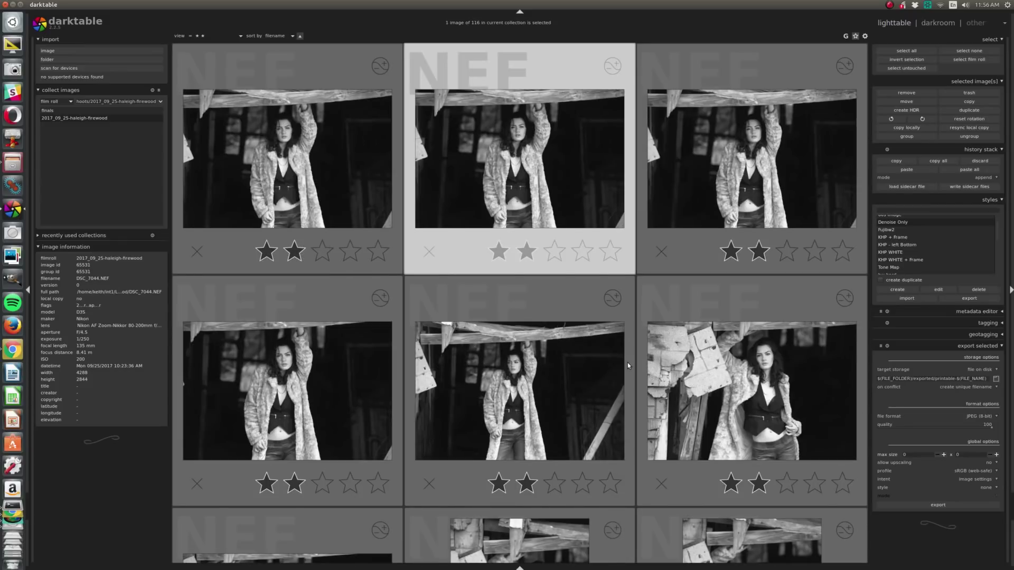
{"action": "scroll", "coordinate": [628, 364], "scroll_direction": "up", "scroll_amount": 10}
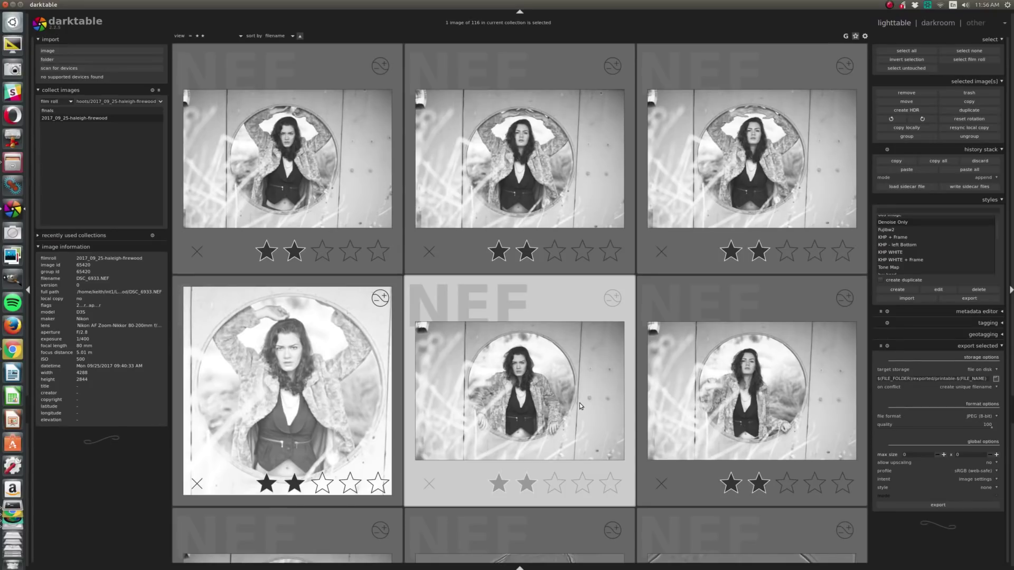
Step: Browse the film roll back through the car and white-dress photos to the hooded winter-coat portraits
{"action": "scroll", "coordinate": [578, 403], "scroll_direction": "up", "scroll_amount": 1}
{"action": "scroll", "coordinate": [579, 404], "scroll_direction": "up", "scroll_amount": 1}
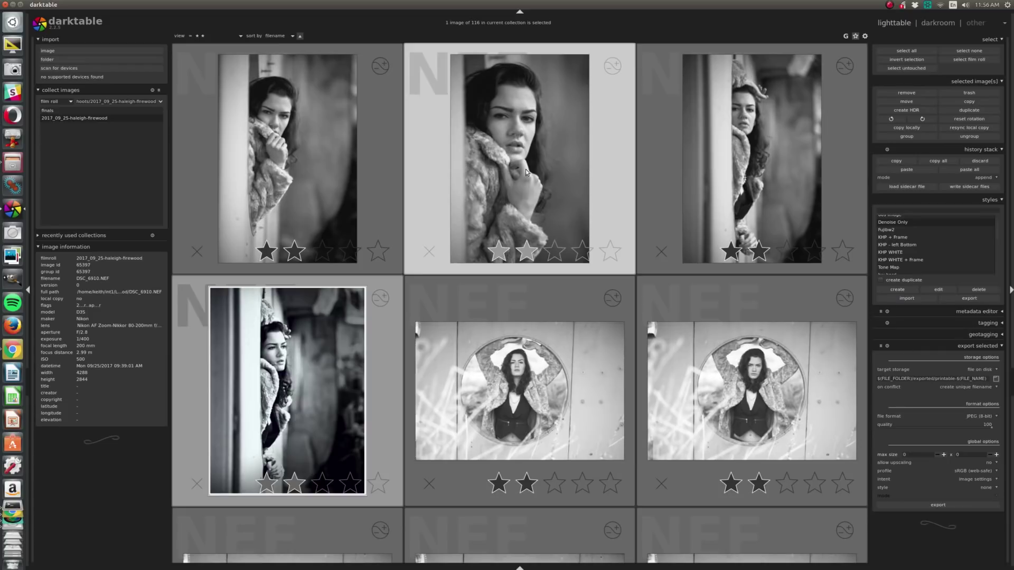
{"action": "scroll", "coordinate": [526, 372], "scroll_direction": "up", "scroll_amount": 5}
{"action": "scroll", "coordinate": [527, 372], "scroll_direction": "up", "scroll_amount": 1}
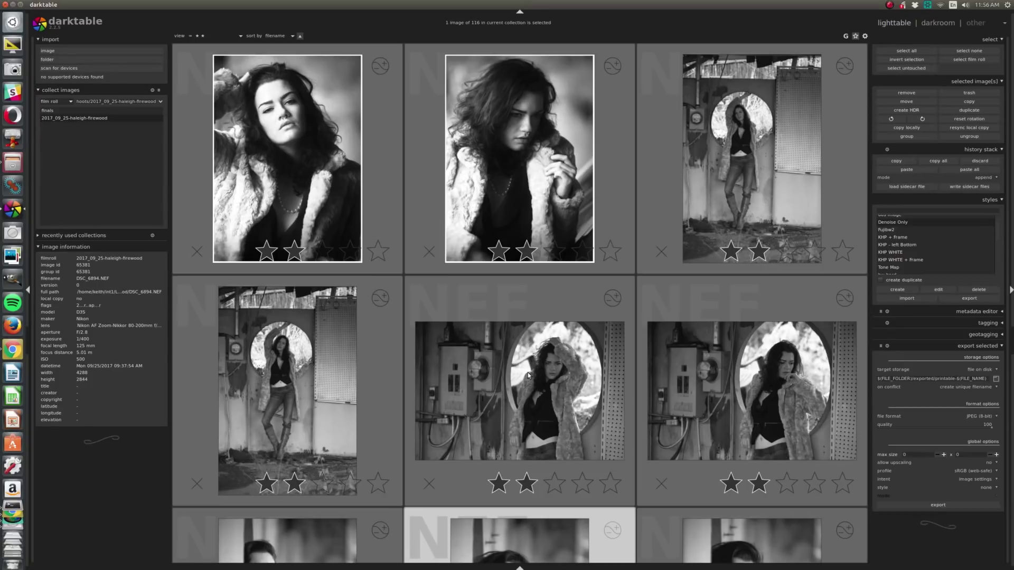
{"action": "scroll", "coordinate": [528, 372], "scroll_direction": "up", "scroll_amount": 5}
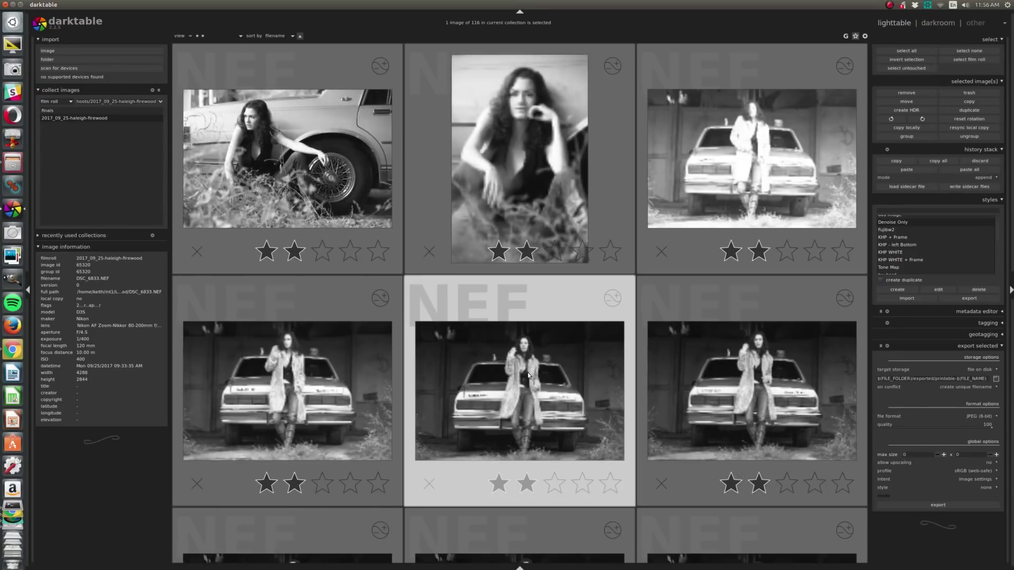
{"action": "scroll", "coordinate": [528, 375], "scroll_direction": "up", "scroll_amount": 1}
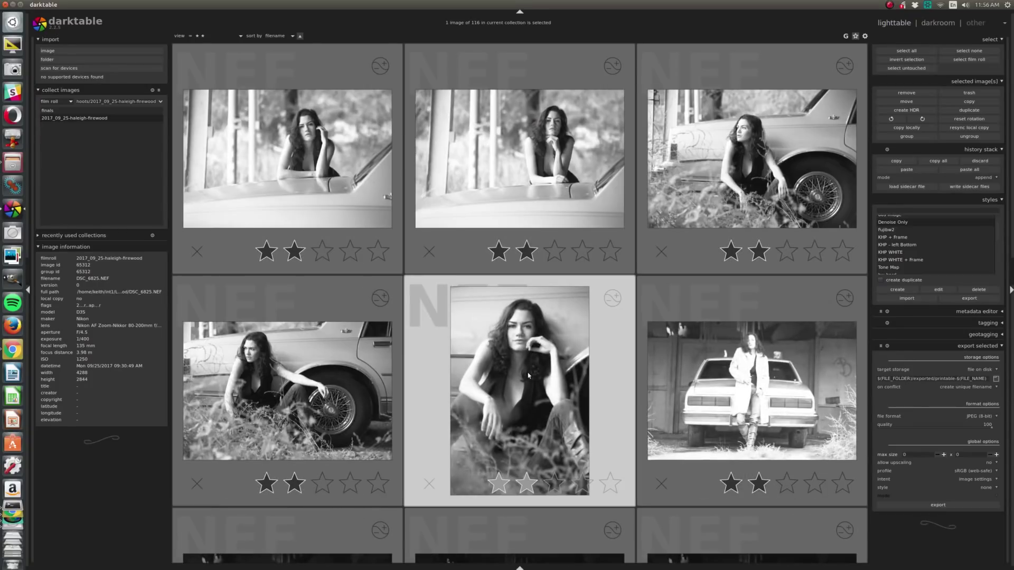
{"action": "scroll", "coordinate": [528, 375], "scroll_direction": "up", "scroll_amount": 5}
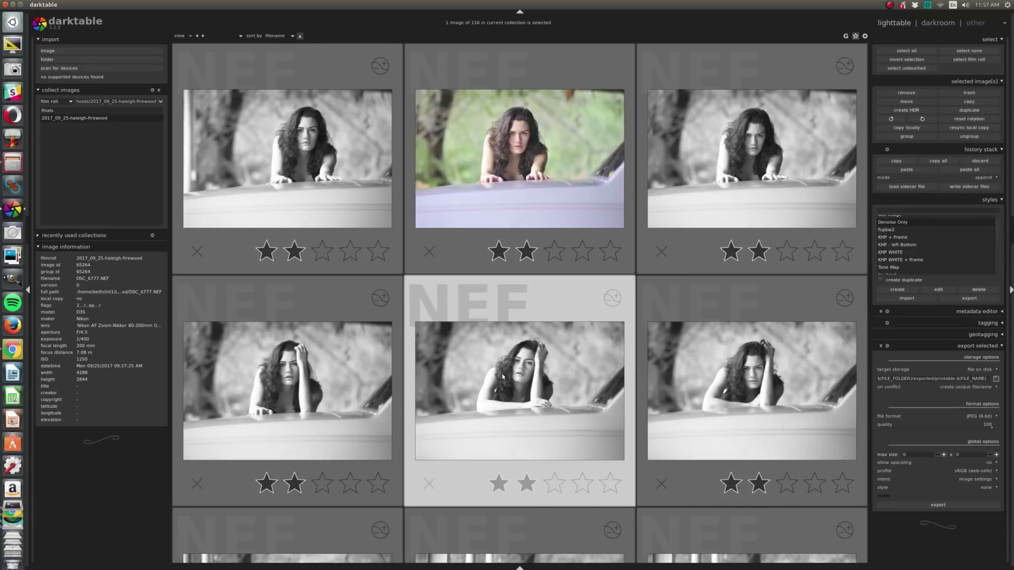
{"action": "scroll", "coordinate": [536, 360], "scroll_direction": "up", "scroll_amount": 2}
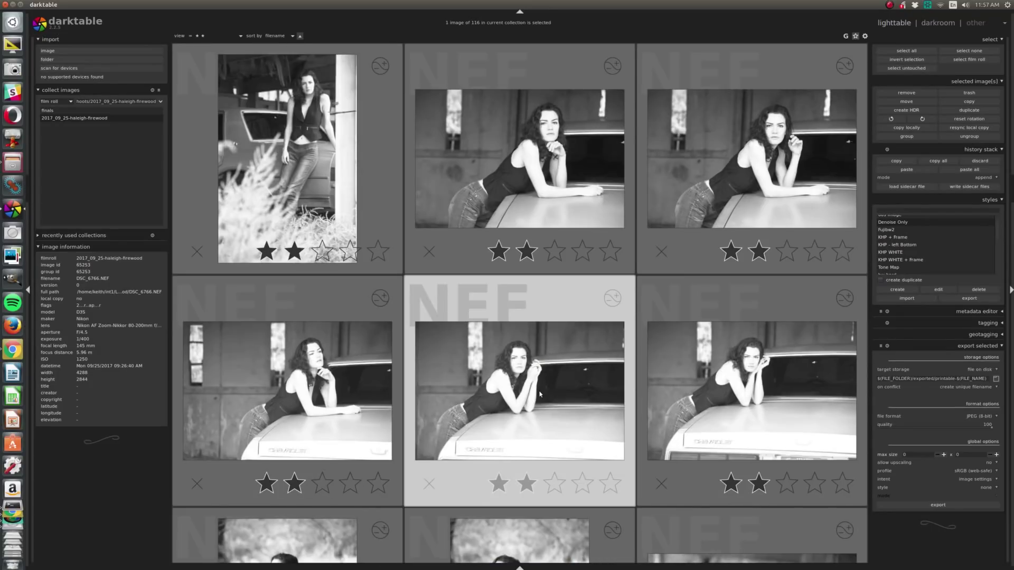
{"action": "scroll", "coordinate": [540, 393], "scroll_direction": "up", "scroll_amount": 2}
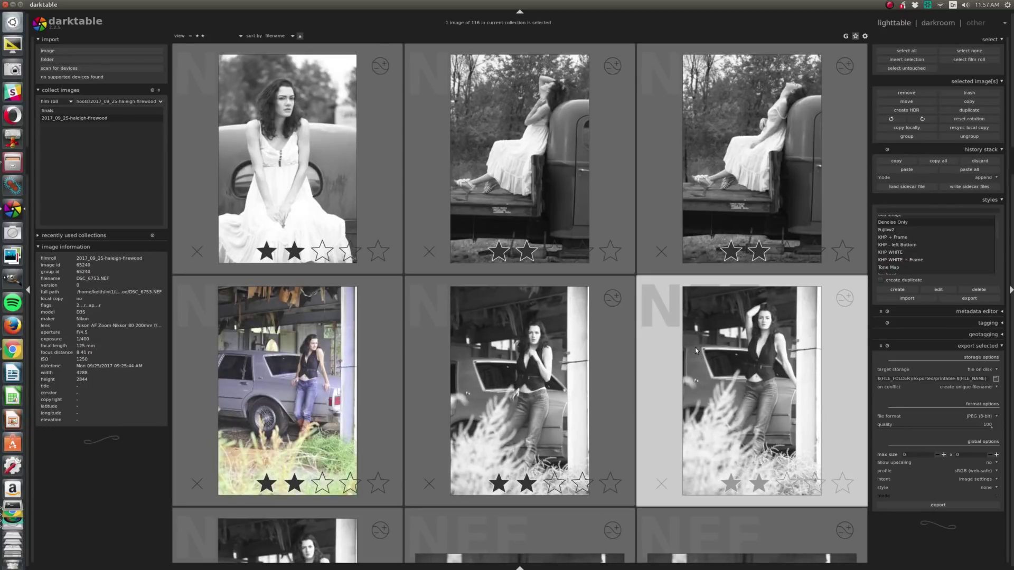
{"action": "scroll", "coordinate": [739, 181], "scroll_direction": "up", "scroll_amount": 2}
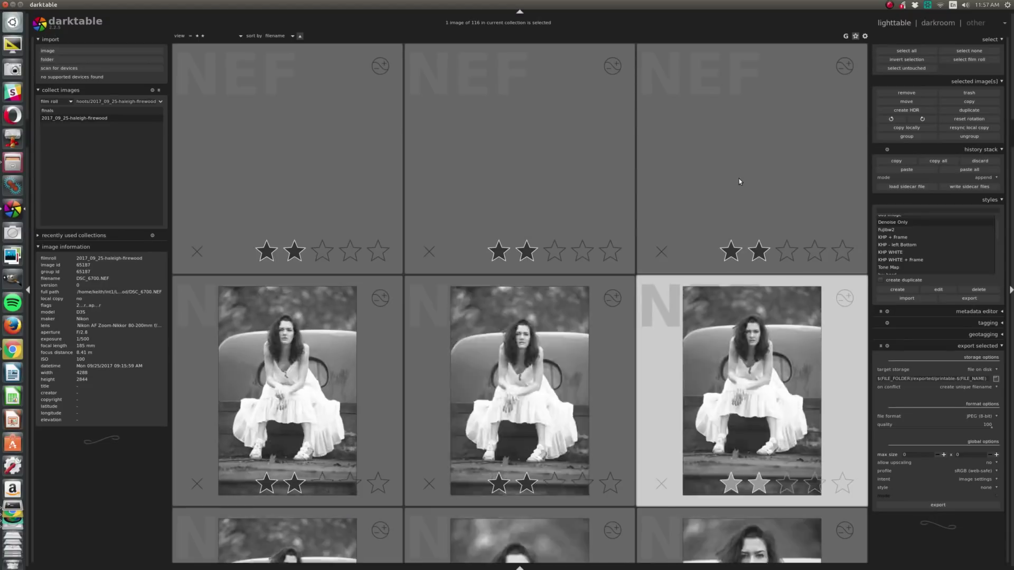
{"action": "scroll", "coordinate": [392, 172], "scroll_direction": "up", "scroll_amount": 1}
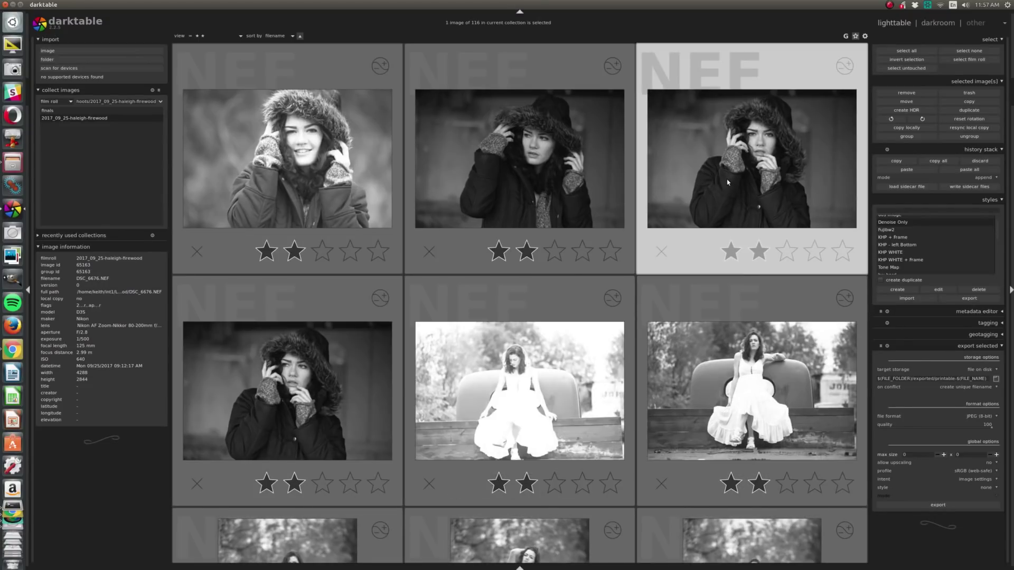
{"action": "scroll", "coordinate": [724, 183], "scroll_direction": "up", "scroll_amount": 1}
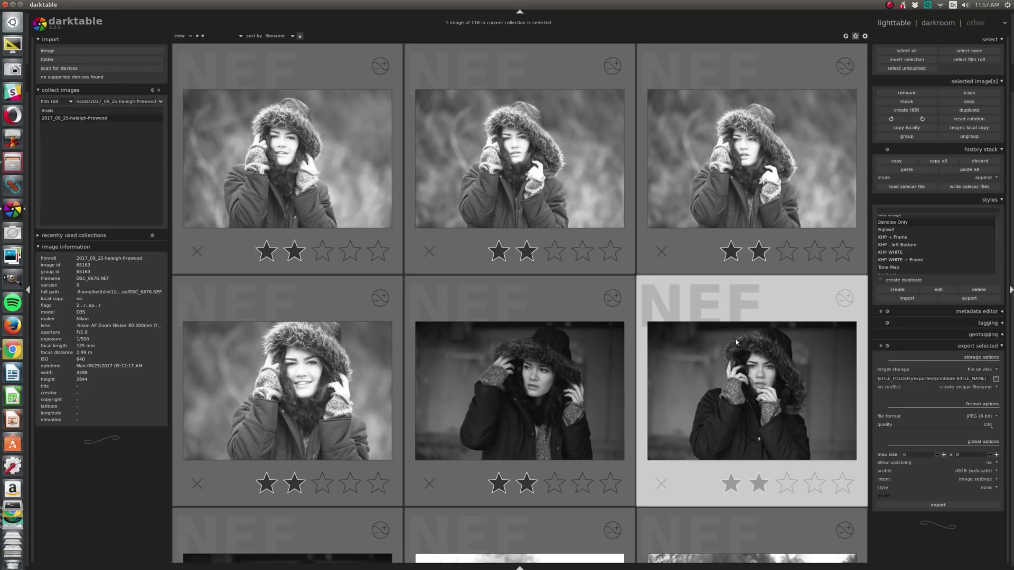
Step: Compare the hooded winter-coat portraits, viewing DSC_6676 and DSC_6664 at full preview size
{"action": "scroll", "coordinate": [744, 352], "scroll_direction": "up", "scroll_amount": 2}
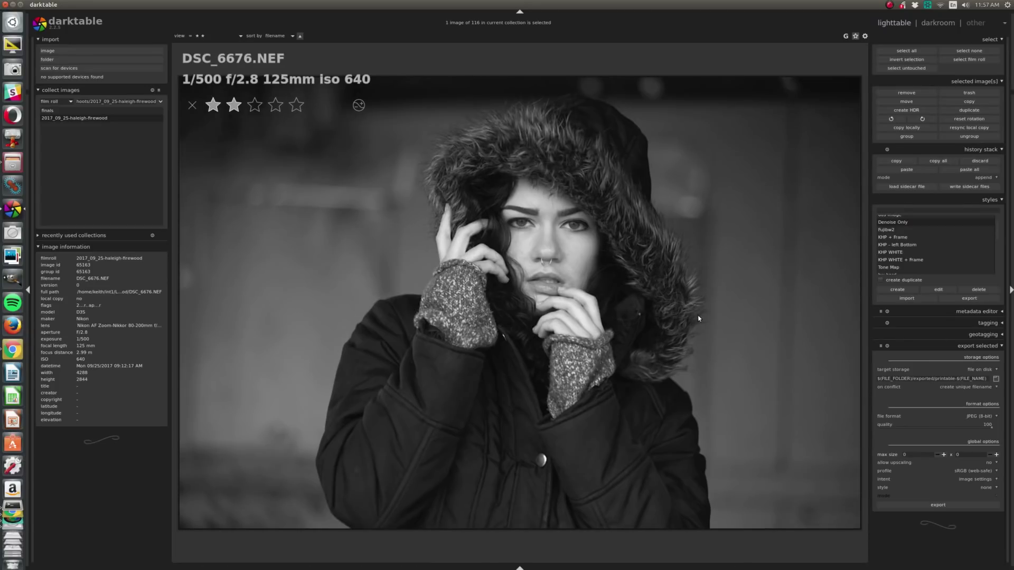
{"action": "scroll", "coordinate": [698, 319], "scroll_direction": "down", "scroll_amount": 1}
{"action": "scroll", "coordinate": [699, 318], "scroll_direction": "up", "scroll_amount": 1}
{"action": "scroll", "coordinate": [573, 287], "scroll_direction": "up", "scroll_amount": 1}
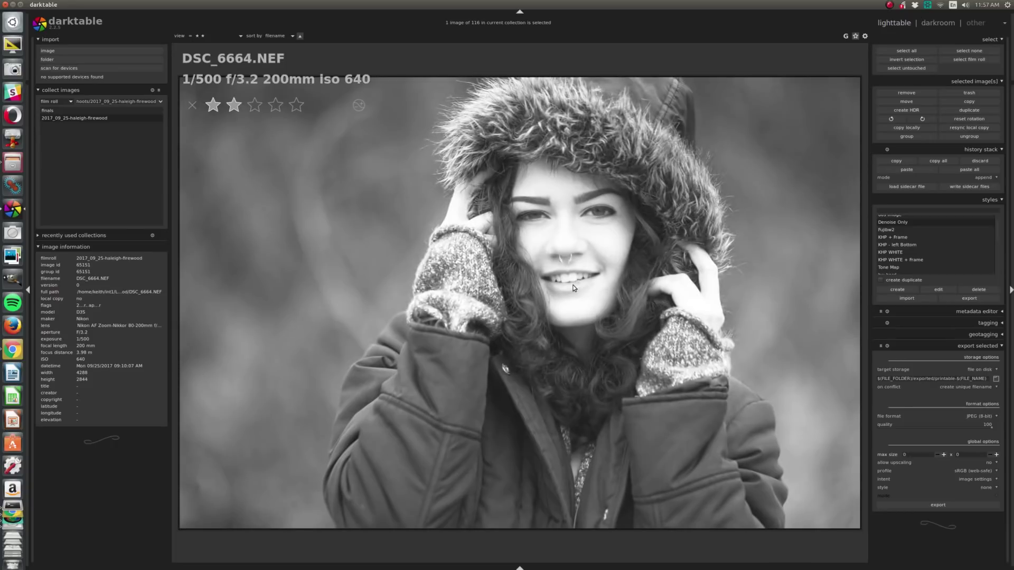
{"action": "key", "text": "w"}
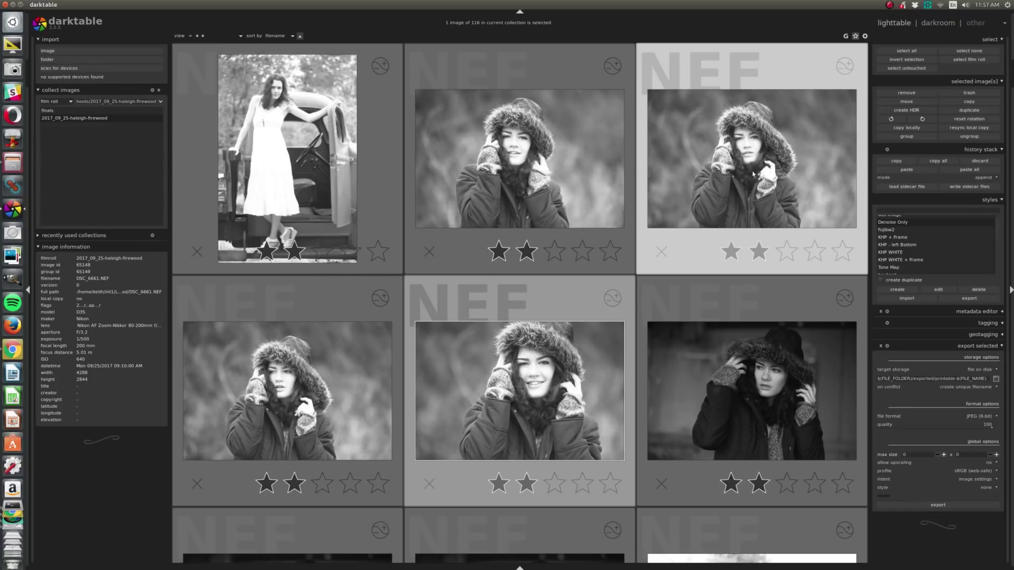
Step: Discard the edit history of hooded portrait DSC_6661 and open the photo in the darkroom
{"action": "scroll", "coordinate": [775, 361], "scroll_direction": "down", "scroll_amount": 1}
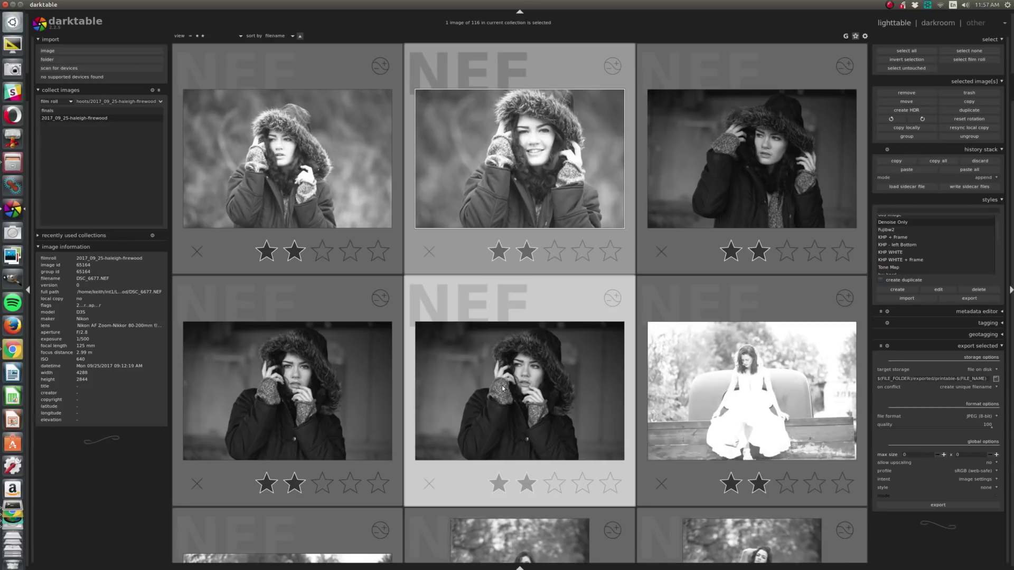
{"action": "scroll", "coordinate": [514, 375], "scroll_direction": "up", "scroll_amount": 1}
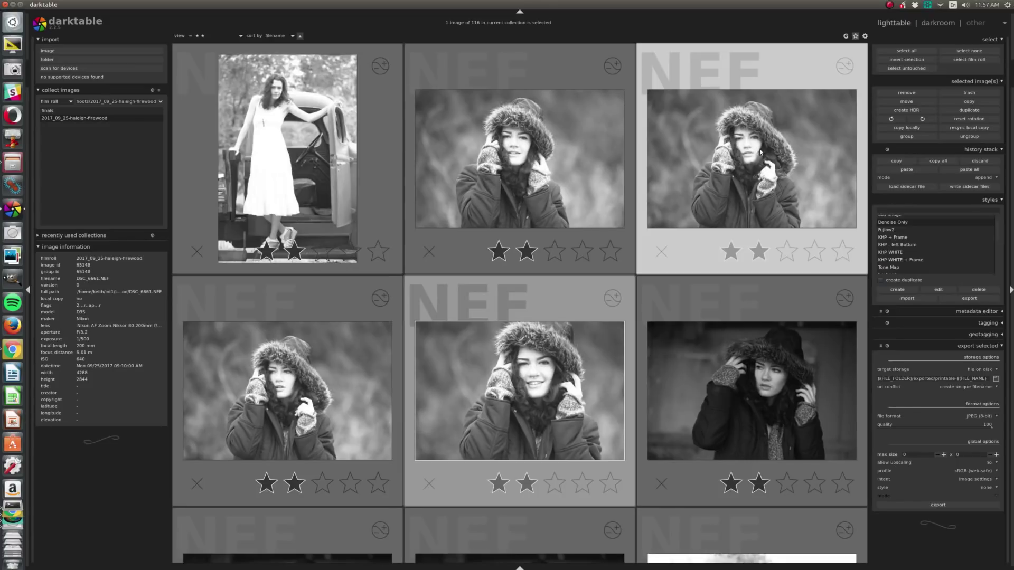
{"action": "key", "text": "w"}
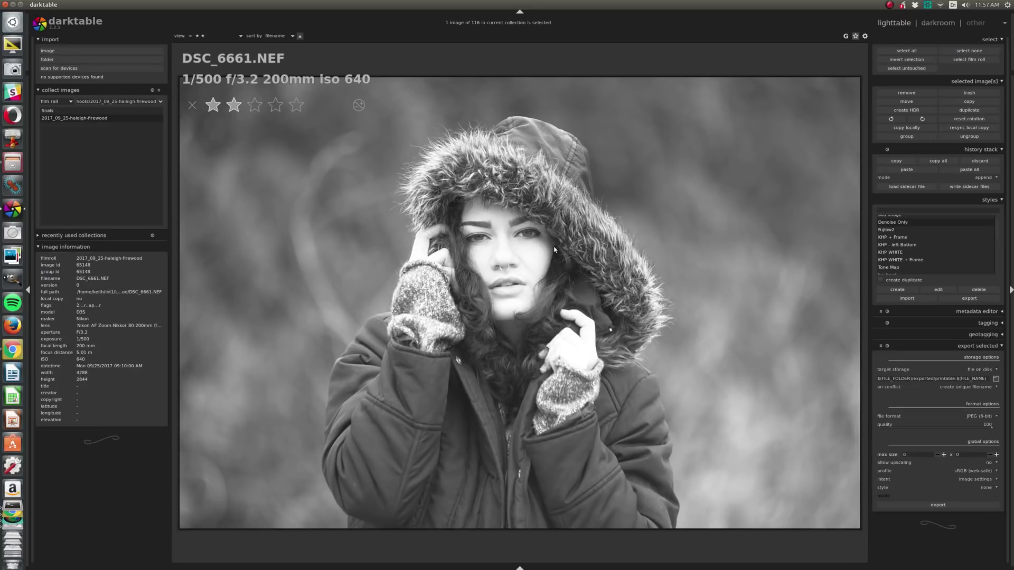
{"action": "left_click", "coordinate": [979, 160]}
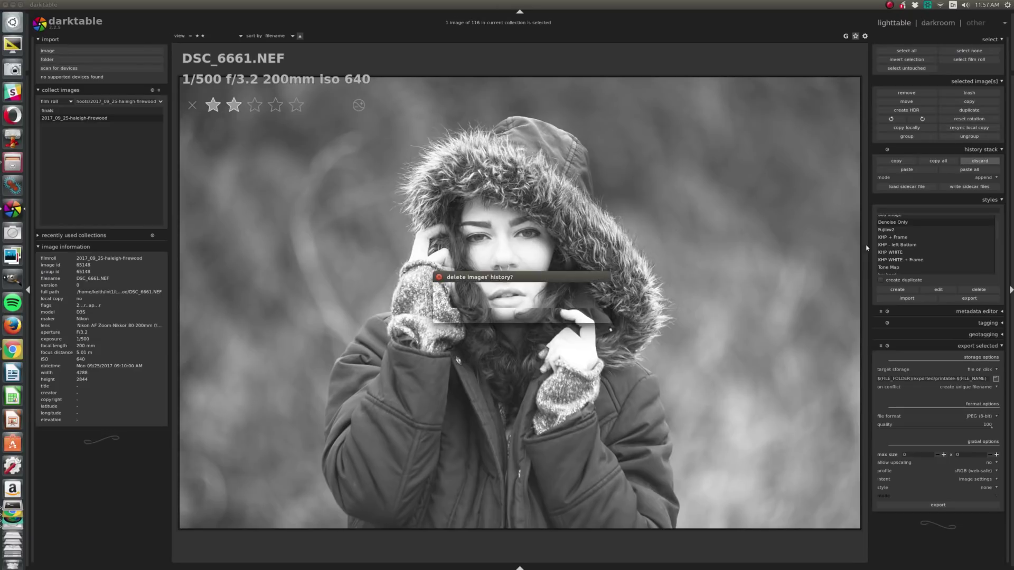
{"action": "left_click", "coordinate": [591, 317]}
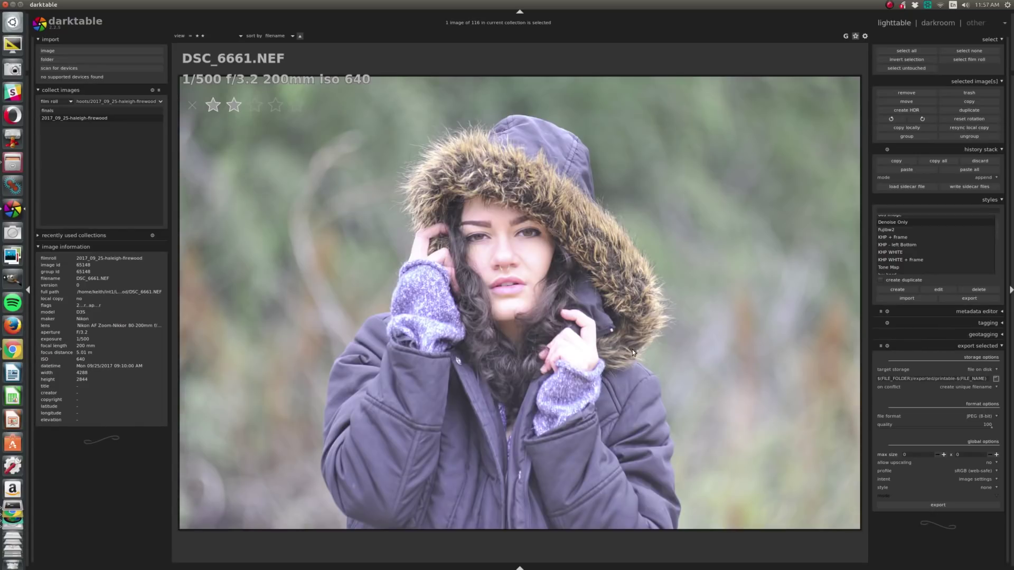
{"action": "key", "text": "d"}
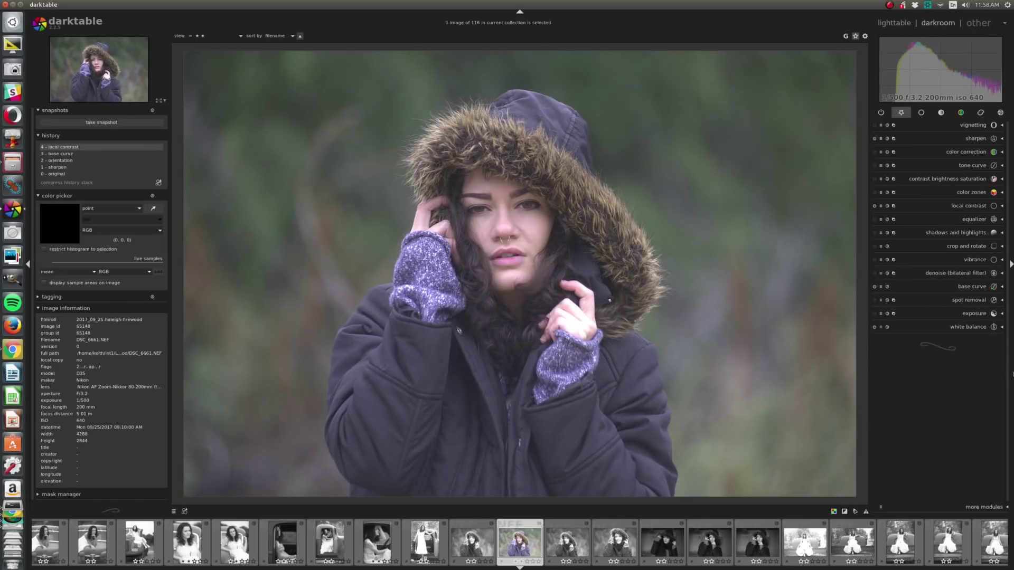
Step: Raise the exposure module's black level to 0.0170
{"action": "left_click", "coordinate": [970, 313]}
{"action": "scroll", "coordinate": [963, 333], "scroll_direction": "up", "scroll_amount": 3}
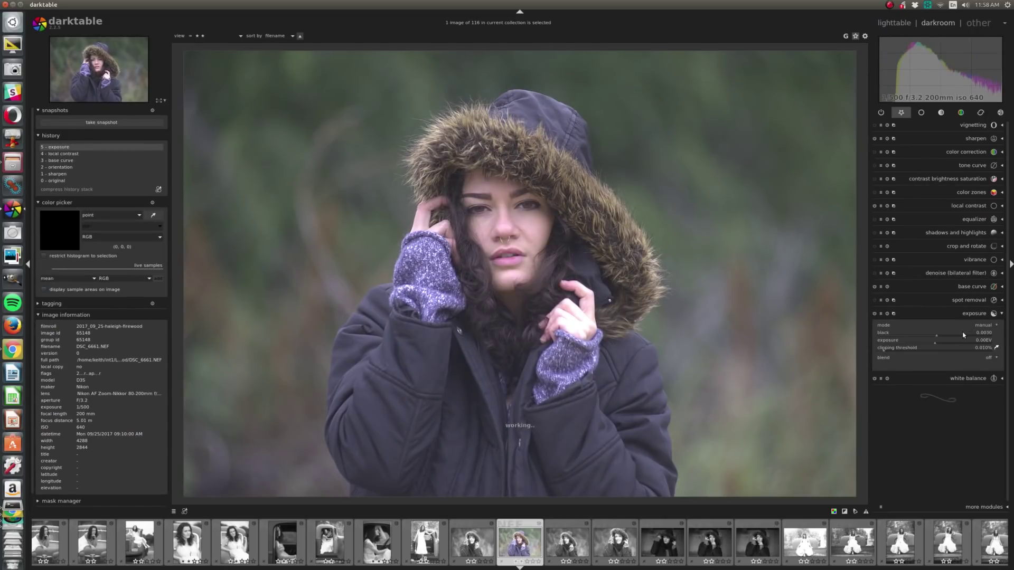
{"action": "scroll", "coordinate": [963, 335], "scroll_direction": "up", "scroll_amount": 10}
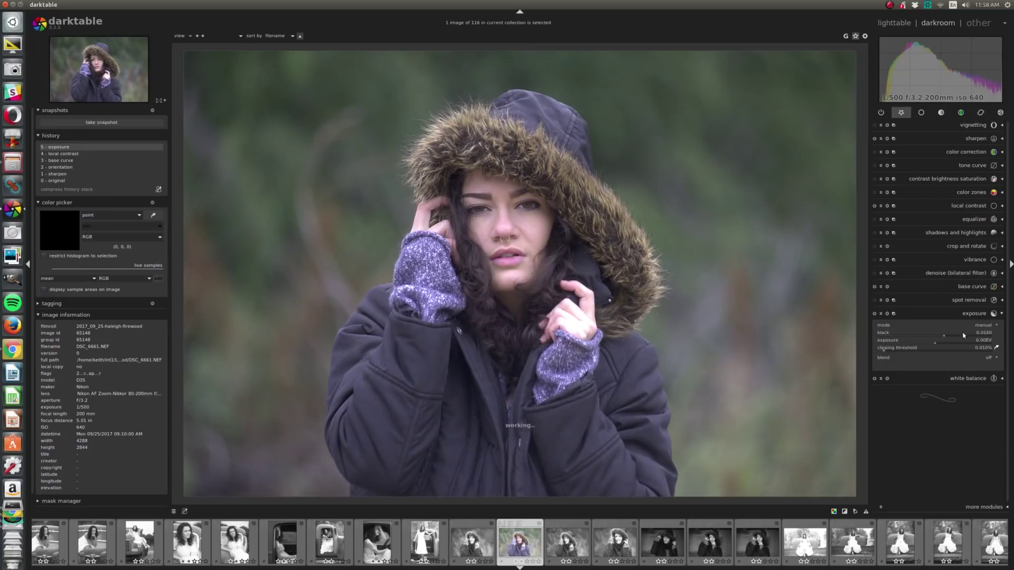
{"action": "scroll", "coordinate": [963, 335], "scroll_direction": "up", "scroll_amount": 1}
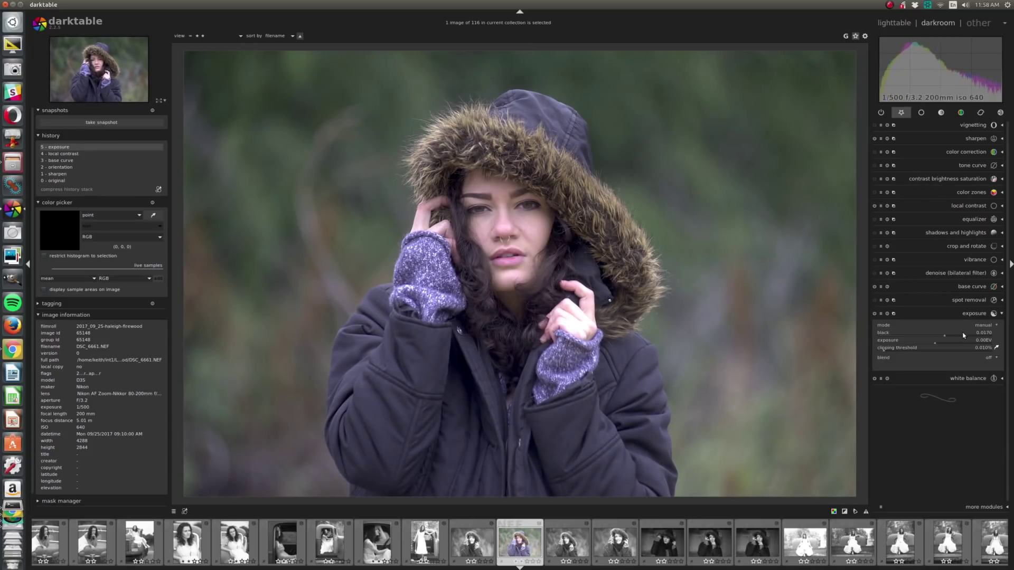
Step: Shape the lightness tone curve by lifting the midtones from 54.3 to about 70 and pulling the deep shadows slightly down
{"action": "left_click", "coordinate": [972, 166]}
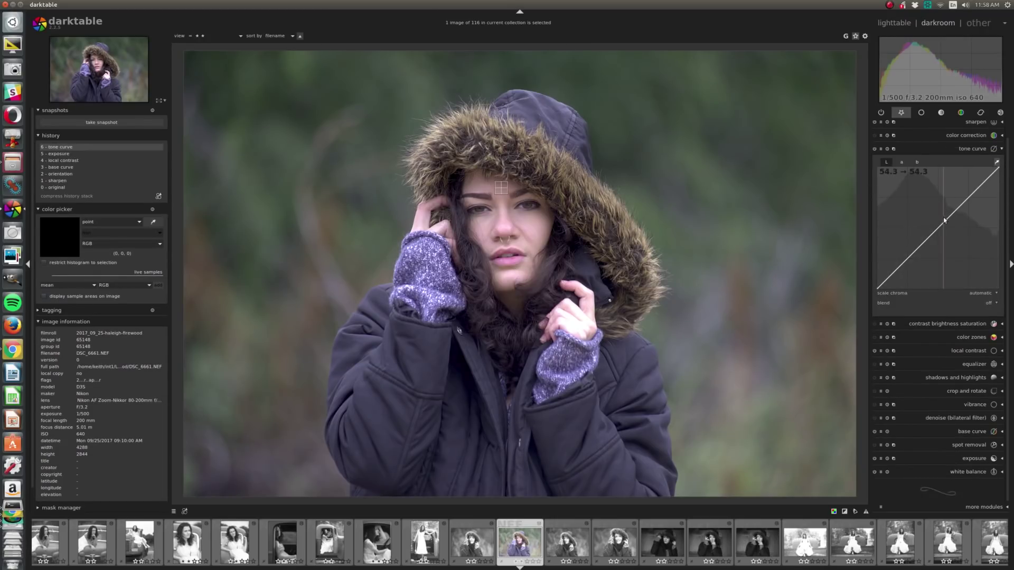
{"action": "left_click_drag", "start_coordinate": [944, 220], "coordinate": [948, 201]}
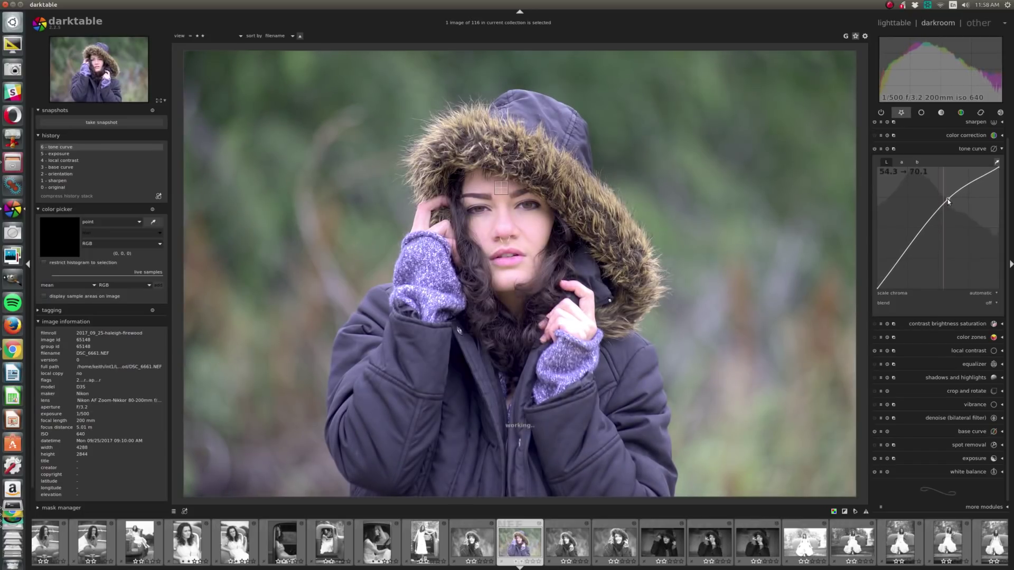
{"action": "left_click_drag", "start_coordinate": [887, 281], "coordinate": [887, 284]}
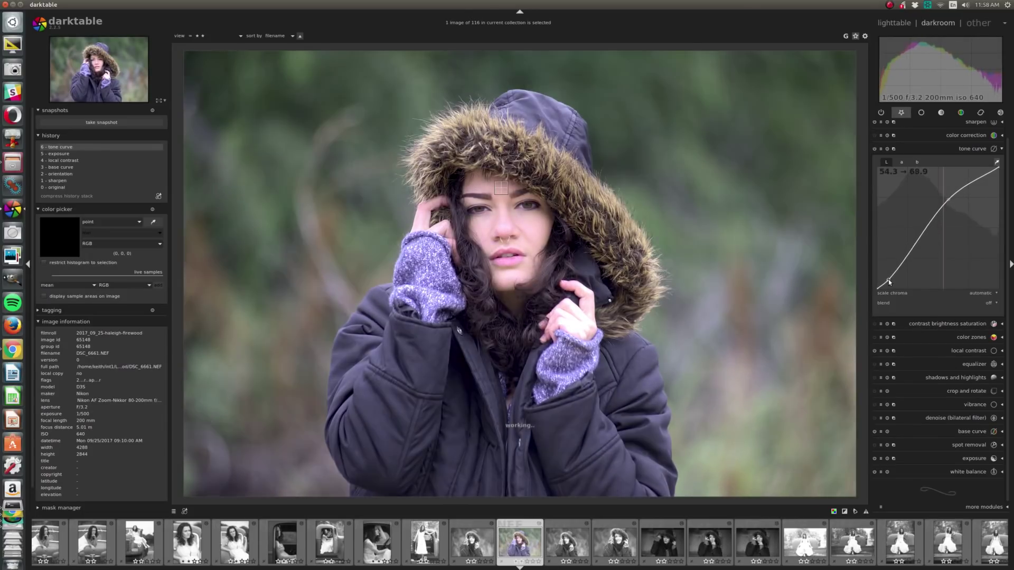
{"action": "left_click", "coordinate": [975, 150]}
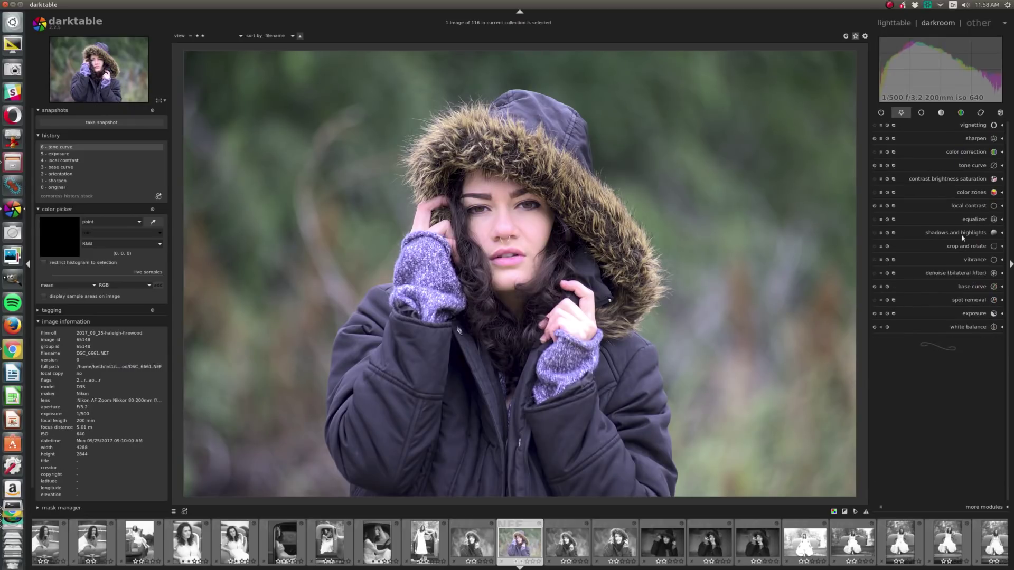
Step: Fine-tune the local contrast and set the sharpening amount to 0.973
{"action": "left_click", "coordinate": [962, 206]}
{"action": "scroll", "coordinate": [939, 235], "scroll_direction": "down", "scroll_amount": 1}
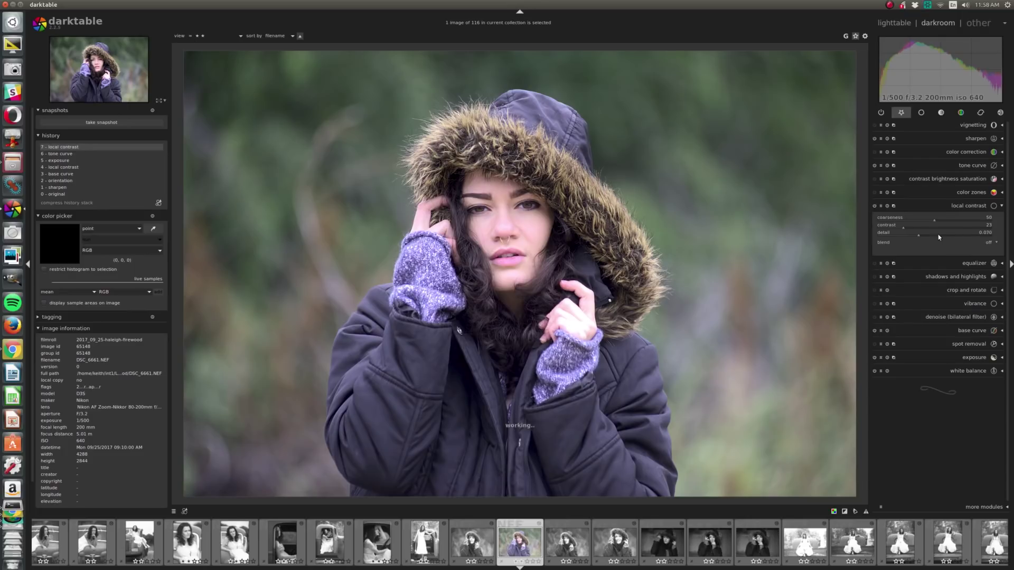
{"action": "scroll", "coordinate": [939, 236], "scroll_direction": "up", "scroll_amount": 3}
{"action": "scroll", "coordinate": [939, 236], "scroll_direction": "down", "scroll_amount": 3}
{"action": "left_click", "coordinate": [960, 139]}
{"action": "left_click", "coordinate": [935, 161]}
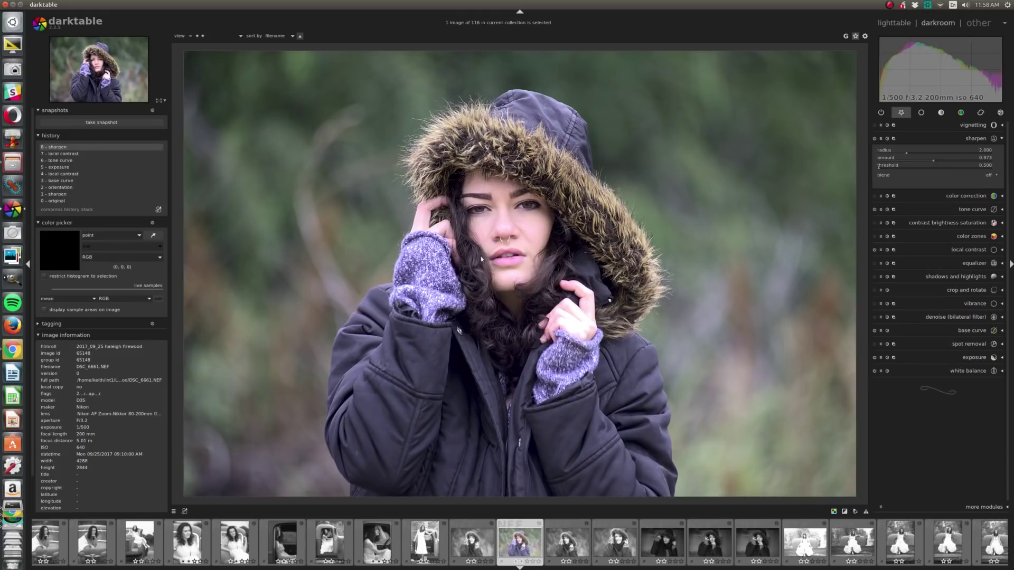
Step: Enable shadows and highlights with highlights at 1.21 and shadows at about 34.5
{"action": "left_click", "coordinate": [948, 222]}
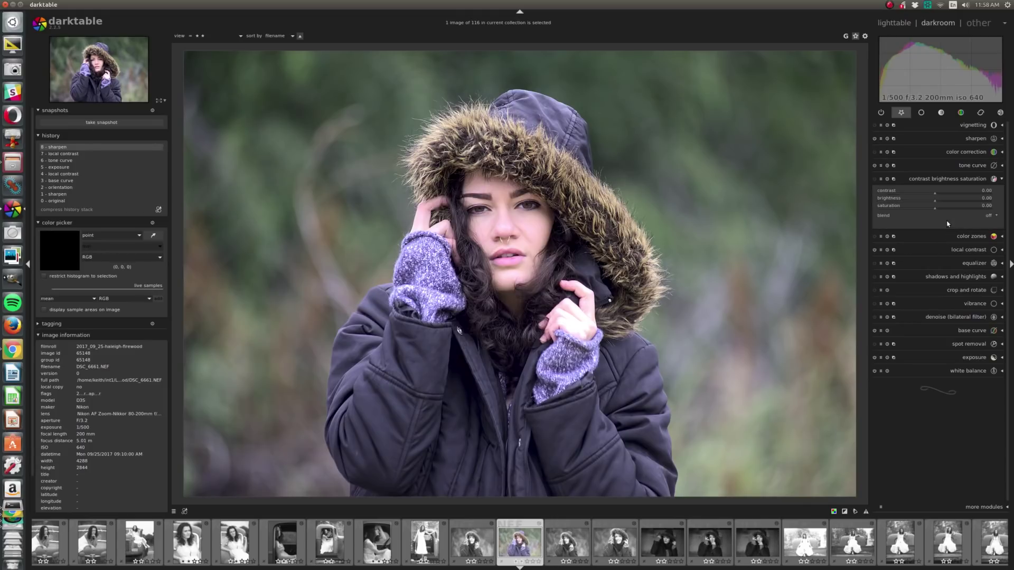
{"action": "left_click", "coordinate": [959, 277]}
{"action": "left_click", "coordinate": [934, 253]}
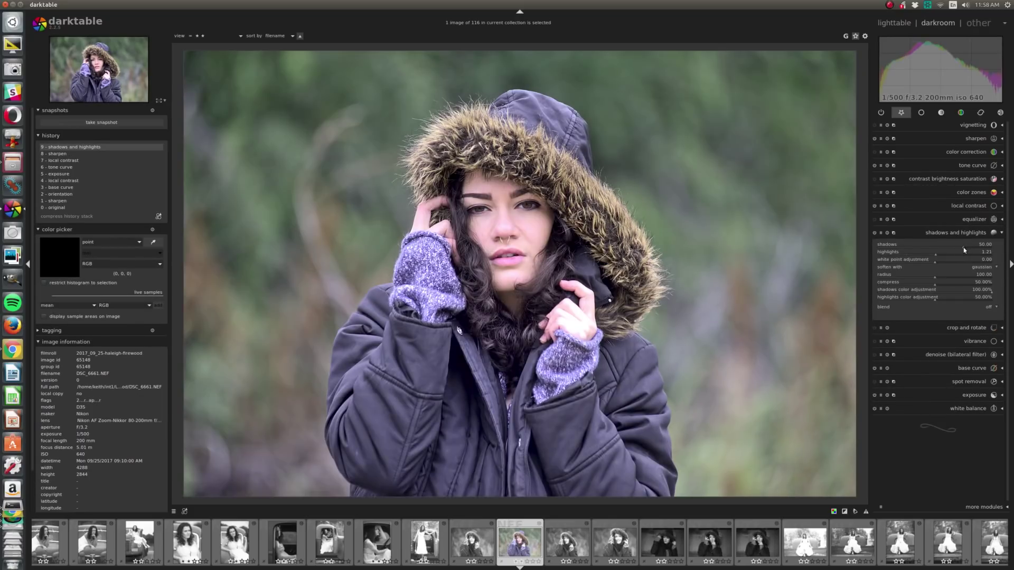
{"action": "left_click_drag", "start_coordinate": [965, 249], "coordinate": [950, 250]}
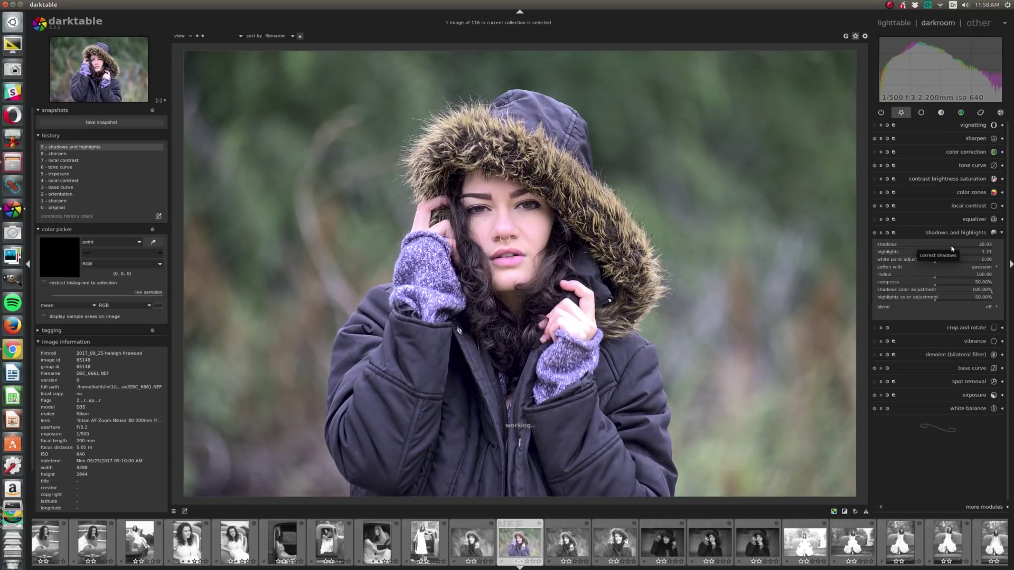
{"action": "left_click_drag", "start_coordinate": [951, 249], "coordinate": [954, 249]}
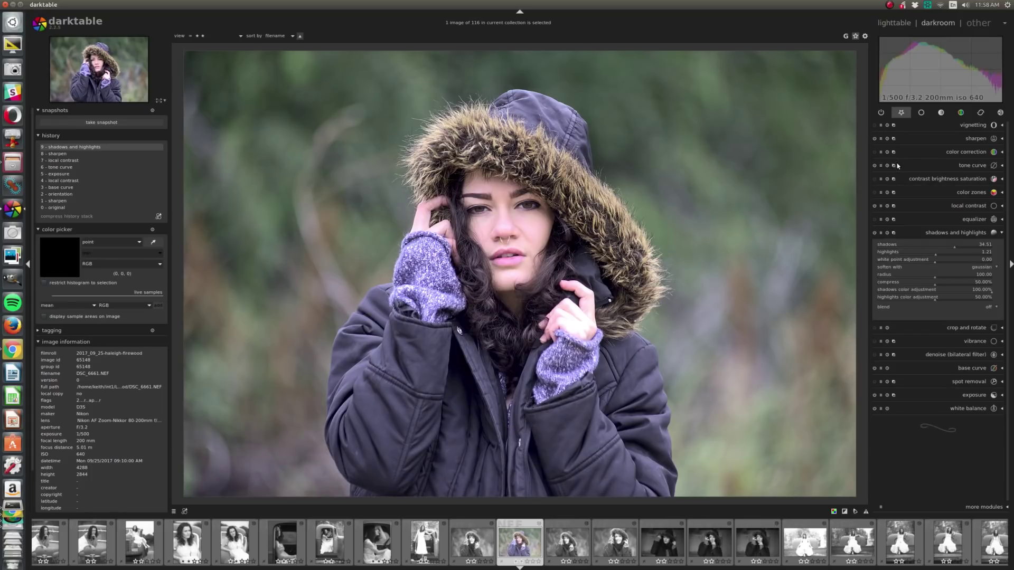
Step: Convert the hooded portrait to black and white by enabling the monochrome module
{"action": "left_click", "coordinate": [962, 112]}
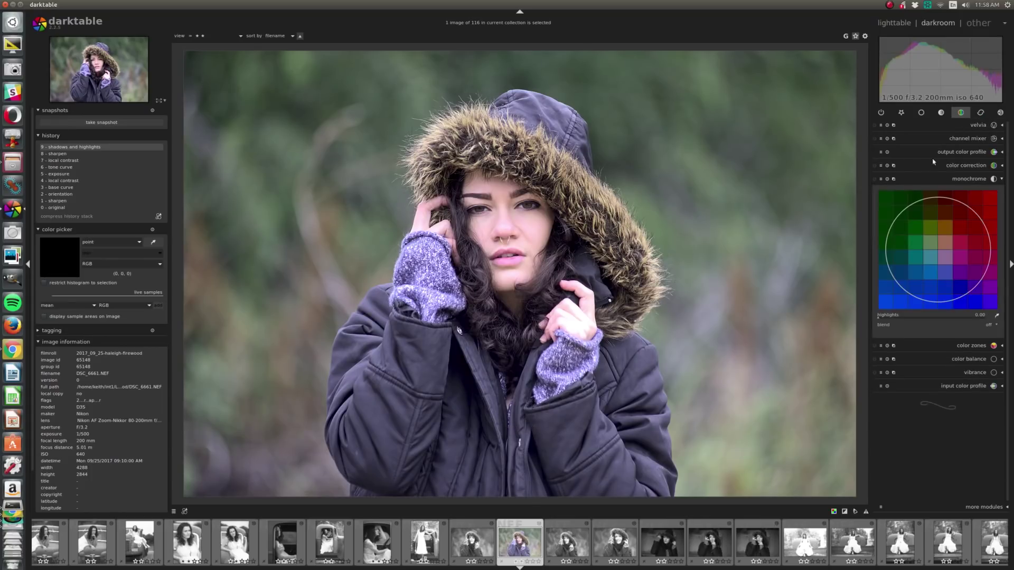
{"action": "left_click", "coordinate": [881, 179]}
{"action": "left_click", "coordinate": [886, 186]}
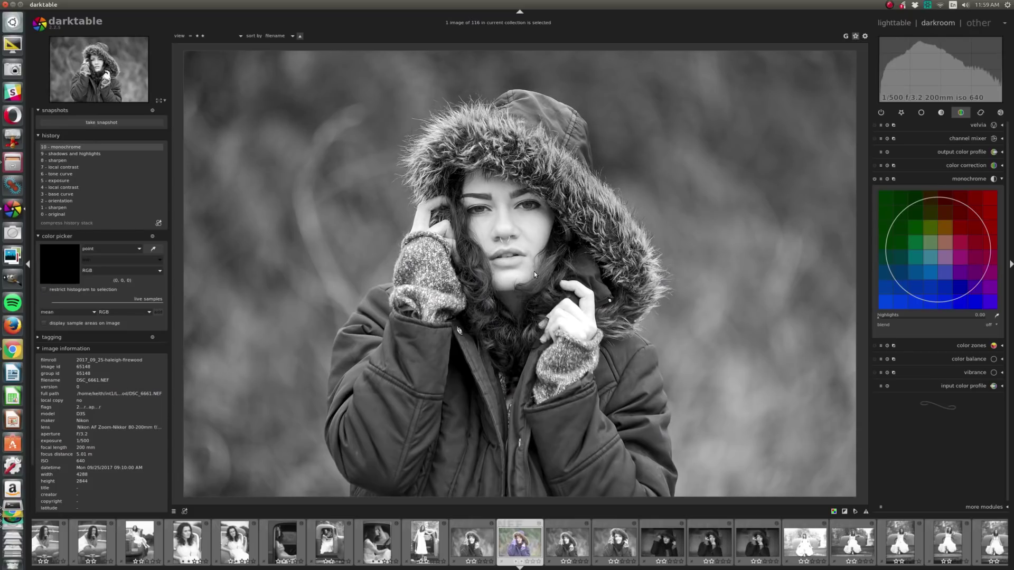
Step: Set color zones to select by saturation, sample the skin on the cheek, and slightly raise the lightness curve in that range
{"action": "left_click", "coordinate": [961, 346]}
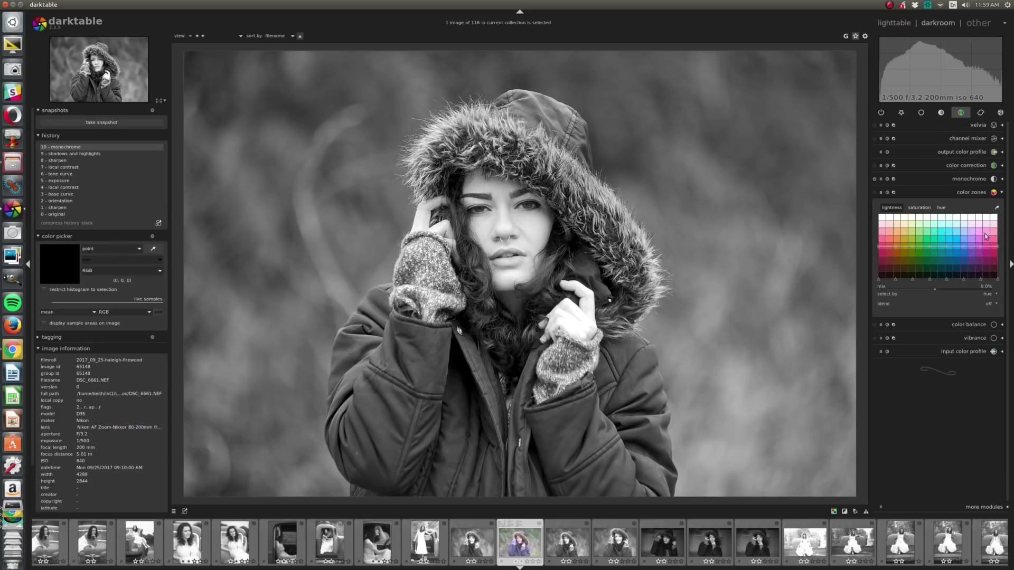
{"action": "left_click", "coordinate": [986, 294]}
{"action": "left_click", "coordinate": [985, 305]}
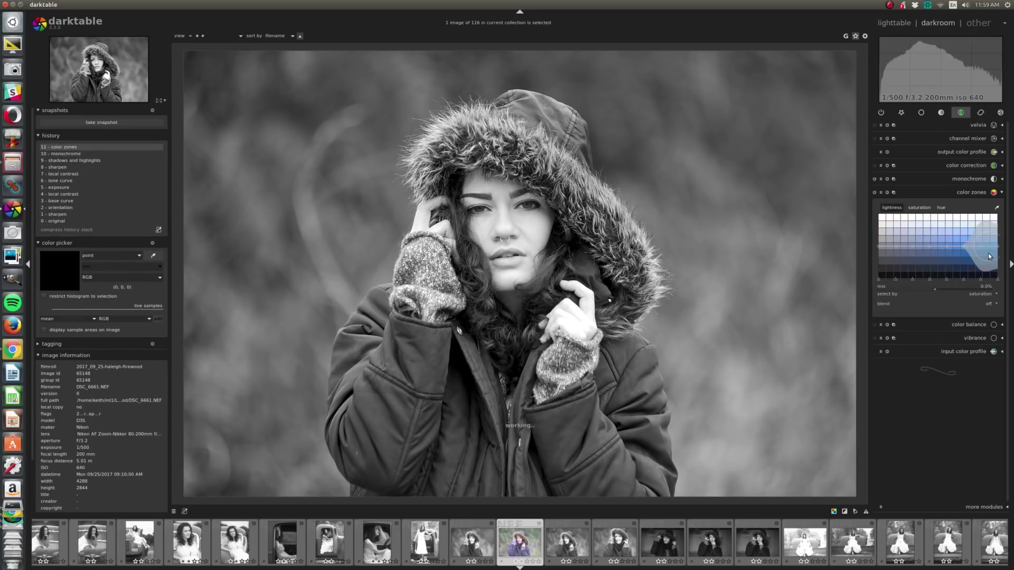
{"action": "left_click", "coordinate": [997, 209]}
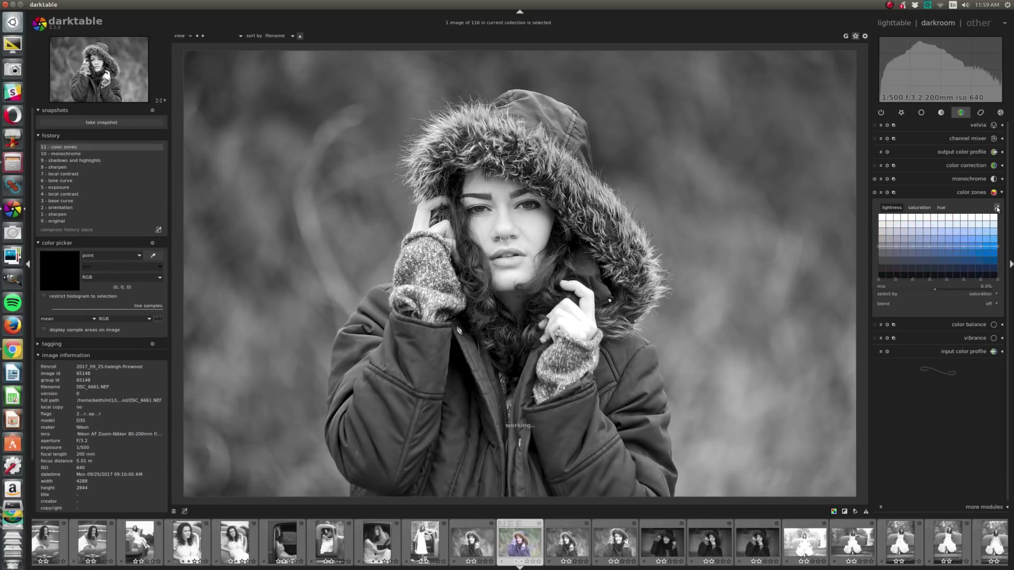
{"action": "left_click", "coordinate": [526, 224]}
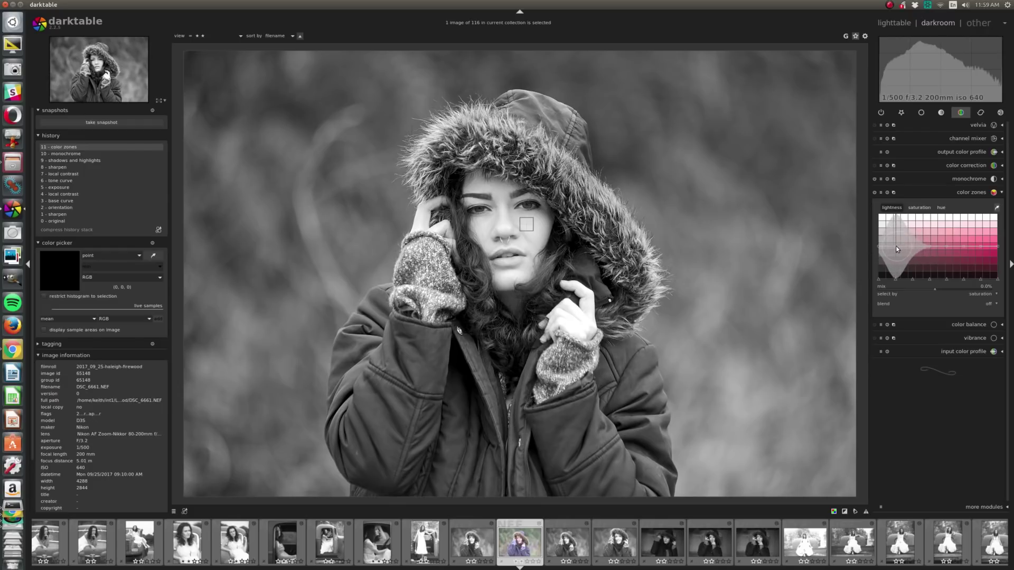
{"action": "left_click_drag", "start_coordinate": [895, 246], "coordinate": [894, 241]}
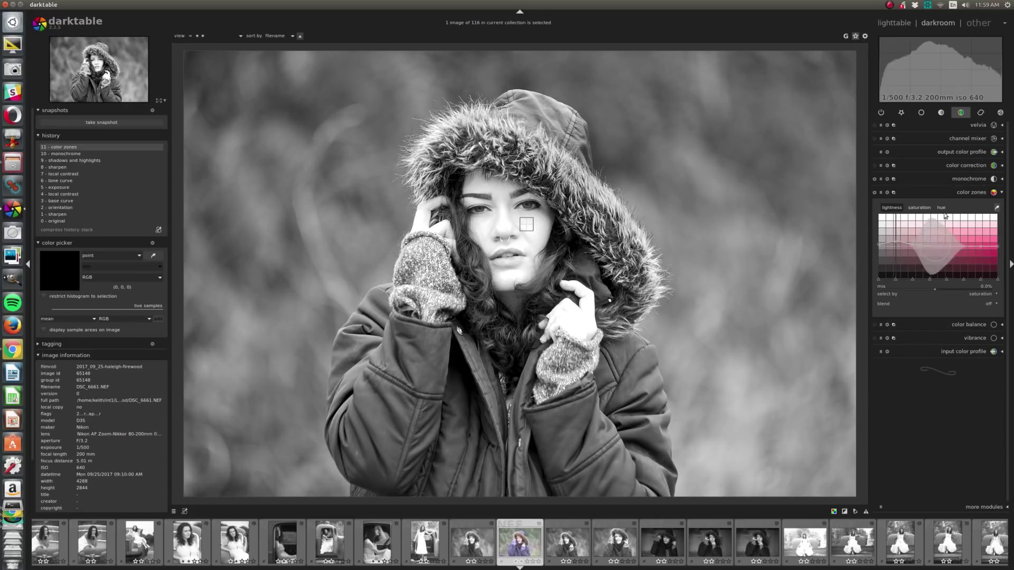
Step: Review the monochrome module's settings and enable vignetting on the portrait
{"action": "left_click", "coordinate": [958, 182]}
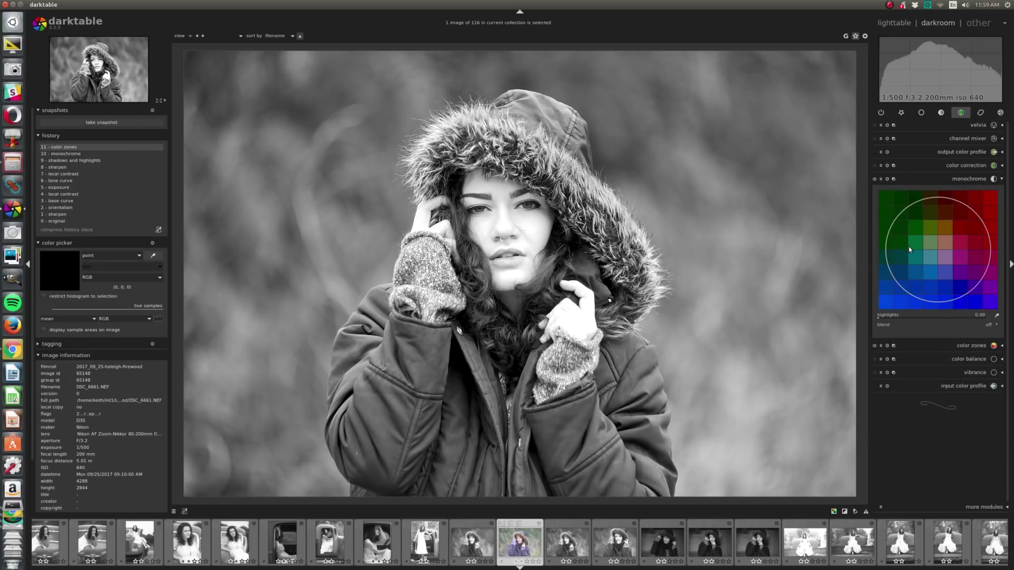
{"action": "left_click", "coordinate": [901, 113]}
{"action": "left_click", "coordinate": [874, 125]}
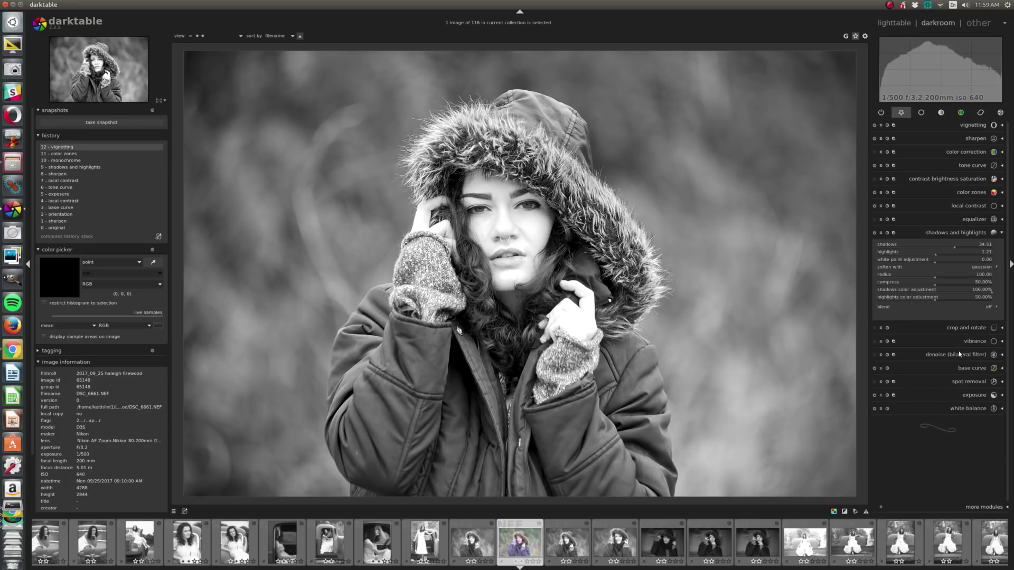
Step: Crop the photo to a vertical 4:3 frame of about 1985x2646 pixels around the hooded woman
{"action": "left_click", "coordinate": [963, 328]}
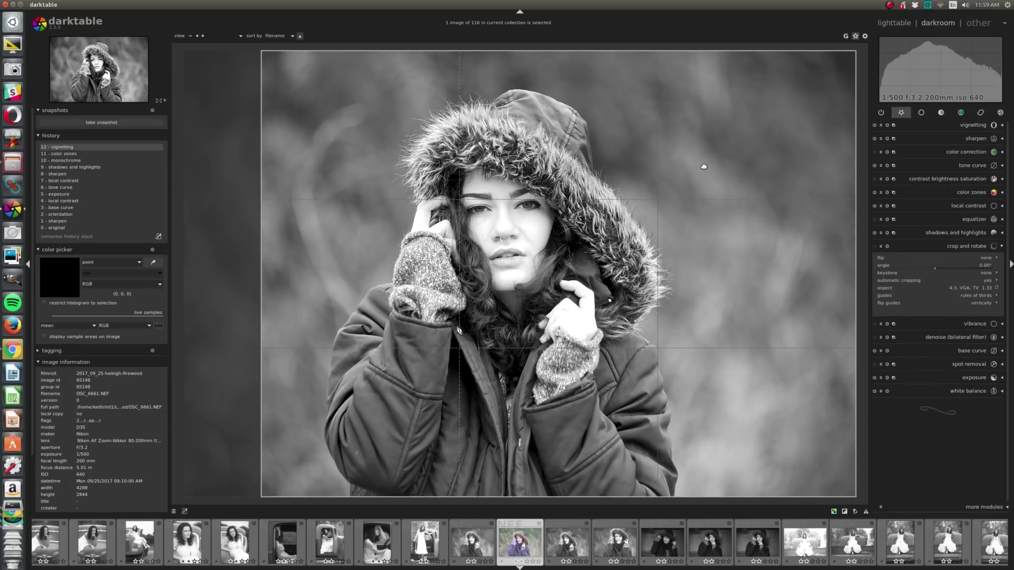
{"action": "left_click", "coordinate": [996, 288]}
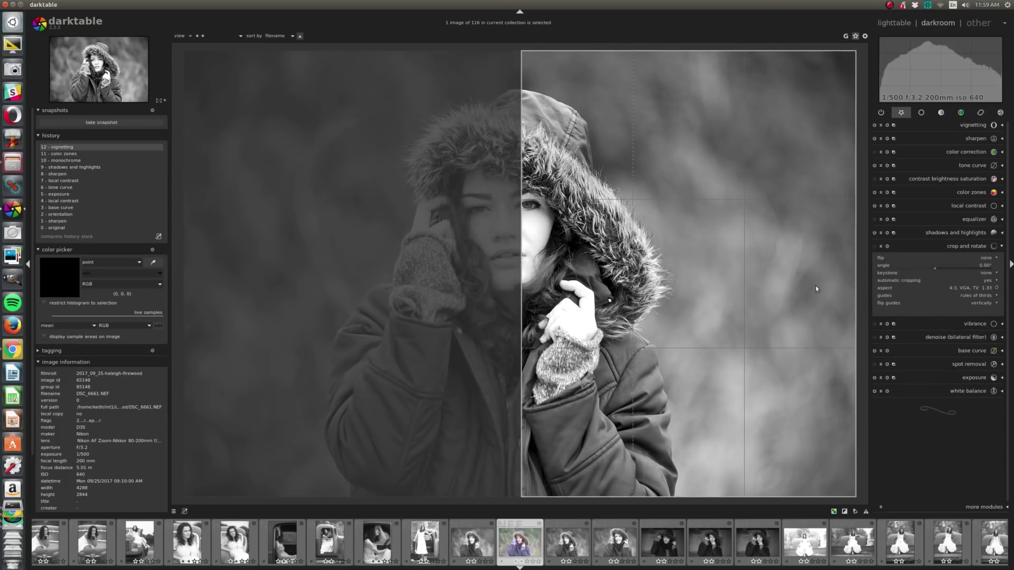
{"action": "left_click_drag", "start_coordinate": [663, 267], "coordinate": [518, 277]}
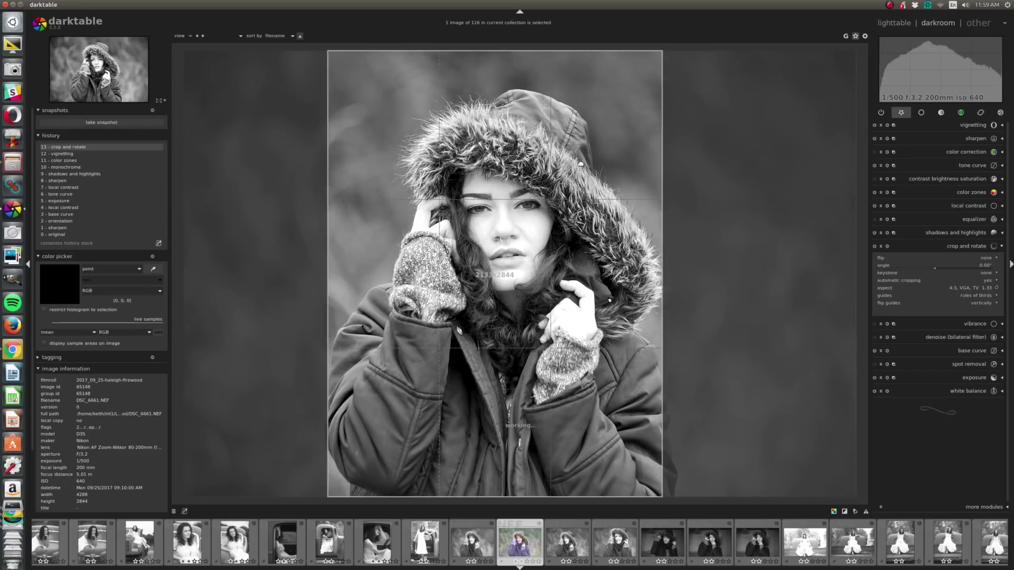
{"action": "left_click_drag", "start_coordinate": [629, 56], "coordinate": [612, 80]}
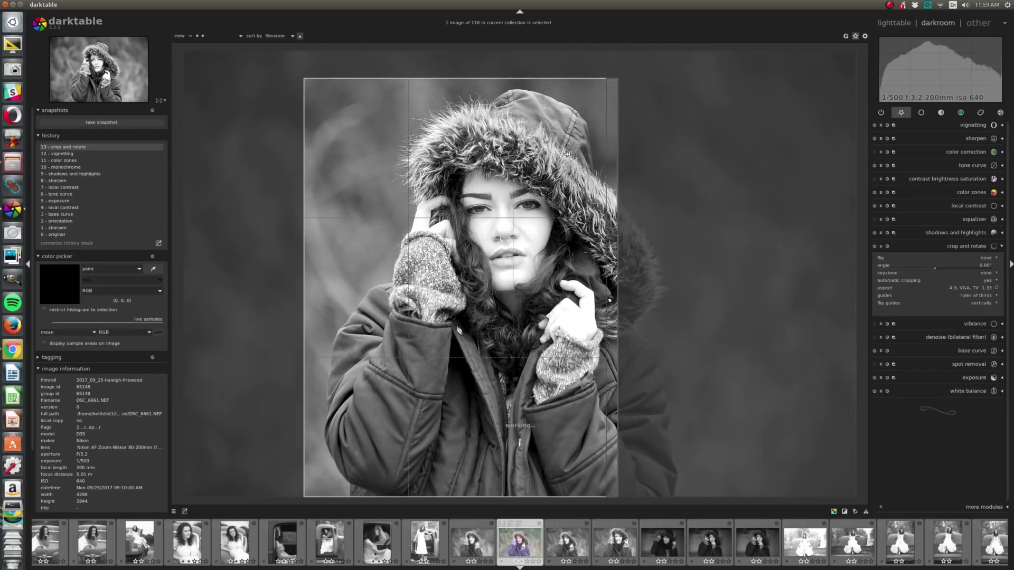
{"action": "mouse_move", "coordinate": [554, 186]}
{"action": "left_mouse_down"}
{"action": "mouse_move", "coordinate": [596, 187]}
{"action": "mouse_move", "coordinate": [544, 188]}
{"action": "left_mouse_up"}
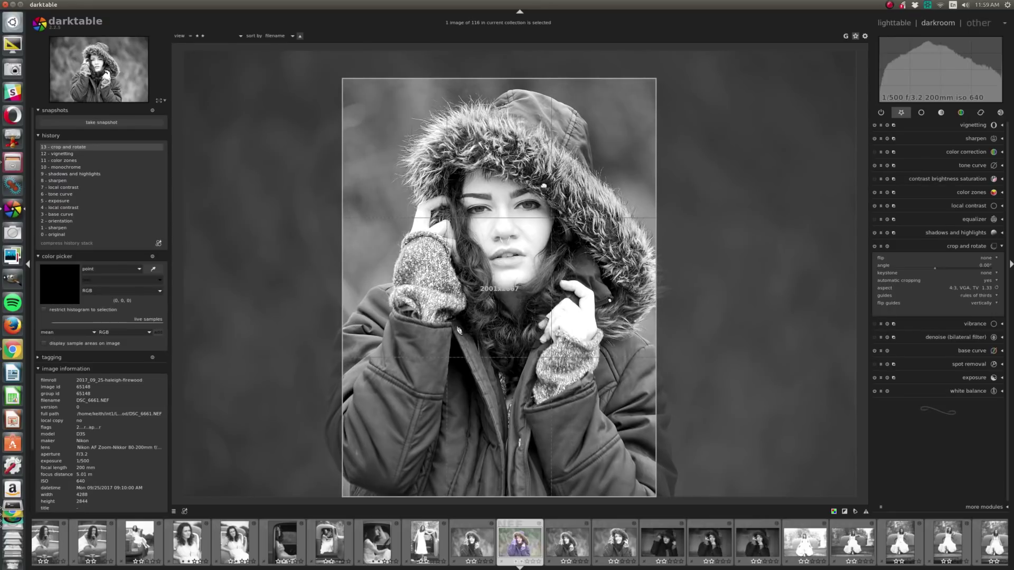
{"action": "left_click_drag", "start_coordinate": [351, 85], "coordinate": [354, 87]}
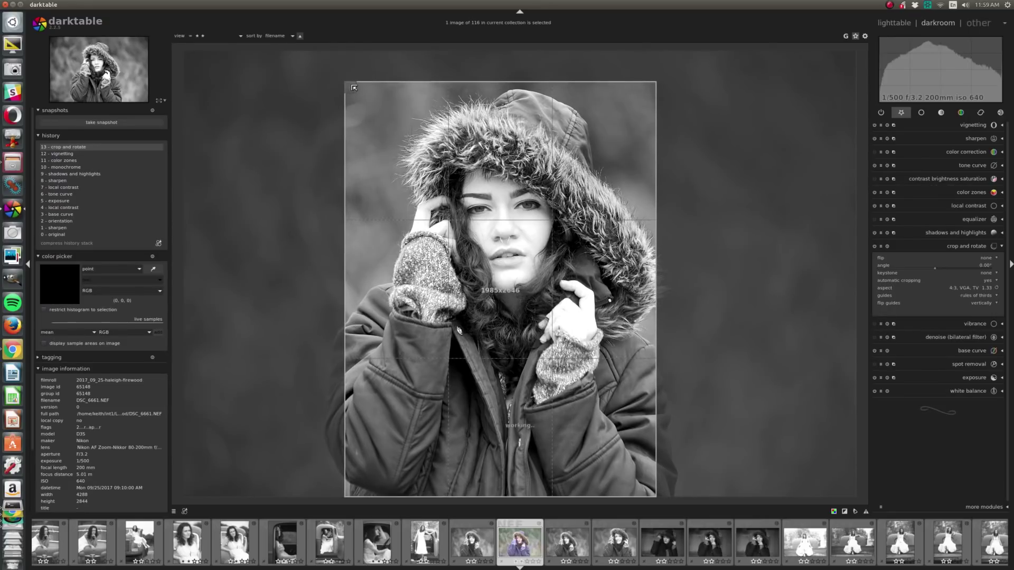
{"action": "left_click_drag", "start_coordinate": [510, 189], "coordinate": [566, 190]}
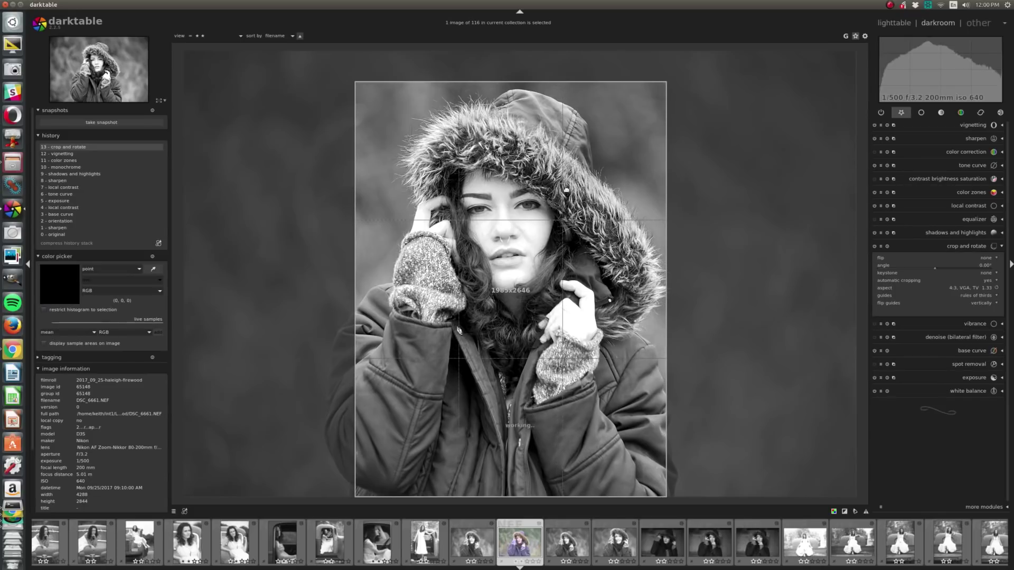
{"action": "left_click", "coordinate": [971, 250]}
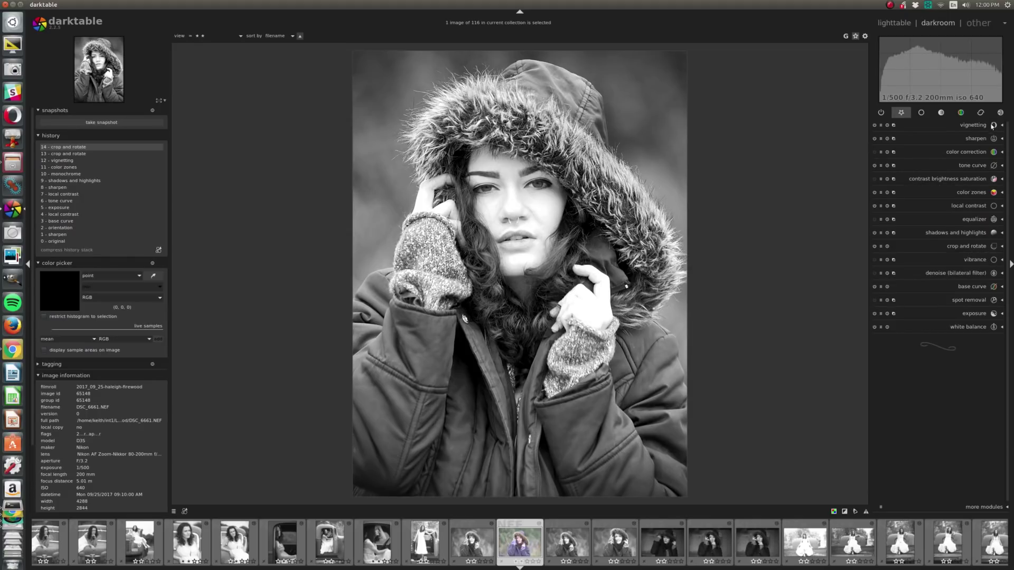
Step: Move the vignette's center onto the face, at about 0.028 horizontal and -0.351 vertical
{"action": "left_click", "coordinate": [975, 125]}
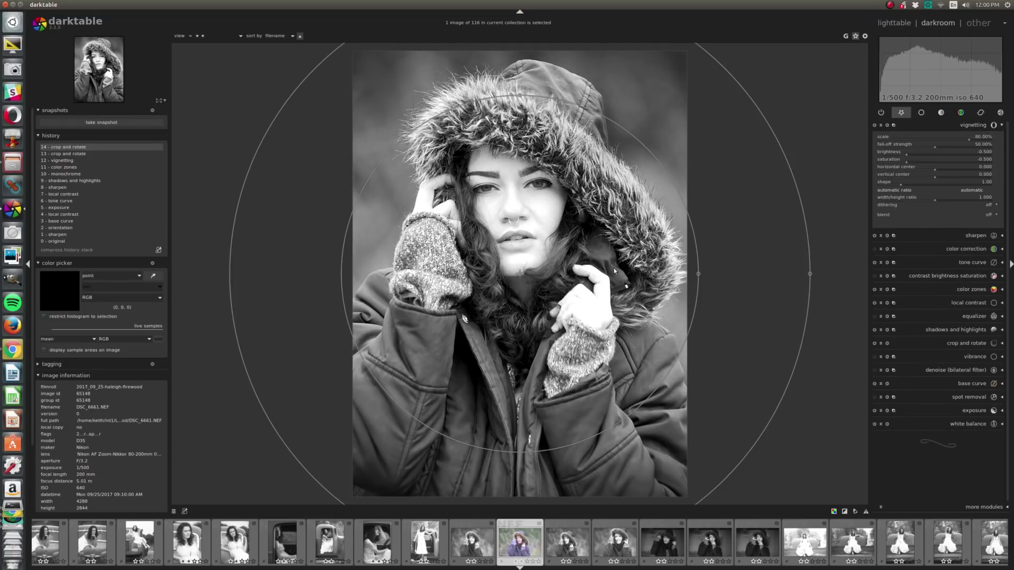
{"action": "left_click_drag", "start_coordinate": [521, 271], "coordinate": [524, 196]}
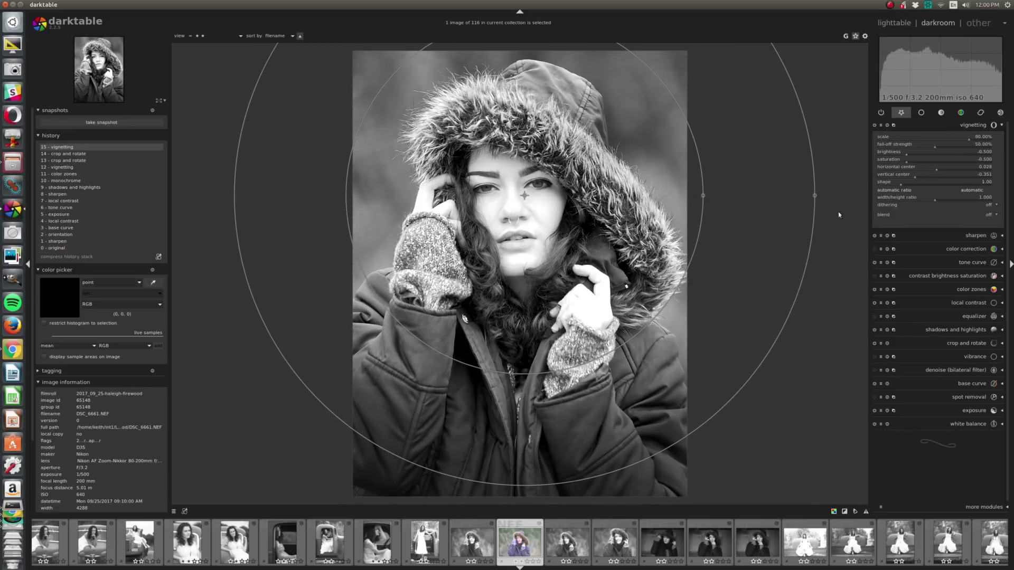
{"action": "left_click", "coordinate": [972, 125]}
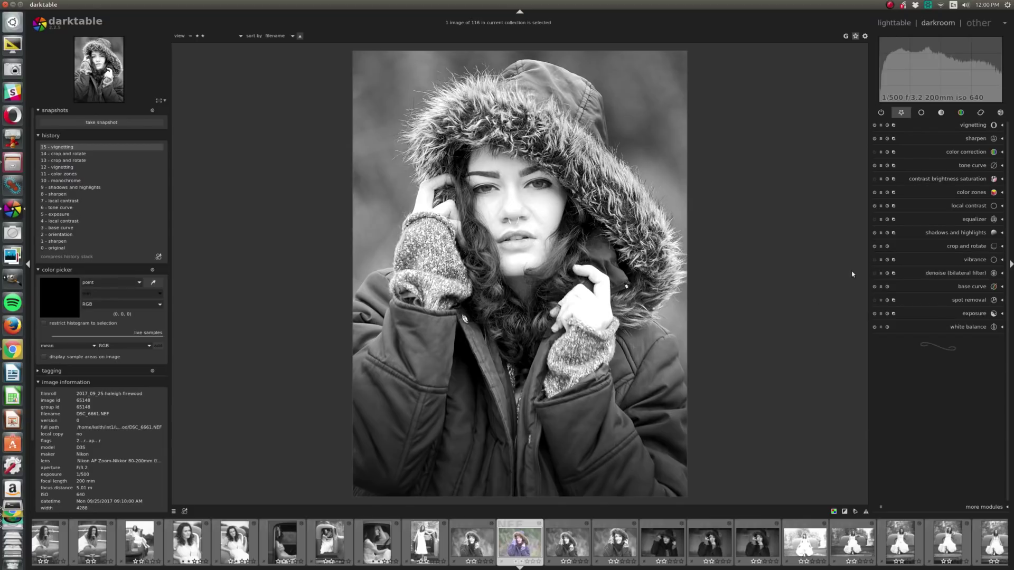
Step: Deepen the portrait's dark tones by setting shadows to -37.21 in shadows and highlights
{"action": "left_click", "coordinate": [959, 234]}
{"action": "left_click_drag", "start_coordinate": [955, 248], "coordinate": [943, 250]}
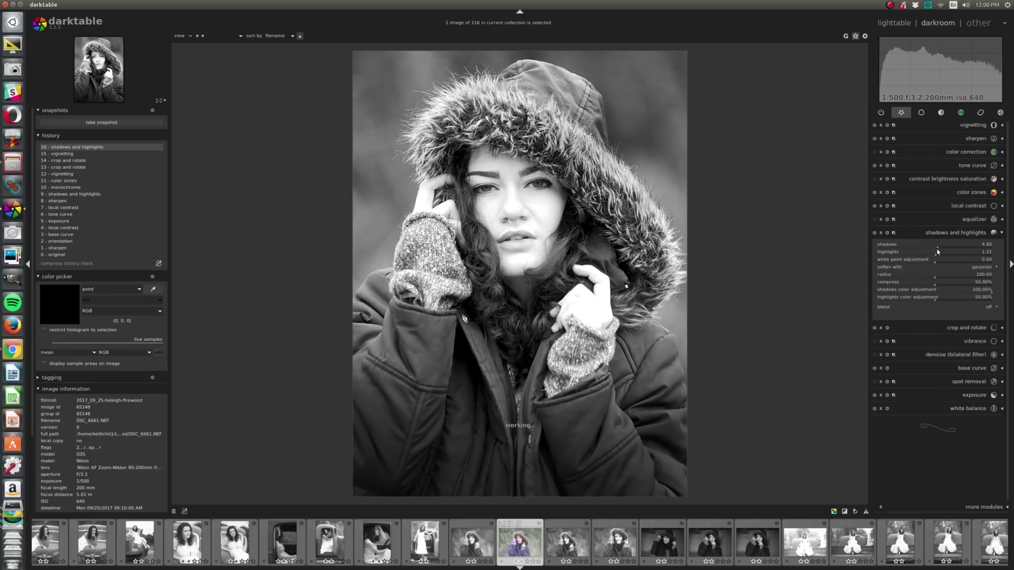
{"action": "left_click_drag", "start_coordinate": [943, 249], "coordinate": [914, 256]}
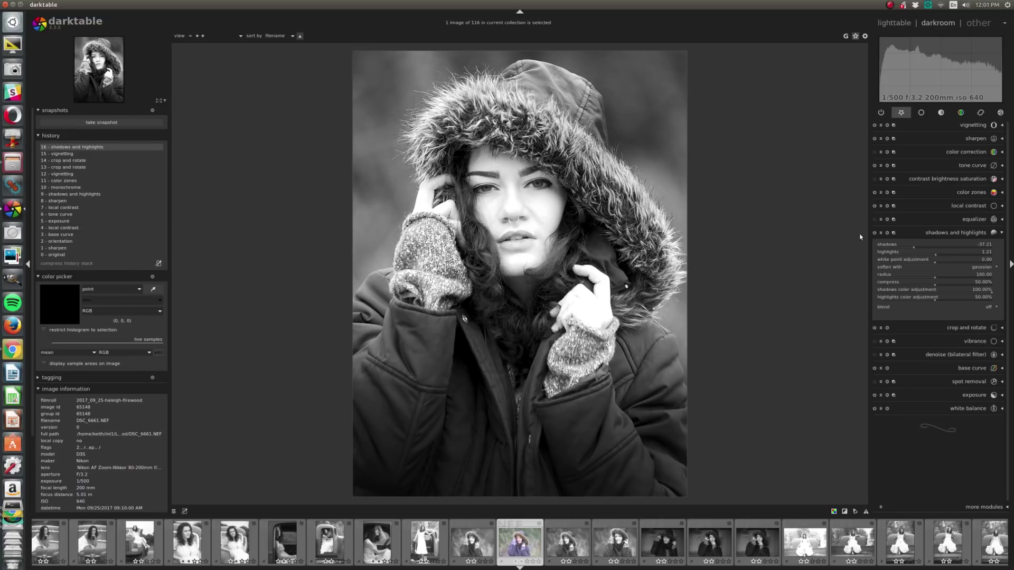
Step: Add a new color zones instance, sample the background beside the hood, and lower the lightness curve across the yellow-to-green hues
{"action": "left_click", "coordinate": [959, 194]}
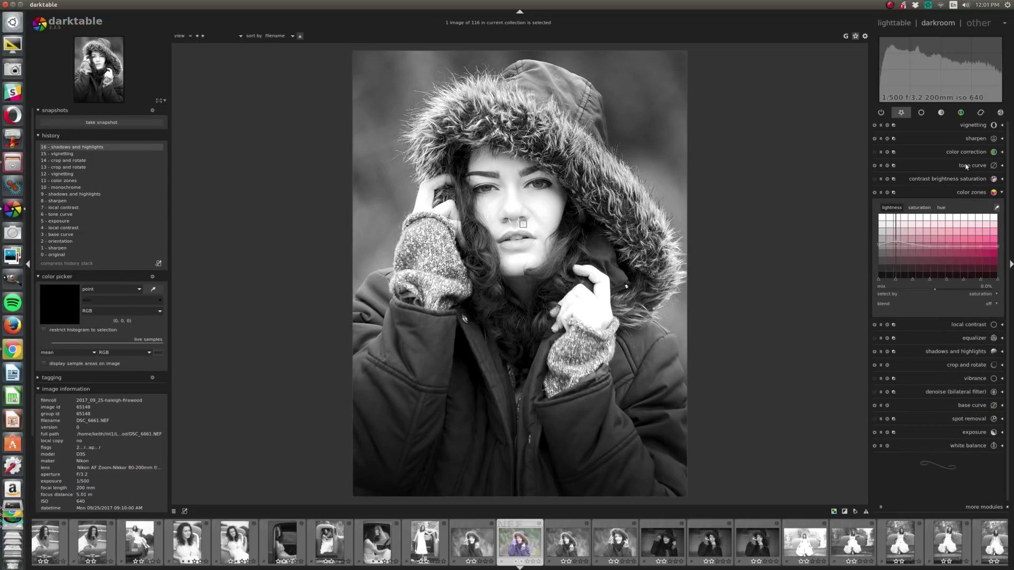
{"action": "left_click", "coordinate": [894, 193]}
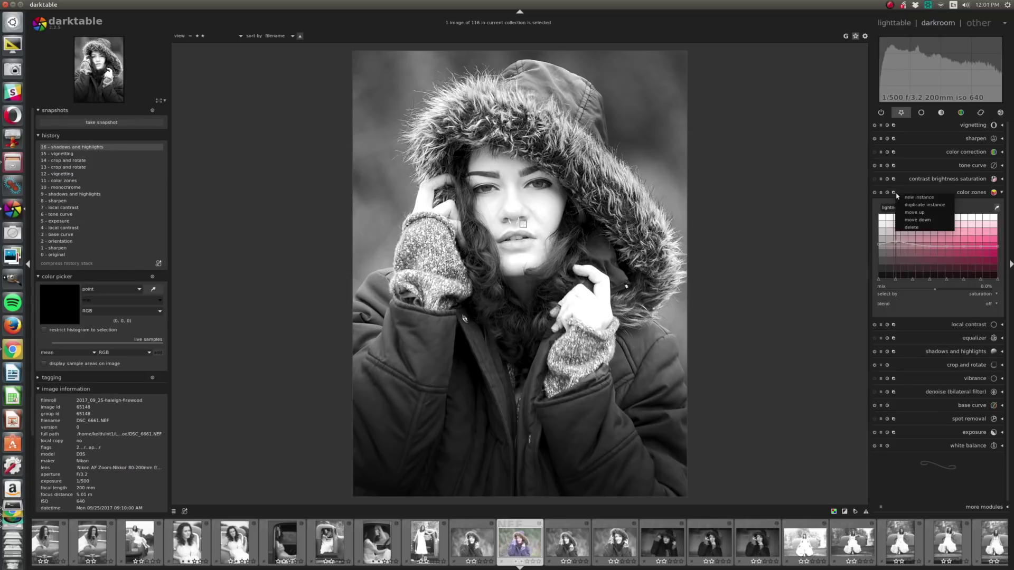
{"action": "left_click", "coordinate": [919, 202]}
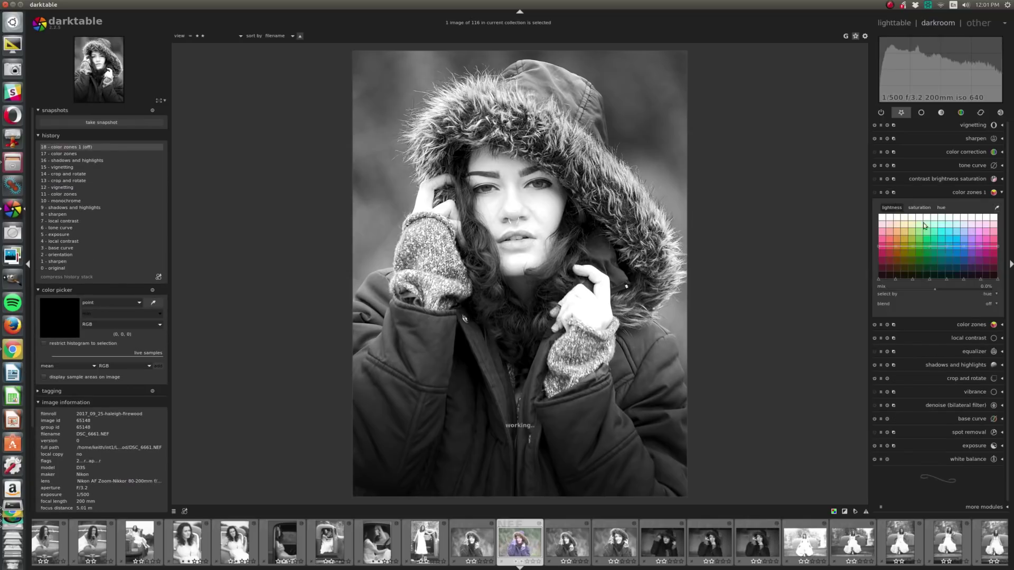
{"action": "left_click", "coordinate": [993, 208]}
{"action": "left_click", "coordinate": [635, 113]}
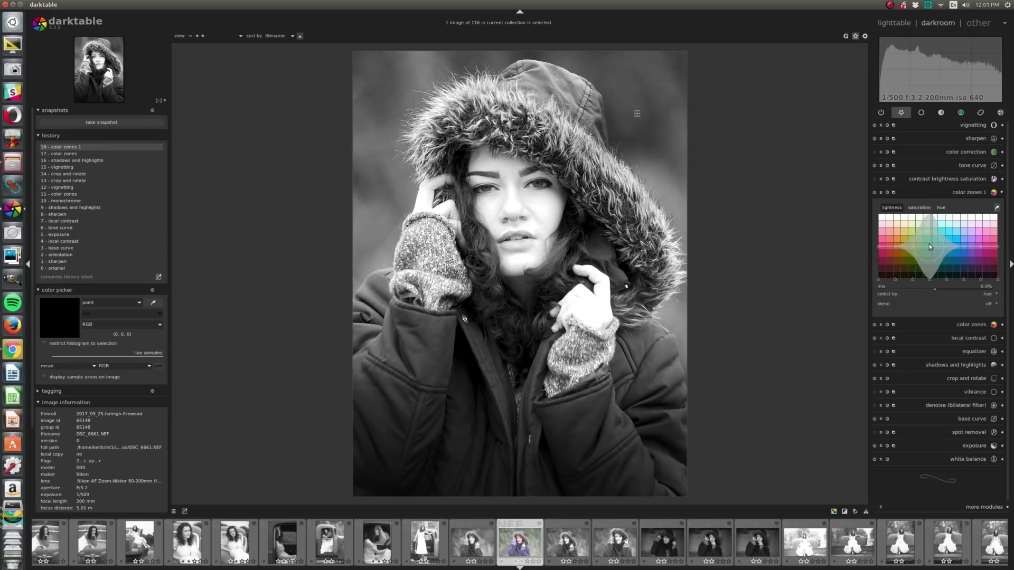
{"action": "mouse_move", "coordinate": [931, 250]}
{"action": "left_mouse_down"}
{"action": "mouse_move", "coordinate": [930, 277]}
{"action": "mouse_move", "coordinate": [913, 260]}
{"action": "mouse_move", "coordinate": [910, 268]}
{"action": "left_mouse_up"}
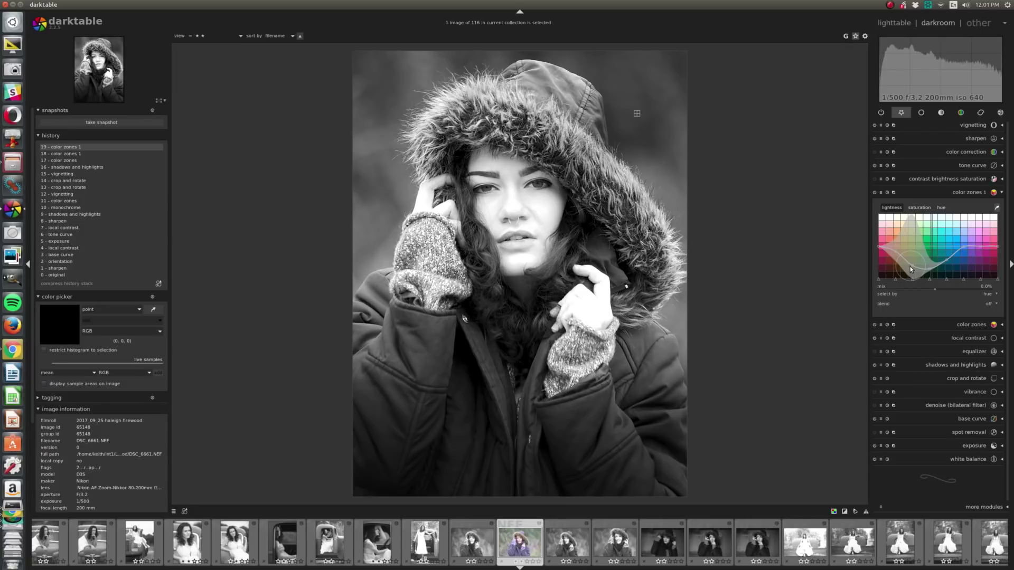
{"action": "left_click_drag", "start_coordinate": [910, 269], "coordinate": [910, 270]}
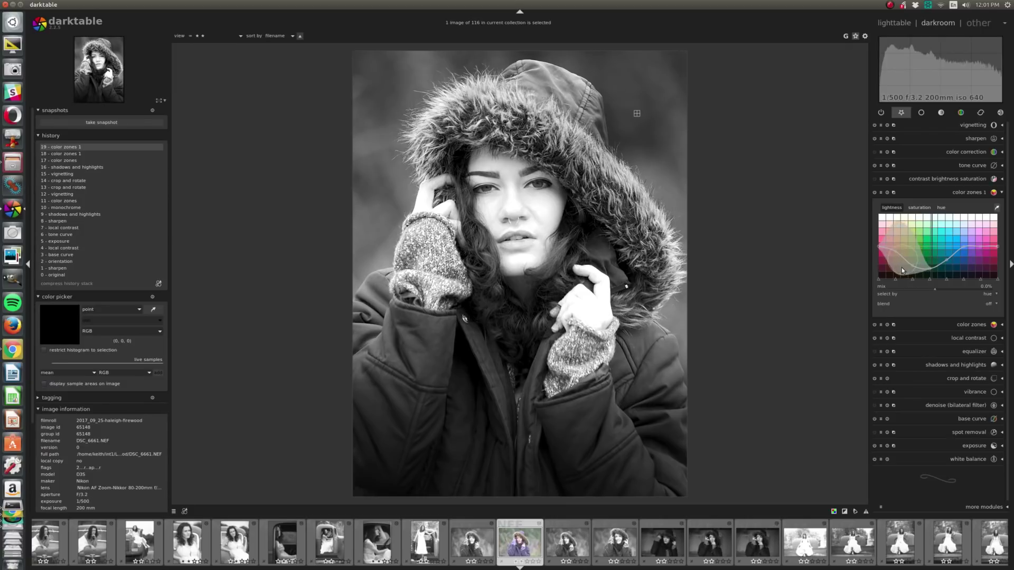
Step: Tone the monochrome portrait with a cool blue tint using color correction, shifting the shadow point toward blue
{"action": "left_click", "coordinate": [966, 153]}
{"action": "left_click_drag", "start_coordinate": [938, 200], "coordinate": [943, 194]}
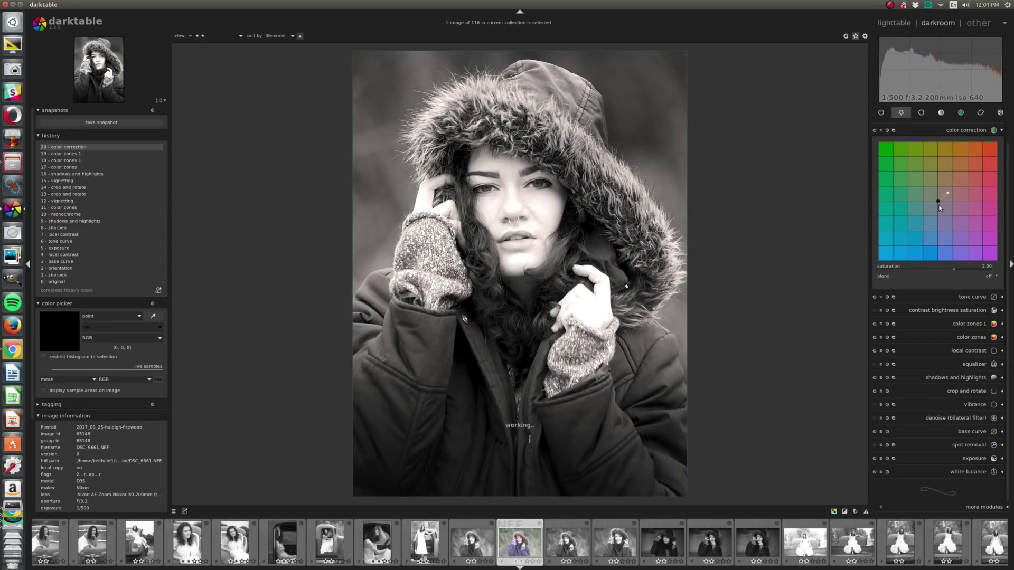
{"action": "mouse_move", "coordinate": [937, 201]}
{"action": "left_mouse_down"}
{"action": "mouse_move", "coordinate": [928, 221]}
{"action": "mouse_move", "coordinate": [935, 210]}
{"action": "left_mouse_up"}
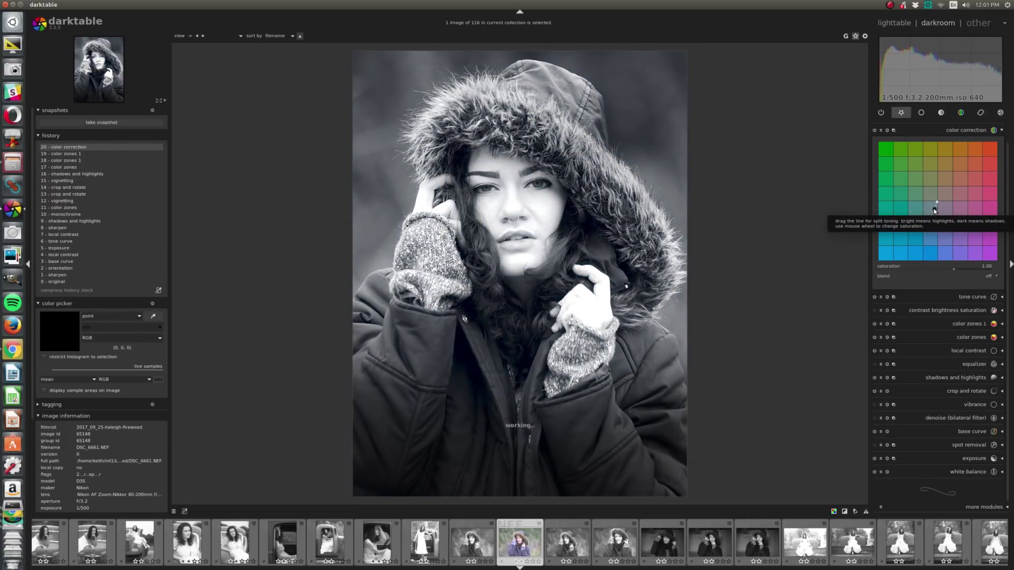
Step: Enable framing on the portrait with a white constant border and set the border size to 1.50%
{"action": "left_click", "coordinate": [1000, 112]}
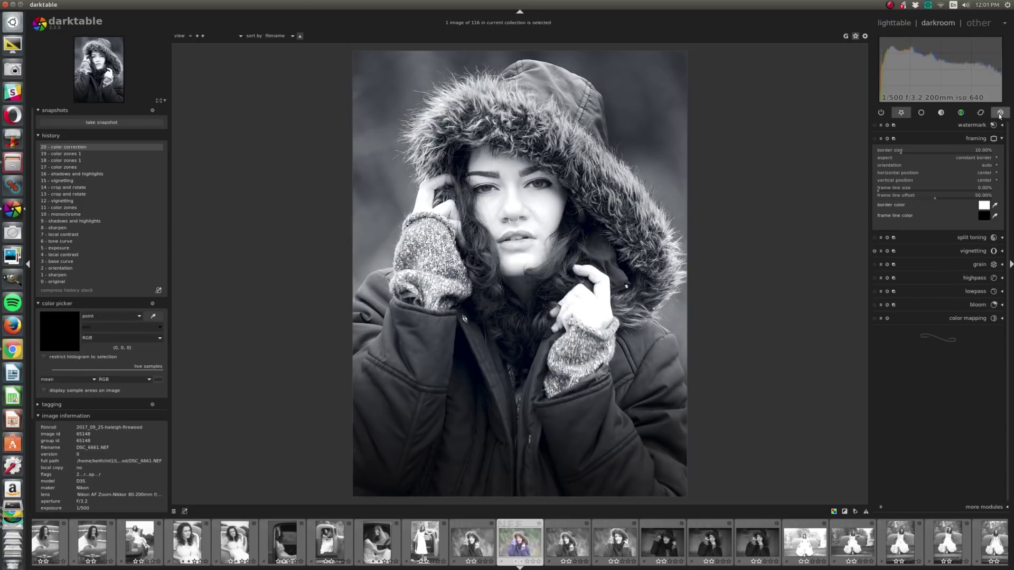
{"action": "left_click", "coordinate": [874, 139]}
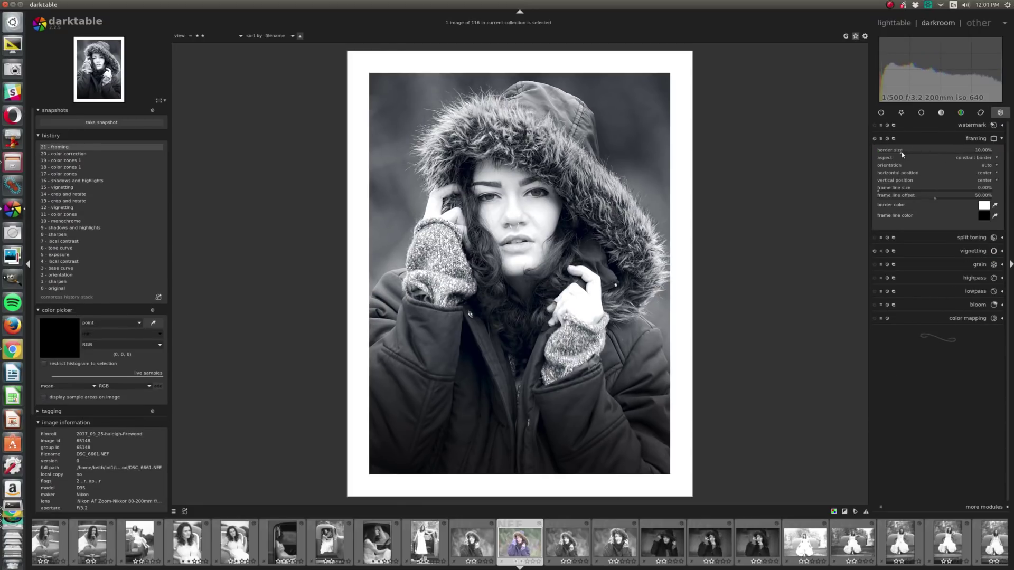
{"action": "left_click_drag", "start_coordinate": [902, 154], "coordinate": [878, 154]}
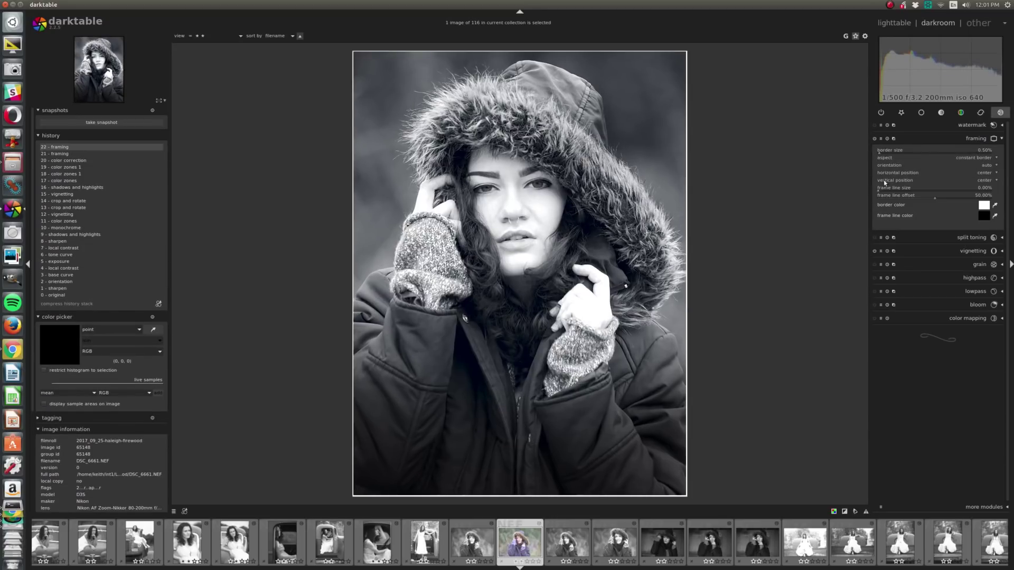
{"action": "scroll", "coordinate": [896, 153], "scroll_direction": "up", "scroll_amount": 3}
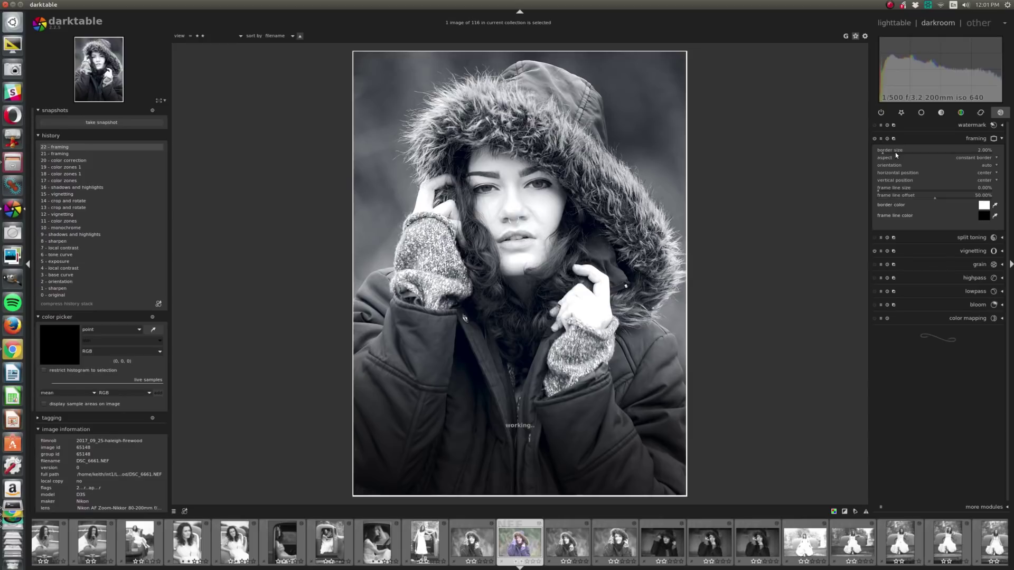
{"action": "scroll", "coordinate": [894, 154], "scroll_direction": "up", "scroll_amount": 1}
{"action": "scroll", "coordinate": [895, 152], "scroll_direction": "up", "scroll_amount": 1}
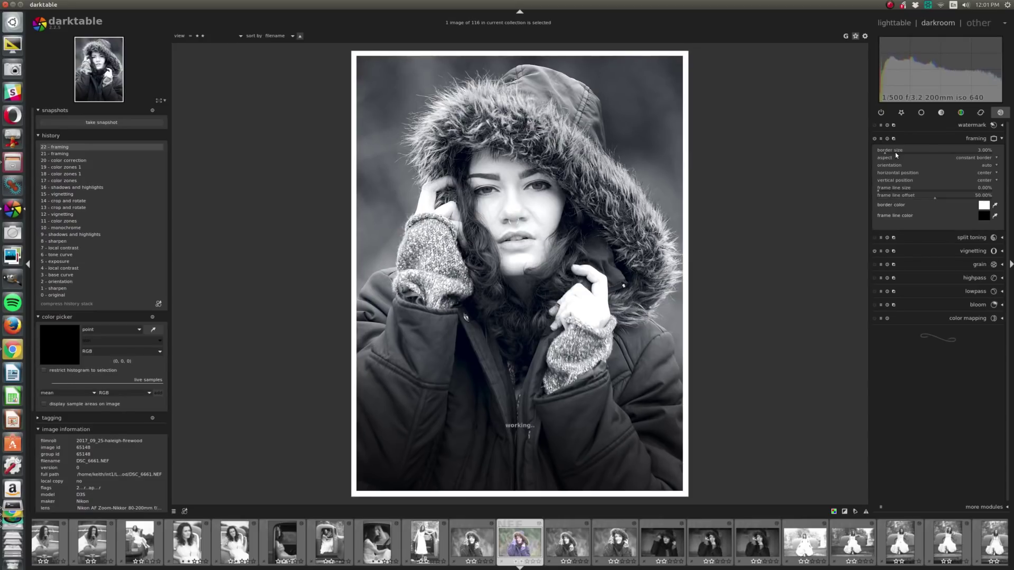
{"action": "scroll", "coordinate": [894, 152], "scroll_direction": "down", "scroll_amount": 1}
{"action": "scroll", "coordinate": [895, 152], "scroll_direction": "down", "scroll_amount": 1}
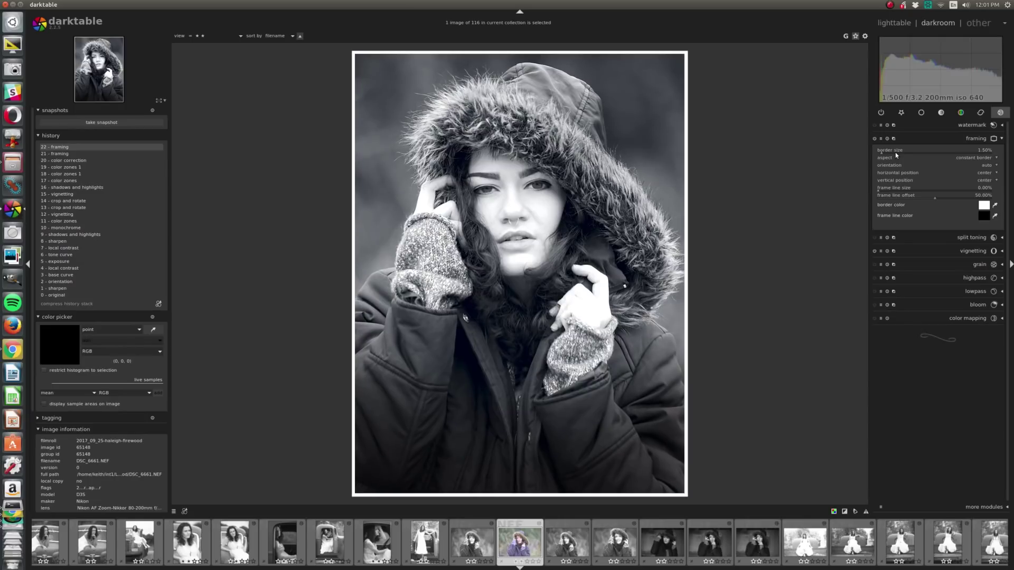
{"action": "scroll", "coordinate": [895, 155], "scroll_direction": "down", "scroll_amount": 1}
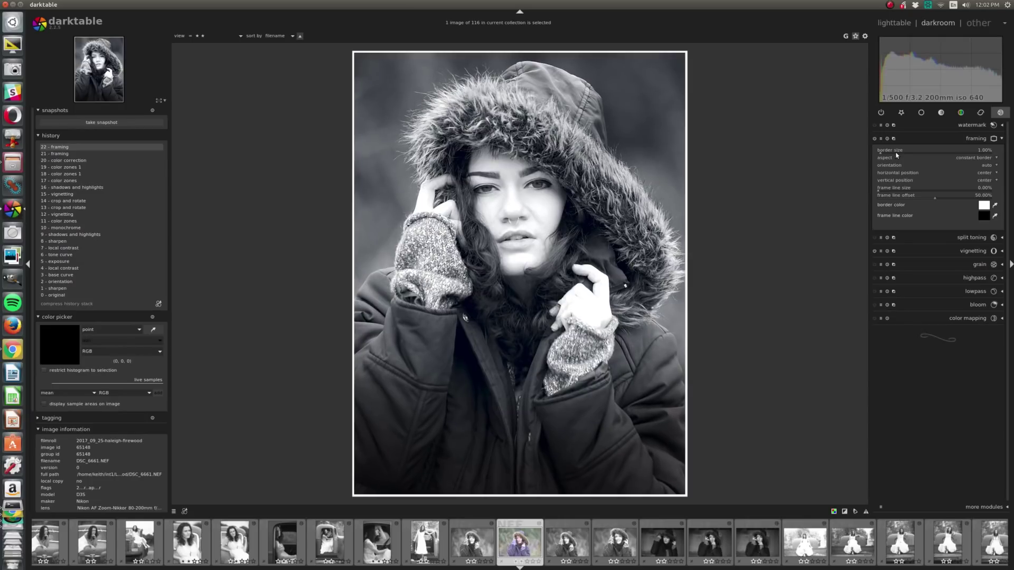
{"action": "scroll", "coordinate": [896, 154], "scroll_direction": "up", "scroll_amount": 1}
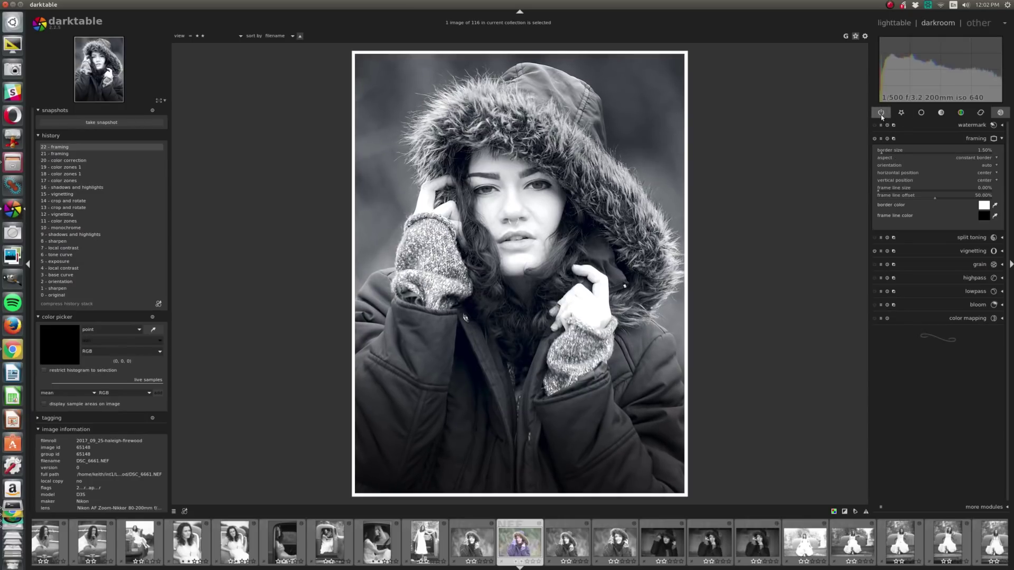
{"action": "left_click", "coordinate": [880, 113]}
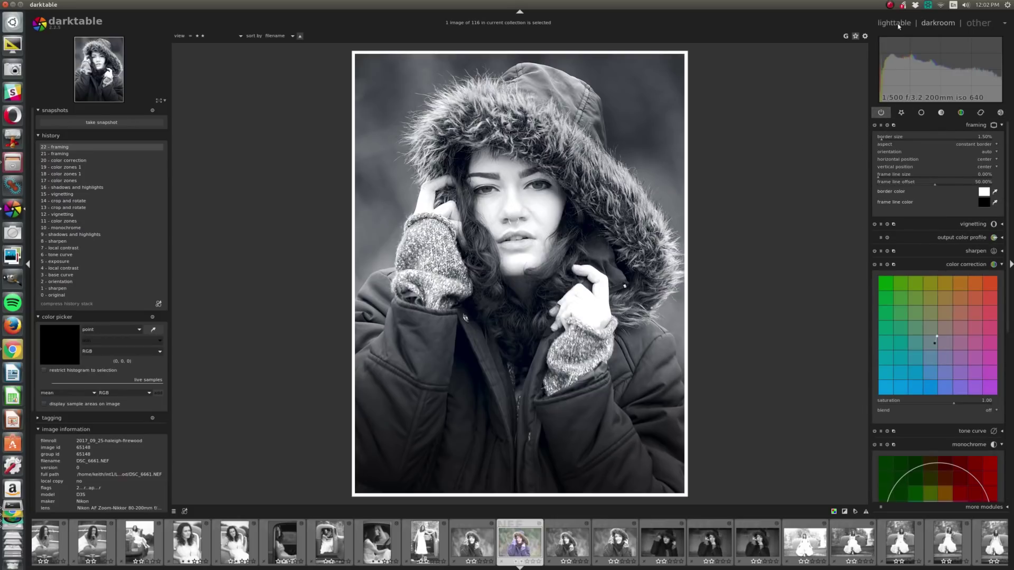
Step: Return to the lighttable, select the three unframed portraits in front of the blurred outdoor background, and discard their history stacks
{"action": "key", "text": "l"}
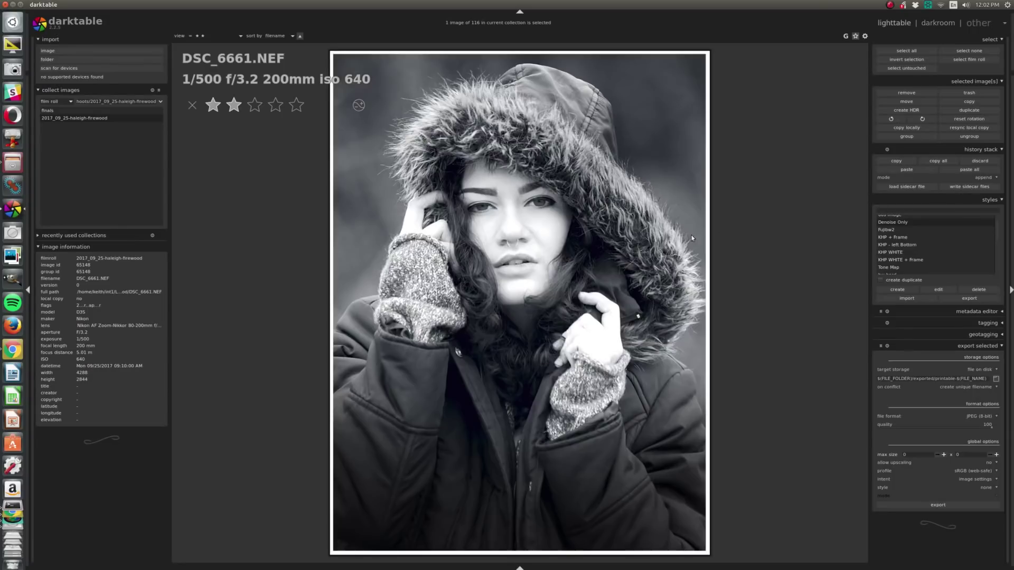
{"action": "key", "text": "w"}
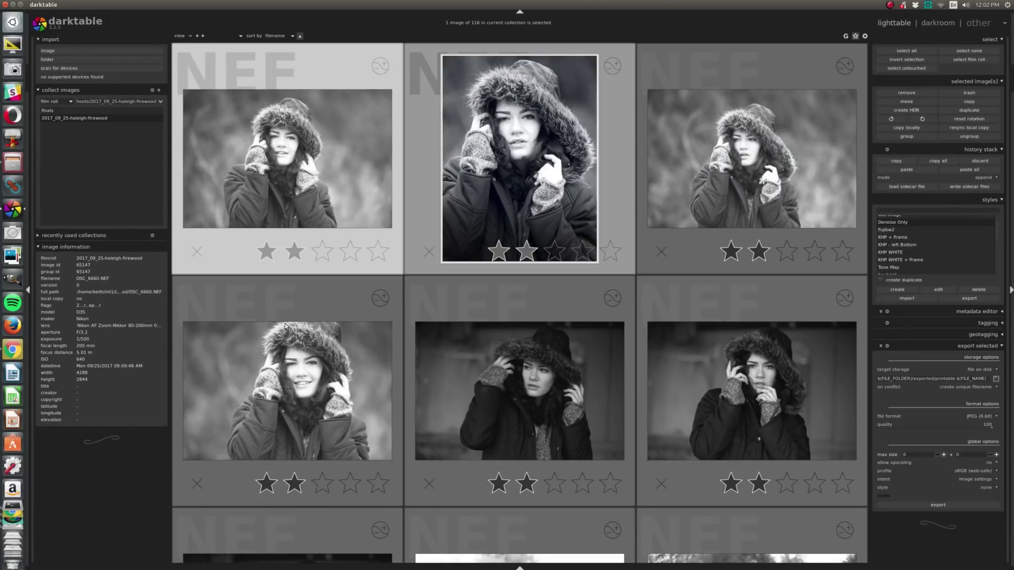
{"action": "left_click", "coordinate": [318, 145], "text": "shift"}
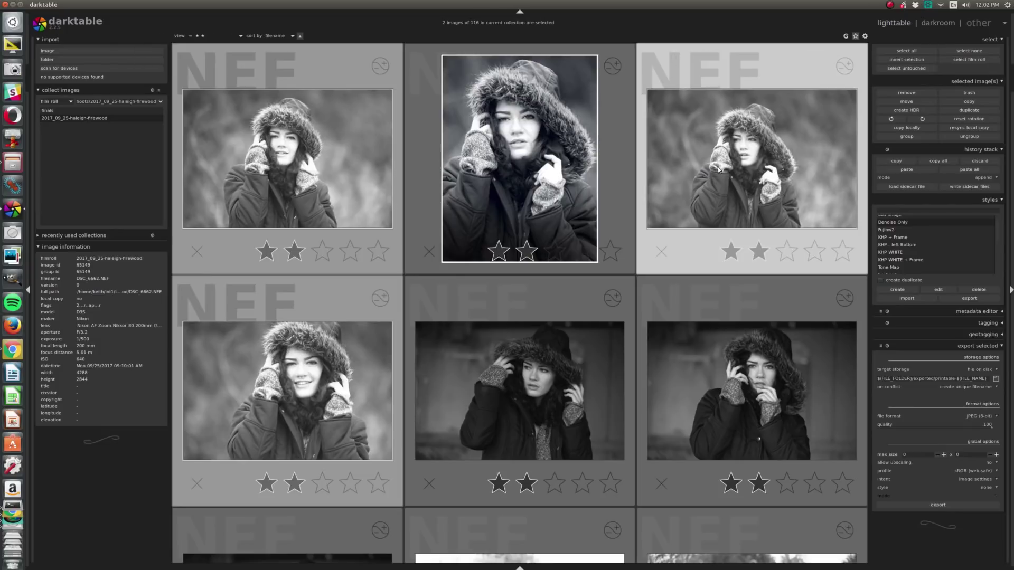
{"action": "scroll", "coordinate": [717, 167], "scroll_direction": "up", "scroll_amount": 1}
{"action": "scroll", "coordinate": [717, 167], "scroll_direction": "down", "scroll_amount": 1, "text": "ctrl"}
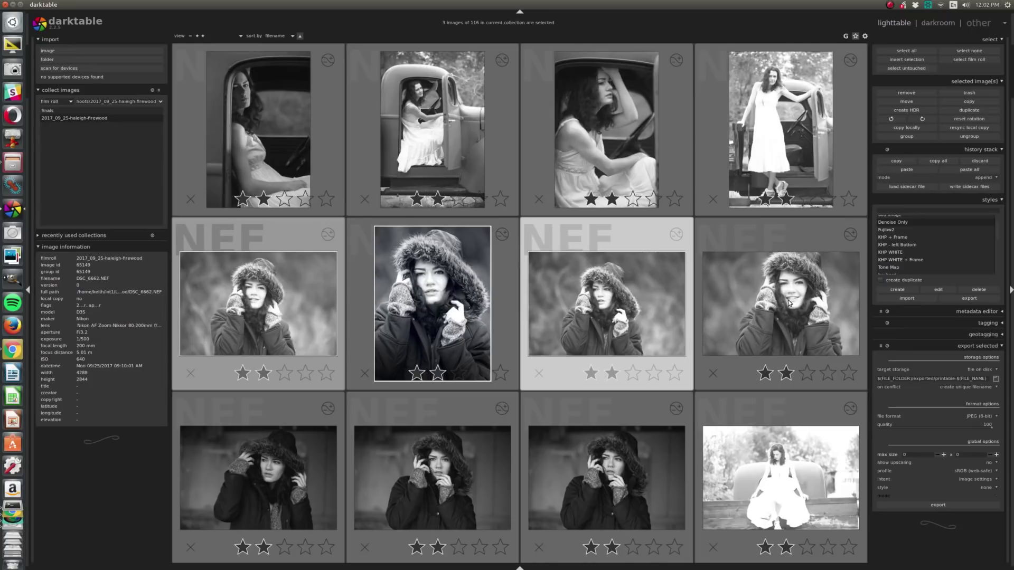
{"action": "left_click", "coordinate": [980, 161]}
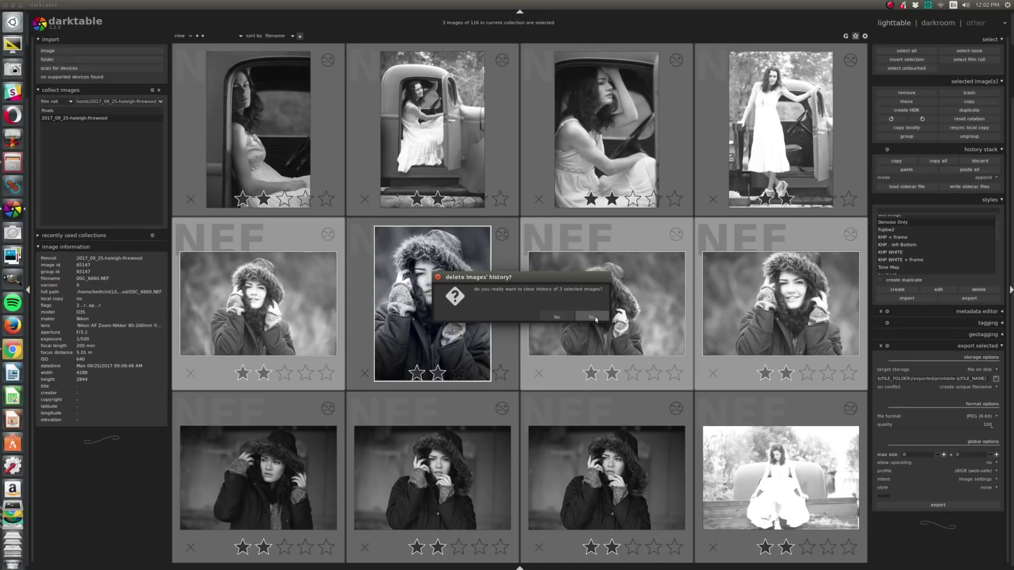
{"action": "left_click", "coordinate": [593, 317]}
Step: Copy DSC_6661's edits and paste them onto the three reset hooded portraits, leaving out crop and rotate
{"action": "left_click", "coordinate": [462, 291]}
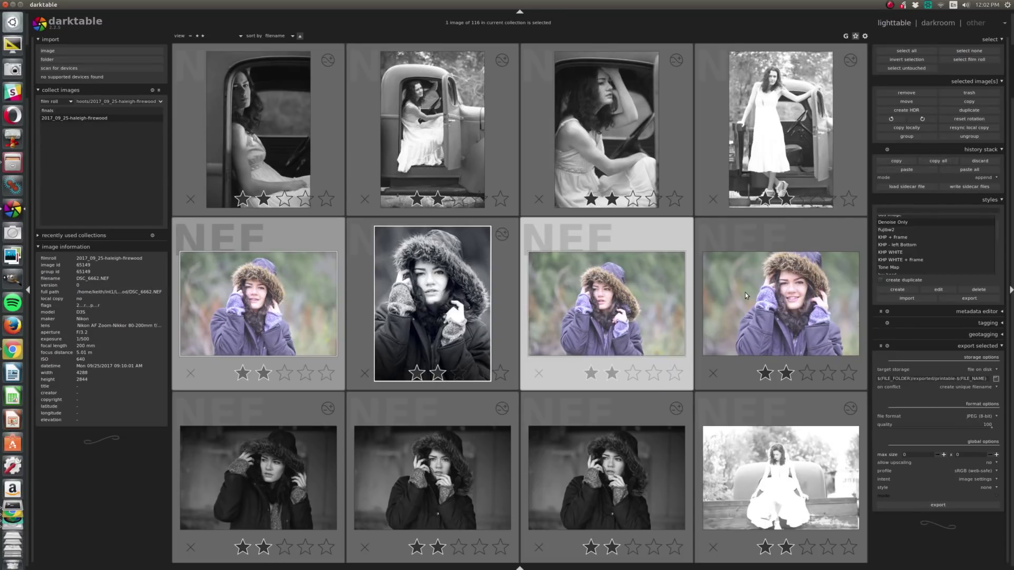
{"action": "left_click", "coordinate": [907, 169]}
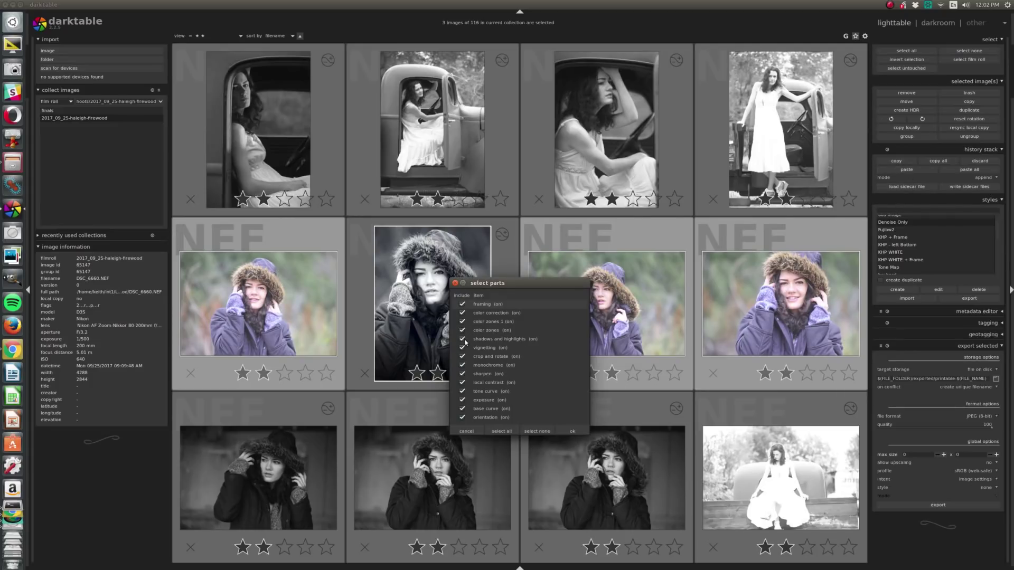
{"action": "left_click", "coordinate": [463, 357]}
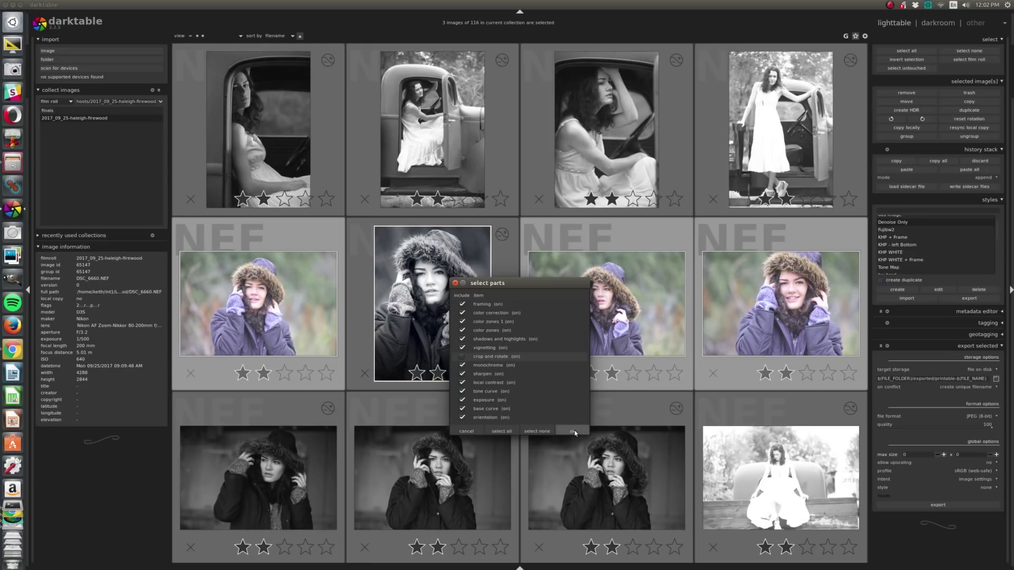
{"action": "left_click", "coordinate": [574, 432]}
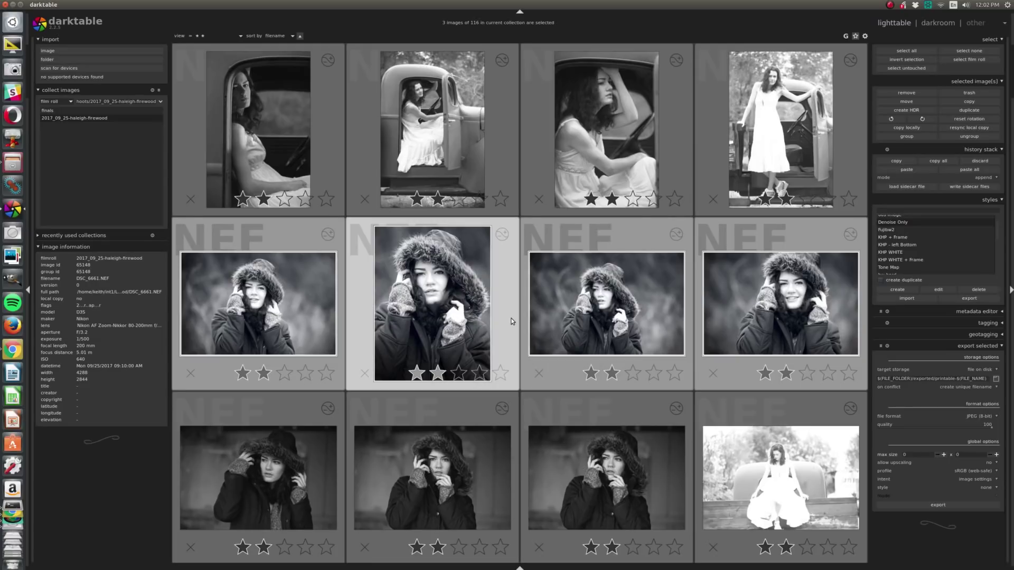
Step: Preview the pasted edits on the hooded portraits at full size, starting from DSC_6660, and open DSC_6662 in the darkroom
{"action": "left_click", "coordinate": [339, 311]}
{"action": "key", "text": "w"}
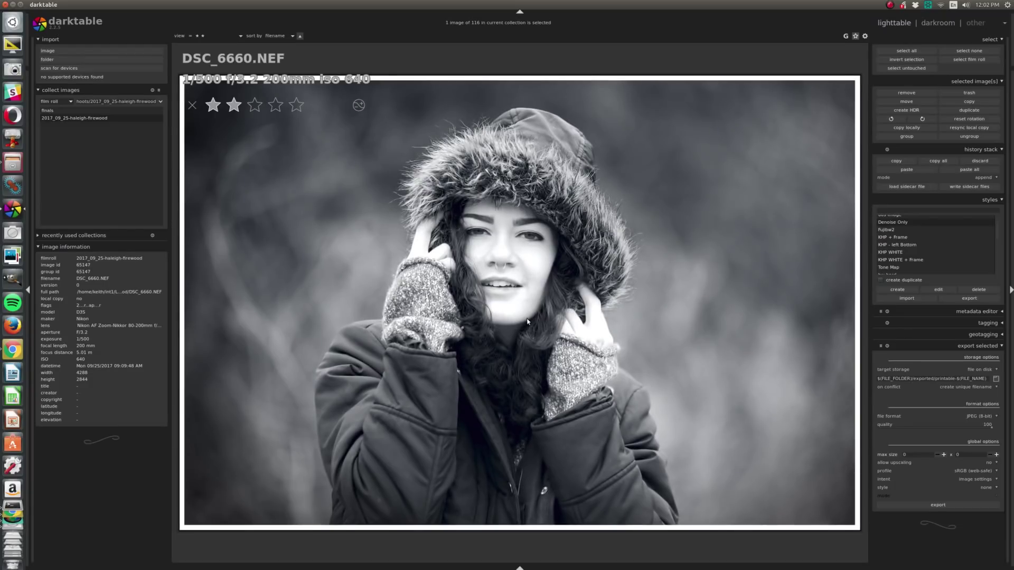
{"action": "key", "text": "Right"}
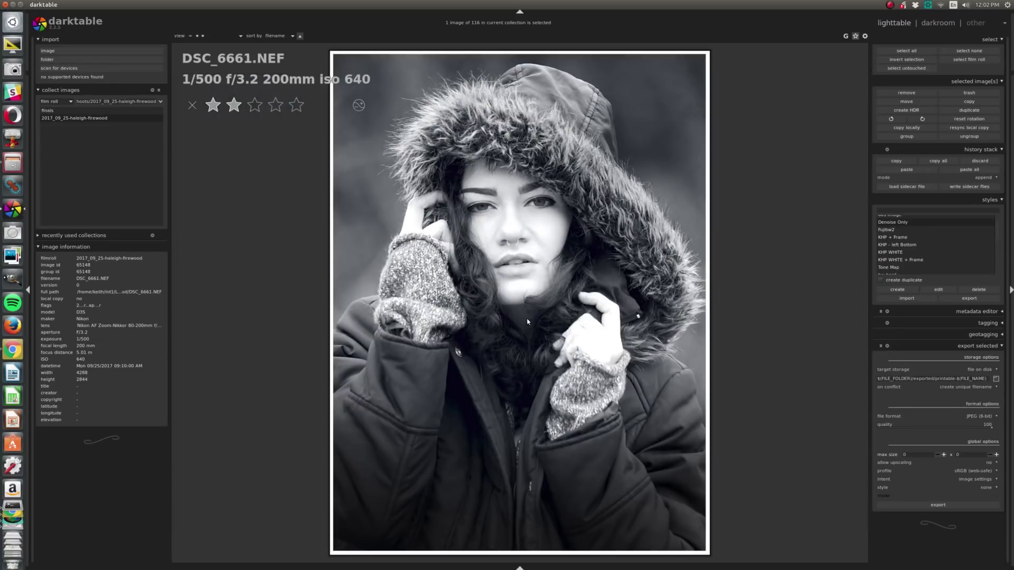
{"action": "key", "text": "Right"}
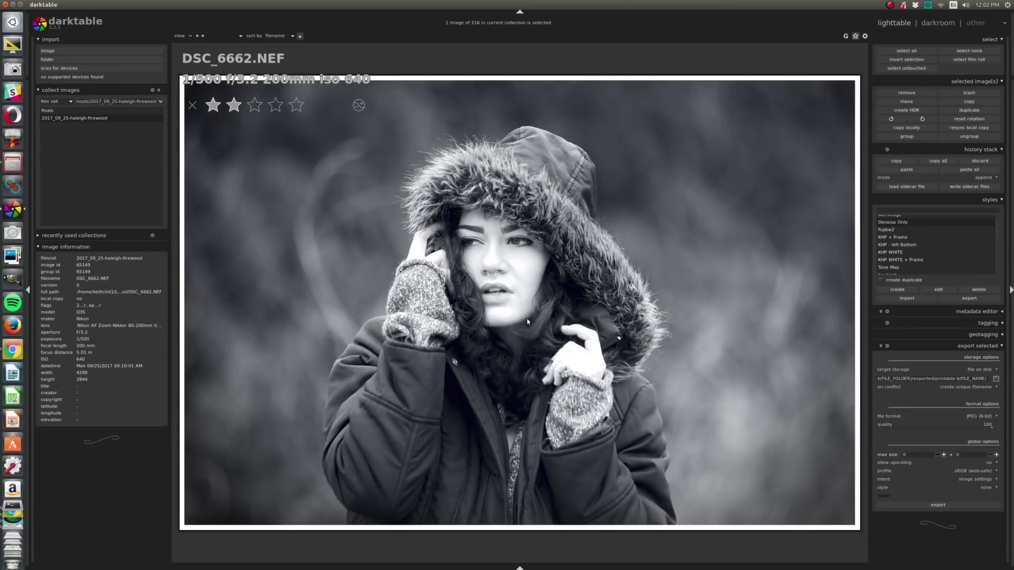
{"action": "key", "text": "Right"}
{"action": "key", "text": "Left"}
{"action": "key", "text": "d"}
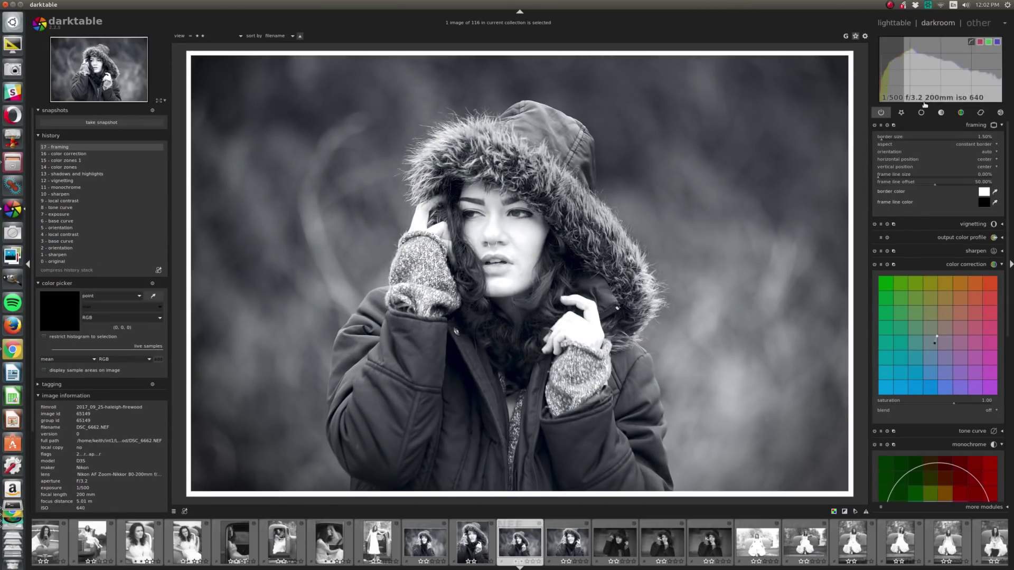
Step: Crop DSC_6662 at a 4:3 aspect, trimming background above the hood and beyond the coat's raised-hood side on the right
{"action": "left_click", "coordinate": [900, 113]}
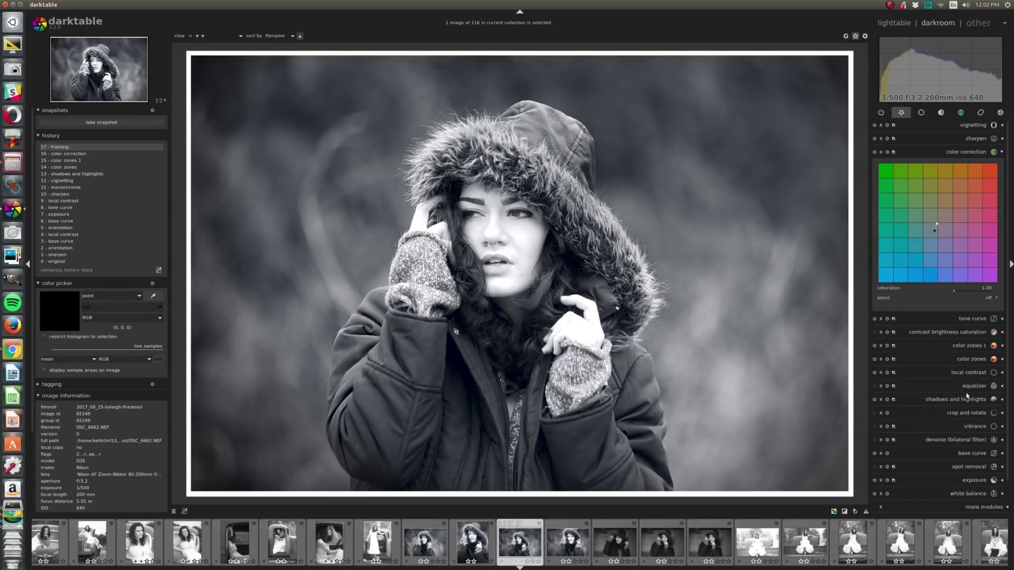
{"action": "left_click", "coordinate": [968, 414]}
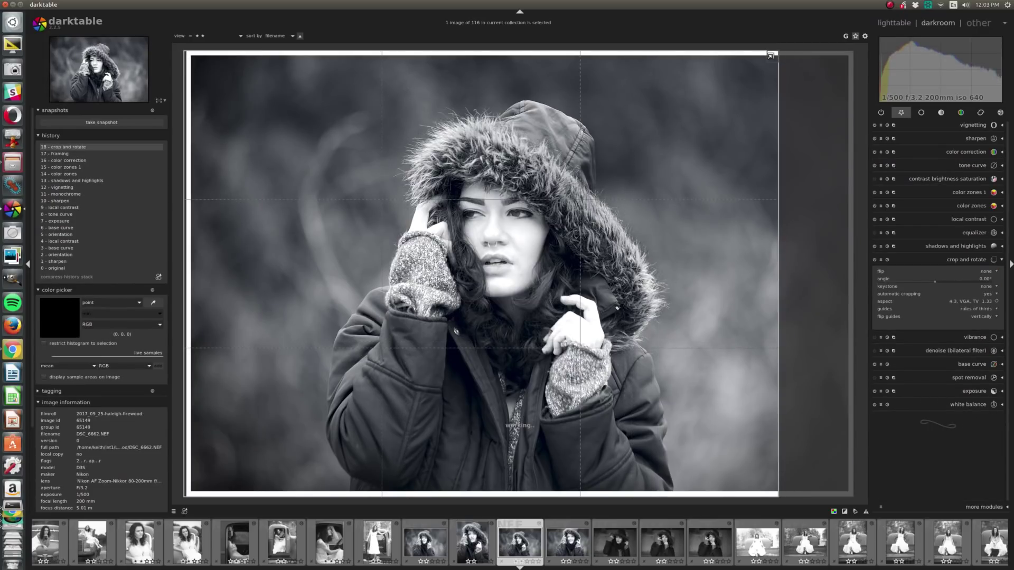
{"action": "left_click_drag", "start_coordinate": [778, 58], "coordinate": [706, 91]}
{"action": "left_click_drag", "start_coordinate": [701, 93], "coordinate": [711, 85]}
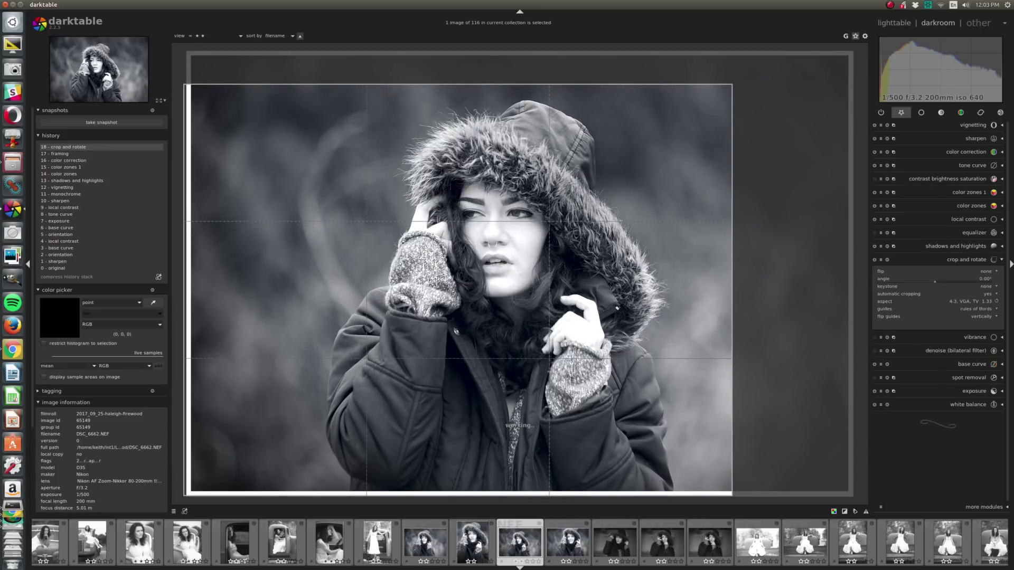
{"action": "left_click", "coordinate": [940, 261]}
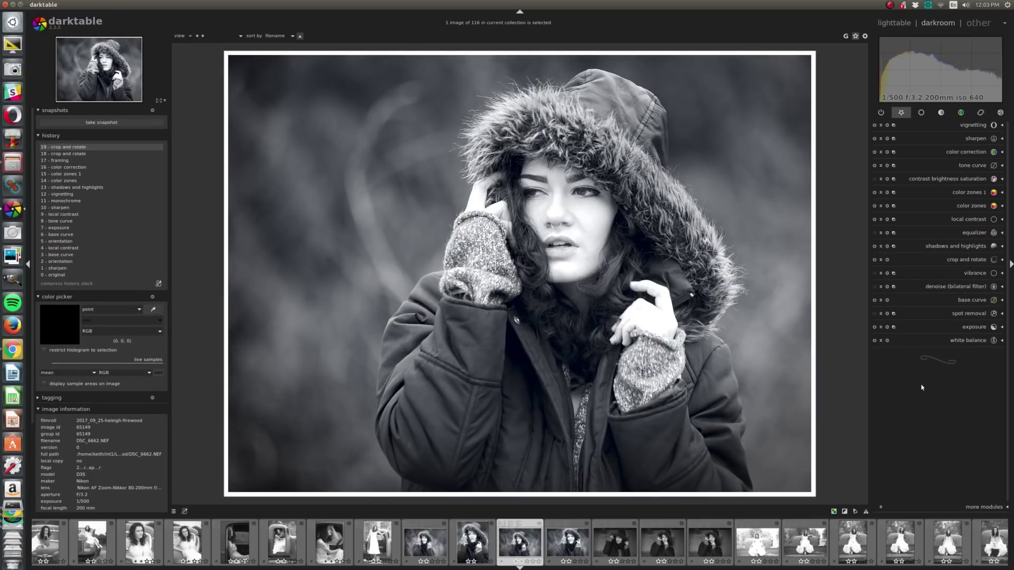
Step: Return to the lighttable, select the four framed hooded portraits, and apply the Denoise Only style to them
{"action": "left_click", "coordinate": [897, 23]}
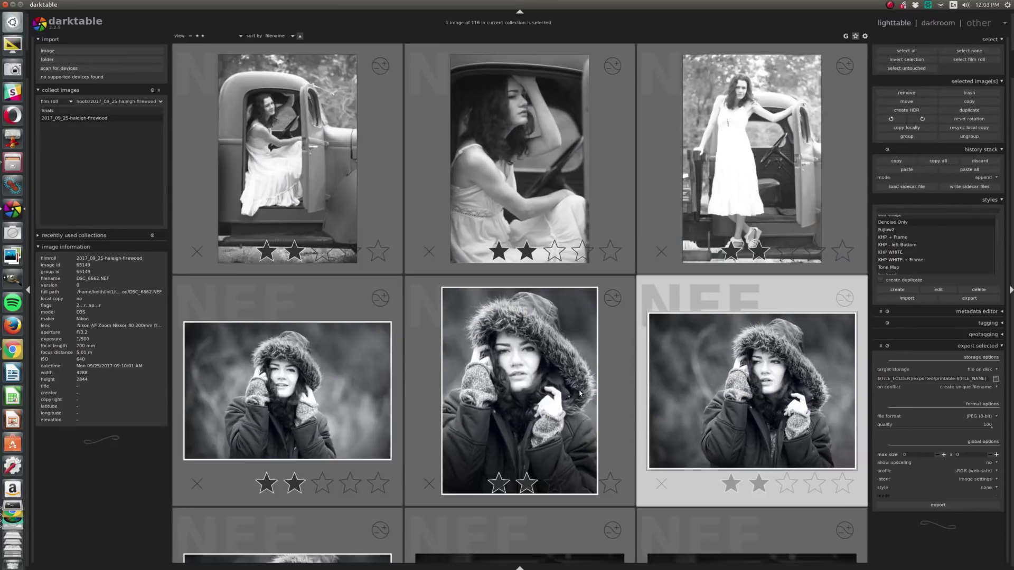
{"action": "scroll", "coordinate": [317, 391], "scroll_direction": "down", "scroll_amount": 1}
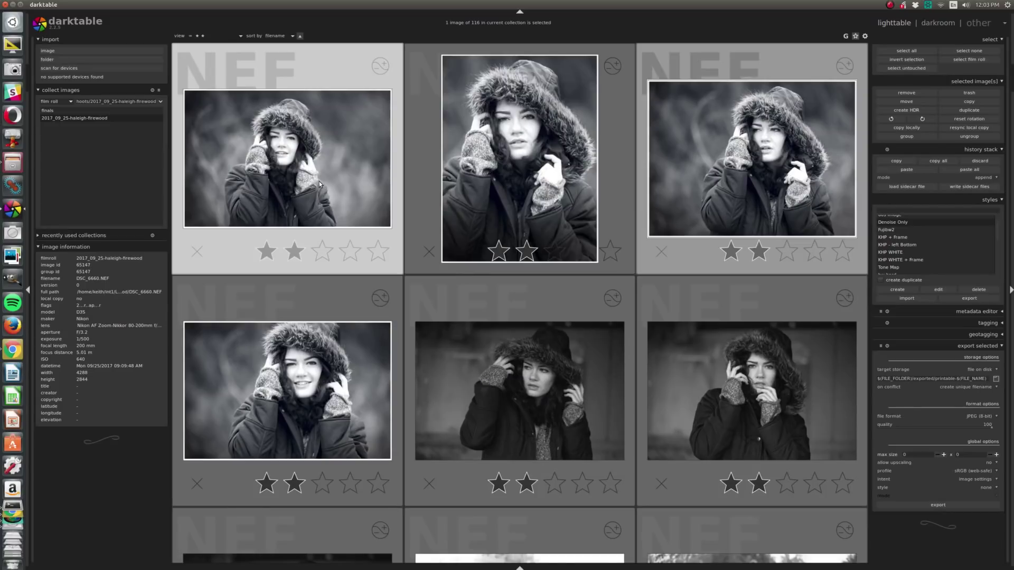
{"action": "left_click", "coordinate": [302, 384], "text": "shift"}
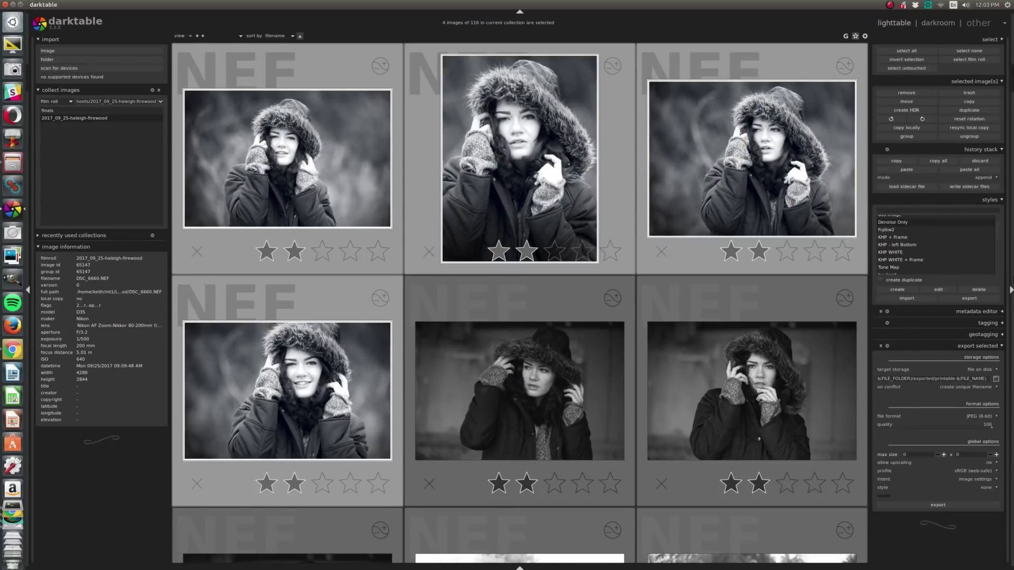
{"action": "scroll", "coordinate": [922, 239], "scroll_direction": "up", "scroll_amount": 1}
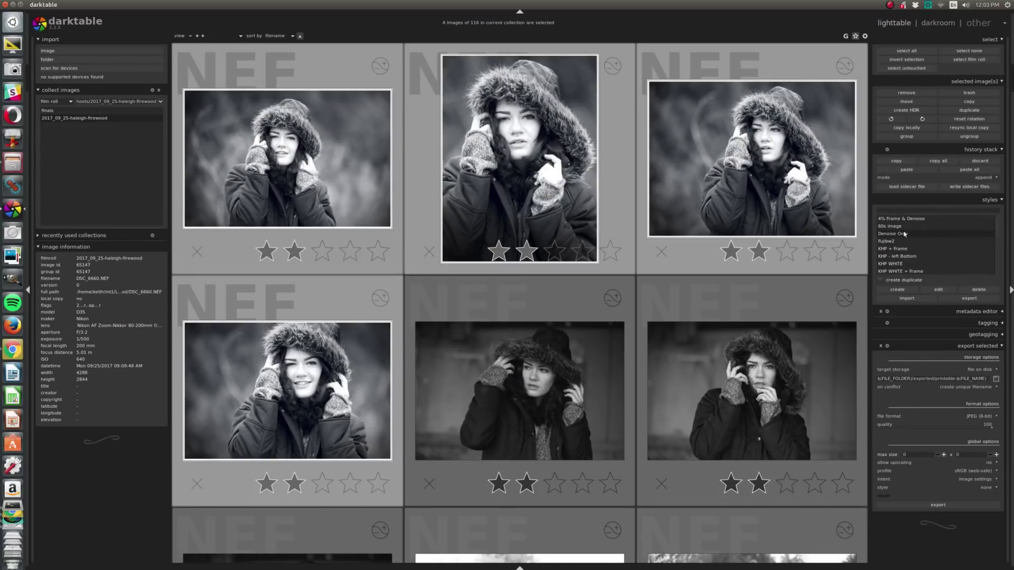
{"action": "double_click", "coordinate": [904, 234]}
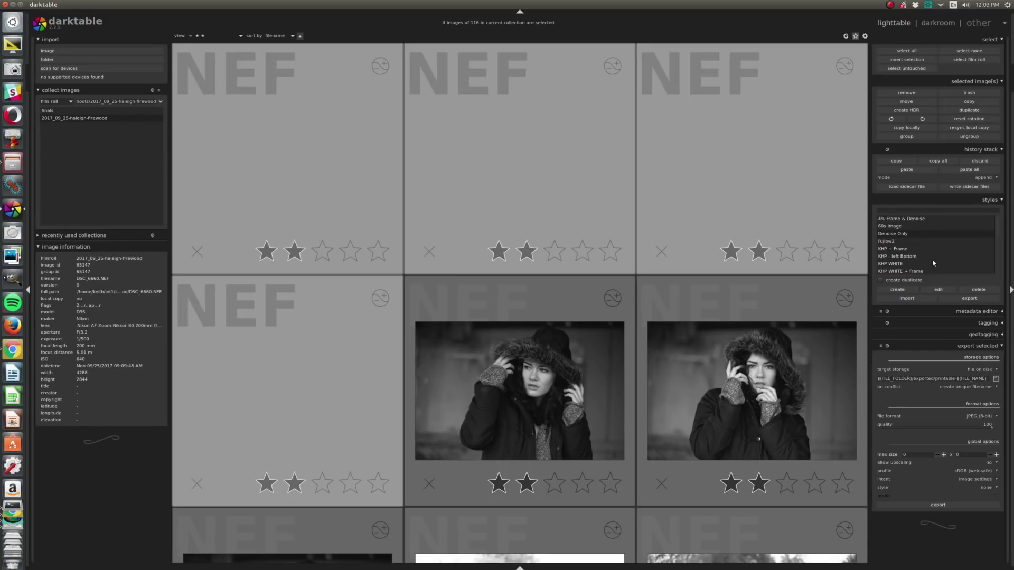